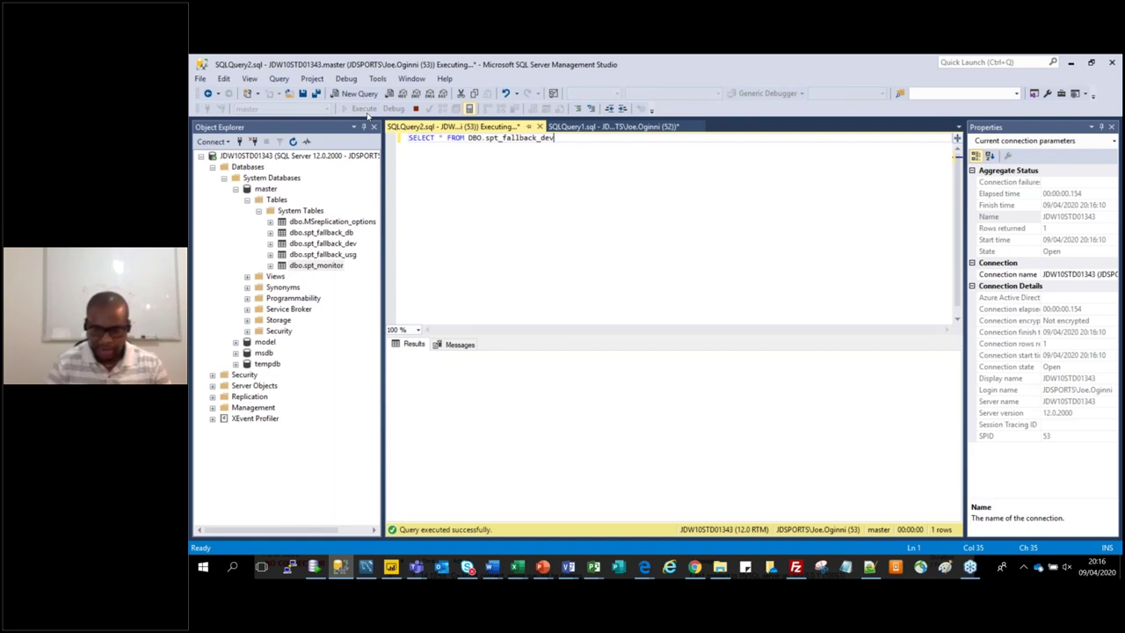
Change the queried table in the SELECT statement to DBO.spt_fallback_db, end it with a semicolon, and execute the query
key("BackSpace")
key("BackSpace")
key("BackSpace")
key("BackSpace")
key("BackSpace")
key("BackSpace")
key("BackSpace")
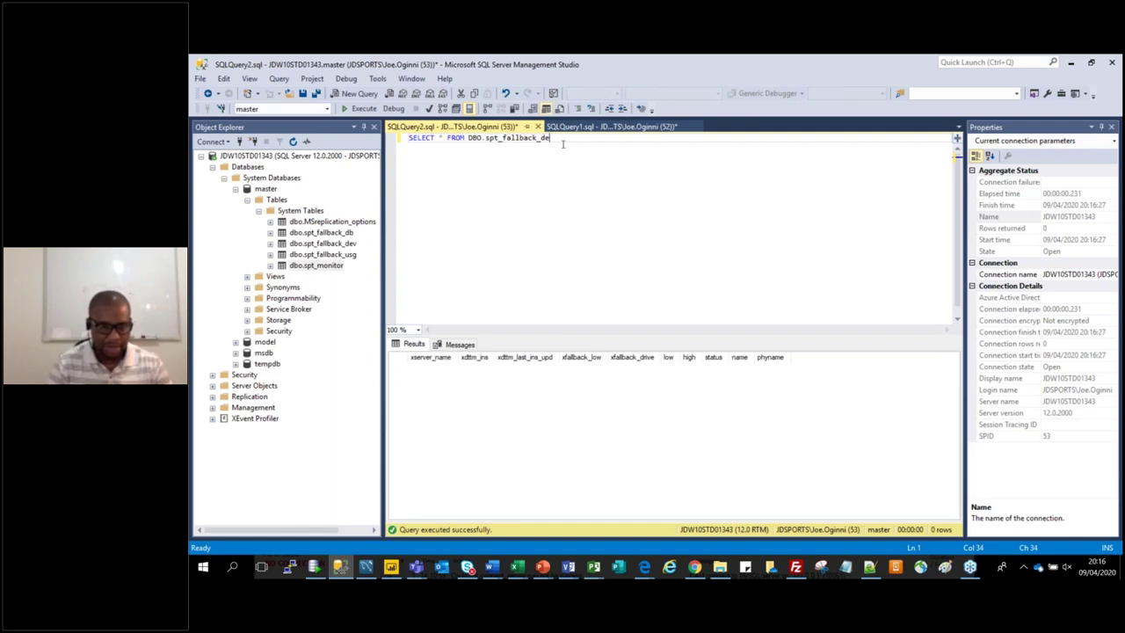
key("BackSpace")
key("BackSpace")
key("BackSpace")
key("BackSpace")
key("BackSpace")
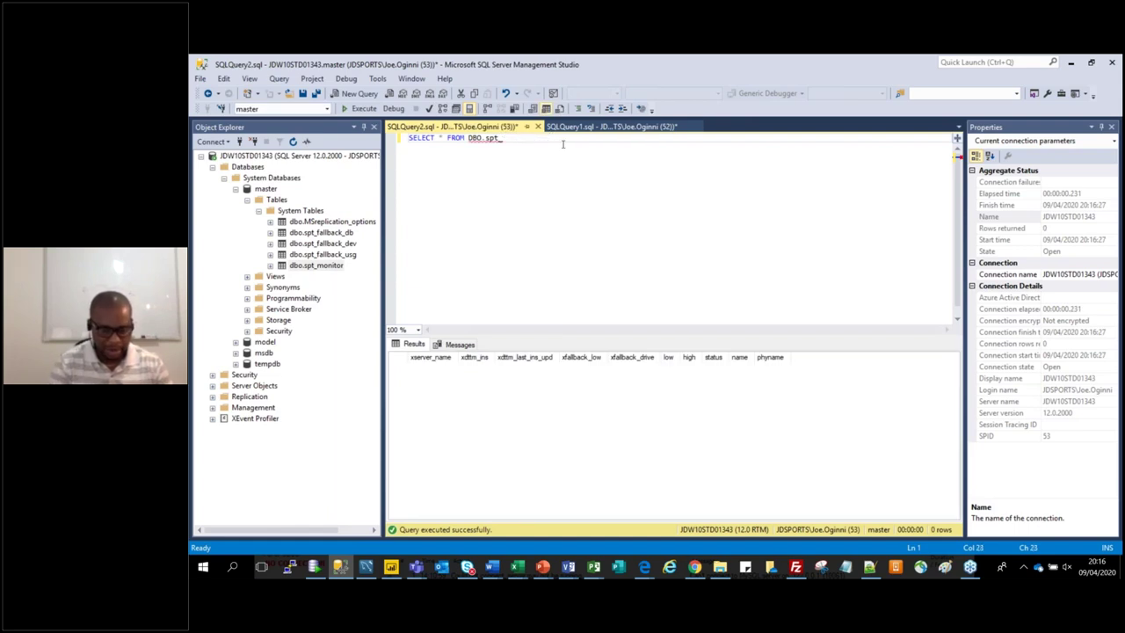
type("fa")
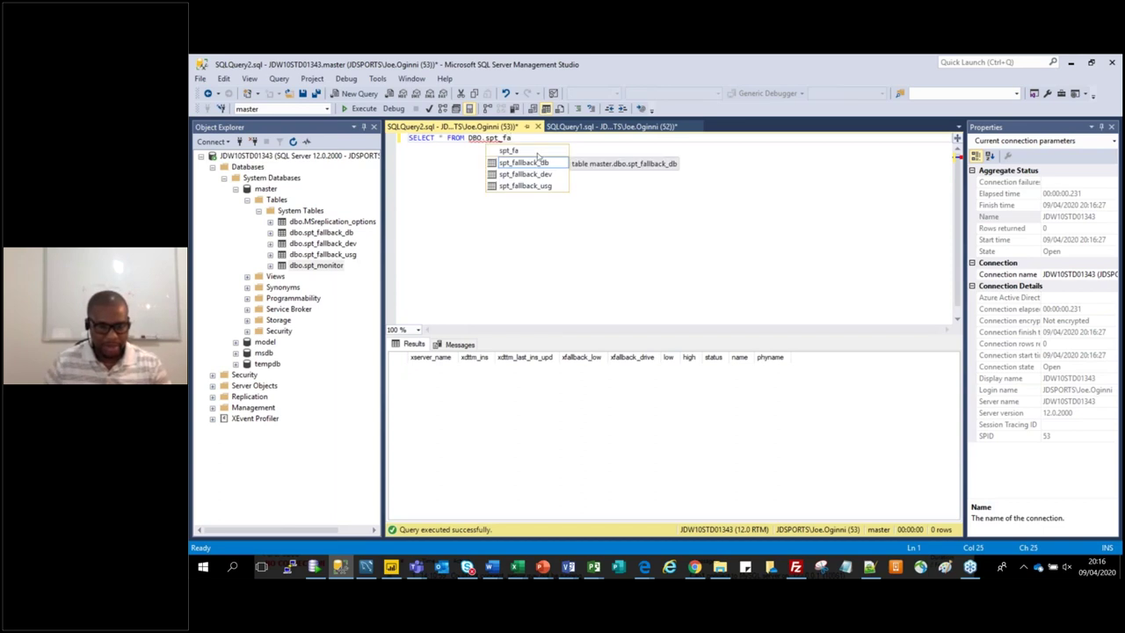
double_click(530, 167)
type(";")
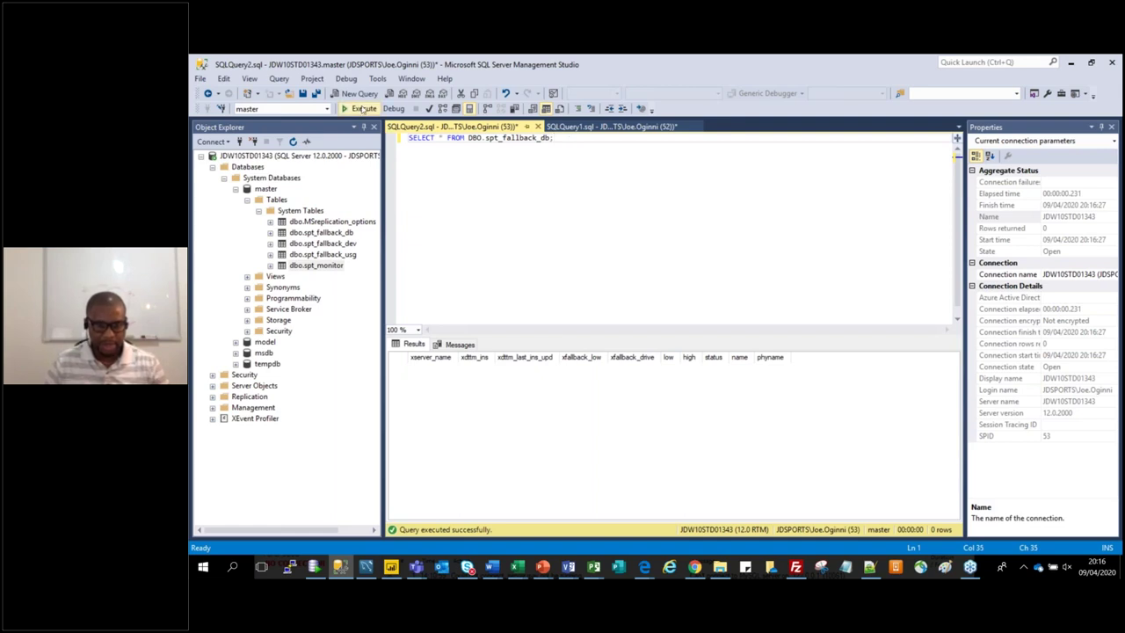
left_click(358, 109)
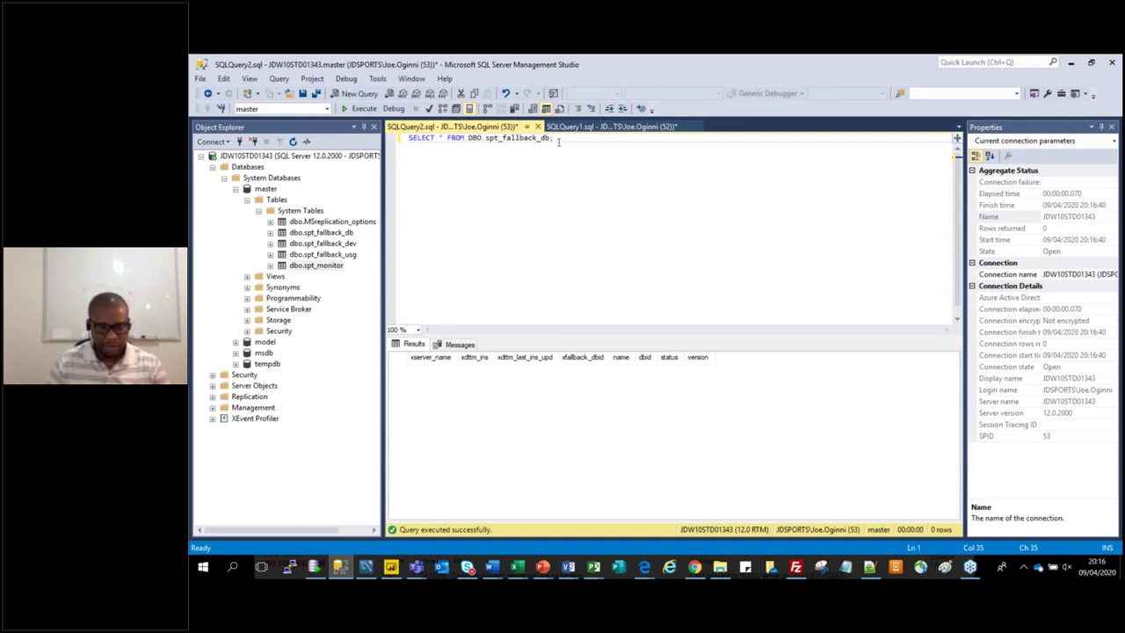
Replace the queried table with DBO.MSreplication_options, end the statement with a semicolon, and execute the query
key("BackSpace")
key("BackSpace")
key("BackSpace")
key("BackSpace")
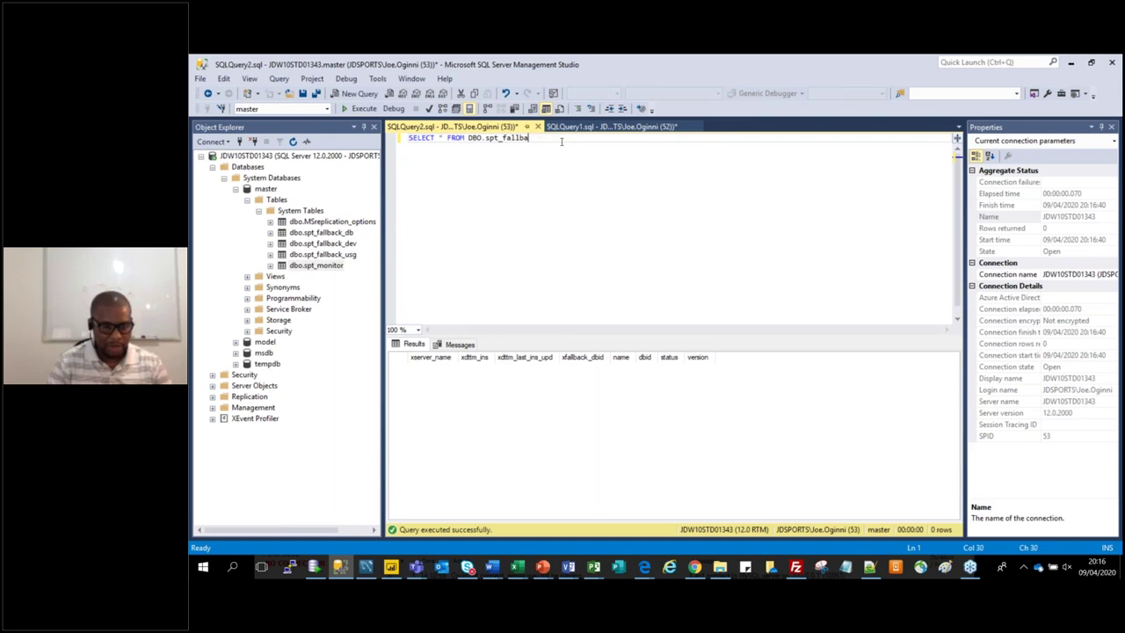
key("BackSpace")
key("BackSpace")
key("BackSpace")
key("BackSpace")
key("BackSpace")
key("BackSpace")
key("BackSpace")
key("BackSpace")
key("BackSpace")
key("BackSpace")
key("BackSpace")
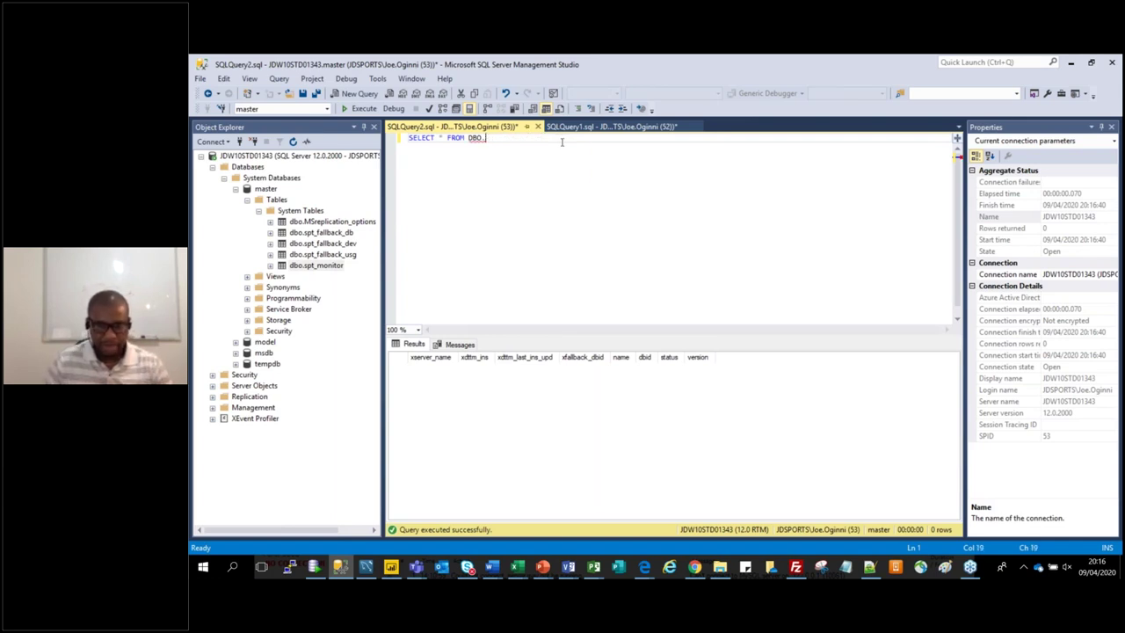
type("mar")
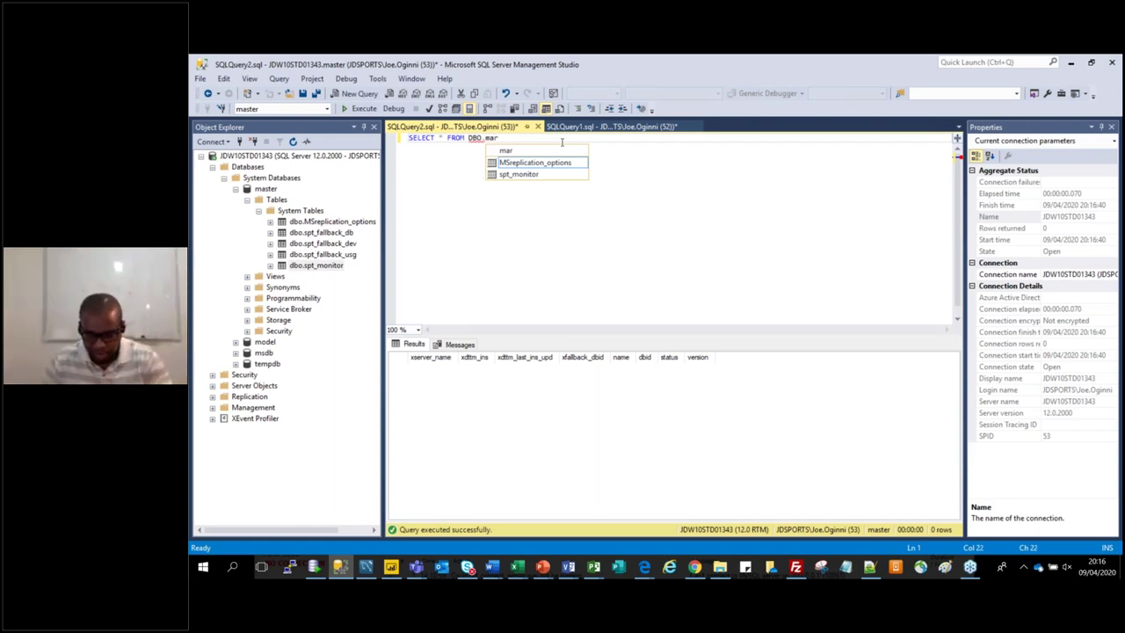
key("Tab")
type(";")
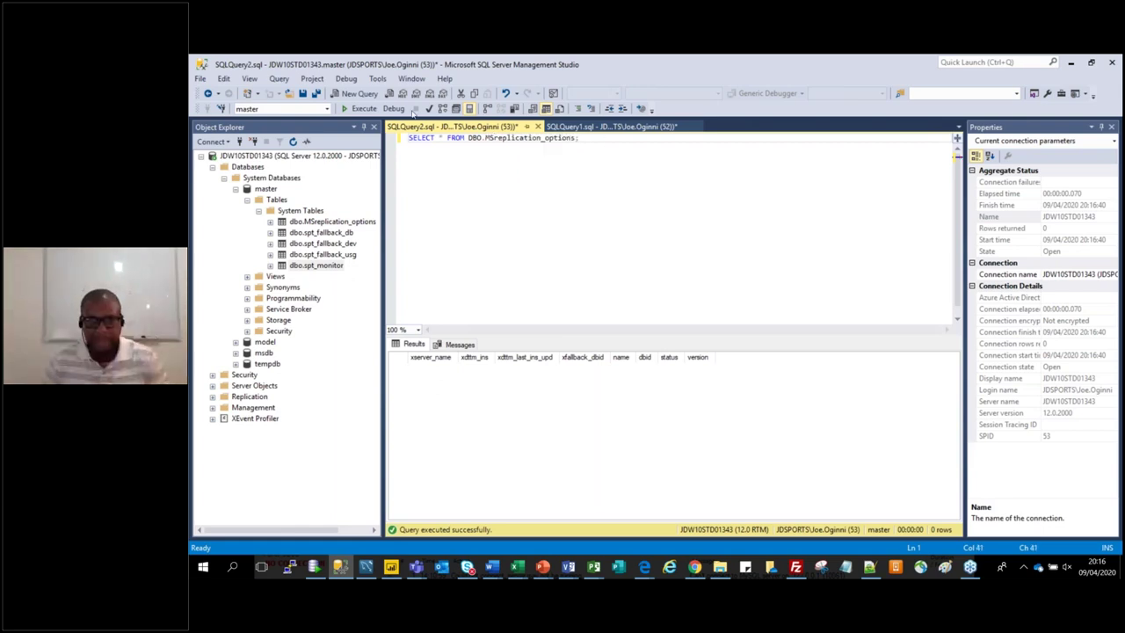
left_click(364, 108)
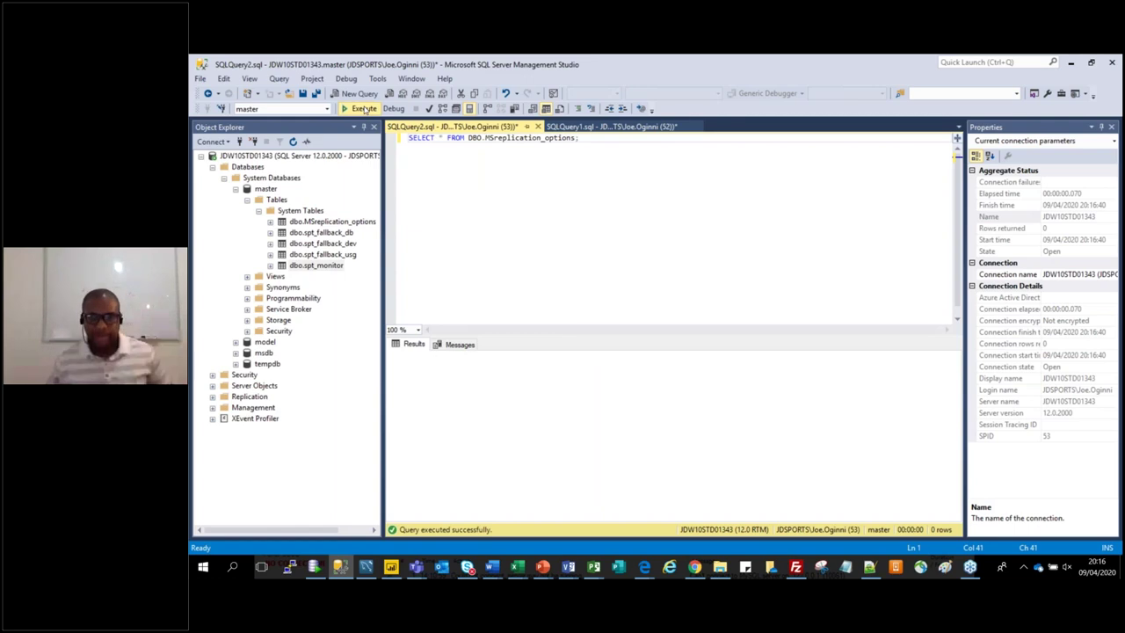
left_click(364, 107)
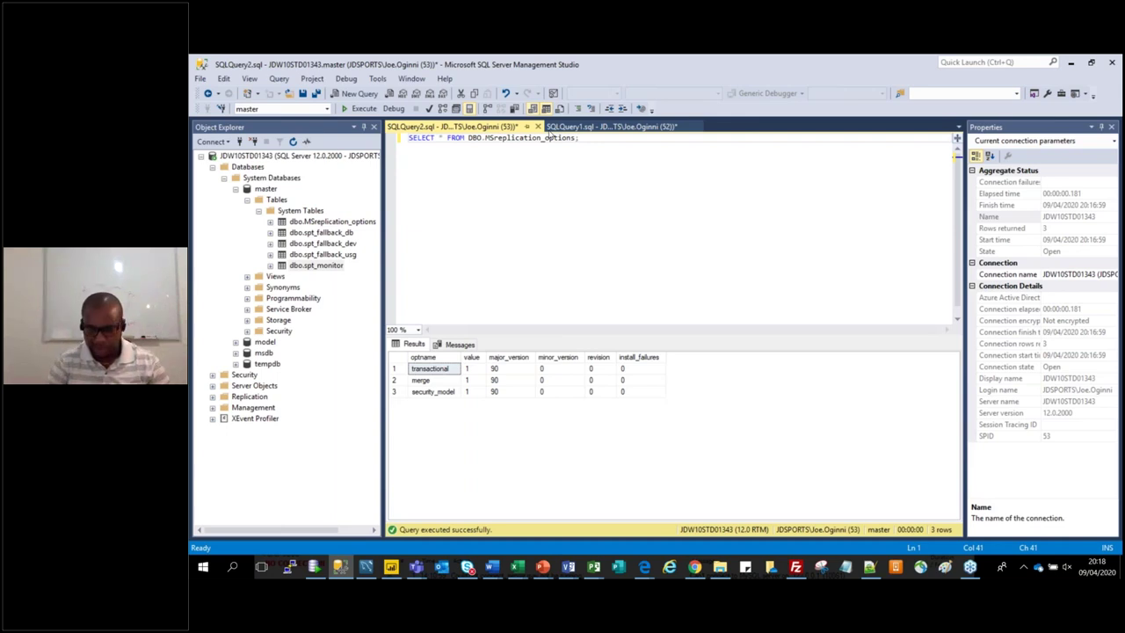
Add the condition WHERE VALUE = 1 on a second line, execute the query, and check the value column in the results
key("Return")
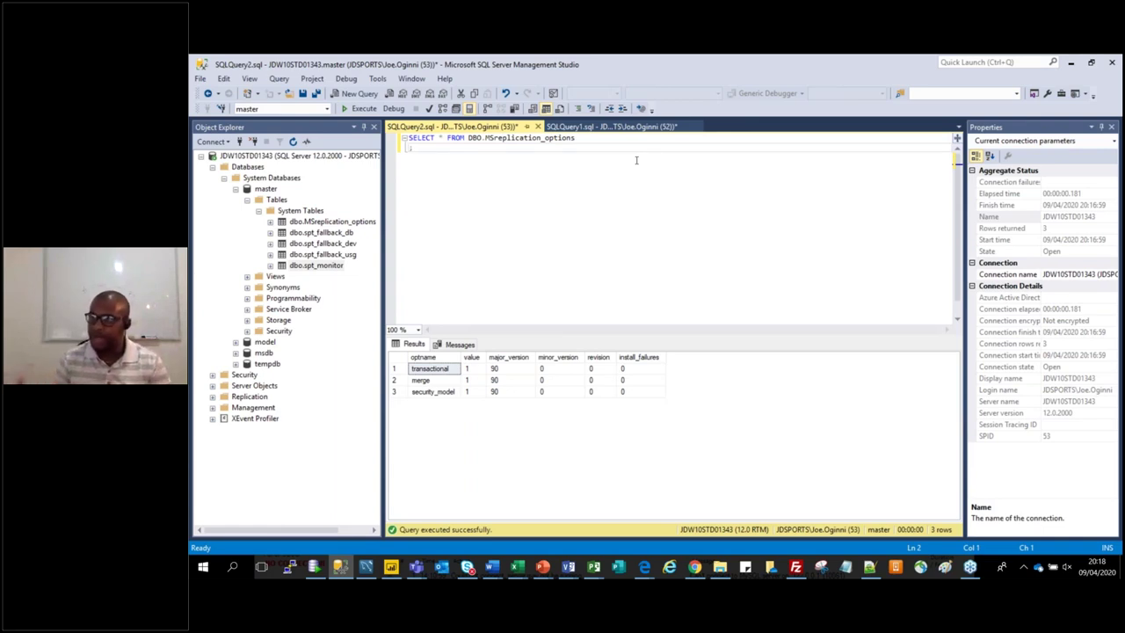
type("se")
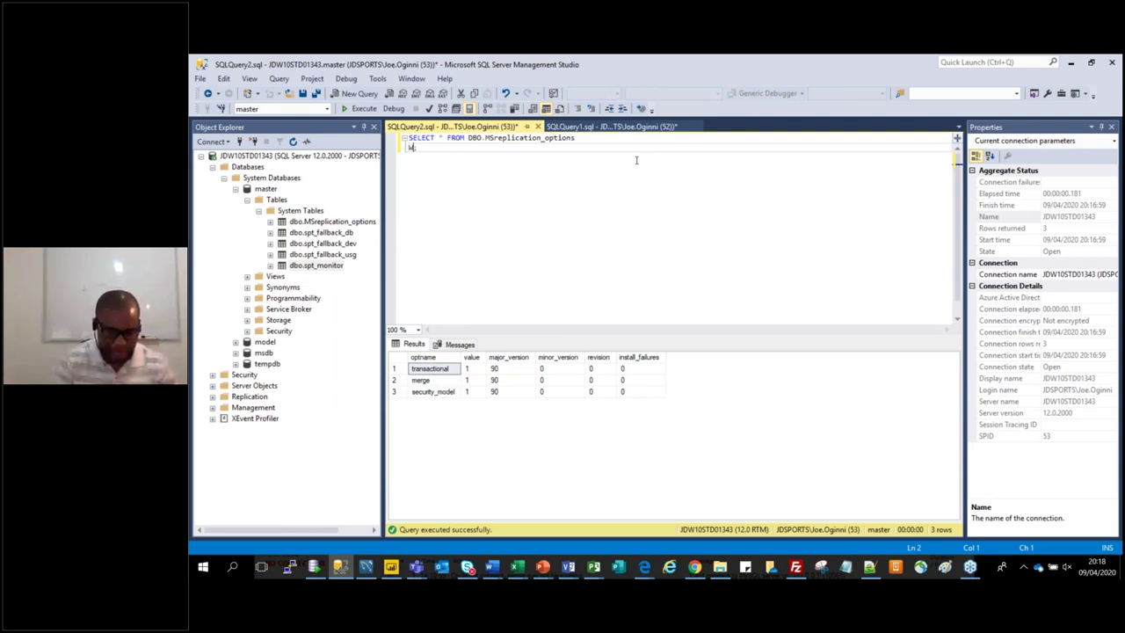
type("HERE")
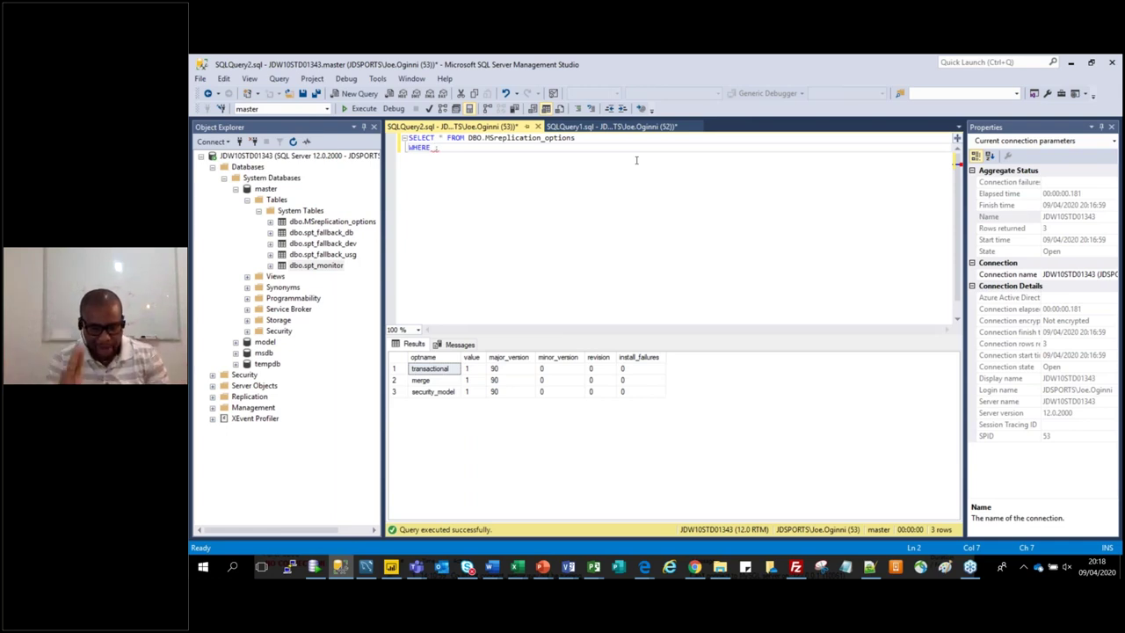
type("VA")
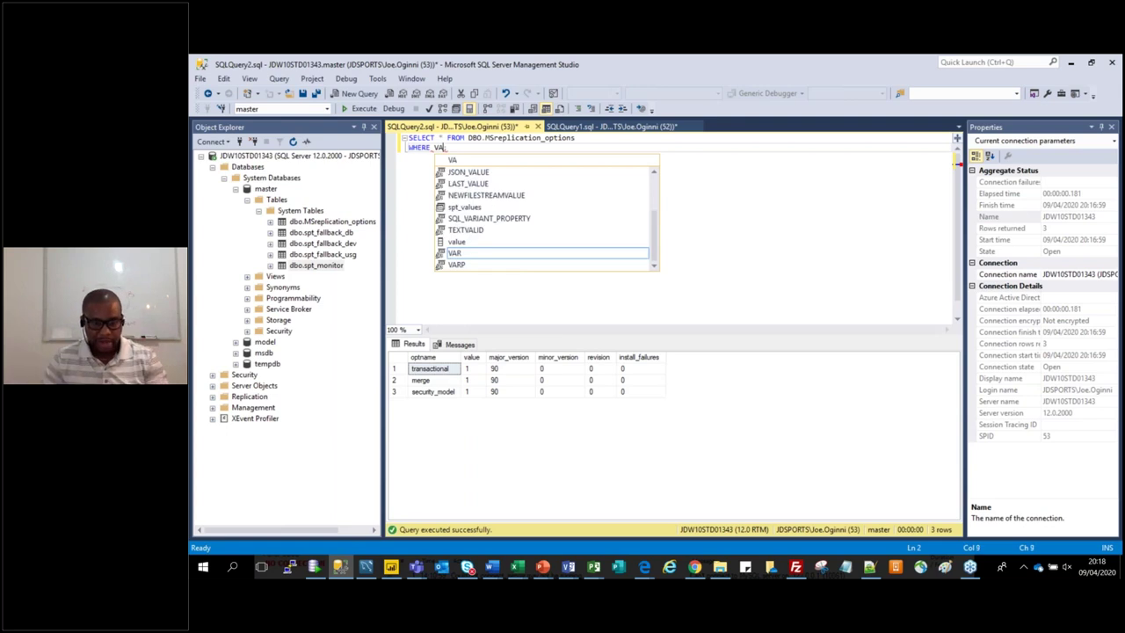
type("L")
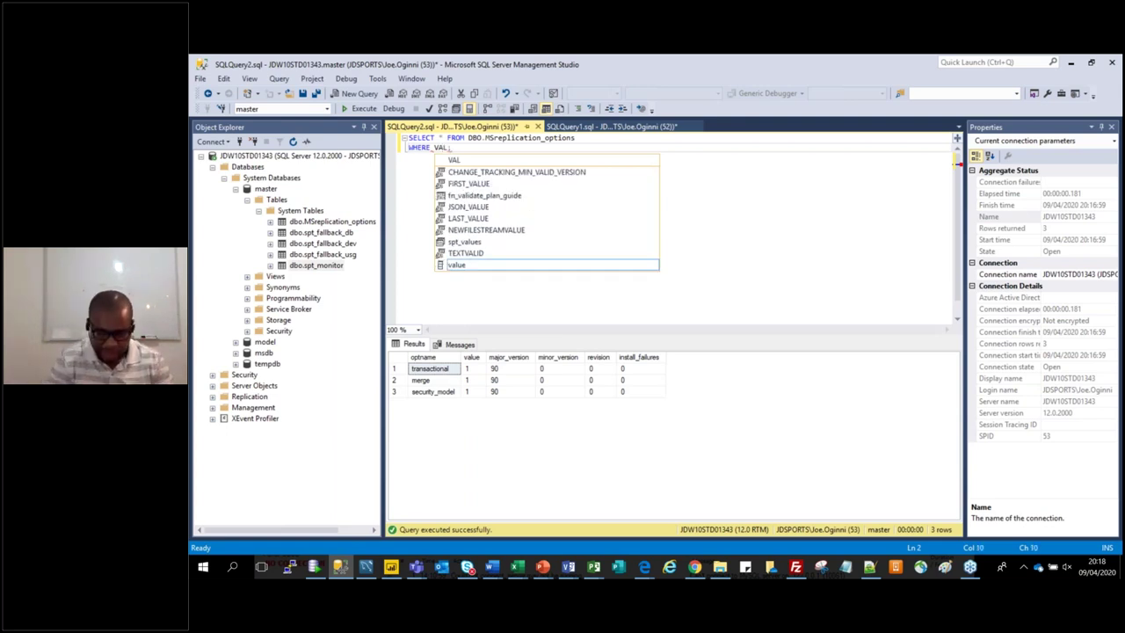
type("UE =")
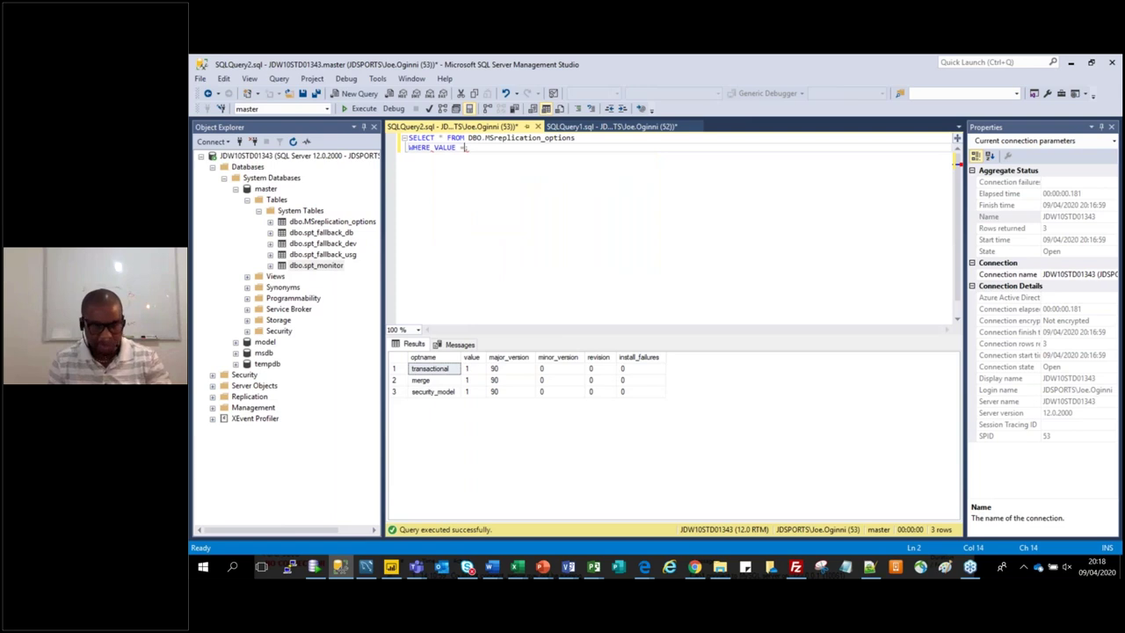
type(" 1;")
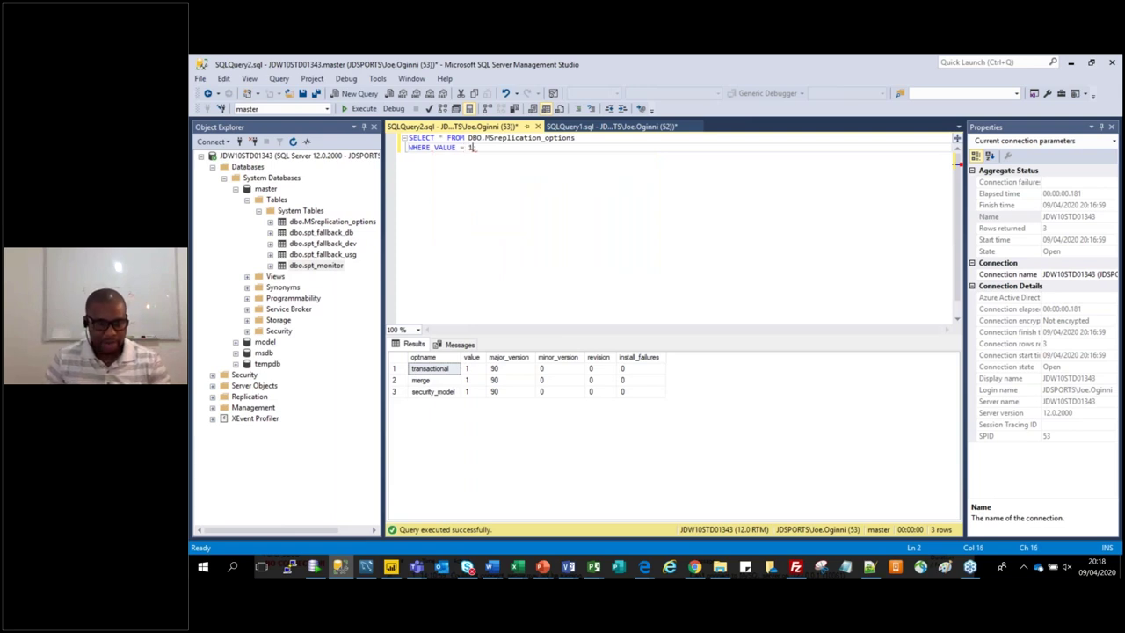
left_click(363, 108)
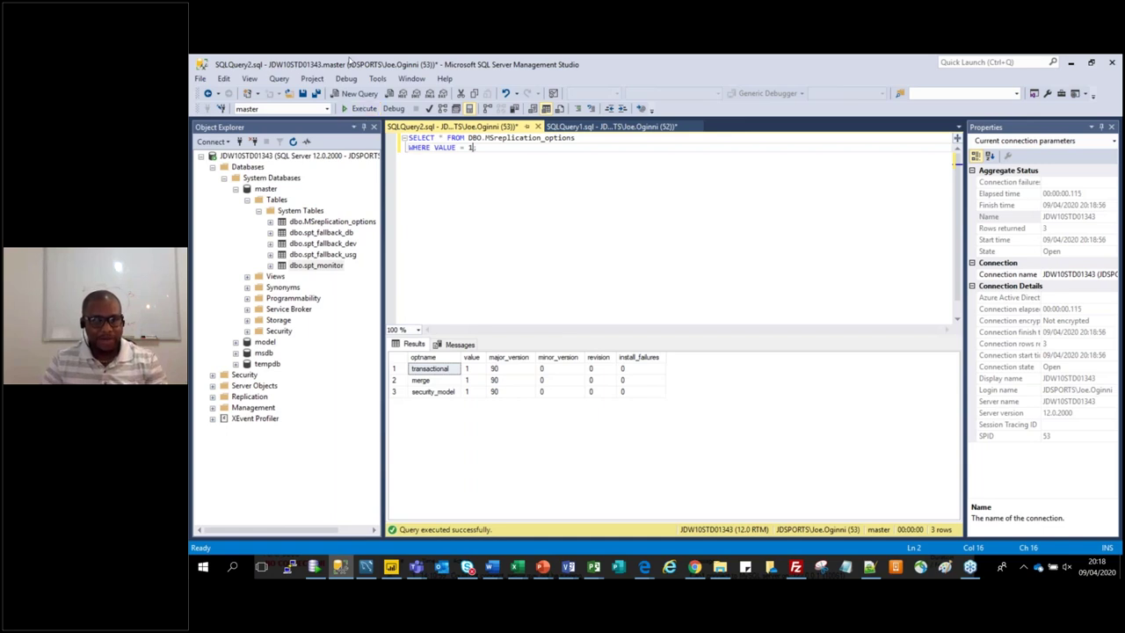
left_click(472, 371)
left_click(470, 391)
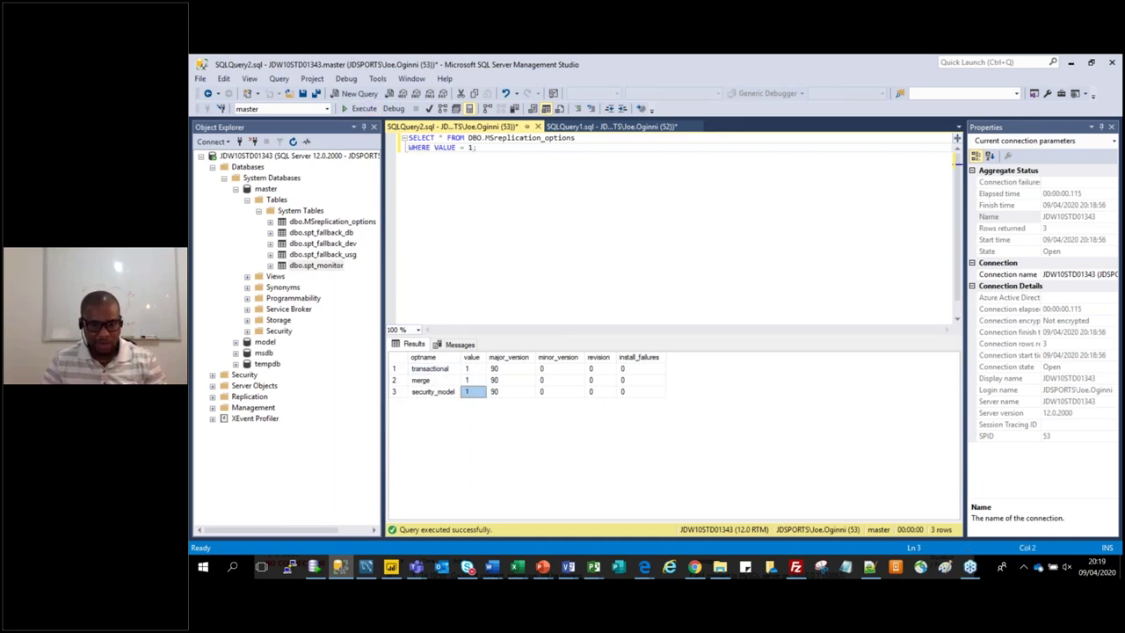
Change the WHERE condition to VALUE <> 1 and execute the query
left_click(469, 148)
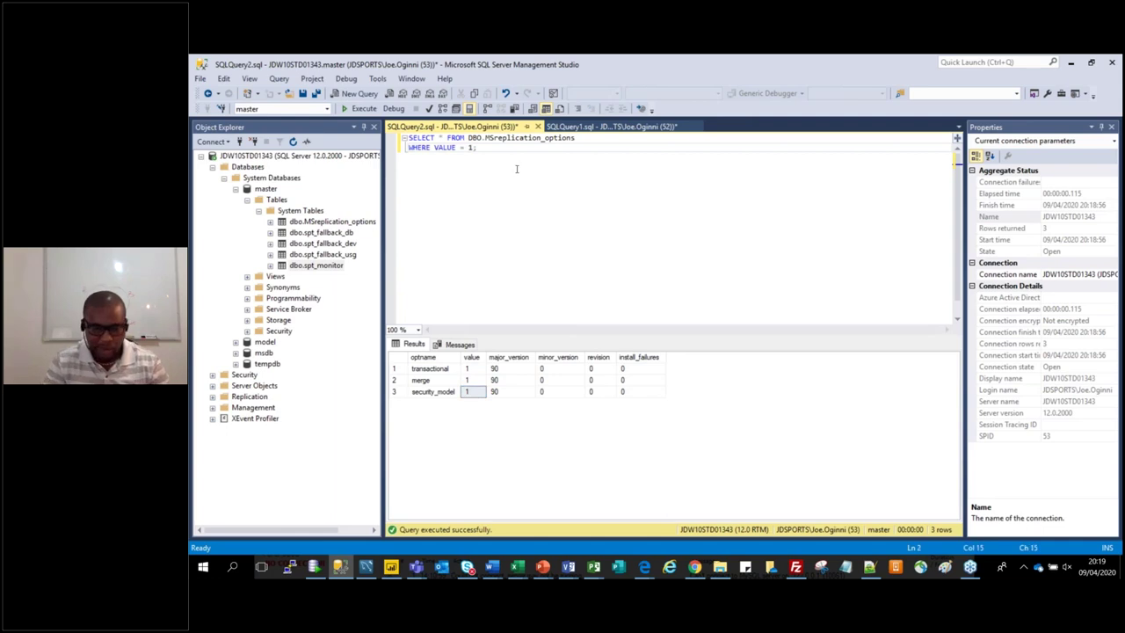
key("shift+Left")
key("BackSpace")
key("BackSpace")
type("<>")
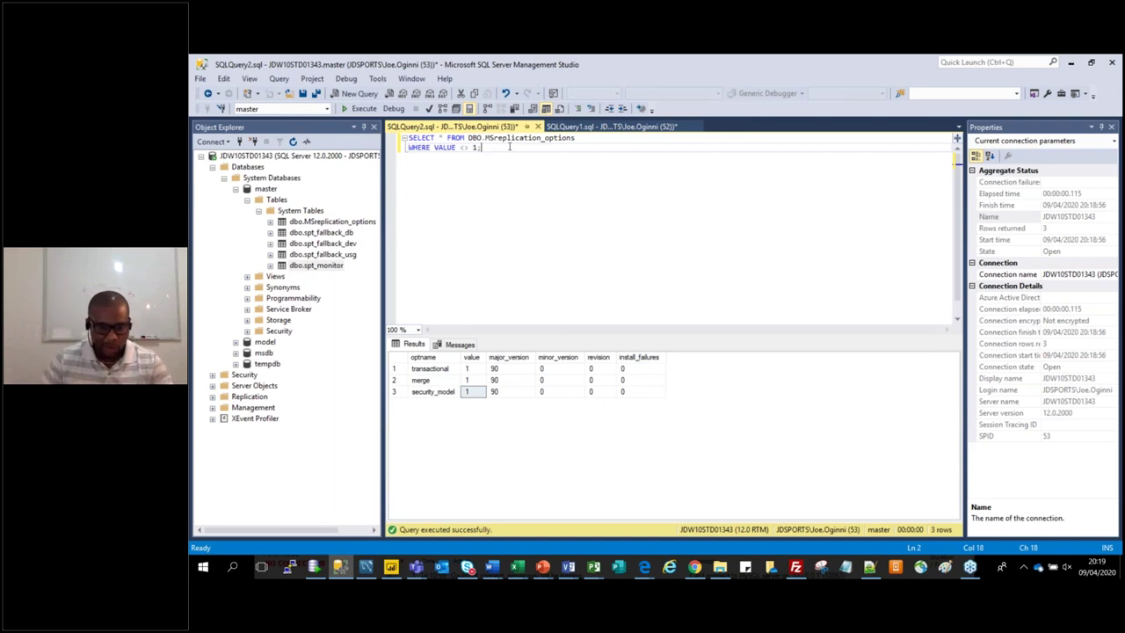
left_click(362, 109)
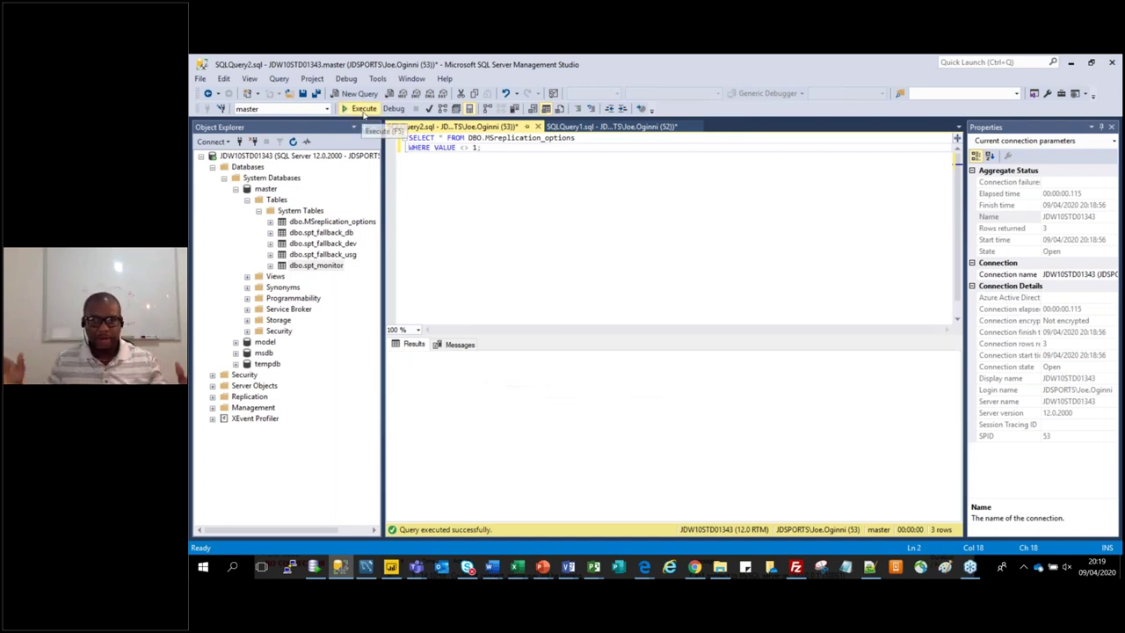
left_click(364, 110)
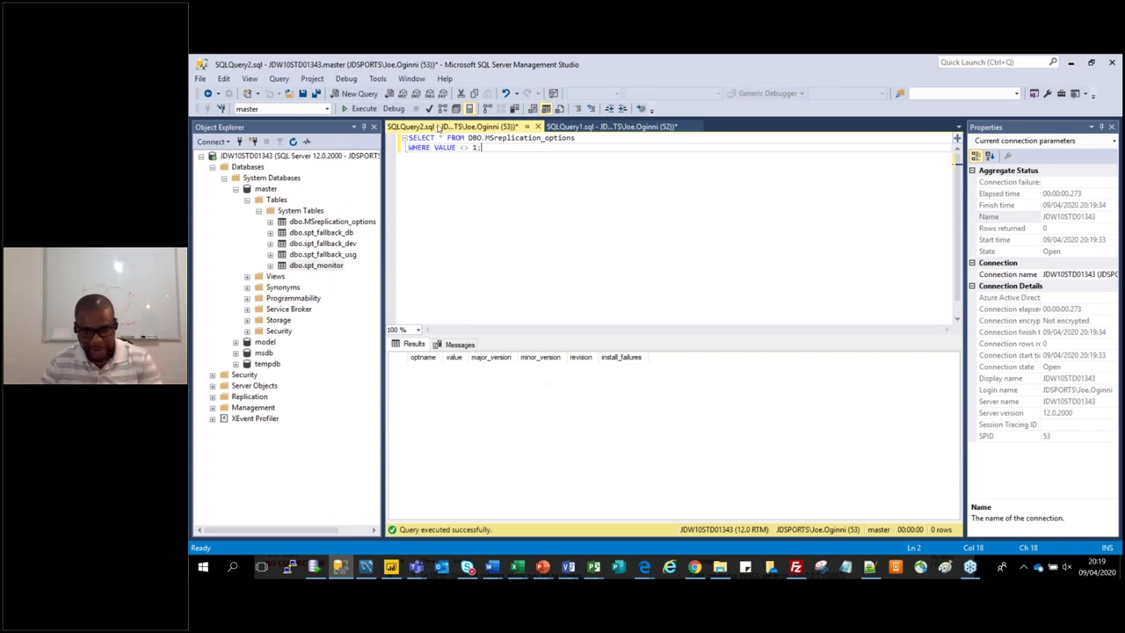
Rewrite the not-equal condition as VALUE != 1 and execute the query
left_click(464, 147)
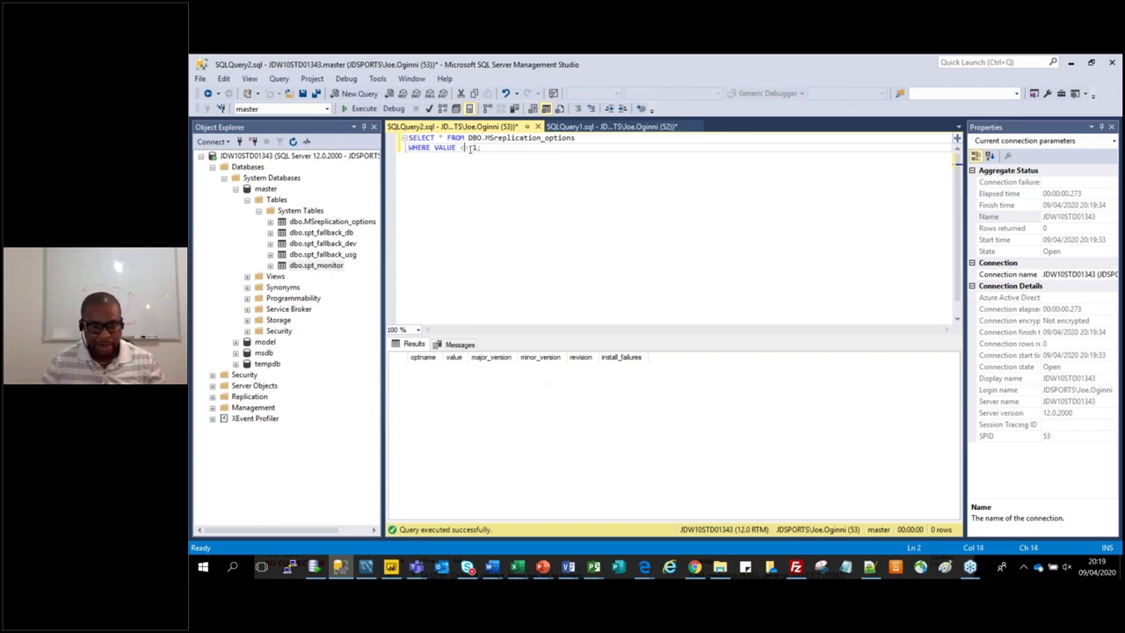
key("BackSpace")
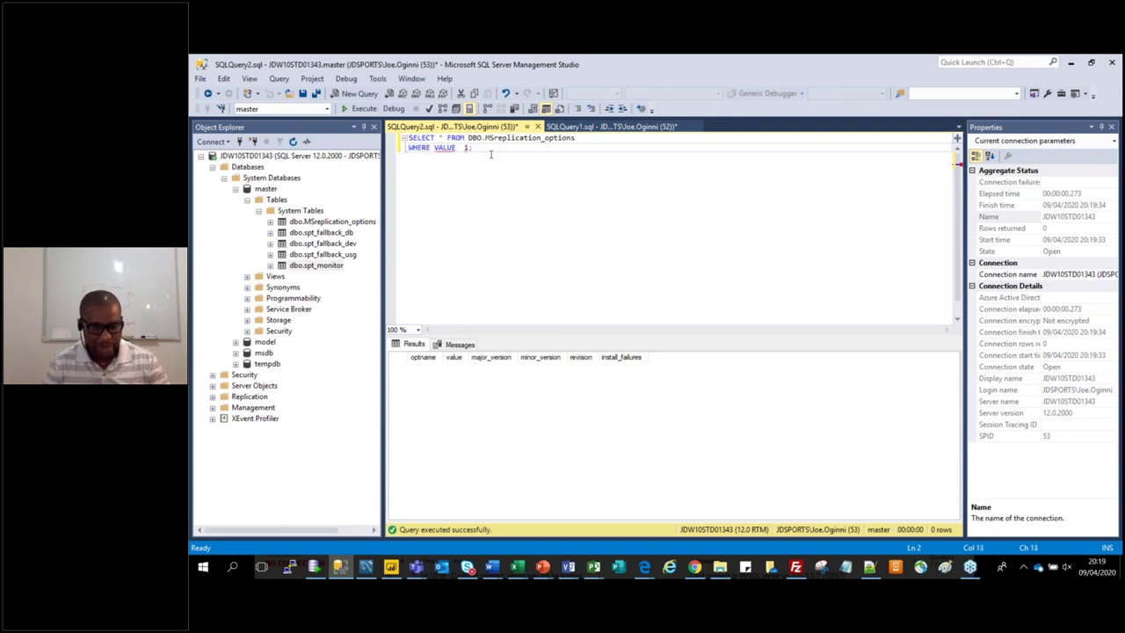
type("==")
left_click(491, 154)
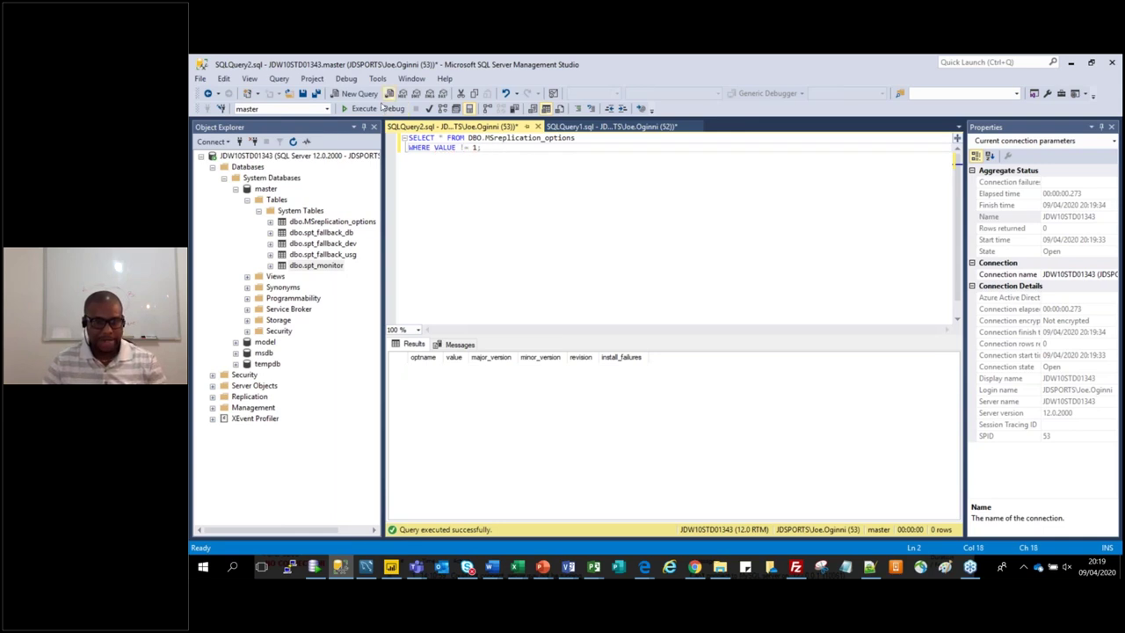
left_click(366, 109)
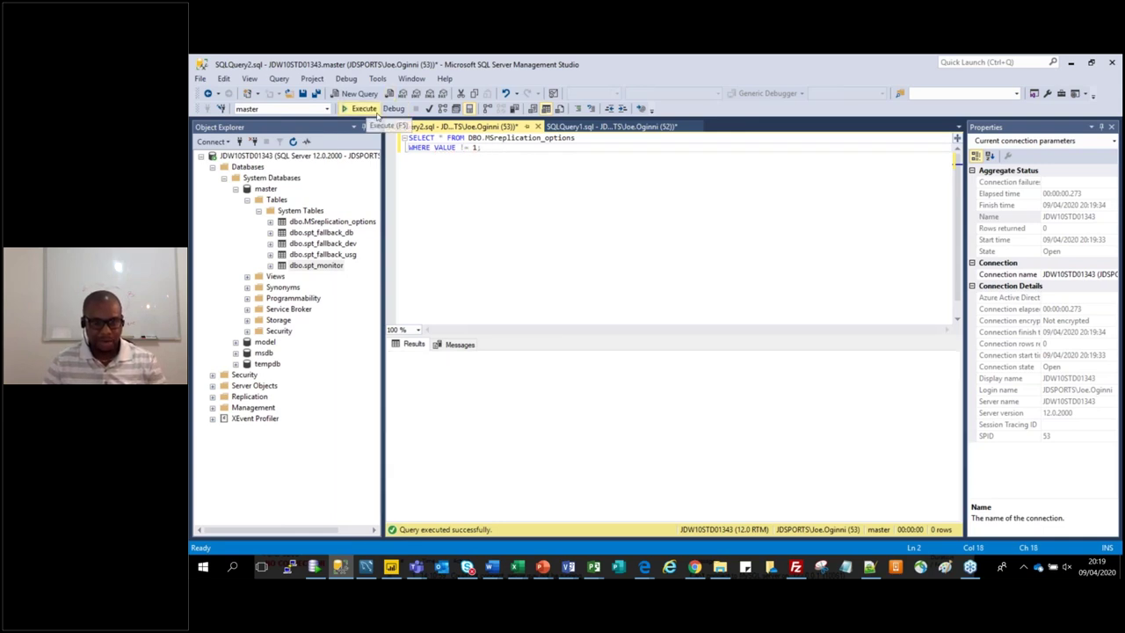
Execute the query with the condition VALUE = 1, and again with VALUE >= 1
key("BackSpace")
left_click(489, 149)
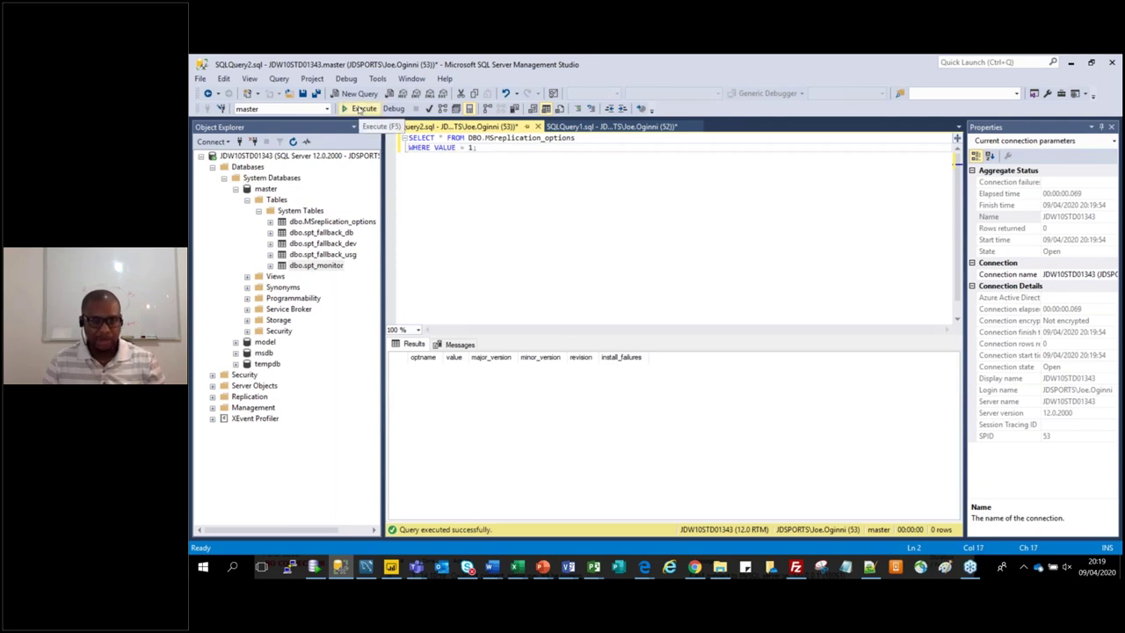
left_click(360, 108)
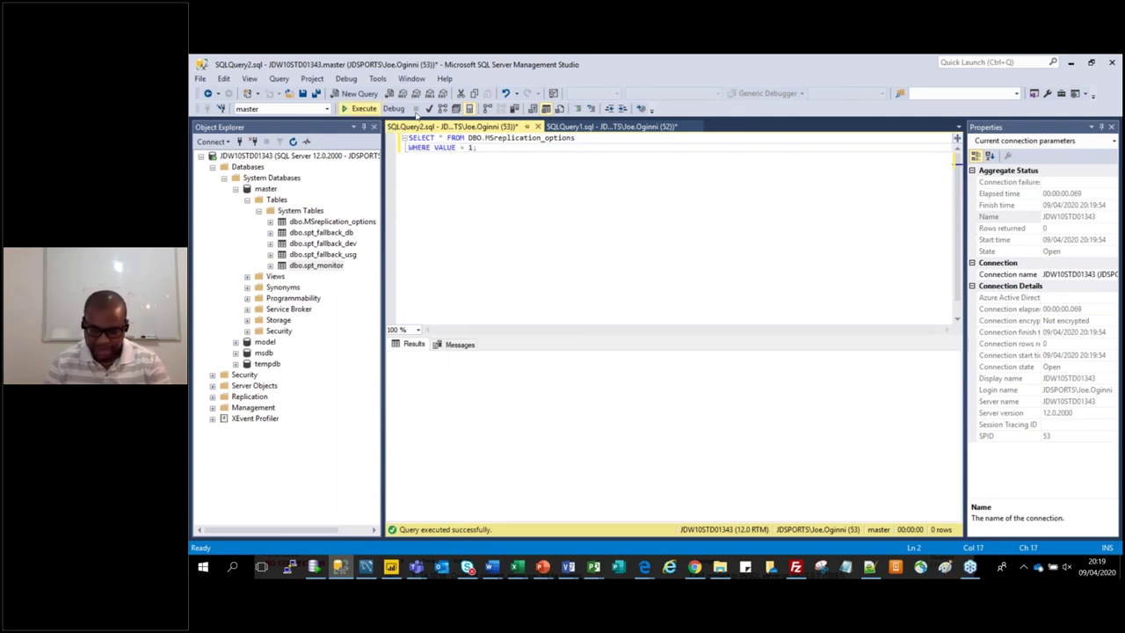
left_click(467, 147)
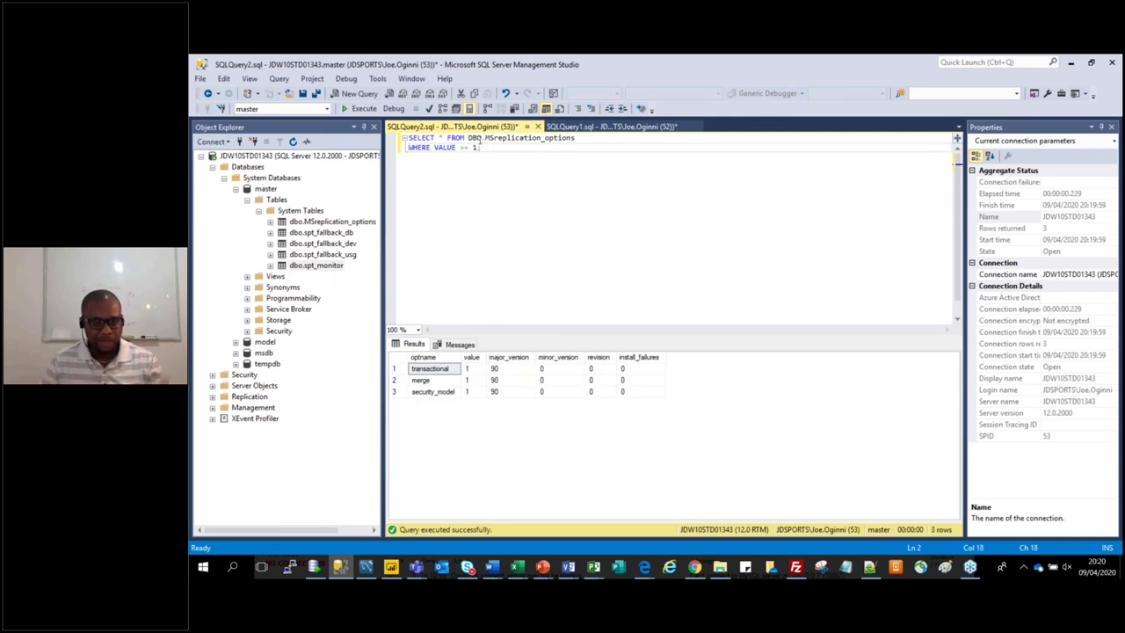
left_click(359, 108)
Change the WHERE condition to VALUE <= 1 and execute the query
left_click(467, 148)
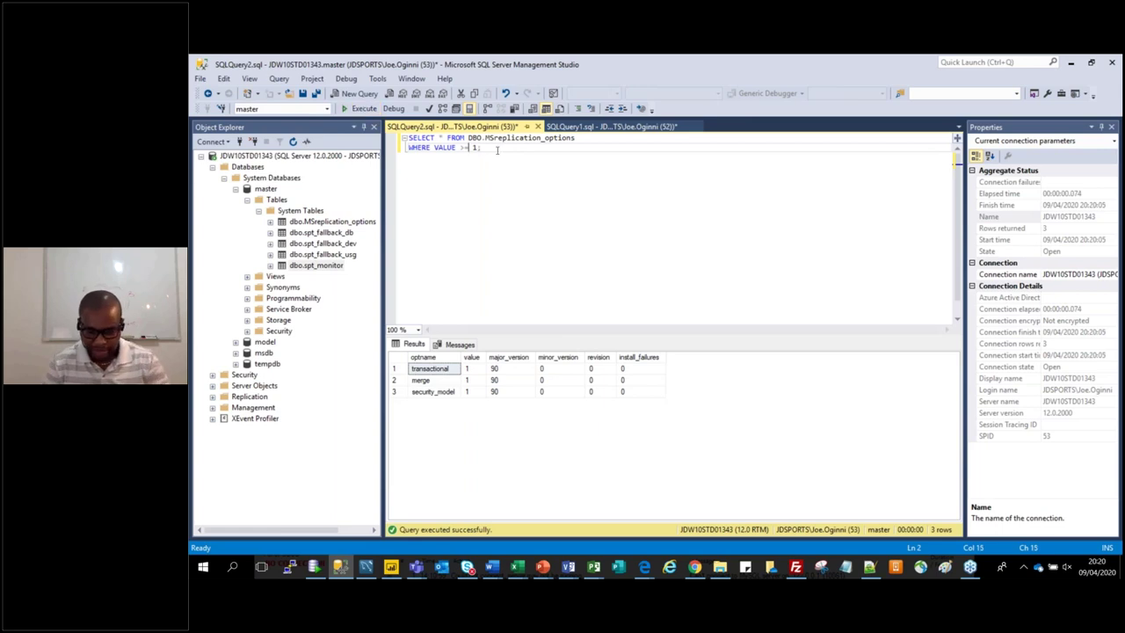
key("BackSpace")
key("BackSpace")
type("=")
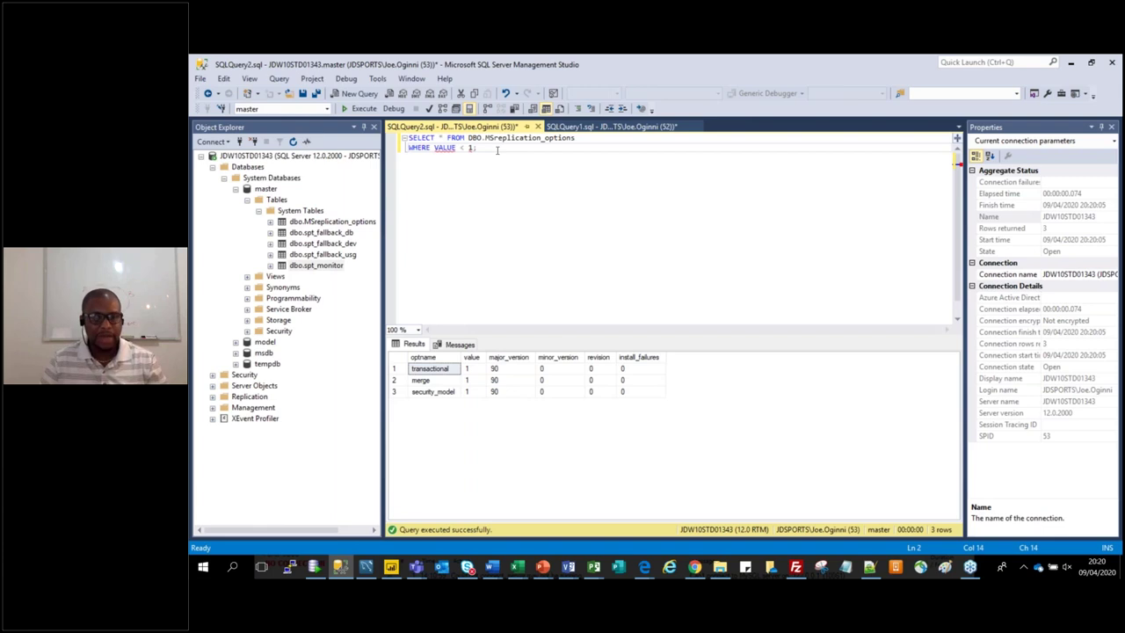
type("=")
left_click(510, 156)
left_click(361, 111)
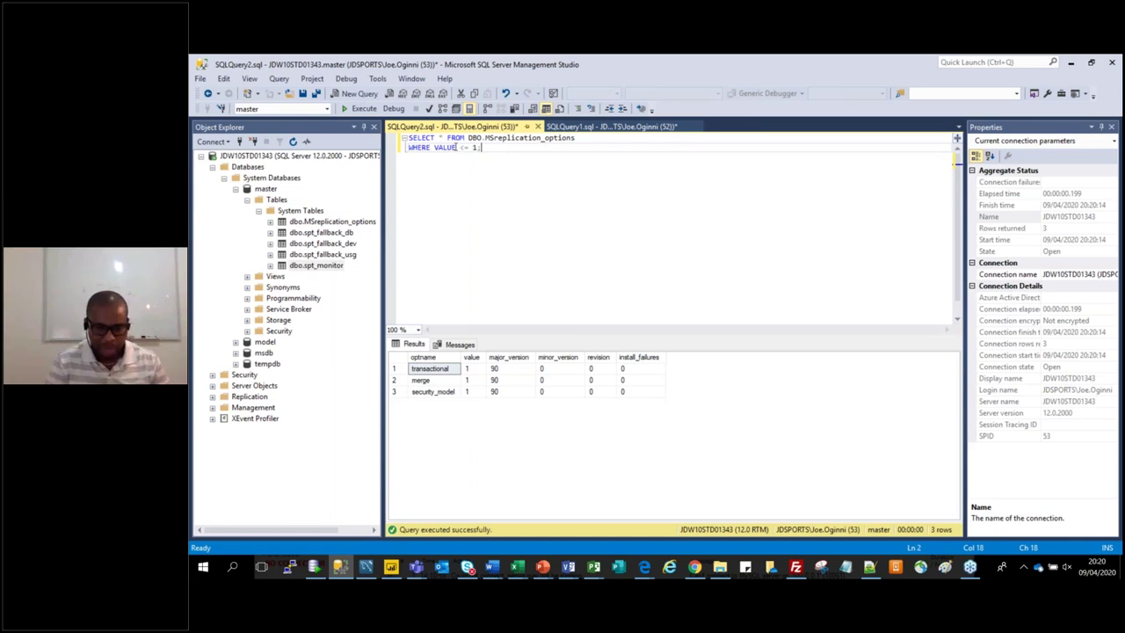
Remove the VALUE column and the <= operator from the WHERE condition
key("BackSpace")
key("BackSpace")
key("BackSpace")
key("BackSpace")
key("BackSpace")
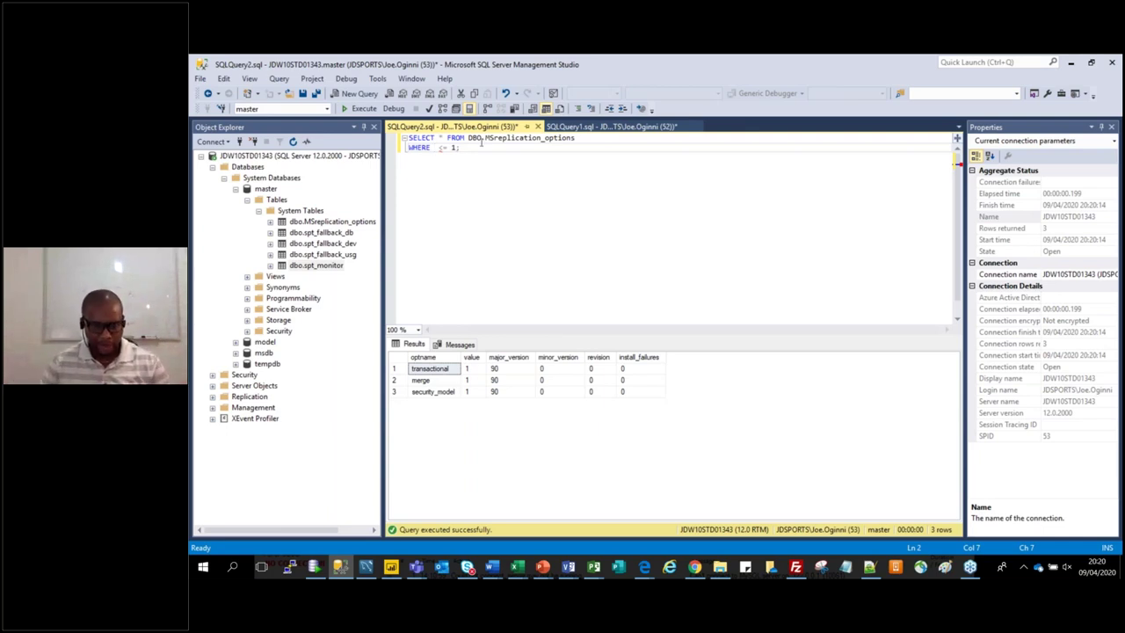
left_click(451, 149)
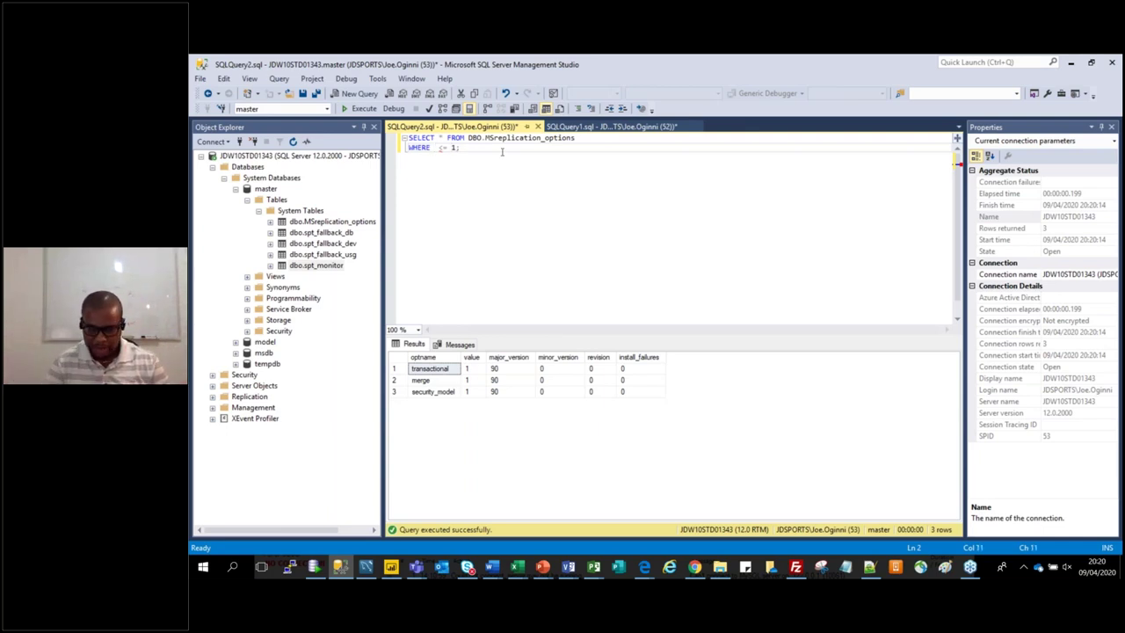
key("BackSpace")
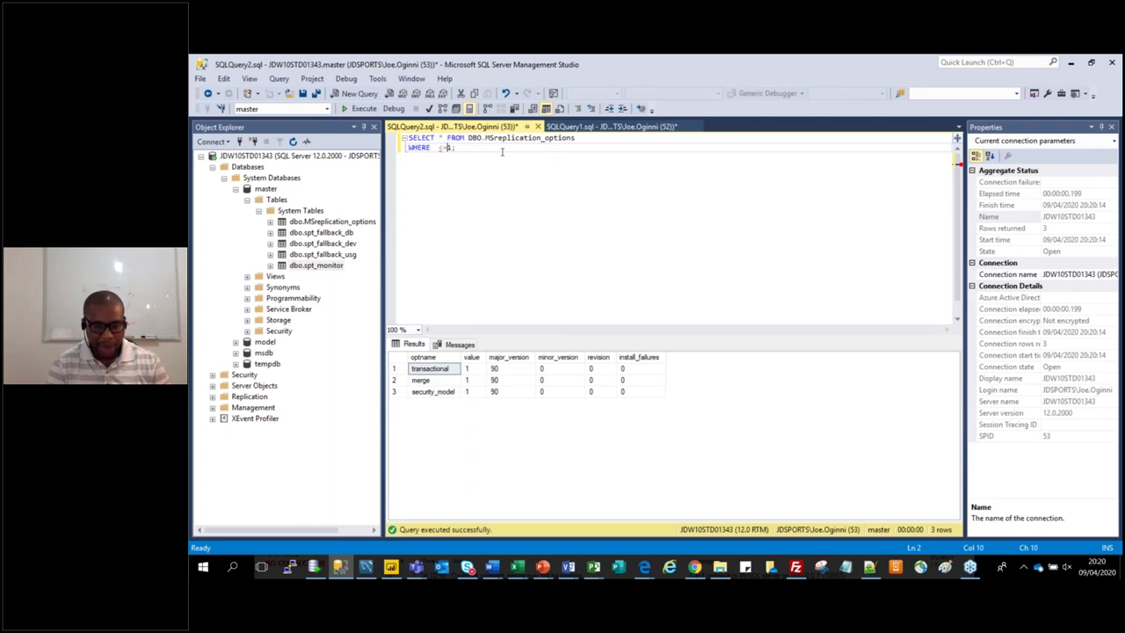
key("BackSpace")
key("BackSpace")
key("BackSpace")
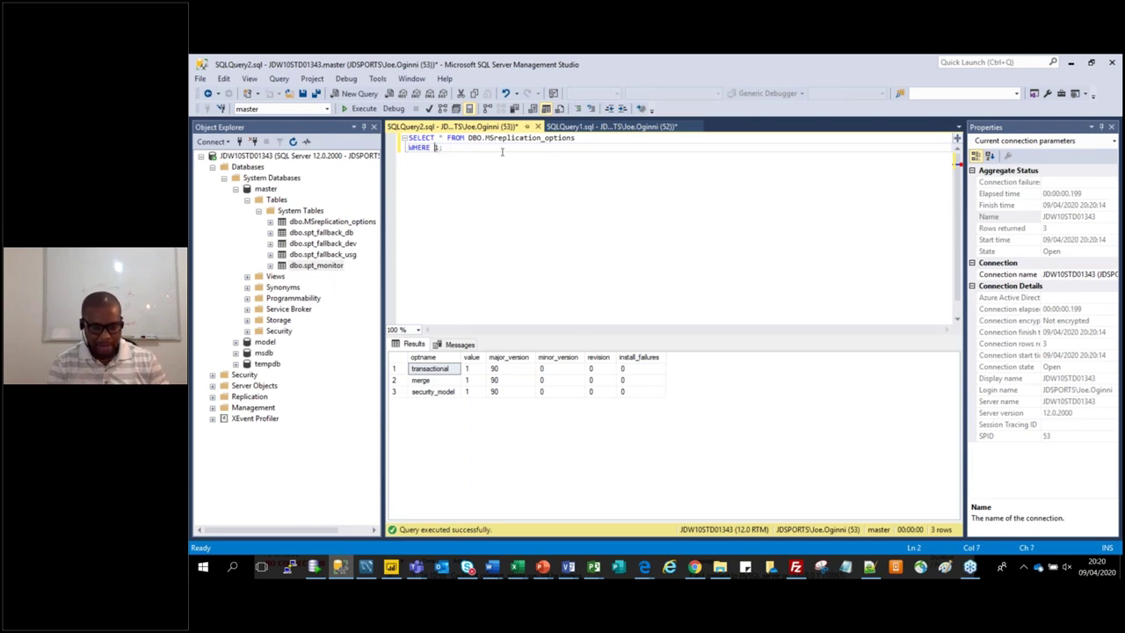
type("op")
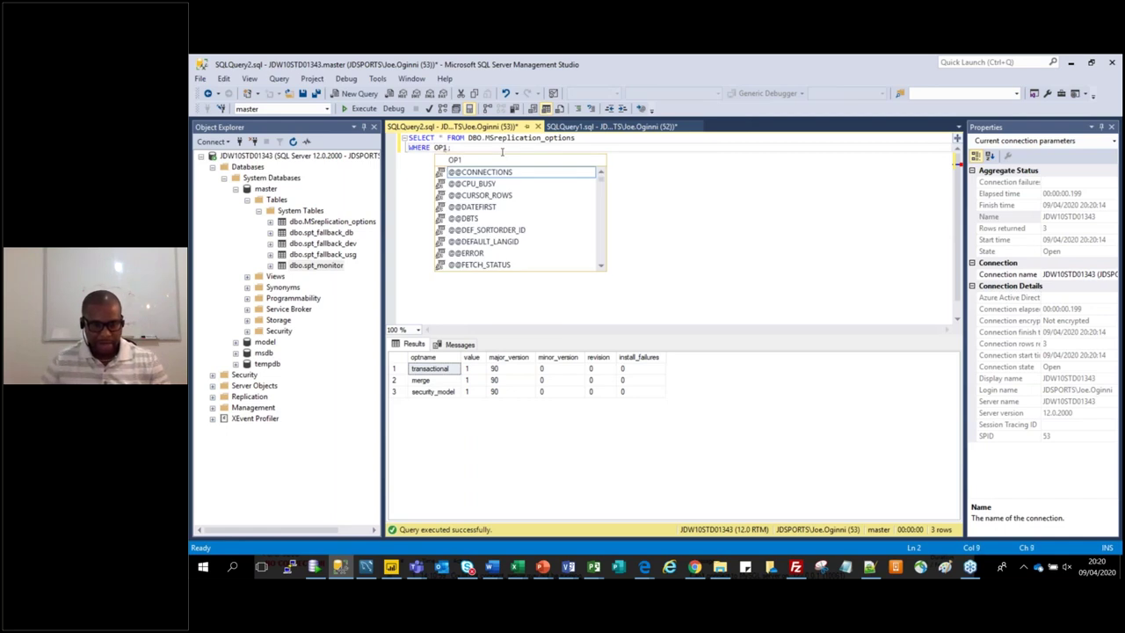
type("t")
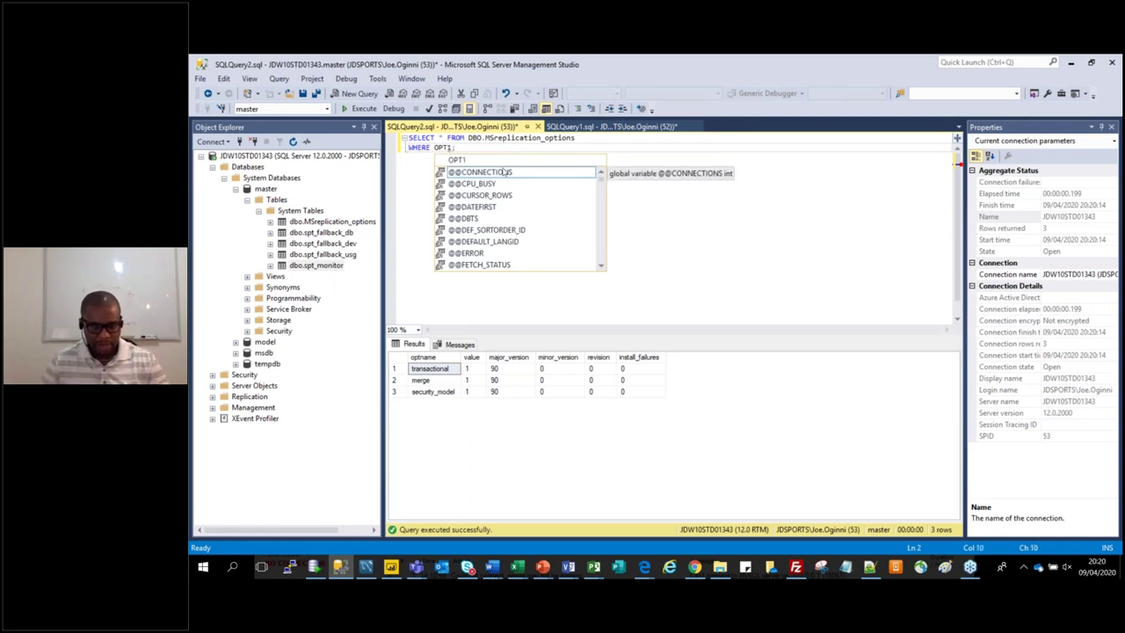
type("i")
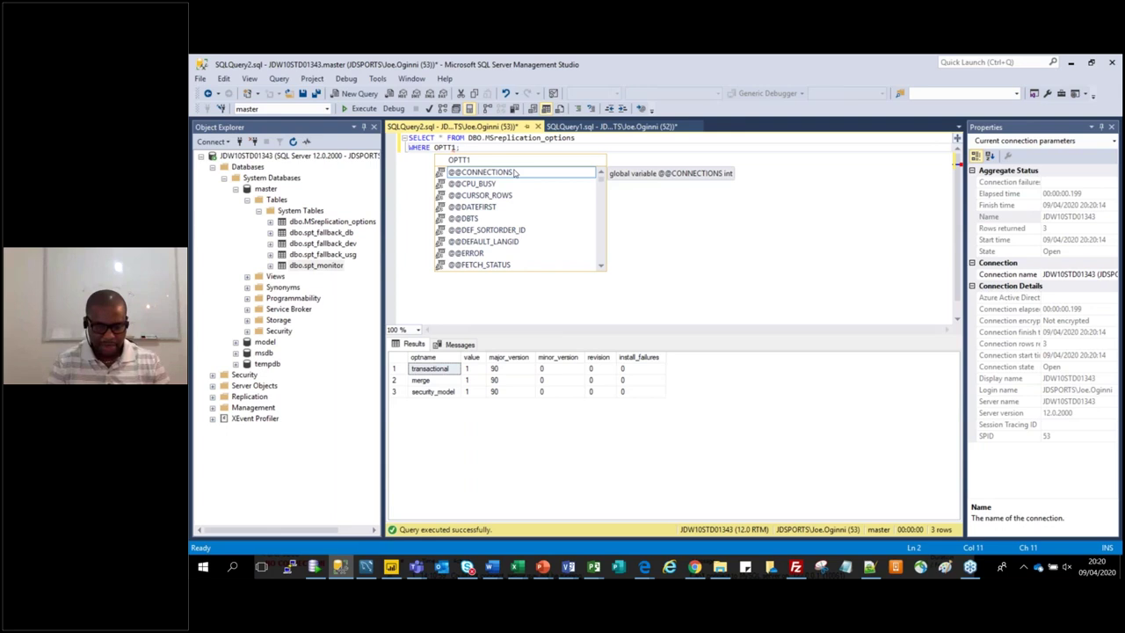
key("BackSpace")
key("BackSpace")
key("BackSpace")
key("BackSpace")
key("BackSpace")
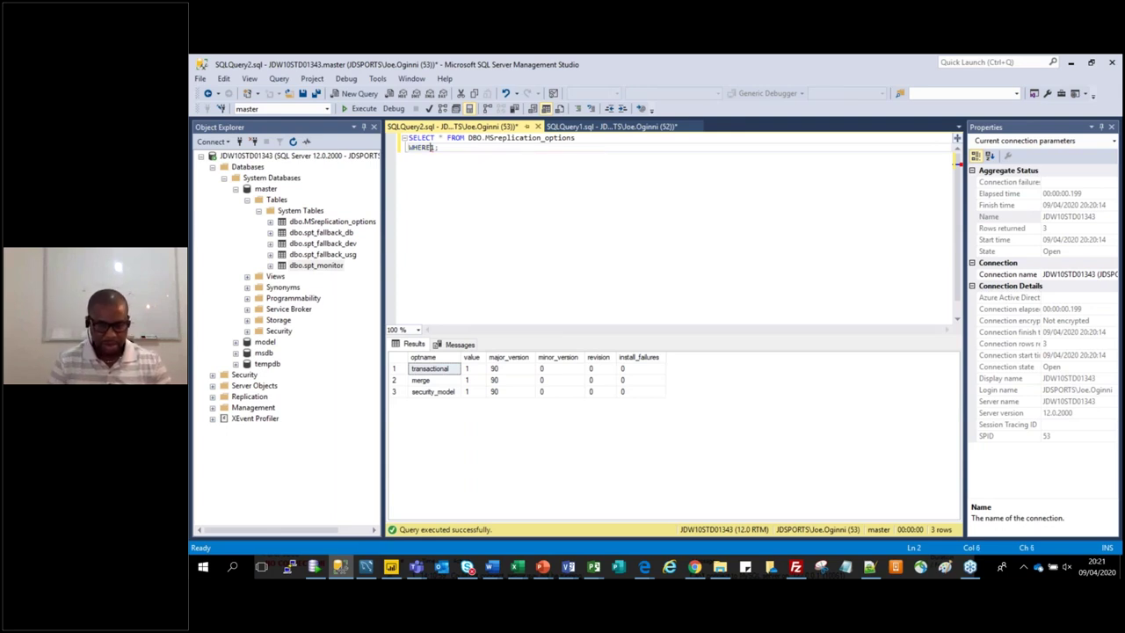
Start the WHERE condition with the optname column and the LIKE operator, replacing the leftover 1
type("op")
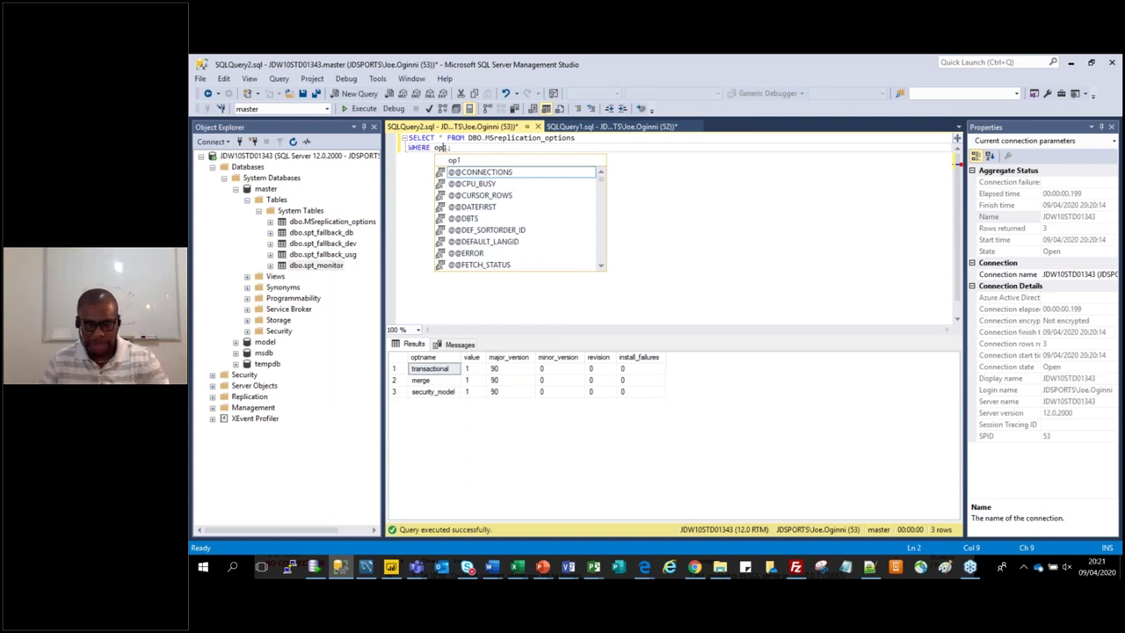
type("t")
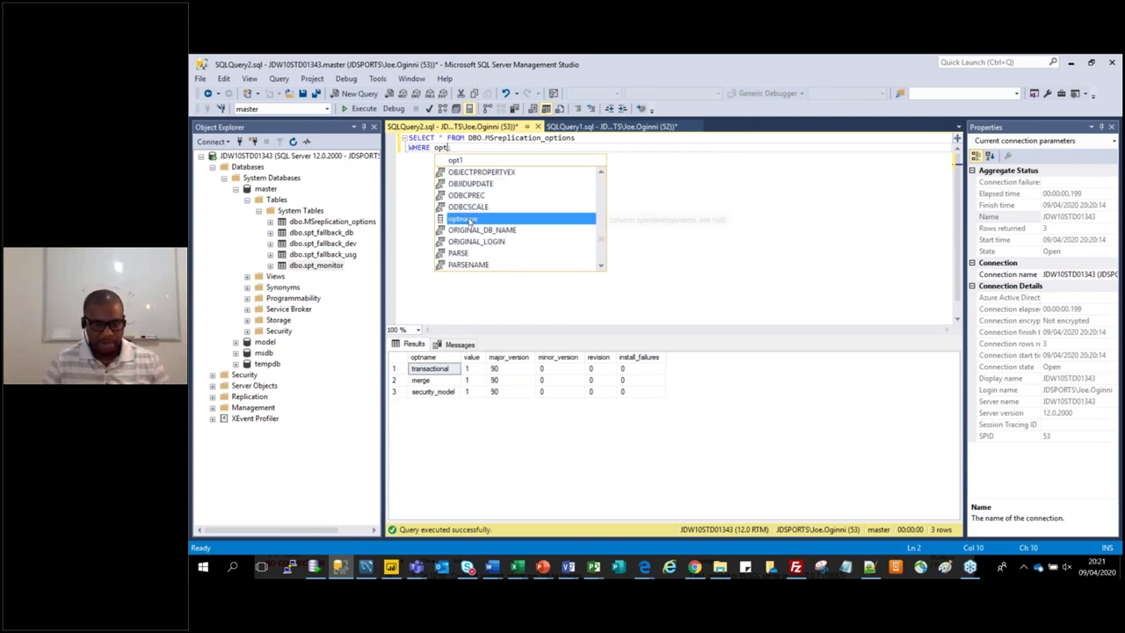
key("Tab")
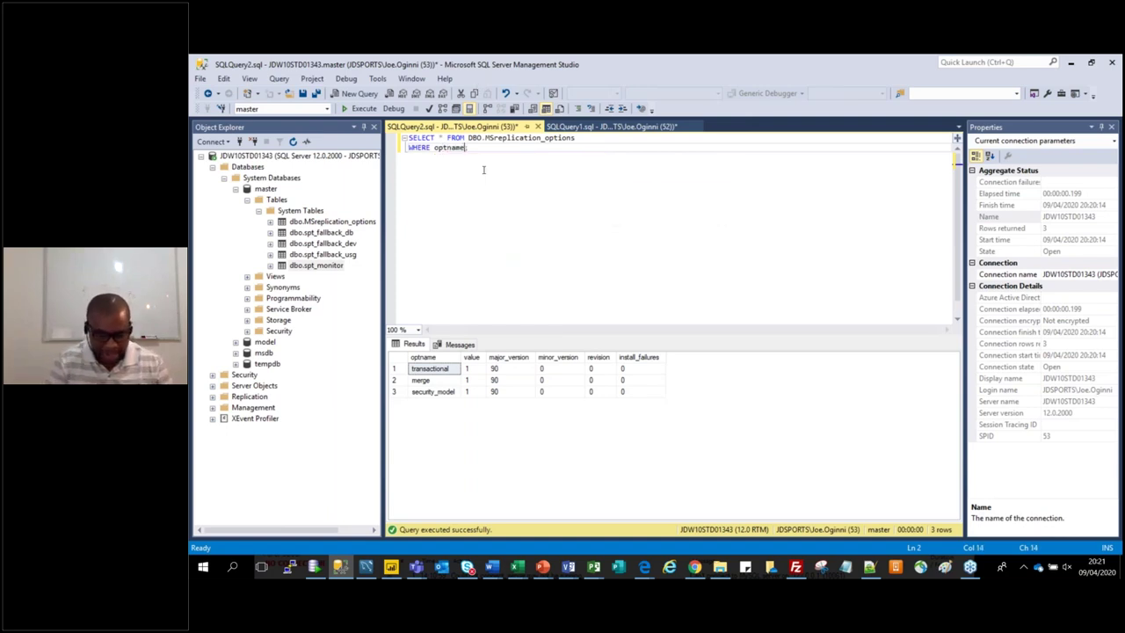
type("LIKE")
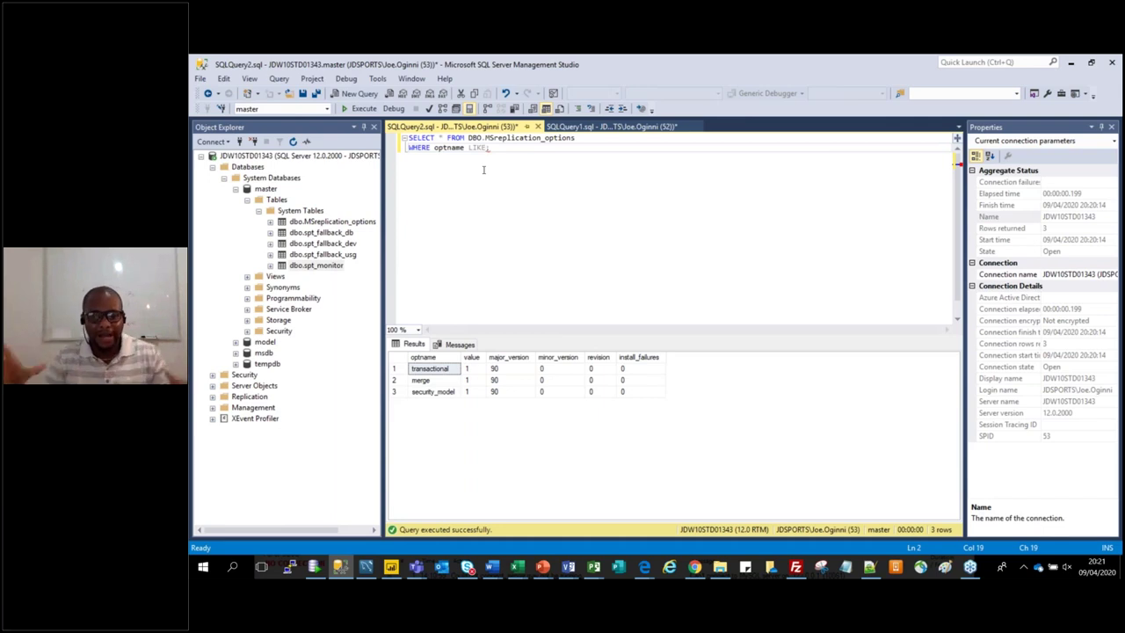
Try the unquoted pattern ME% after LIKE and execute the query
type("'")
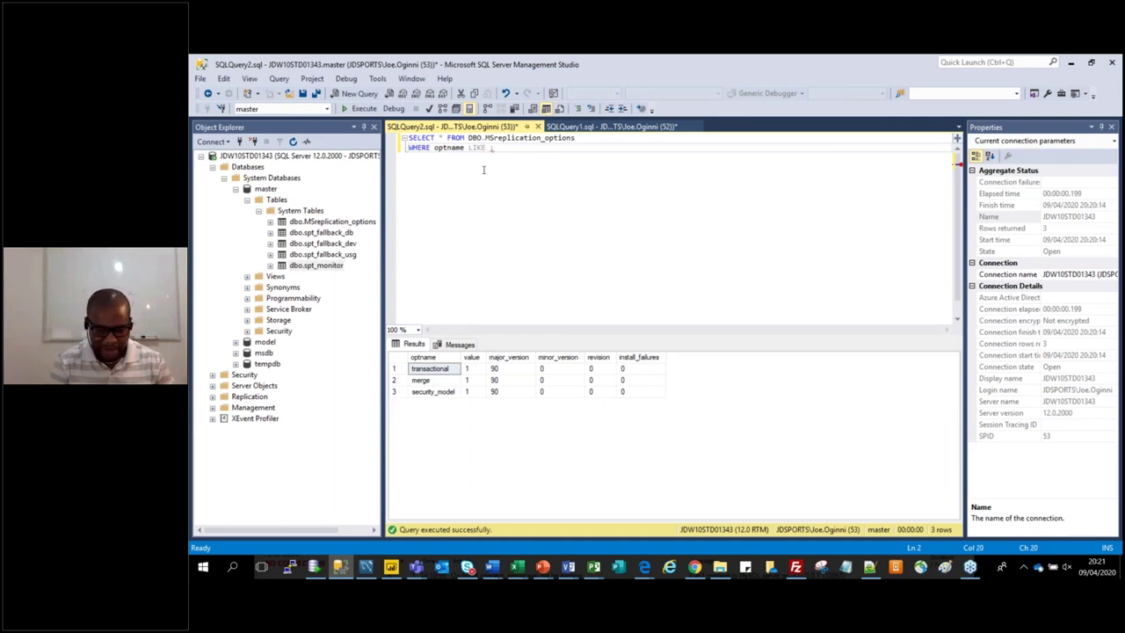
type("ME")
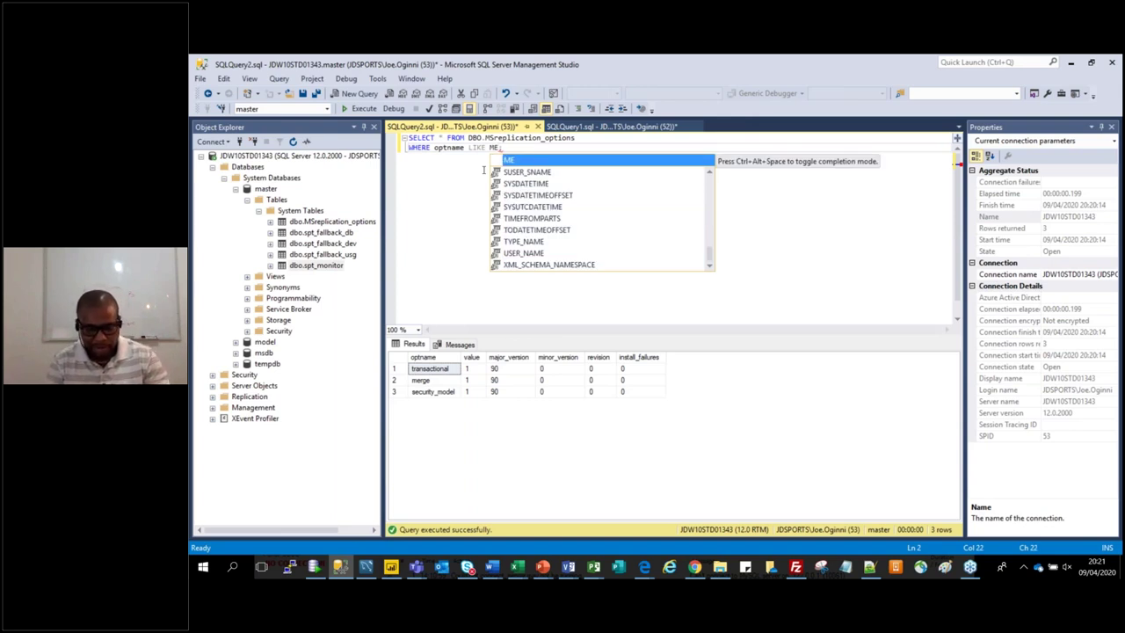
type("%")
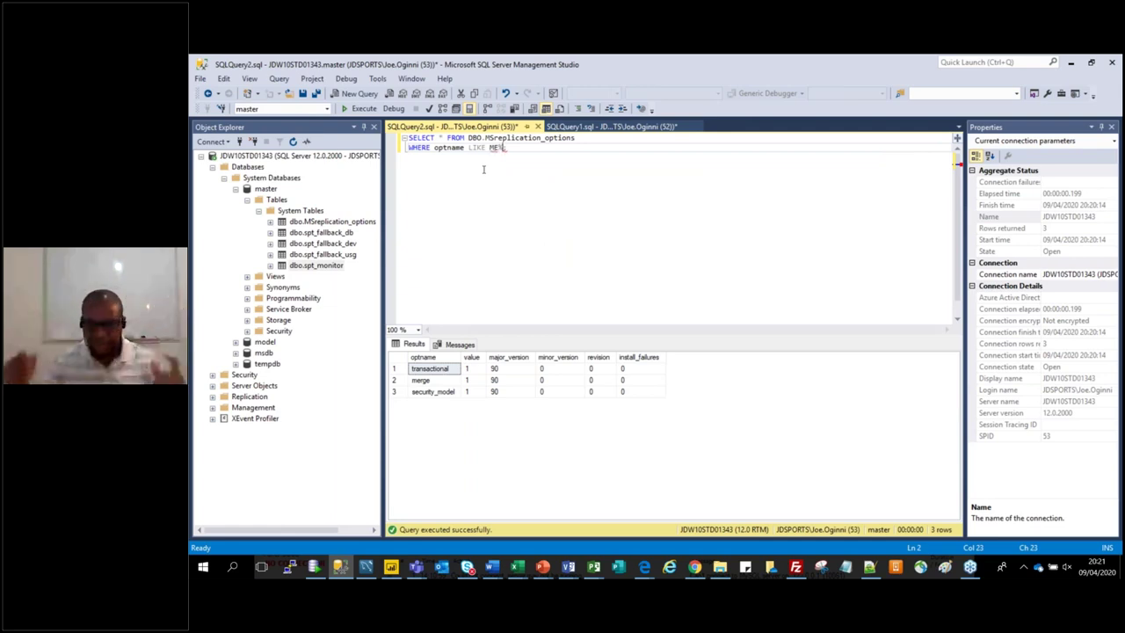
type("'")
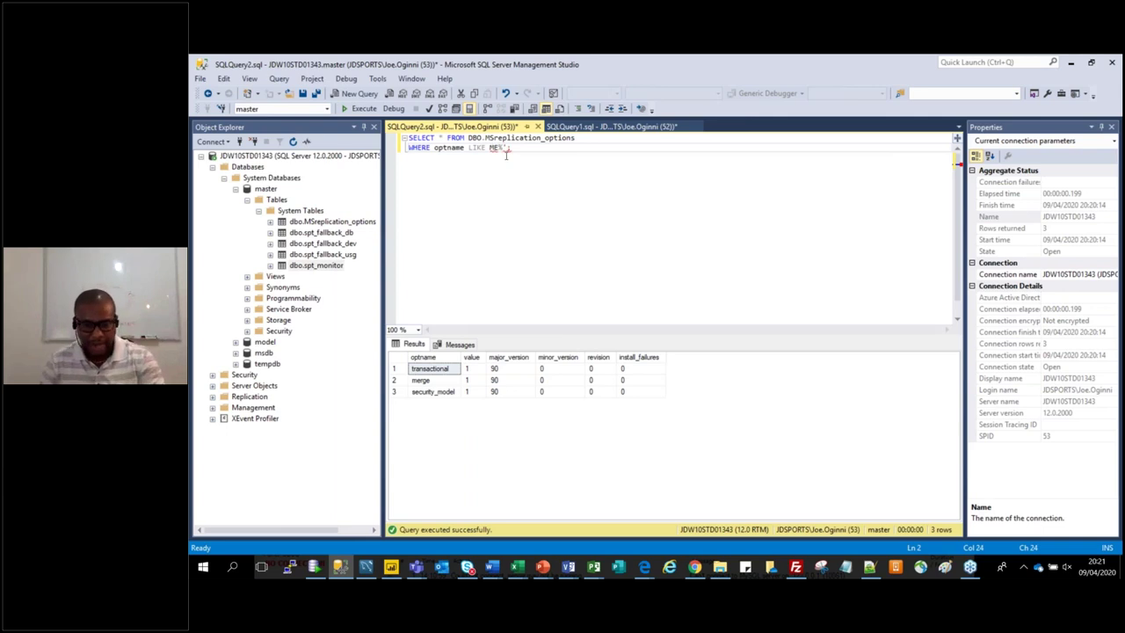
key("Left")
left_click(516, 147)
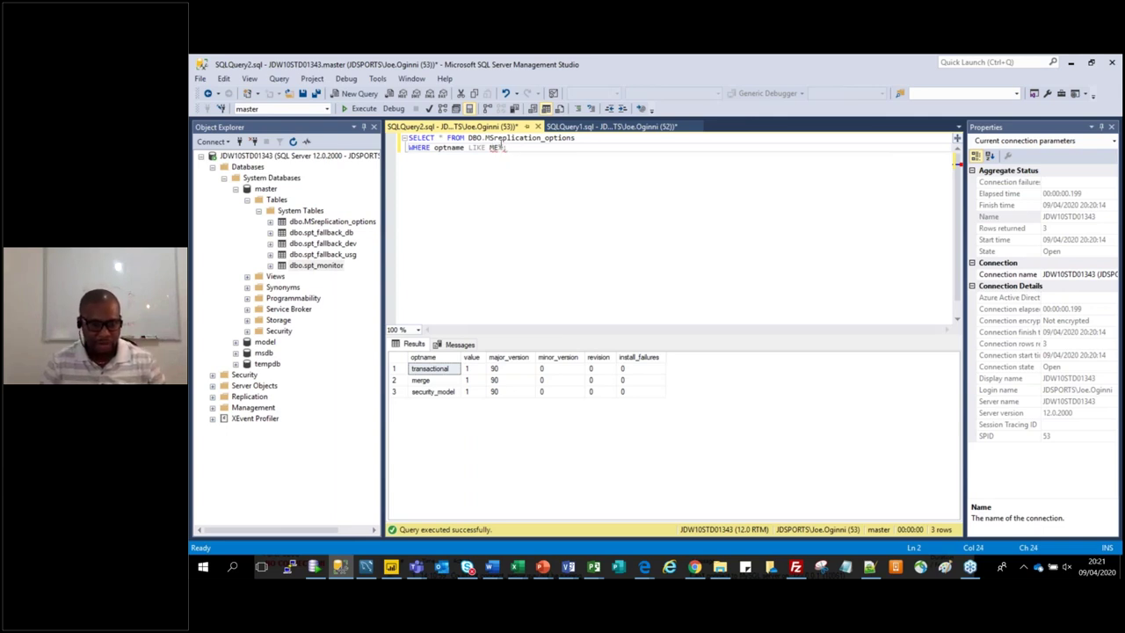
left_click(350, 109)
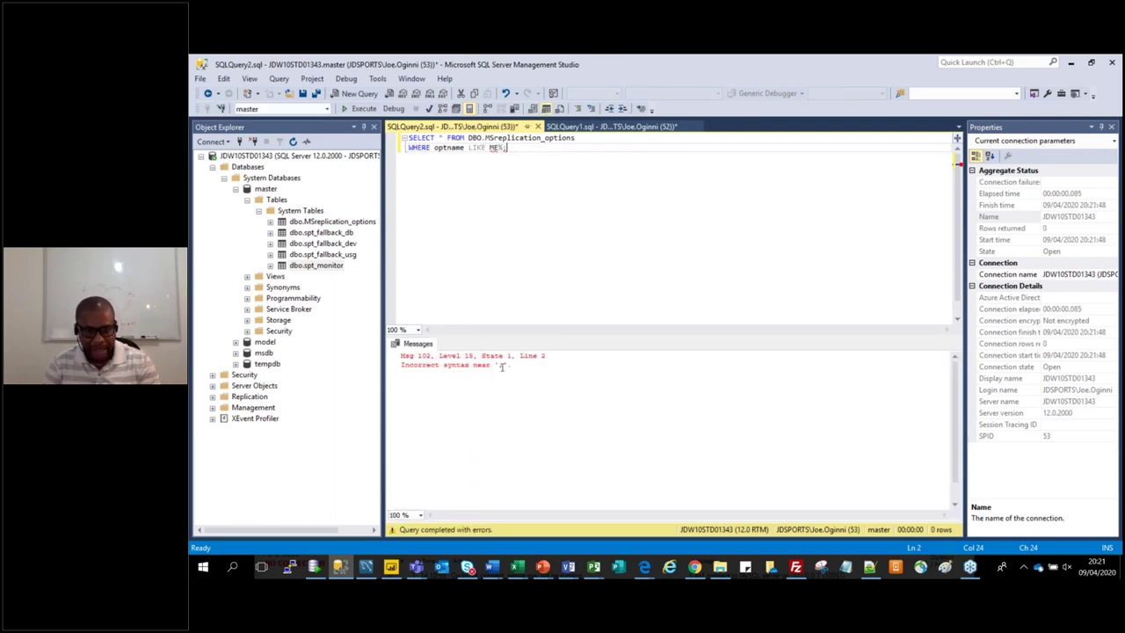
Try enclosing the LIKE pattern in double quotes as "ME%" and execute the query
type("'")
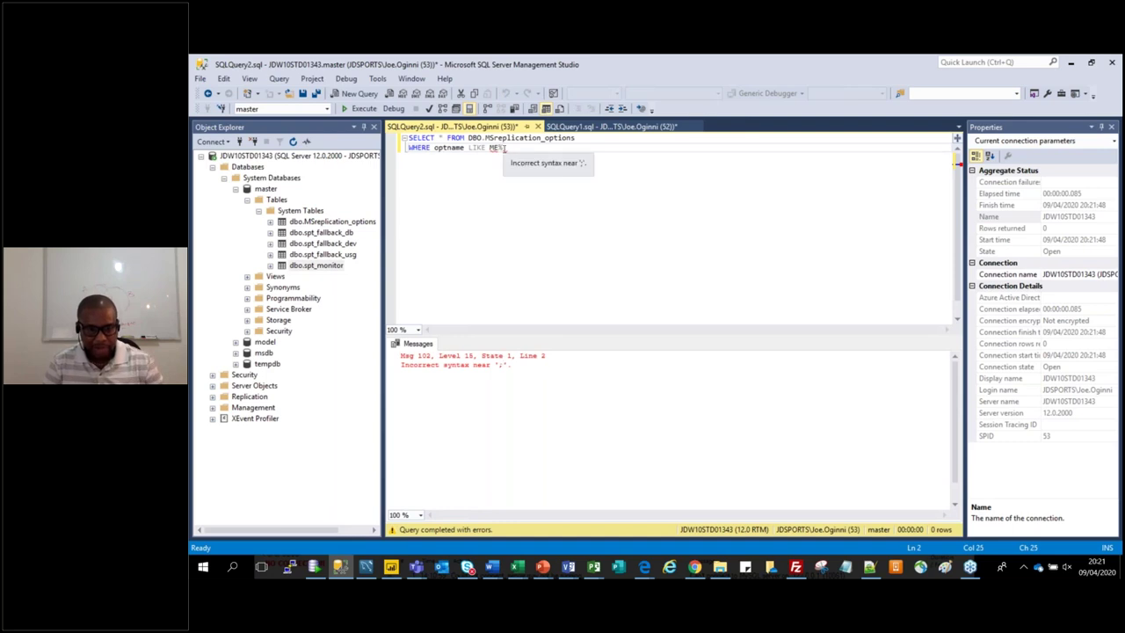
key("BackSpace")
key("BackSpace")
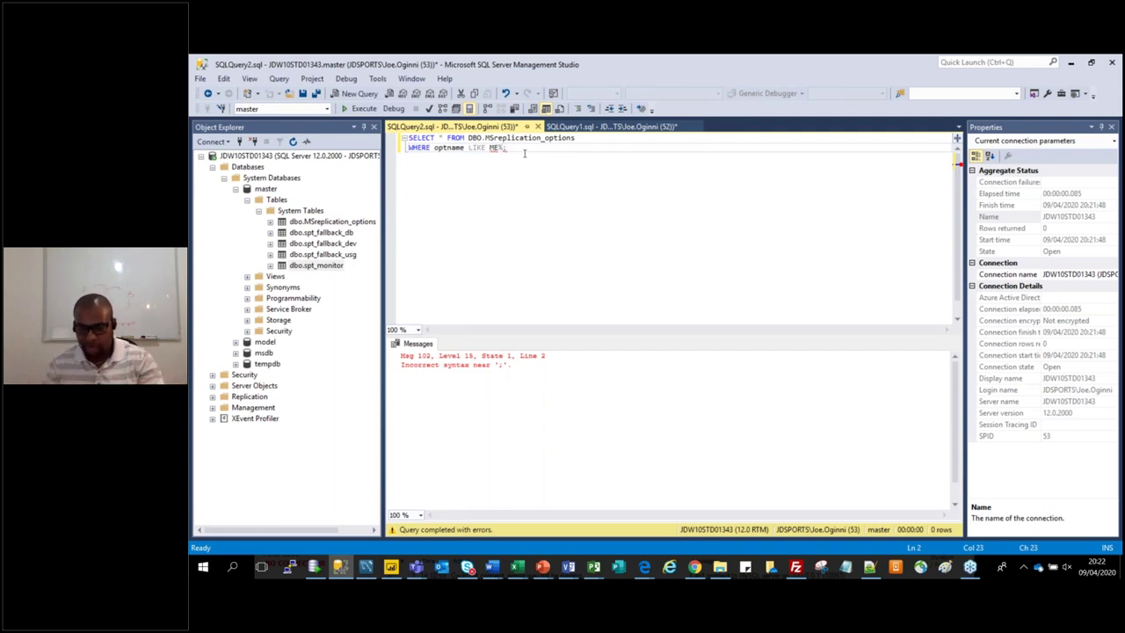
type("%")
left_click(490, 147)
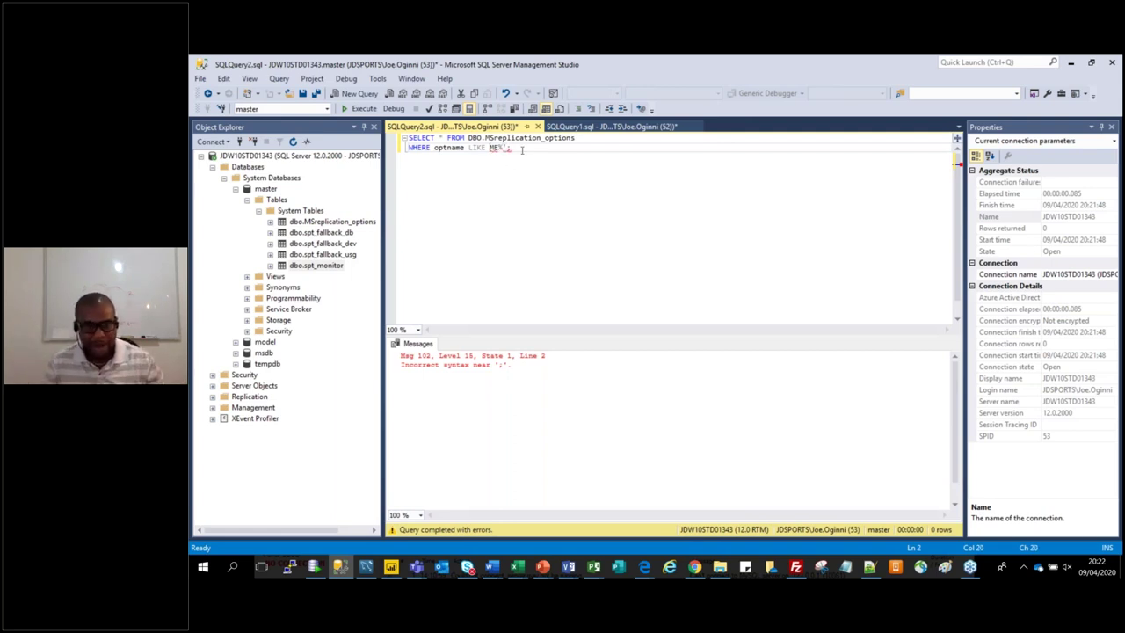
type("%")
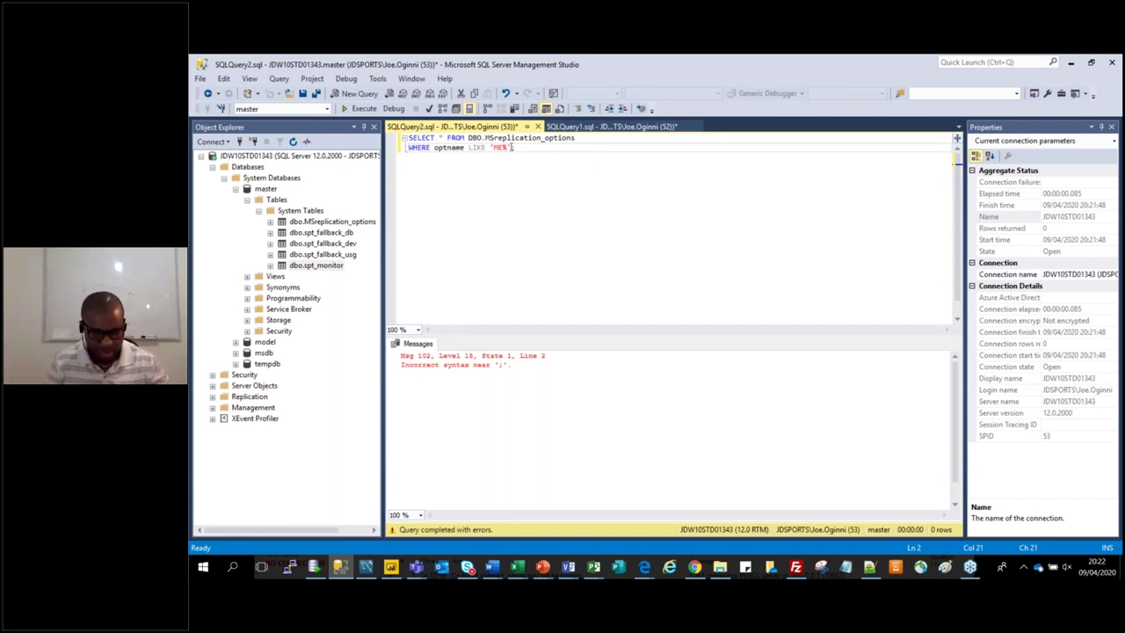
left_click_drag(489, 147, 513, 148)
key("Left")
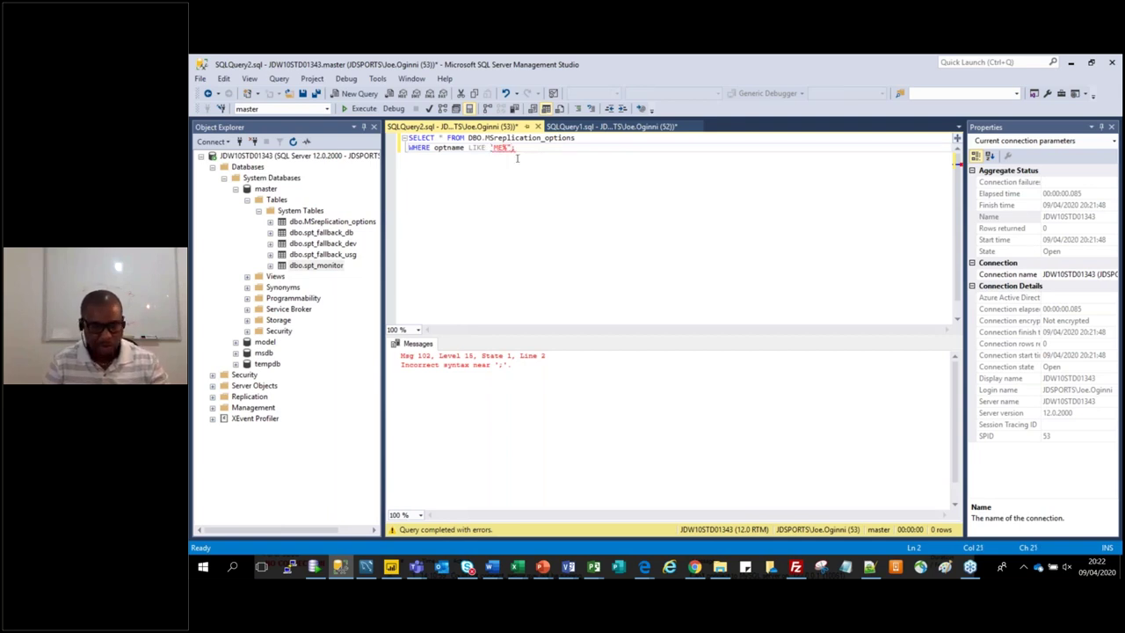
key("BackSpace")
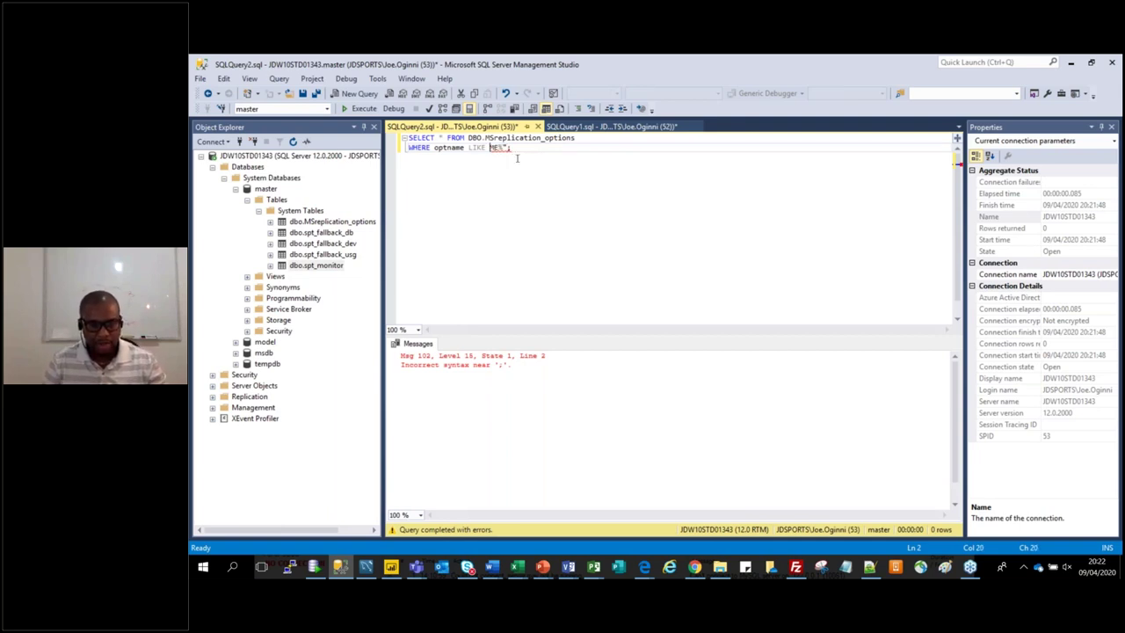
type("\"")
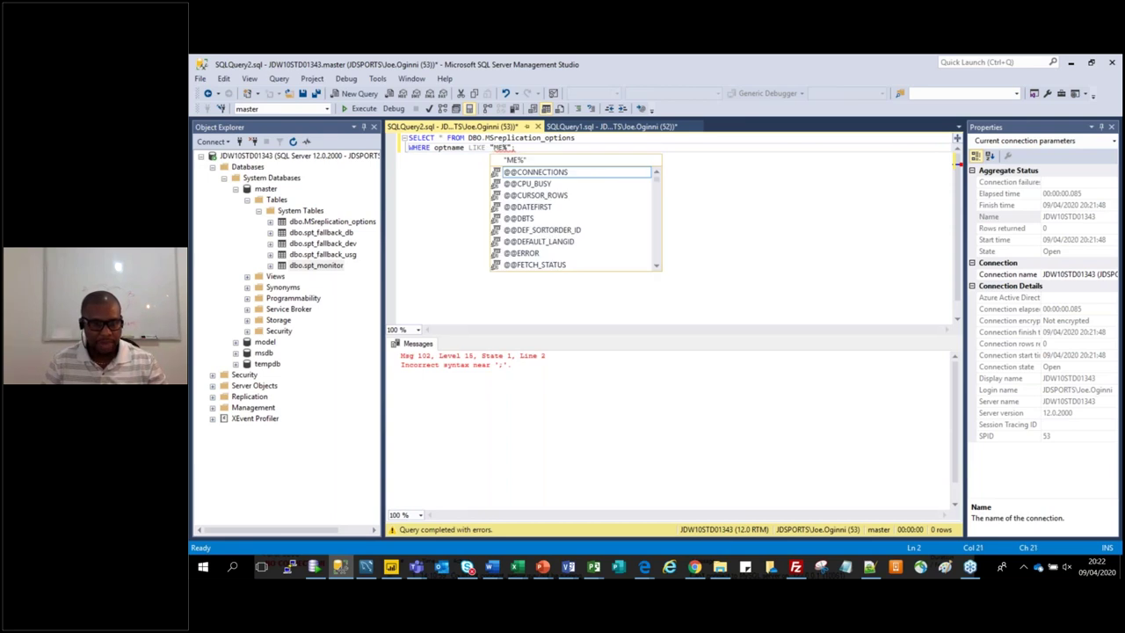
key("End")
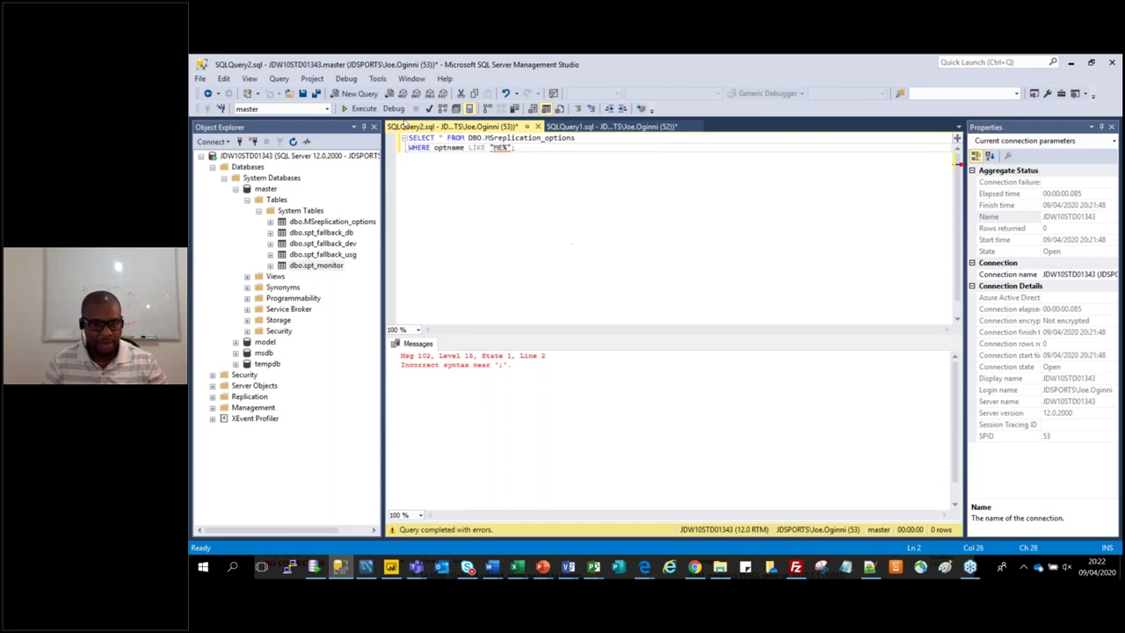
left_click(356, 107)
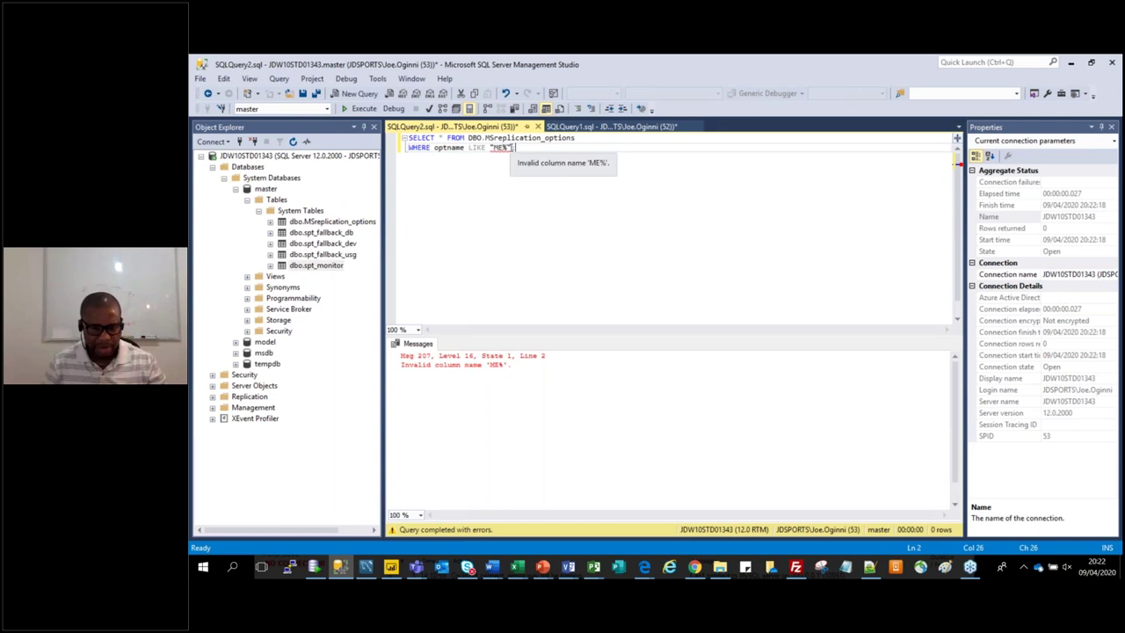
Replace the LIKE pattern with 'me%' in single quotes and execute the query
key("Left")
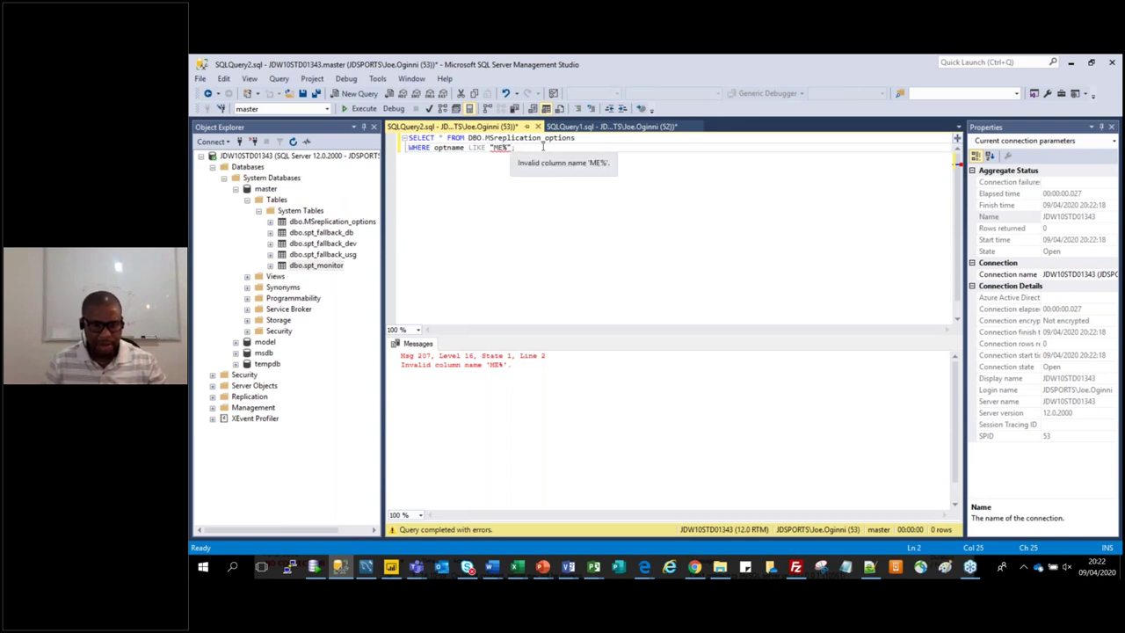
key("BackSpace")
key("BackSpace")
key("BackSpace")
key("BackSpace")
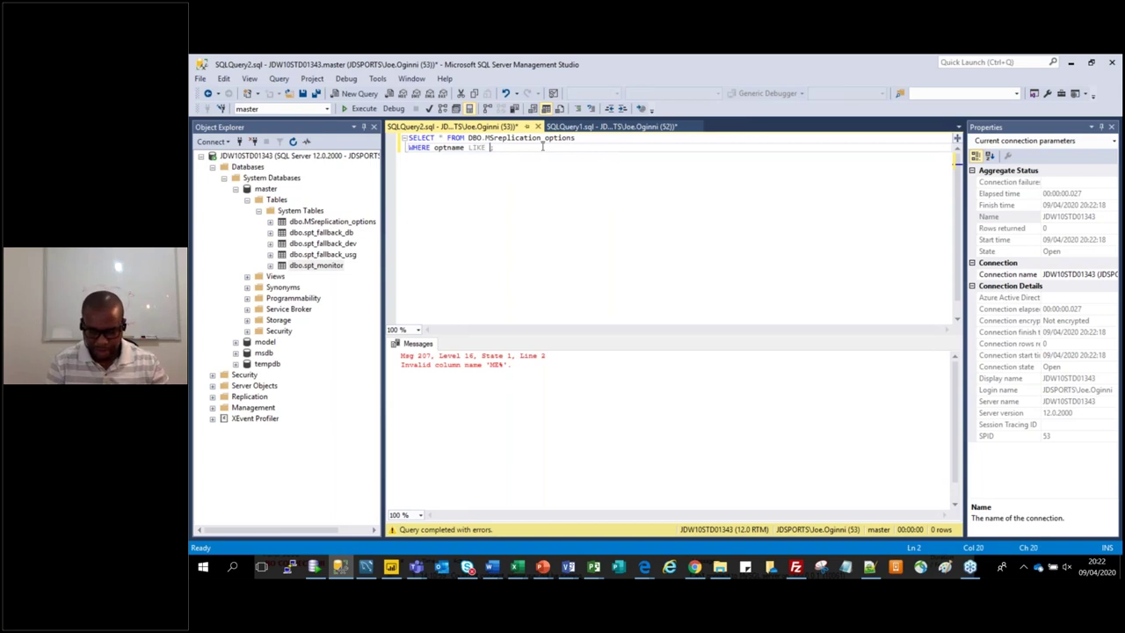
key("BackSpace")
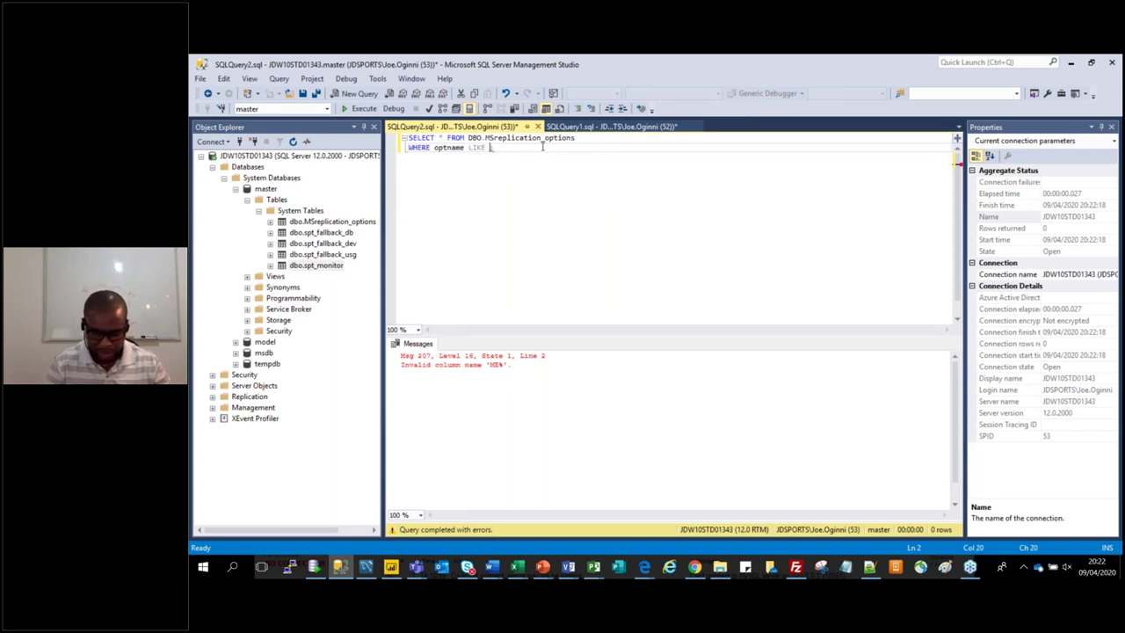
type("'")
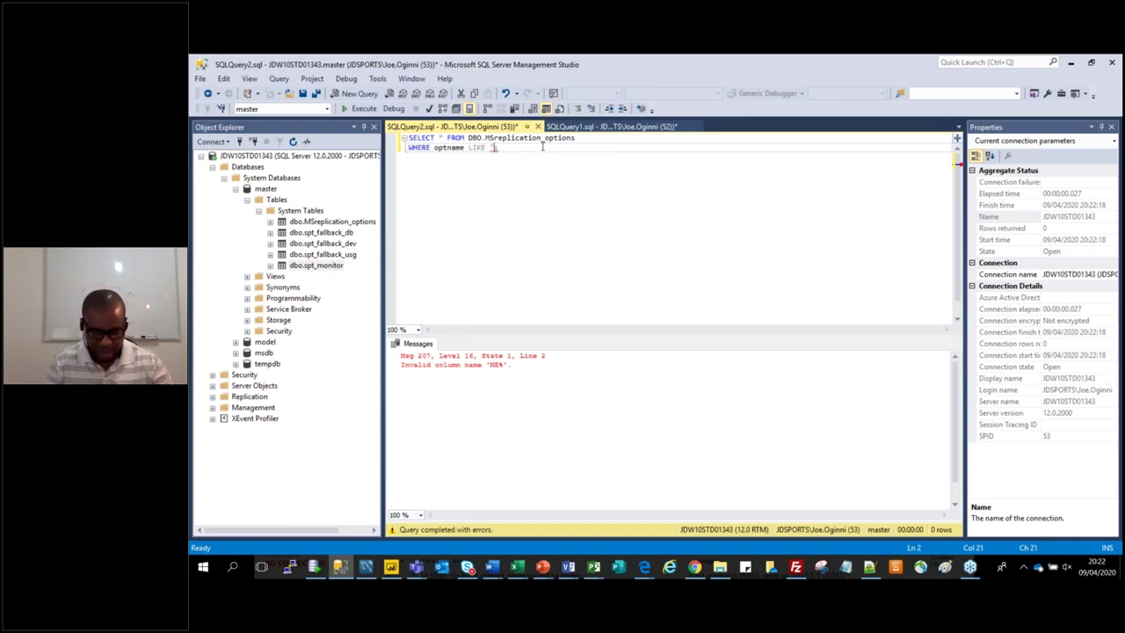
type("me%';")
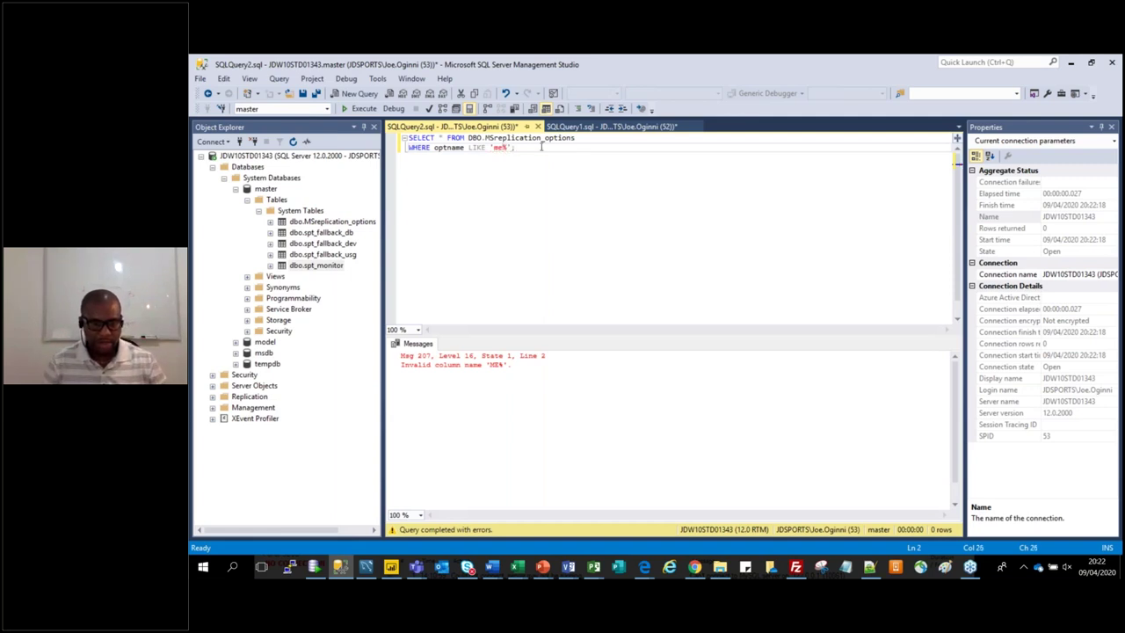
left_click(362, 108)
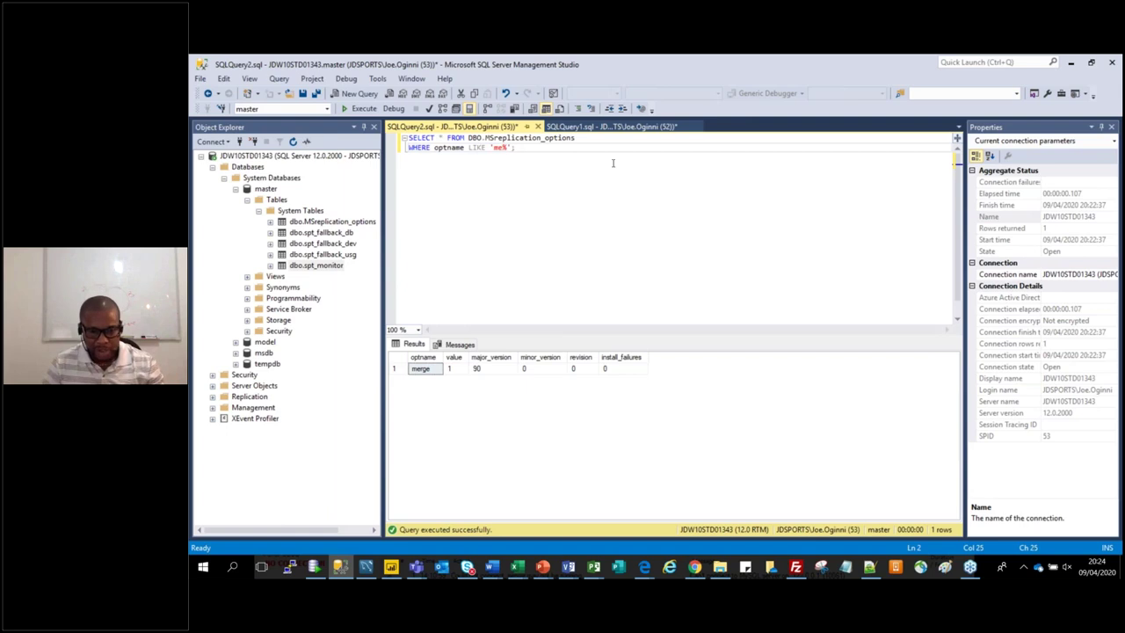
Start a second WHERE condition on a new line below the LIKE pattern with an uppercase AND
key("Return")
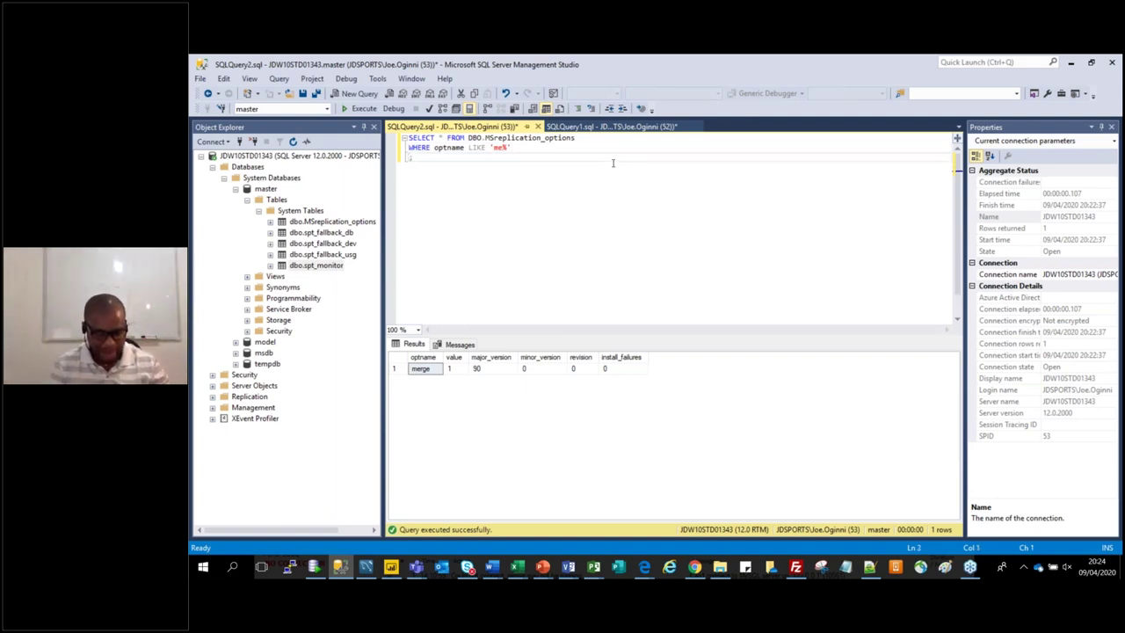
type("an")
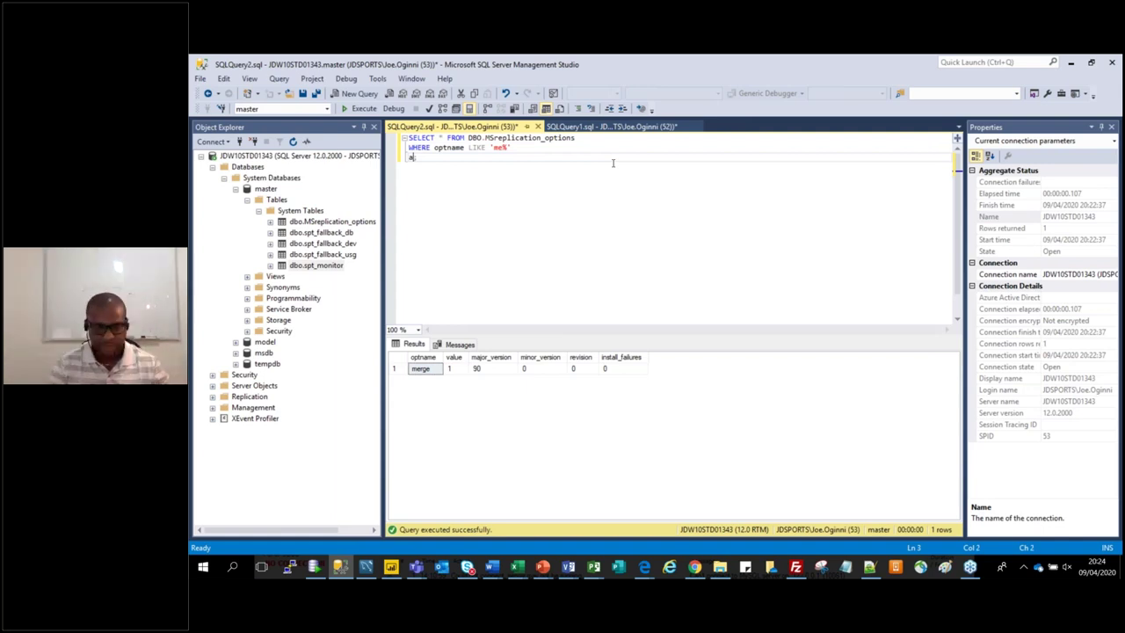
type("d")
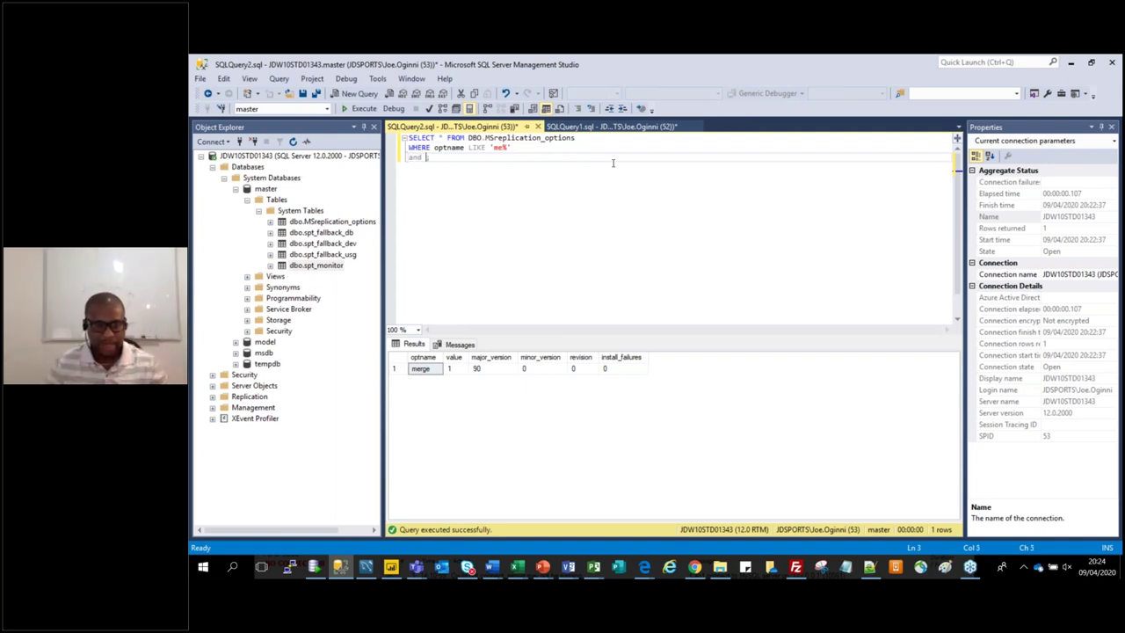
key("BackSpace")
key("BackSpace")
key("BackSpace")
key("BackSpace")
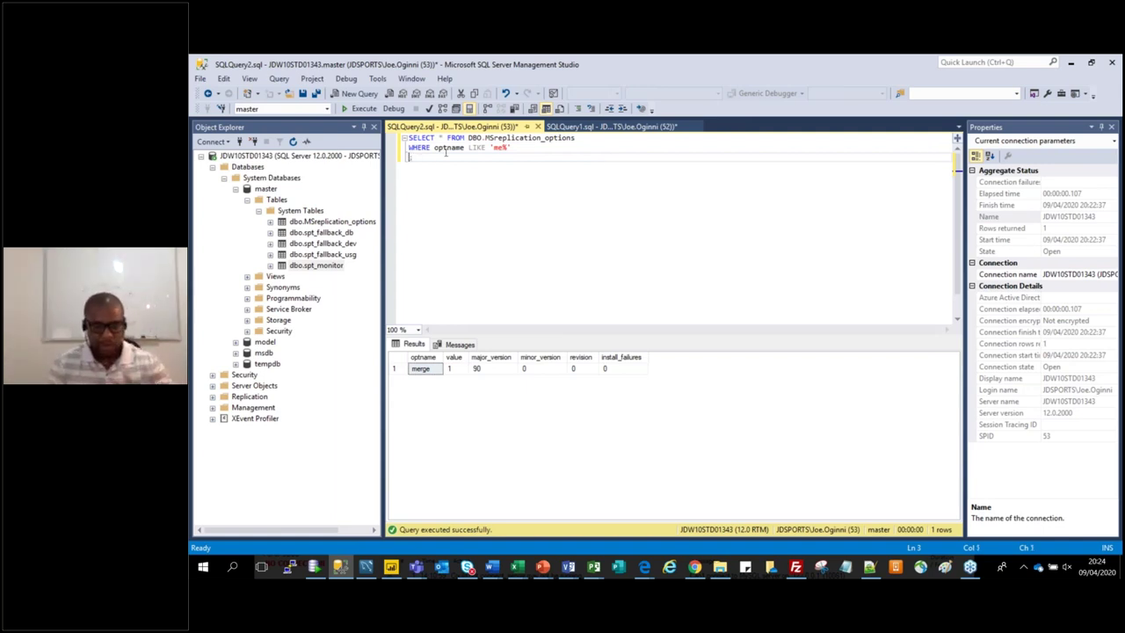
type("AND")
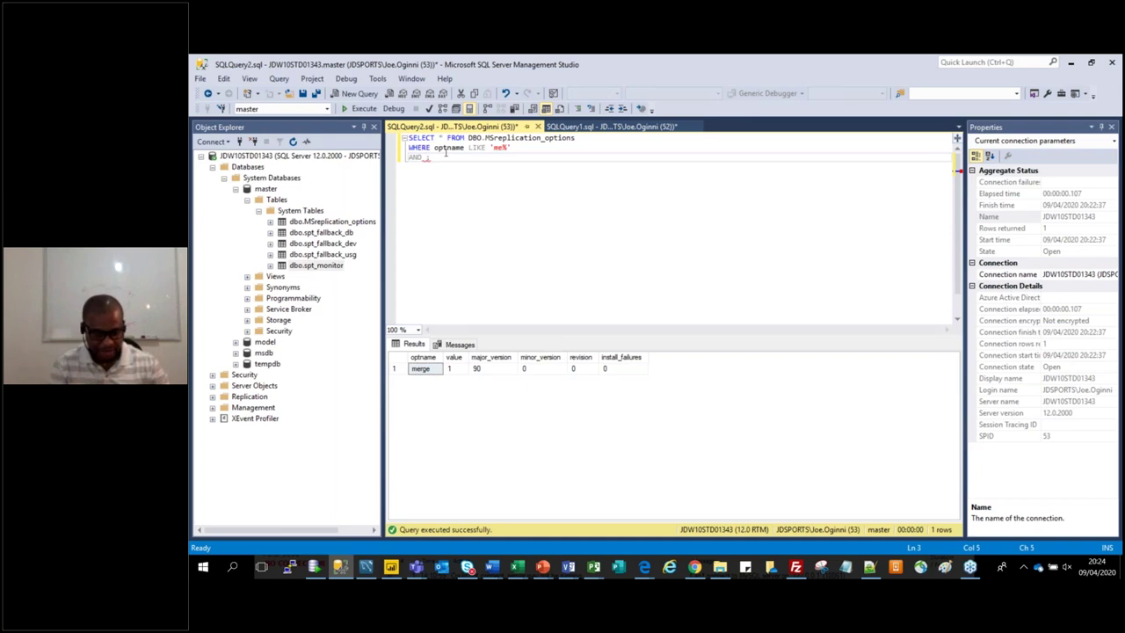
Complete the second condition as value > 1 and execute the query
type("v")
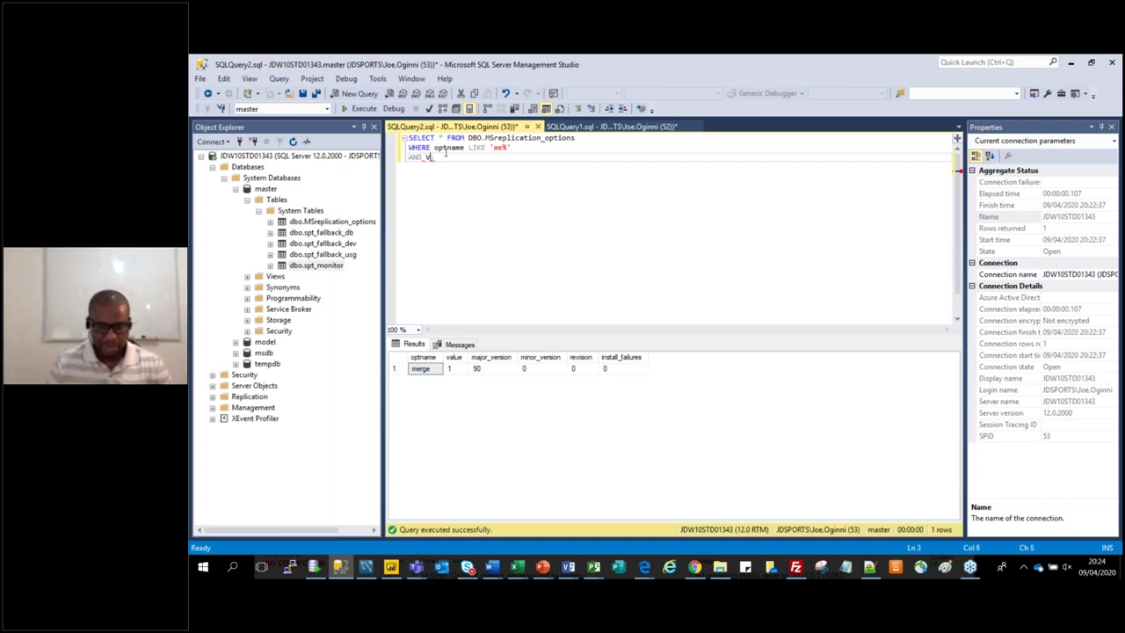
type("a")
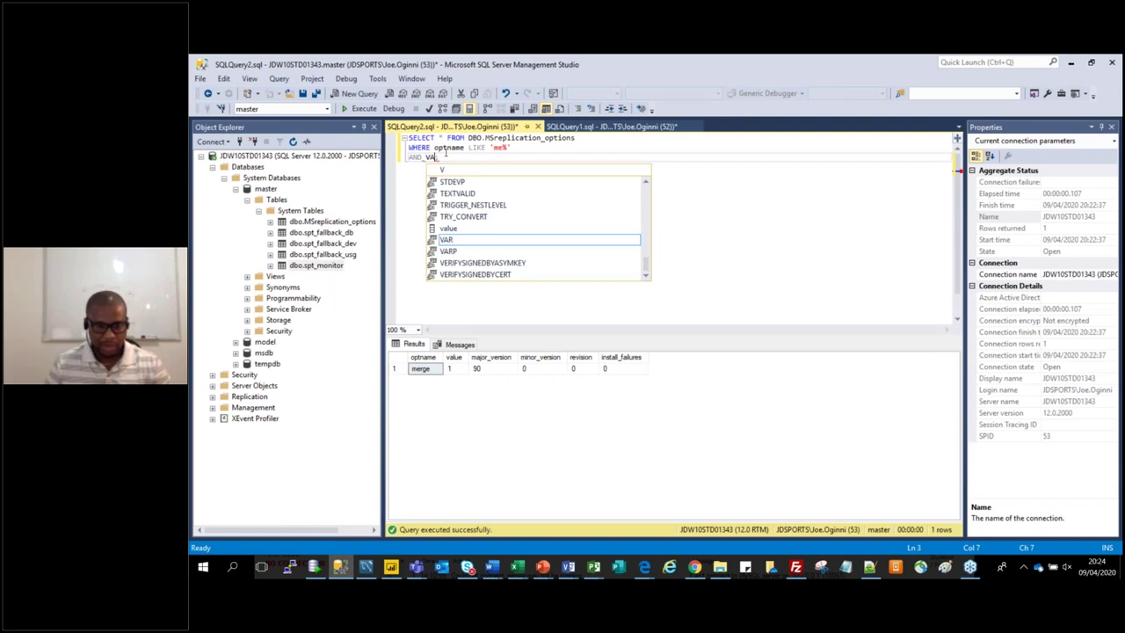
type("lue =")
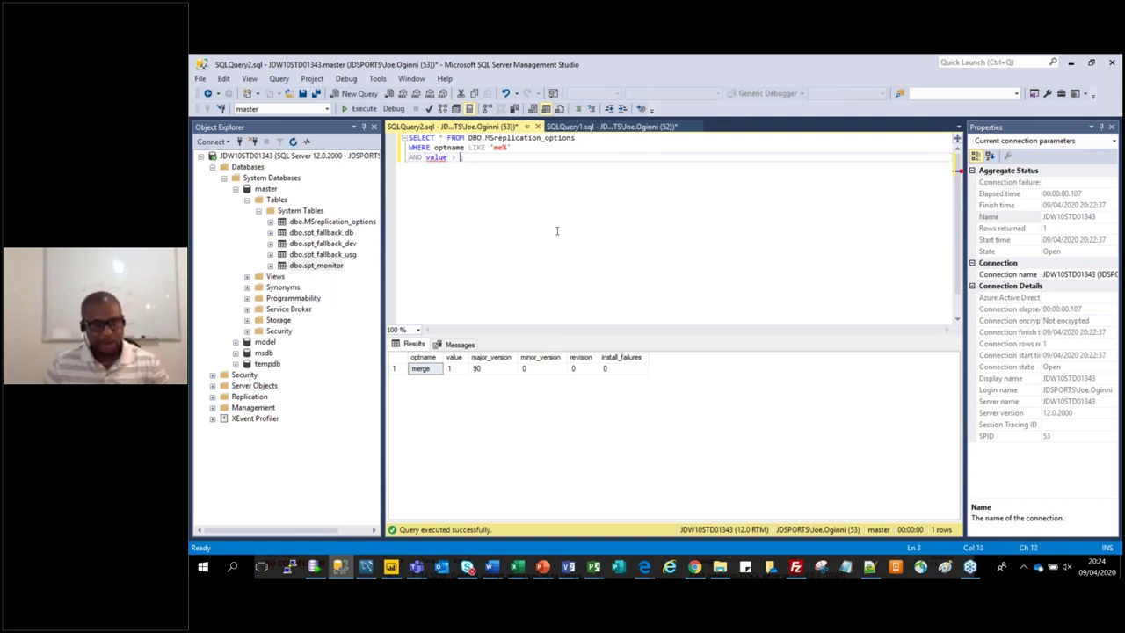
type(" 1;")
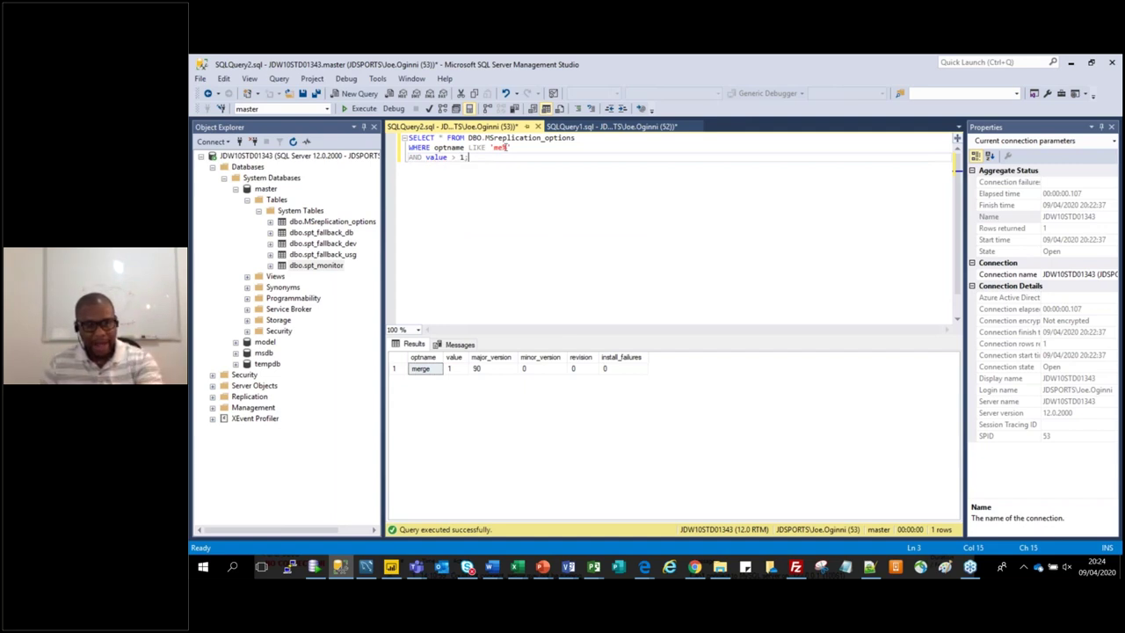
left_click(361, 109)
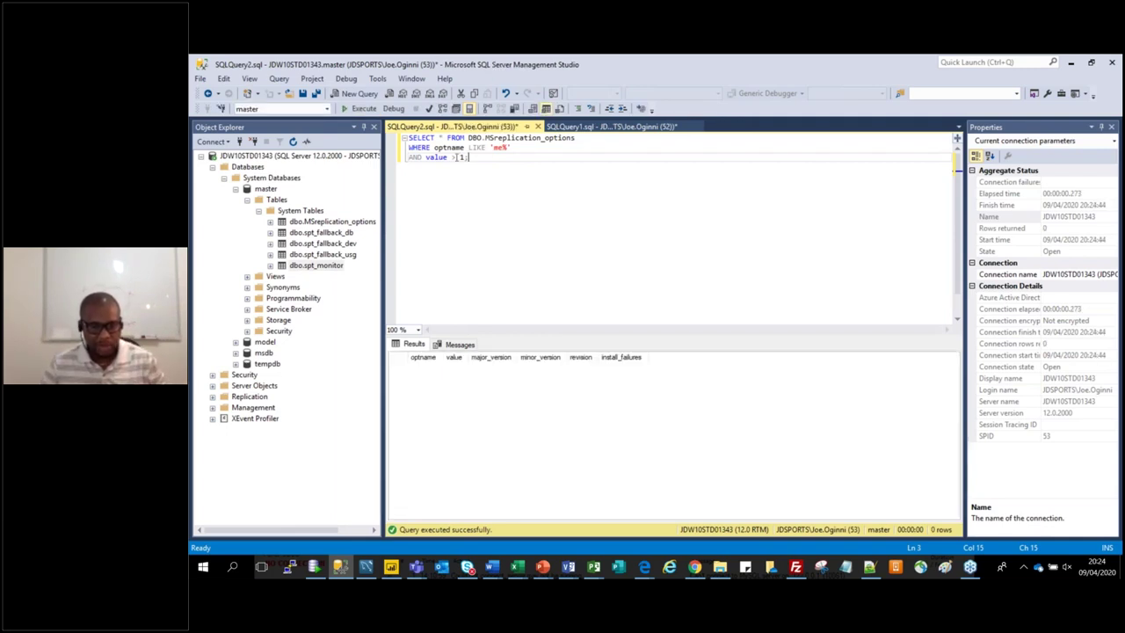
Change the comparison operator in the value condition to <= and execute the query
key("BackSpace")
type("<=")
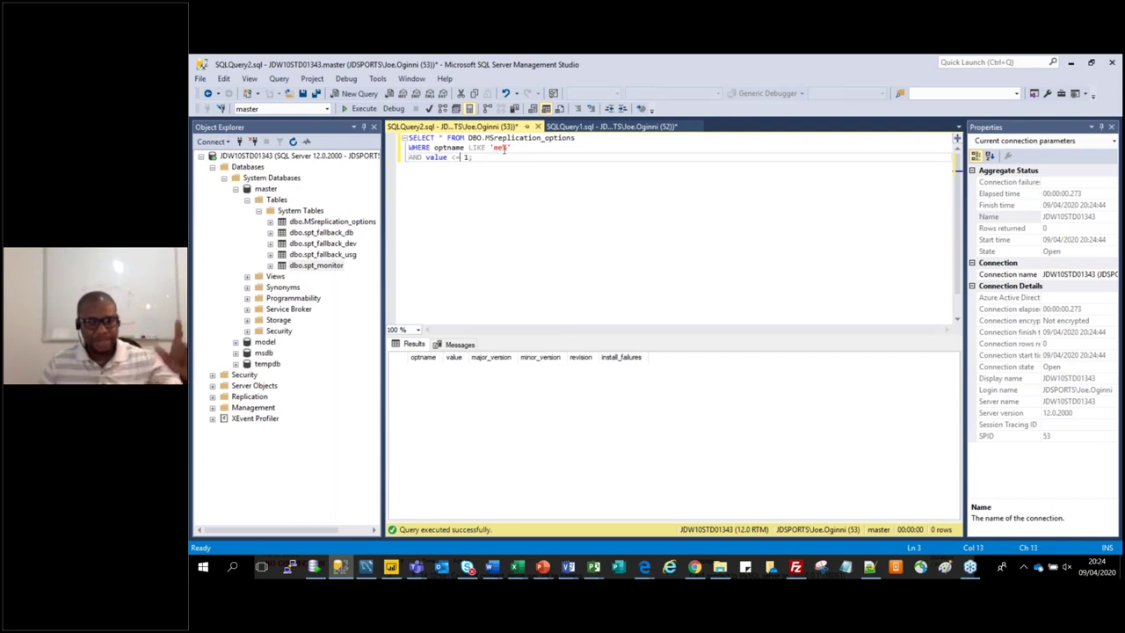
left_click(504, 147)
left_click(493, 157)
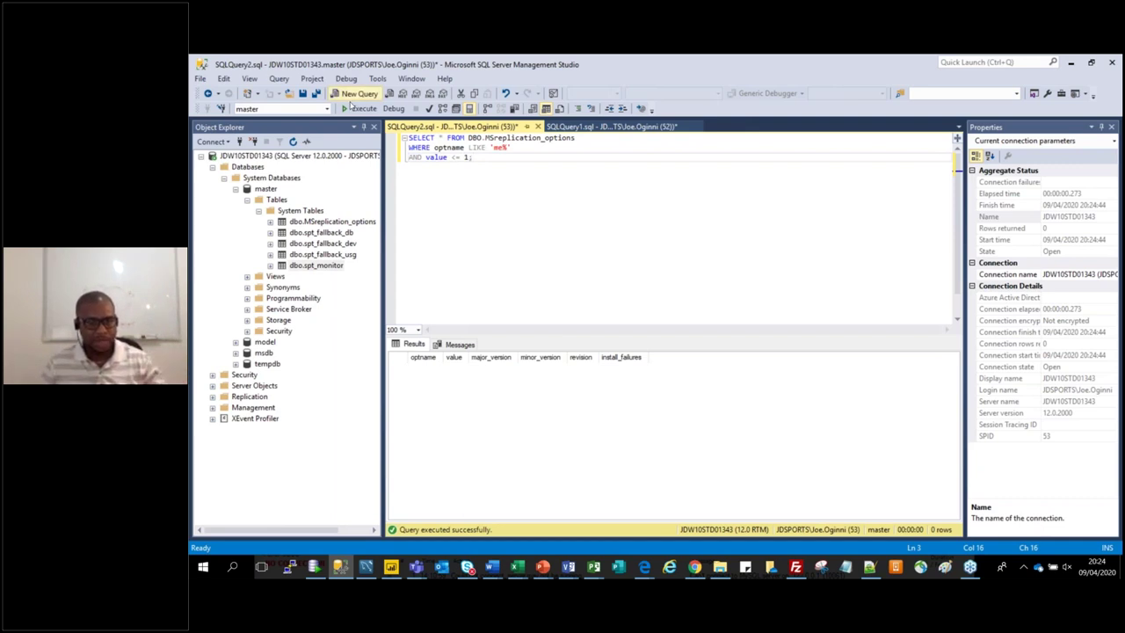
left_click(354, 104)
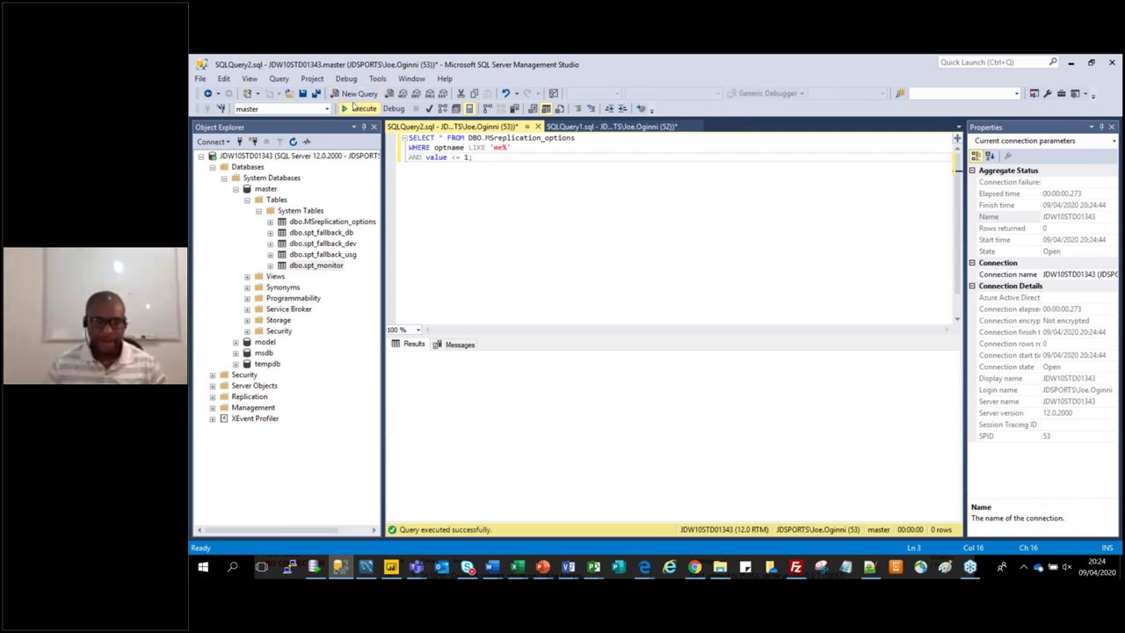
left_click(353, 105)
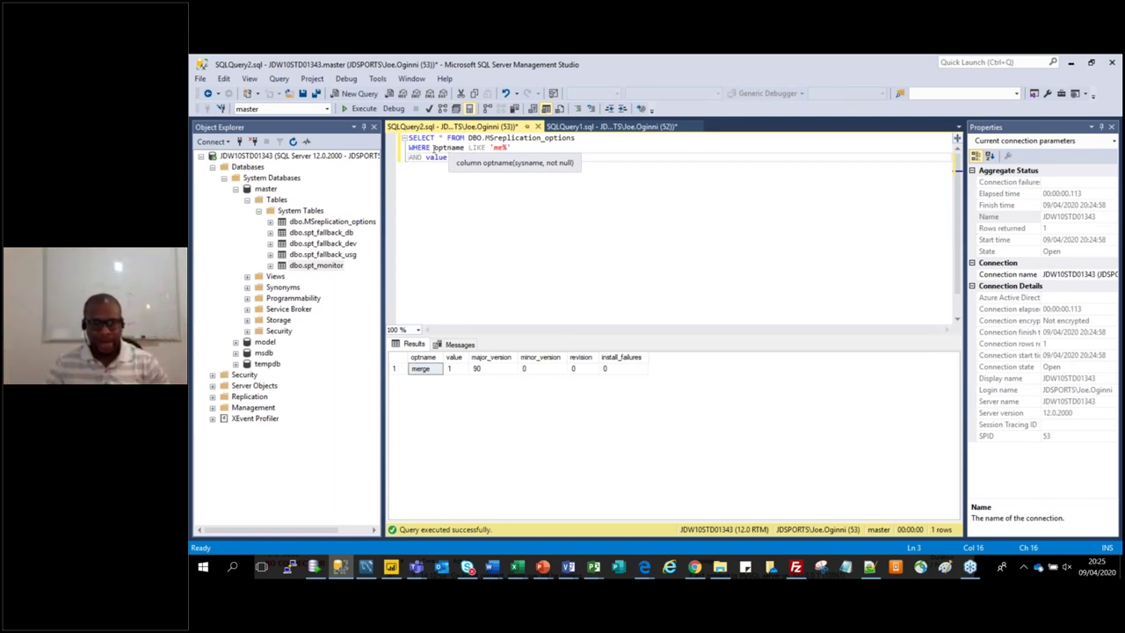
type("<= 1;")
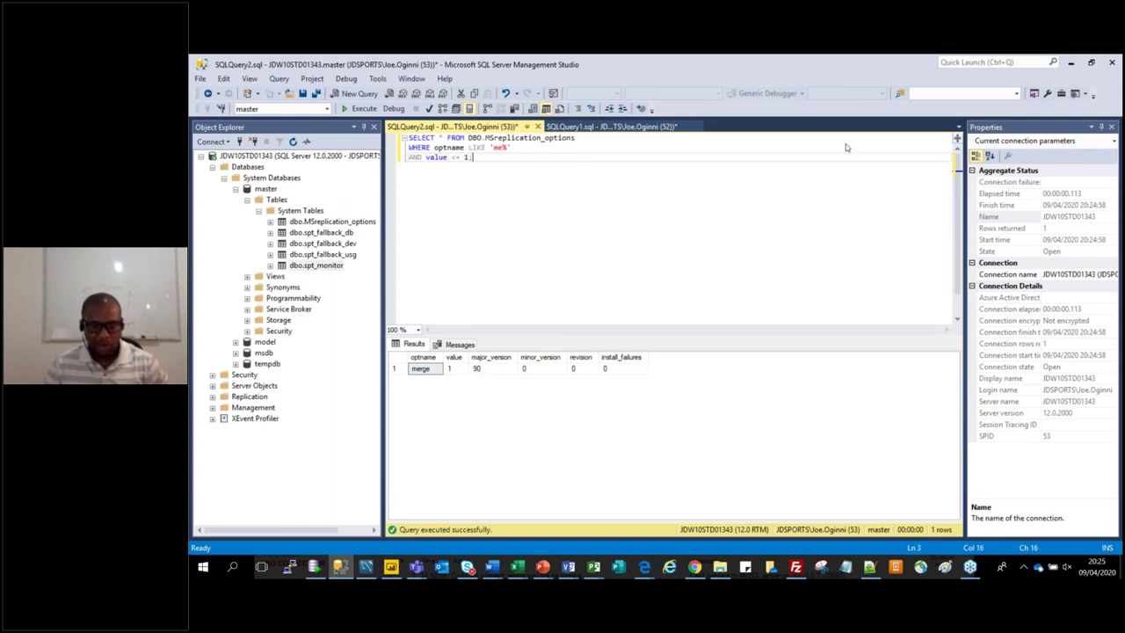
Execute only the SELECT * FROM DBO.MSreplication_options line, without its WHERE conditions
left_click(578, 138)
left_click_drag(578, 138, 407, 138)
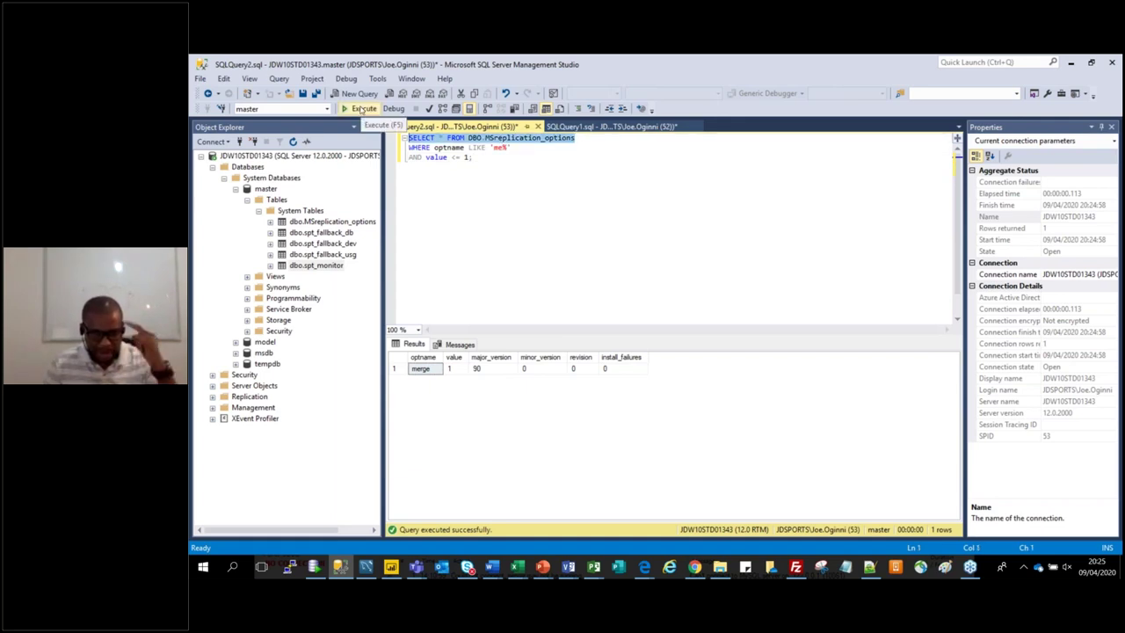
left_click(362, 109)
left_click(361, 108)
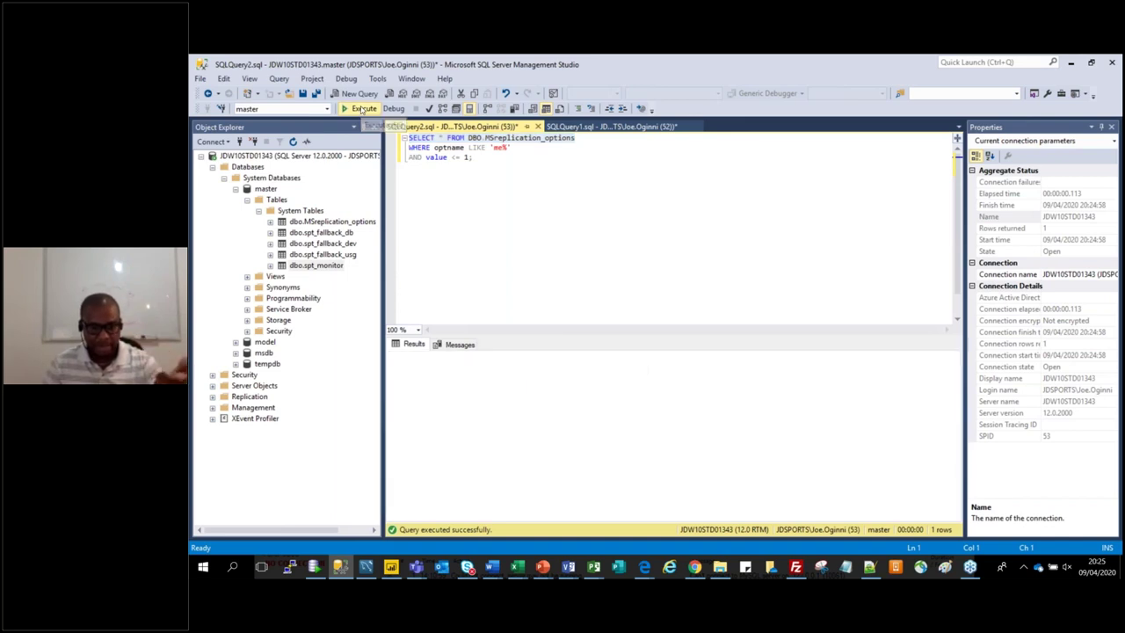
left_click(362, 108)
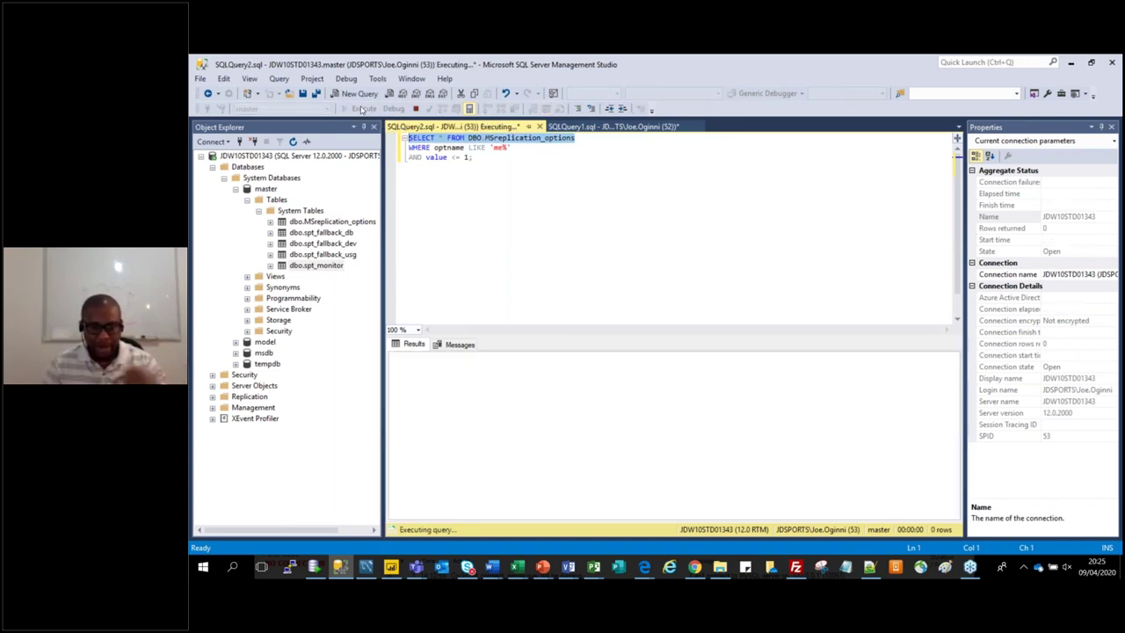
Execute the whole query with both WHERE conditions included
left_click(466, 158)
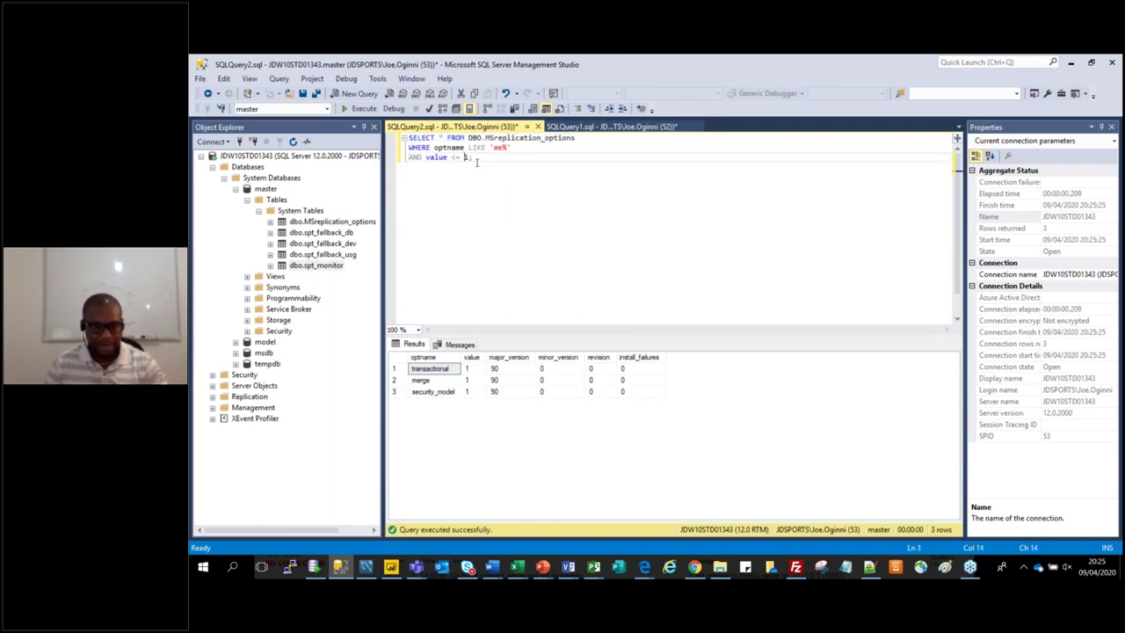
key("F5")
key("End")
Select the SELECT line alone again and execute it to list the unfiltered MSreplication_options rows
left_click(586, 139)
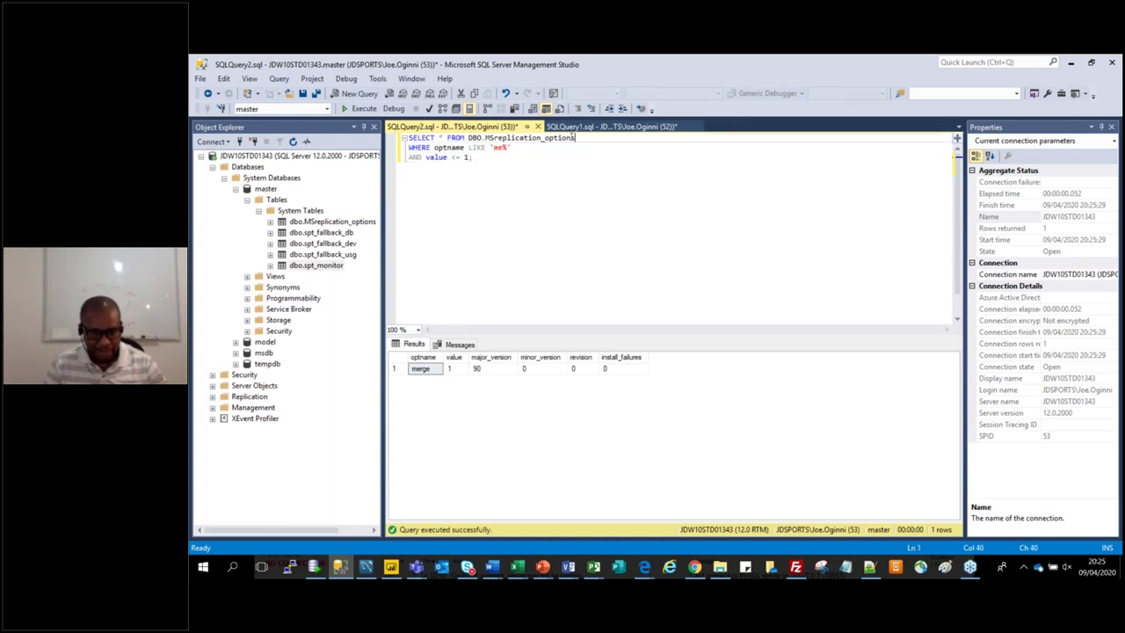
key("shift+Left")
key("shift+Left")
key("shift+Left")
key("shift+Left")
key("shift+Left")
key("shift+Left")
key("shift+Left")
key("shift+Left")
key("shift+Left")
key("shift+Left")
key("shift+Left")
key("shift+Left")
key("shift+Left")
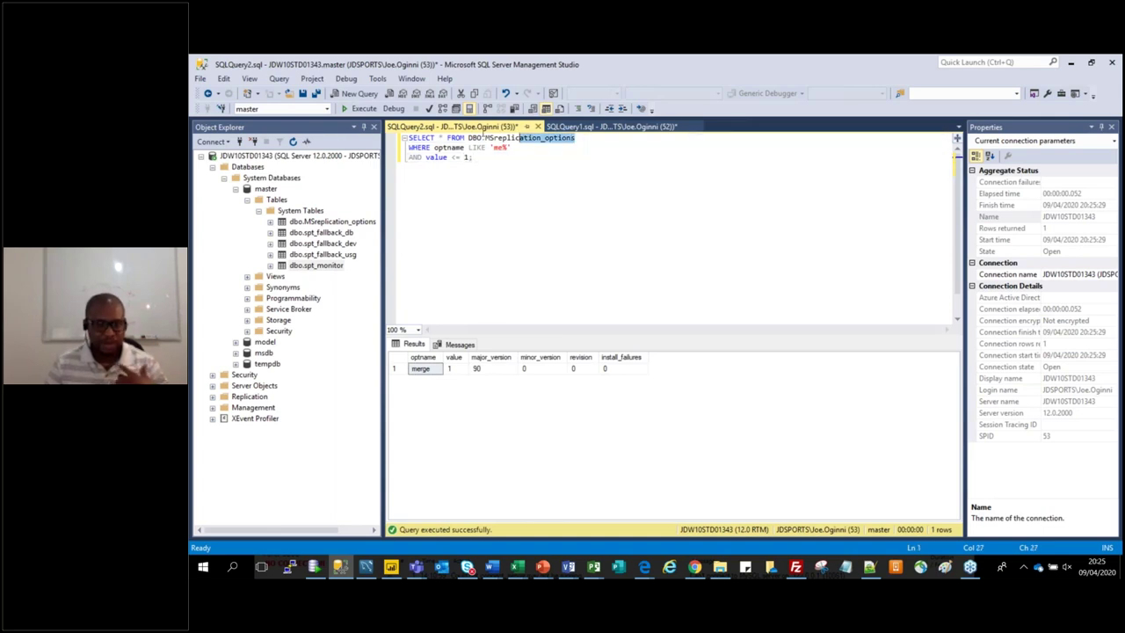
key("shift+Home")
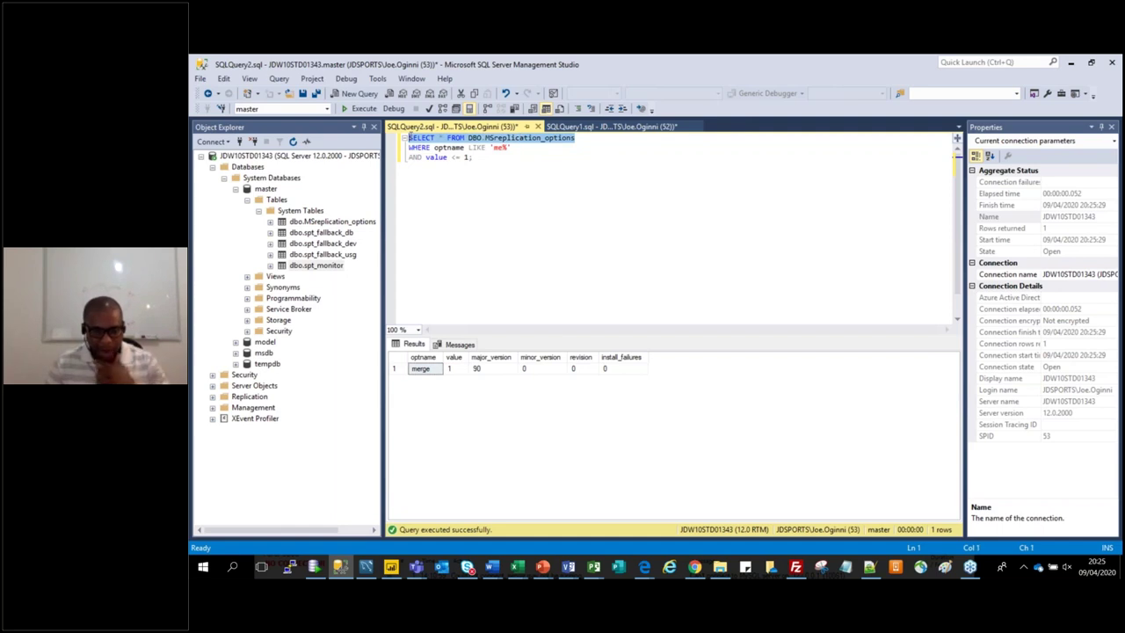
key("F5")
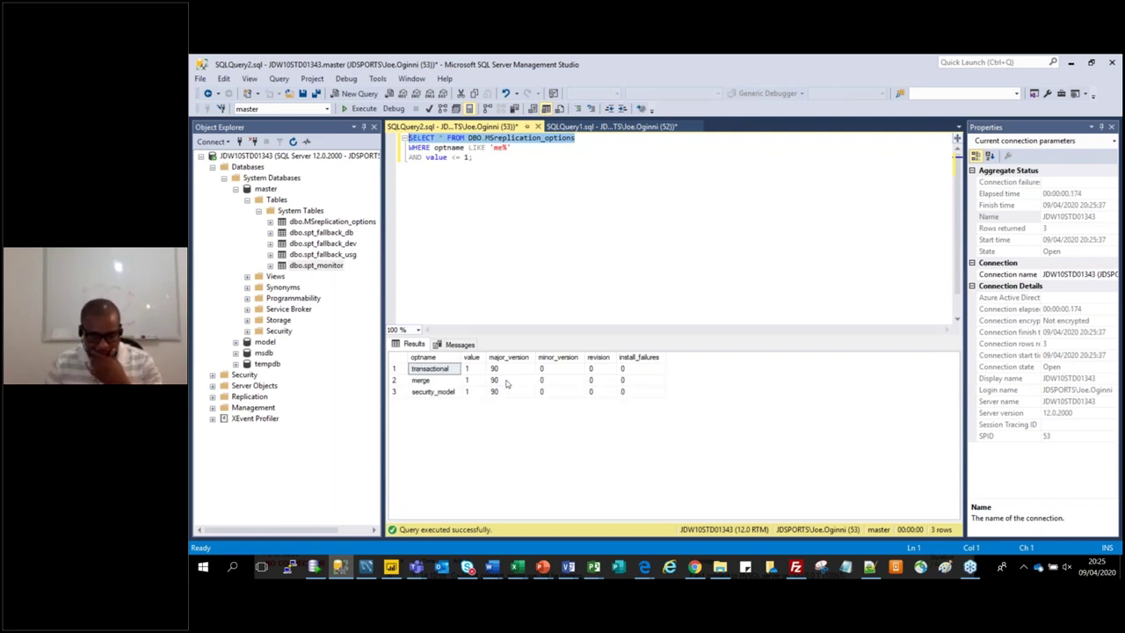
Insert ORDER BY optname DESC; on a new line between the SELECT and WHERE lines and try executing the whole script
left_click(595, 141)
key("Return")
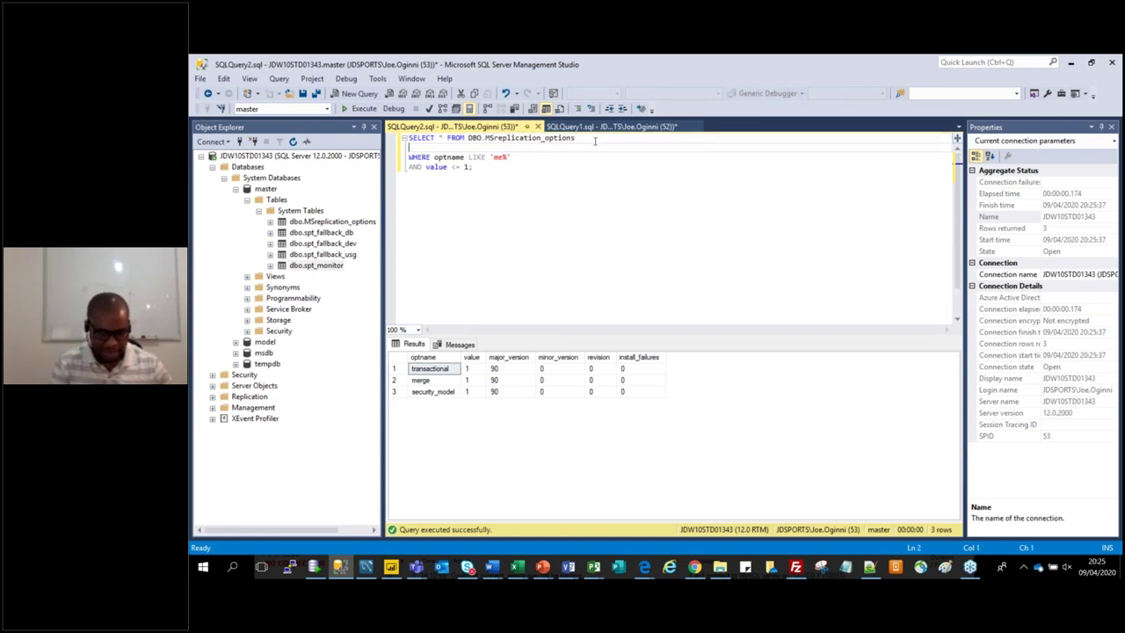
type("o")
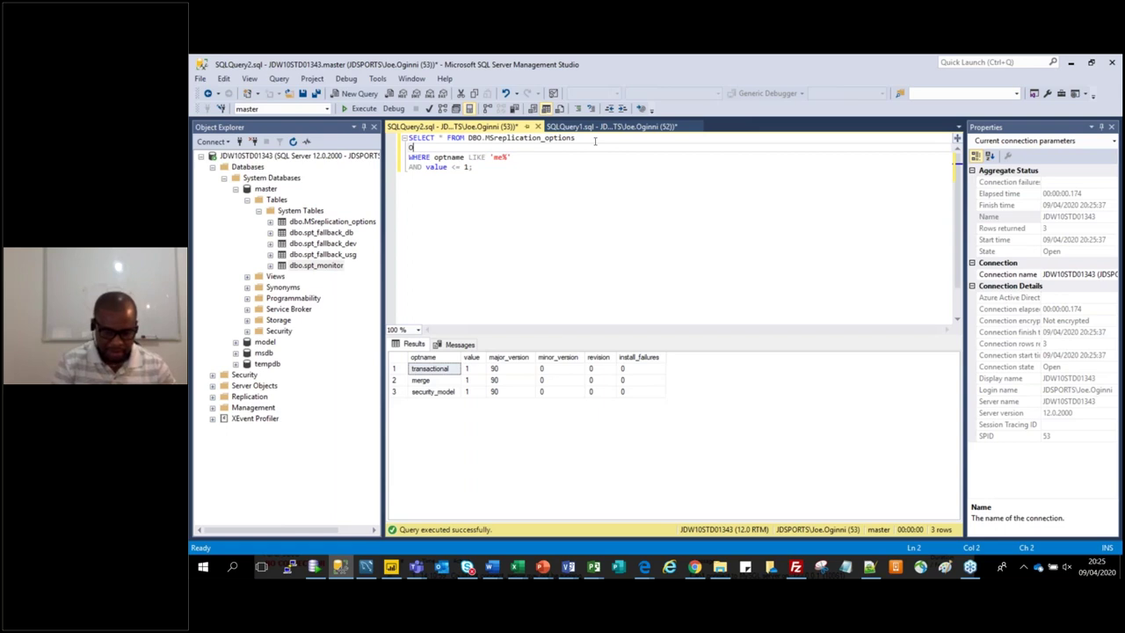
type("RDER B")
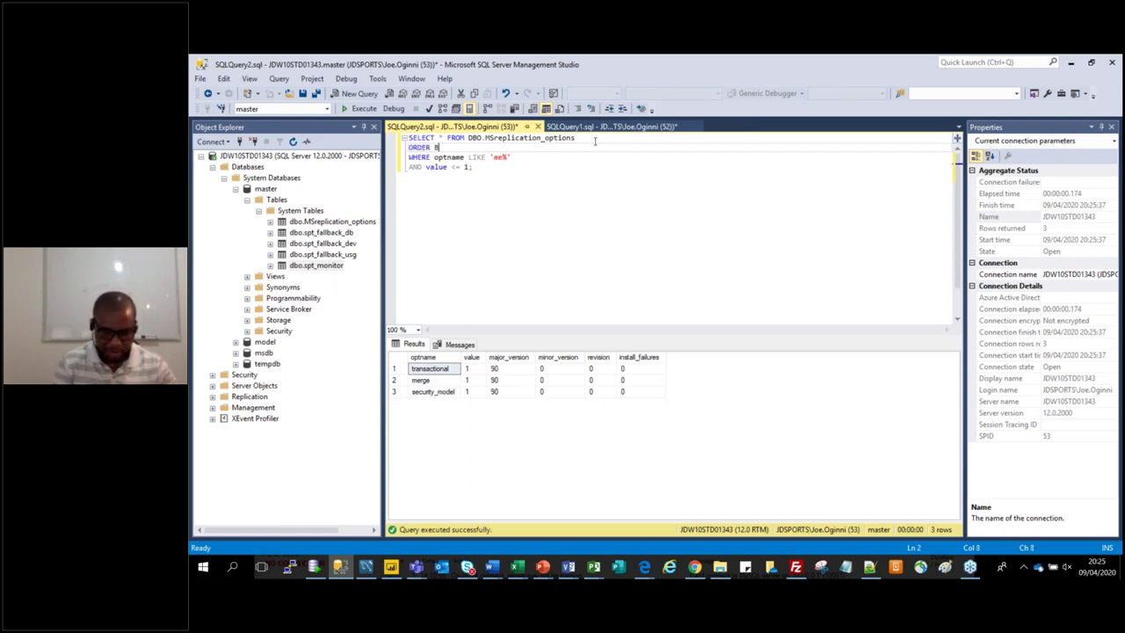
type("Y ")
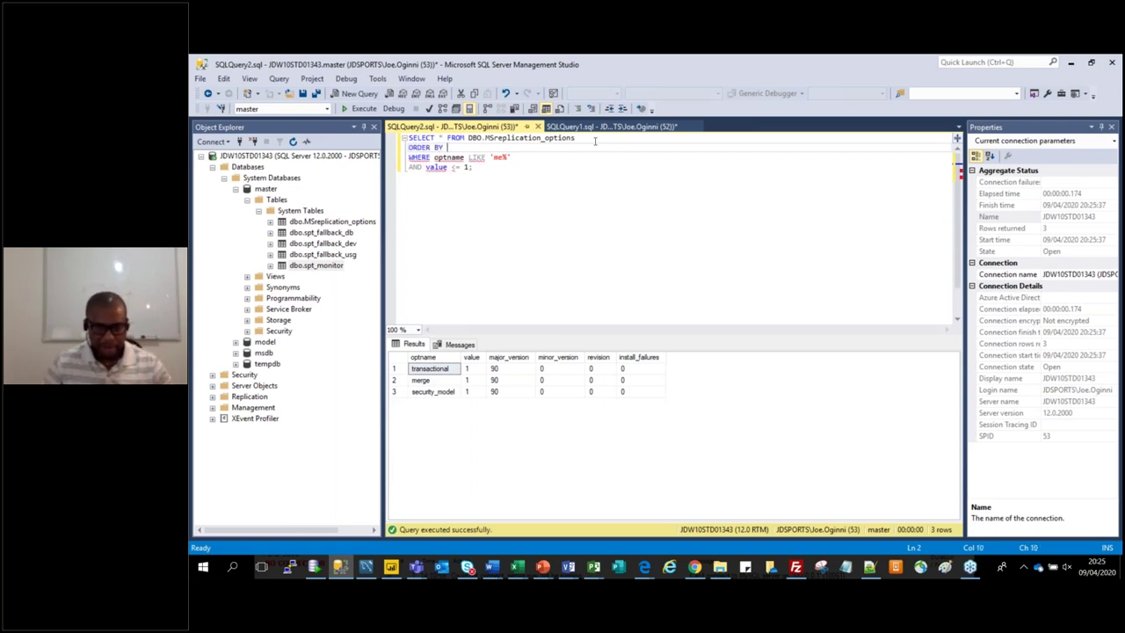
type("opt")
key("Tab")
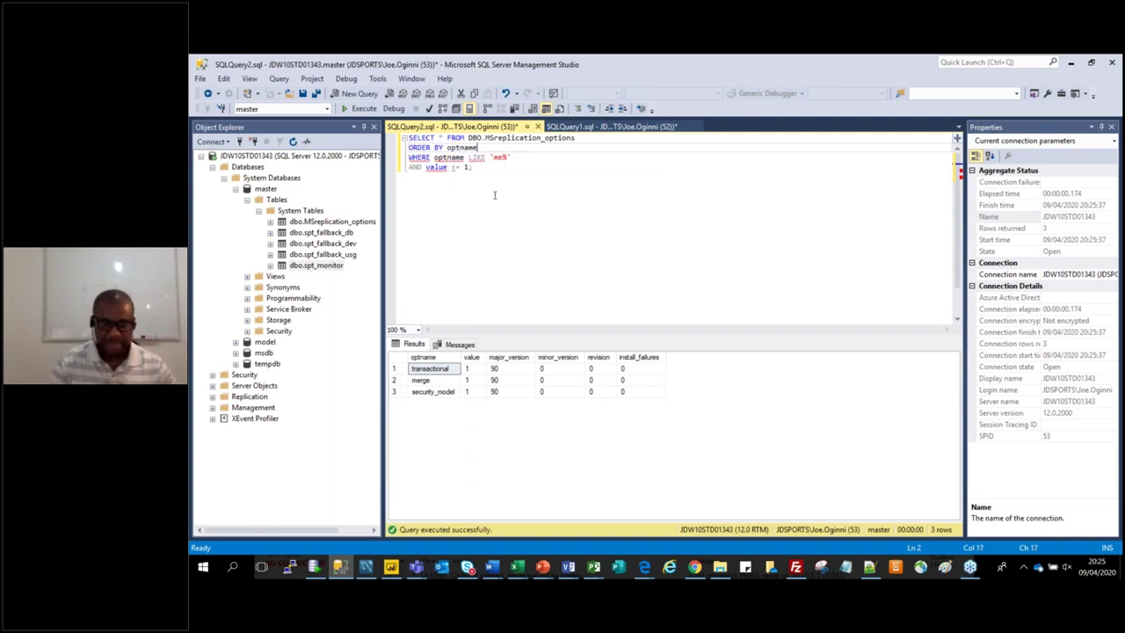
type("DESC;")
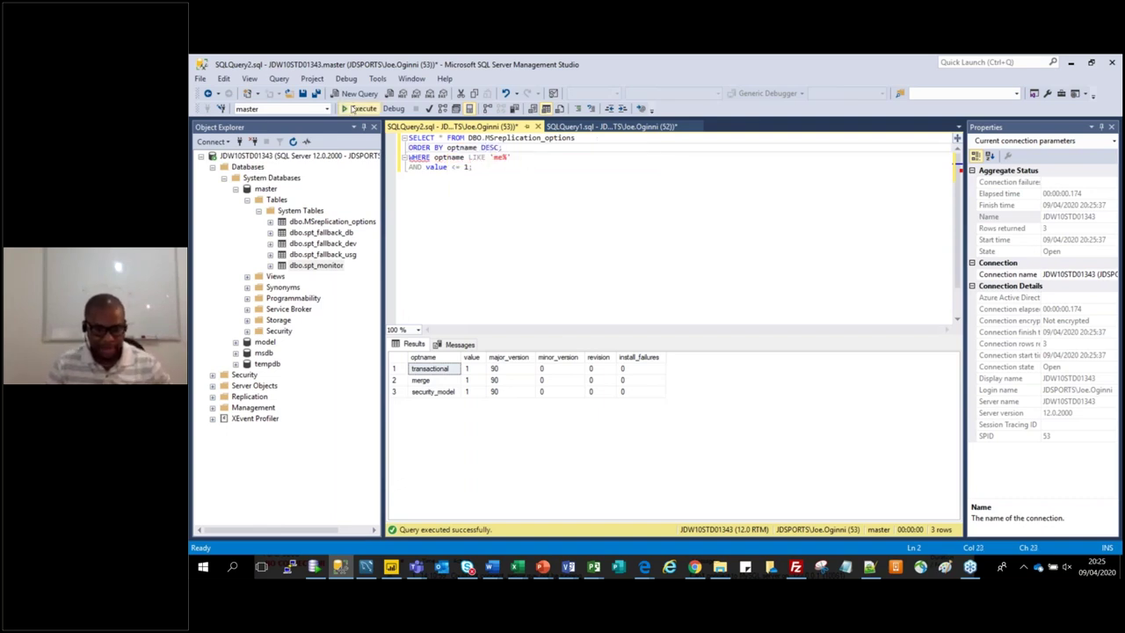
left_click(357, 110)
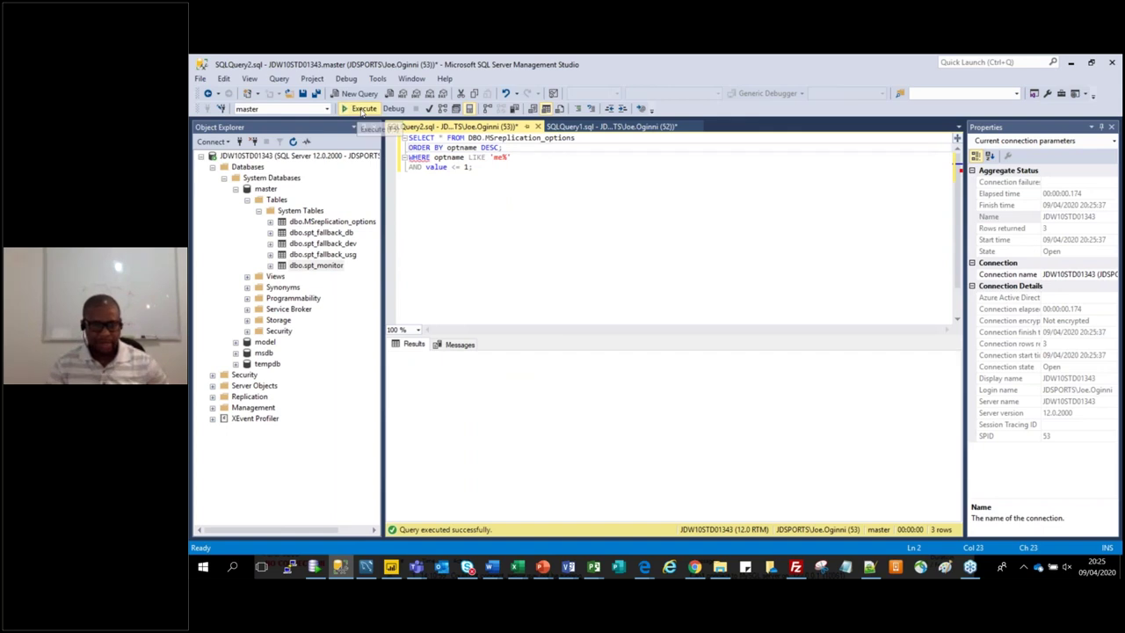
Remove DESC so the sort clause reads ORDER BY optname; and try executing the whole script
key("BackSpace")
key("BackSpace")
key("BackSpace")
key("BackSpace")
key("BackSpace")
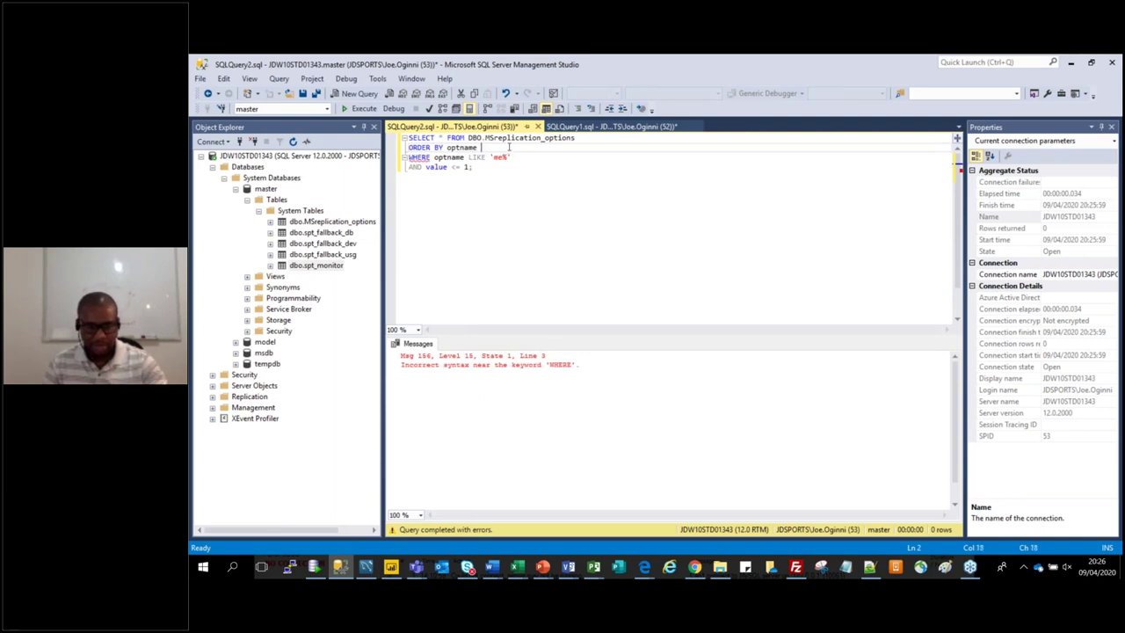
type(";")
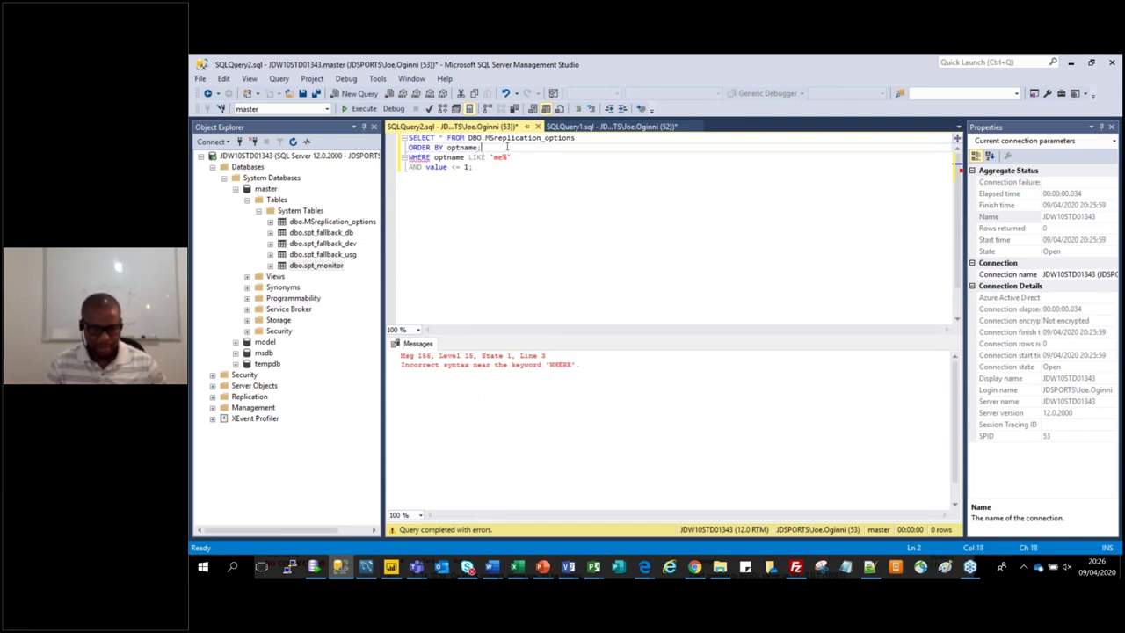
key("F5")
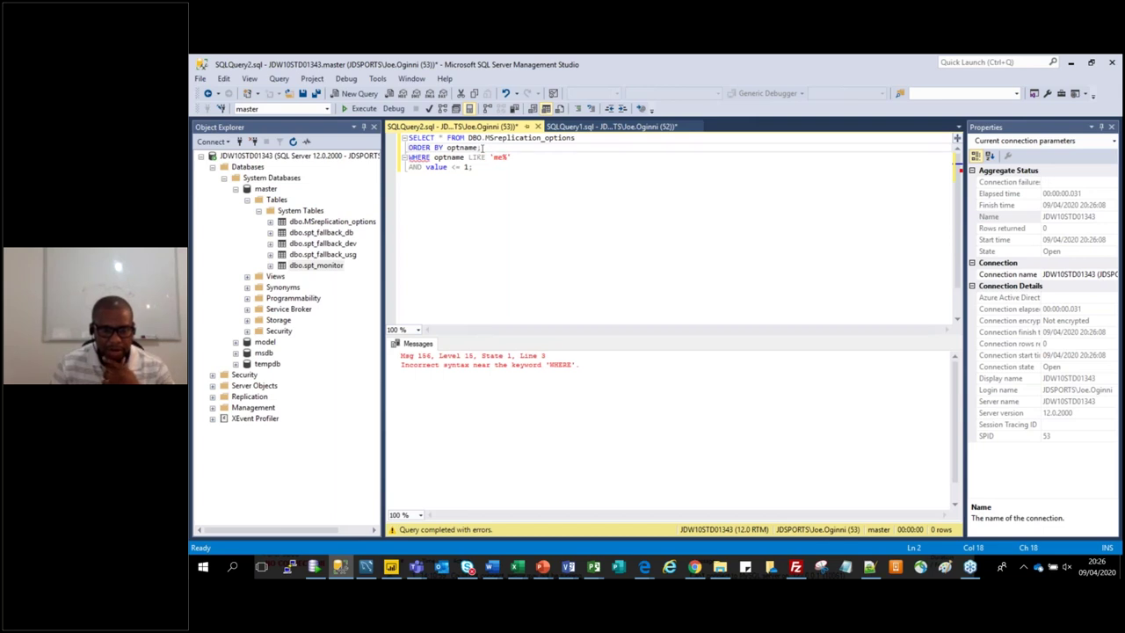
Select only the SELECT and ORDER BY lines and execute them to list MSreplication_options sorted by optname
left_click_drag(480, 147, 430, 147)
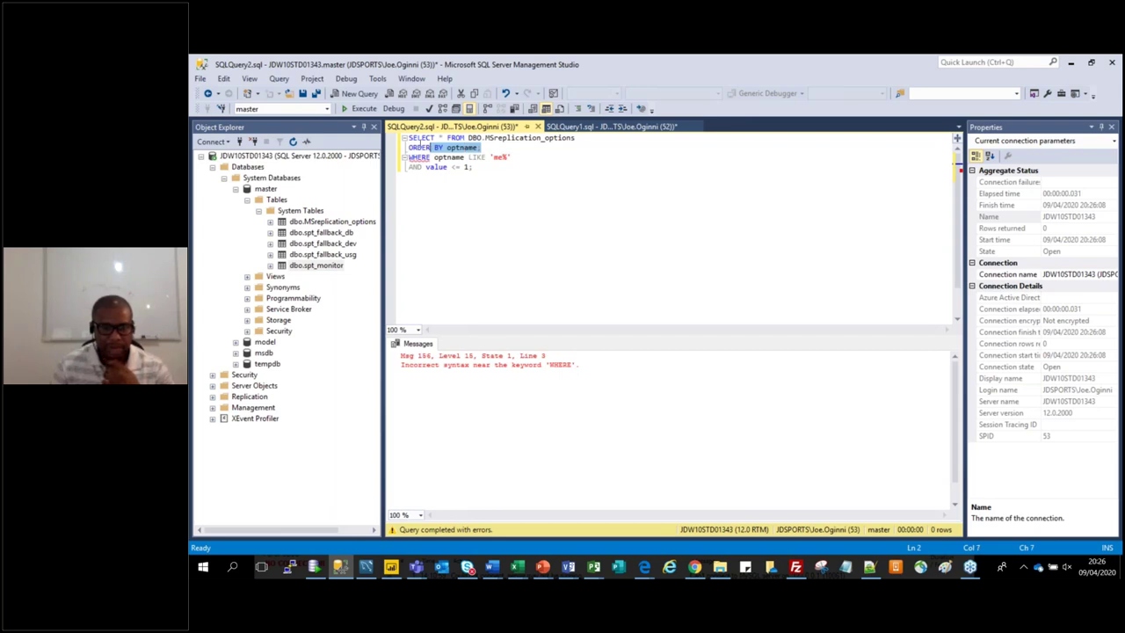
left_click_drag(431, 147, 359, 102)
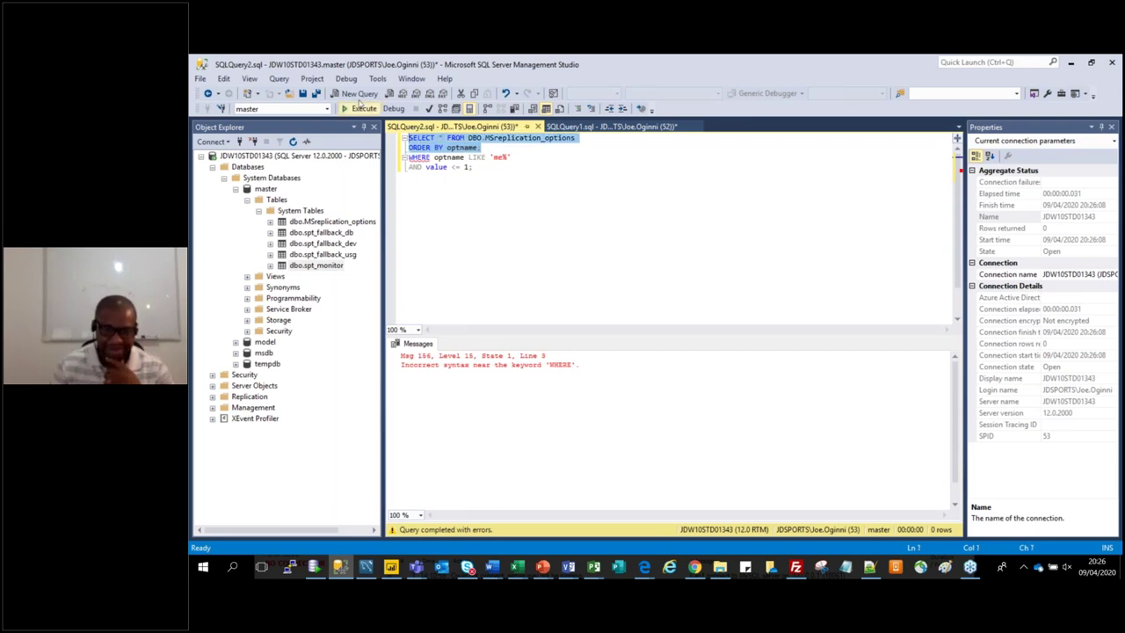
left_click(362, 107)
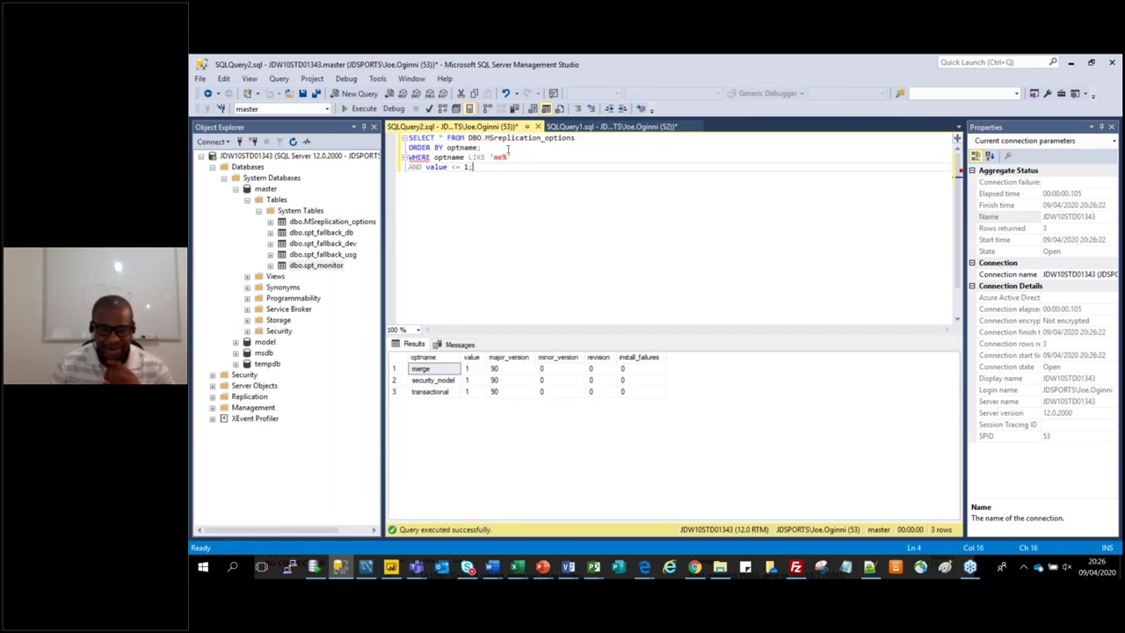
Try executing the whole script with no selection, and run only the SELECT and ORDER BY lines again
left_click(449, 148)
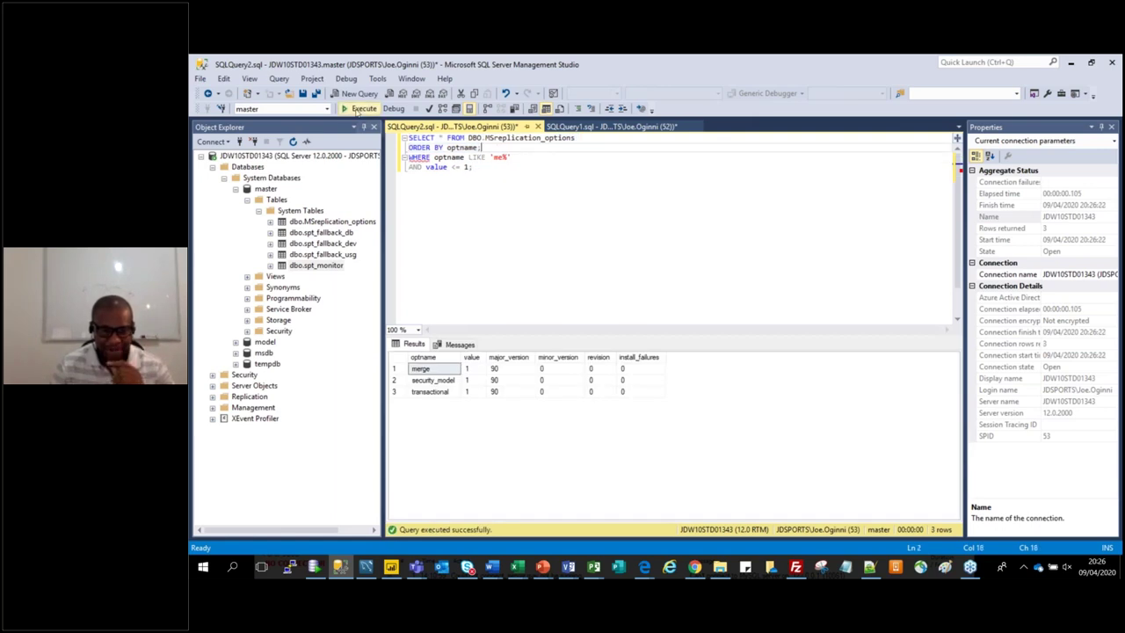
left_click(357, 109)
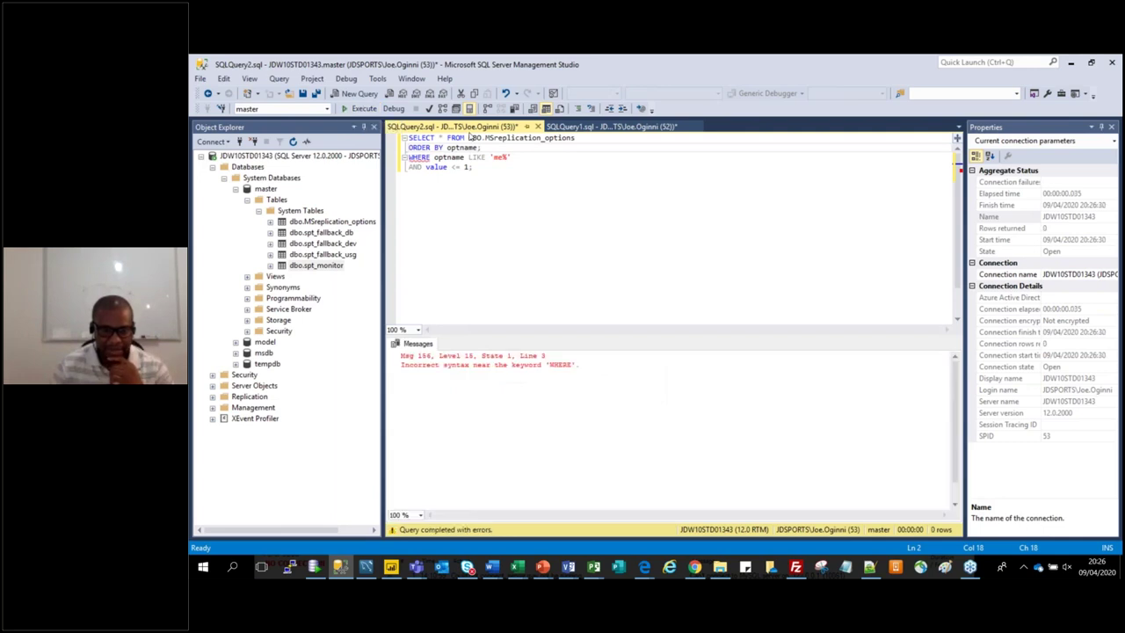
left_click_drag(482, 148, 408, 147)
key("F5")
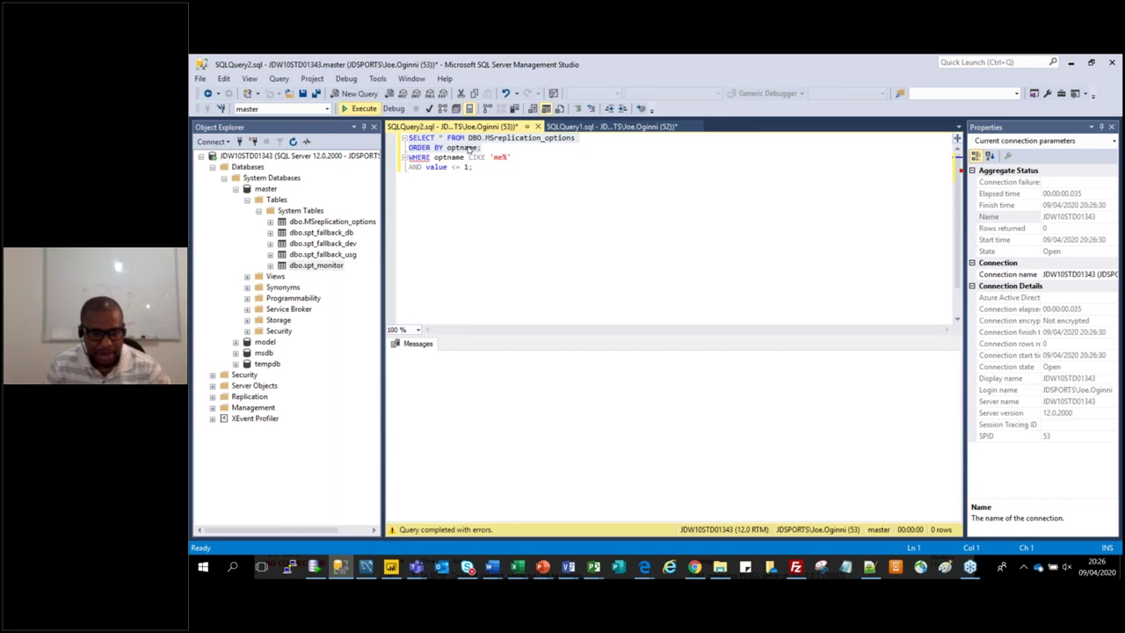
left_click(472, 150, "shift")
key("F5")
Delete the WHERE optname LIKE 'me%' and AND value <= 1 lines, leaving only the SELECT and ORDER BY lines
left_click(490, 167)
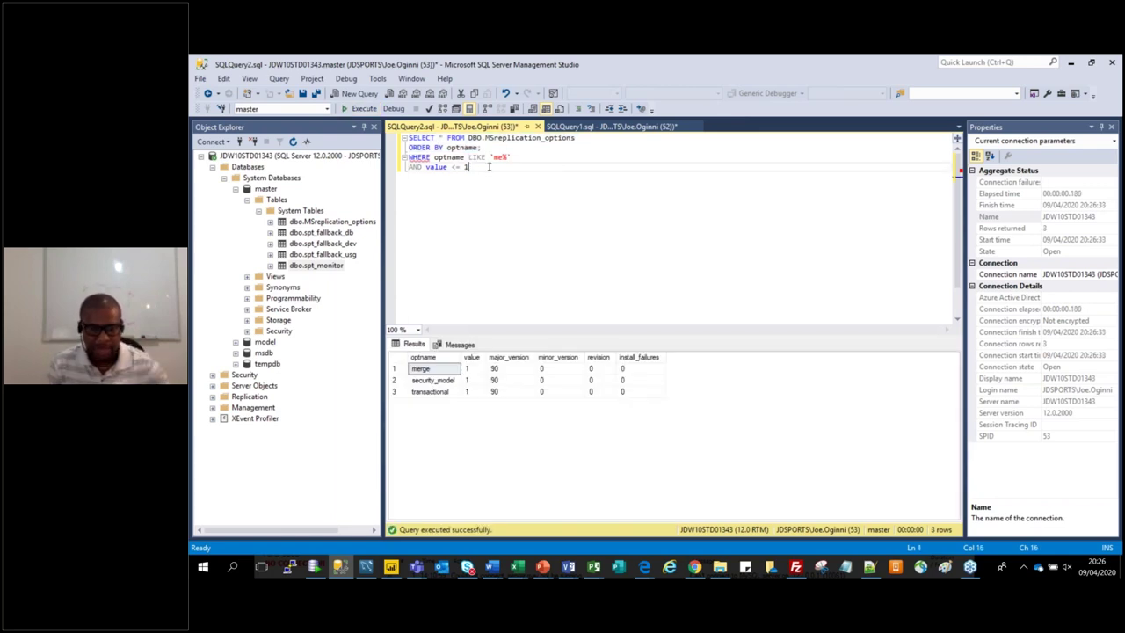
left_click(466, 168)
key("shift+Left")
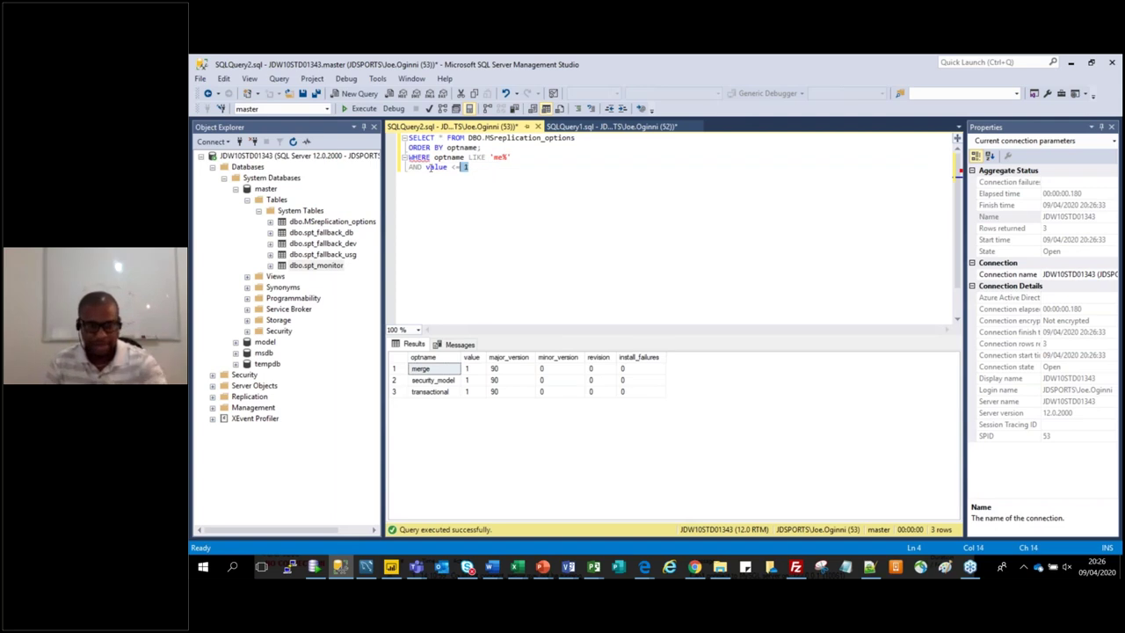
left_click_drag(475, 168, 406, 156)
key("Delete")
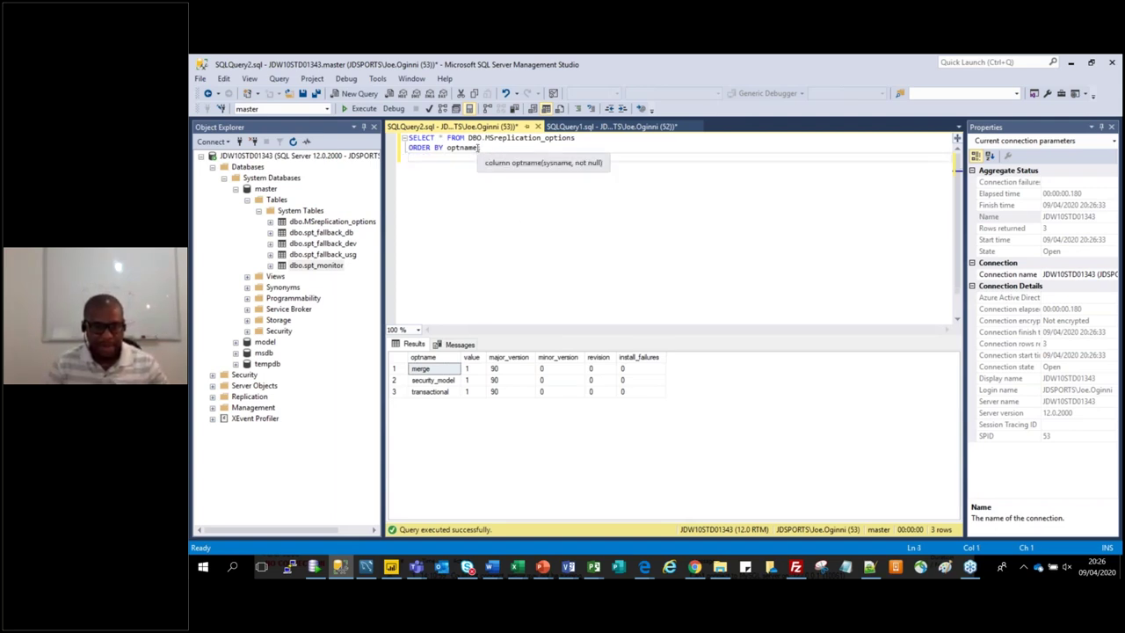
left_click(479, 148)
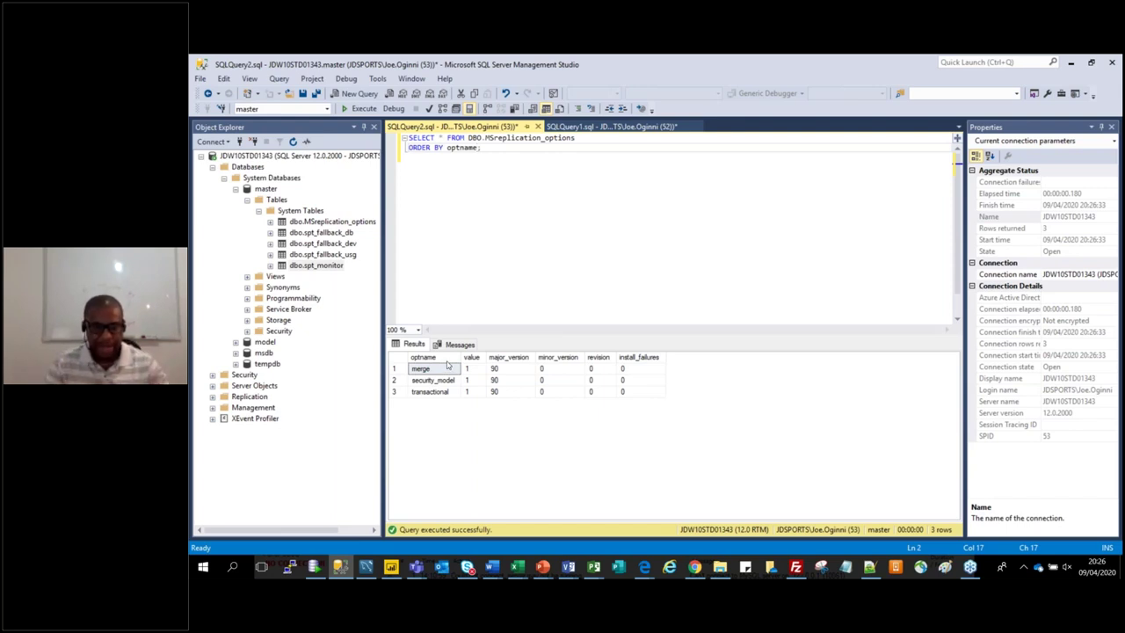
Select the SELECT line alone and execute it to list the MSreplication_options rows without sorting
left_click(578, 138)
key("shift+Left")
key("shift+Left")
key("shift+Left")
key("shift+Home")
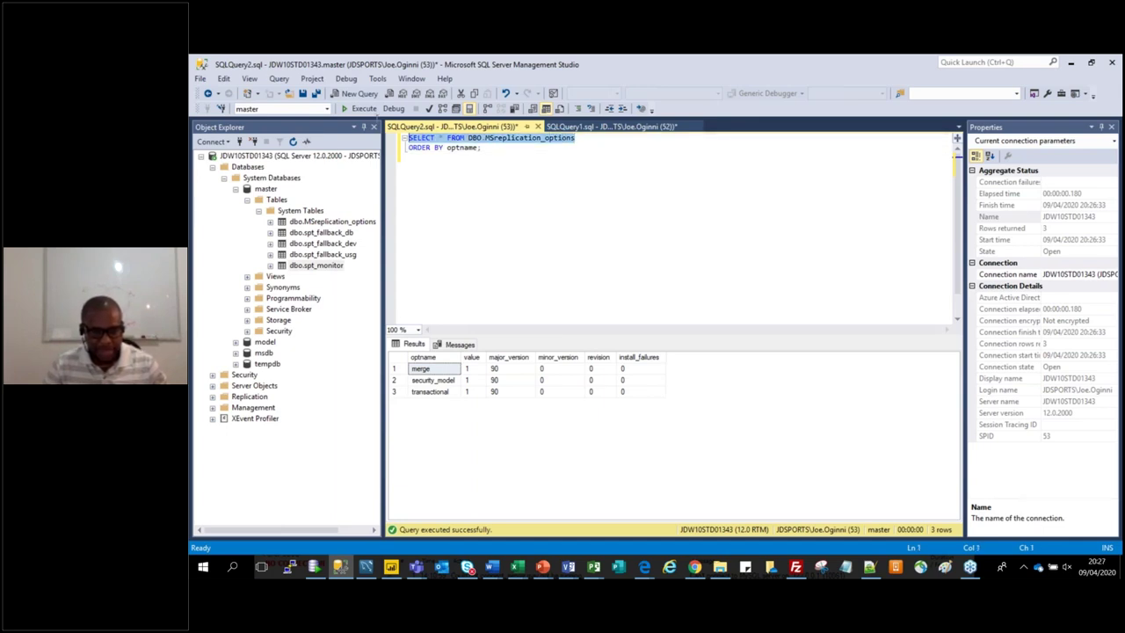
key("F5")
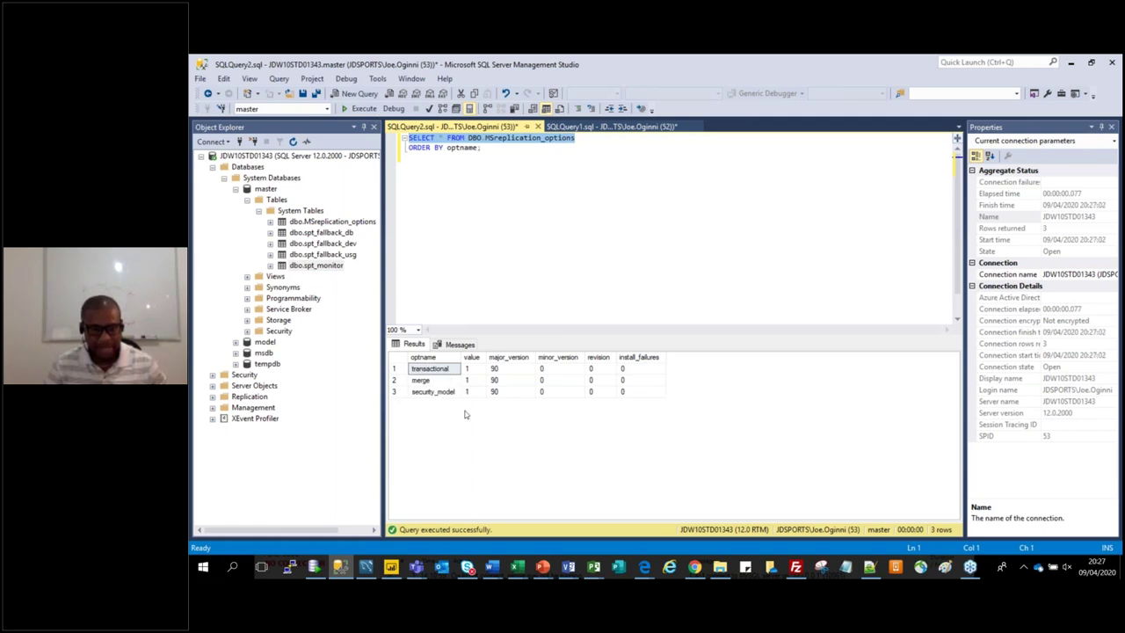
Clear the selection and execute the full query with its ORDER BY optname clause
left_click(498, 154)
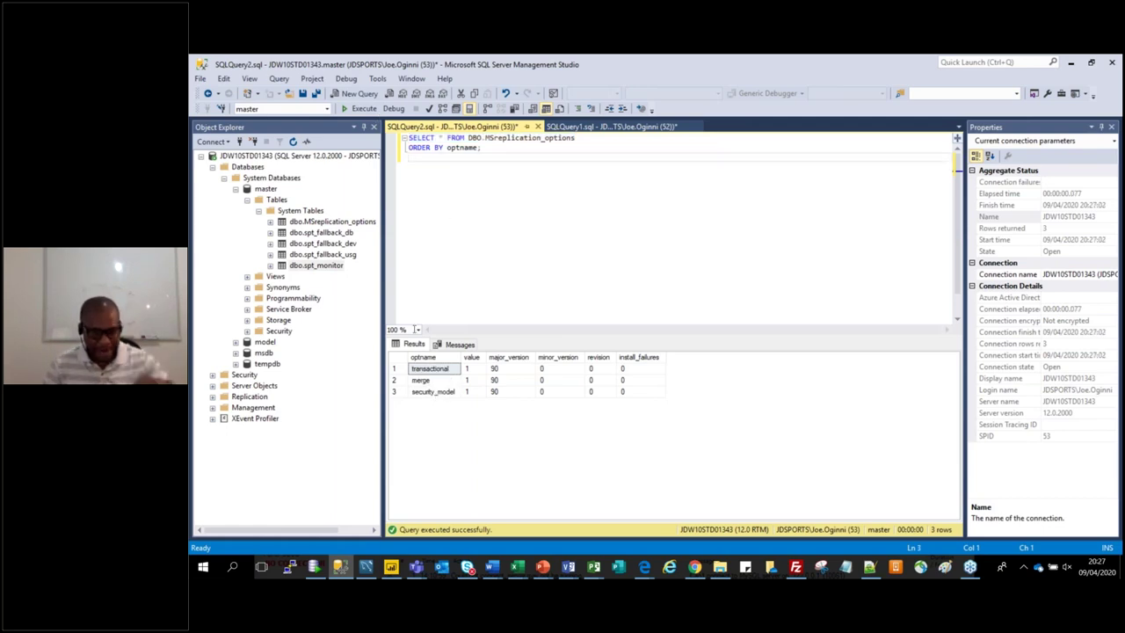
left_click(493, 147)
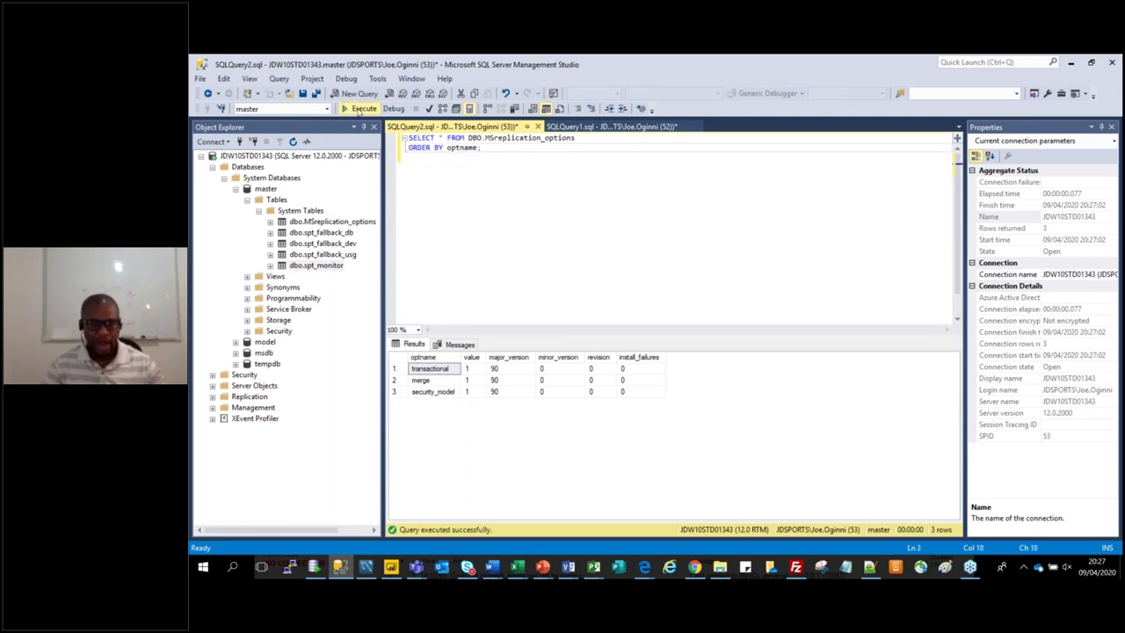
left_click(360, 109)
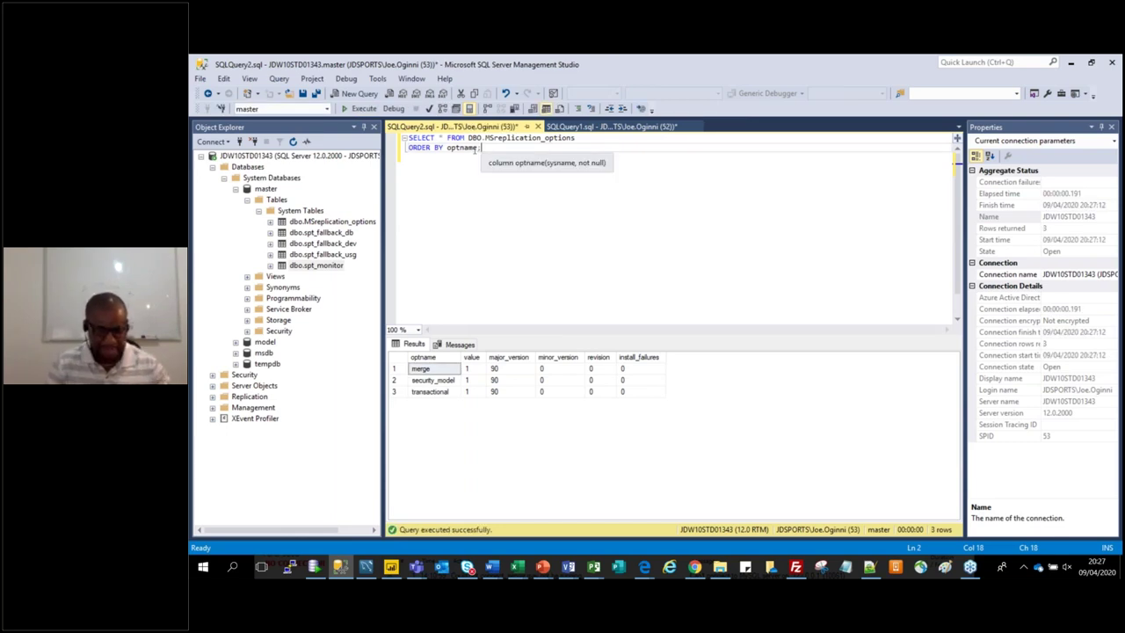
Add asc after optname in the ORDER BY clause and execute the query
key("BackSpace")
type("as")
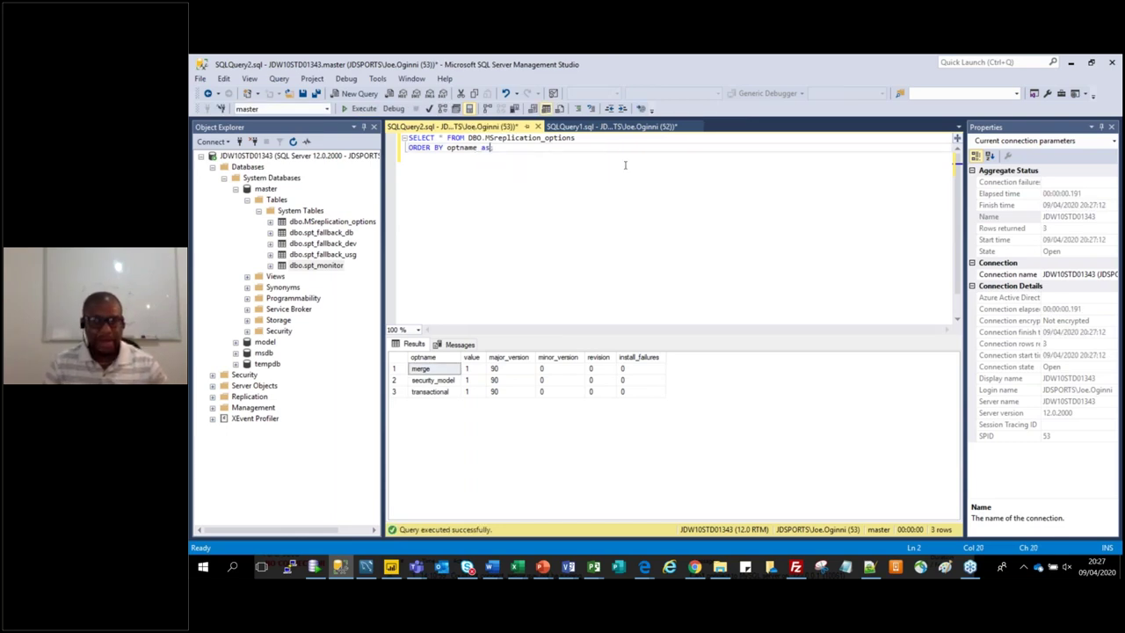
type("c")
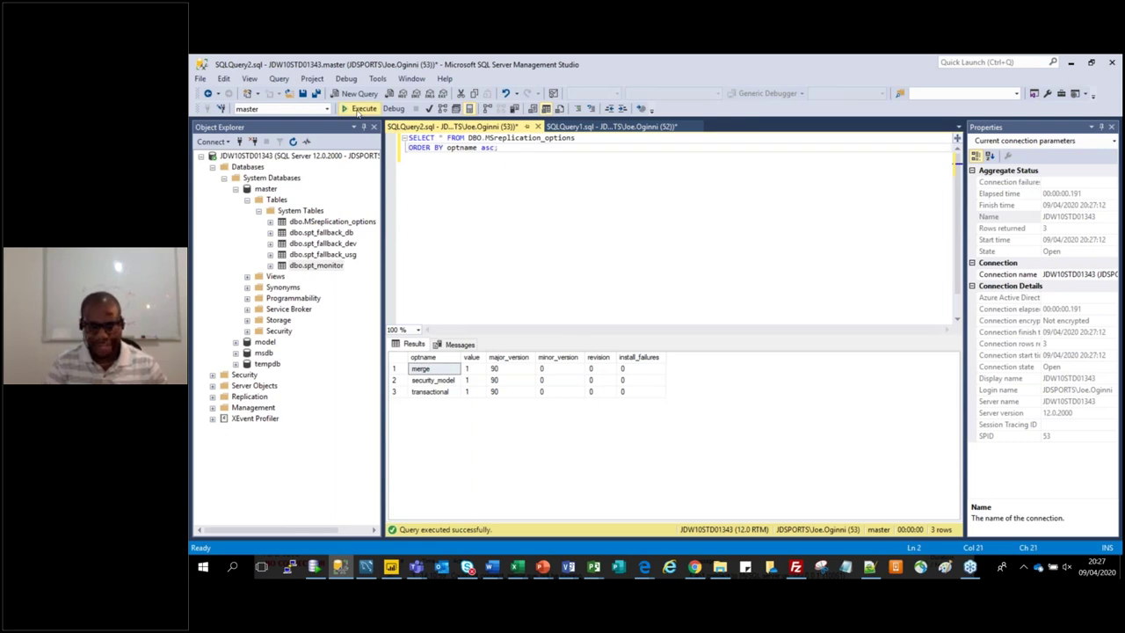
left_click(358, 109)
Replace asc with dsc in the ORDER BY clause and try executing the query
key("BackSpace")
key("BackSpace")
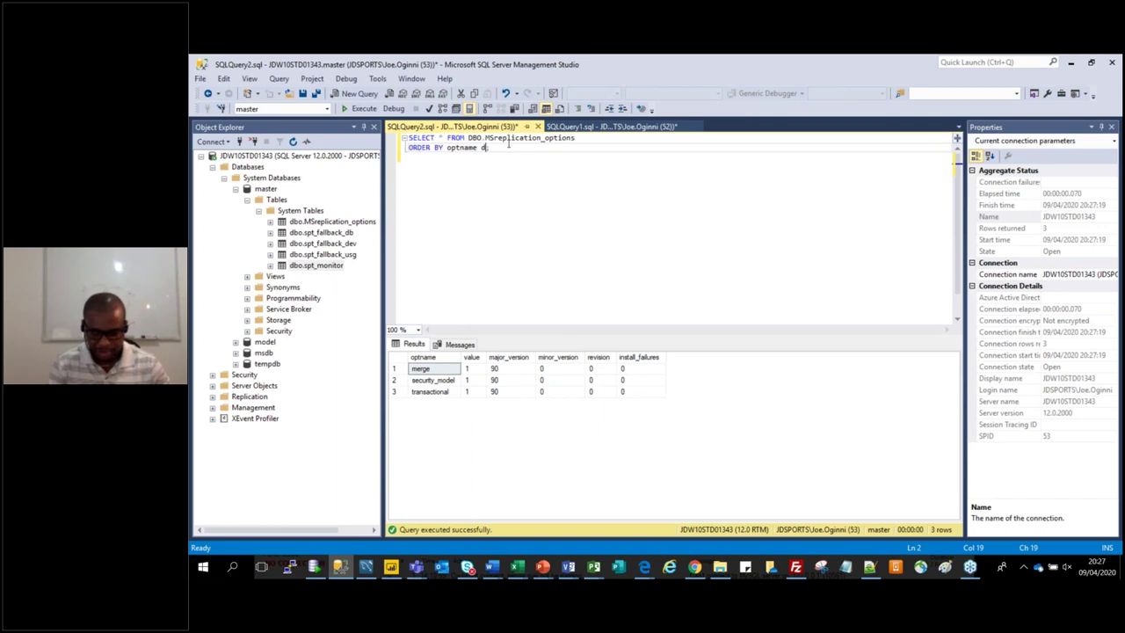
type("e")
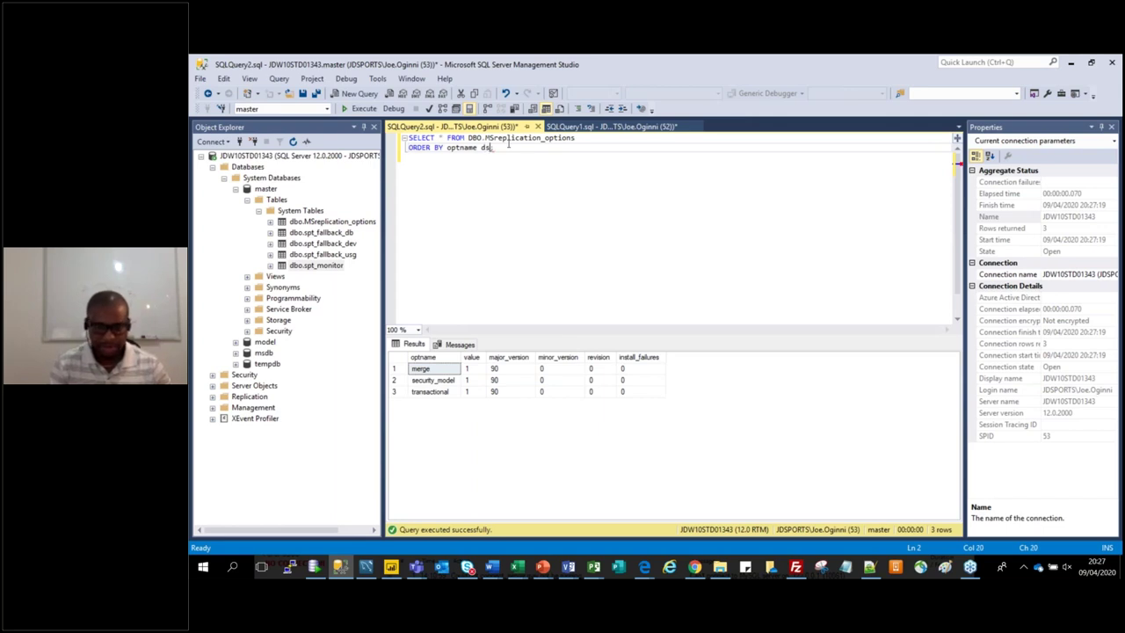
type("sc")
key("BackSpace")
key("BackSpace")
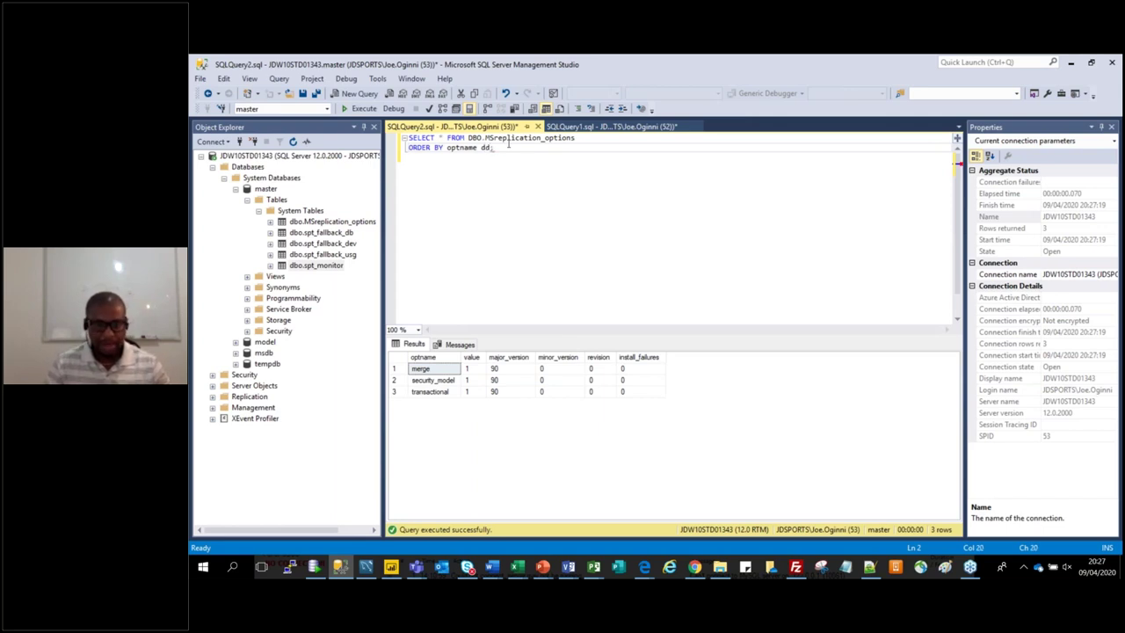
type("c")
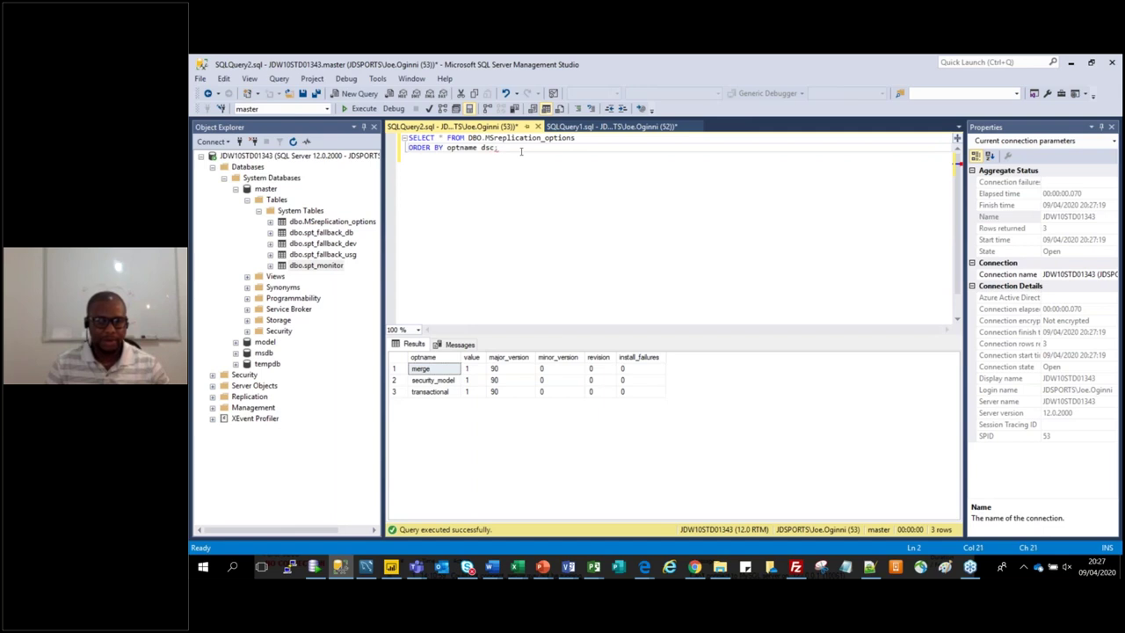
type(";")
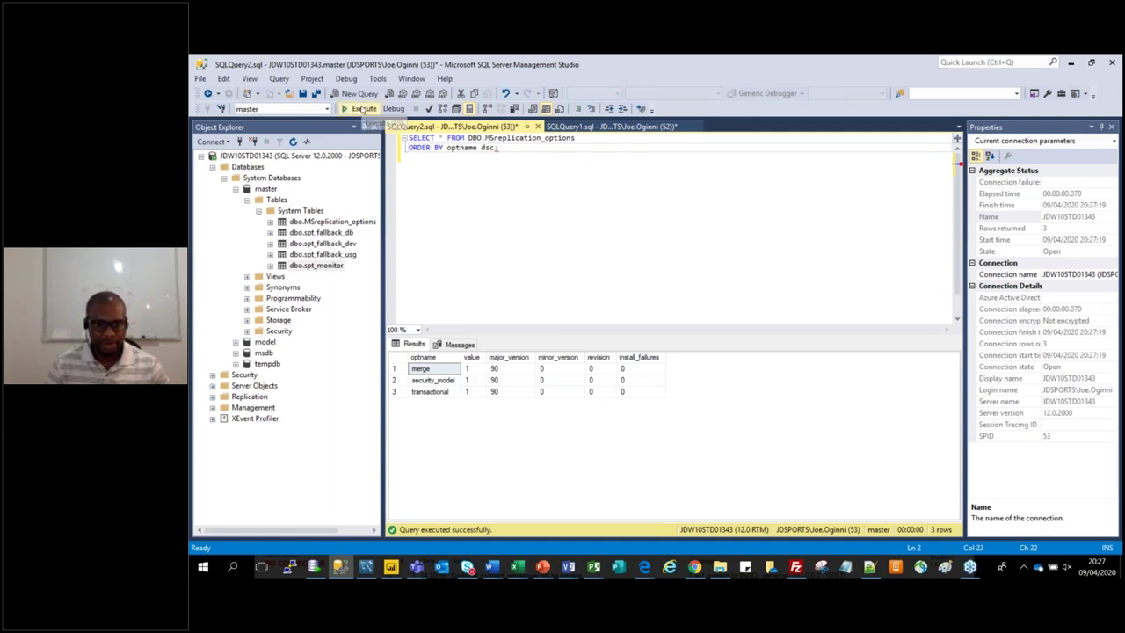
left_click(362, 108)
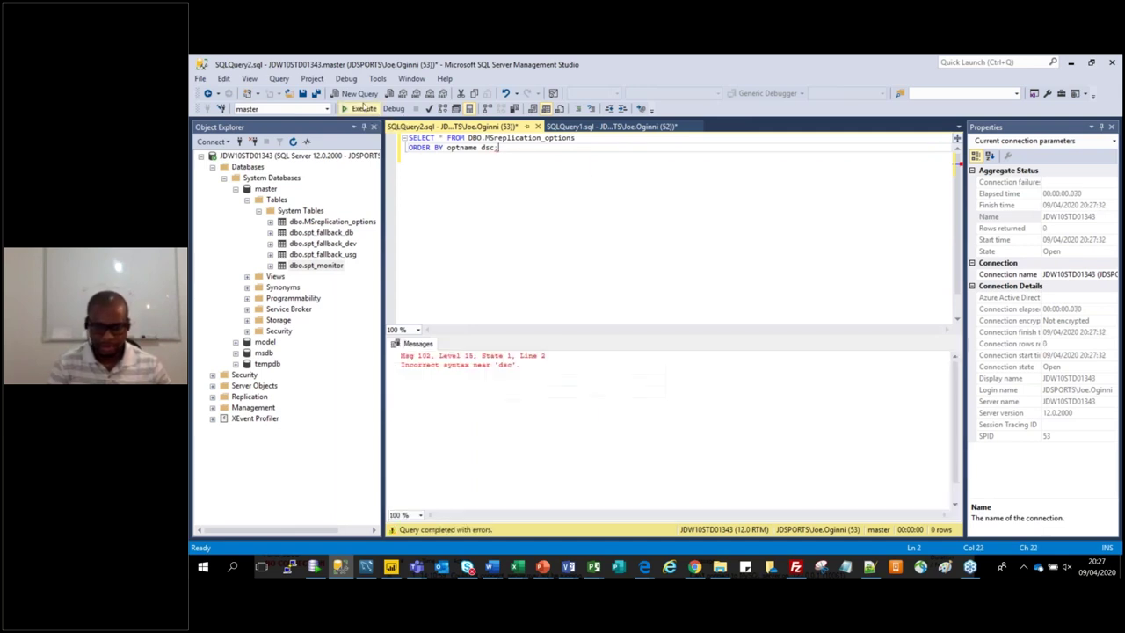
Correct the sort keyword so the clause reads ORDER BY optname desc; and execute the query
left_click(498, 147)
key("BackSpace")
key("BackSpace")
type("ec")
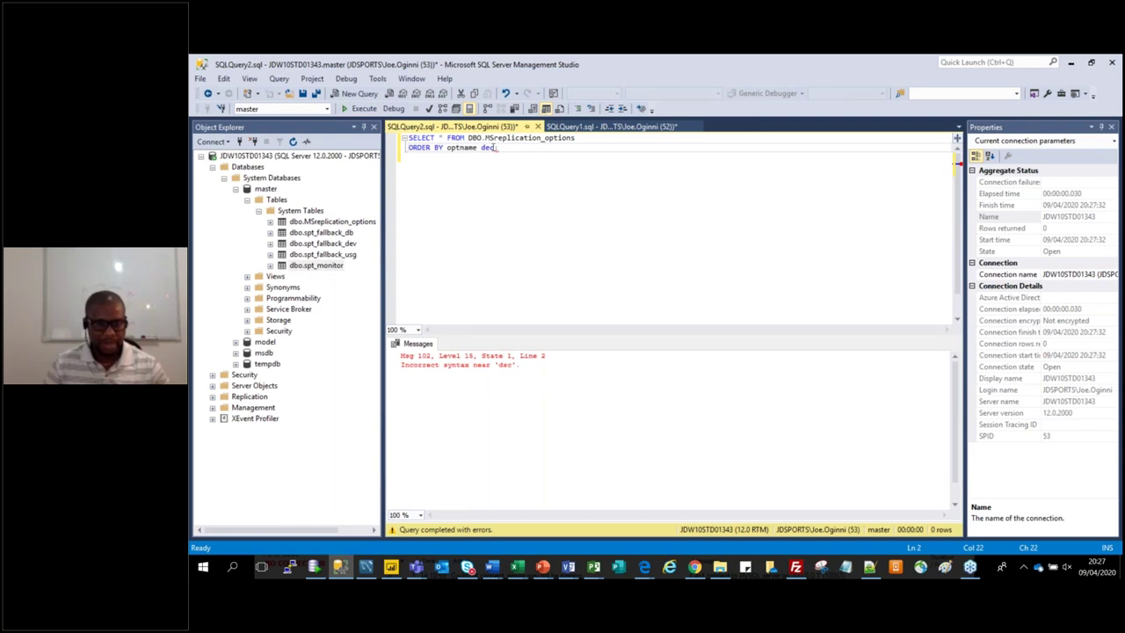
key("BackSpace")
key("BackSpace")
type("sc;")
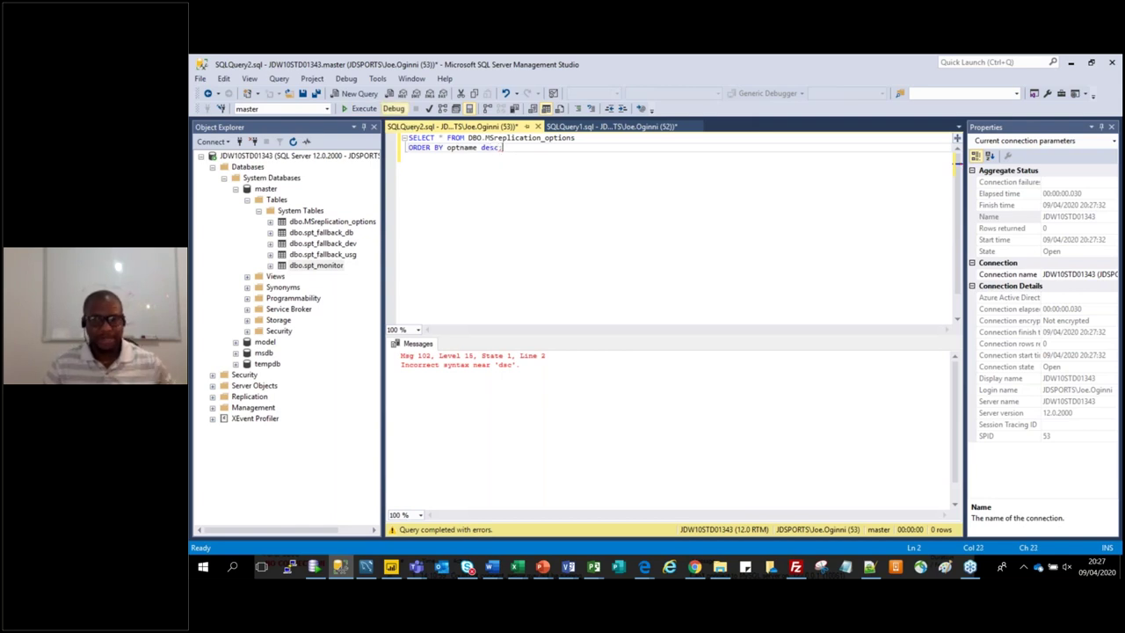
left_click(363, 108)
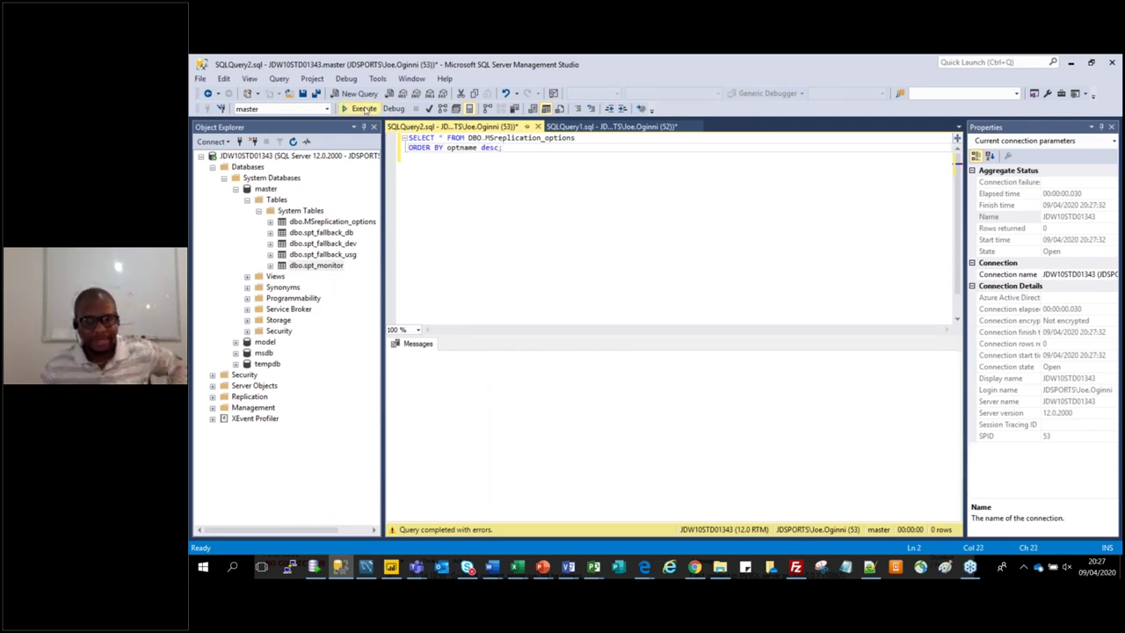
left_click(363, 108)
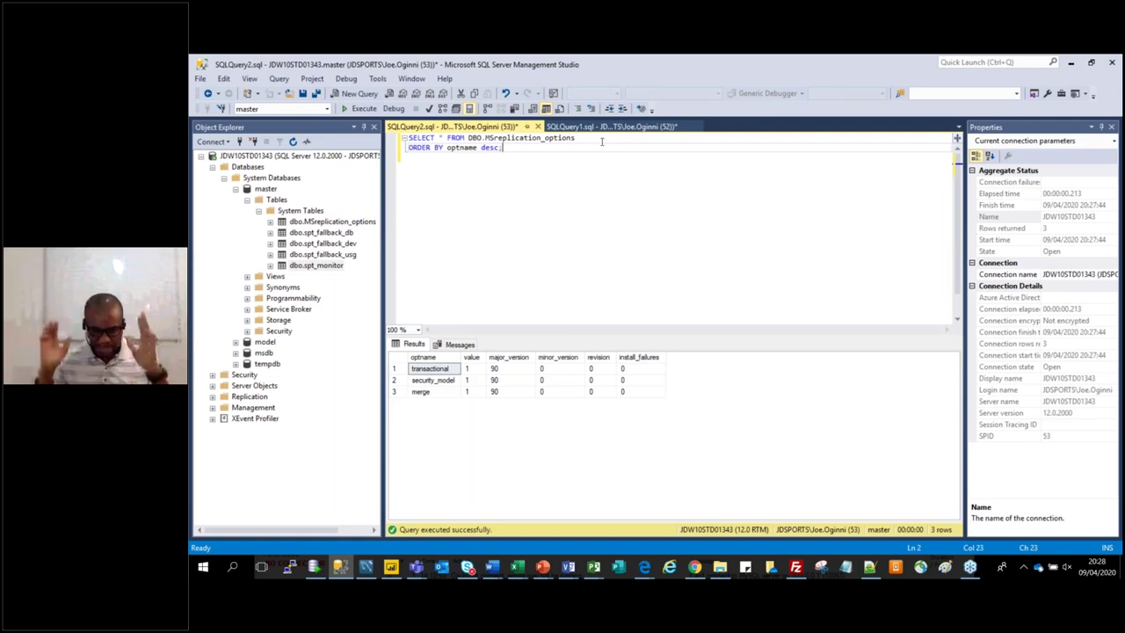
Switch to Oracle SQL Developer and examine the queries in its open worksheets, finishing with the WHERE and ORDER BY clauses in DAIDATA~2
left_click(315, 568)
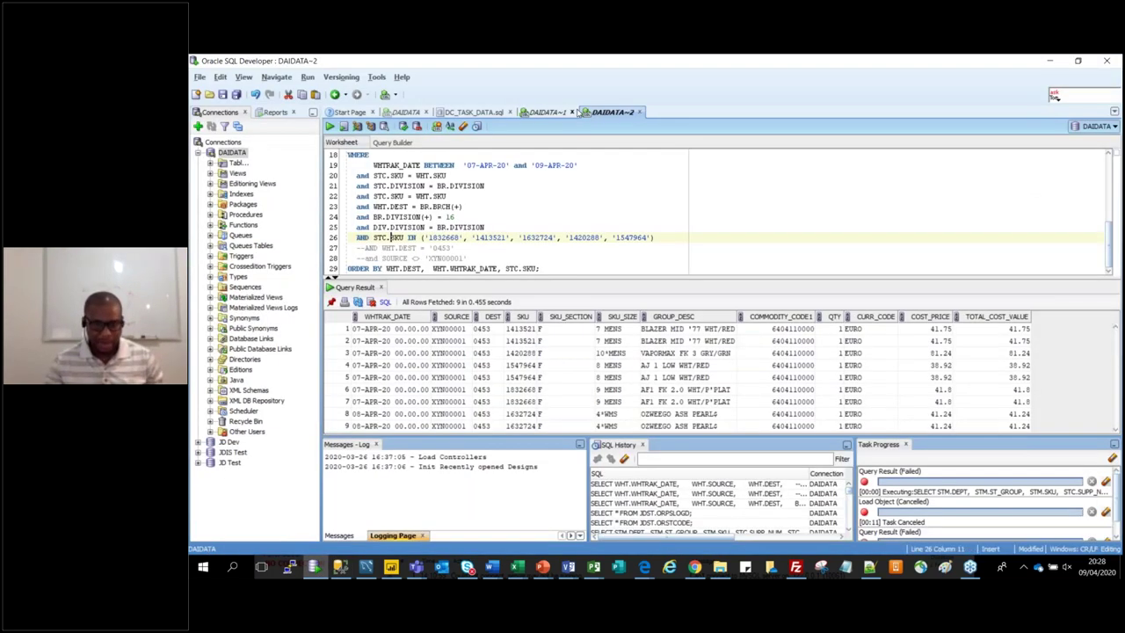
scroll(486, 157, "up", 6)
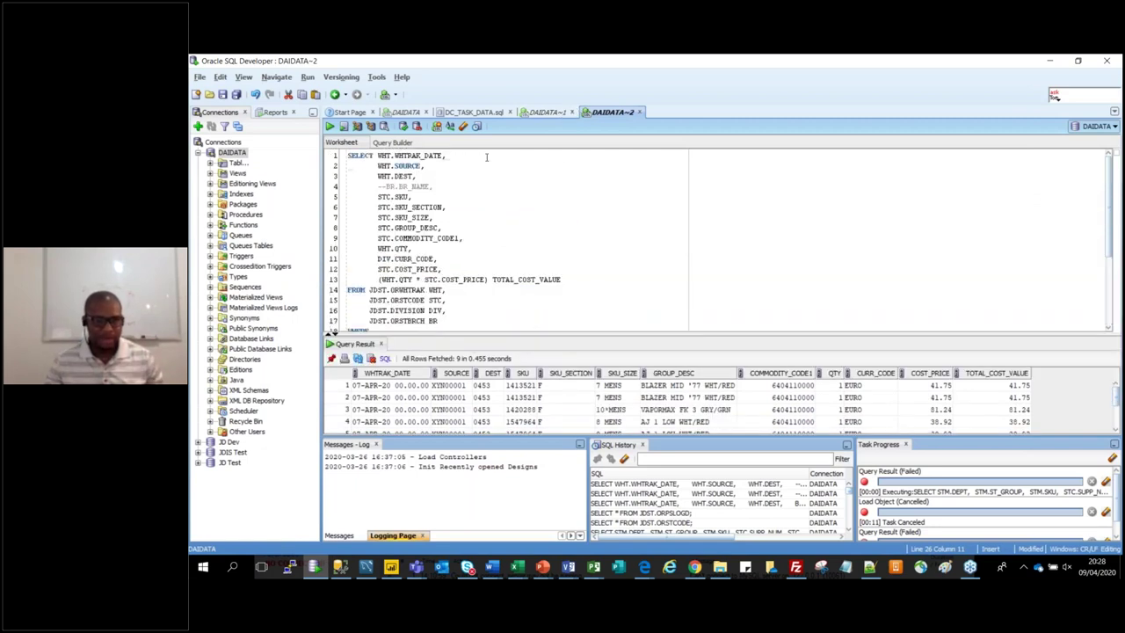
left_click(547, 111)
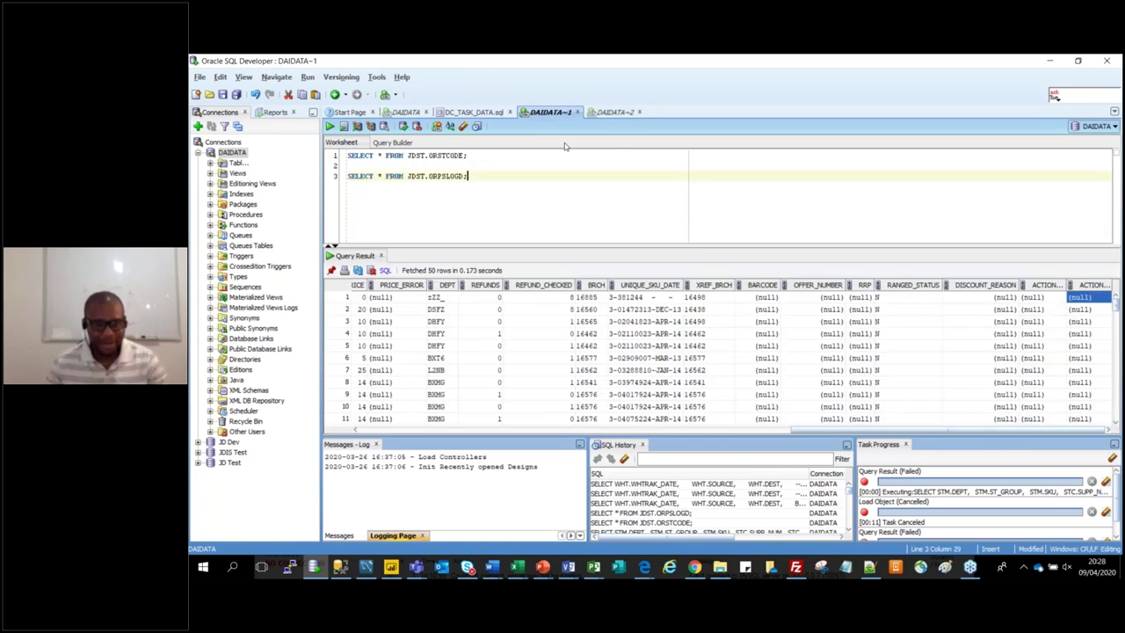
key("ctrl+Page_Up")
key("ctrl+Page_Up")
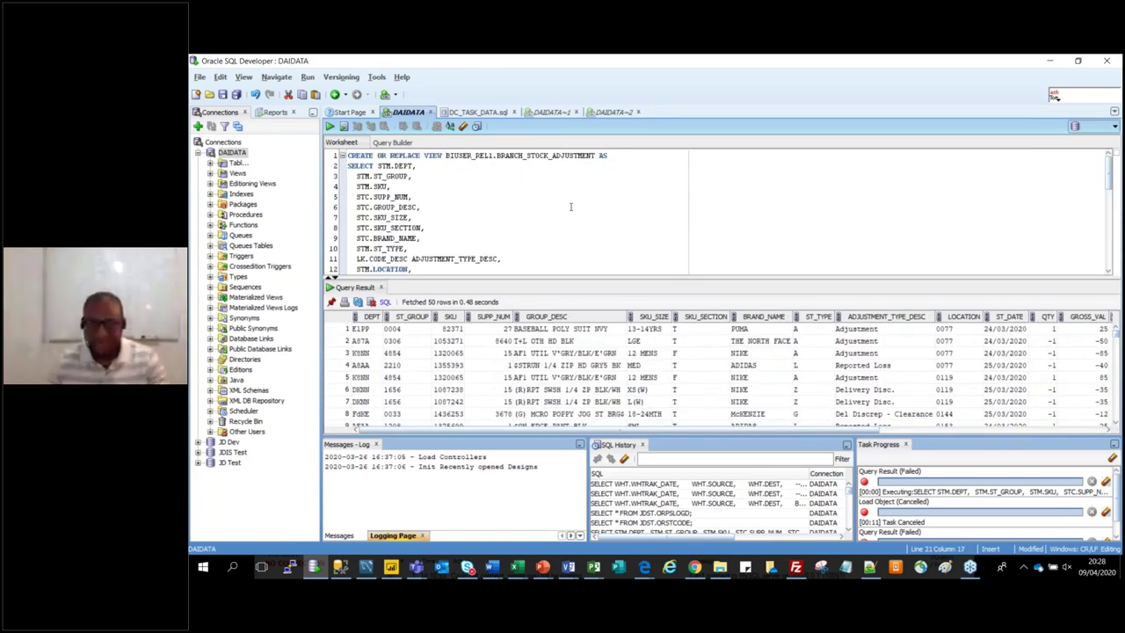
left_click(479, 113)
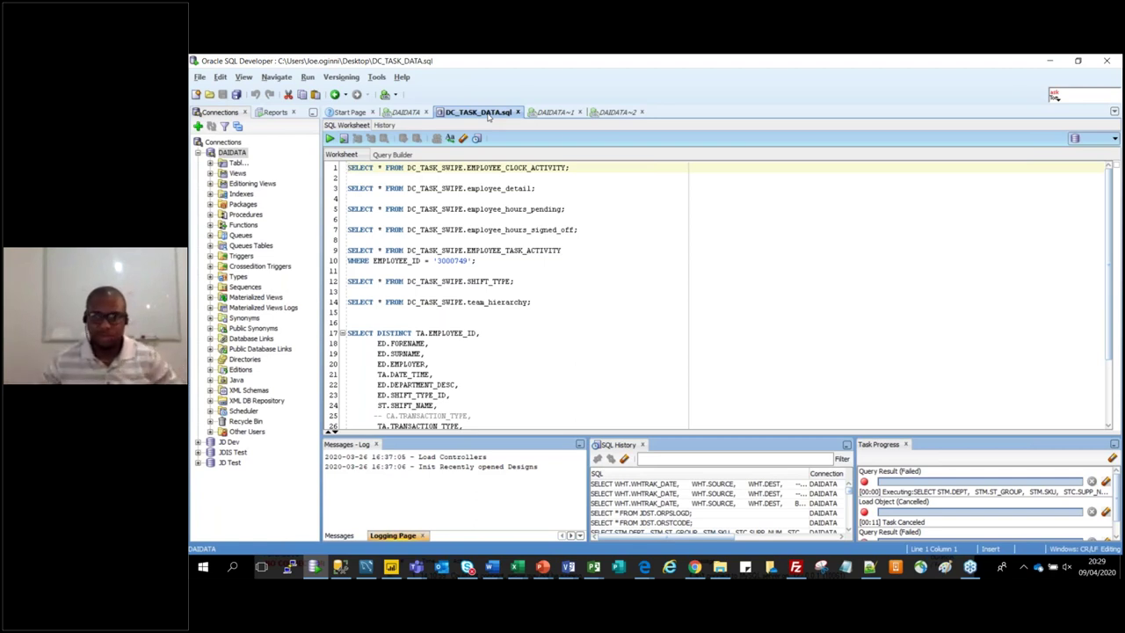
left_click(616, 112)
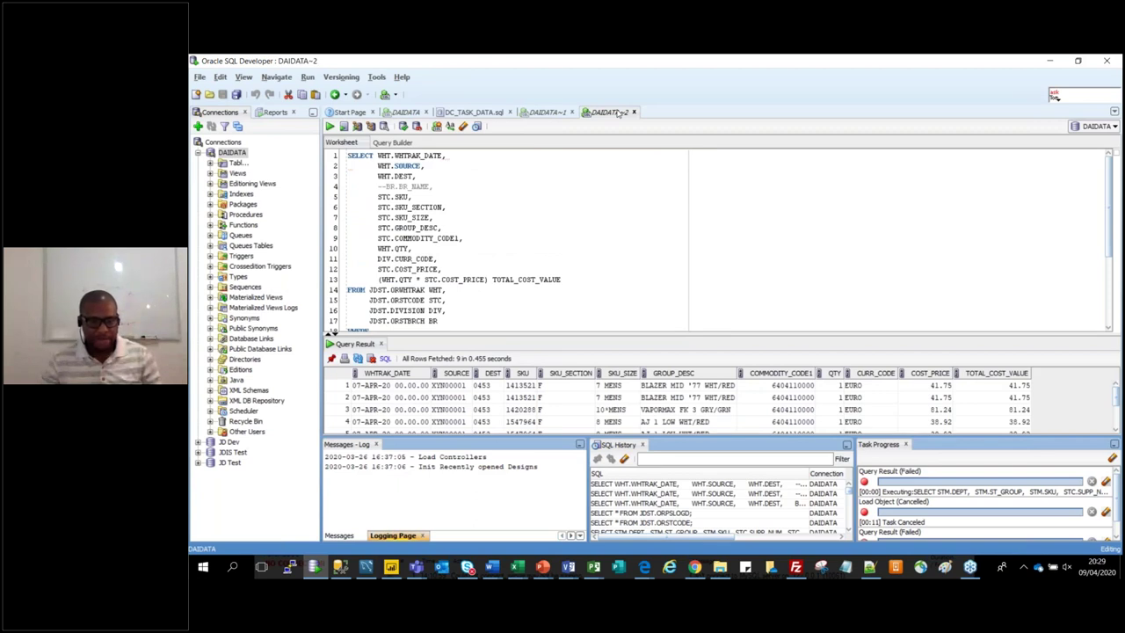
left_click(619, 114)
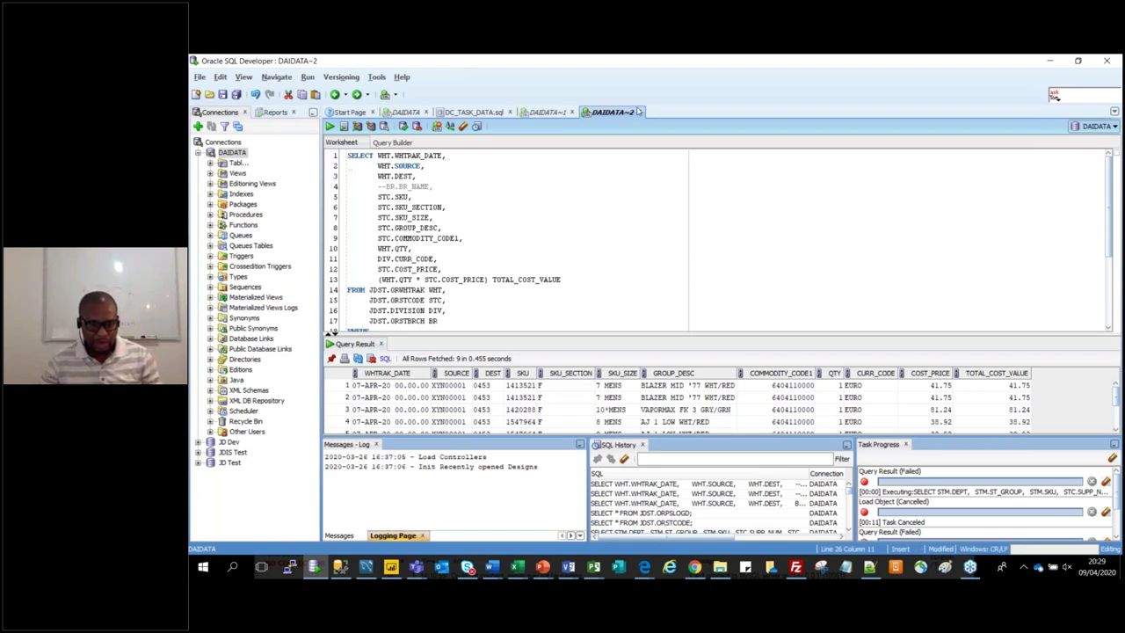
scroll(564, 324, "down", 4)
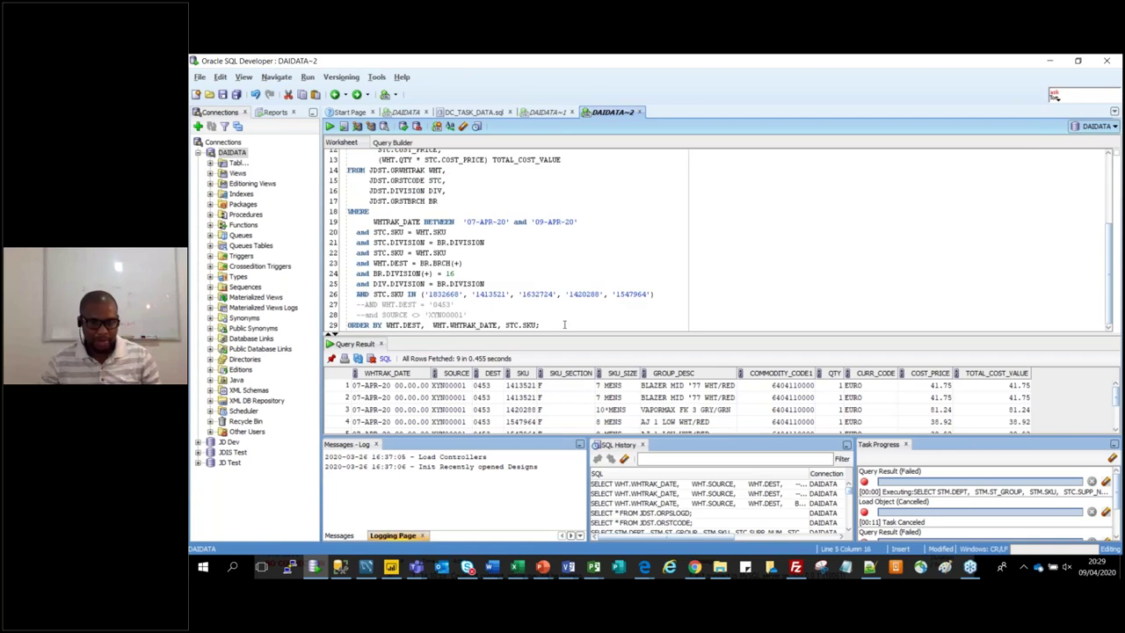
Try to execute the query in the DAIDATA~2 worksheet and dismiss the Reconnect dialog
left_click(564, 324)
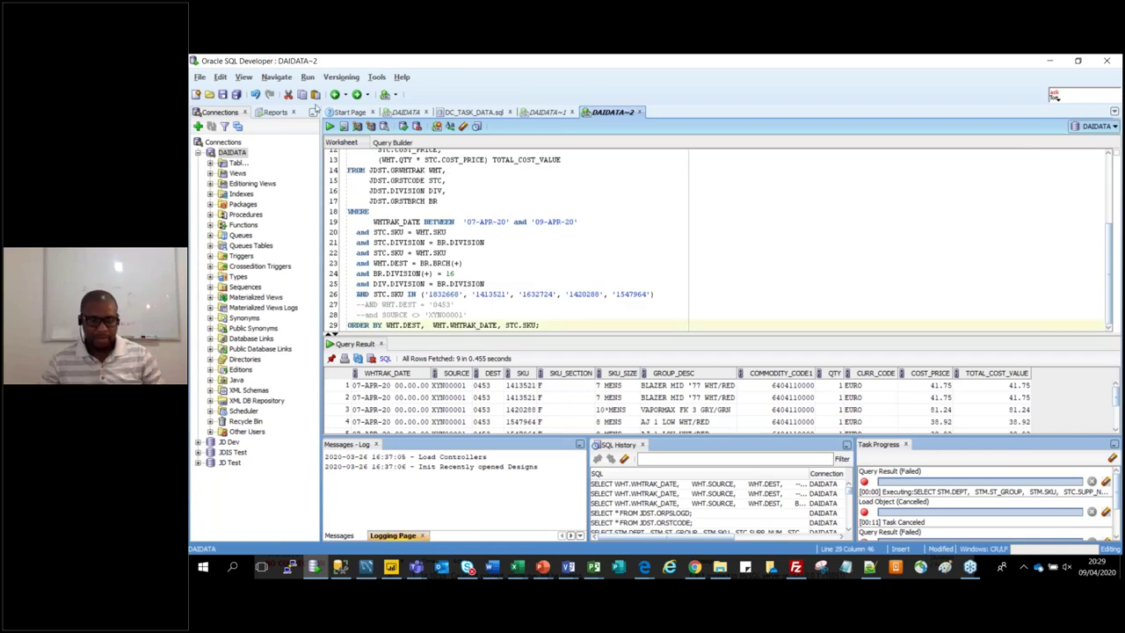
left_click(330, 126)
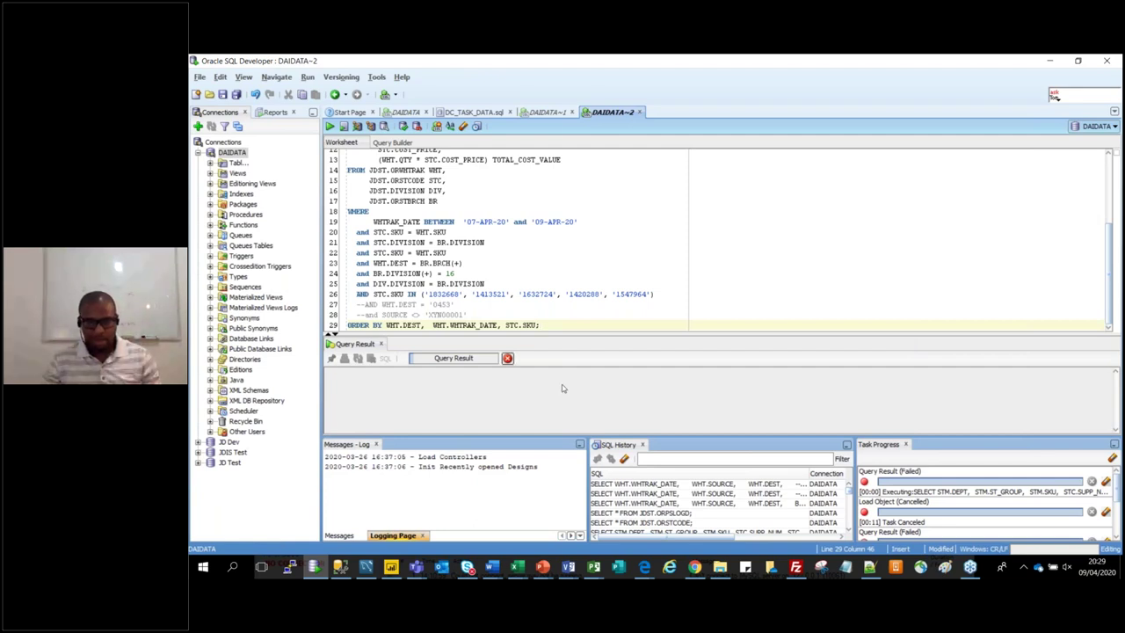
left_click(1023, 567)
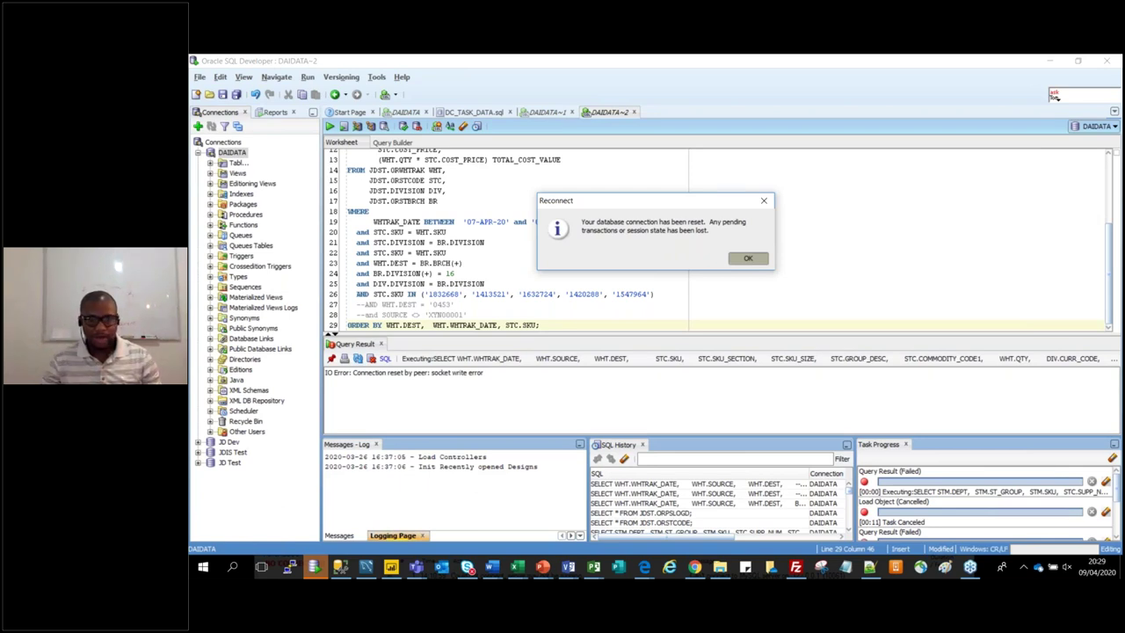
left_click(748, 257)
Disconnect the DAIDATA database connection and connect it again
right_click(231, 152)
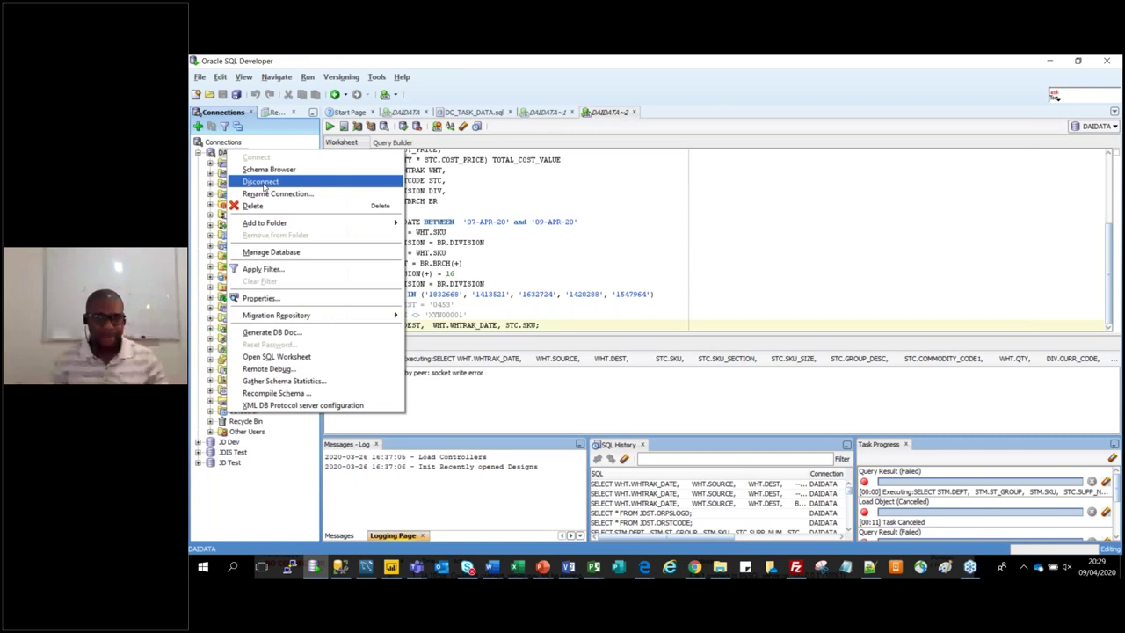
left_click(261, 181)
right_click(233, 154)
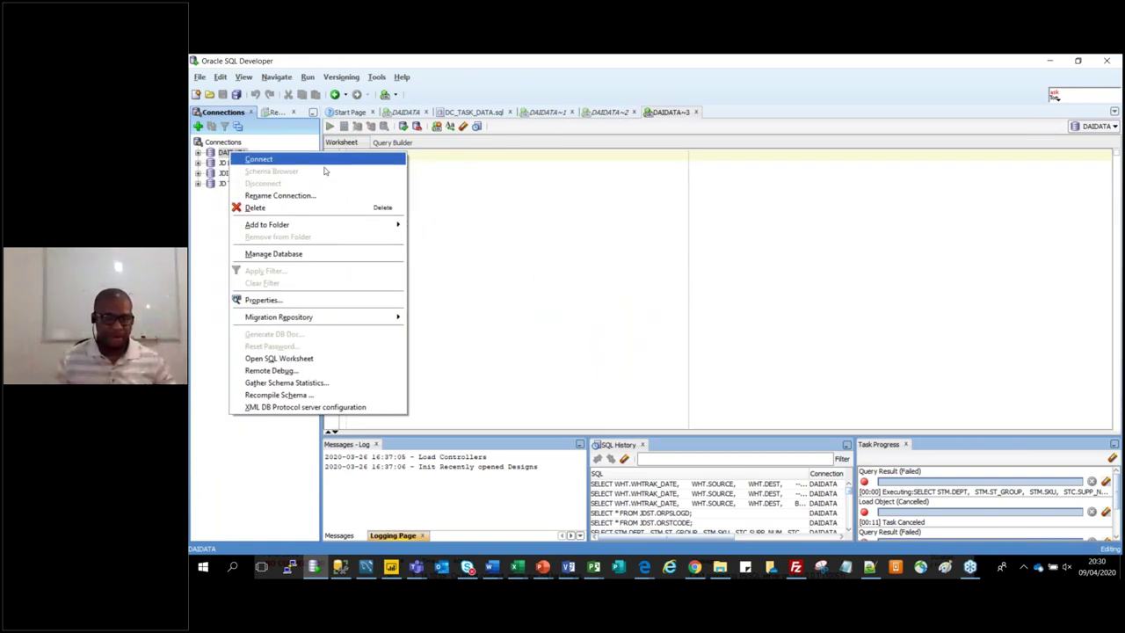
key("Return")
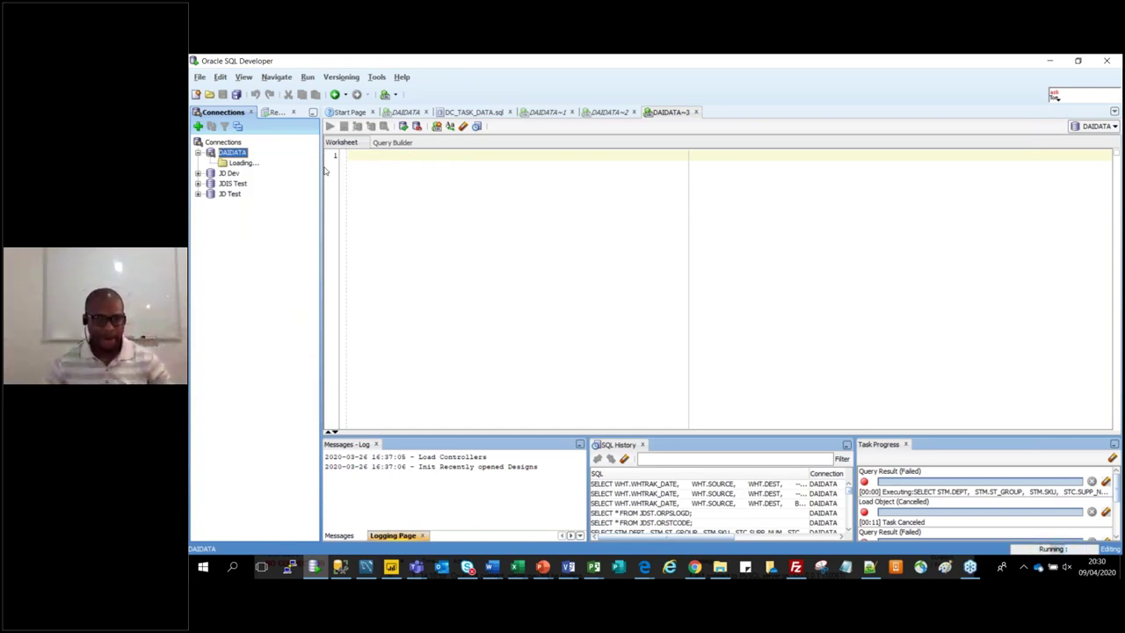
Begin a query with SELECT * FROM in the DAIDATA~3 worksheet and check the connection's filtered tables for a table name
left_click(426, 155)
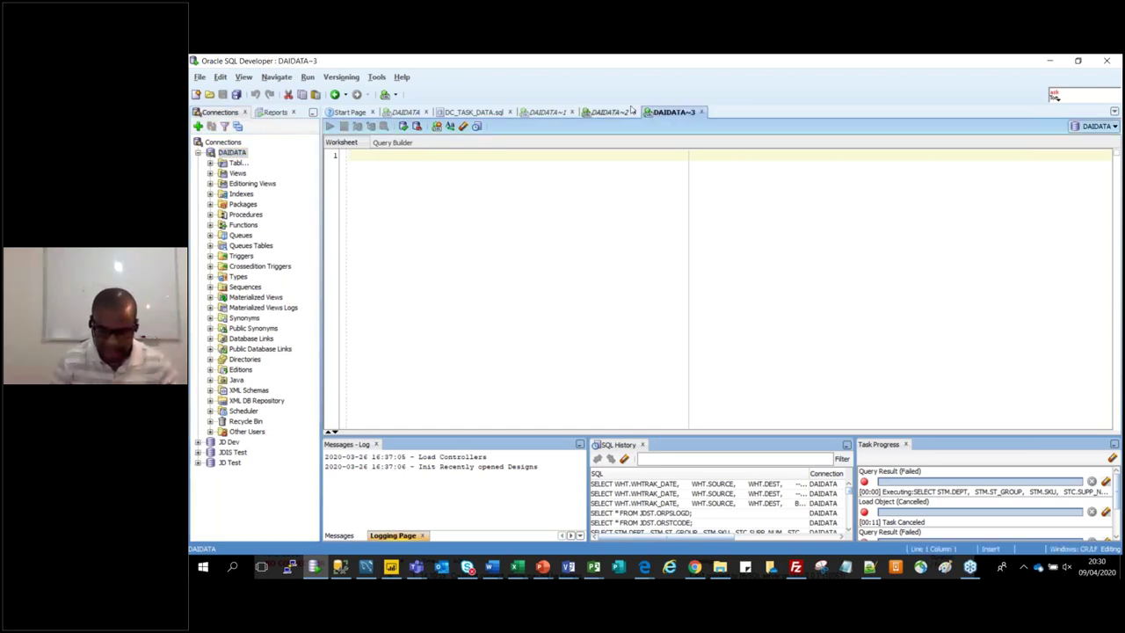
type("SELECT * FROM")
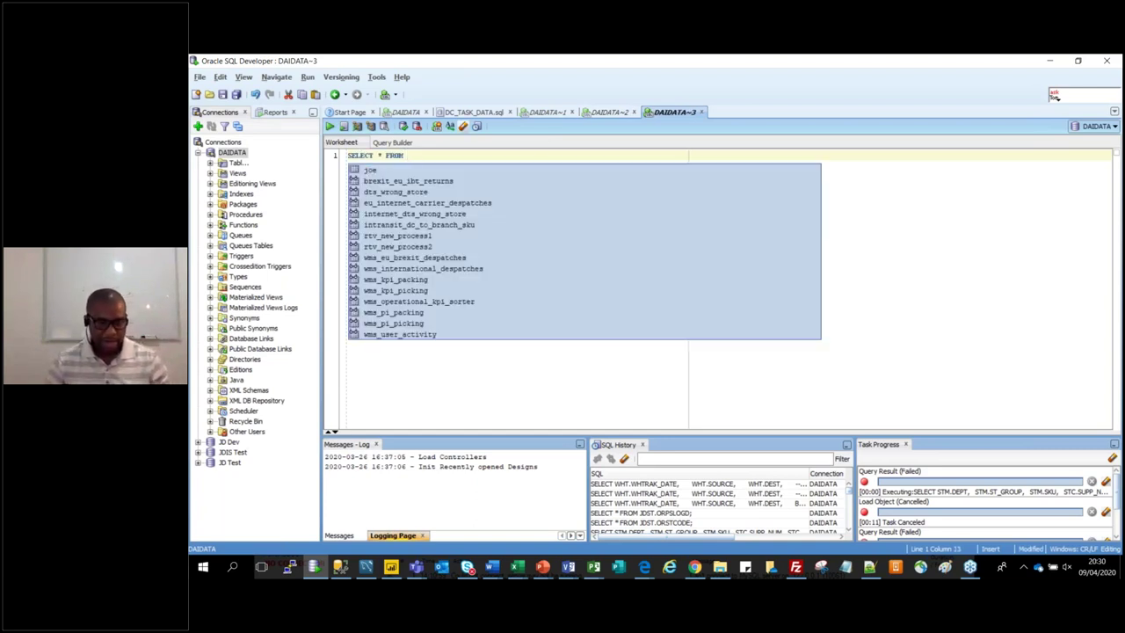
left_click(211, 163)
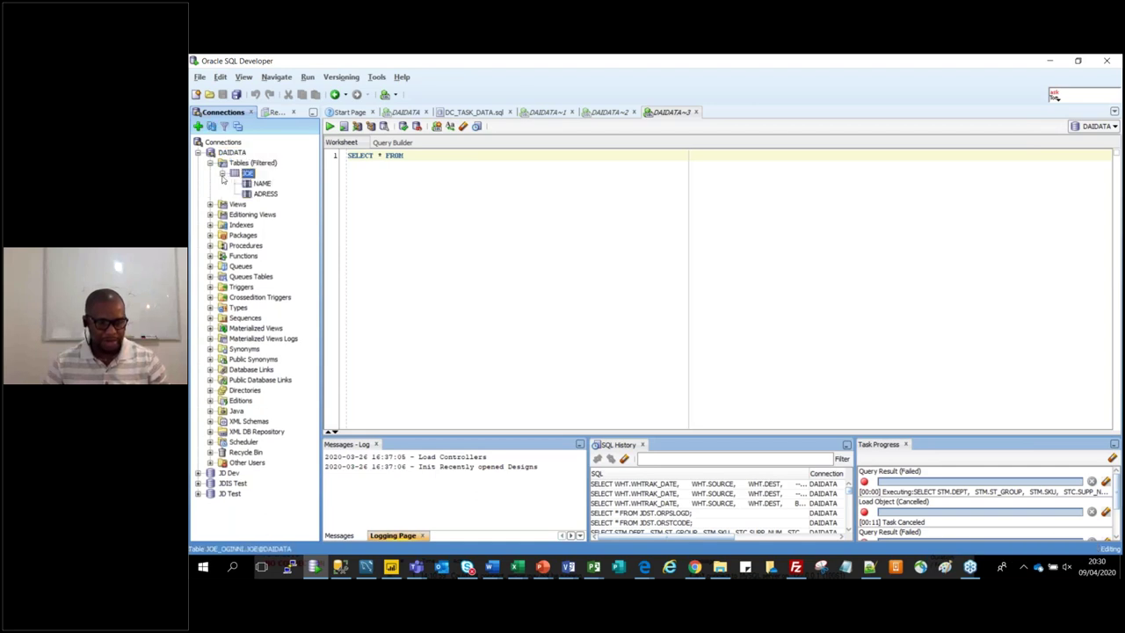
left_click(210, 163)
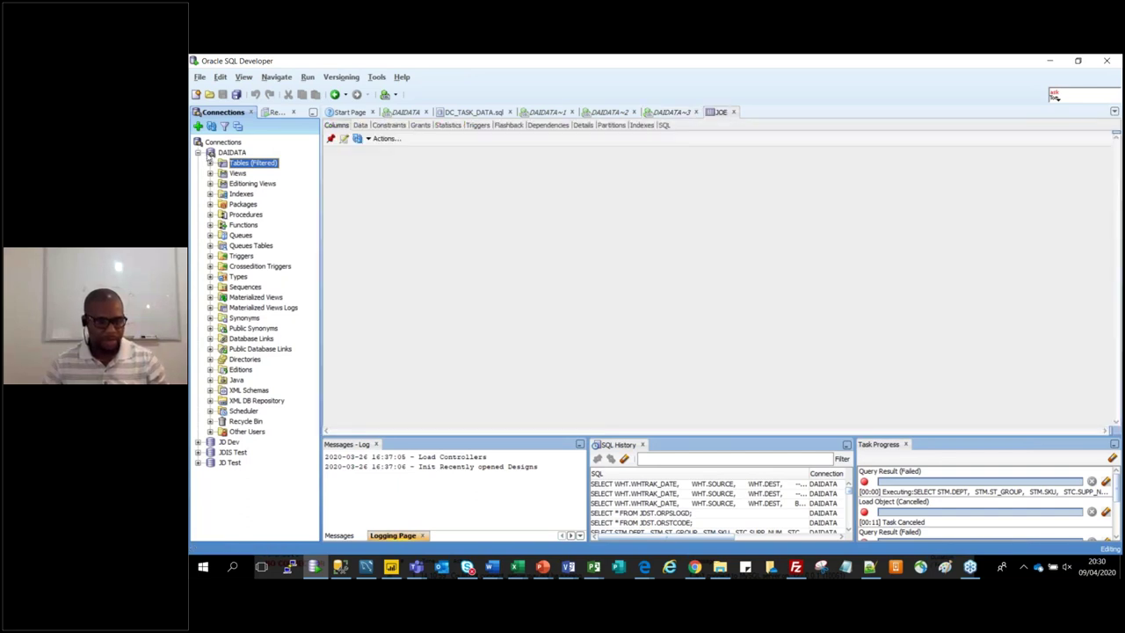
left_click(671, 113)
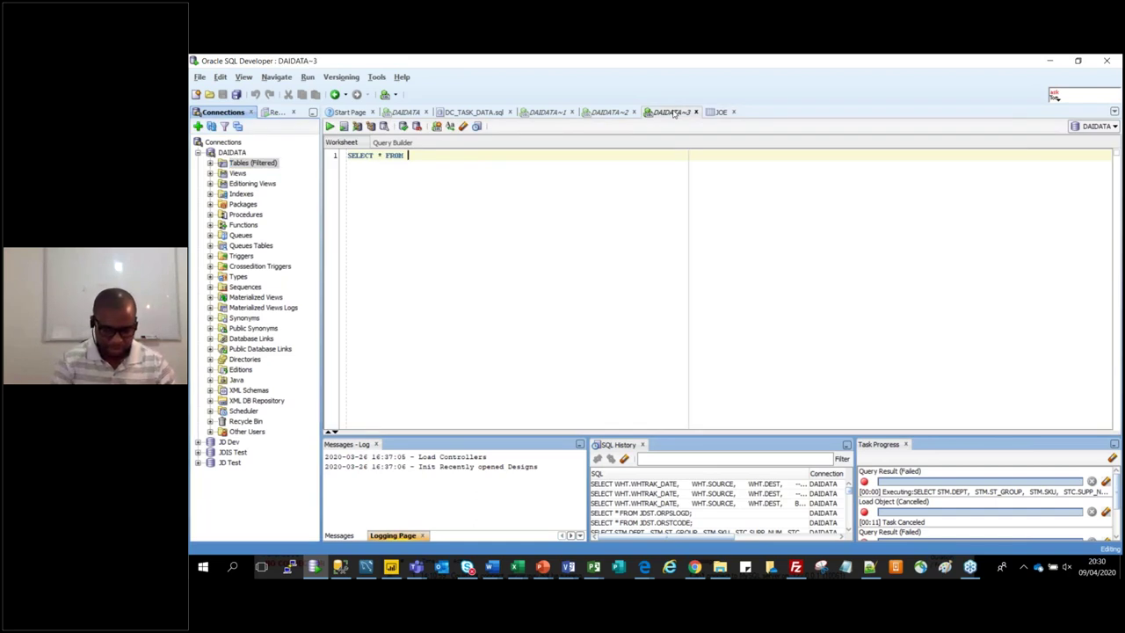
Complete the query as SELECT * FROM JDST. ORPSLOGD; then execute it and look across the result columns
left_click(463, 154)
type("J")
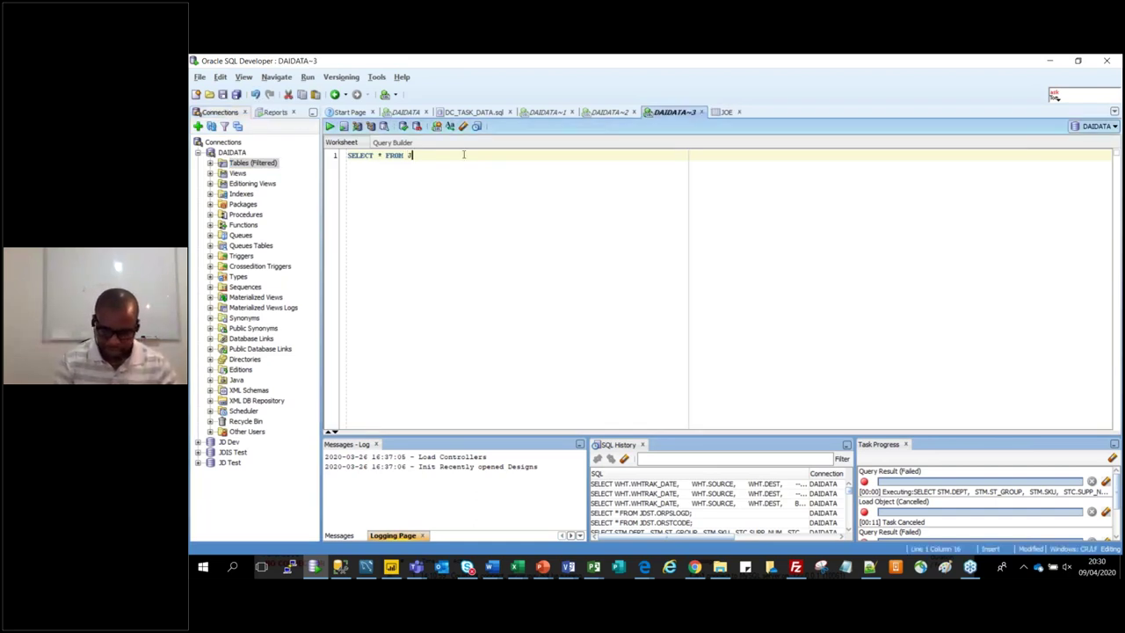
type("DST. ORPS;LOG")
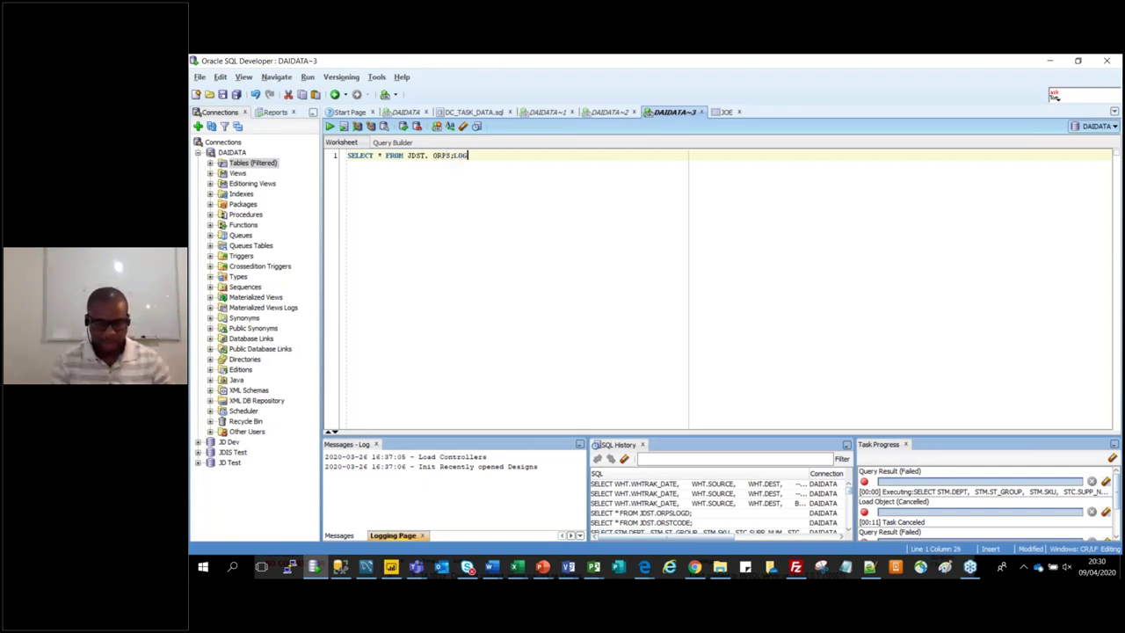
key("BackSpace")
key("BackSpace")
key("BackSpace")
key("BackSpace")
type("LOGD;")
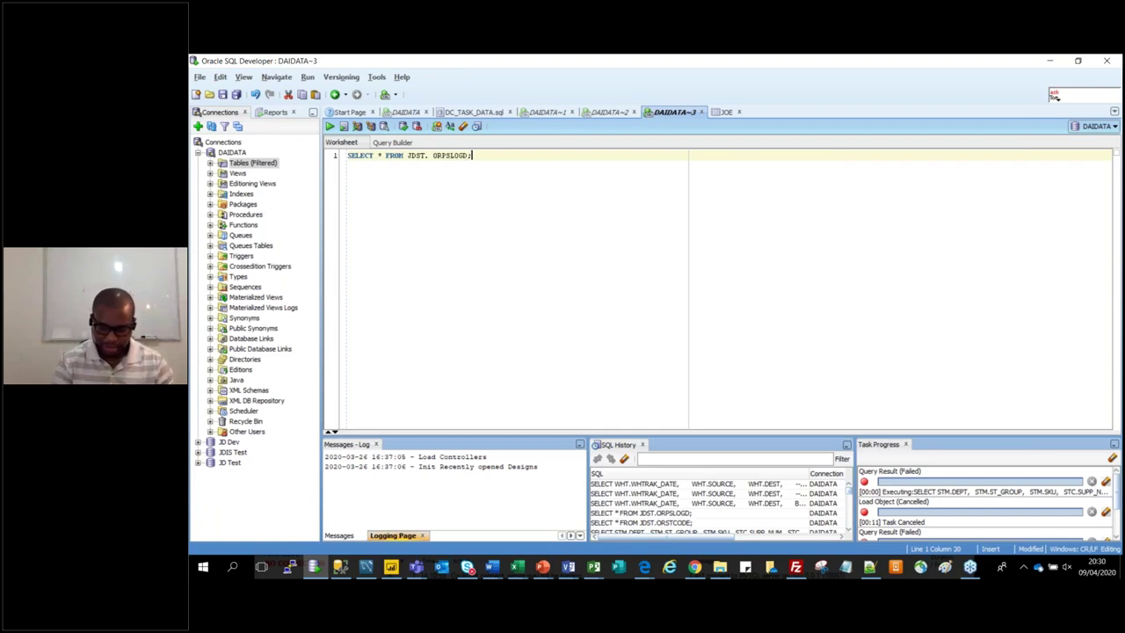
key("ctrl+Return")
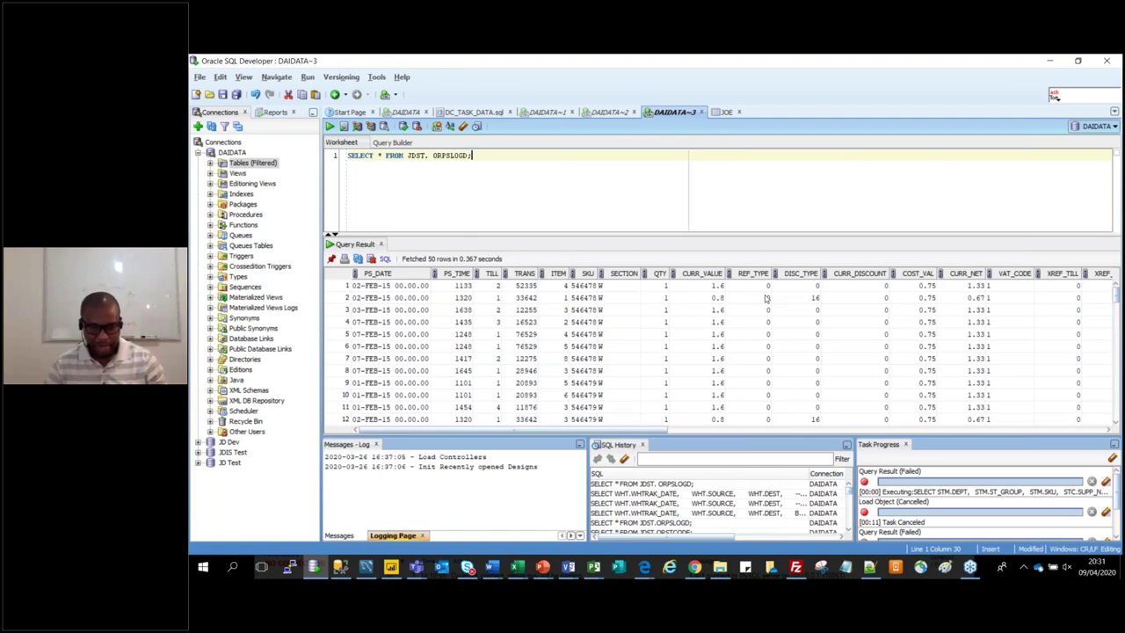
left_click_drag(527, 430, 964, 430)
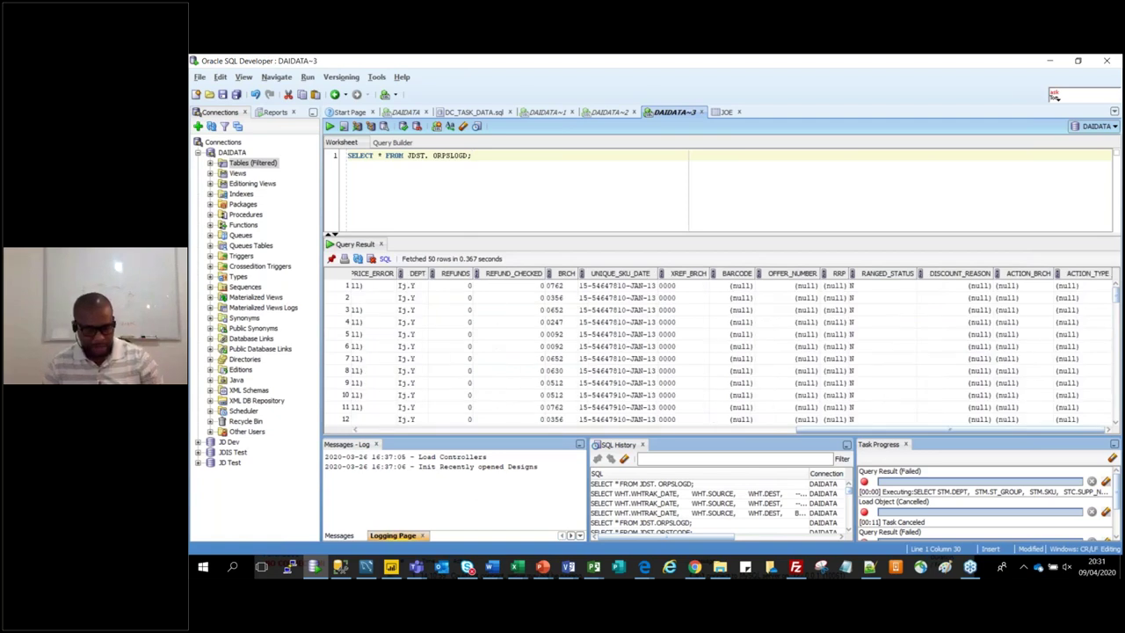
Add the condition WHERE SKU = 546478 on a new line of the ORPSLOGD query, execute it and check the SKU column
left_click(528, 163)
key("BackSpace")
key("Return")
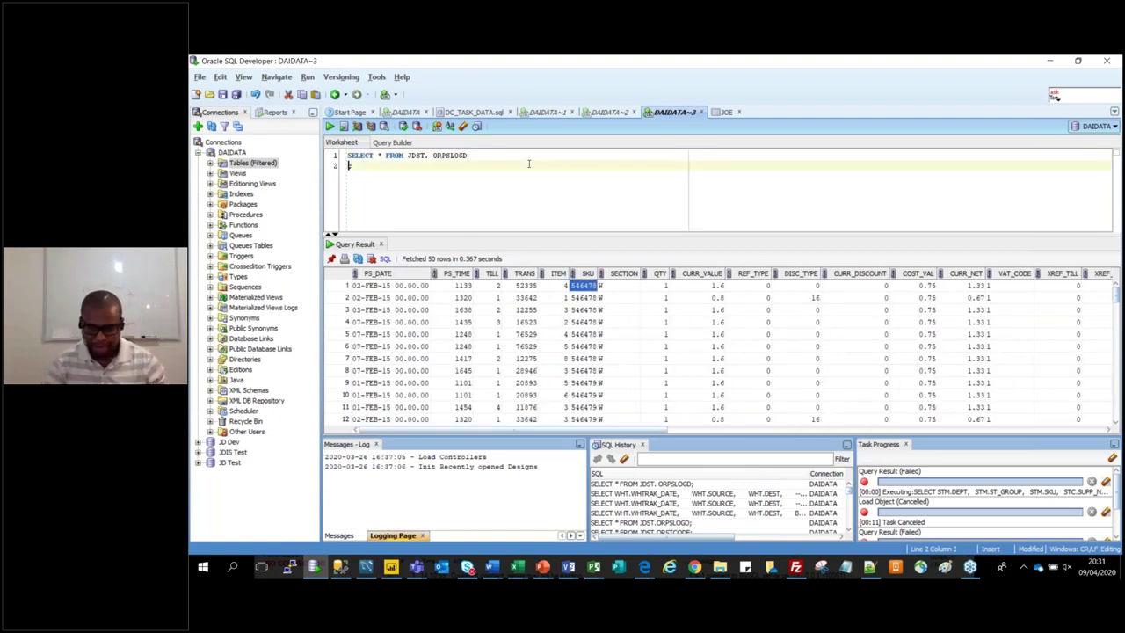
type("u")
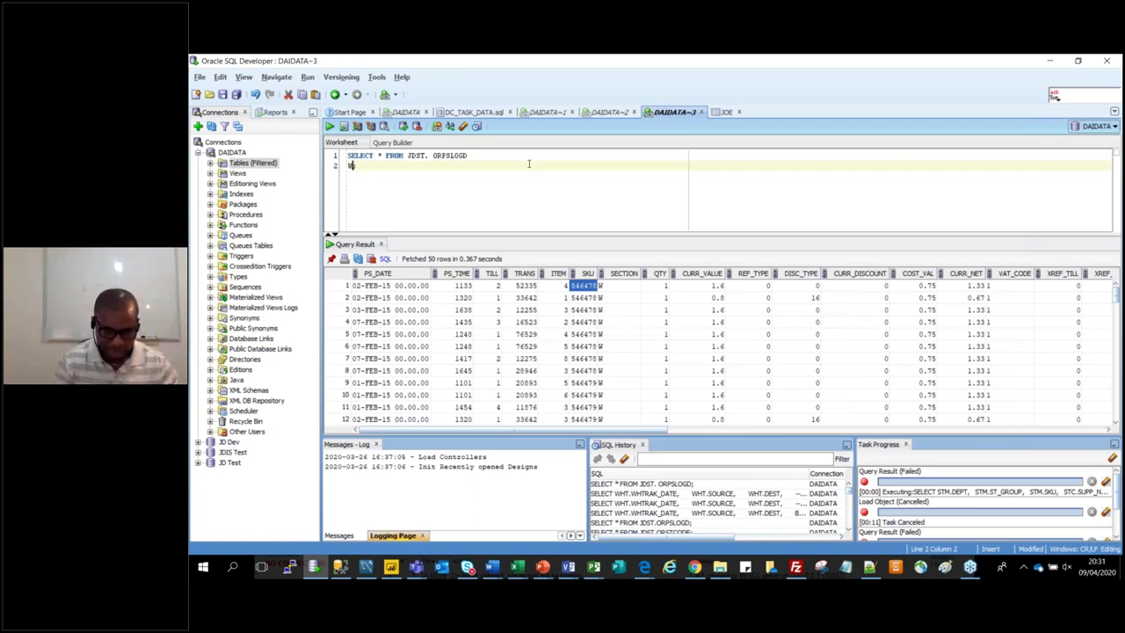
type("HERE SKU = ;")
key("Left")
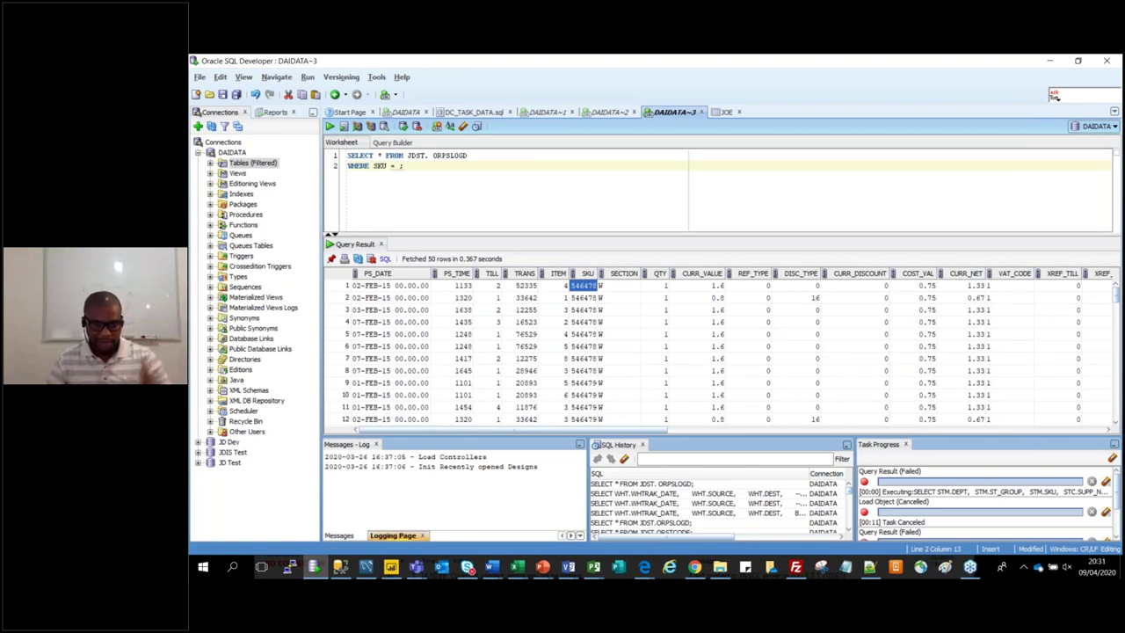
key("ctrl+space")
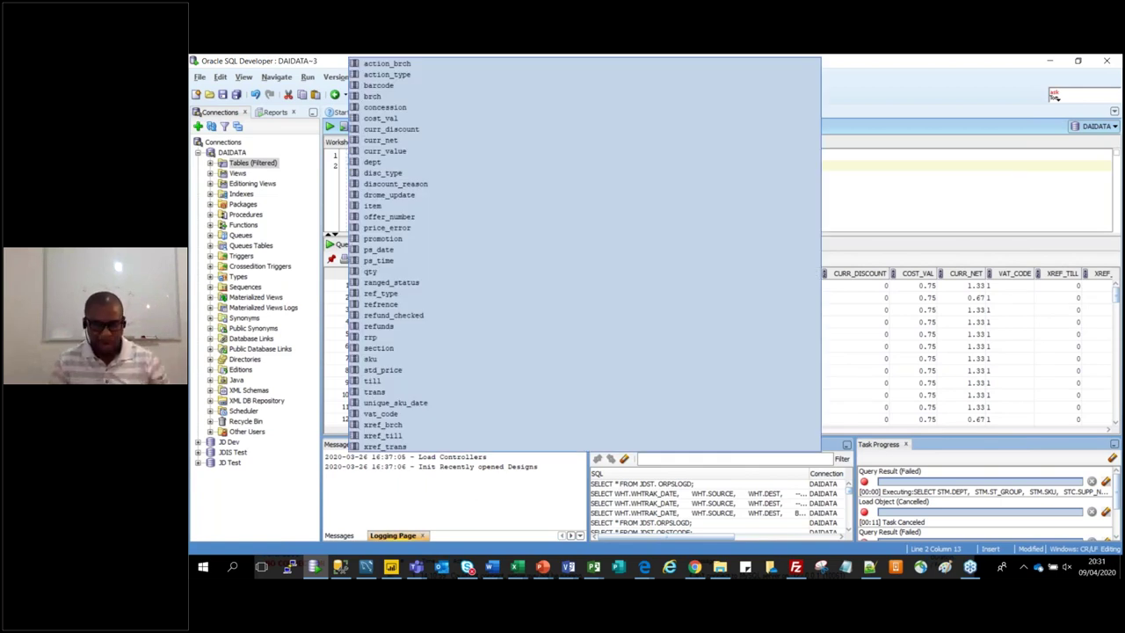
type("546478")
key("ctrl+Return")
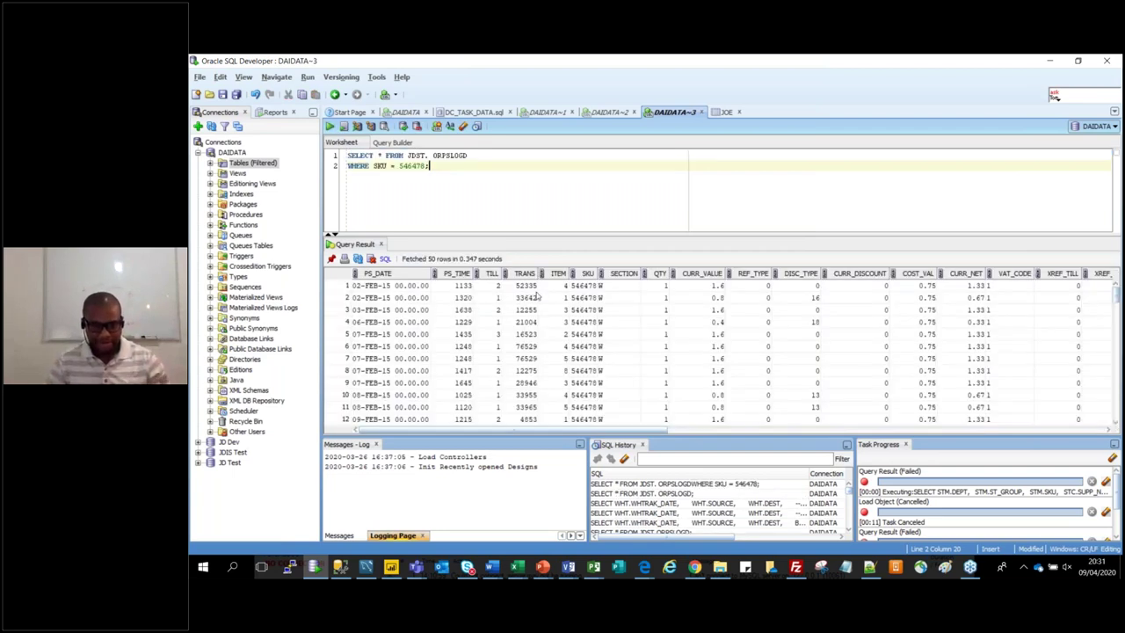
left_click(589, 286)
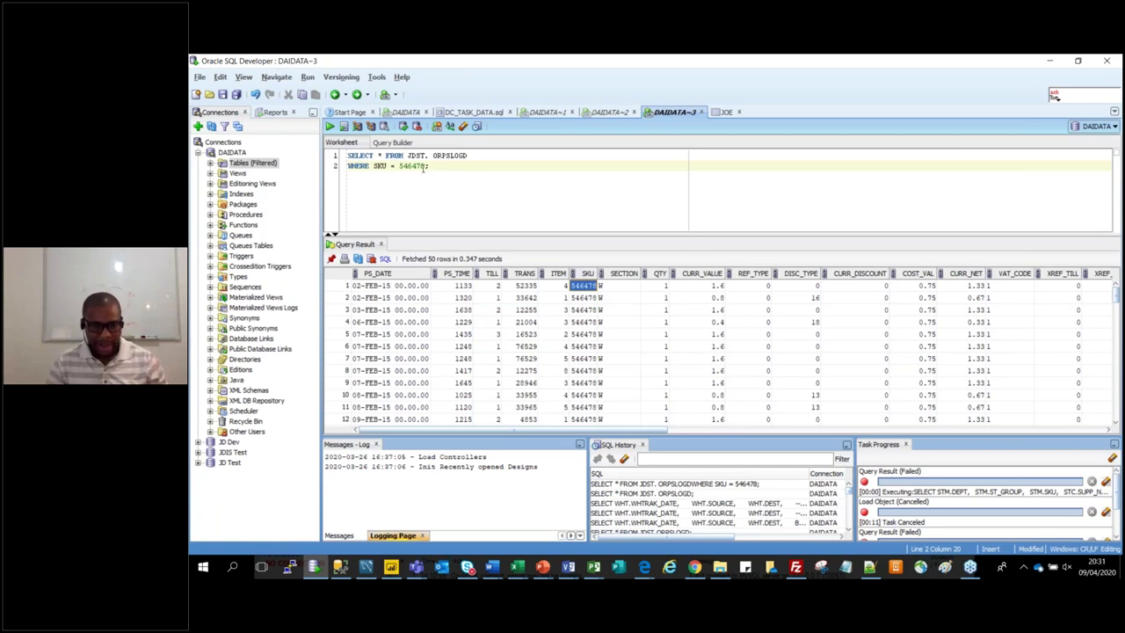
Add a second condition, AND TRANS = 12275, on a third line of the query and execute it
left_click(423, 172)
key("Return")
type("and")
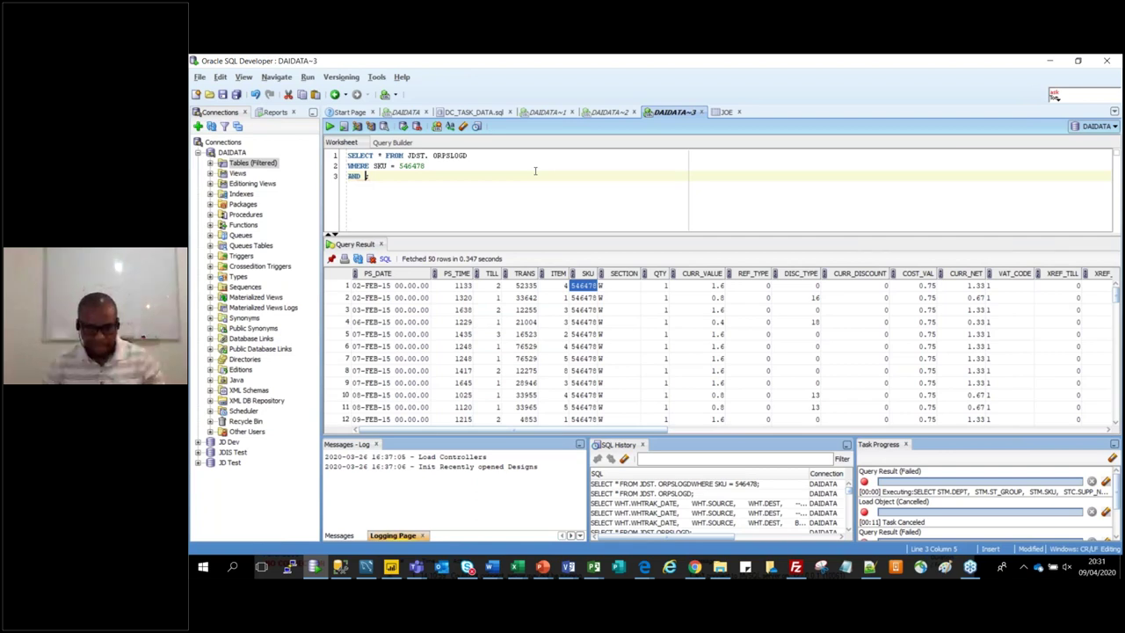
key("ctrl+space")
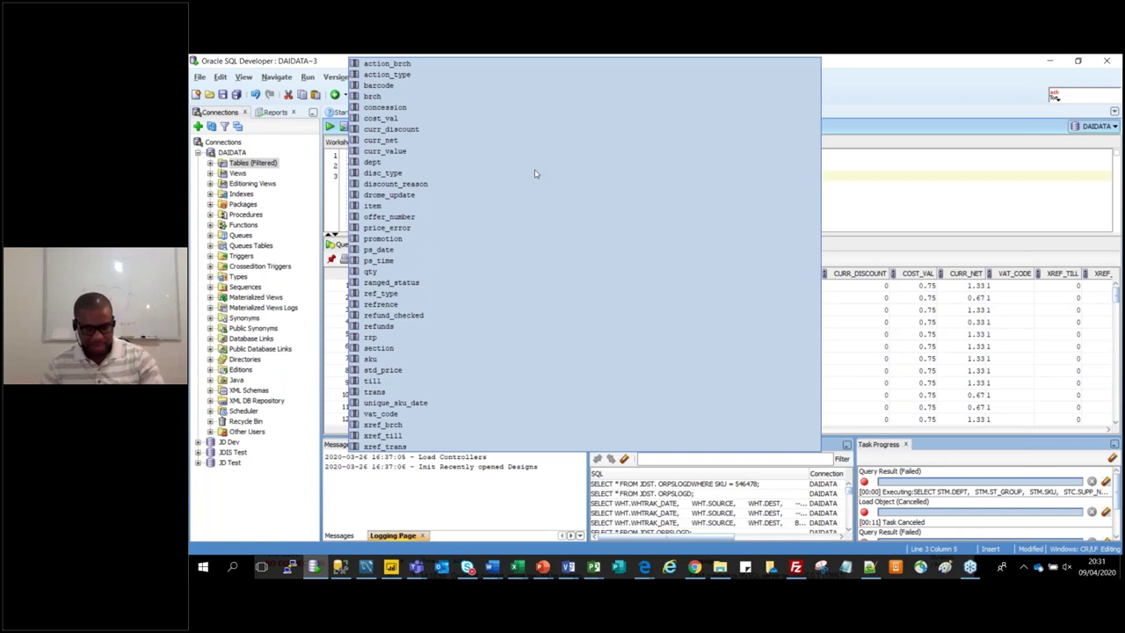
key("Escape")
type("TR")
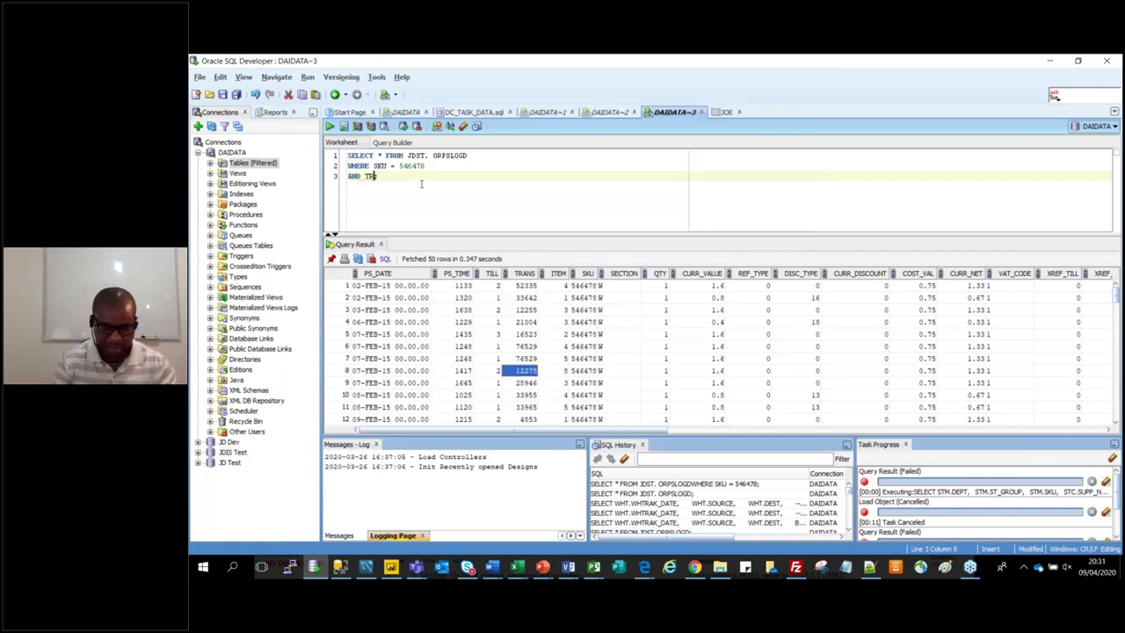
type("ANSD")
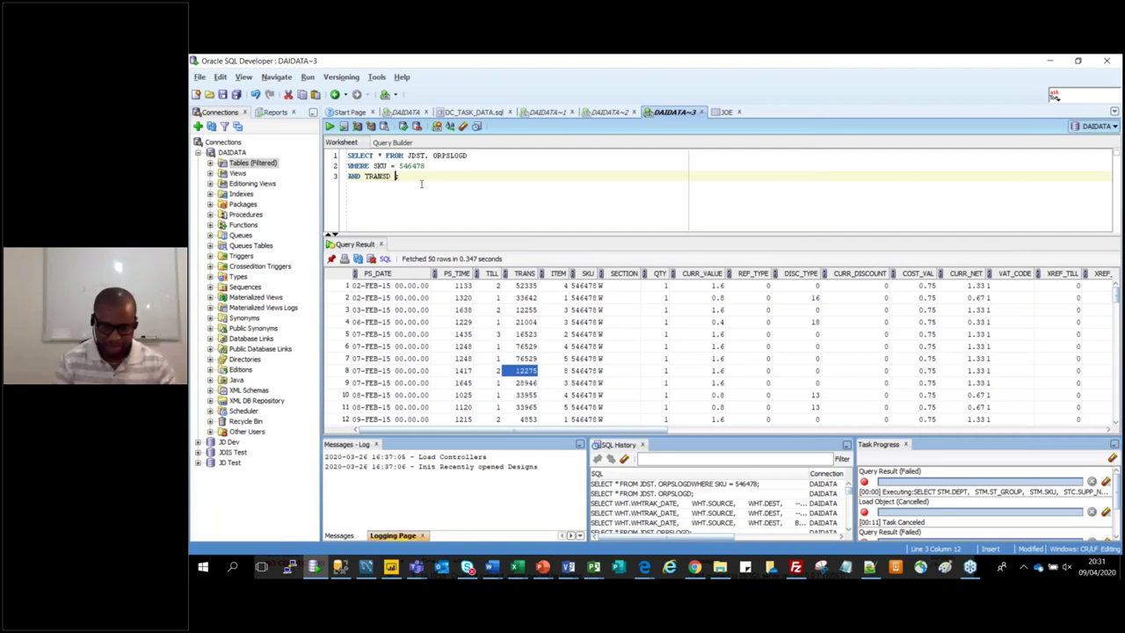
key("BackSpace")
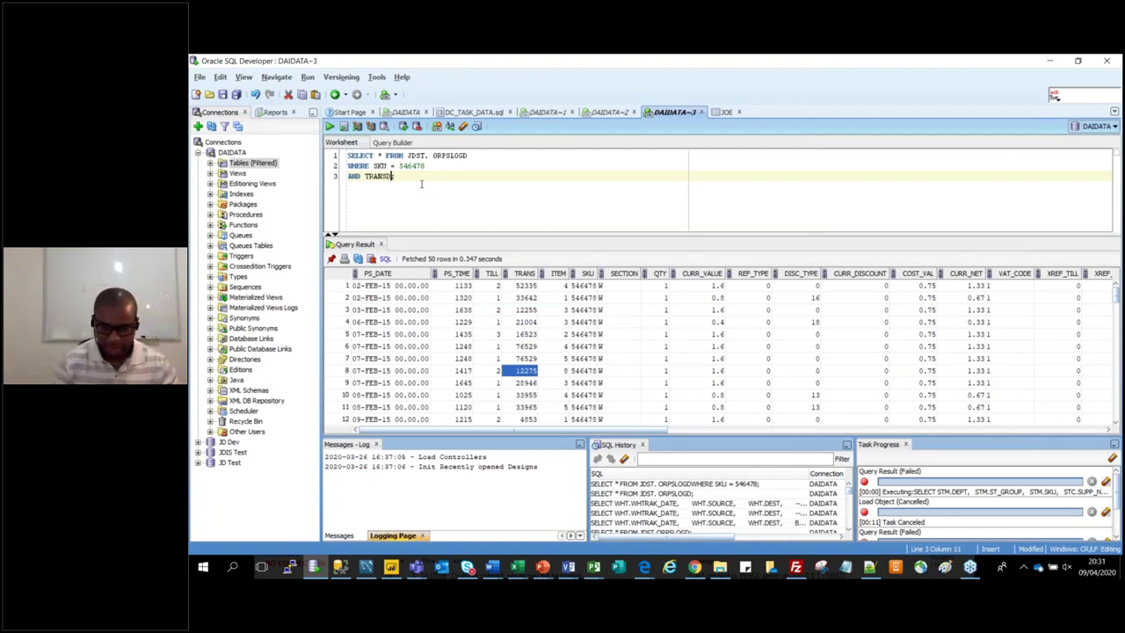
key("BackSpace")
type("= ")
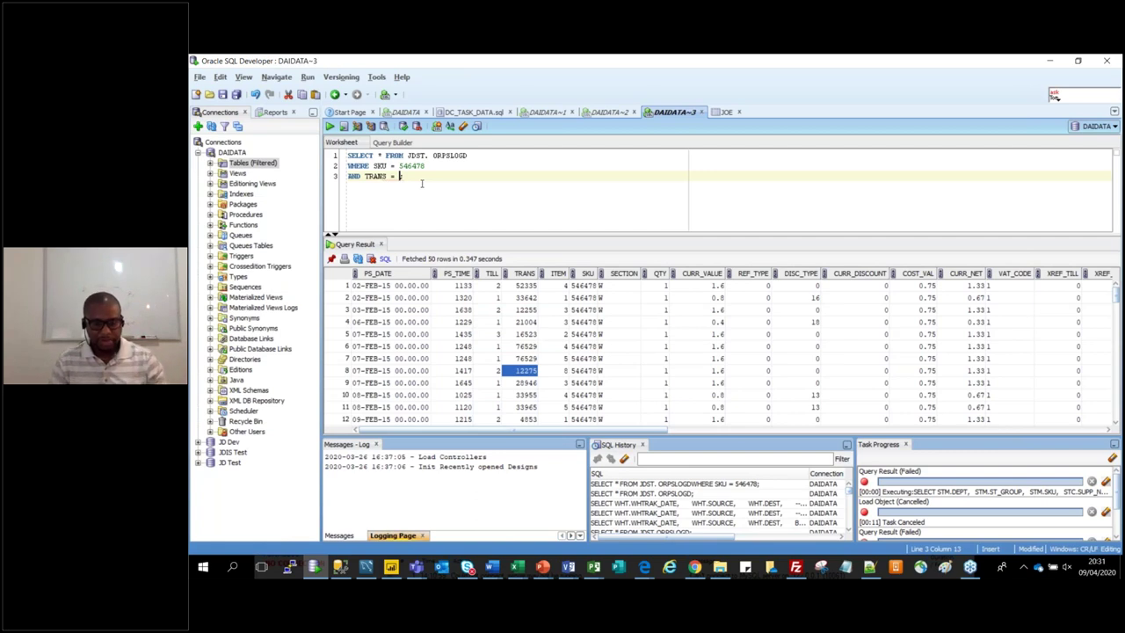
type("12275;")
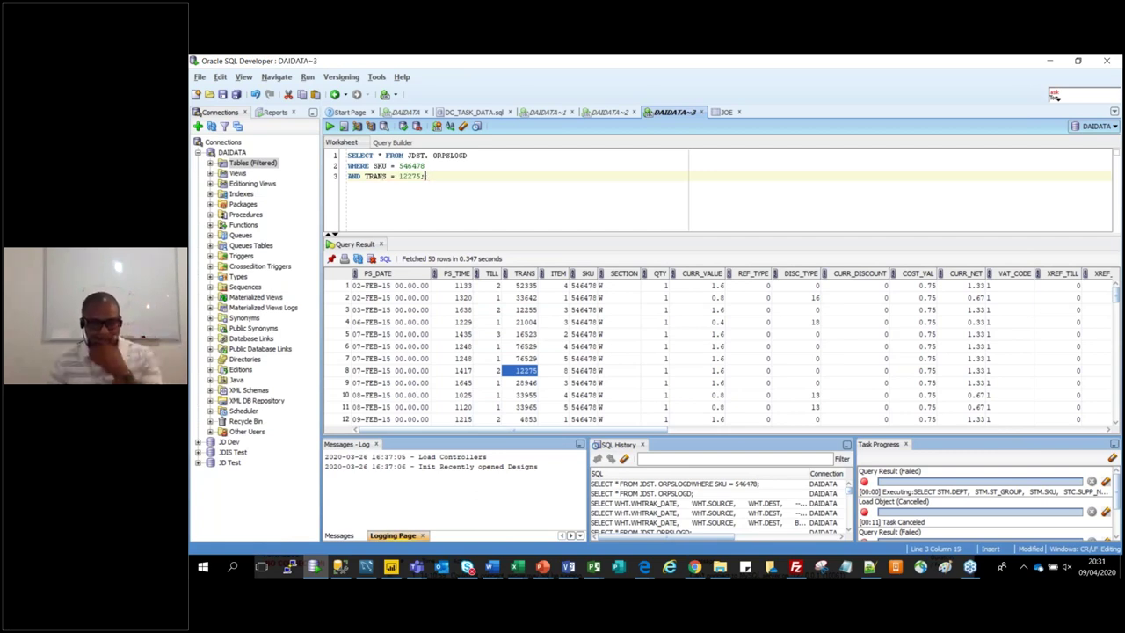
key("ctrl+Return")
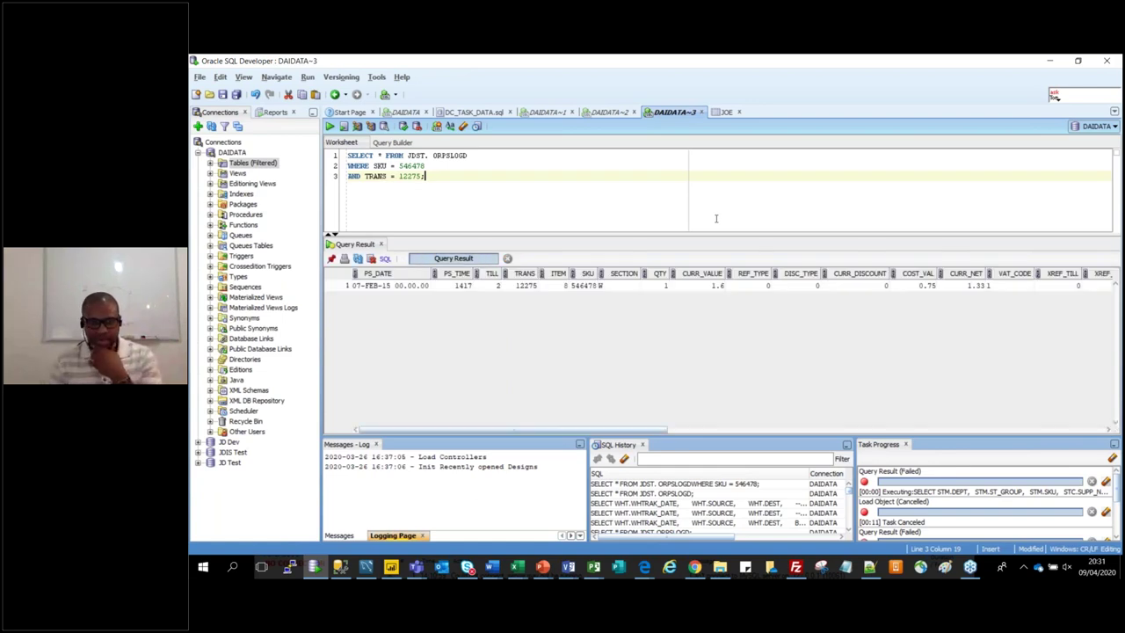
Execute only the first two lines of the query, without the TRANS condition, and look through the returned rows
key("Up")
key("ctrl+shift+Left")
key("ctrl+shift+Left")
key("ctrl+shift+Left")
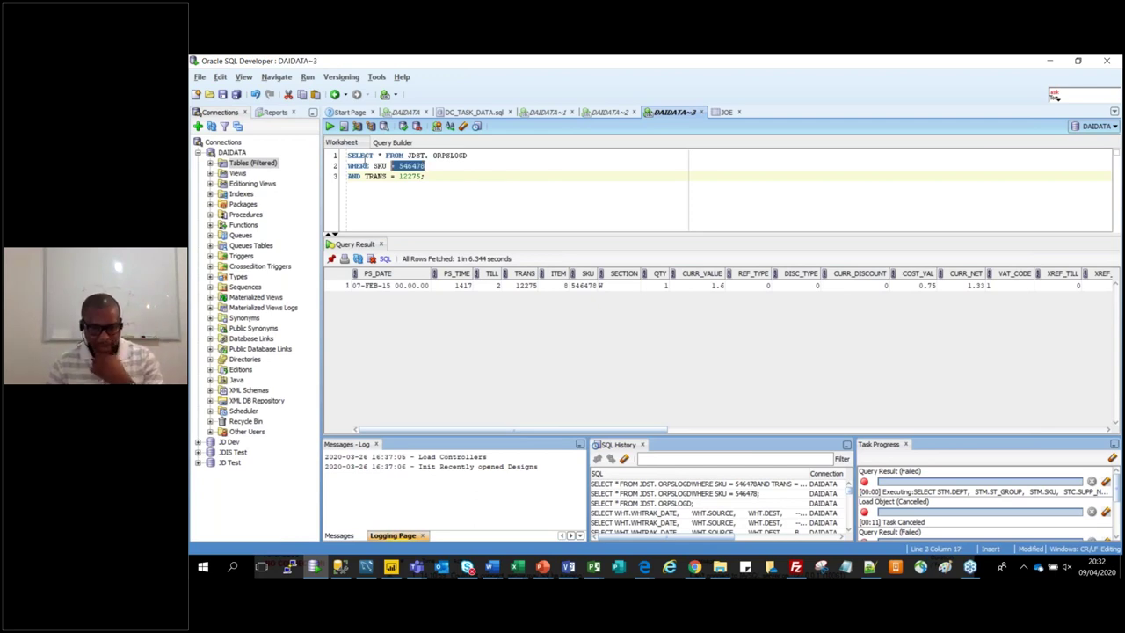
key("ctrl+shift+Home")
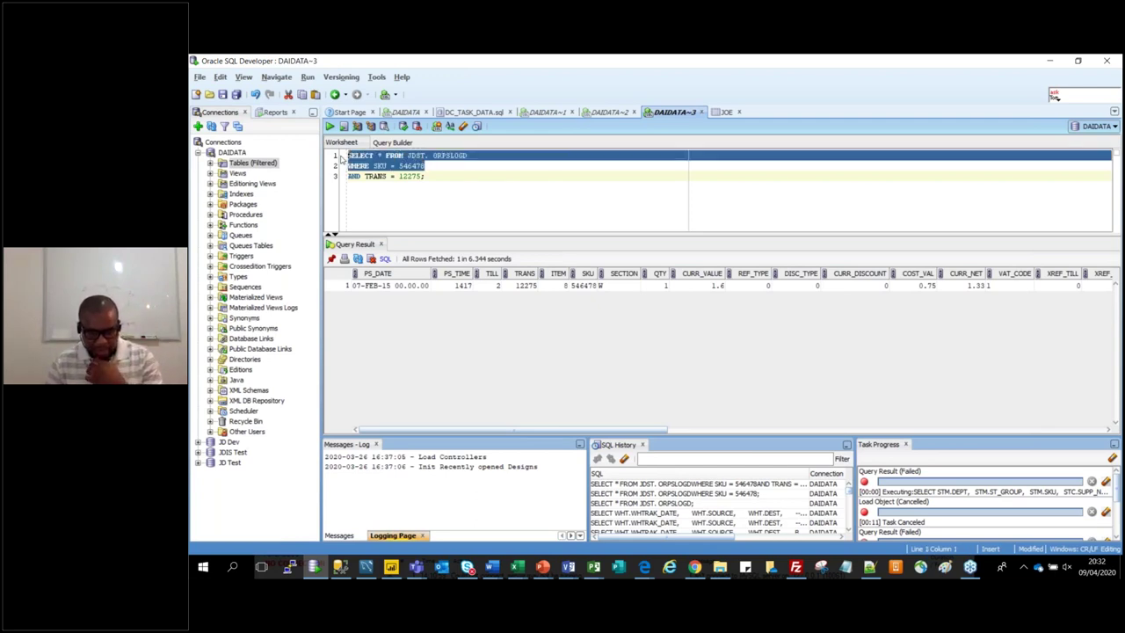
key("ctrl+Return")
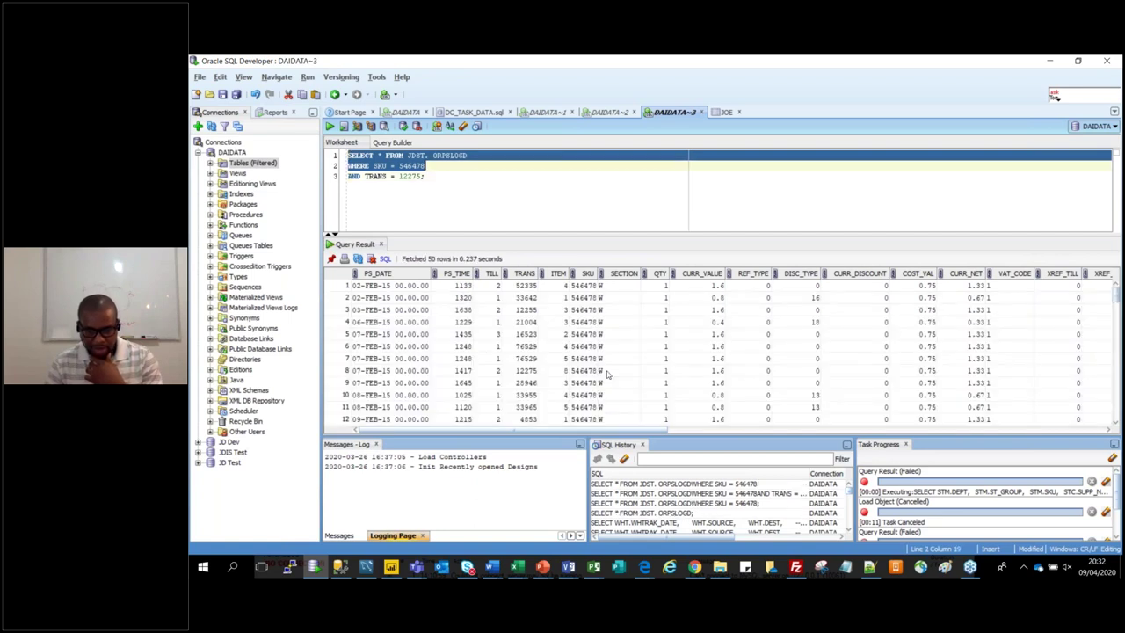
scroll(607, 375, "down", 1)
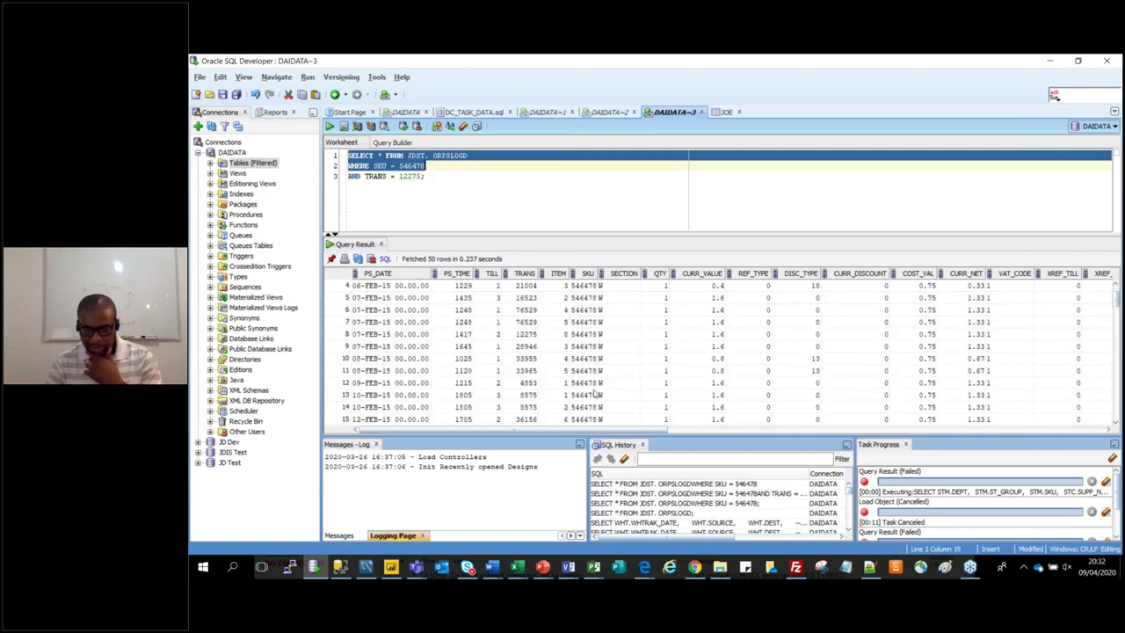
left_click_drag(616, 431, 437, 165)
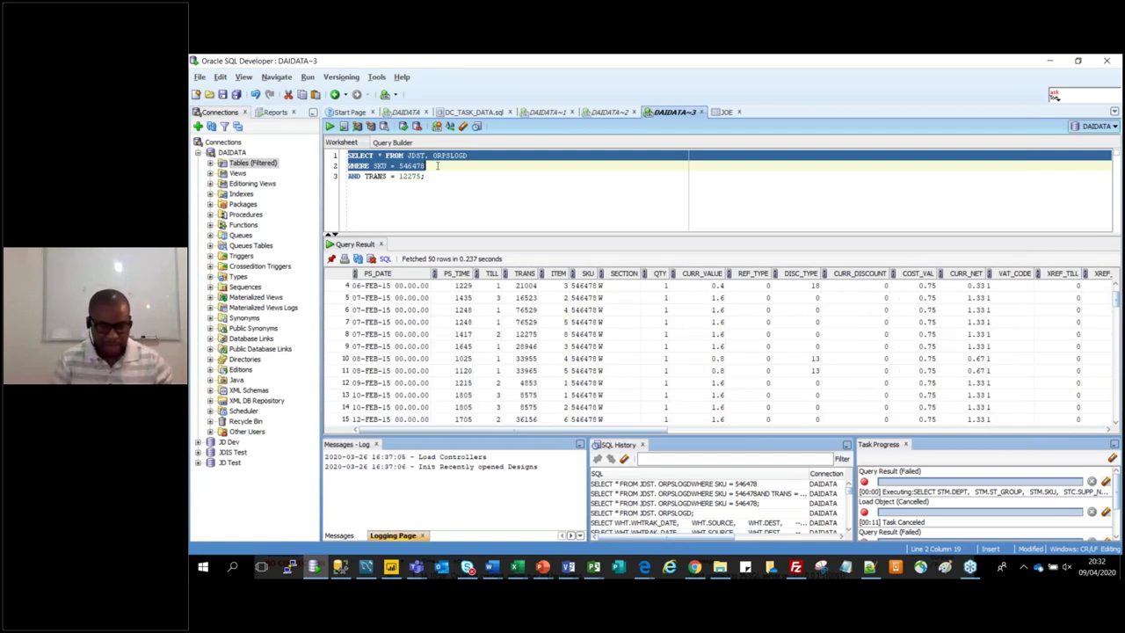
Begin a new AND condition on its own line between the SKU and TRANS conditions
left_click(437, 165)
key("Return")
type("AND")
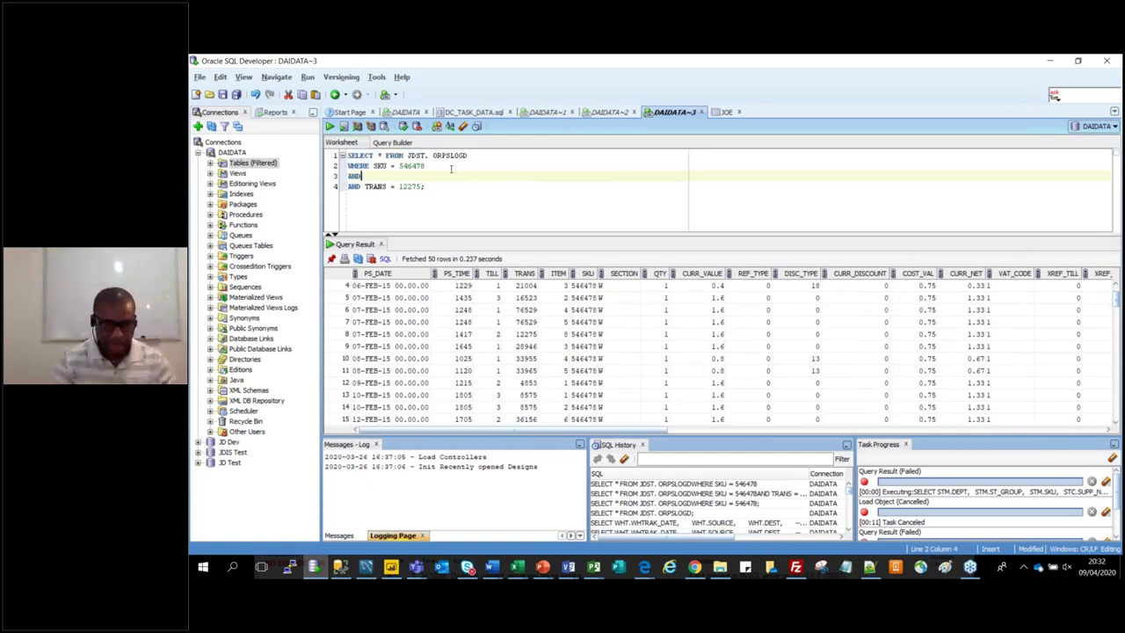
type(" PS")
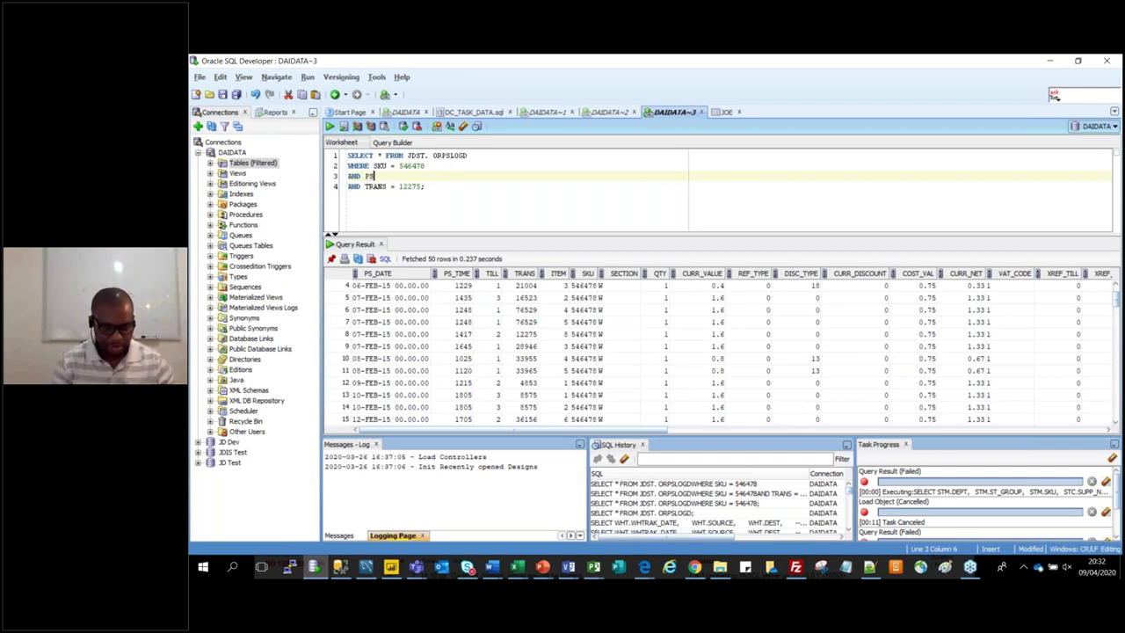
type("_DATE")
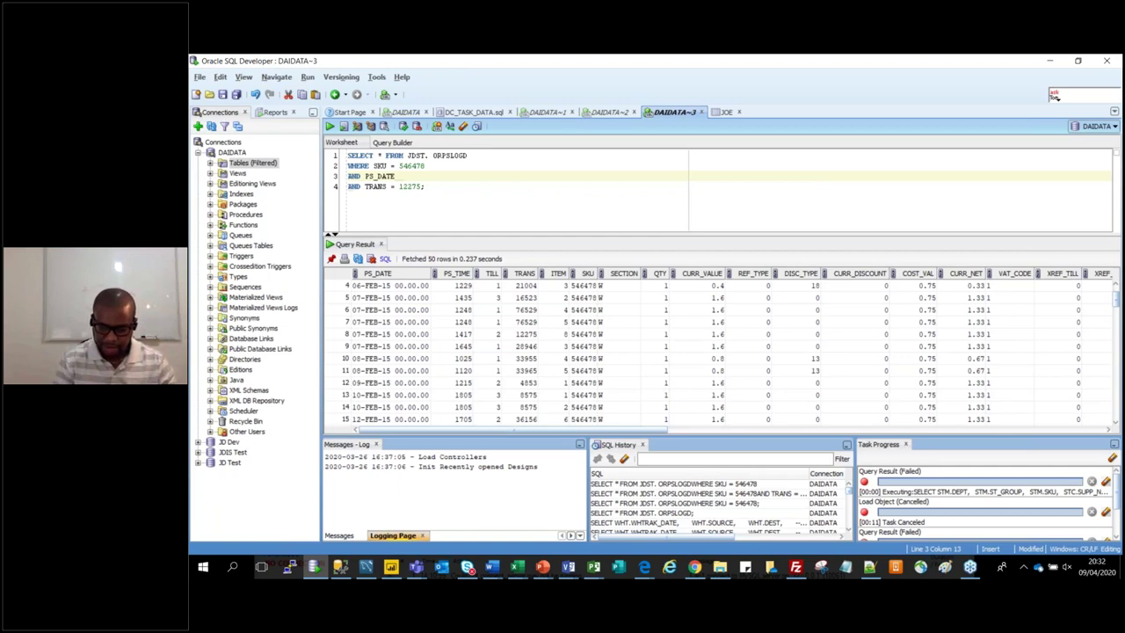
type(">")
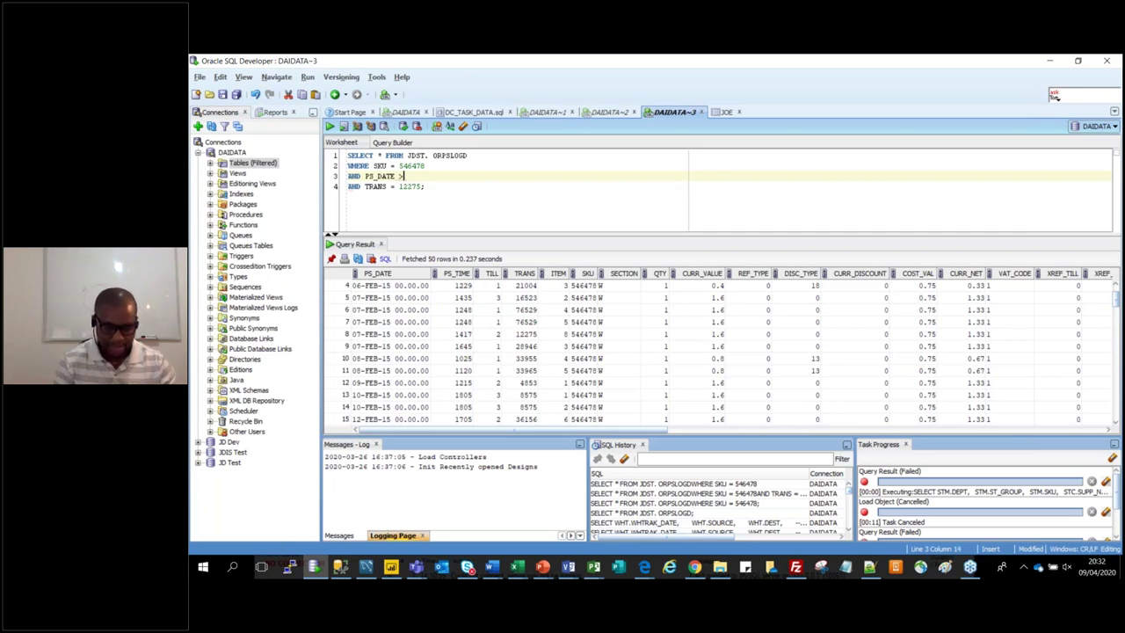
key("ctrl+space")
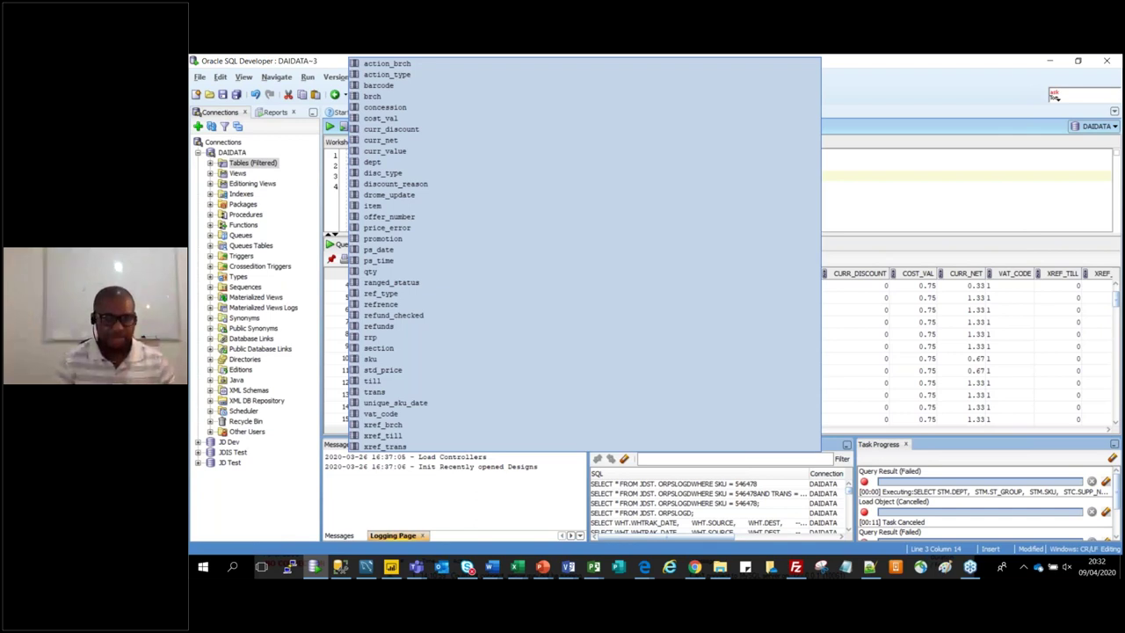
type("SDYSDAT")
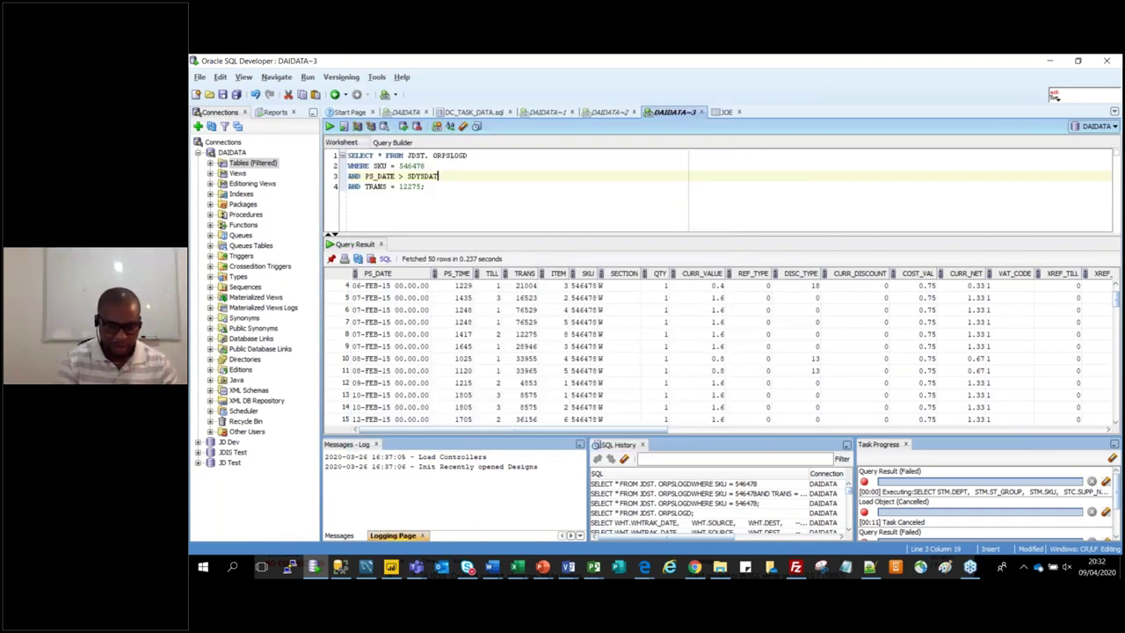
key("BackSpace")
key("BackSpace")
key("BackSpace")
key("BackSpace")
key("BackSpace")
key("BackSpace")
key("BackSpace")
key("BackSpace")
key("BackSpace")
key("BackSpace")
key("BackSpace")
key("BackSpace")
key("BackSpace")
key("BackSpace")
key("BackSpace")
key("BackSpace")
key("BackSpace")
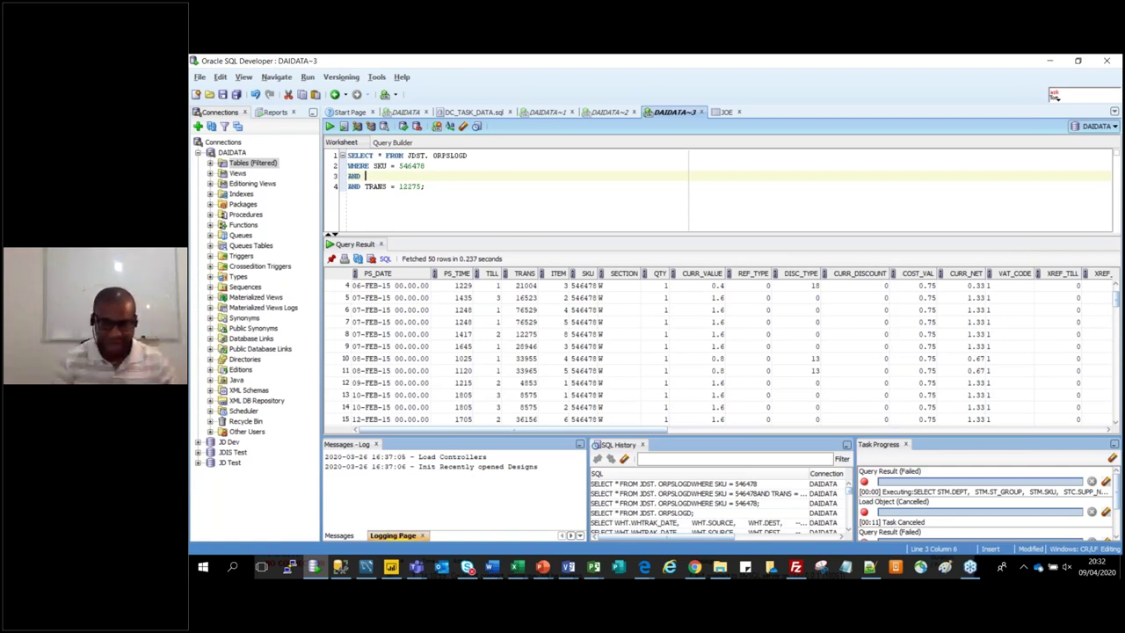
Complete the new AND condition as TRUNC(PS_DATE) > TRUNC(SYSDATE) - 5
type("TRUNC")
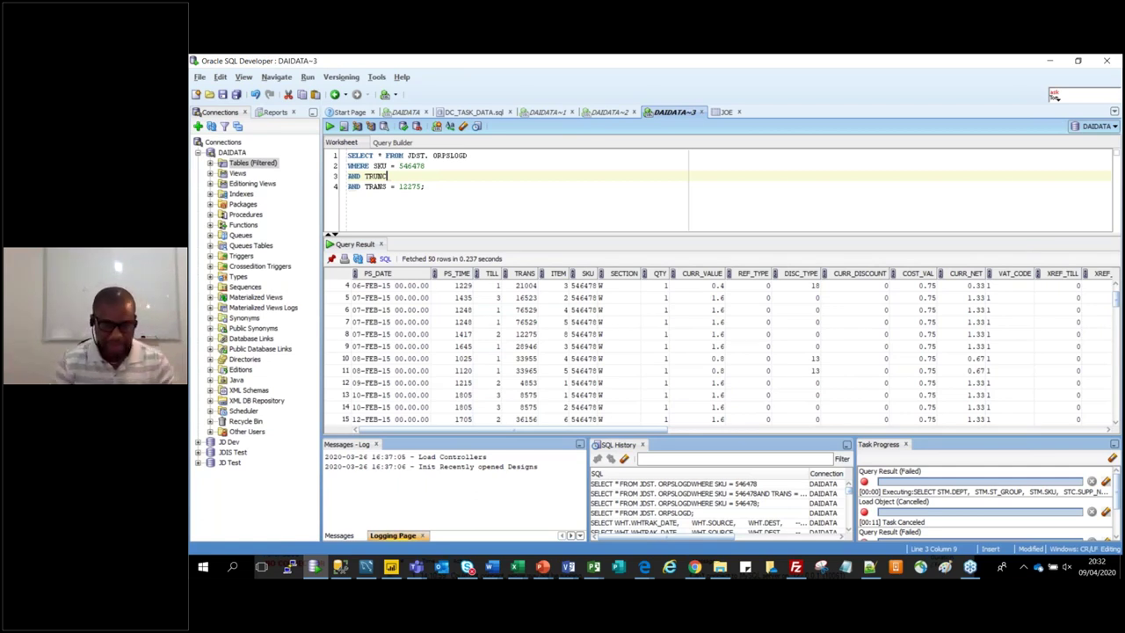
type("(")
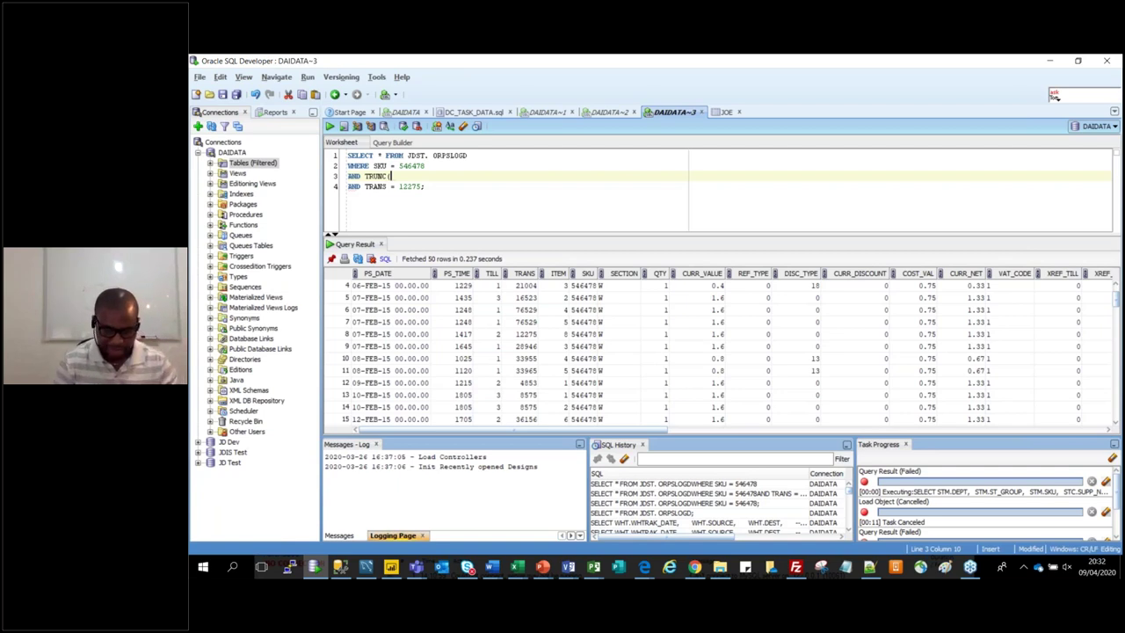
type("PS_DATE")
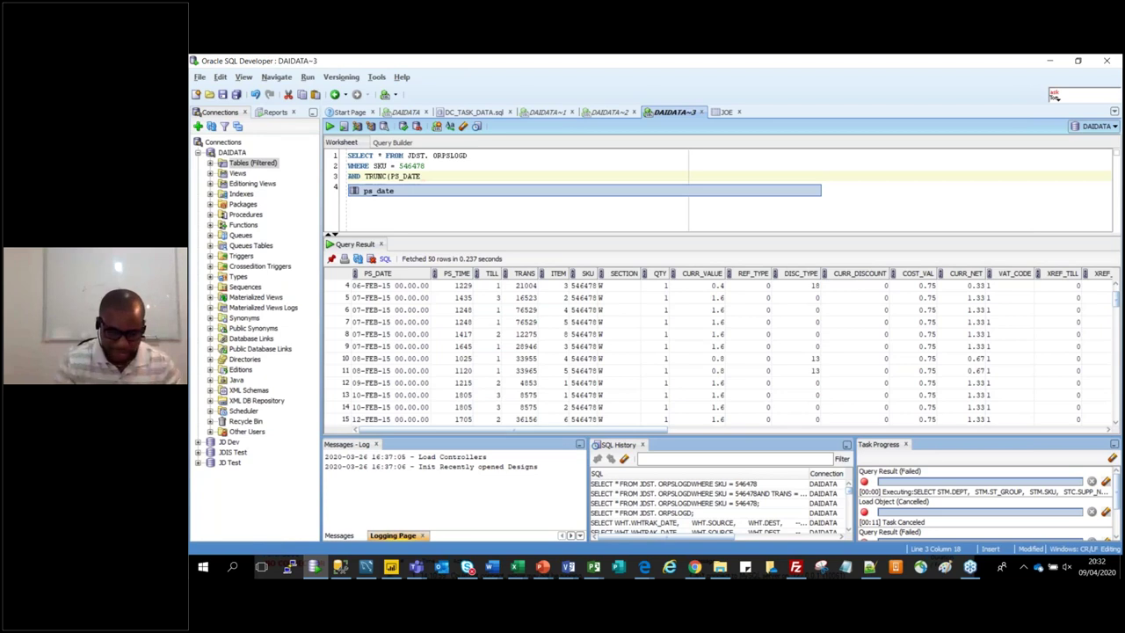
type(") > ")
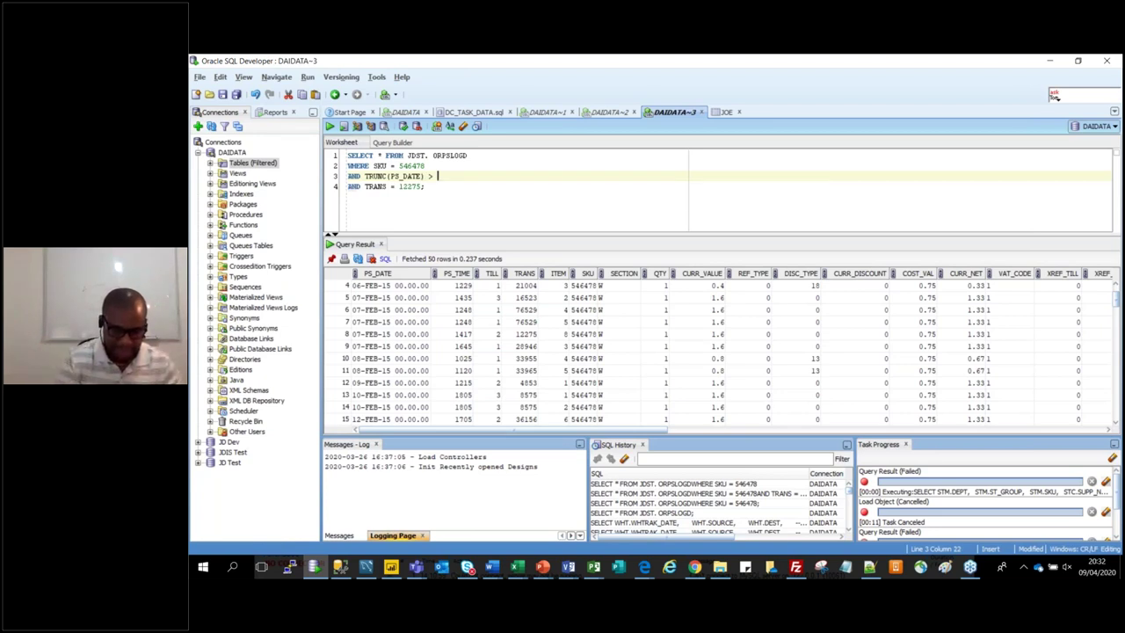
type("TRUNC(SYSDATE) - 5")
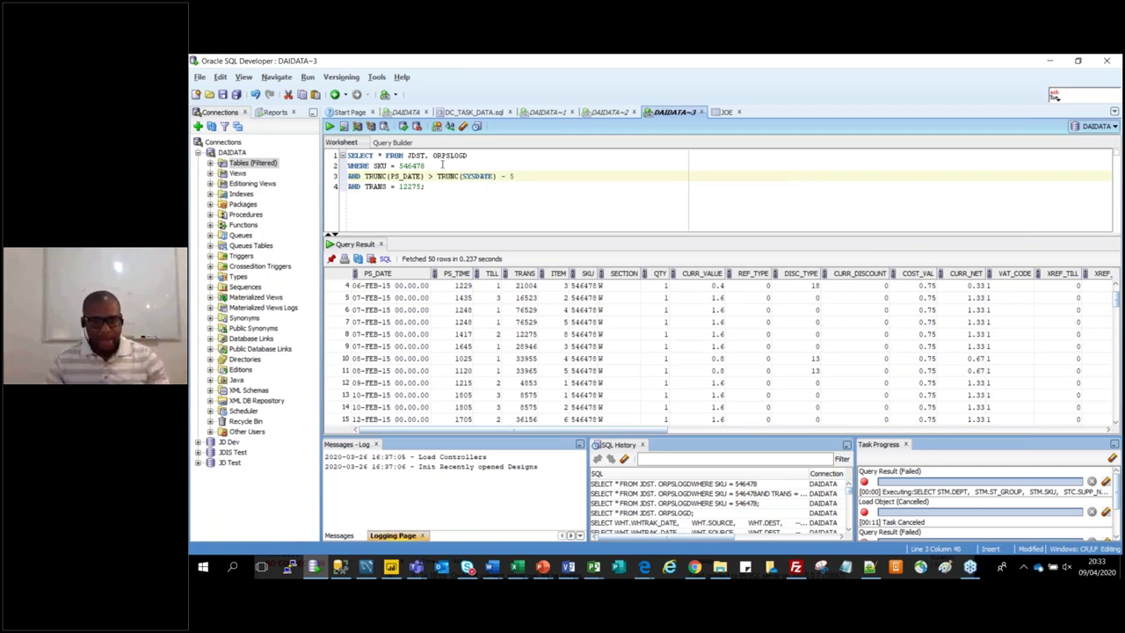
Execute the ORPSLOGD query with the PS_DATE condition limited to the last 5 days
left_click(432, 167)
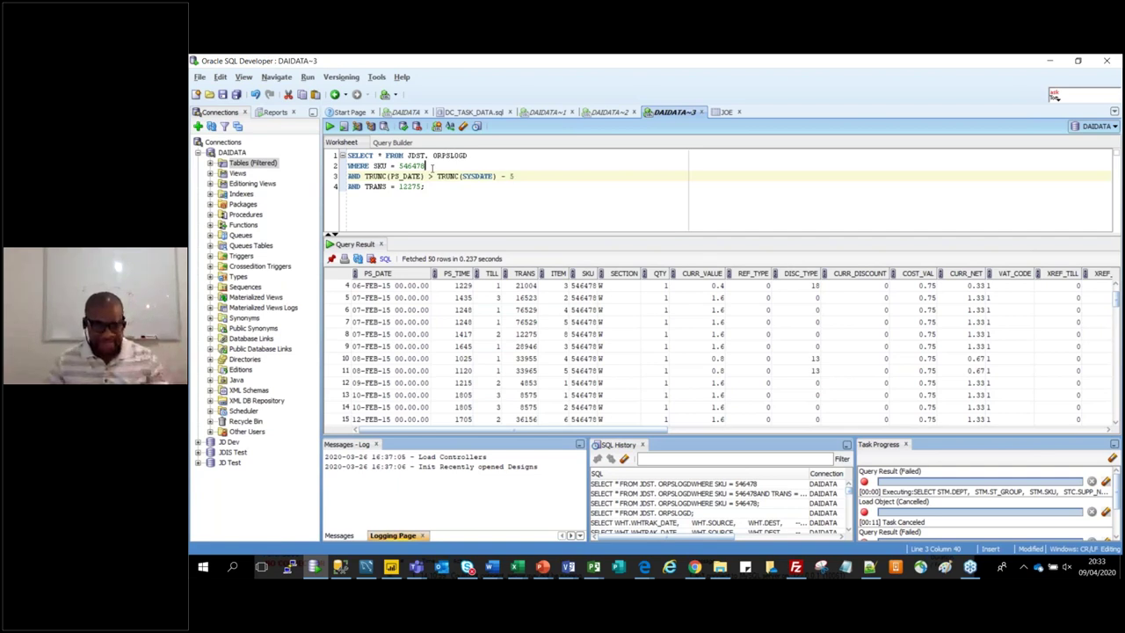
left_click(432, 167)
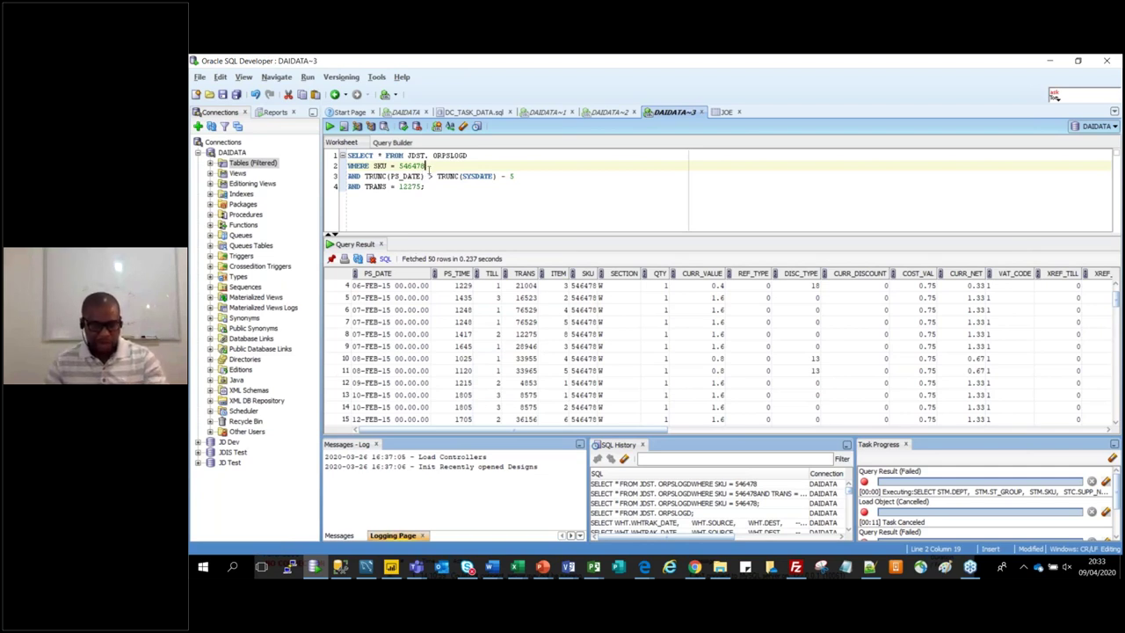
left_click(520, 176)
double_click(512, 176)
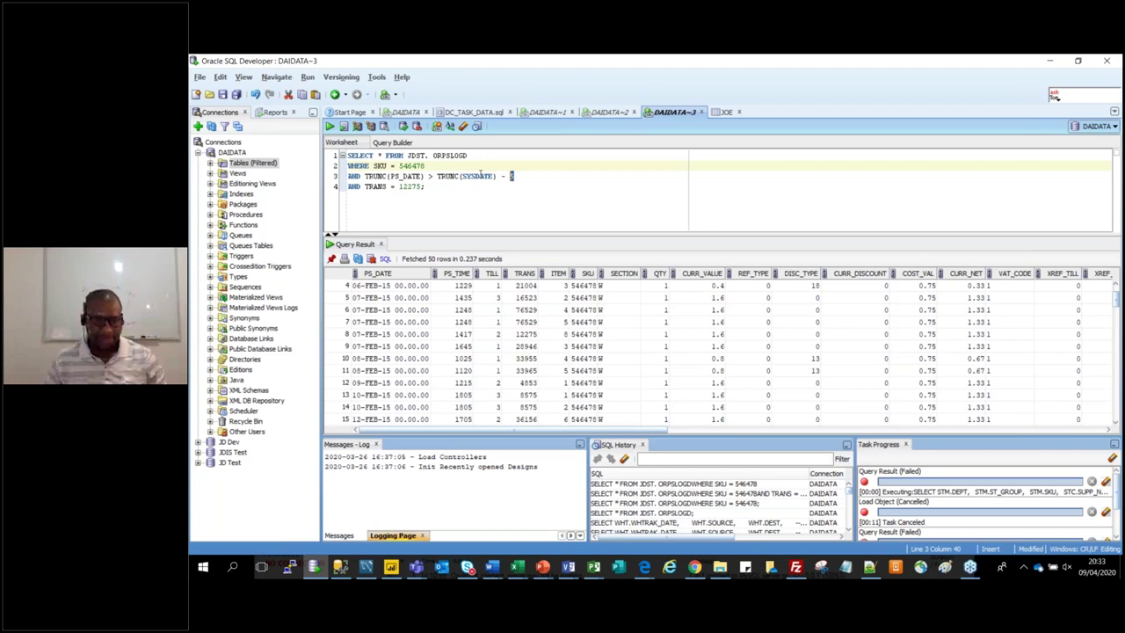
left_click_drag(514, 176, 354, 165)
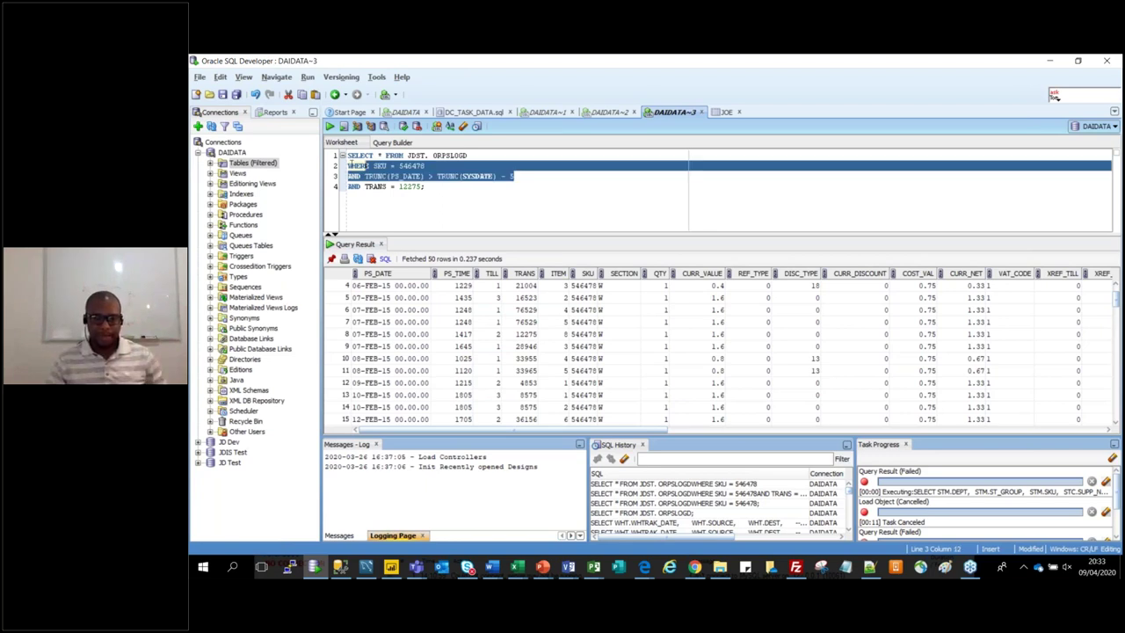
left_click(520, 176)
key("ctrl+Return")
Set the number subtracted from TRUNC(SYSDATE) to 10 and execute the query again
key("BackSpace")
type("10")
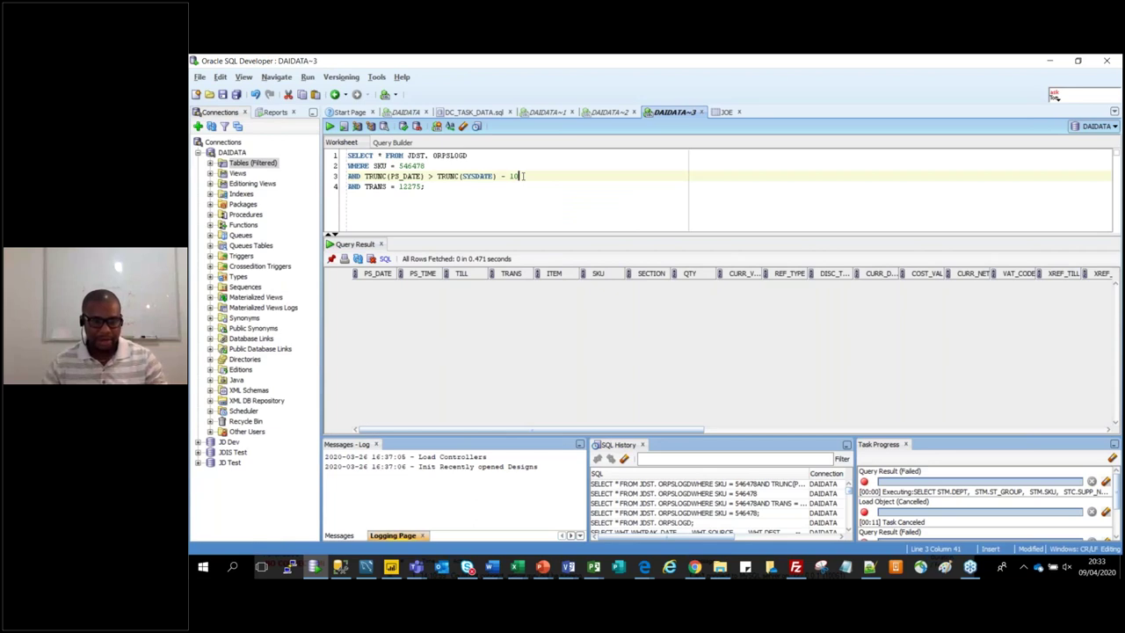
left_click_drag(521, 176, 352, 155)
left_click(523, 200)
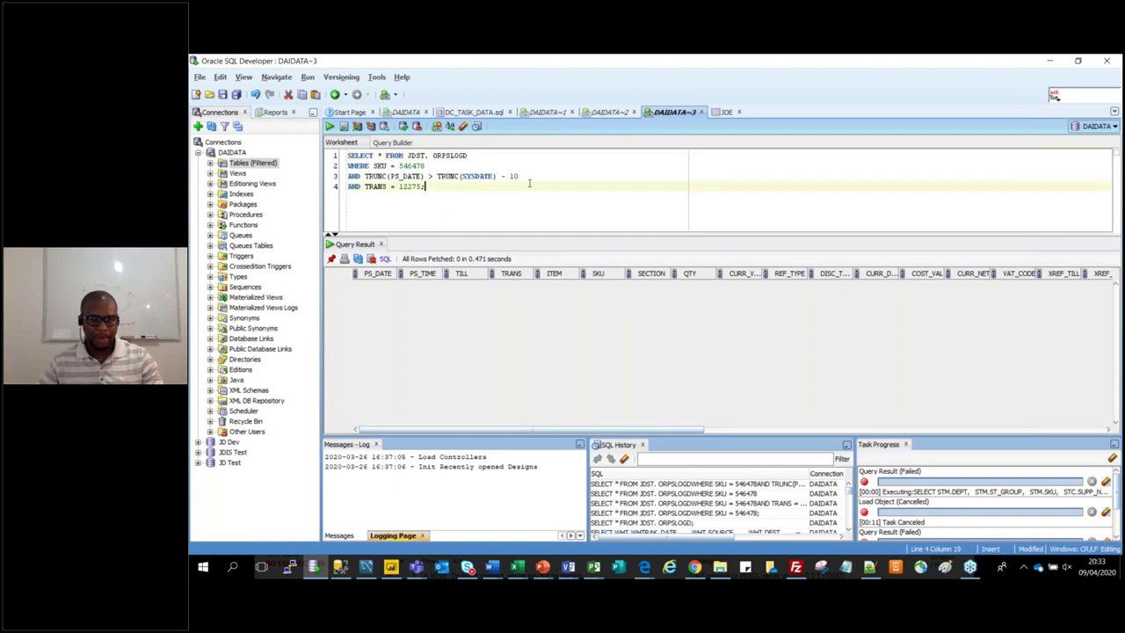
left_click_drag(530, 183, 337, 144)
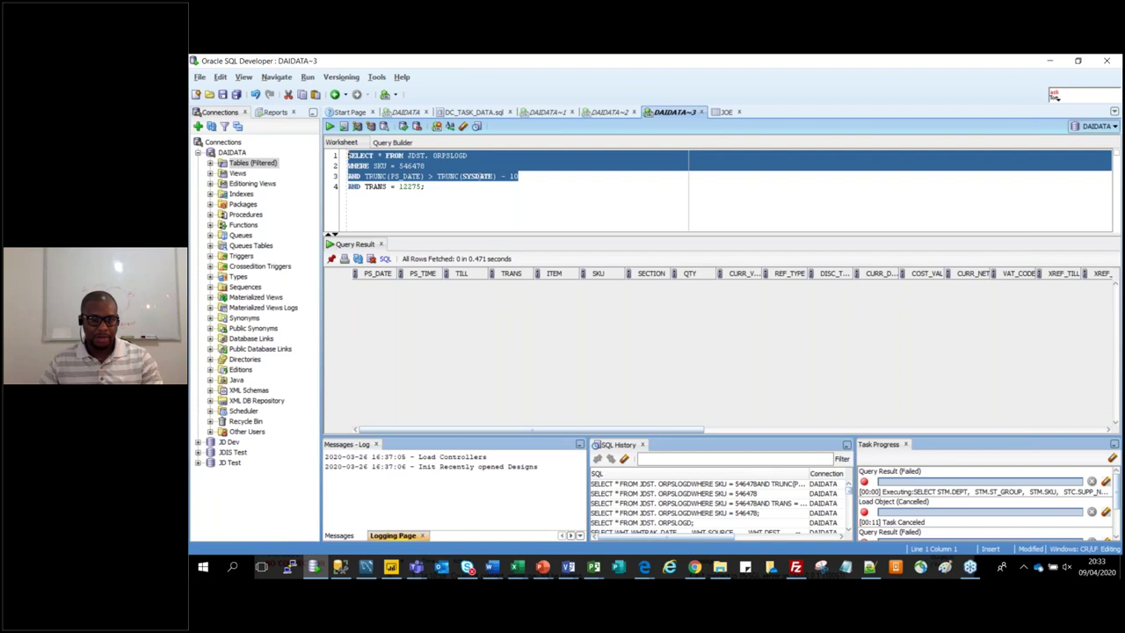
left_click(500, 185, "shift")
key("ctrl+Return")
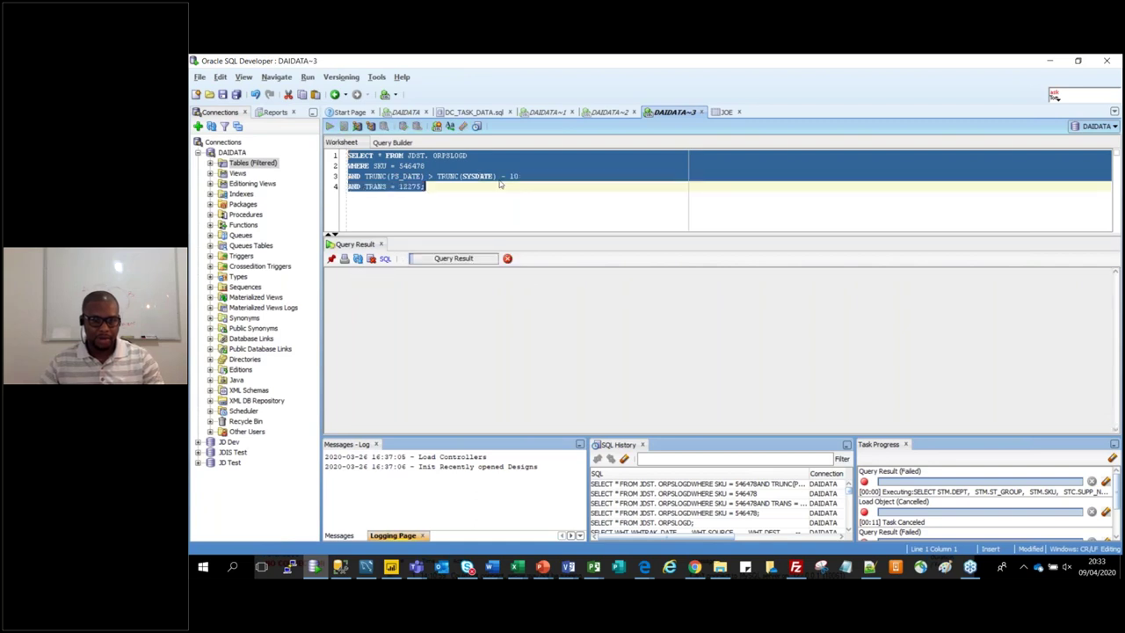
key("shift+Up")
key("shift+End")
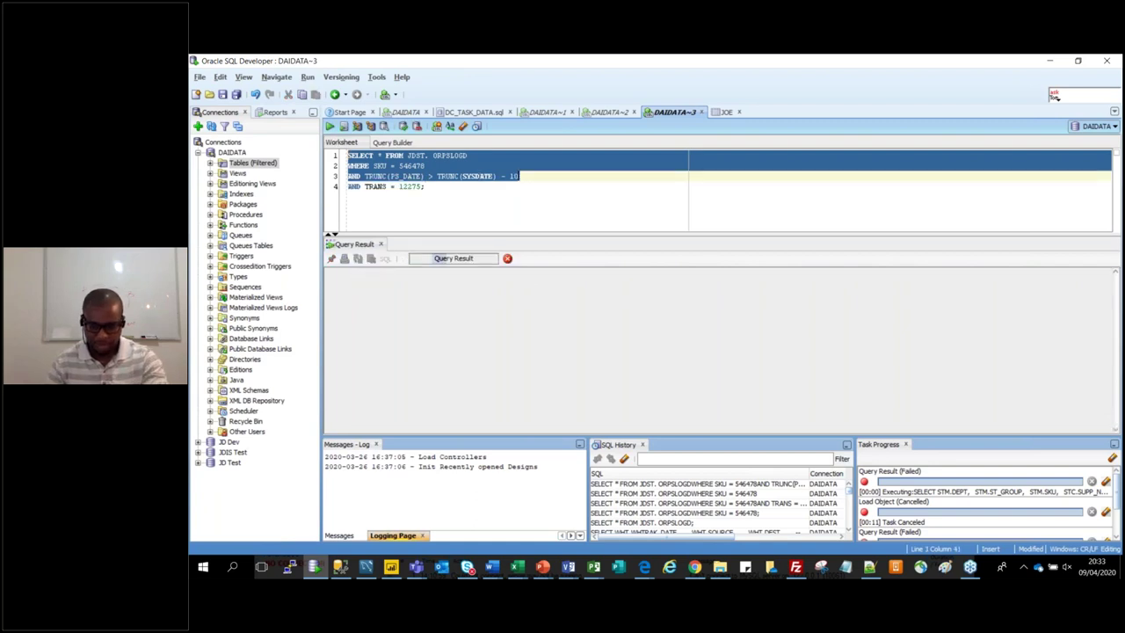
Change the PS_DATE comparison operator to >= and rerun the query
left_click(434, 176)
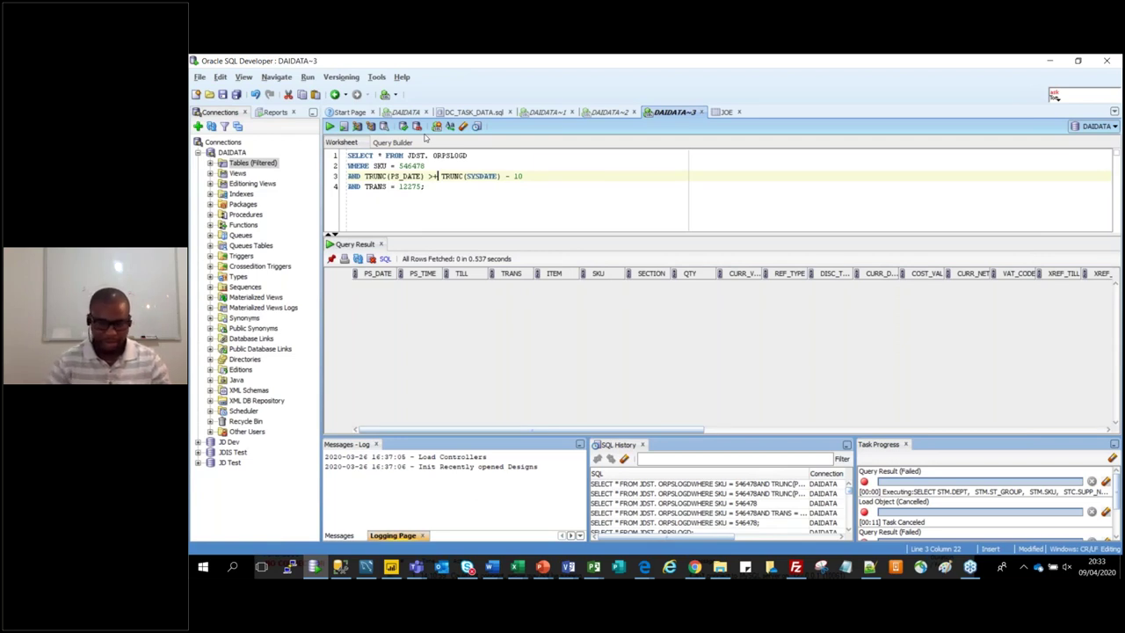
key("ctrl+space")
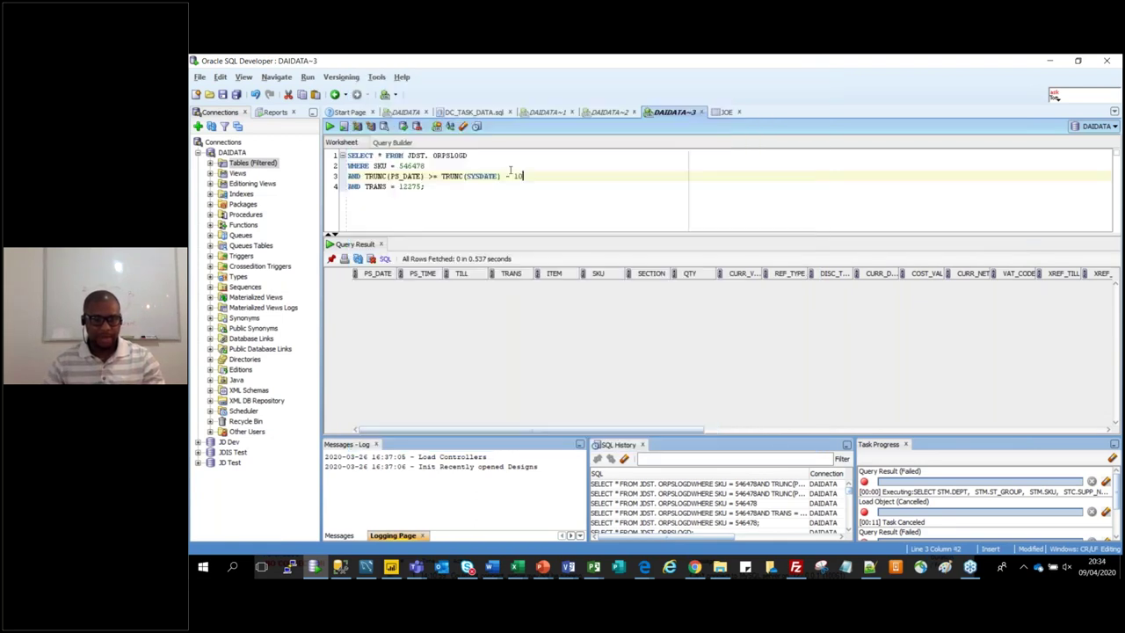
key("ctrl+a")
key("ctrl+Return")
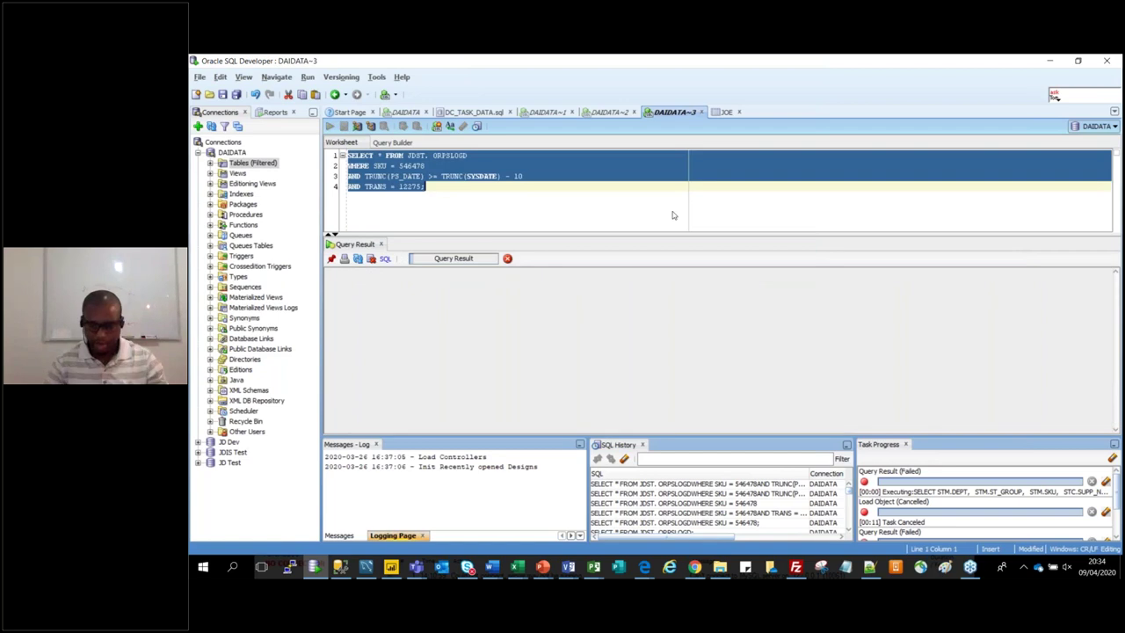
left_click(524, 176, "shift")
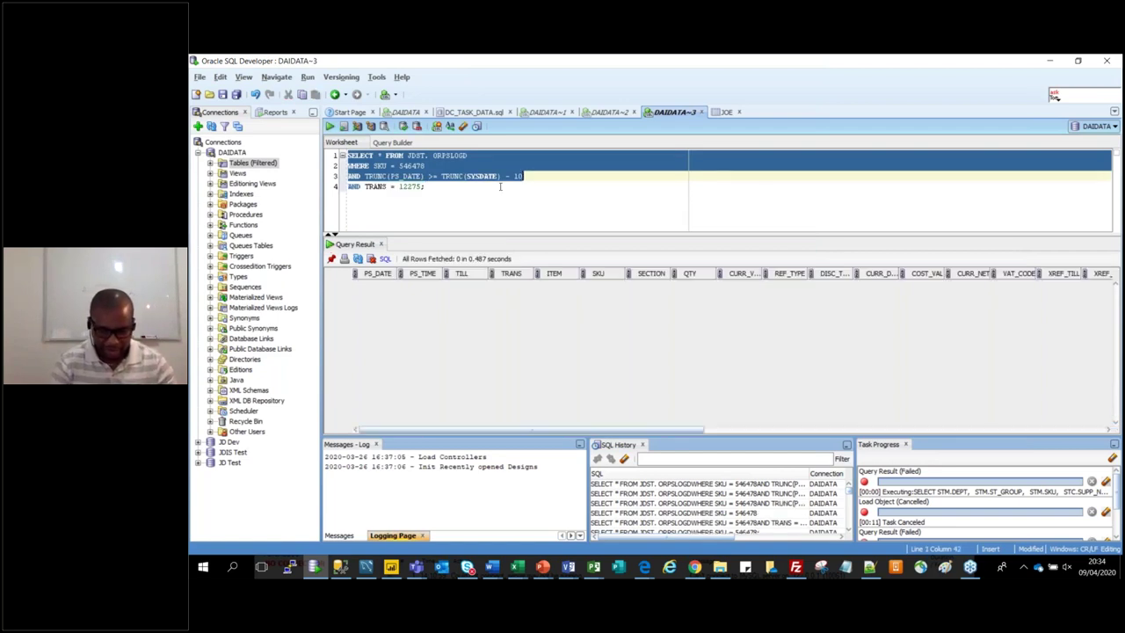
Set the number subtracted from TRUNC(SYSDATE) to 30 and execute only the first three lines of the query
left_click(537, 176)
key("BackSpace")
key("BackSpace")
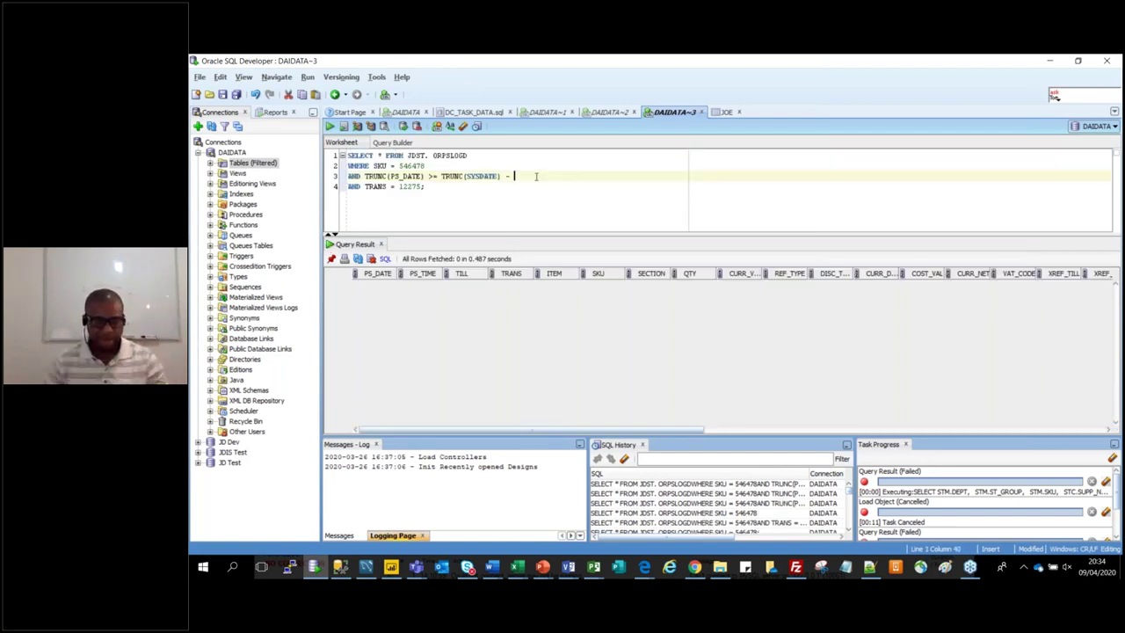
type("30")
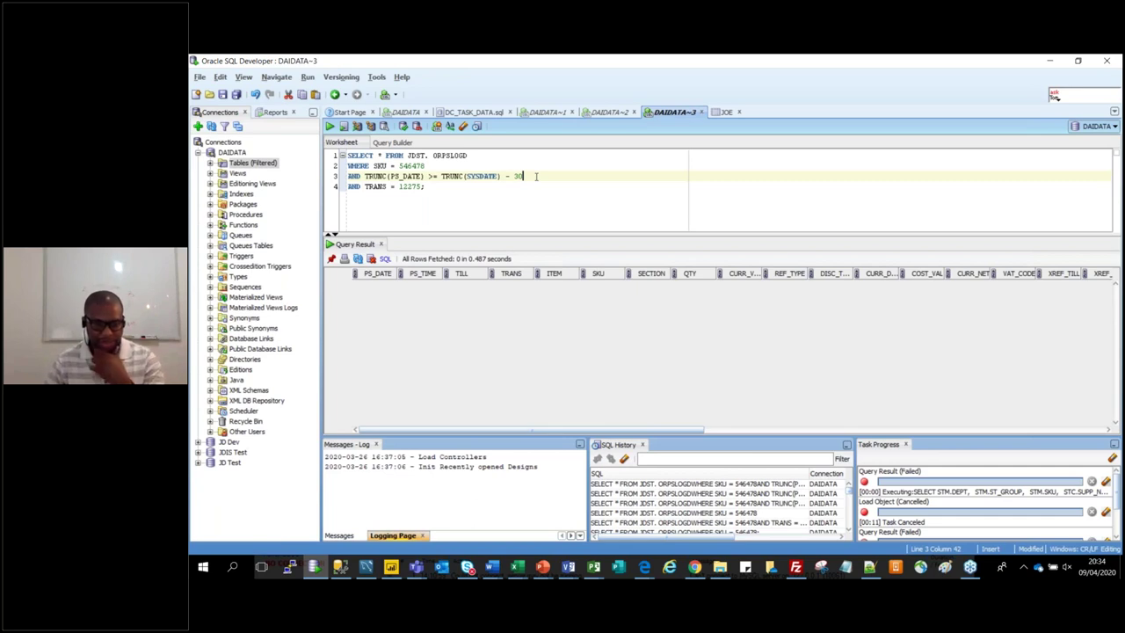
left_click_drag(537, 176, 337, 143)
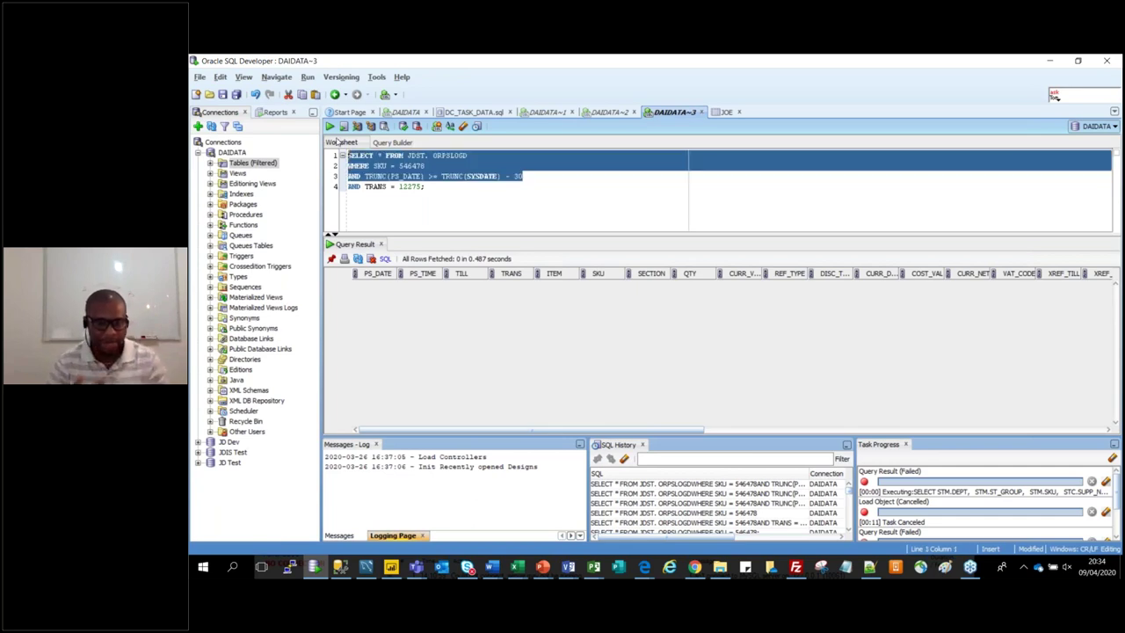
key("ctrl+Return")
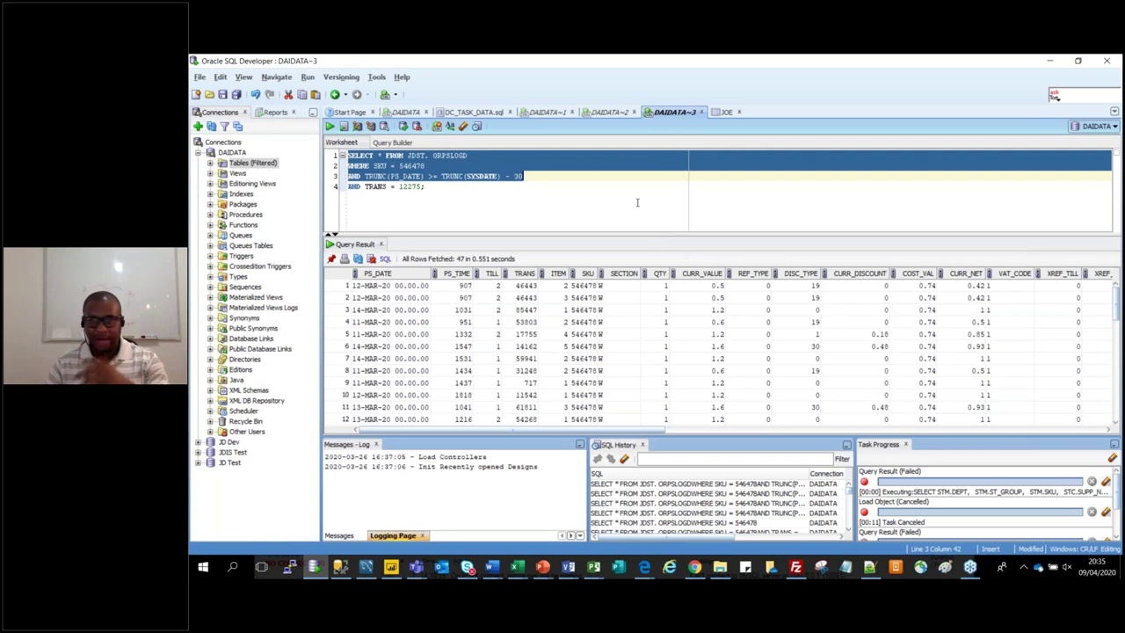
Add ORDER BY 1 on a new line directly after the PS_DATE condition
left_click(554, 174)
left_click(552, 173)
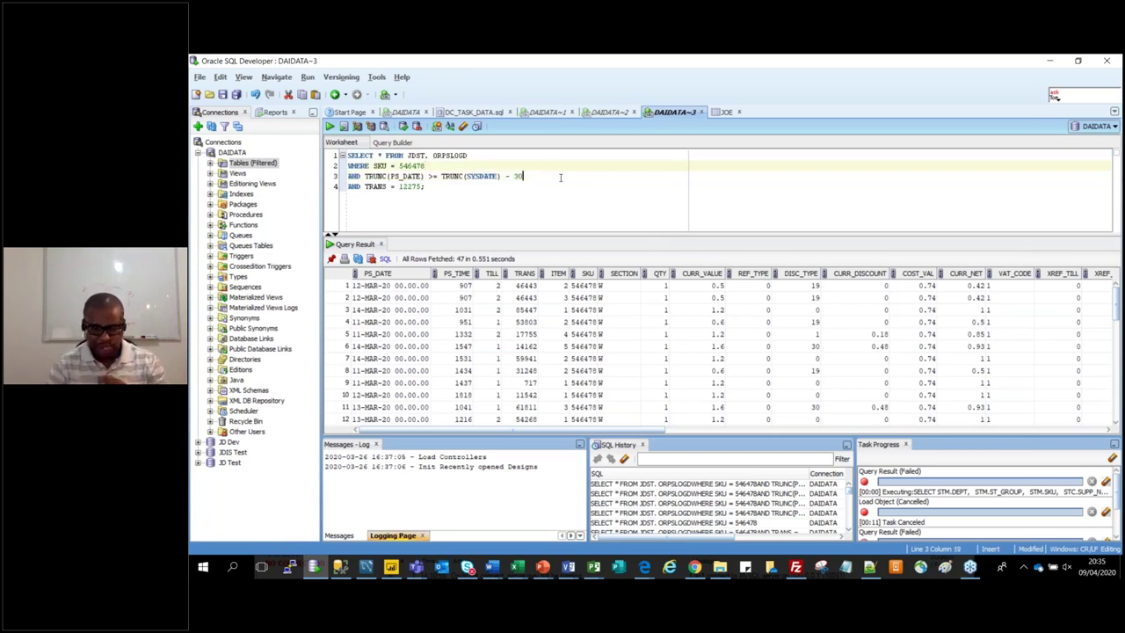
left_click(560, 176)
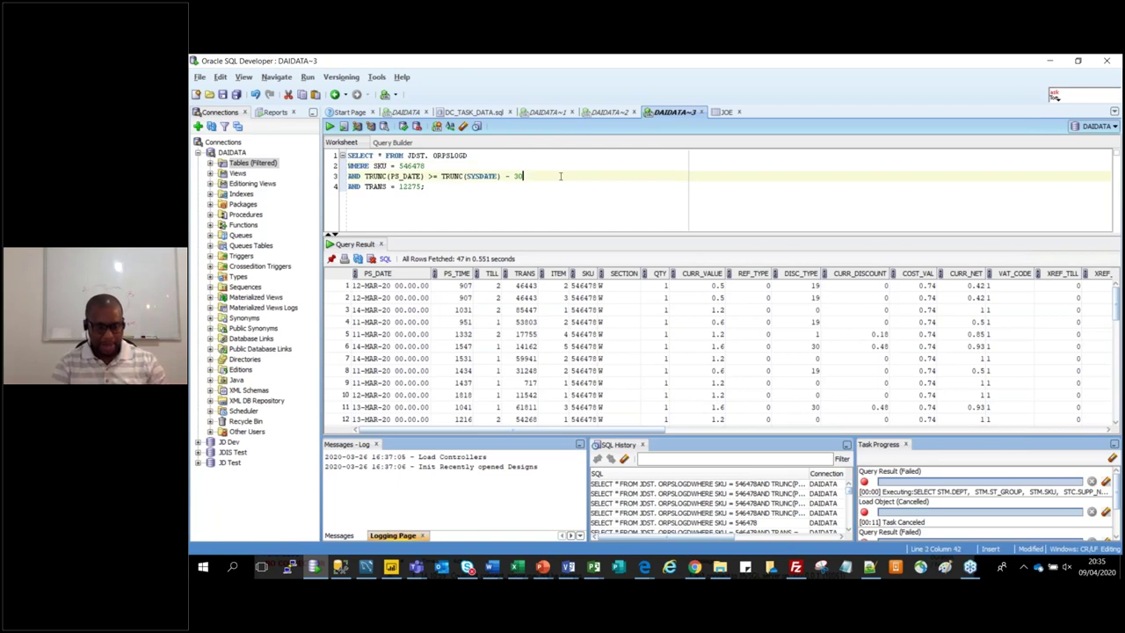
key("Return")
type("OR")
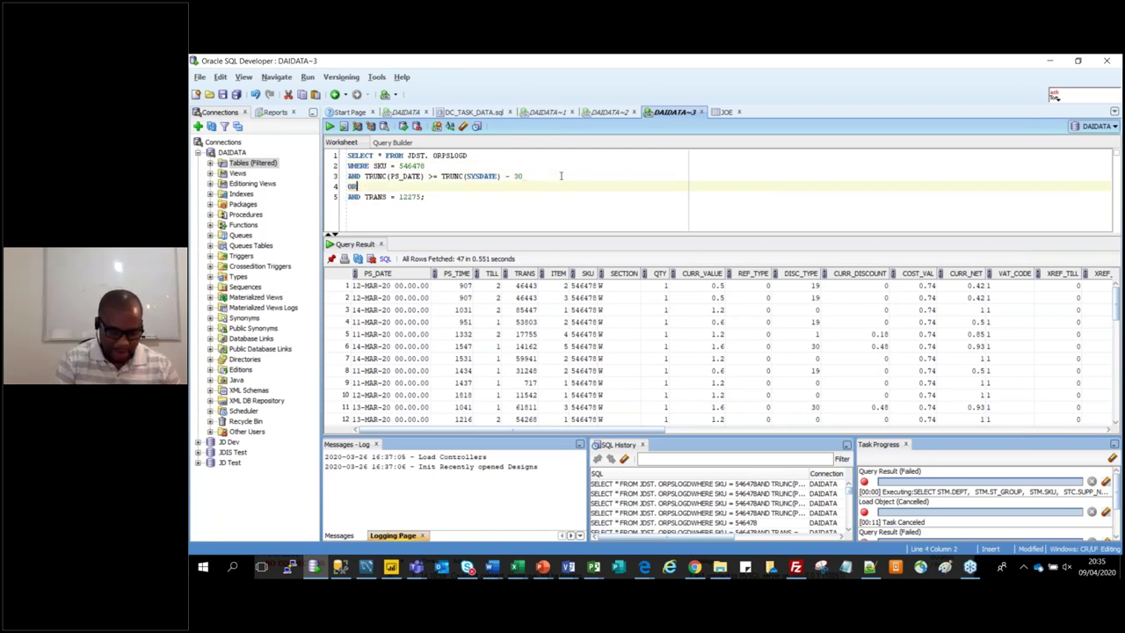
type("DER BY ")
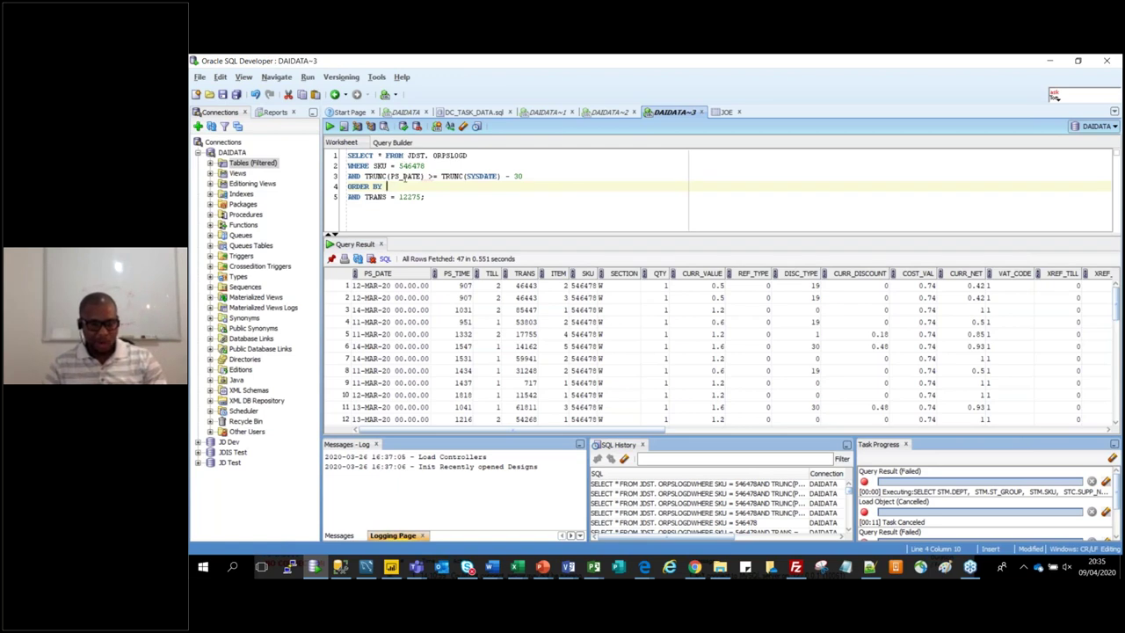
type("1")
Delete the AND TRANS = 12275 line, end the query with a semicolon after ORDER BY 1, and execute the whole statement
left_click_drag(424, 196, 348, 198)
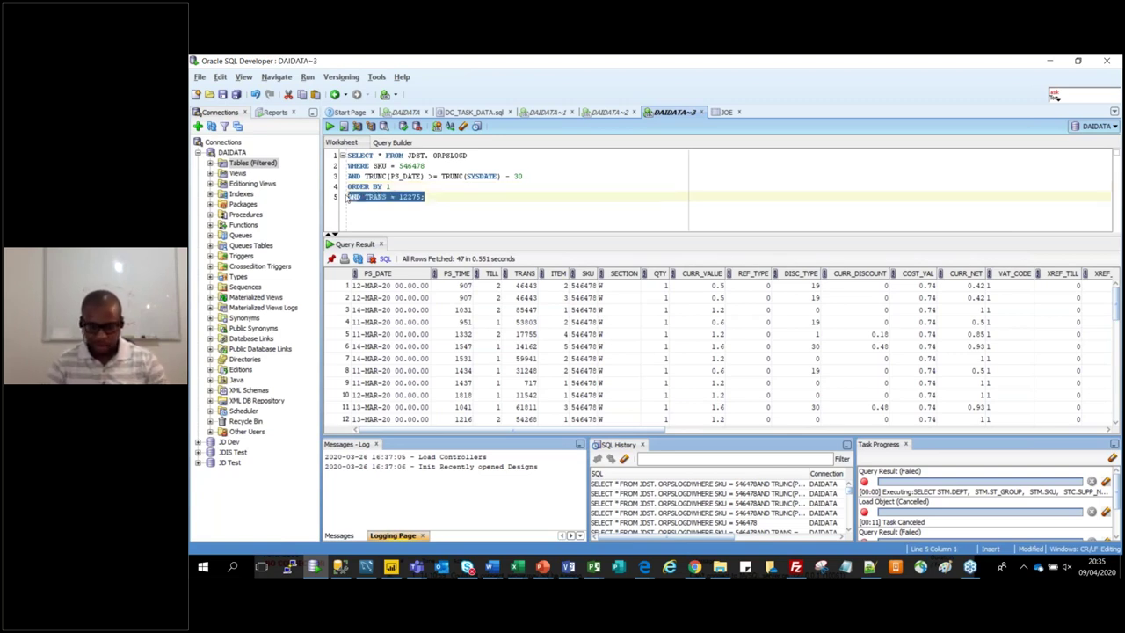
key("BackSpace")
key("BackSpace")
type(";")
key("ctrl+a")
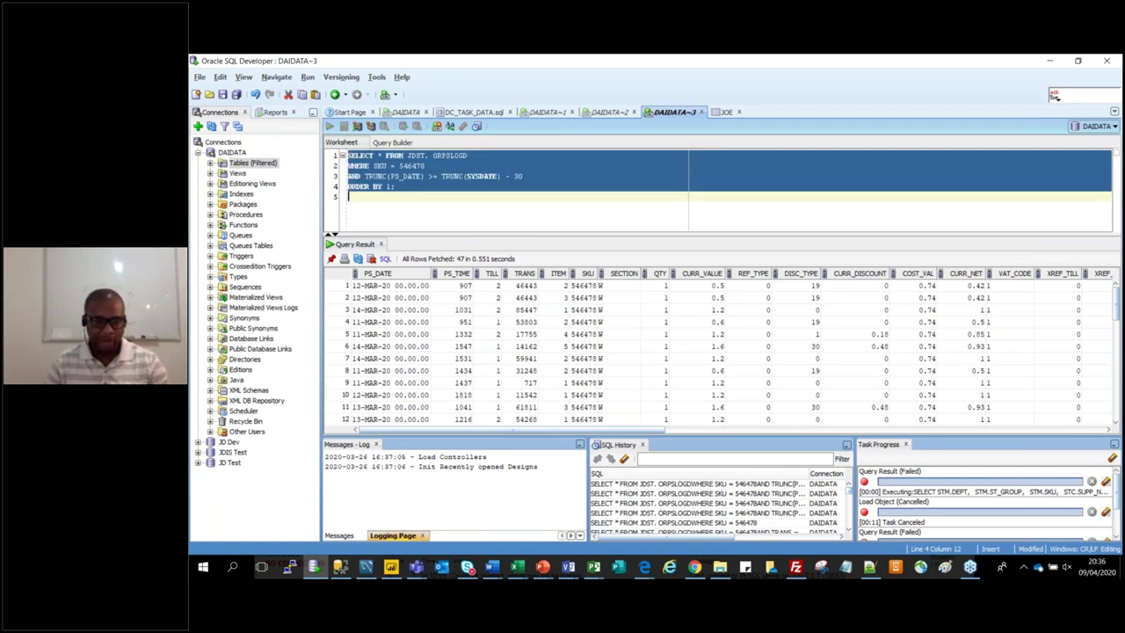
key("ctrl+Return")
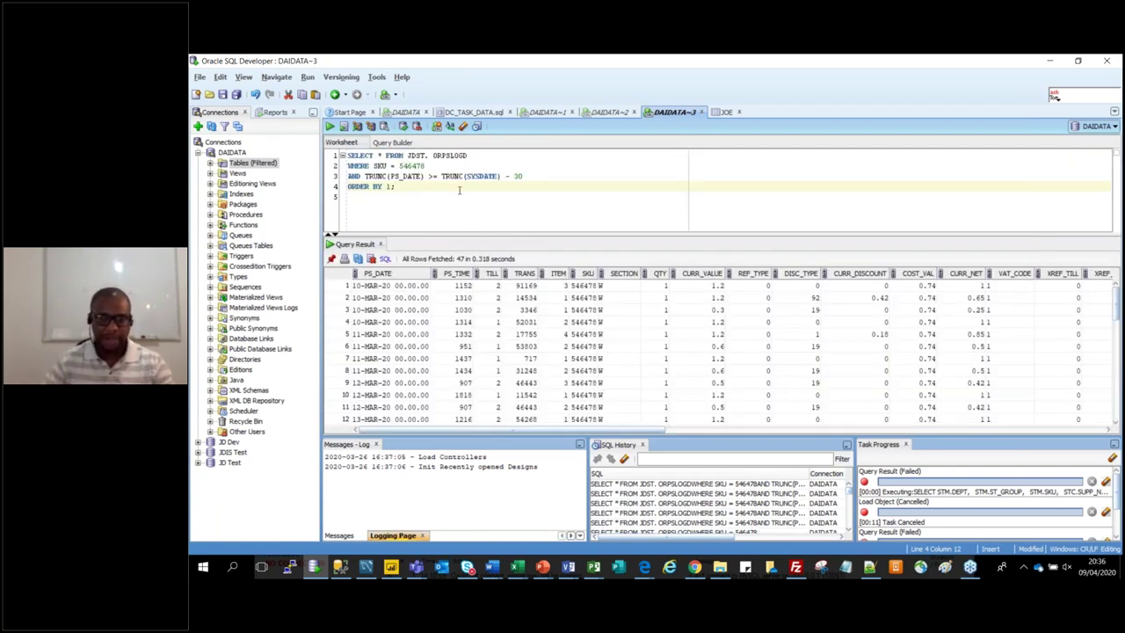
Check the PS_DATE values in the first seven result rows for their sort order
left_click(375, 287)
left_click(381, 298)
left_click(384, 310)
left_click(385, 323)
left_click(387, 346)
left_click(385, 359)
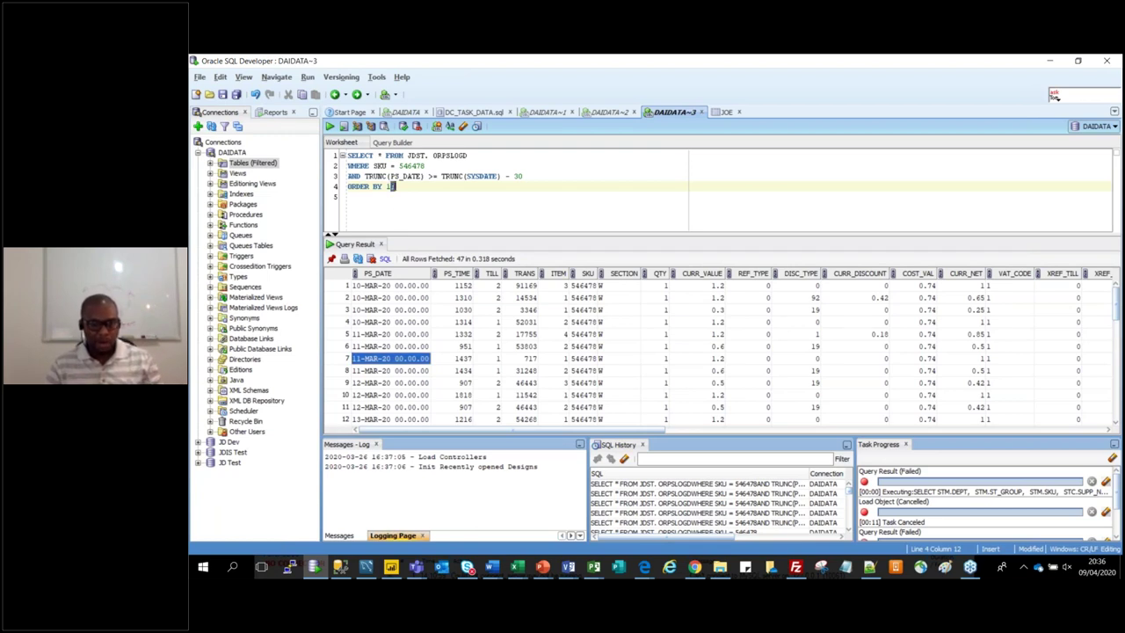
Extend the sort clause to ORDER BY 1, 2 and execute the query again
key("BackSpace")
type(", 2;")
key("ctrl+a")
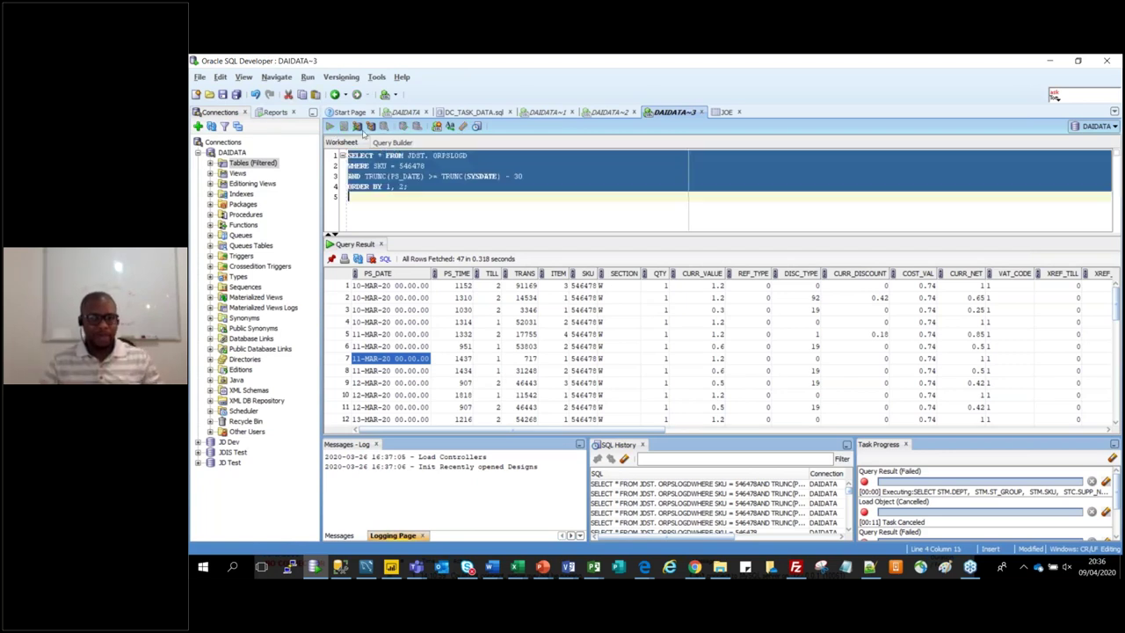
key("ctrl+Return")
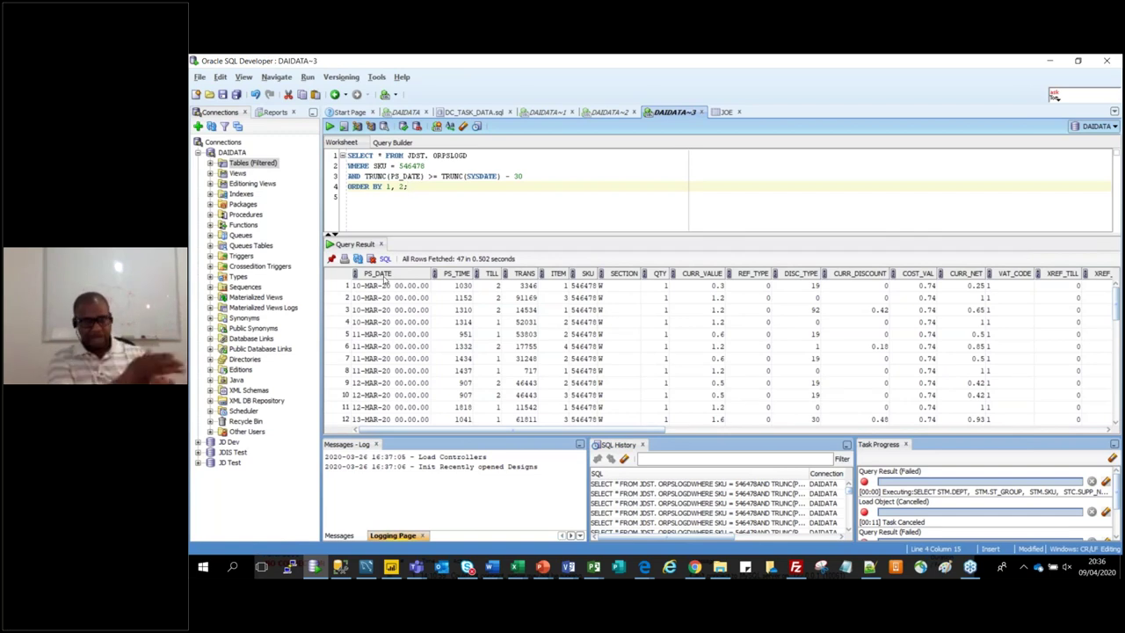
Reverse the sort columns to ORDER BY 2, 1 and rerun the whole query
left_click(402, 186)
key("BackSpace")
key("BackSpace")
key("BackSpace")
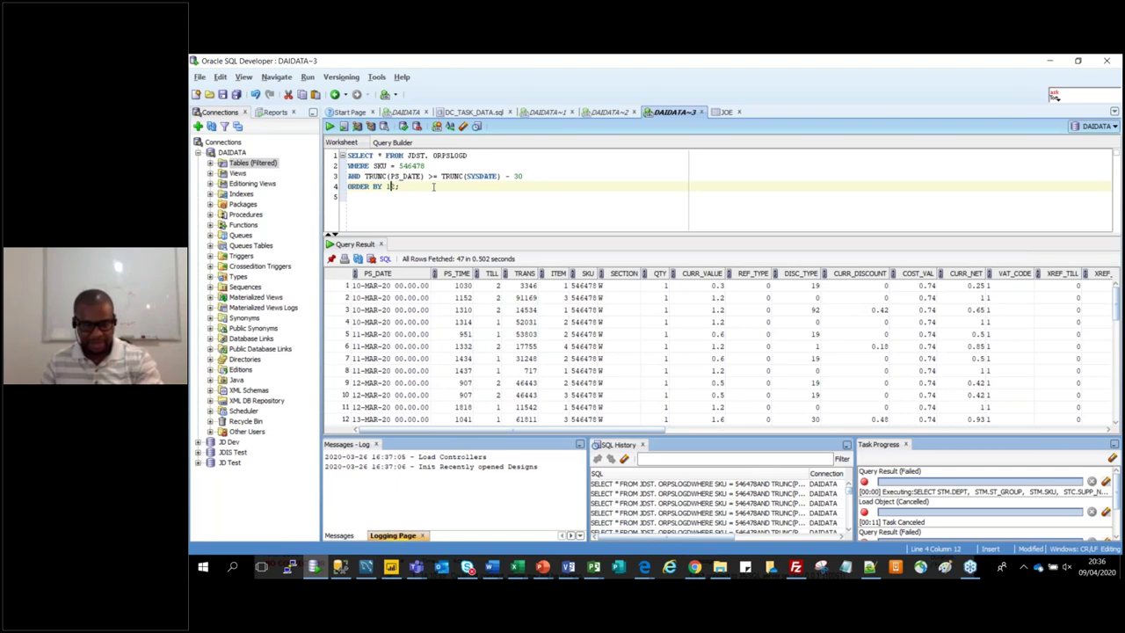
type("2, 1;")
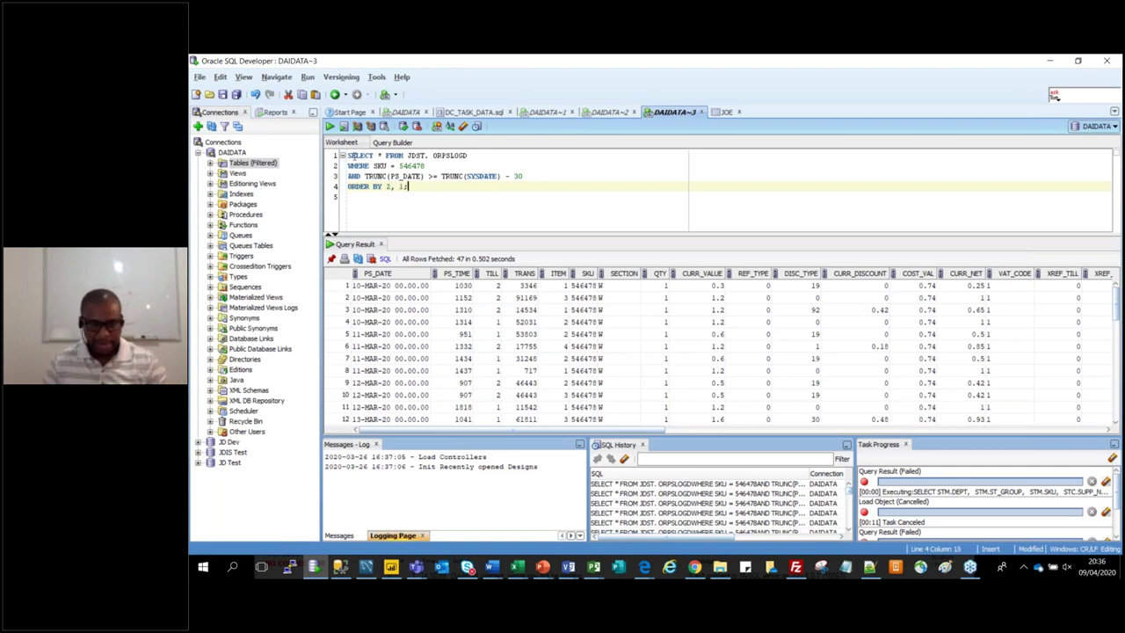
key("ctrl+a")
key("ctrl+Return")
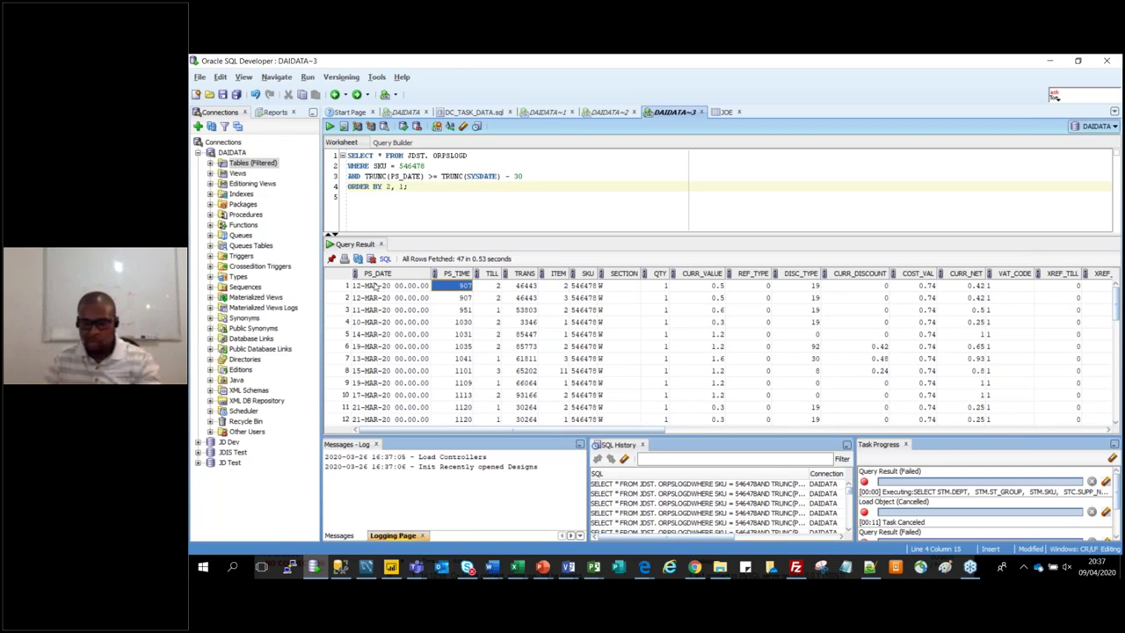
Replace the column numbers in the ORDER BY clause with the column name PS_DATE and execute the query
key("BackSpace")
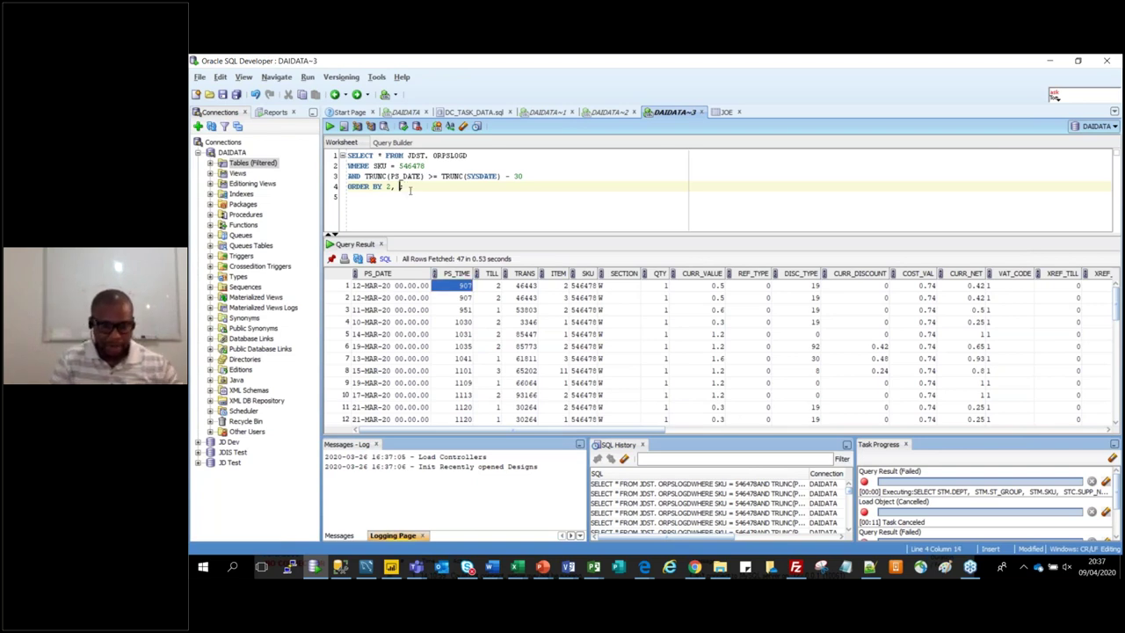
key("BackSpace")
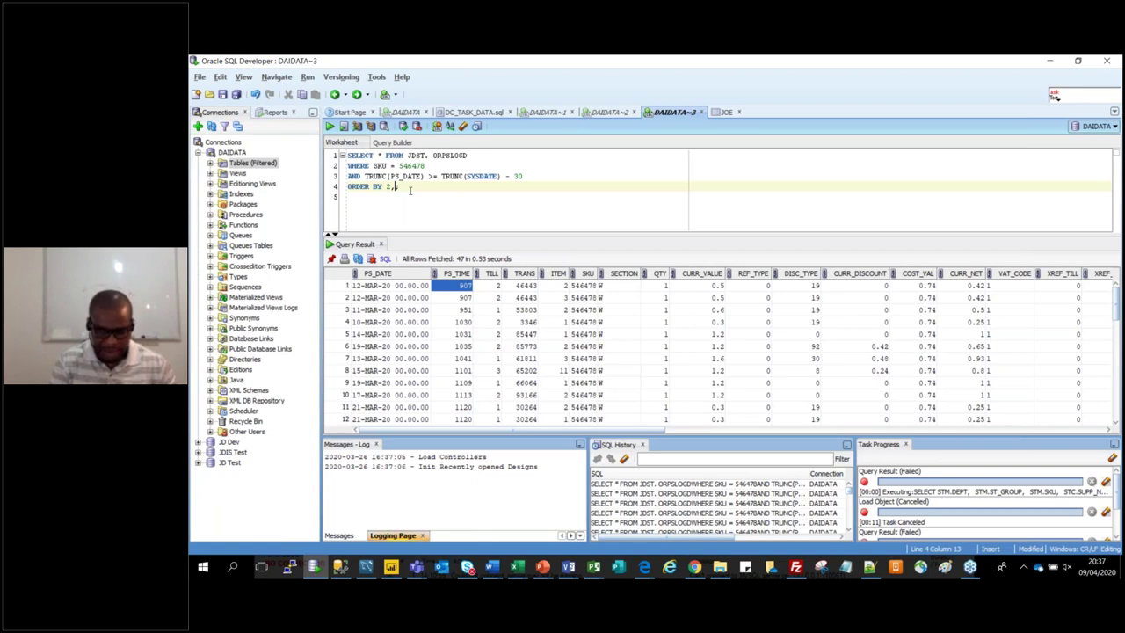
key("BackSpace")
key("BackSpace")
key("BackSpace")
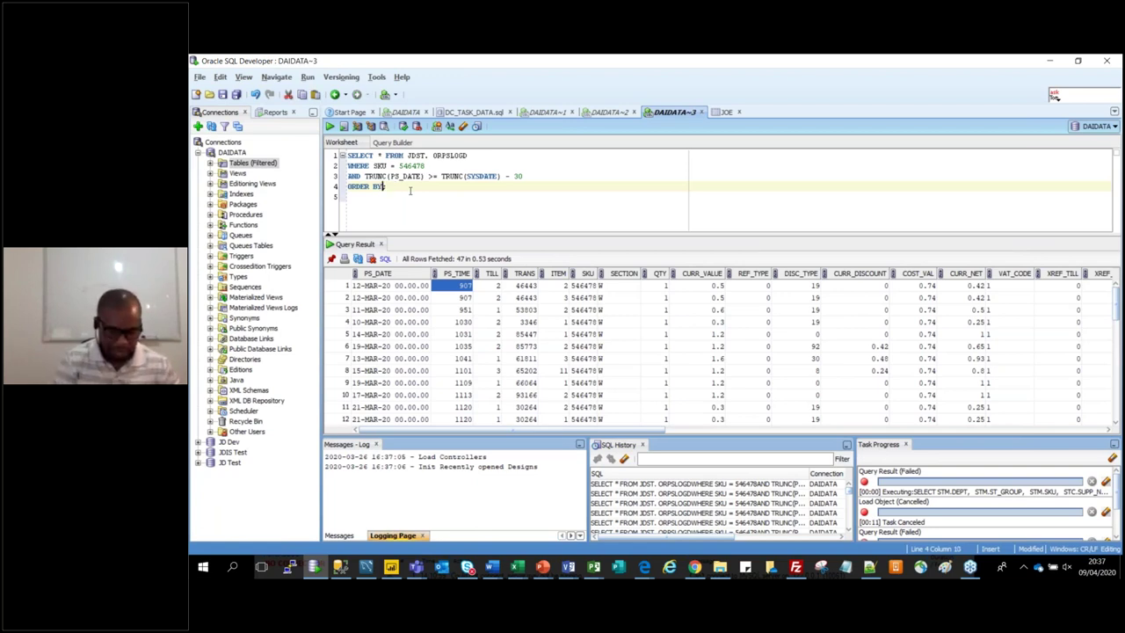
type("P")
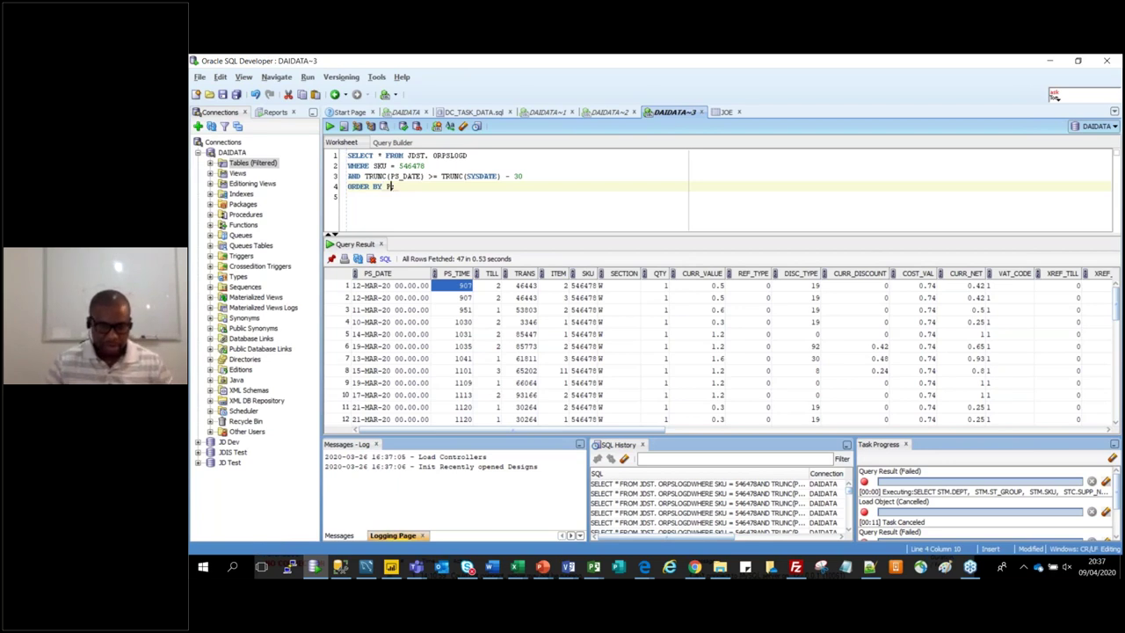
type("S_DATE;")
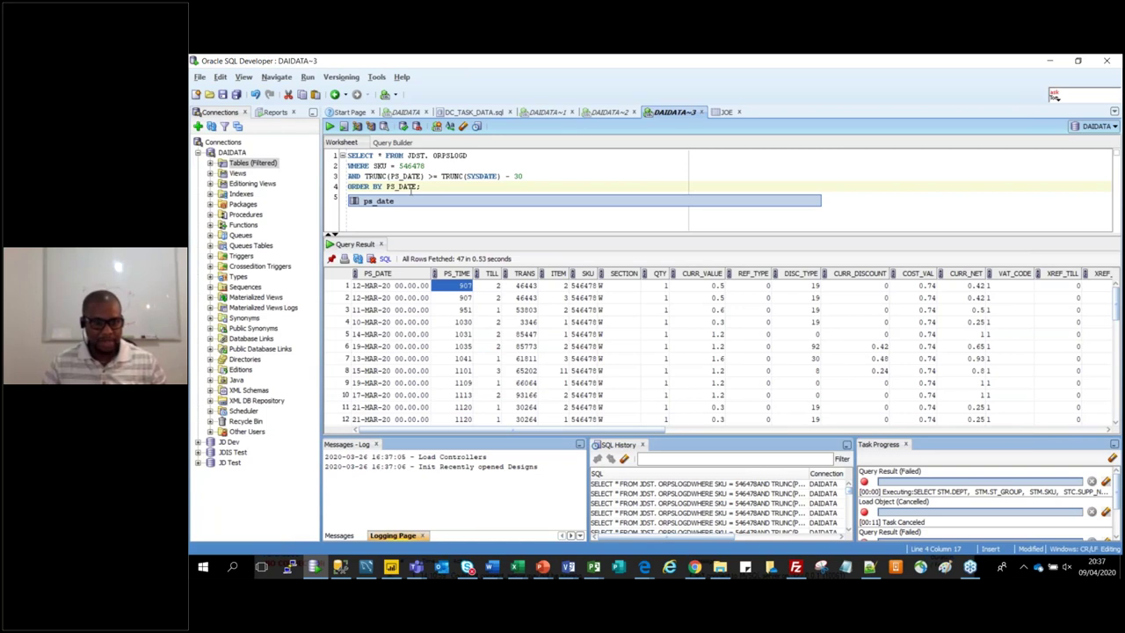
key("Escape")
key("ctrl+a")
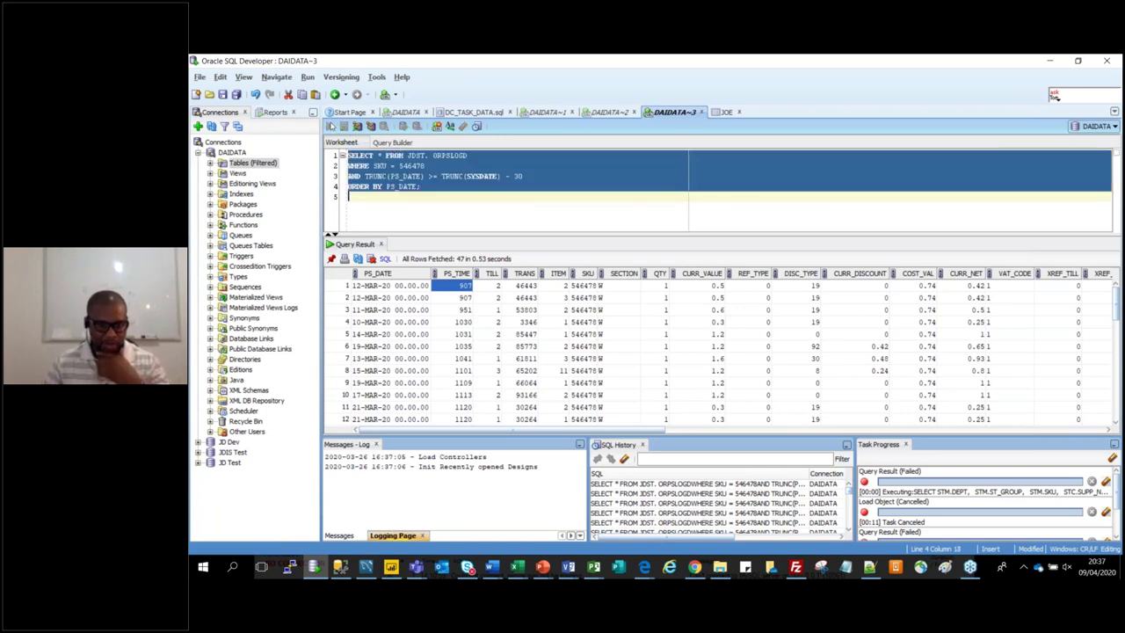
key("ctrl+Return")
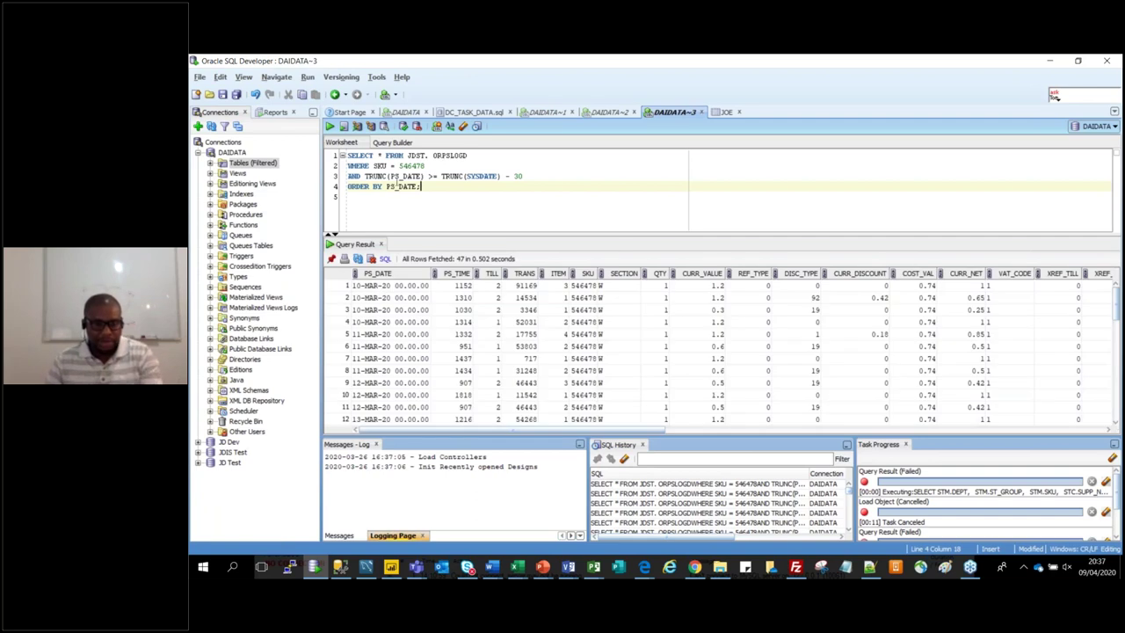
Add PS_TIME as the second sort column after PS_DATE and rerun the query
key("Left")
type(",")
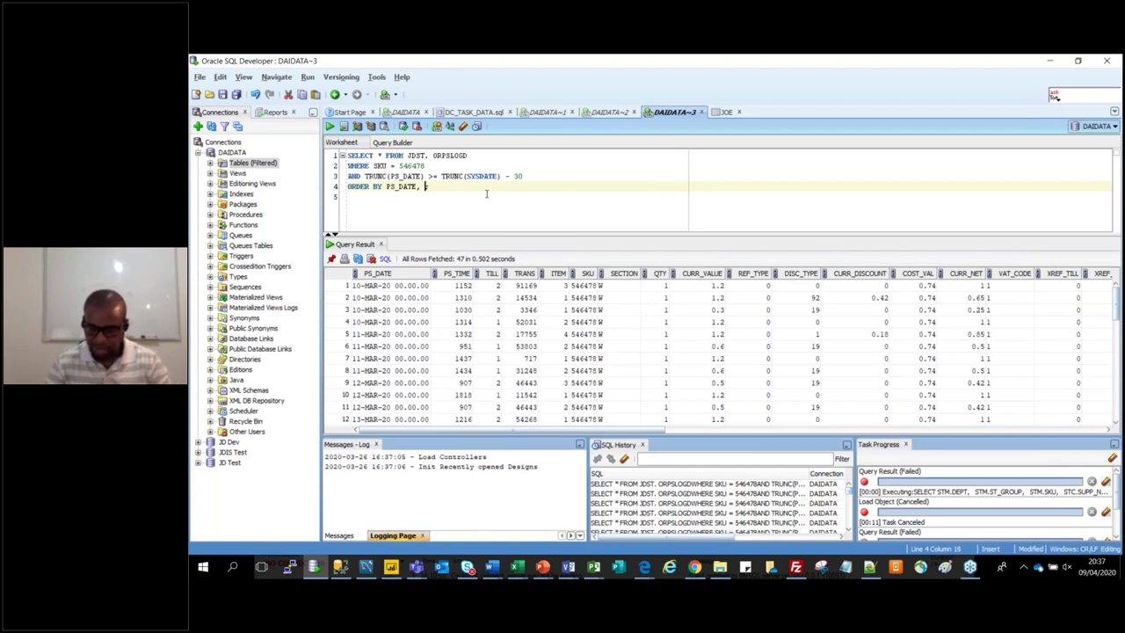
type("PS")
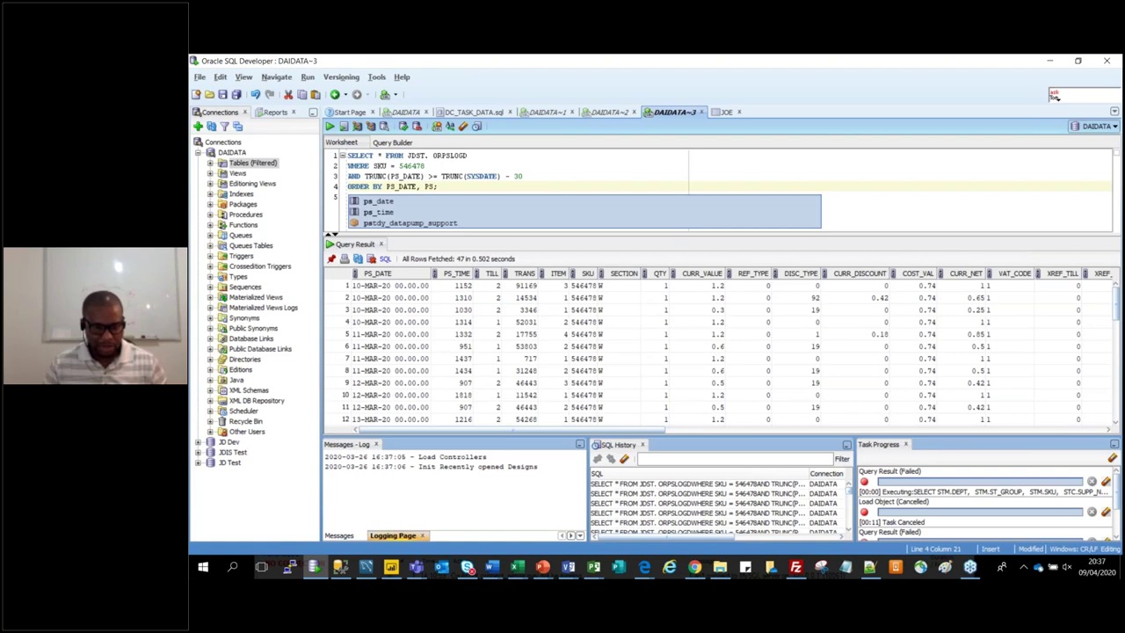
key("Down")
key("Return")
key("ctrl+a")
key("ctrl+Return")
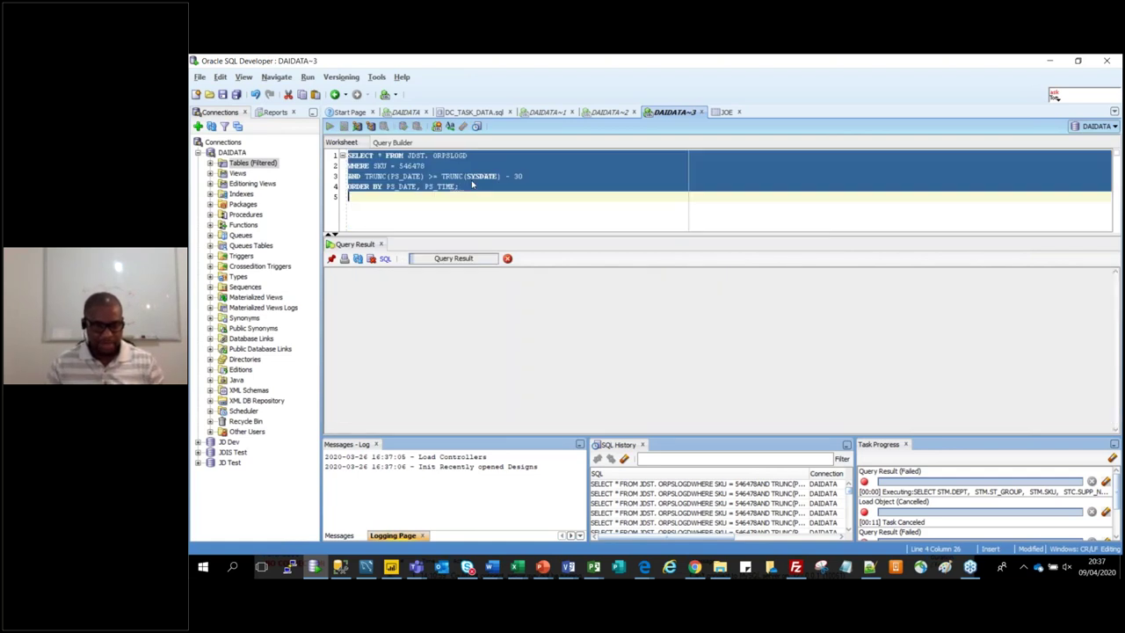
left_click(472, 184)
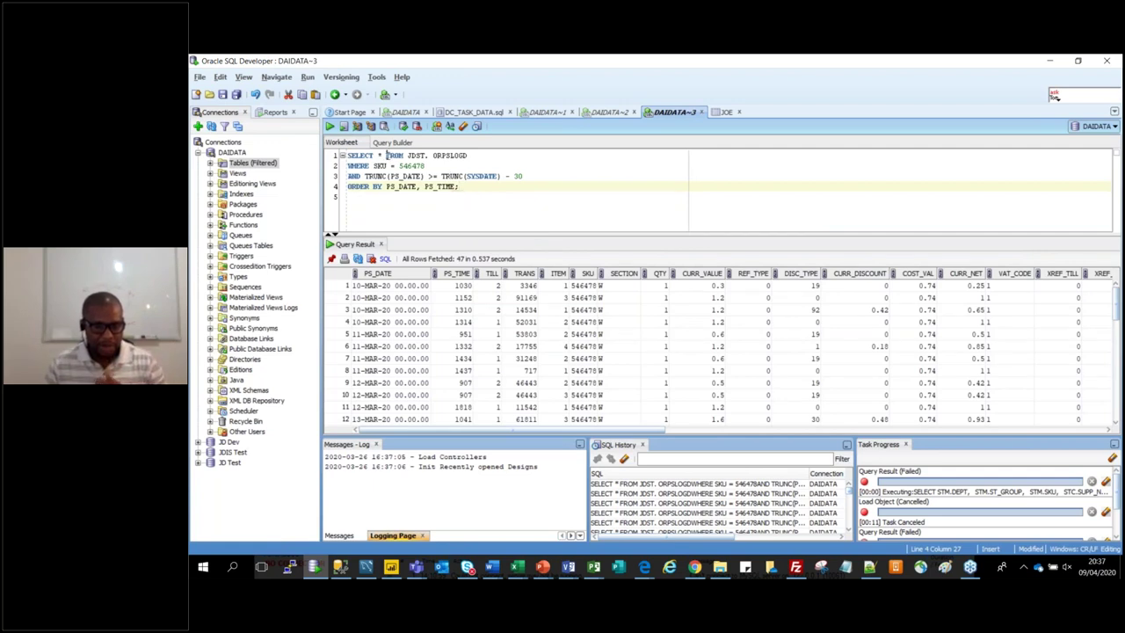
Replace the asterisk in the SELECT clause with the columns PS_DATE, PS_TIME and SKU, followed by a comma
left_click(387, 155)
key("BackSpace")
key("BackSpace")
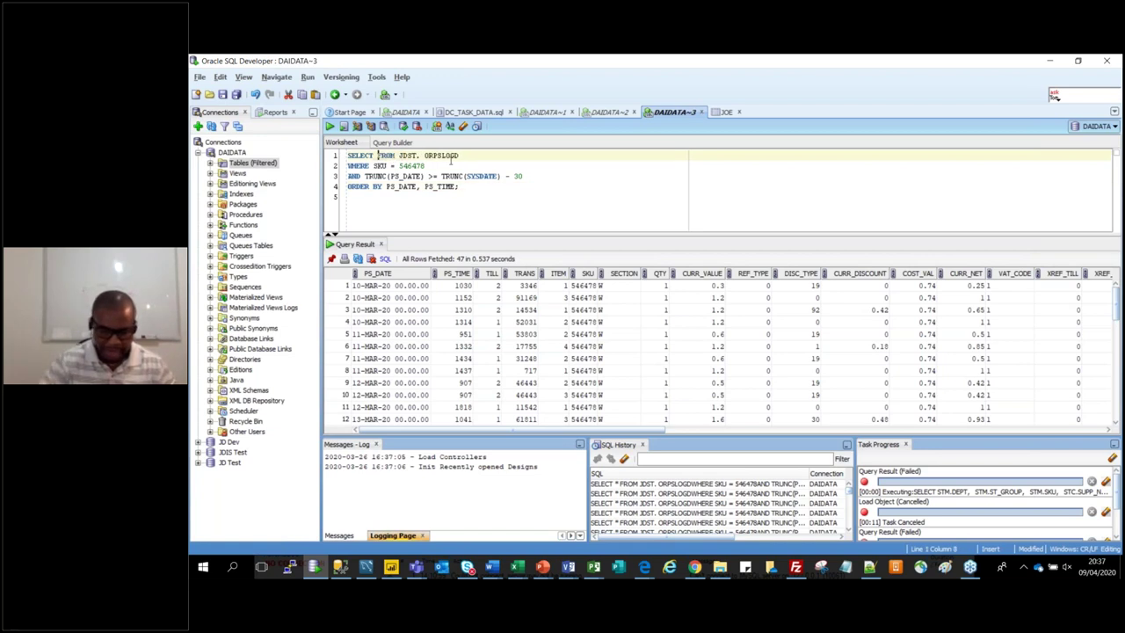
key("ctrl+space")
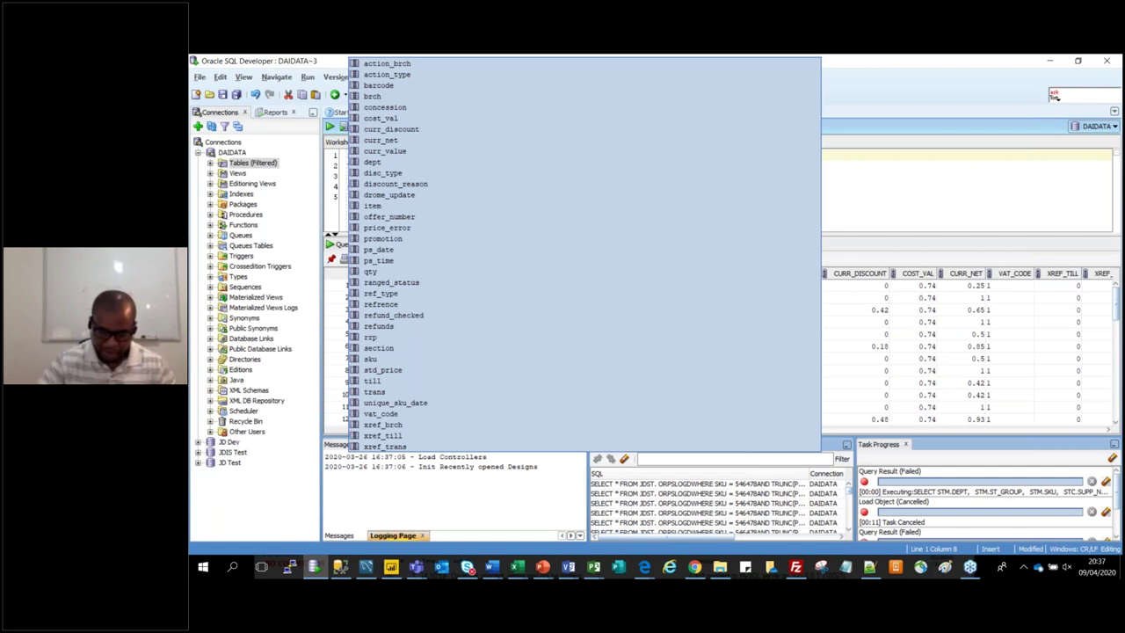
type("PS_DATE")
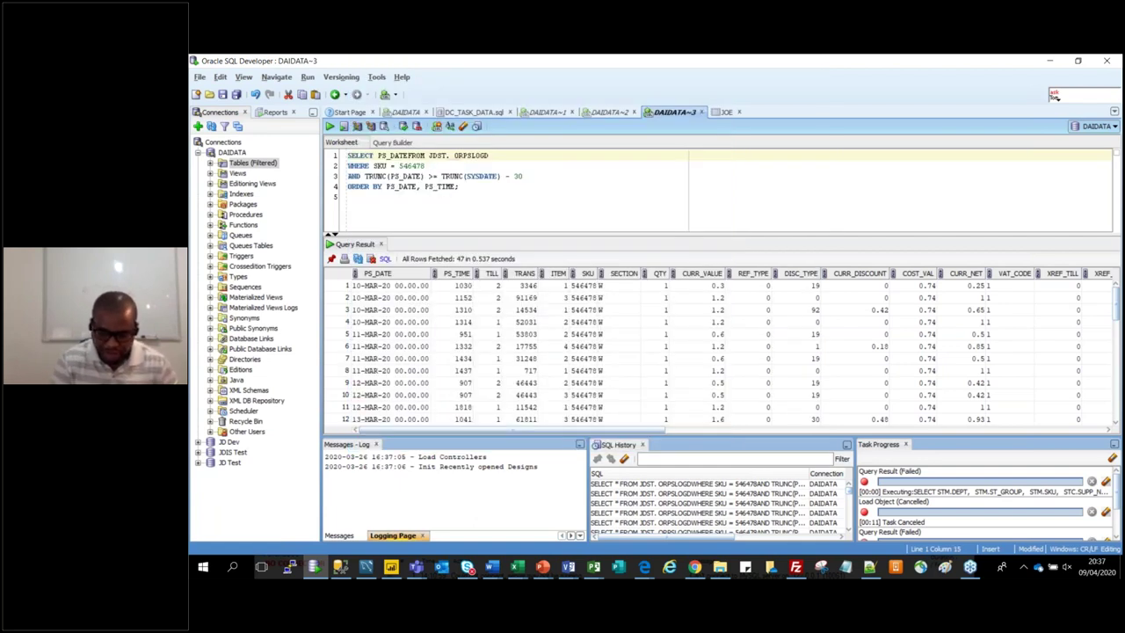
type(", PS_TIME")
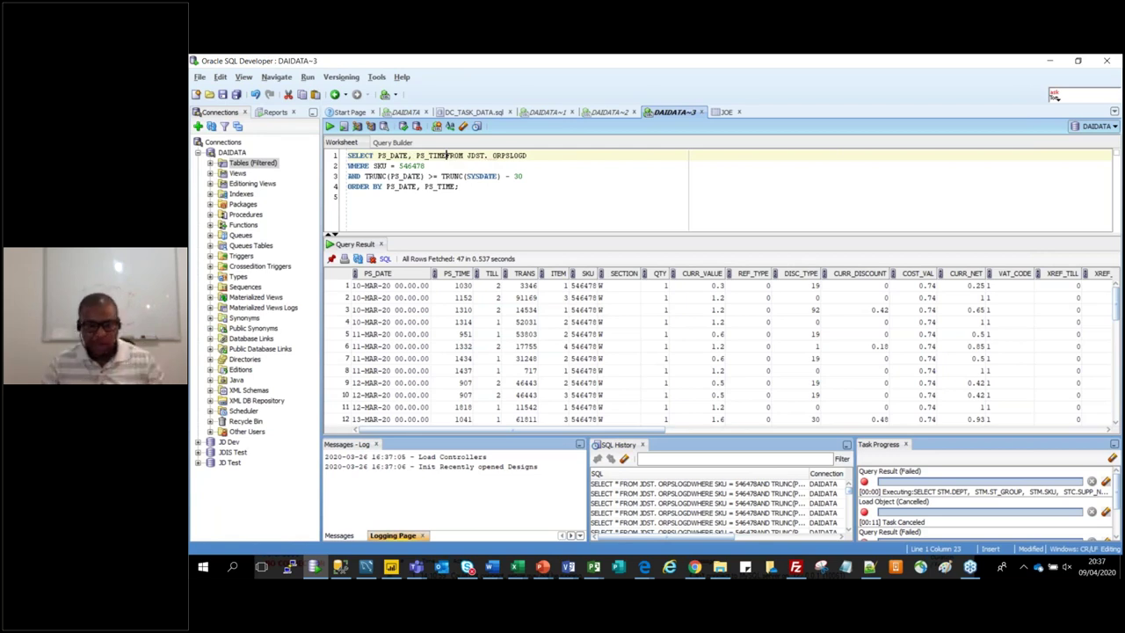
type(", SKU,")
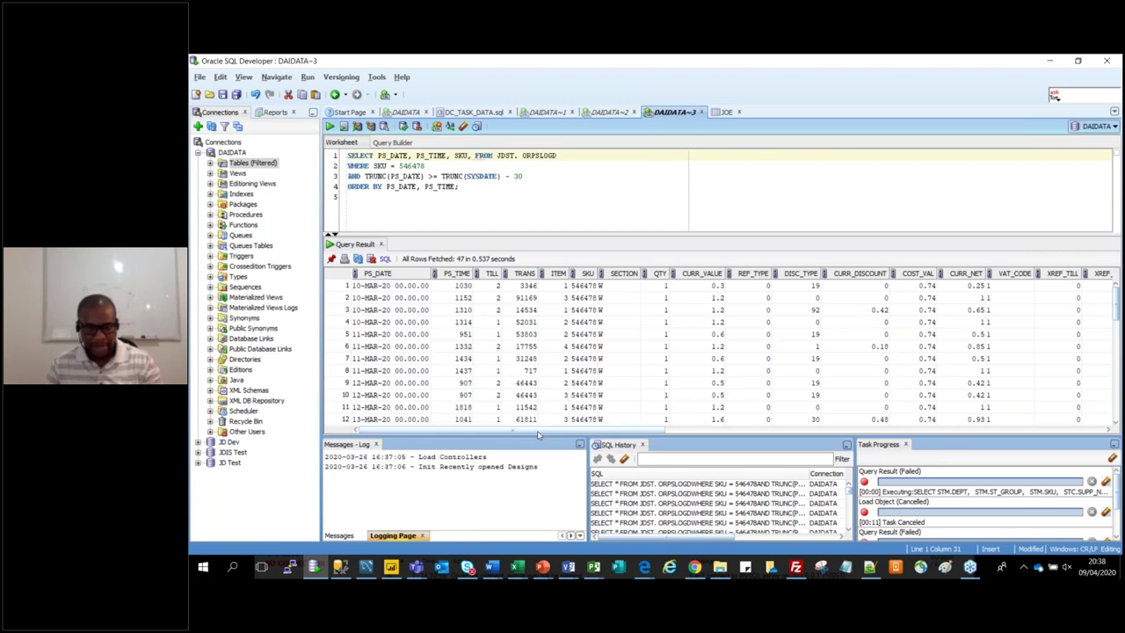
Add the SECTION and QTY columns to the SELECT list after SKU
left_click_drag(539, 434, 577, 434)
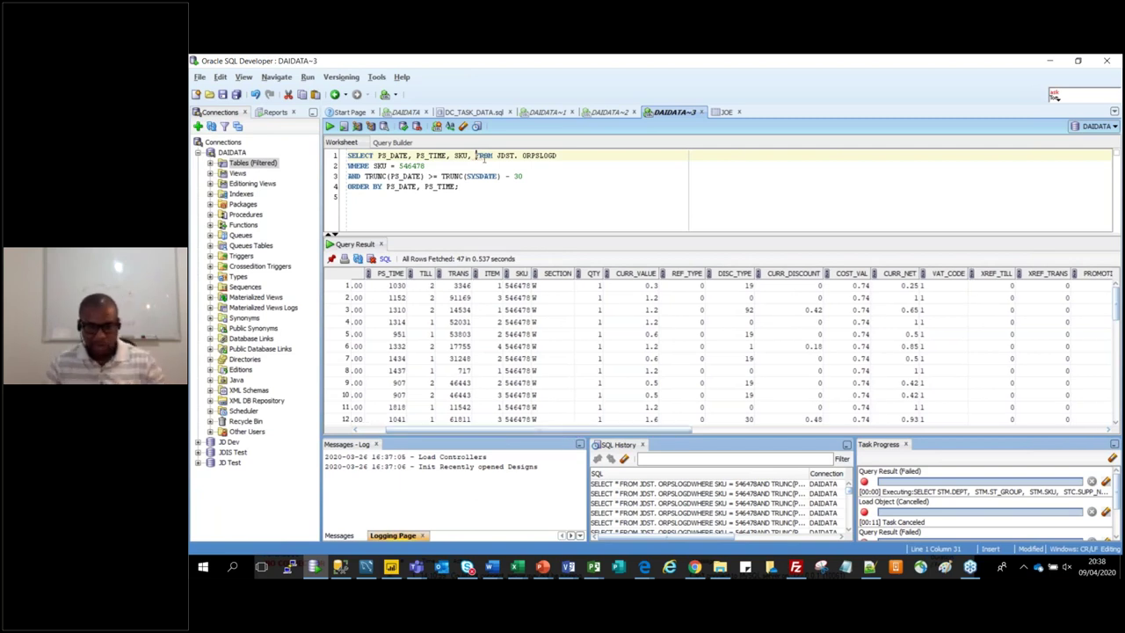
type("SECTI")
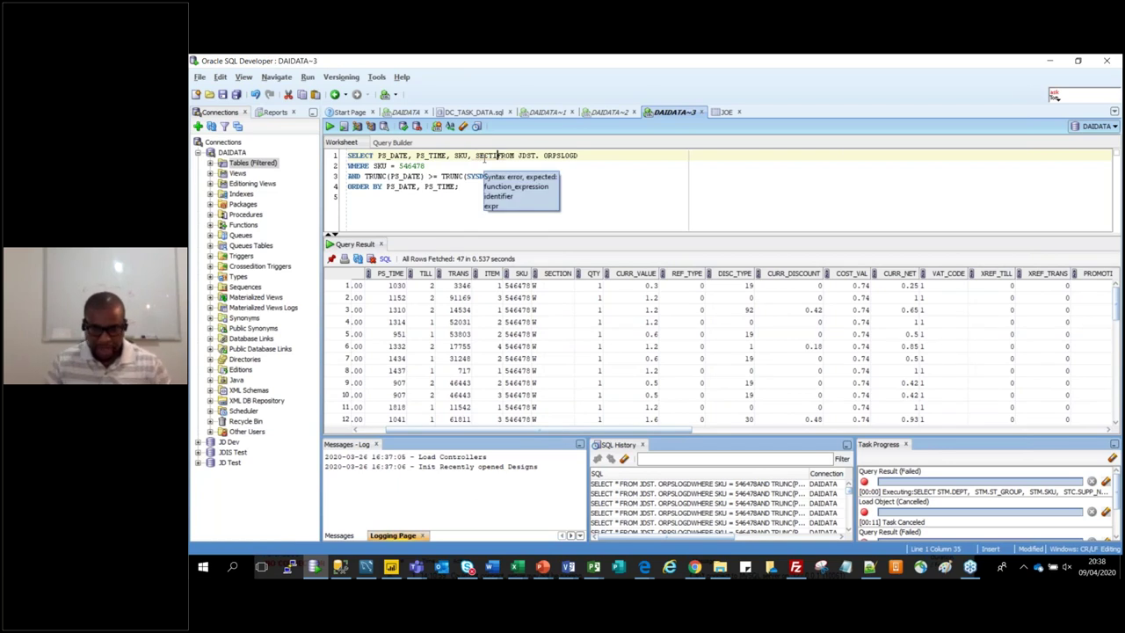
type("ON,")
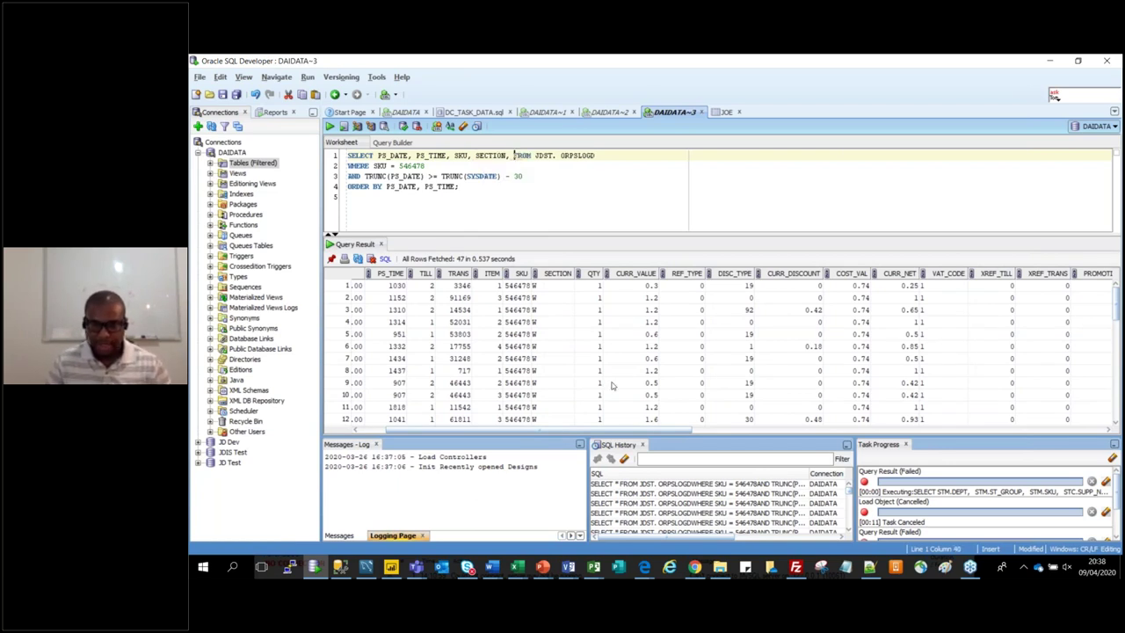
key("ctrl+space")
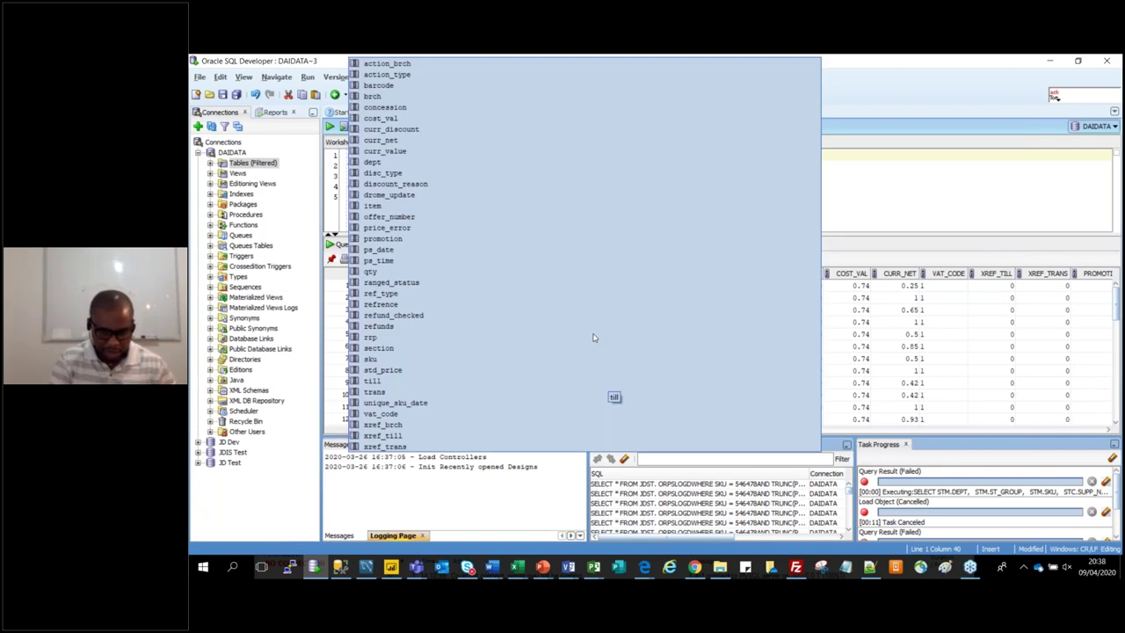
left_click(532, 196)
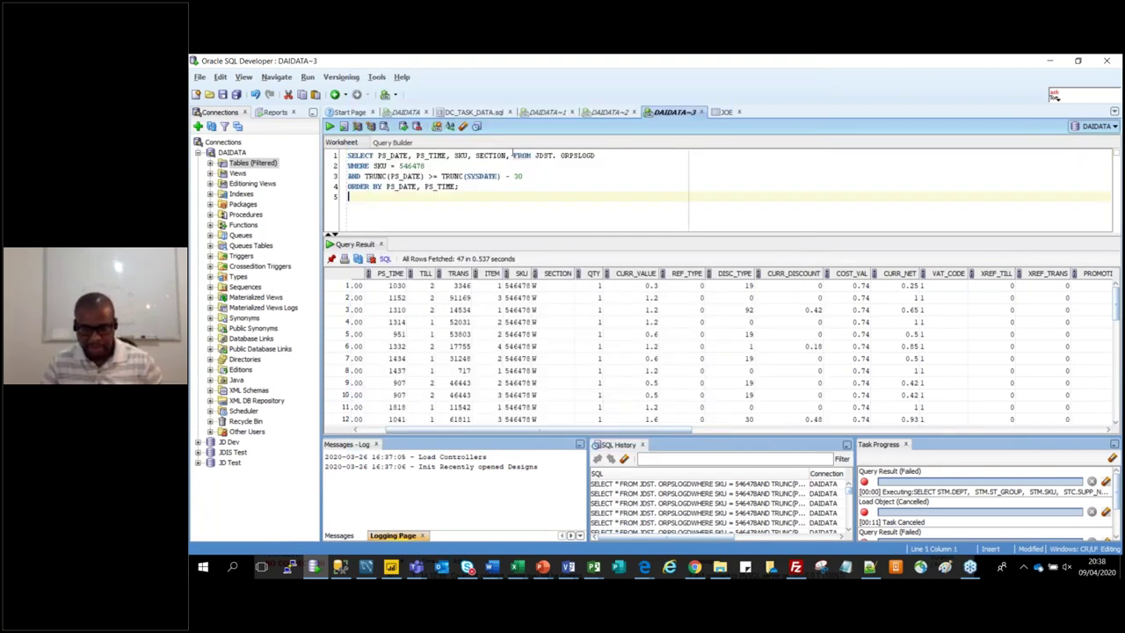
left_click(513, 154)
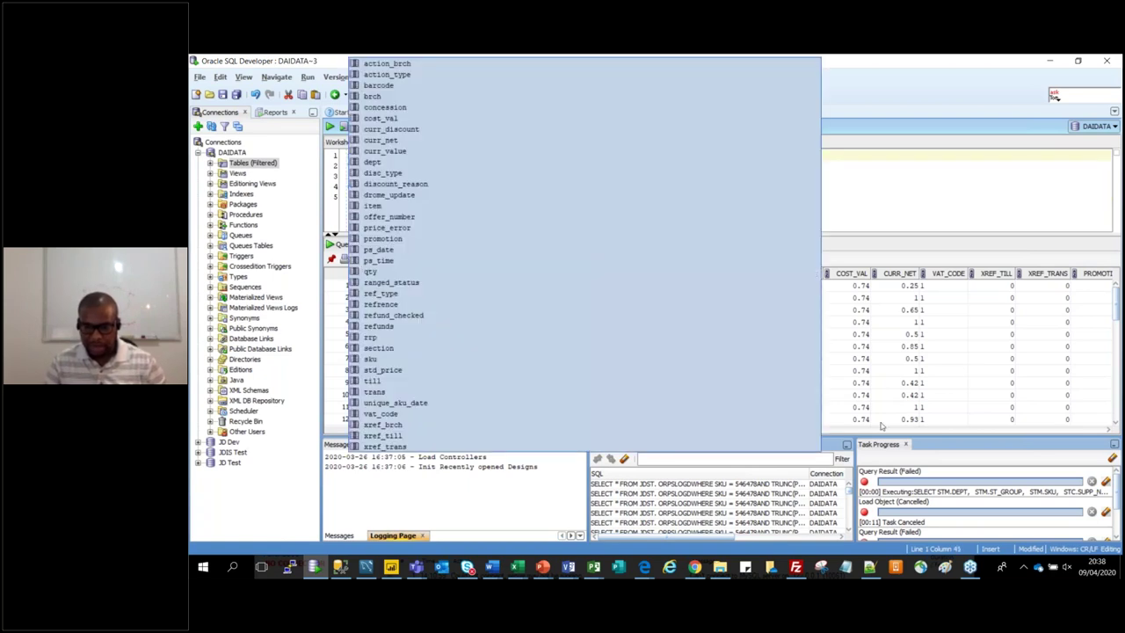
key("Escape")
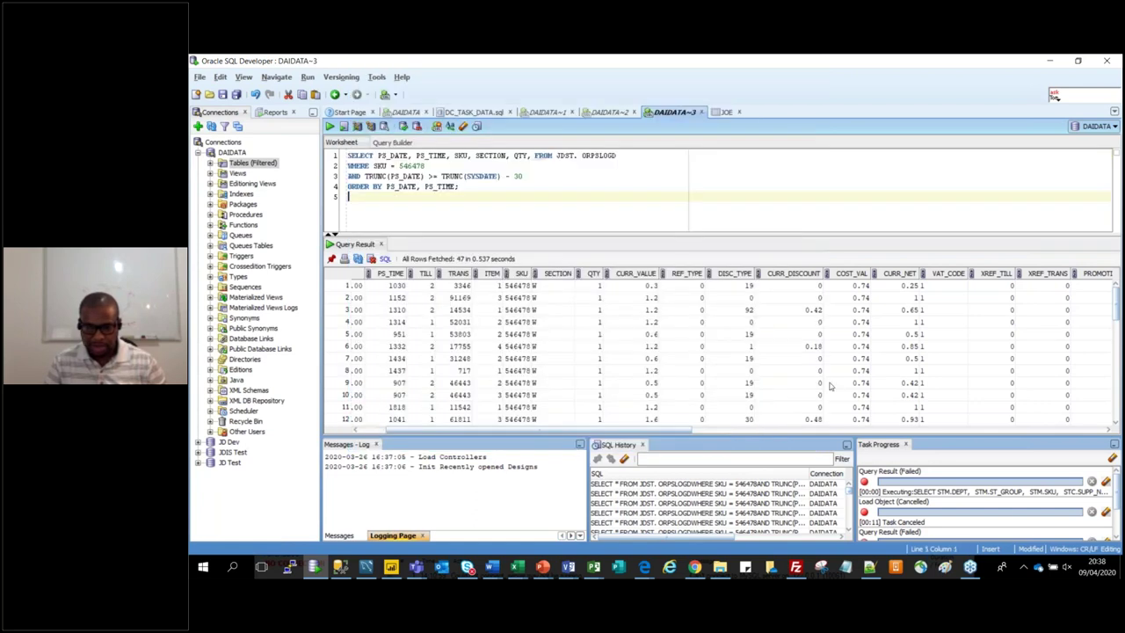
Find further columns in the query results and add BARCODE and COST_VALUE to the SELECT list after QTY
scroll(830, 385, "right", 5)
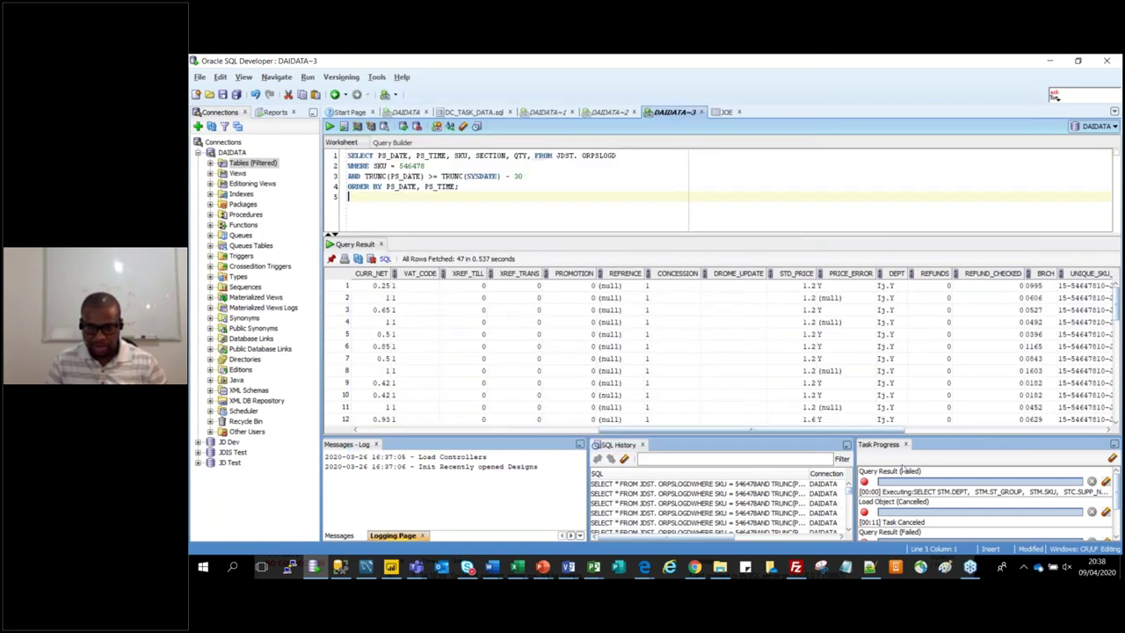
scroll(903, 470, "right", 5)
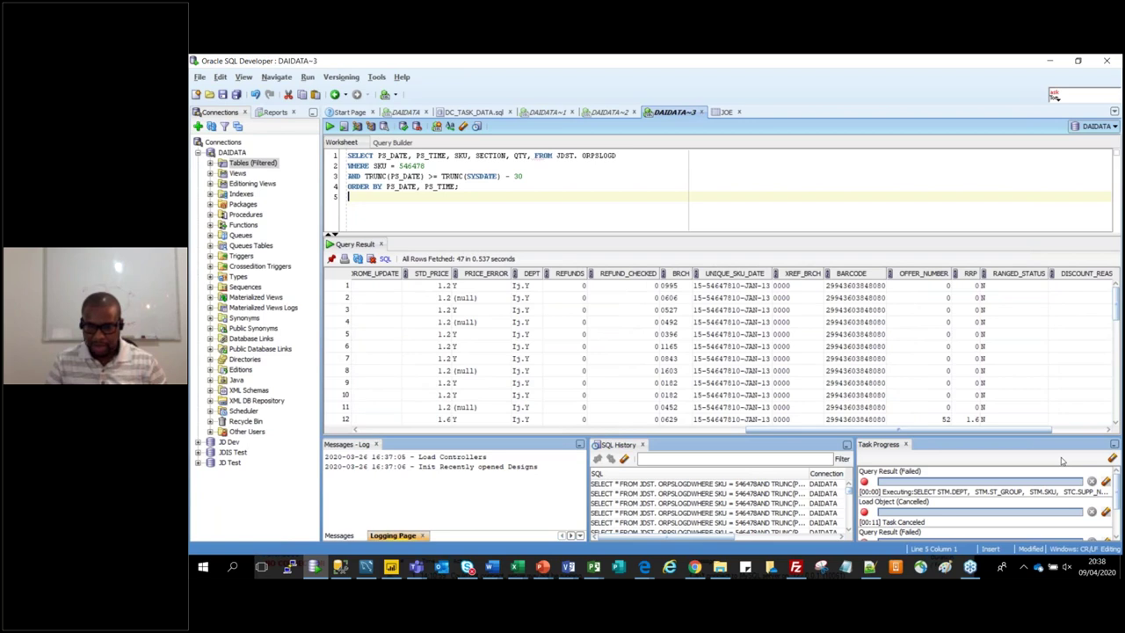
scroll(1062, 461, "right", 2)
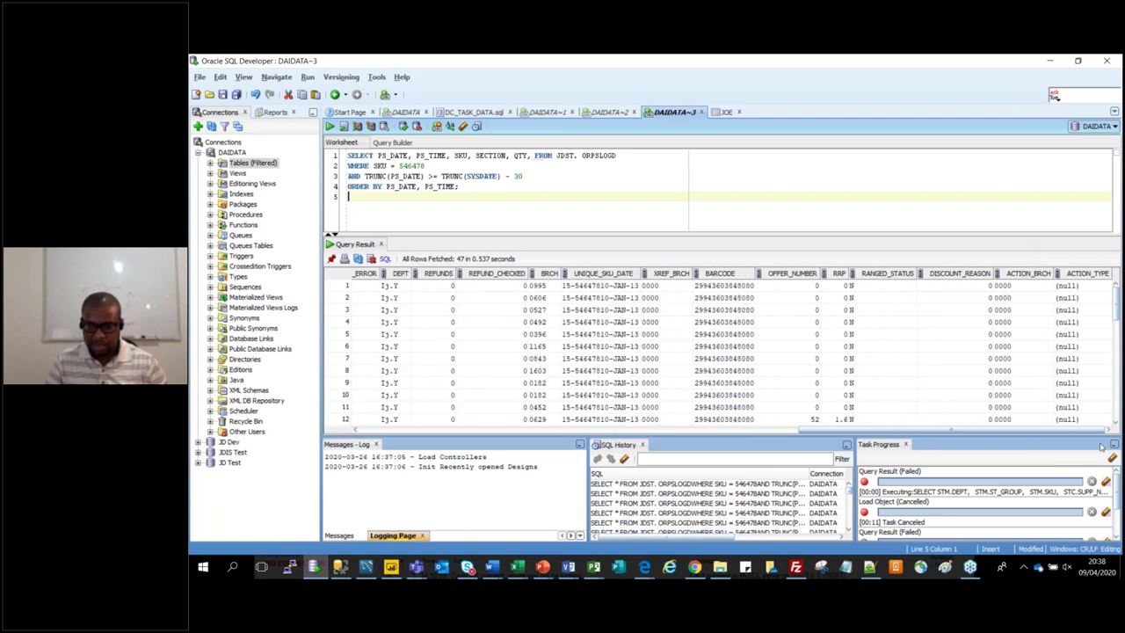
scroll(1073, 441, "left", 1)
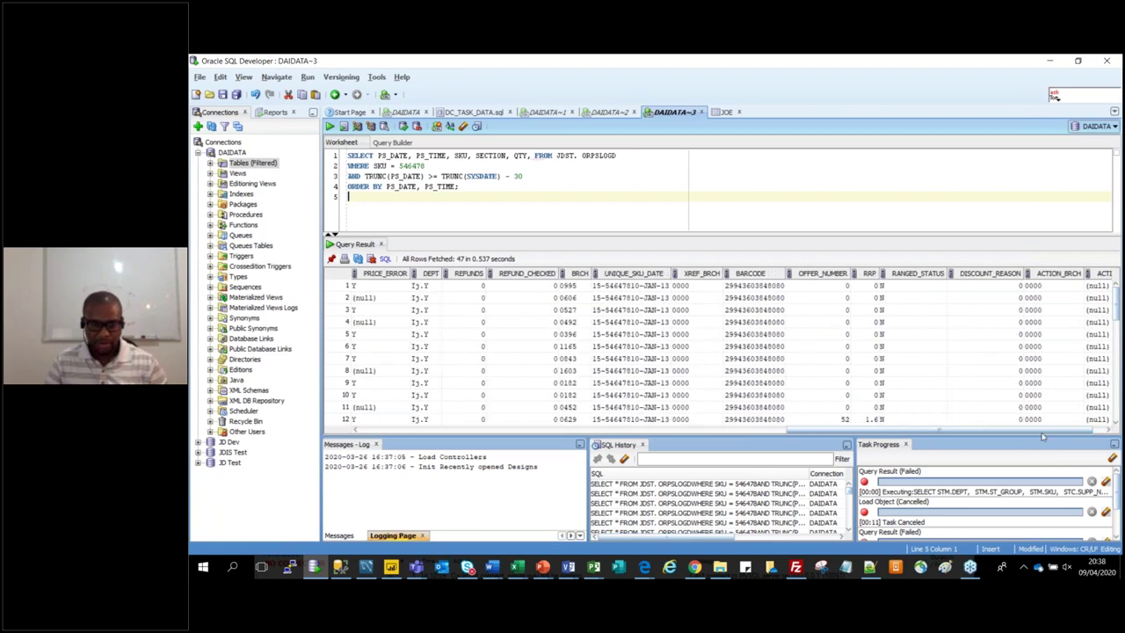
left_click_drag(1043, 430, 615, 430)
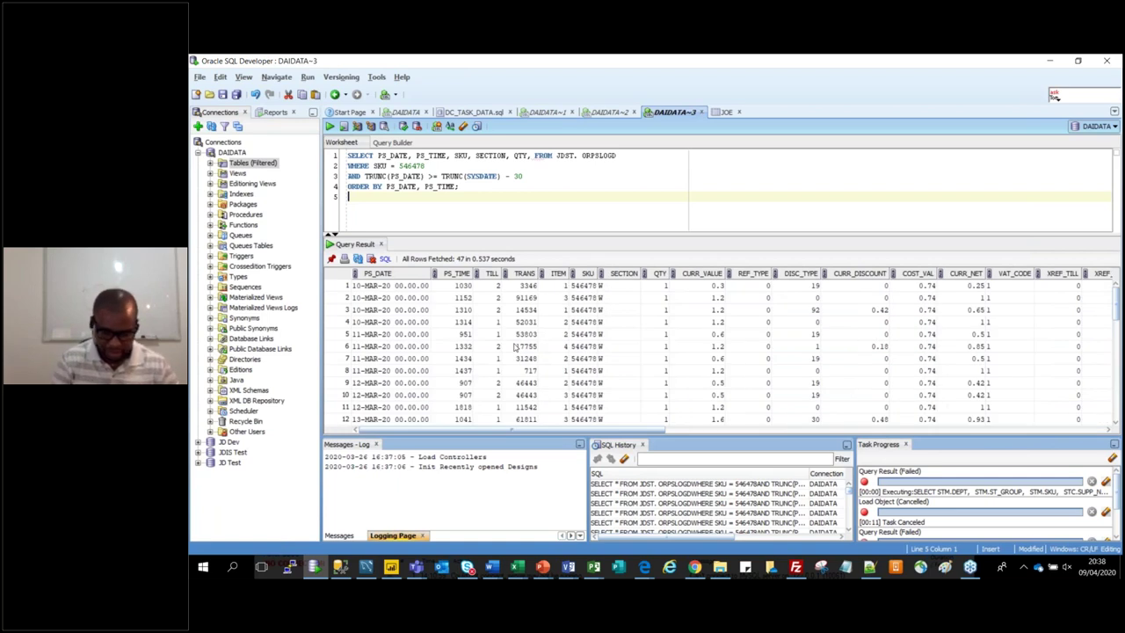
left_click(624, 157)
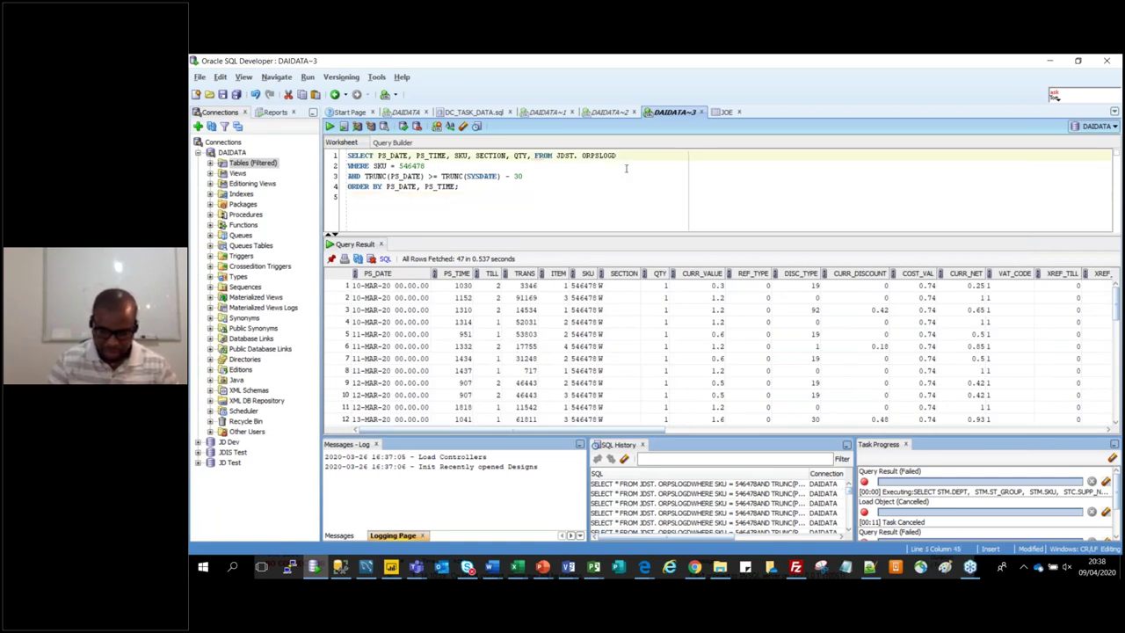
type("BARCODE, COST_VALUE")
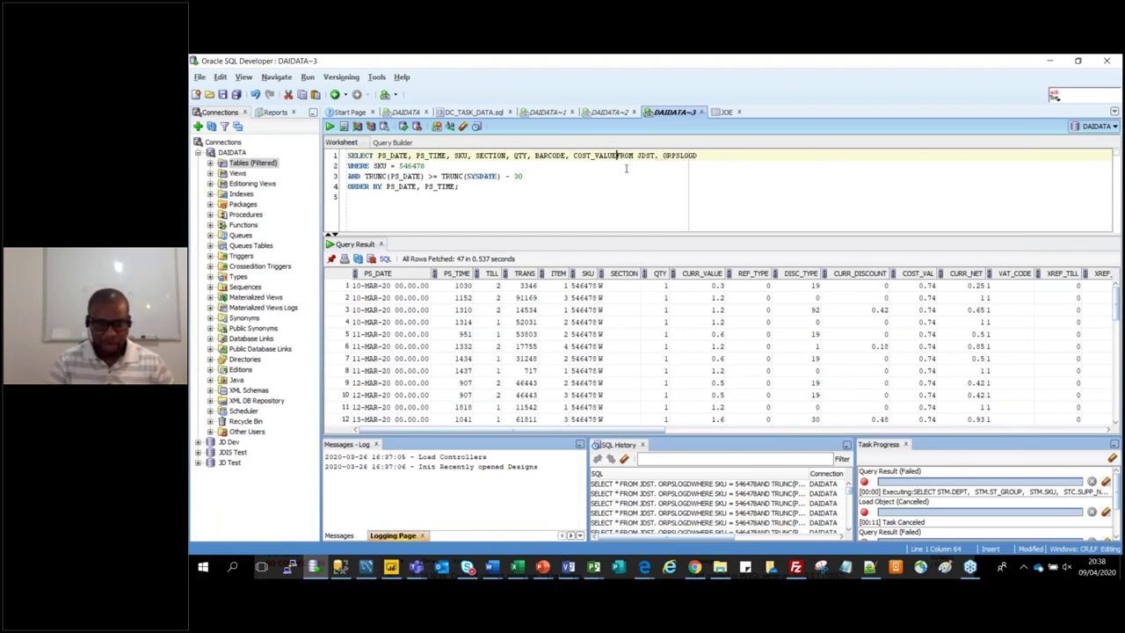
Put the FROM clause on its own line and execute the whole query
key("Return")
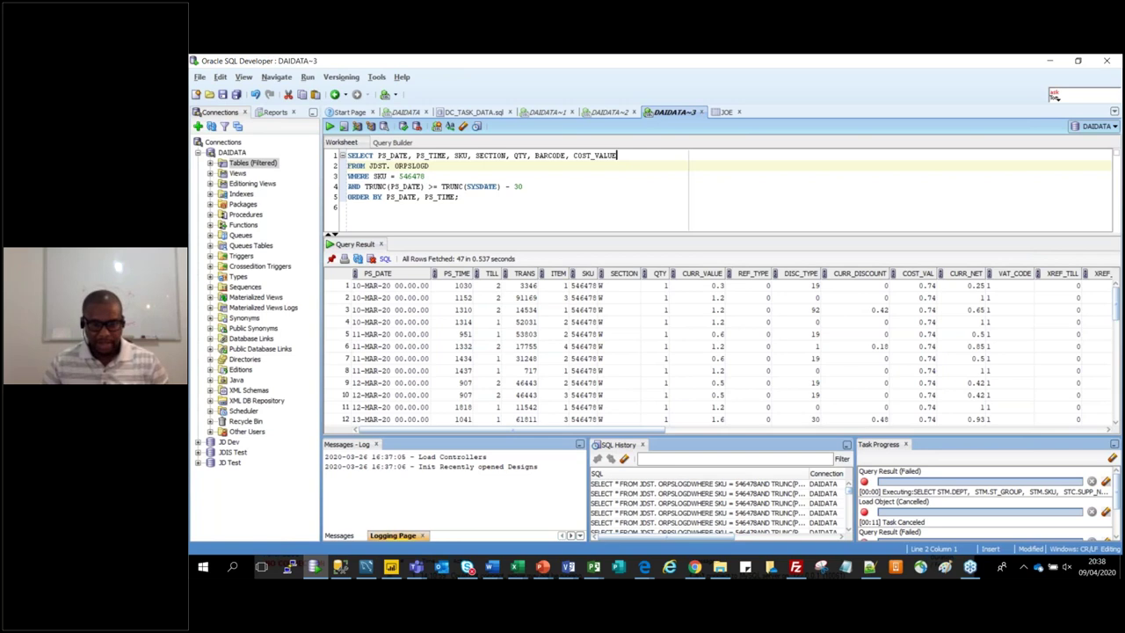
key("Up")
key("End")
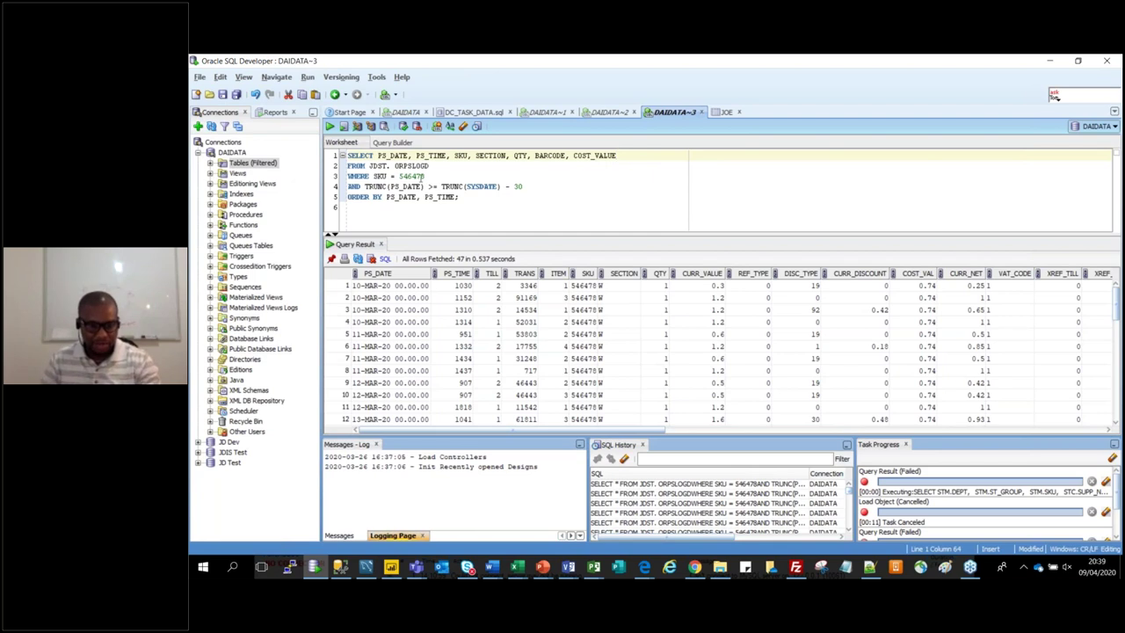
left_click(473, 199)
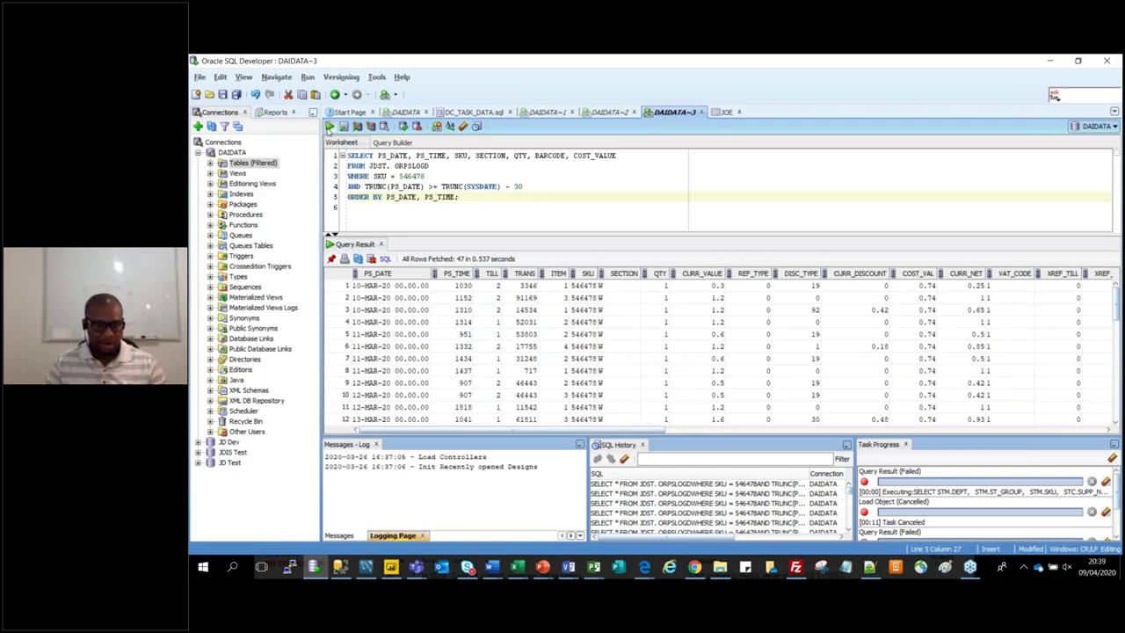
key("ctrl+a")
key("ctrl+Return")
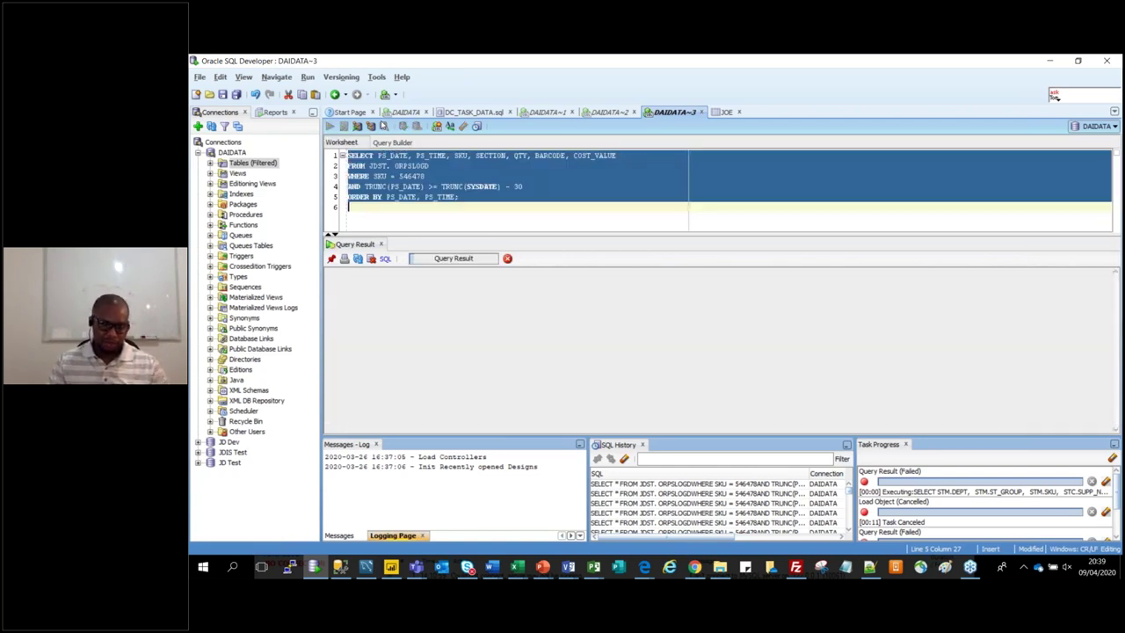
key("Left")
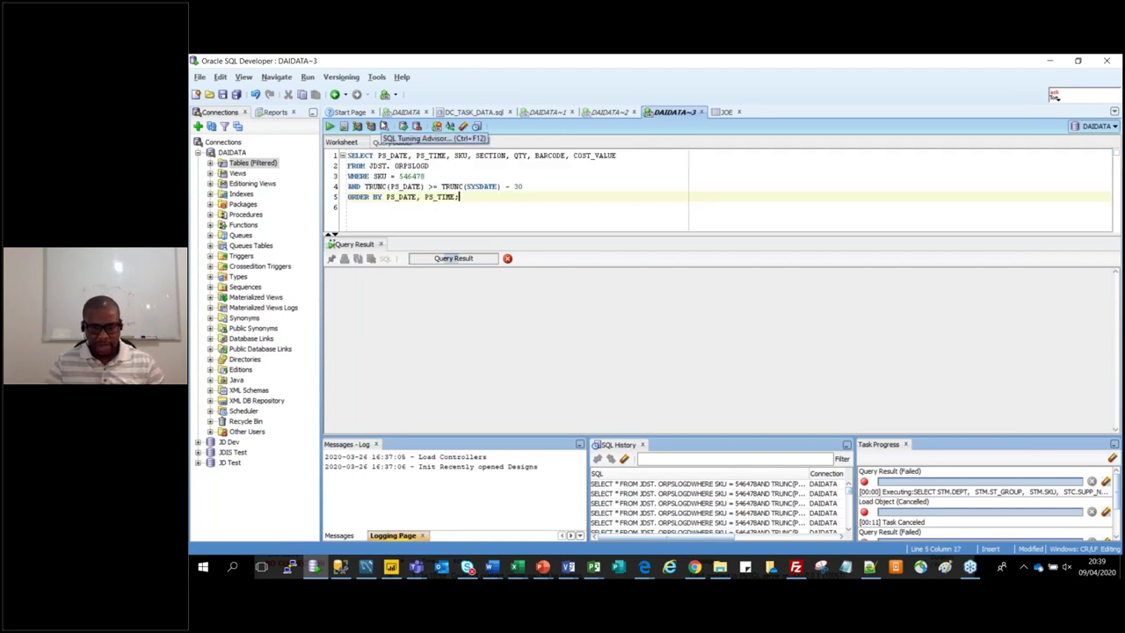
Comment out COST_VALUE with --, remove the comma after BARCODE, and rerun the query
left_click(576, 156)
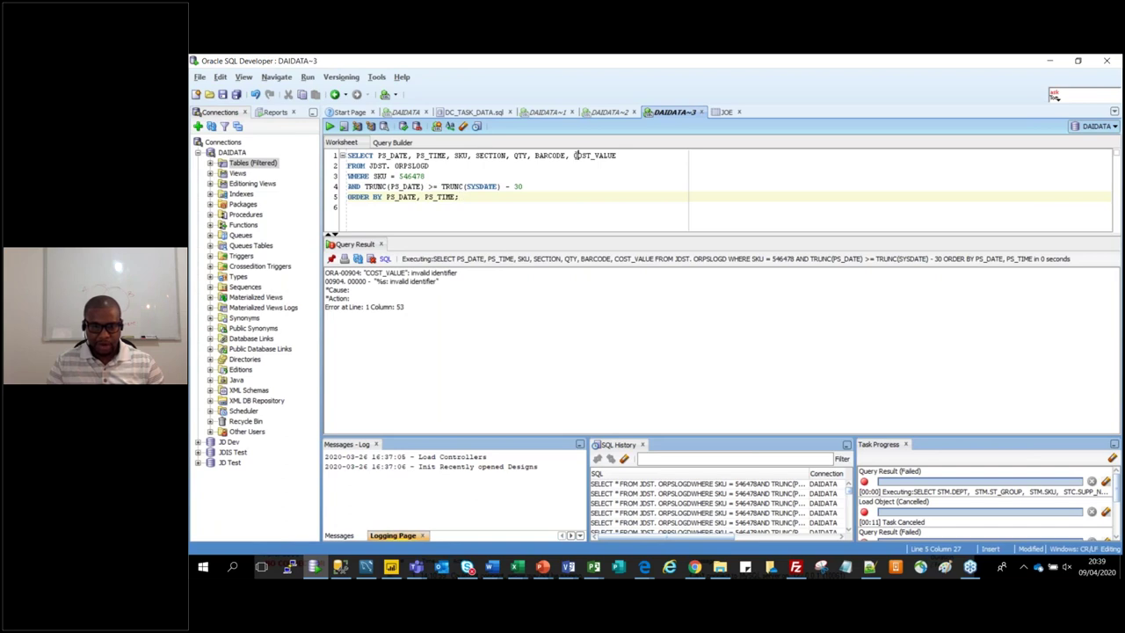
type("--")
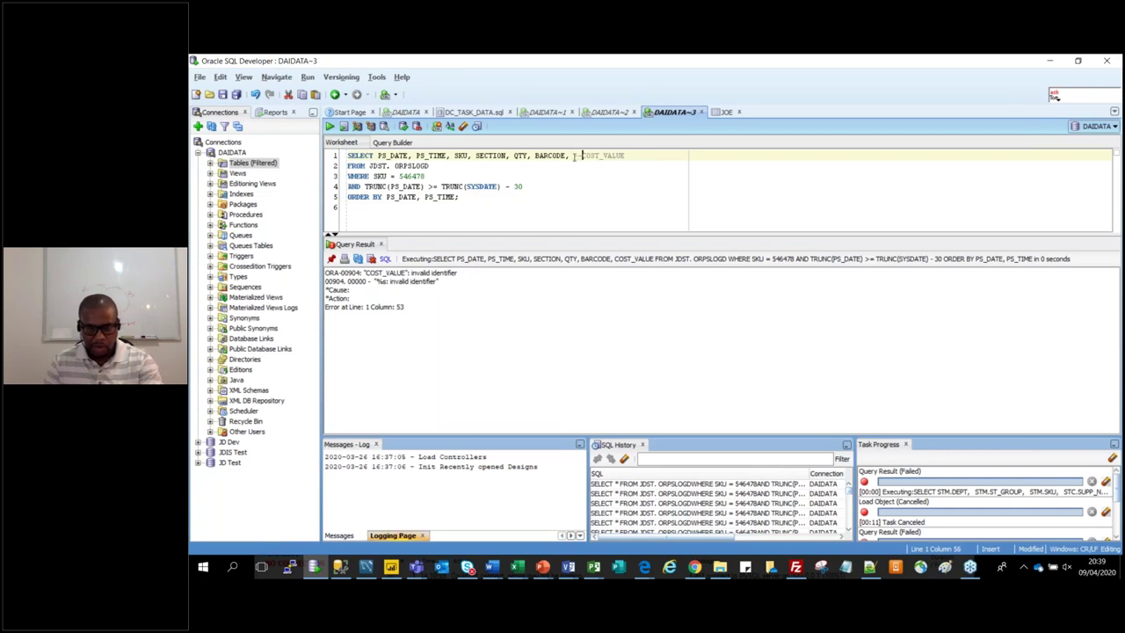
key("Left")
key("Left")
key("BackSpace")
key("BackSpace")
left_click(483, 198)
left_click(330, 127)
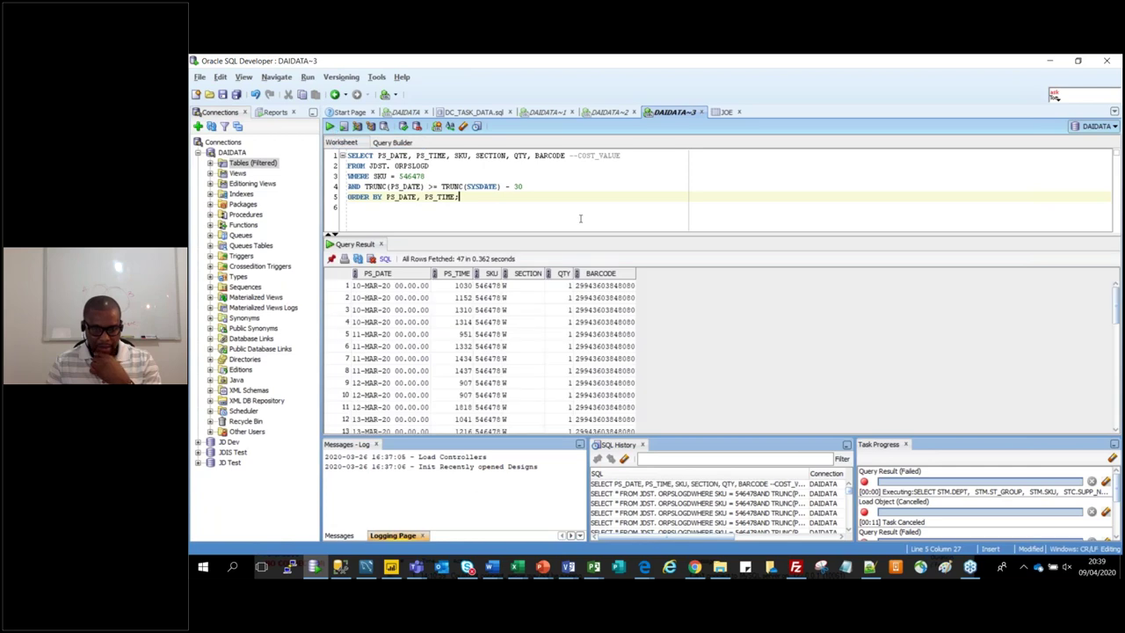
Insert the earlier SELECT * query on ORPSLOGD, sorted by PS_DATE and PS_TIME, from the SQL history below the current query
key("Return")
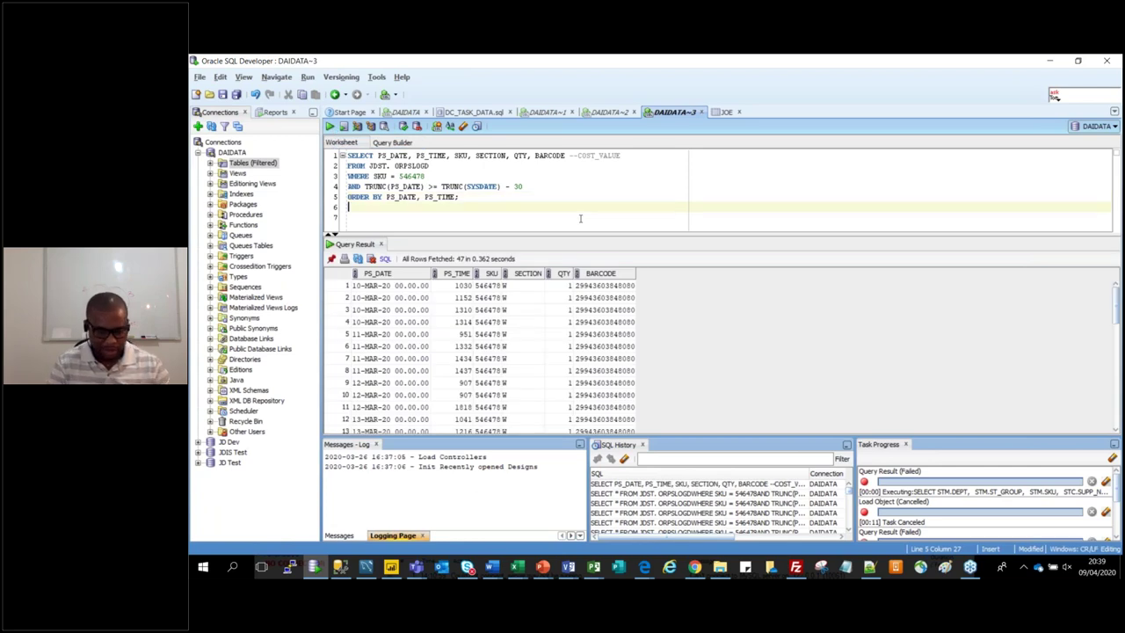
key("Return")
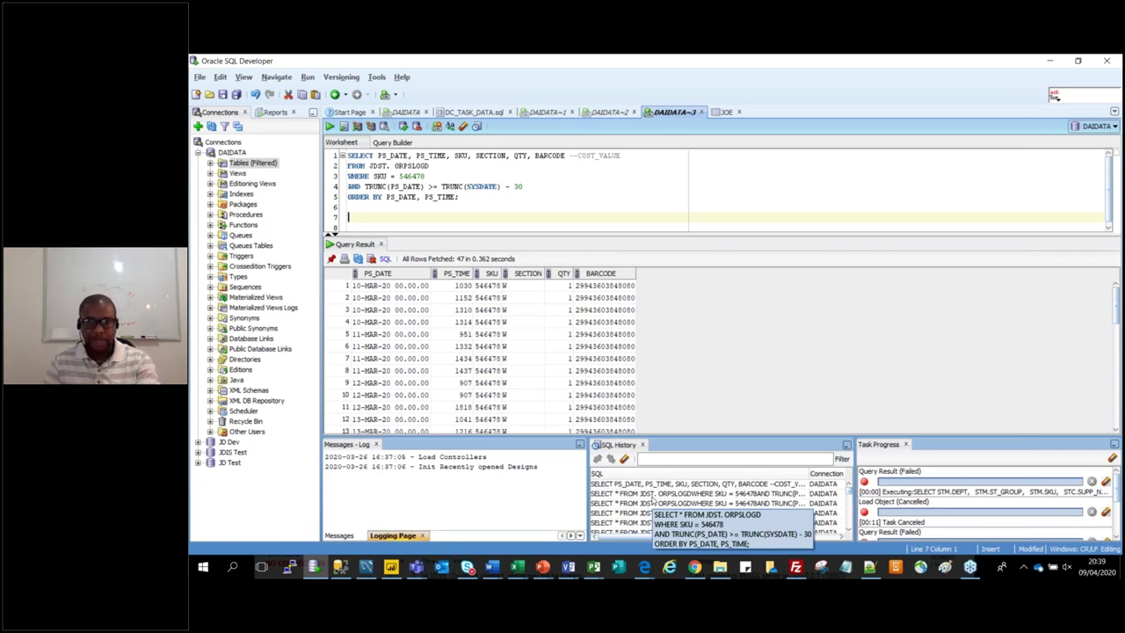
left_click(653, 495)
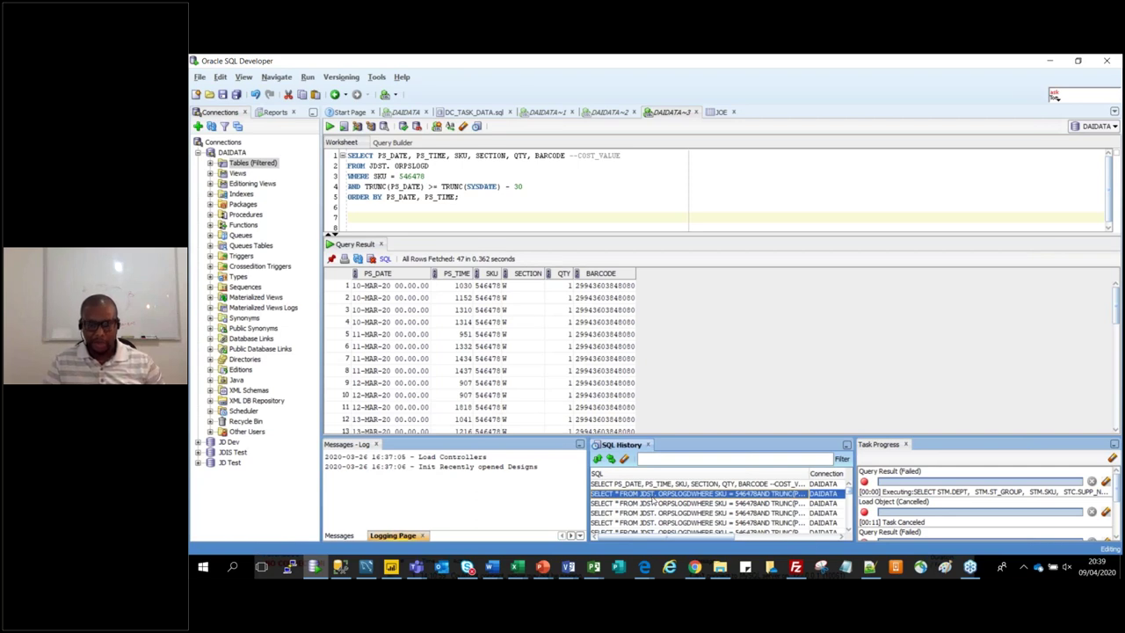
double_click(653, 495)
scroll(851, 503, "down", 3)
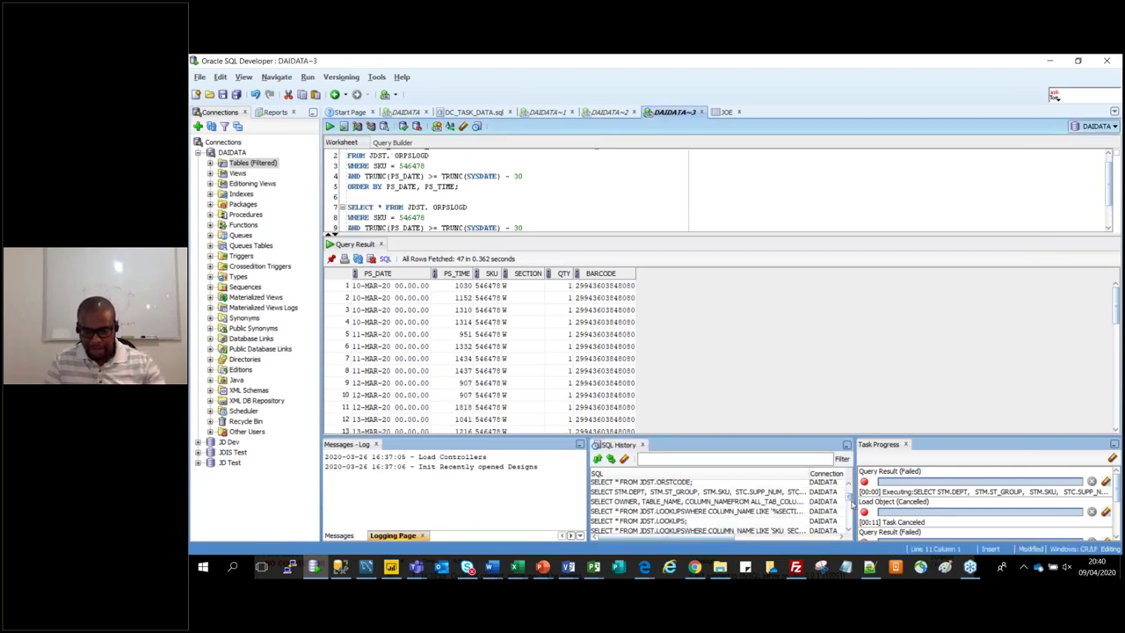
left_click_drag(851, 502, 851, 507)
scroll(851, 507, "up", 5)
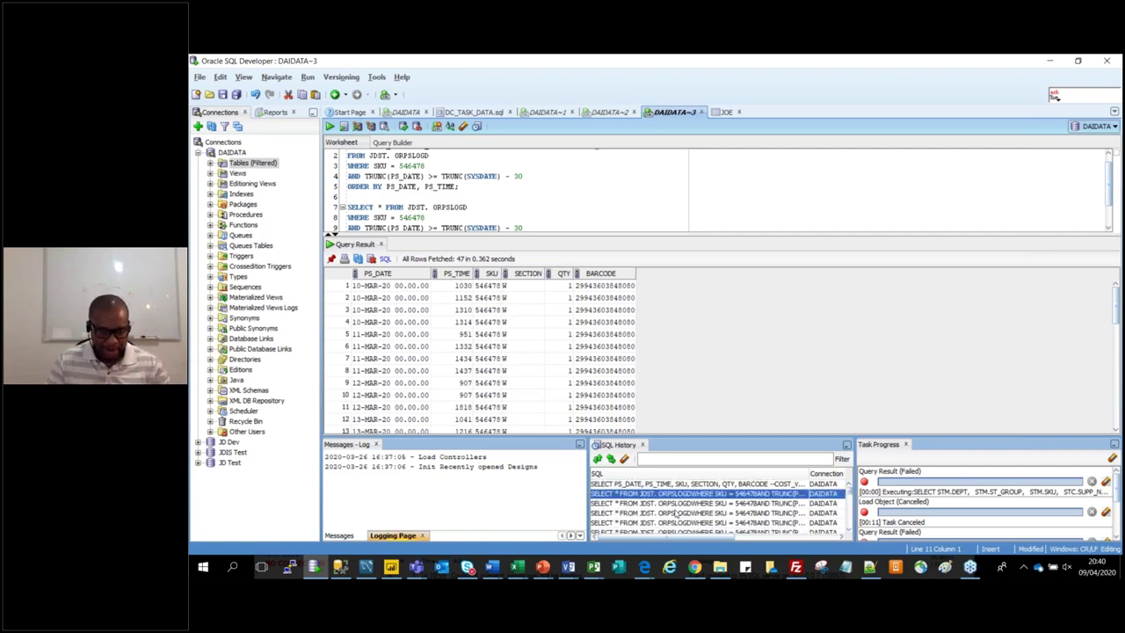
Run only the SELECT * FROM JDST. ORPSLOGD line and check the cost column's exact name in the results
left_click_drag(468, 208, 345, 207)
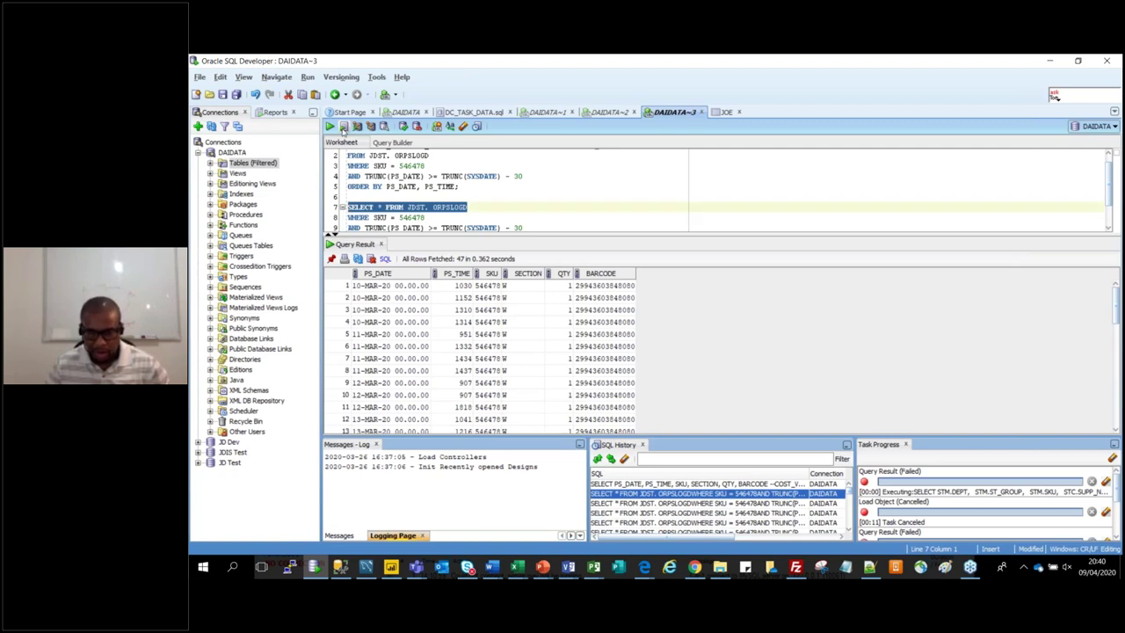
left_click(341, 128)
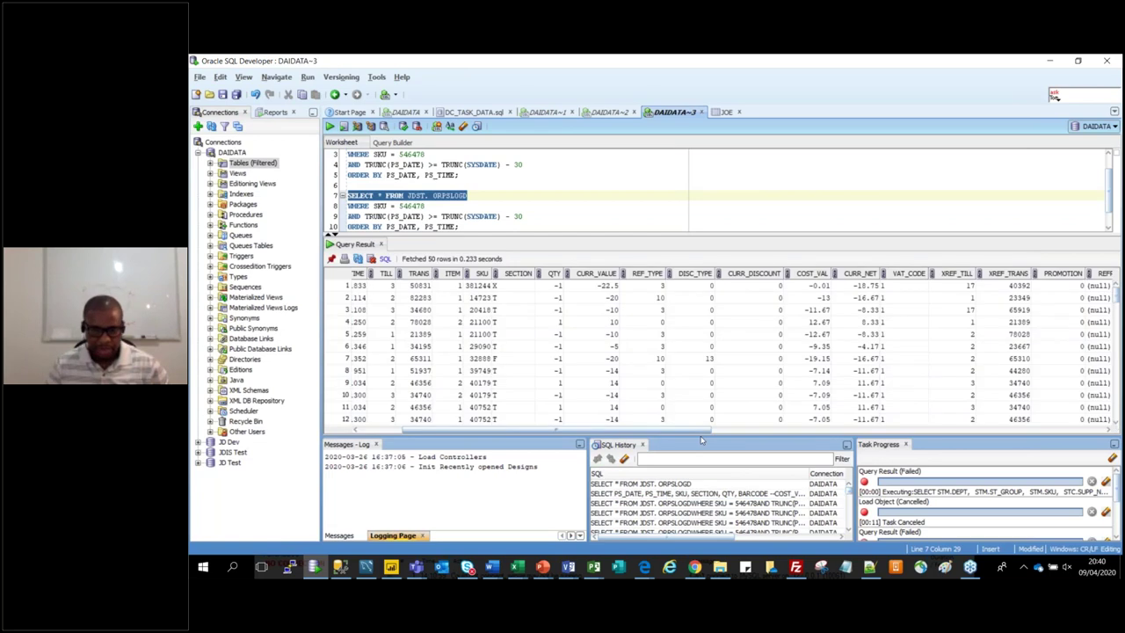
left_click_drag(701, 430, 777, 282)
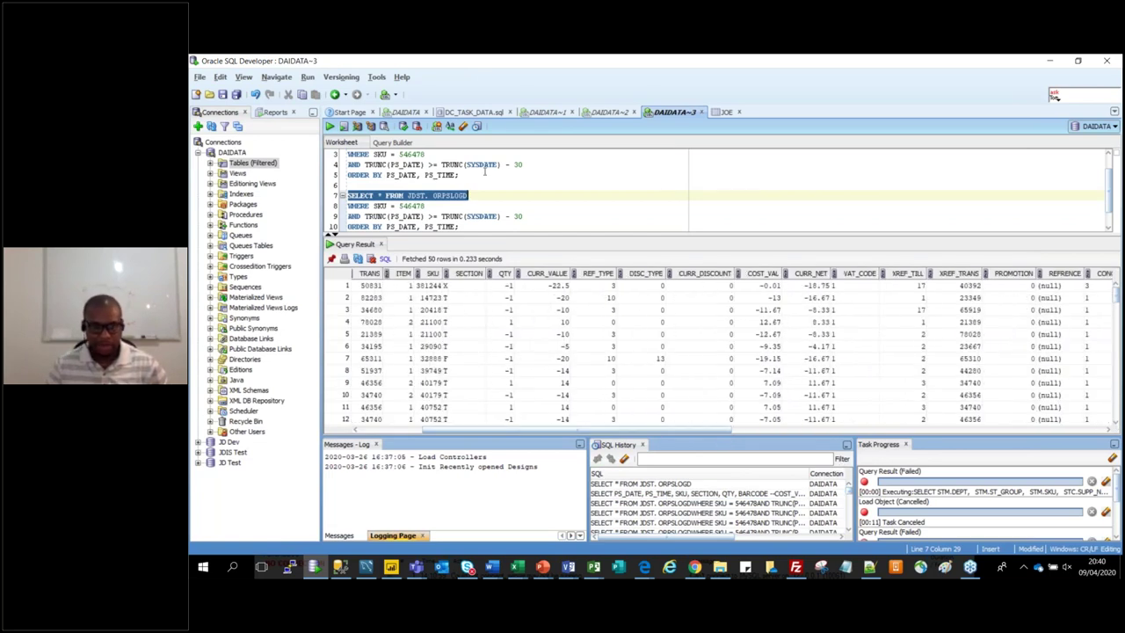
scroll(499, 167, "up", 1)
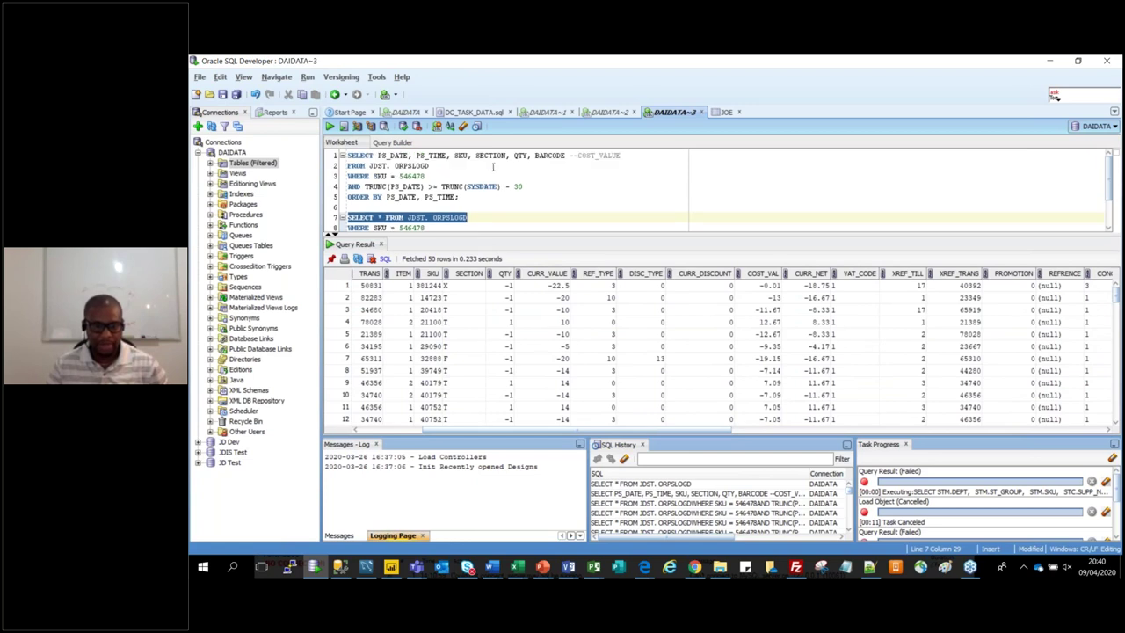
Correct the commented-out column name in the first query to COST_VAL
left_click(630, 156)
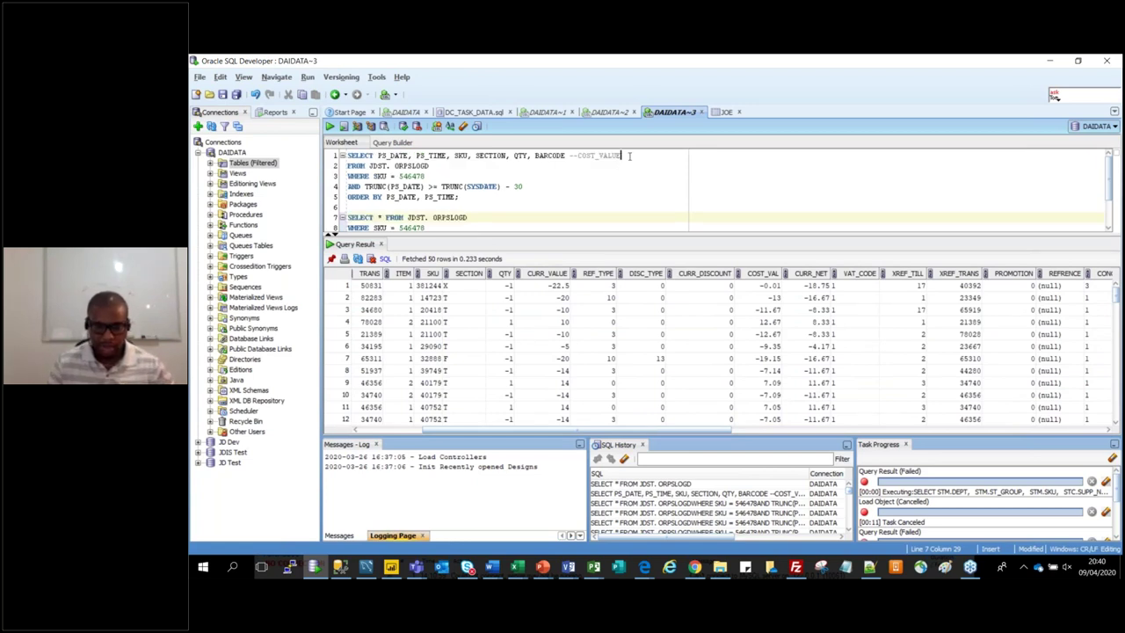
left_click(633, 155)
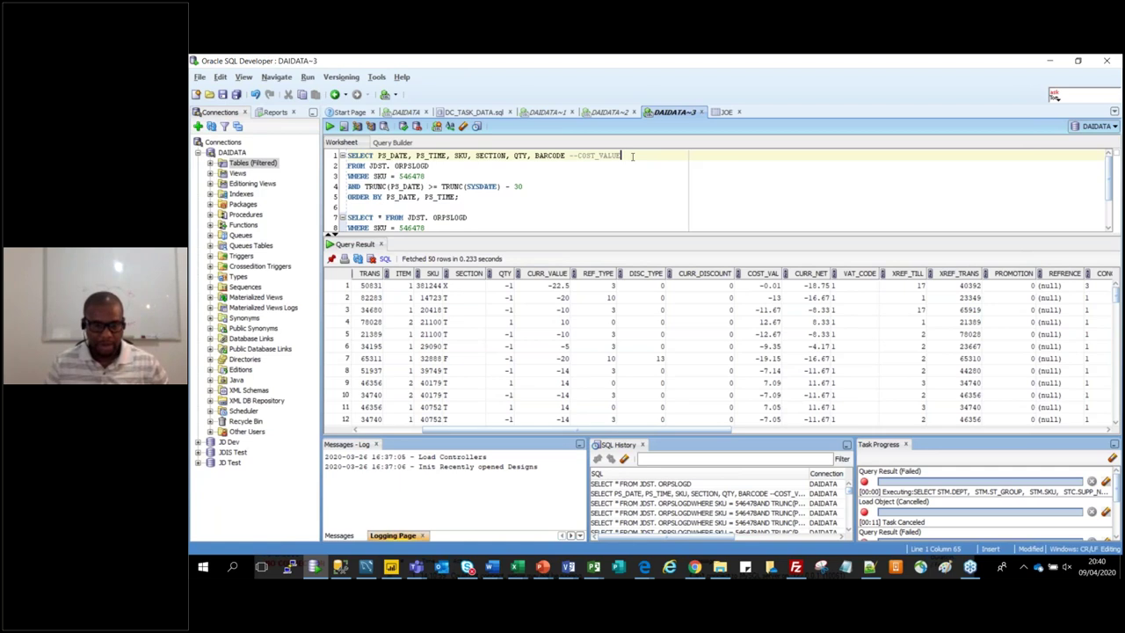
key("BackSpace")
key("BackSpace")
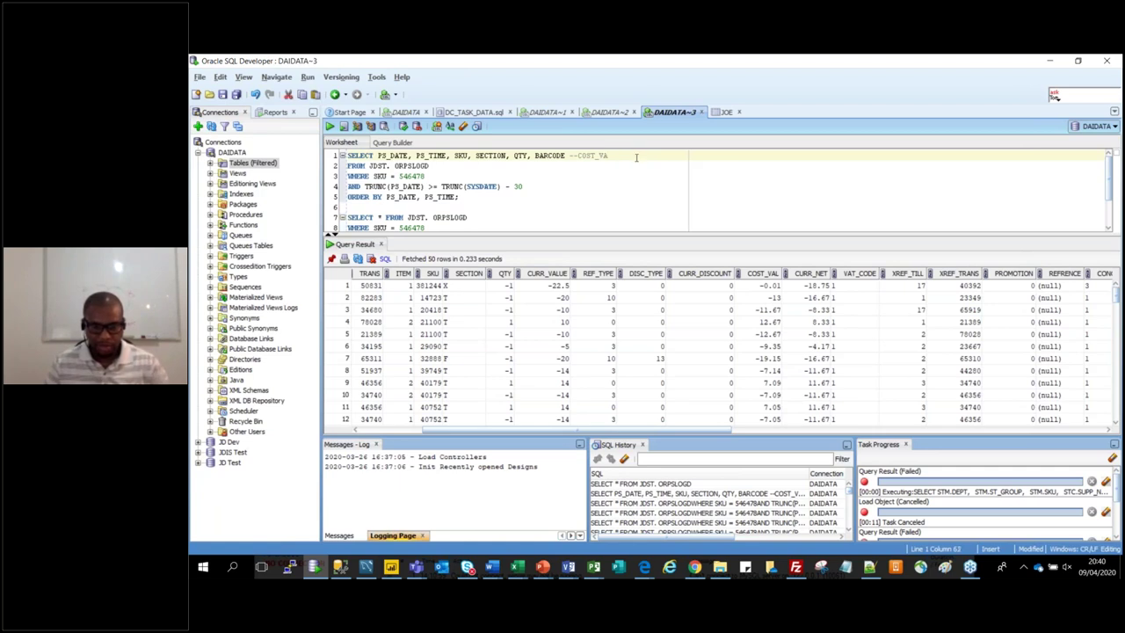
key("Down")
key("Down")
key("Down")
key("Down")
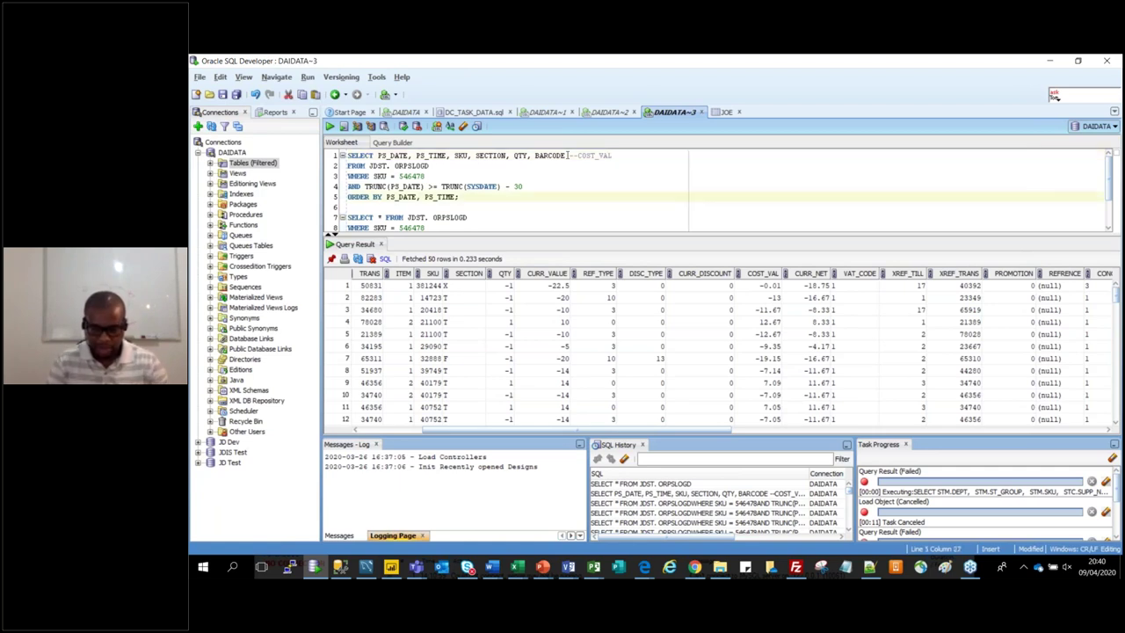
Uncomment COST_VAL in the SELECT list and put a comma after BARCODE
left_click(567, 154)
key("Delete")
key("Delete")
key("Delete")
type(",")
key("Down")
key("Down")
key("Down")
key("Down")
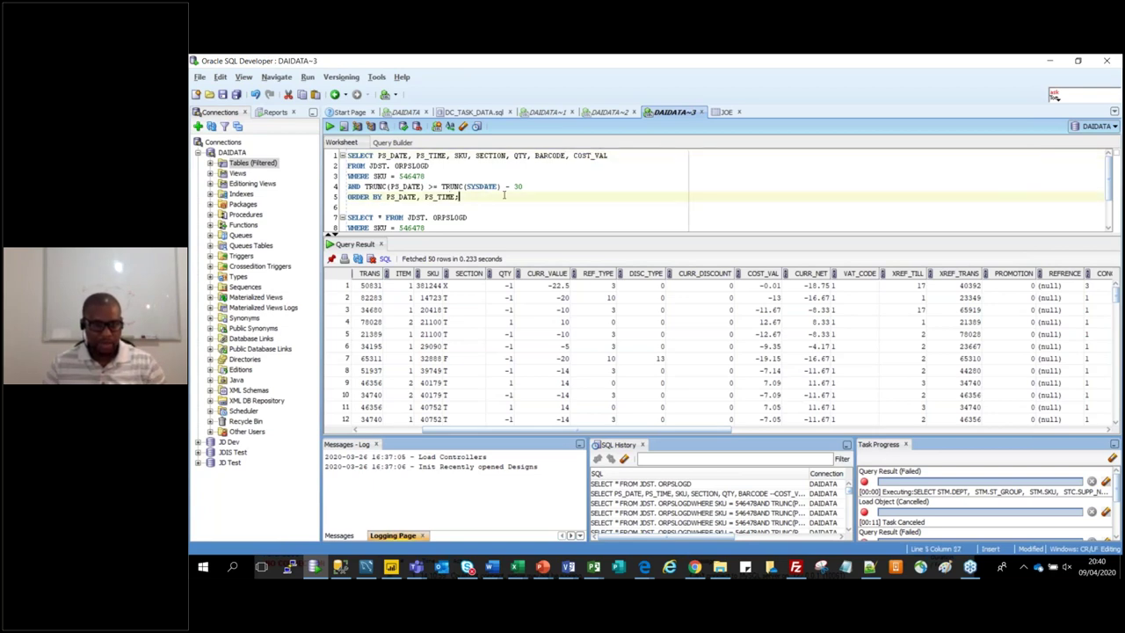
Execute the first query with the COST_VAL column included
left_click(465, 167)
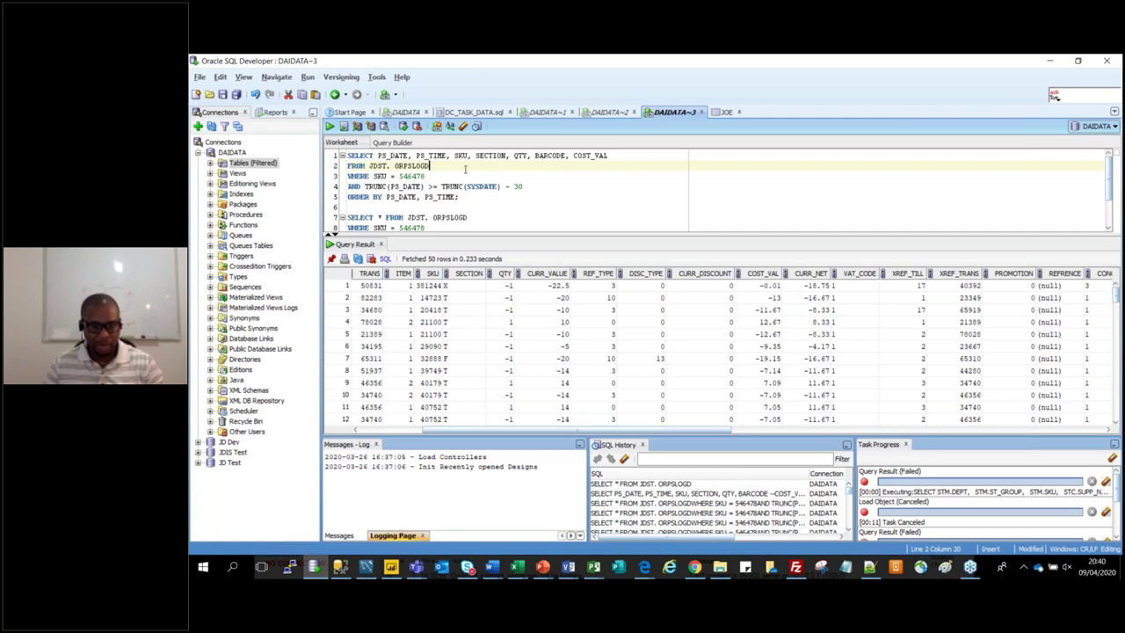
key("Down")
key("Down")
key("Down")
left_click(397, 165)
left_click(333, 126)
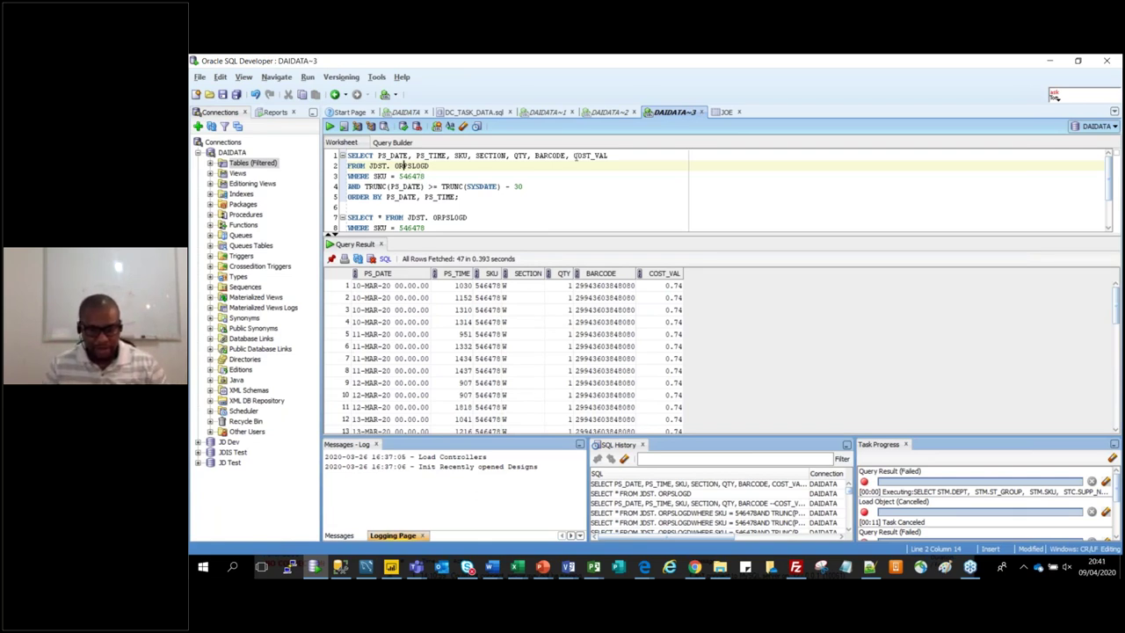
Delete the second query, SELECT * FROM JDST. ORPSLOGD with its WHERE and ORDER BY clauses, from the worksheet
scroll(477, 211, "down", 2)
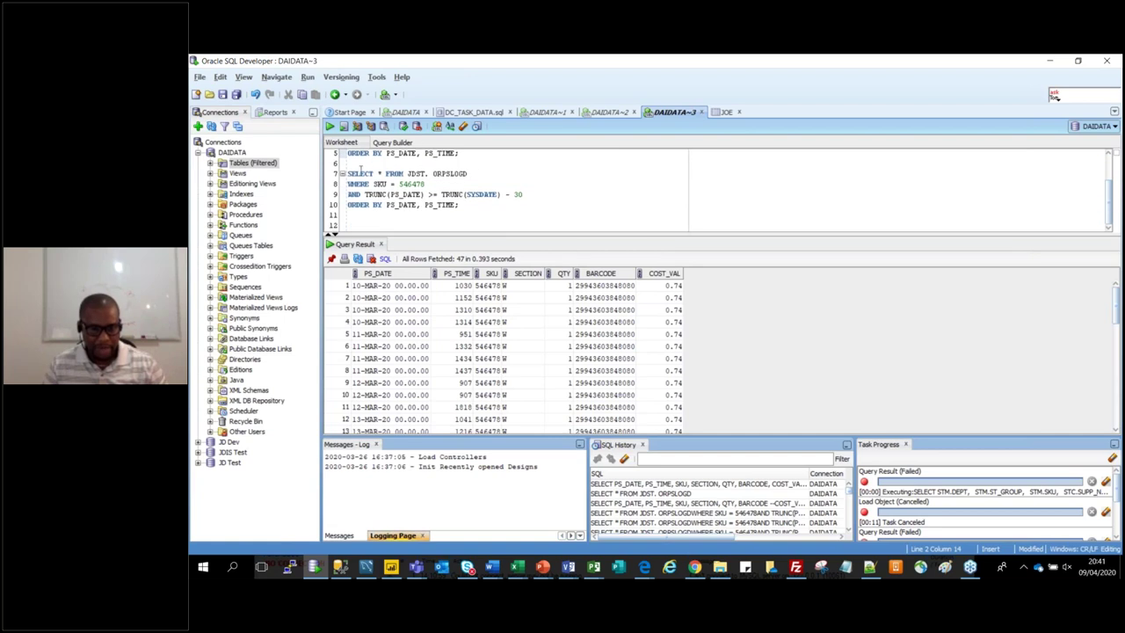
left_click_drag(348, 172, 457, 199)
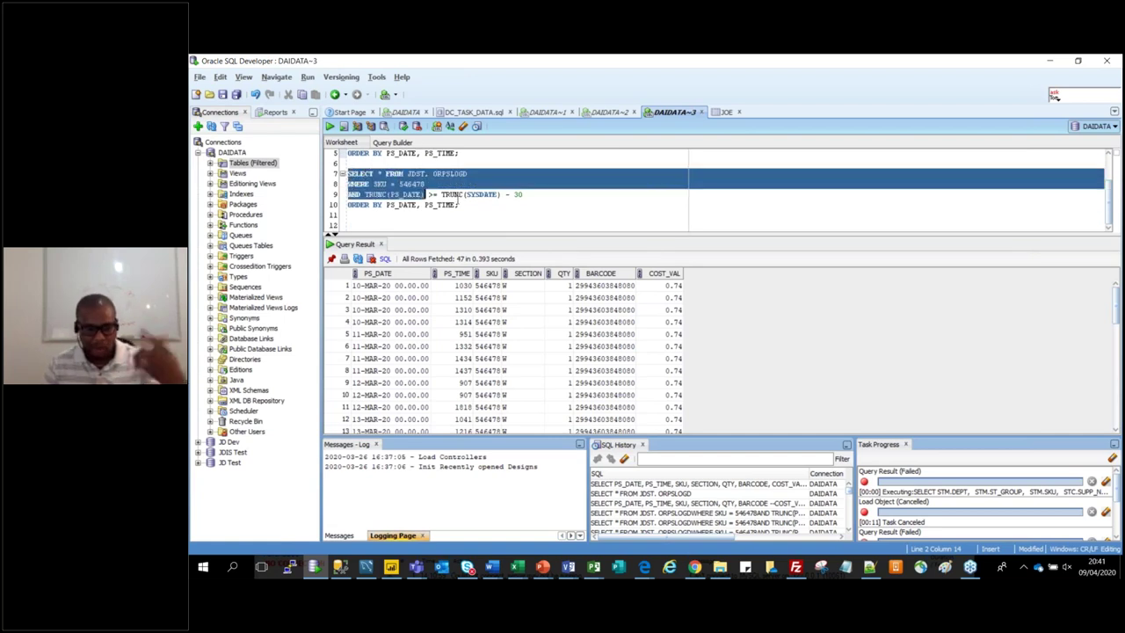
left_click_drag(457, 198, 475, 206)
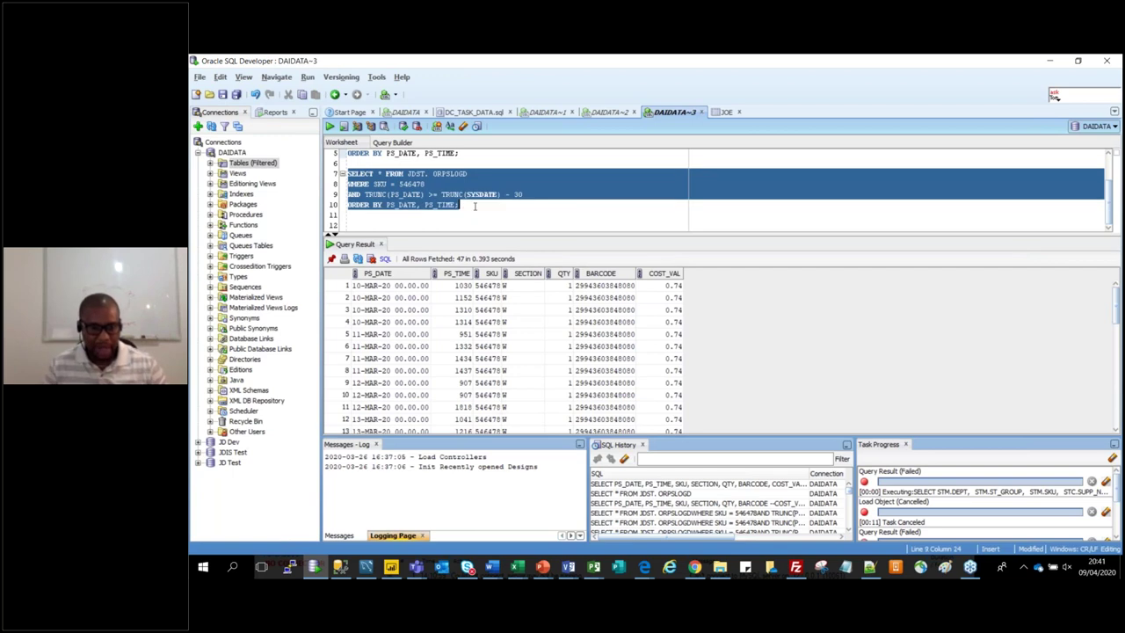
key("Delete")
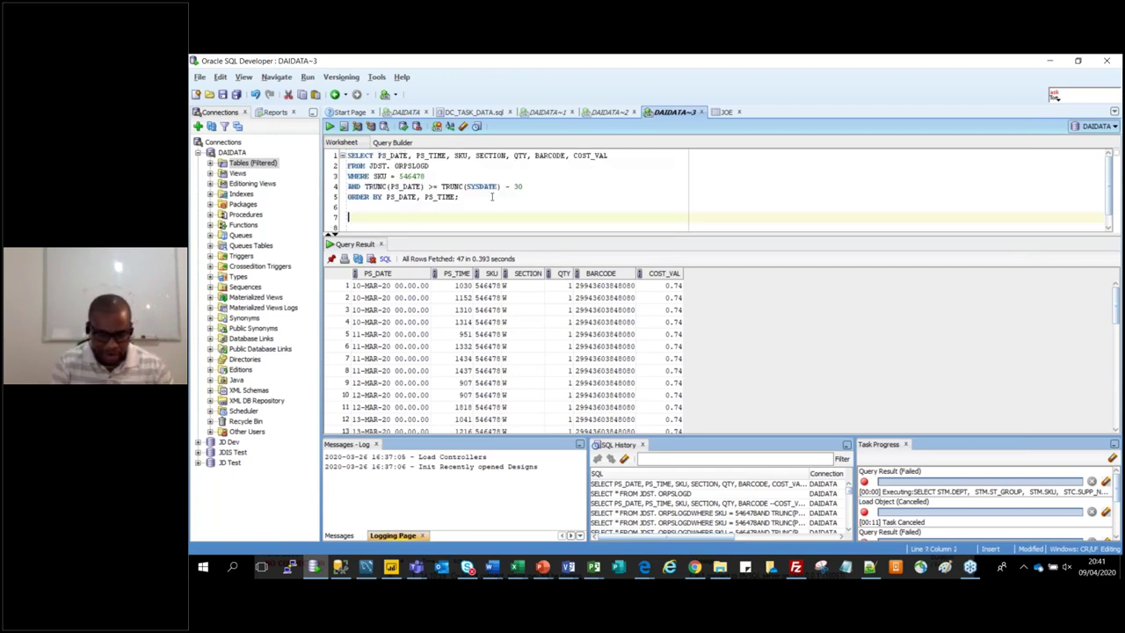
Add SUM(COST_VAL) after COST_VAL in the SELECT list and execute the query
left_click(650, 154)
type(", ")
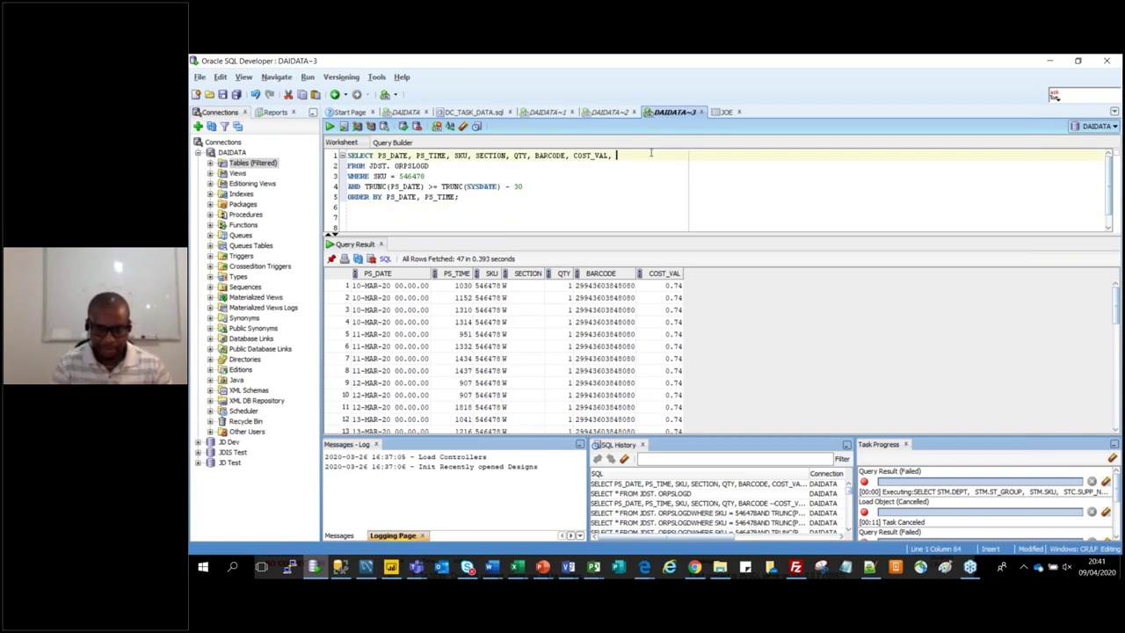
type("SUM(")
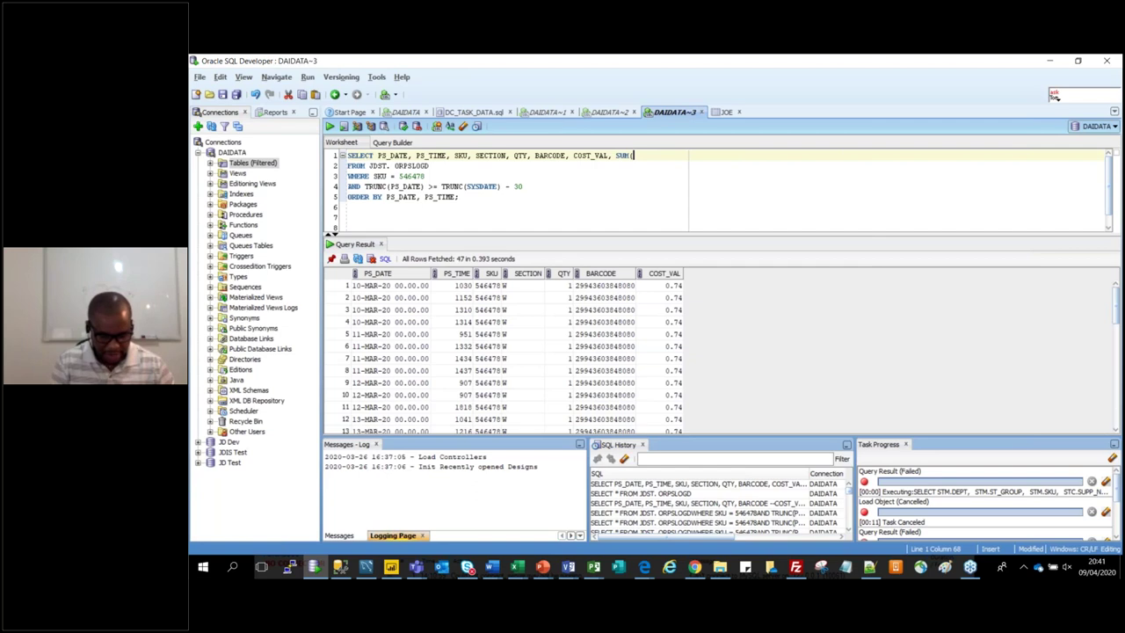
key("ctrl+space")
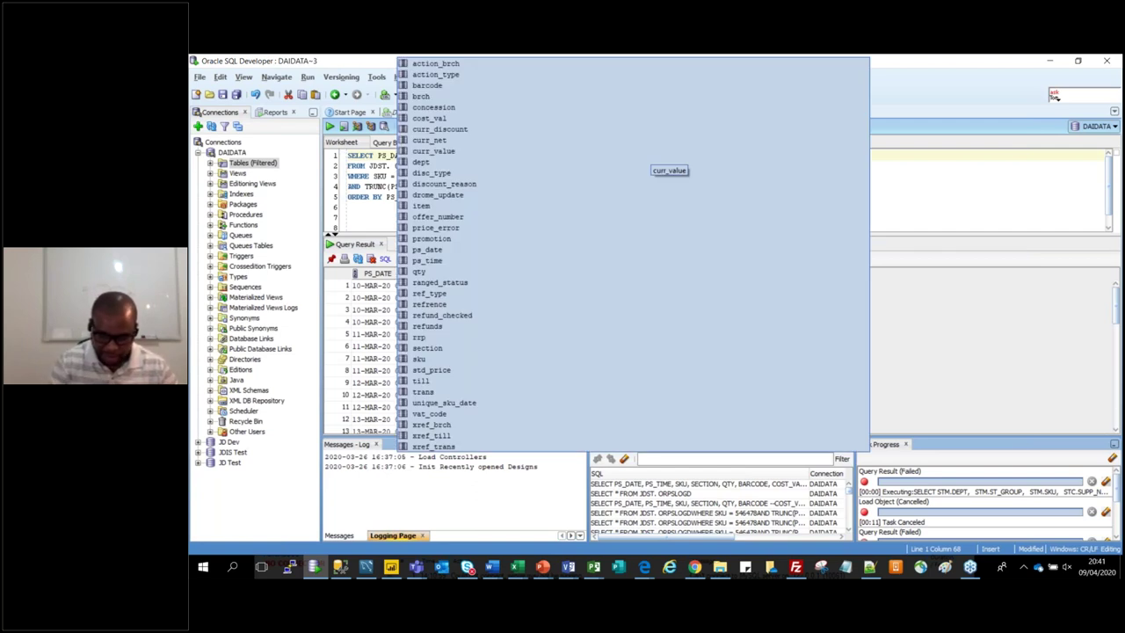
type("CO")
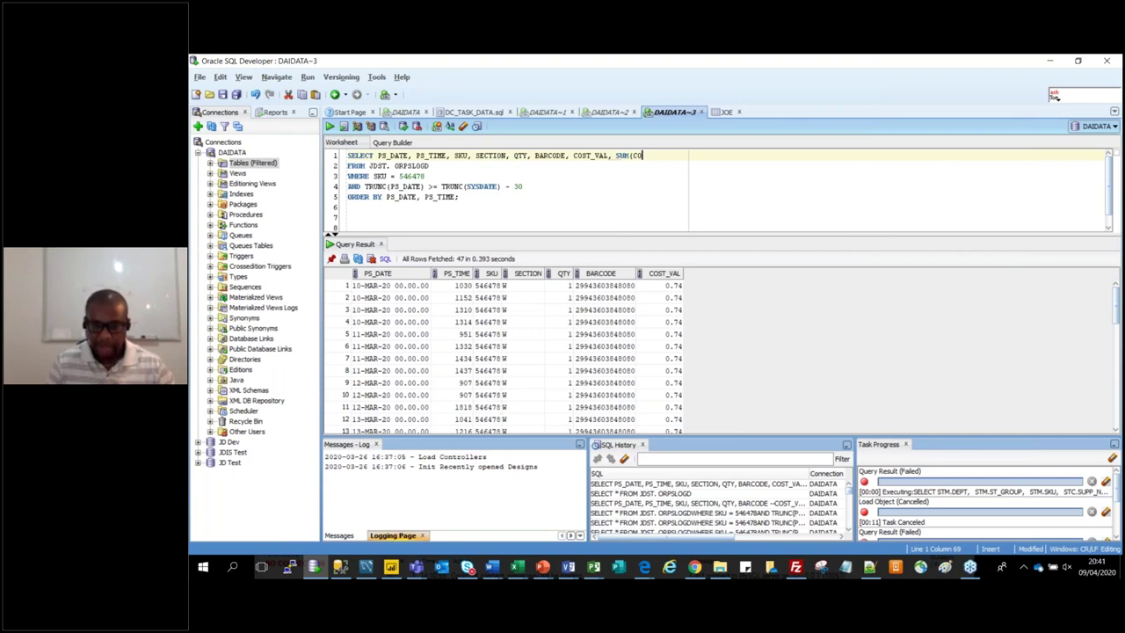
type("ST_VAL)")
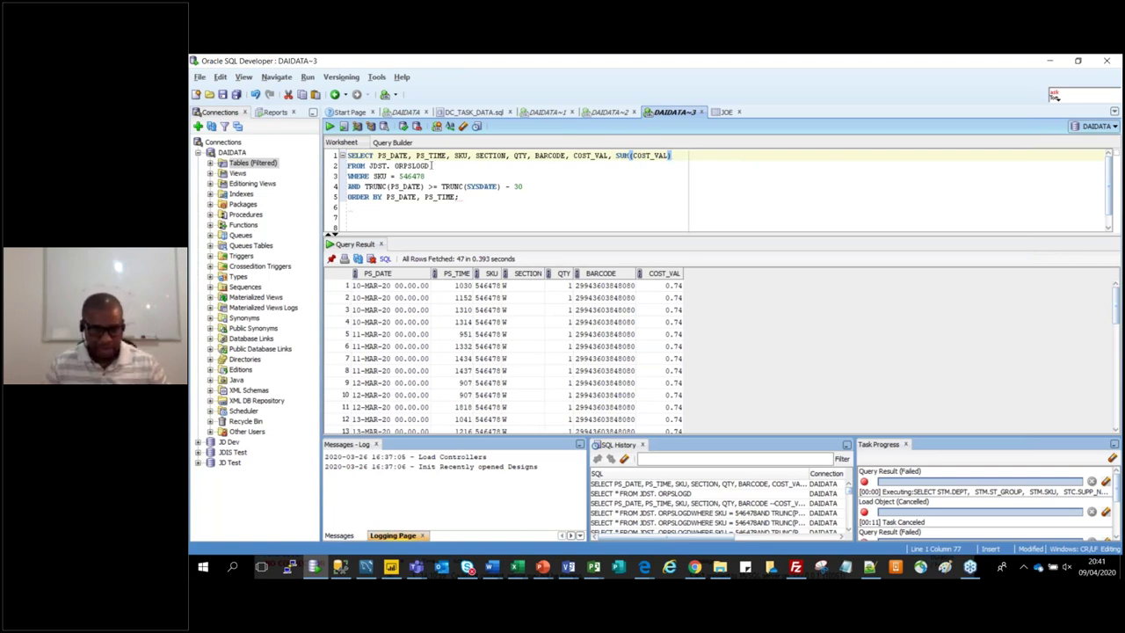
left_click(487, 196)
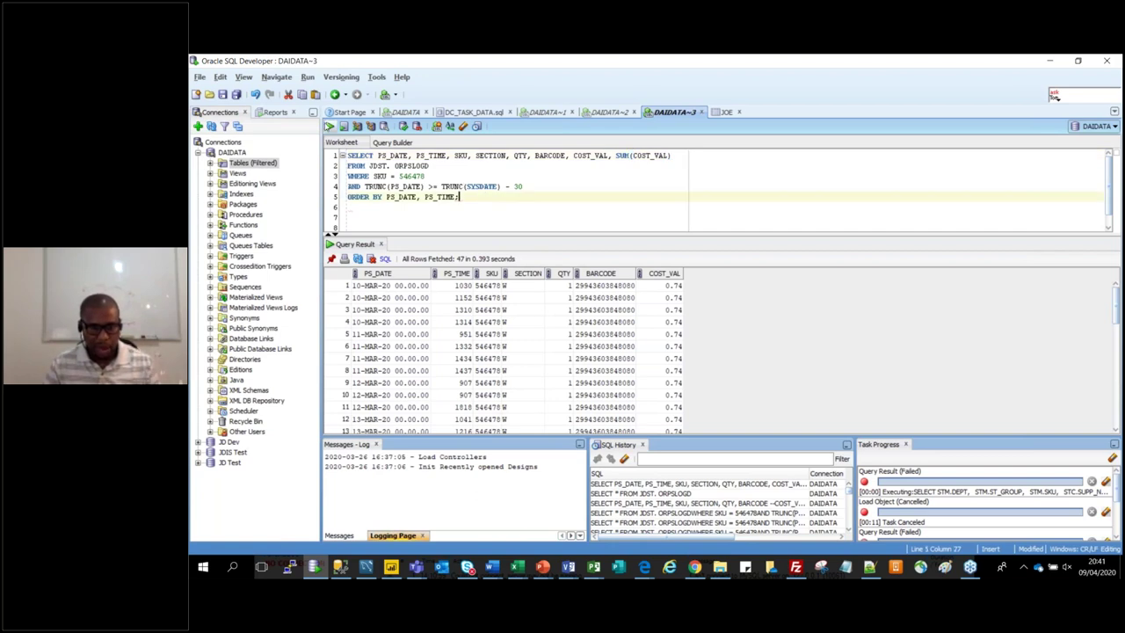
left_click(330, 127)
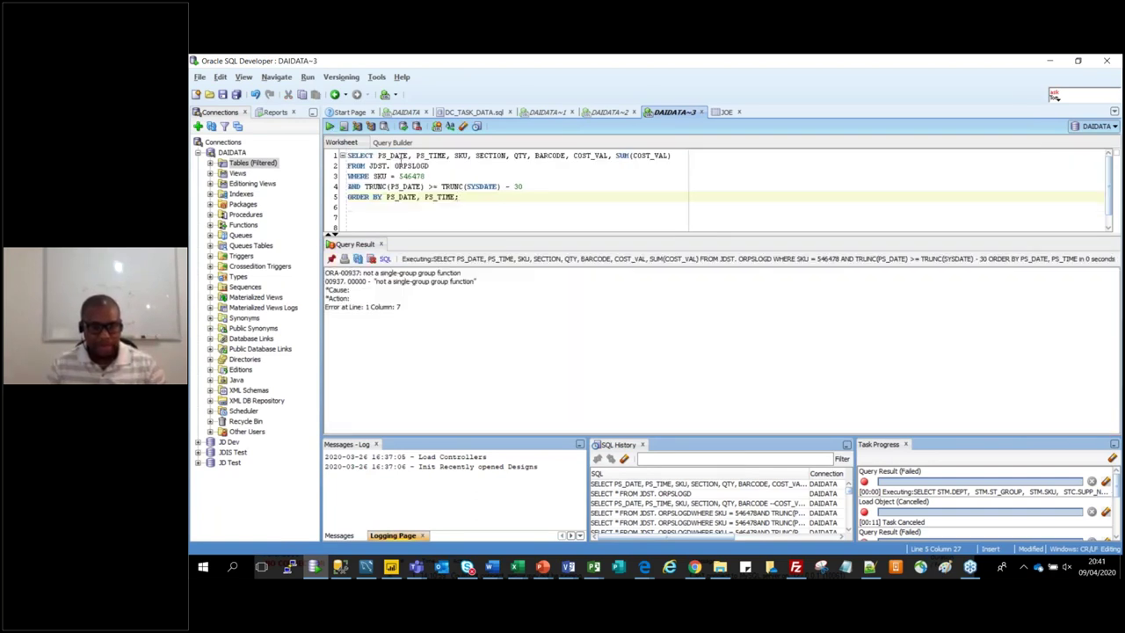
Insert a GROUP BY clause before ORDER BY, listing PS_DATE, PS_TIME, SKU, SECTION, QTY, BARCODE, COST_VAL
double_click(383, 156)
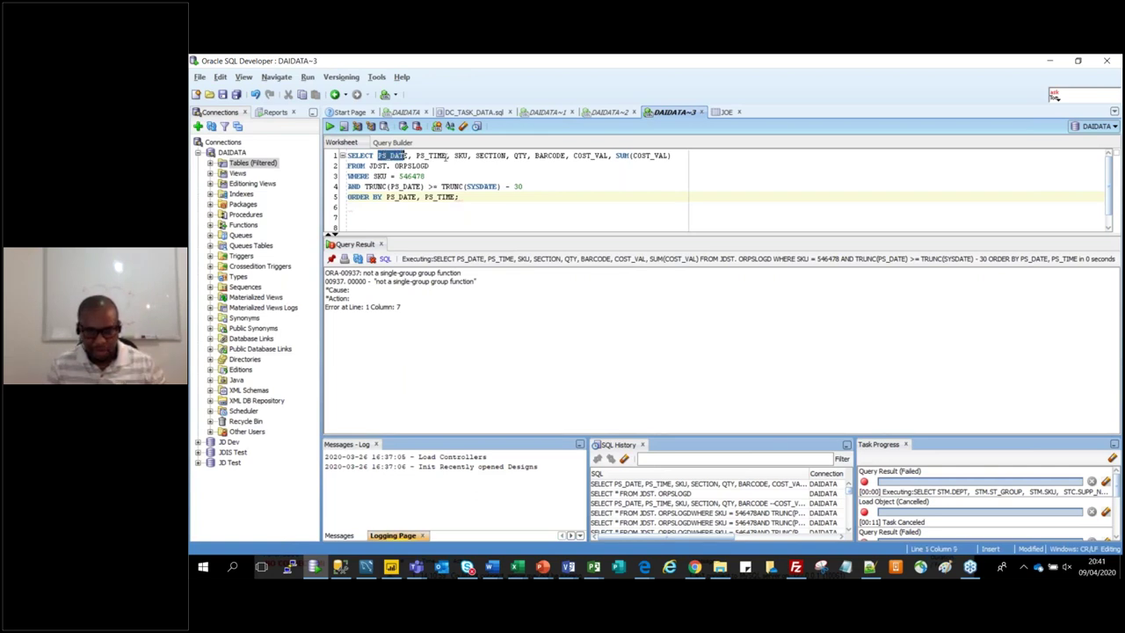
left_click(473, 155, "shift")
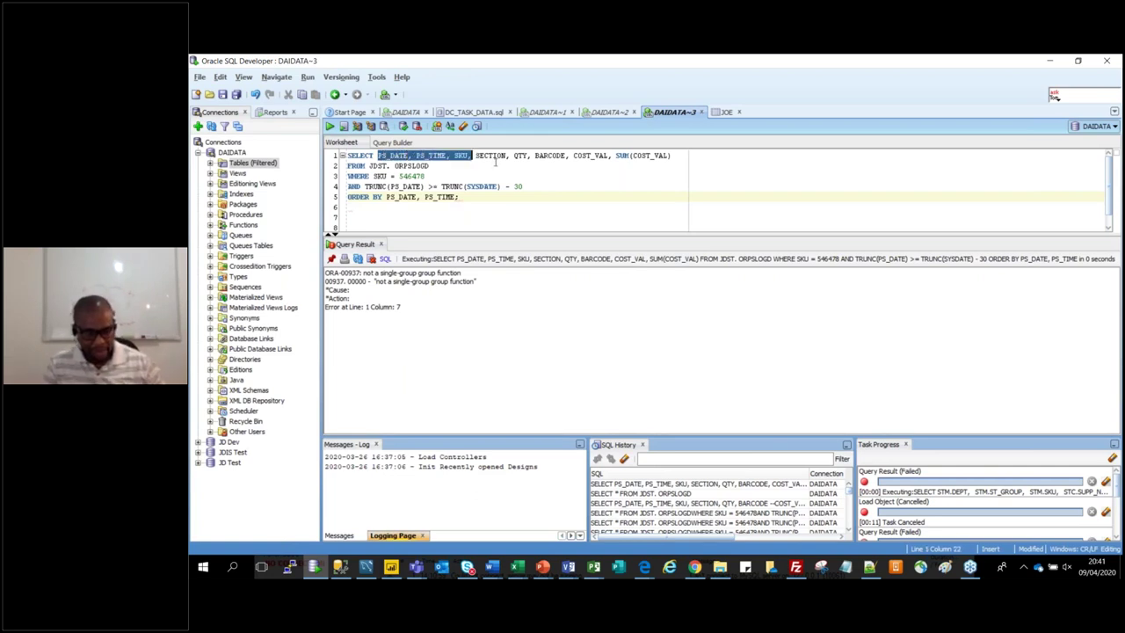
left_click(537, 186)
key("Return")
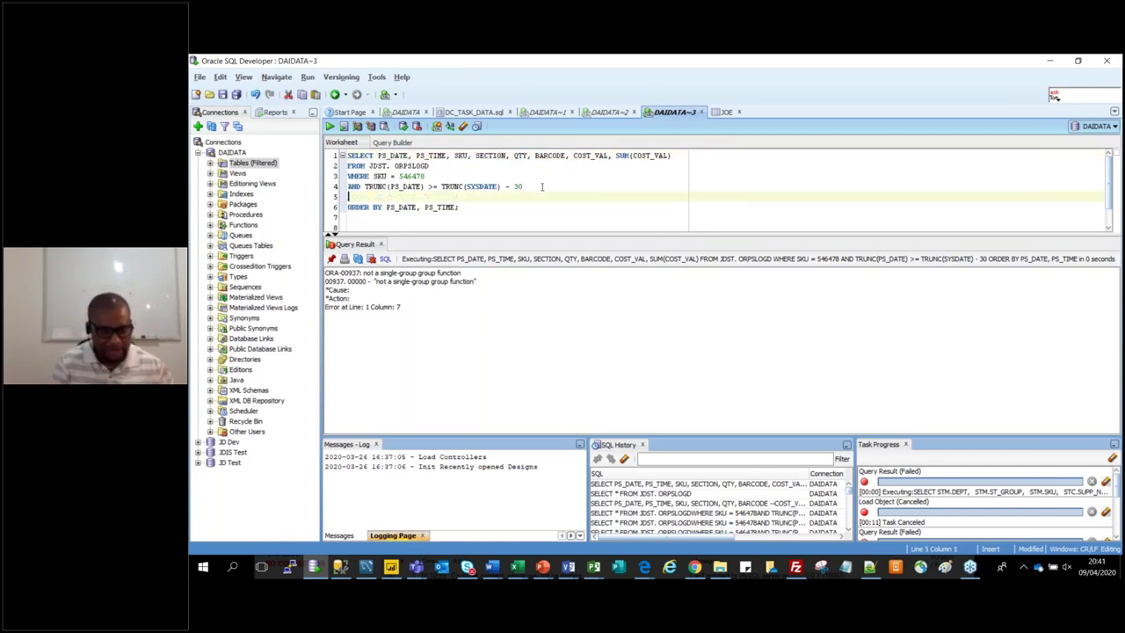
type("GROU")
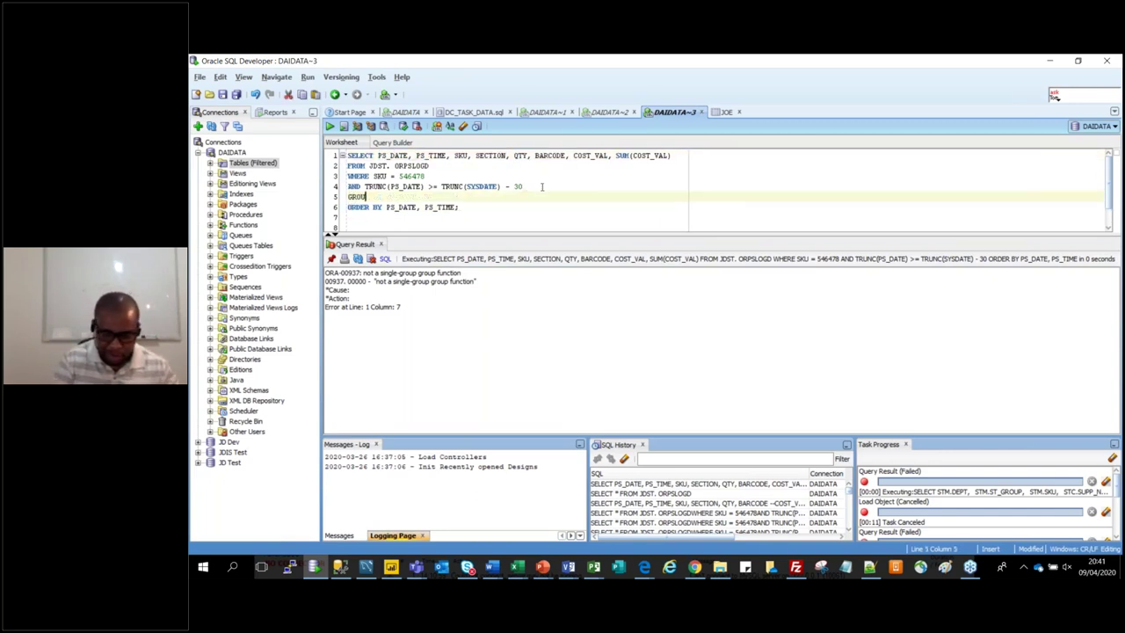
type("P BY")
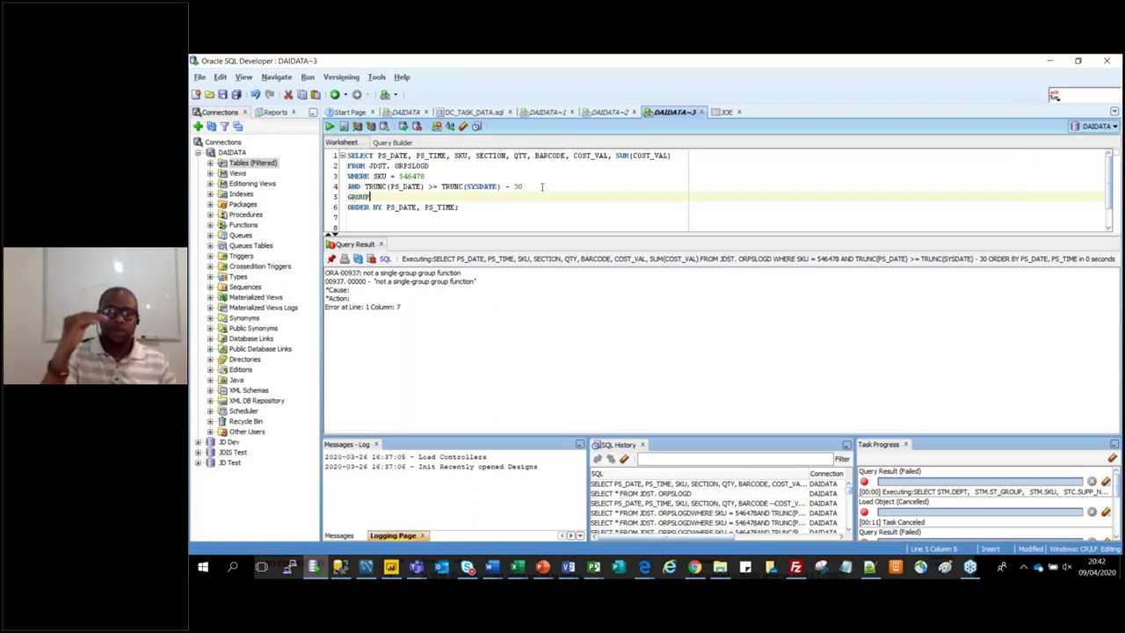
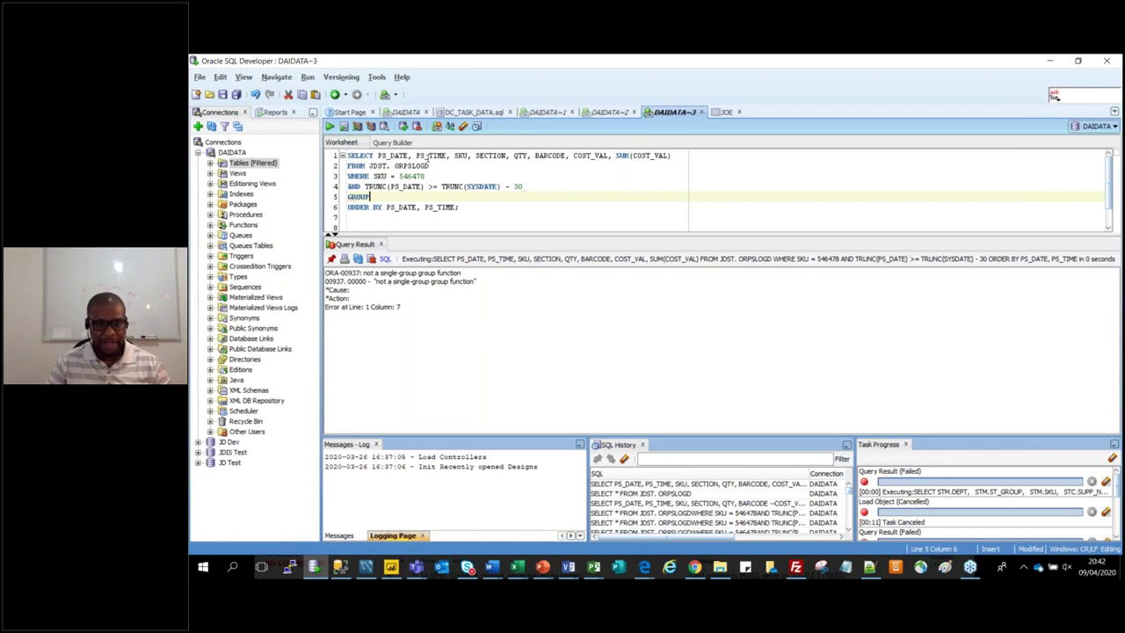
type("BY")
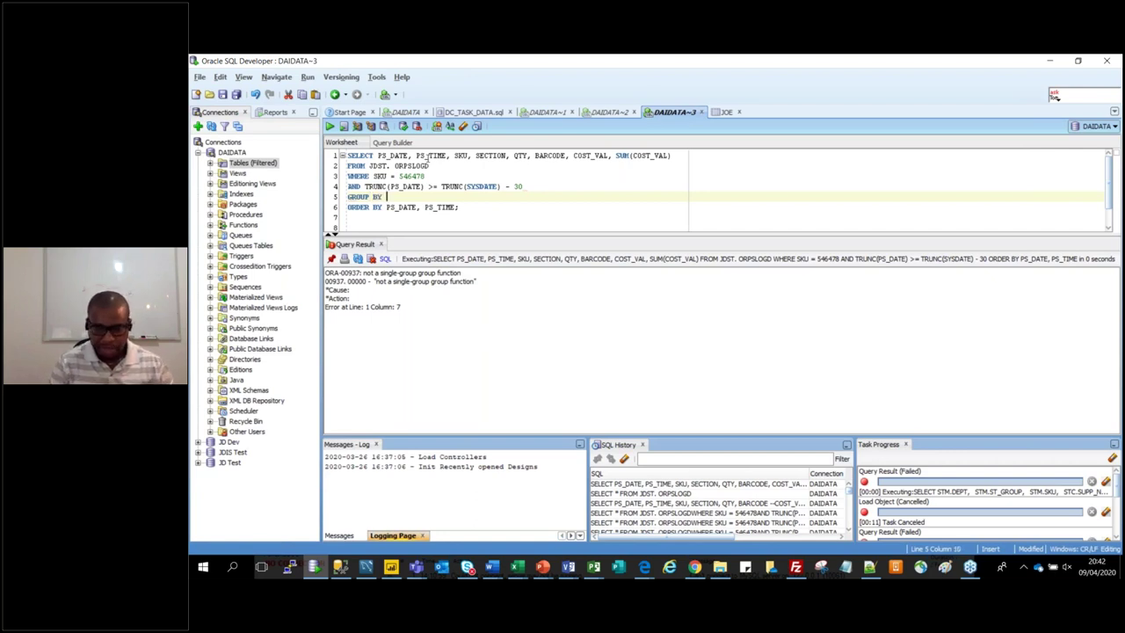
key("ctrl+space")
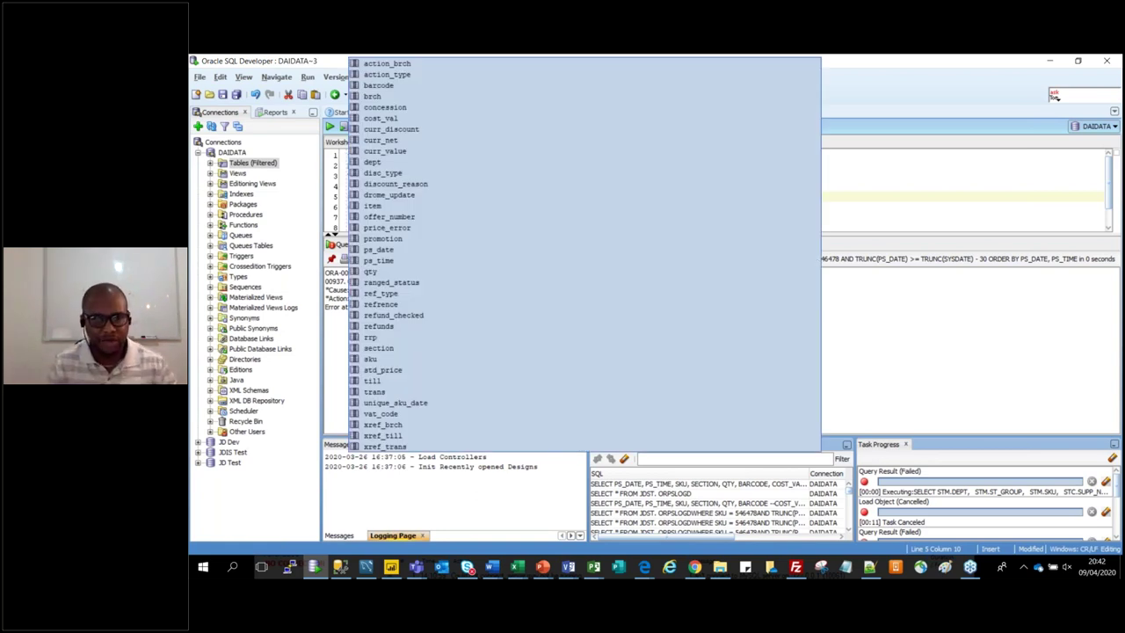
key("Escape")
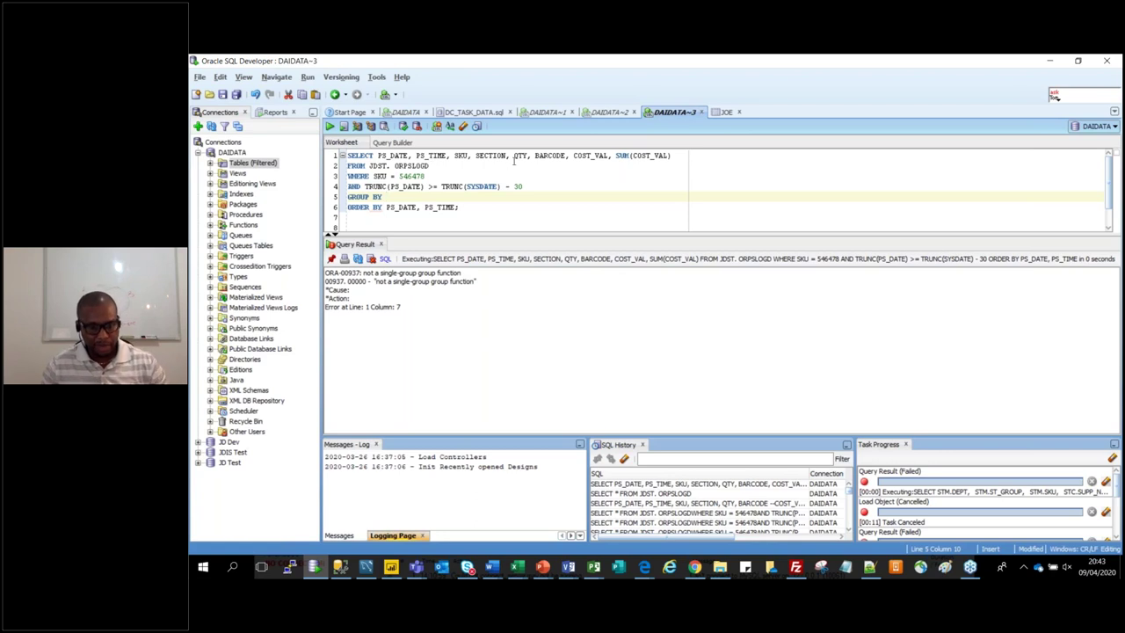
type("PS_DATE, PS_TIME, SKU, SECTION, QTY, BARCODE, COST_VAL")
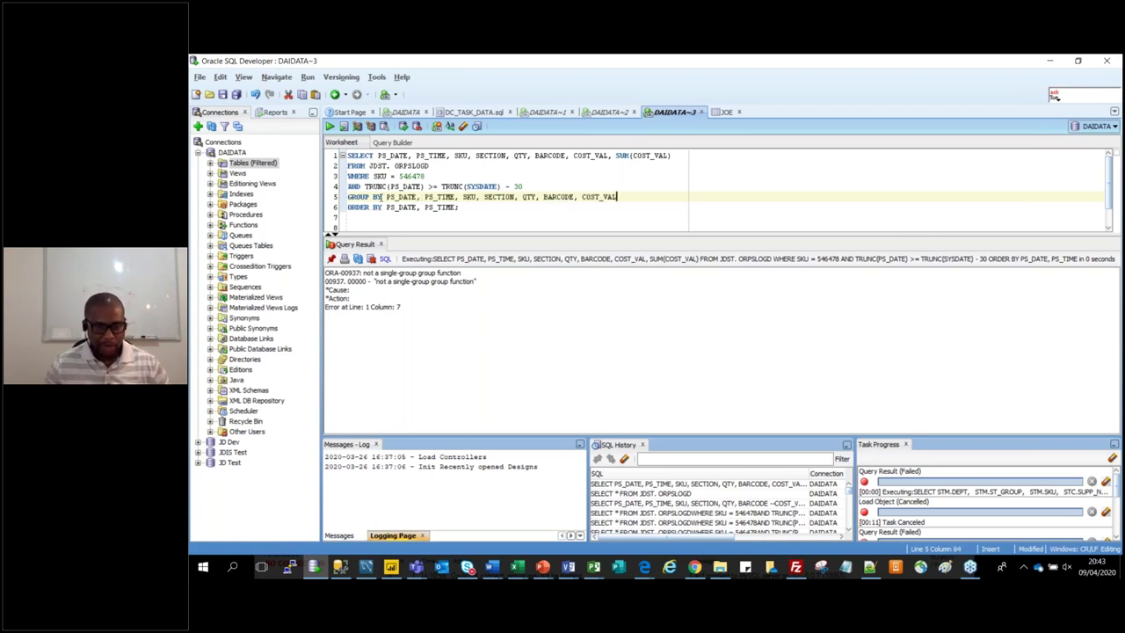
Split the GROUP BY list so each column from PS_DATE to COST_VAL sits on its own aligned line
left_click(424, 197)
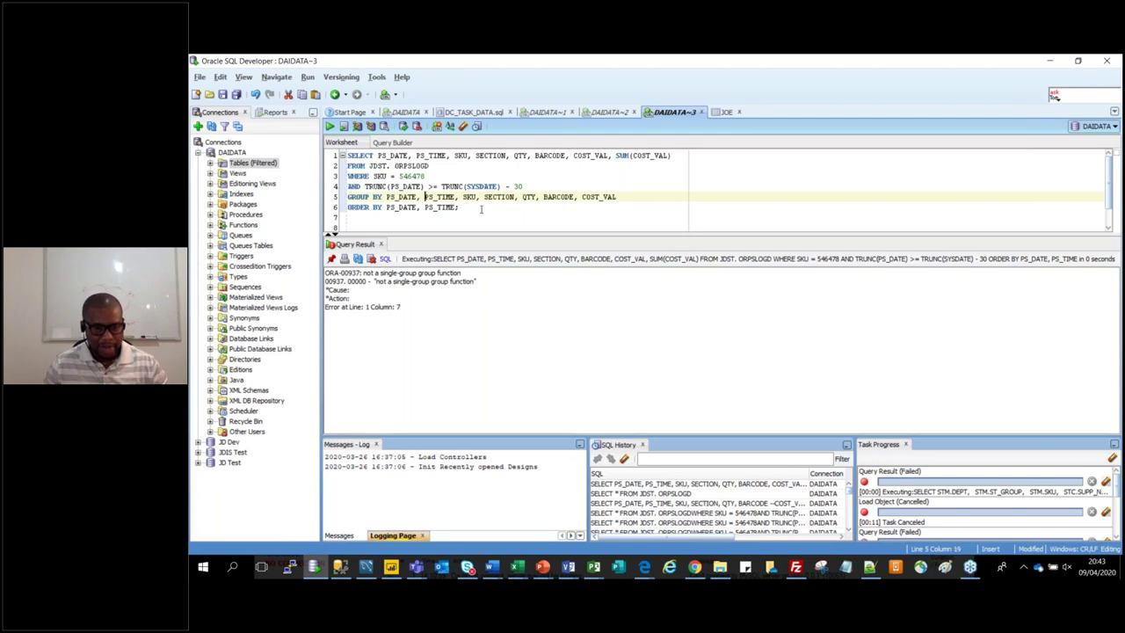
key("Return")
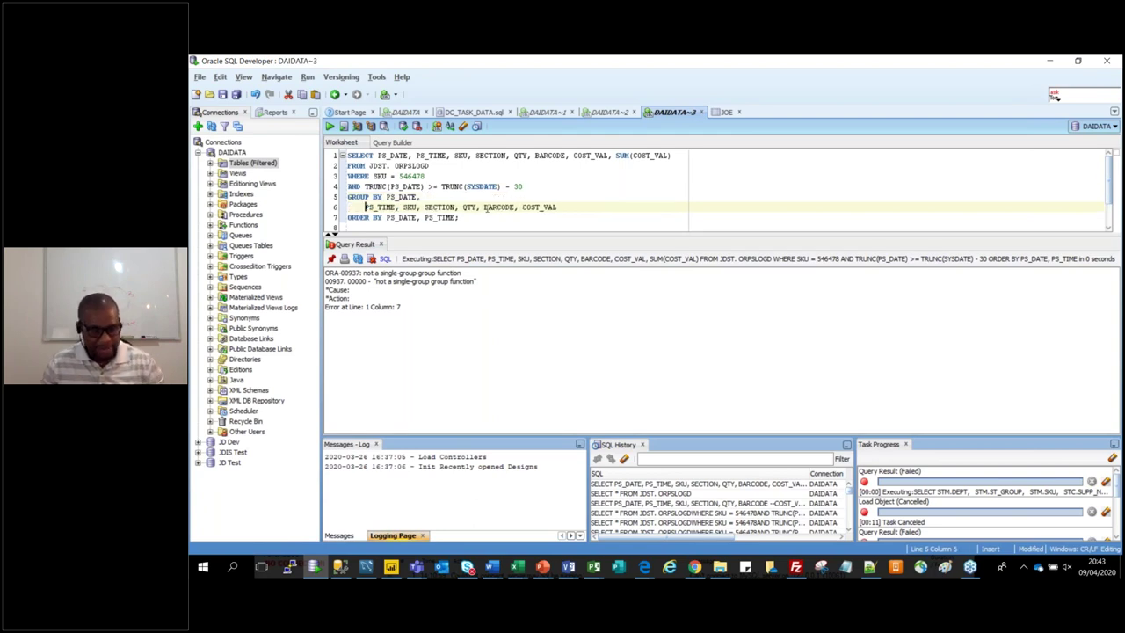
key("BackSpace")
key("BackSpace")
left_click(446, 208)
key("Left")
key("Left")
key("Left")
key("Left")
key("Left")
key("Return")
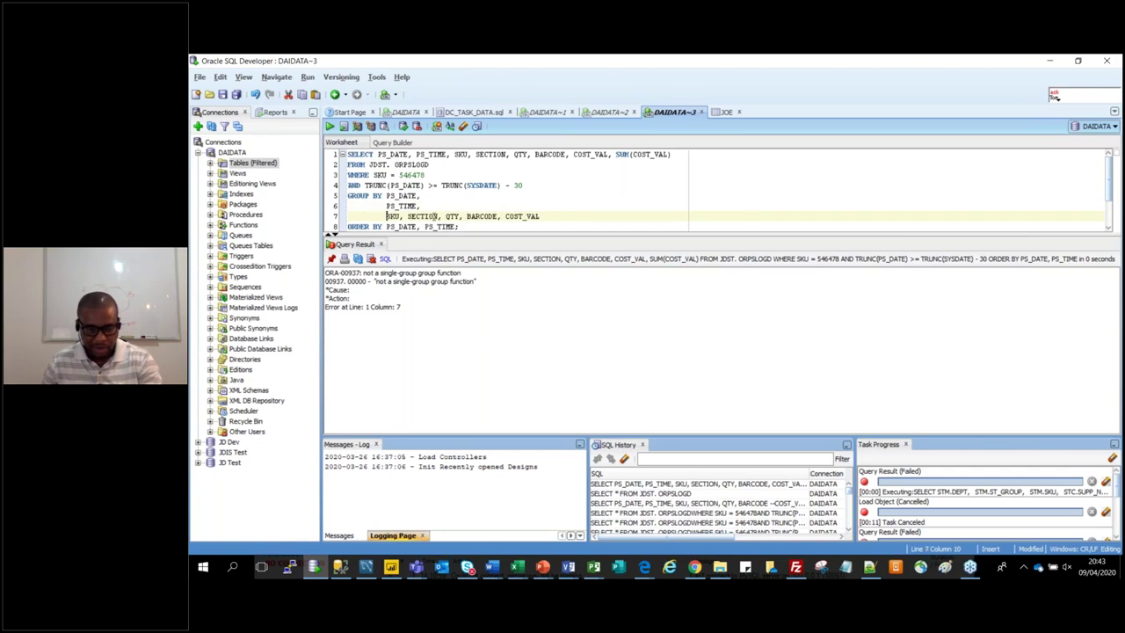
left_click(408, 216)
key("Return")
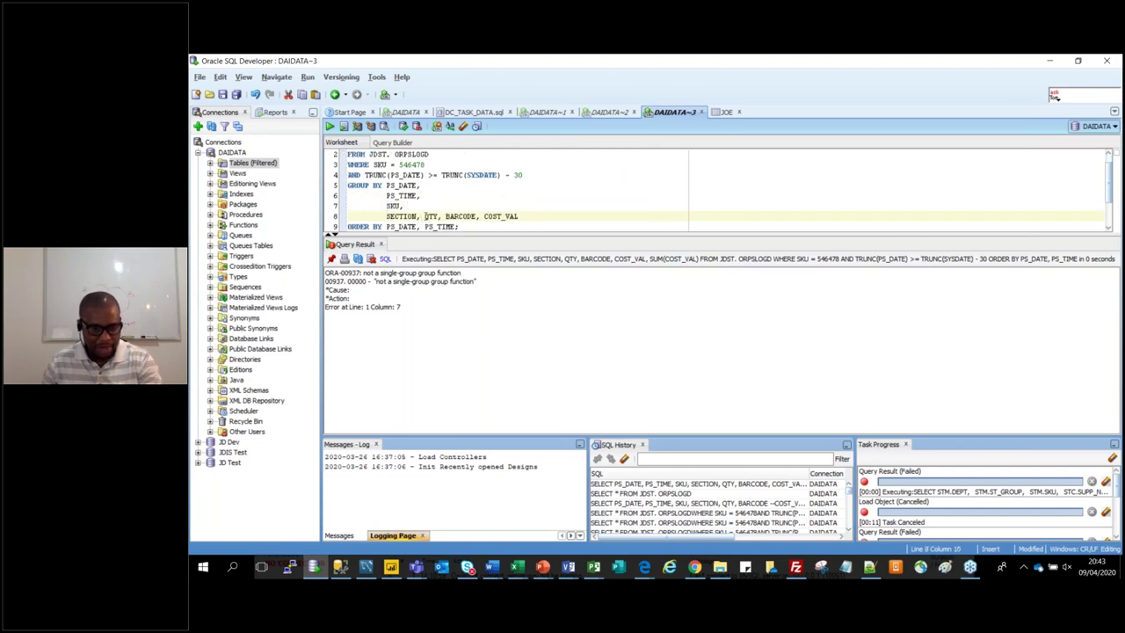
key("Return")
left_click(406, 217)
key("Return")
left_click(424, 217)
key("Return")
Split the SELECT list so each column and SUM(COST_VAL) sits on its own line aligned under PS_DATE
scroll(441, 216, "up", 2)
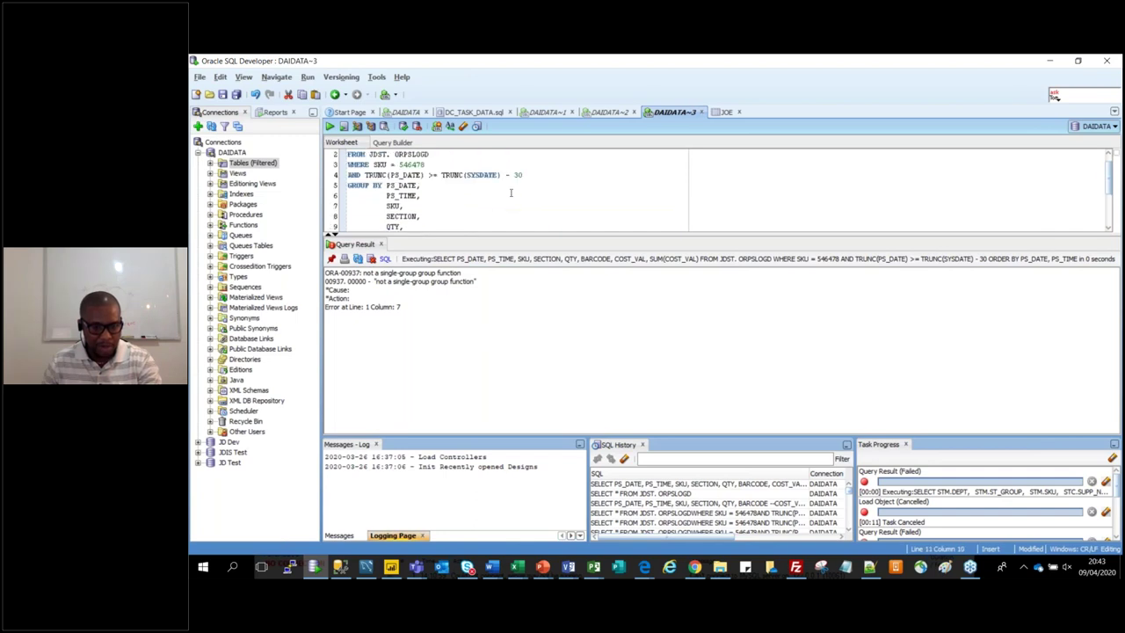
scroll(511, 193, "up", 1)
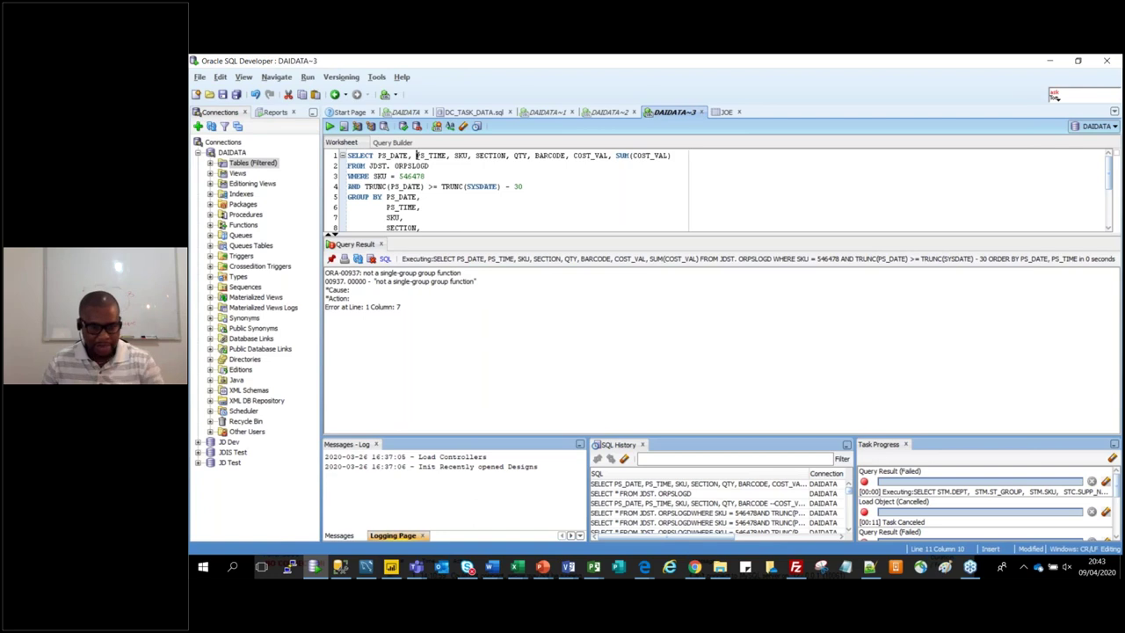
left_click(416, 155)
key("Return")
key("BackSpace")
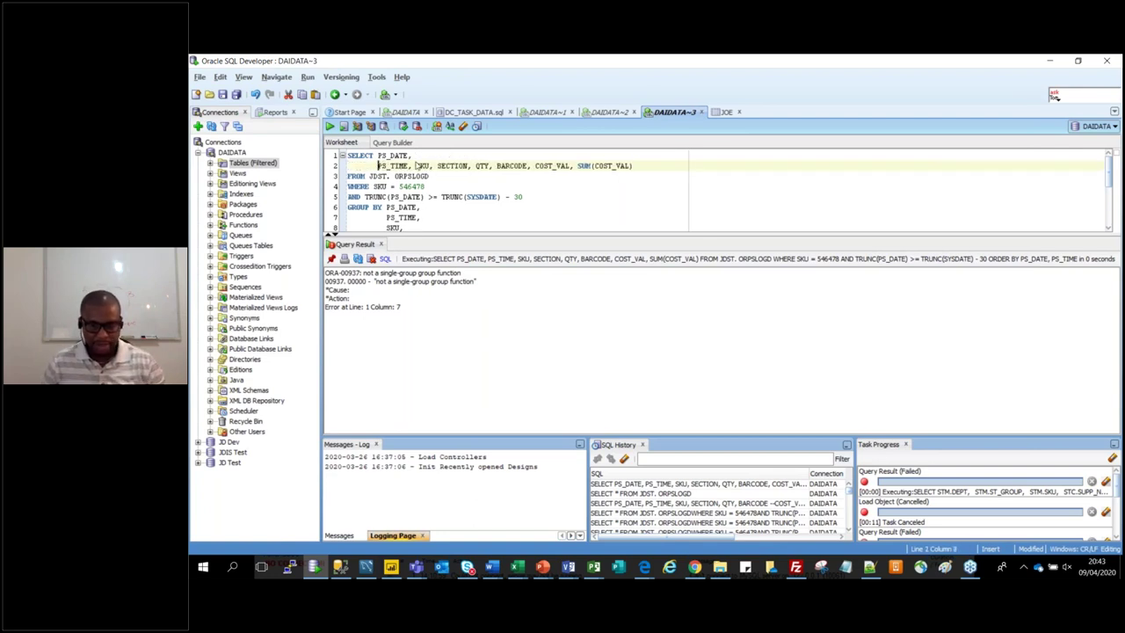
key("ctrl+space")
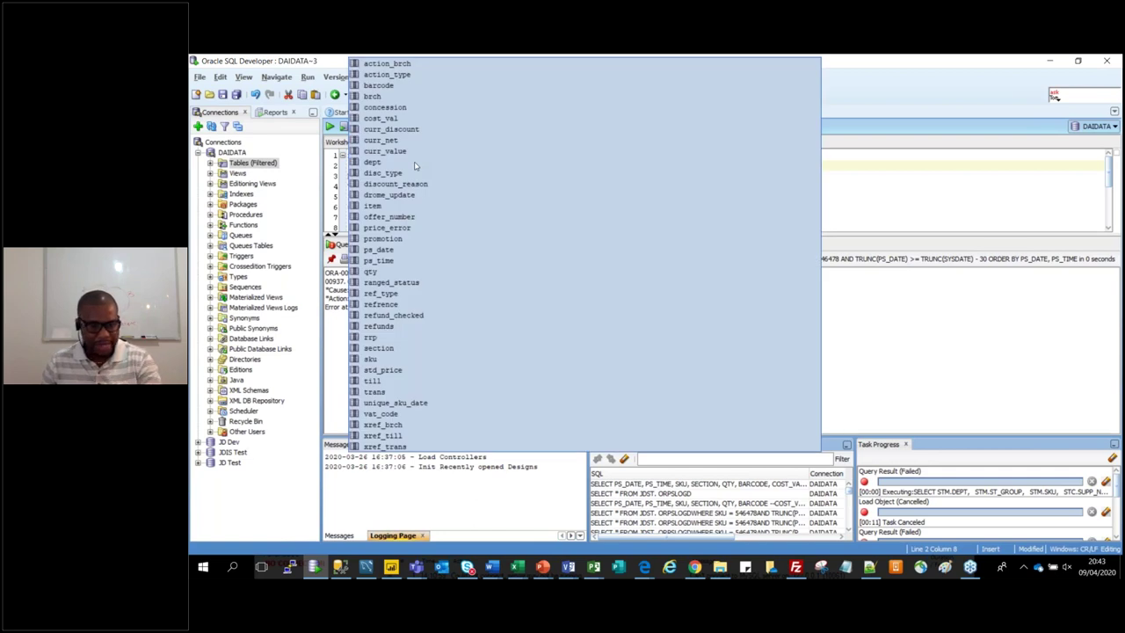
key("Escape")
left_click(418, 165)
key("Return")
left_click(400, 175)
key("Return")
left_click(417, 186)
key("Return")
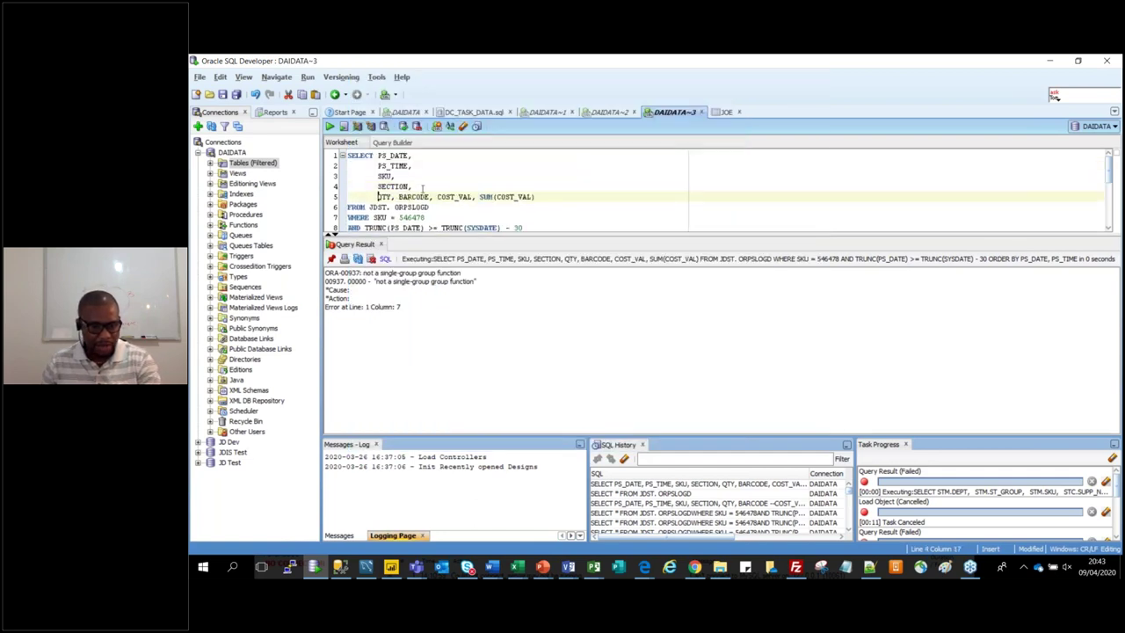
left_click(400, 197)
key("Return")
left_click(416, 207)
key("Return")
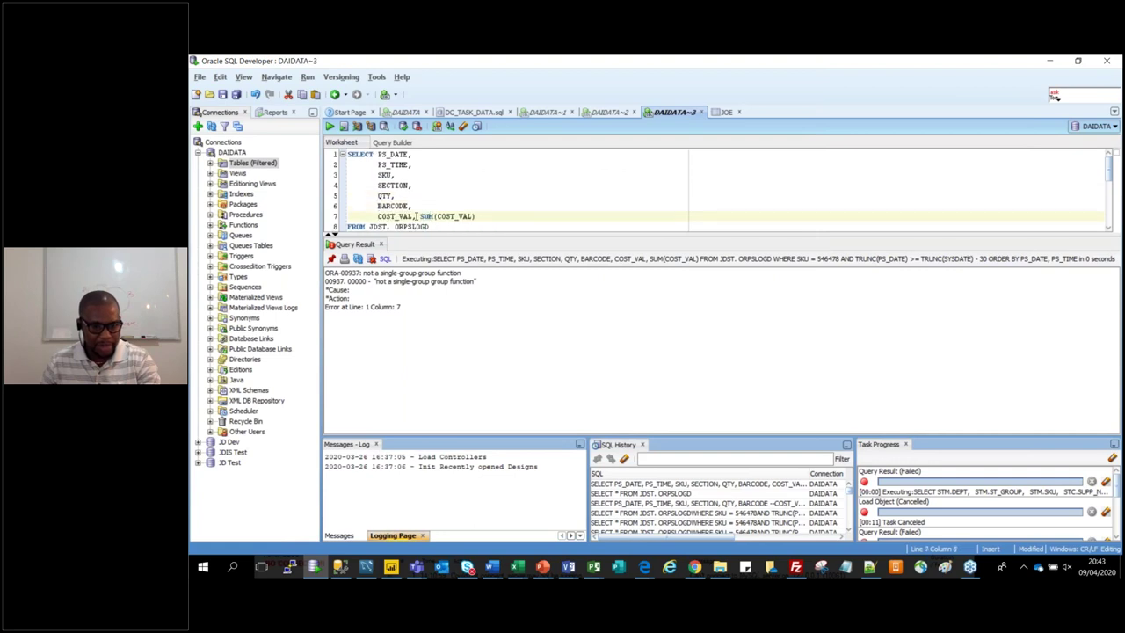
left_click(420, 216)
key("Return")
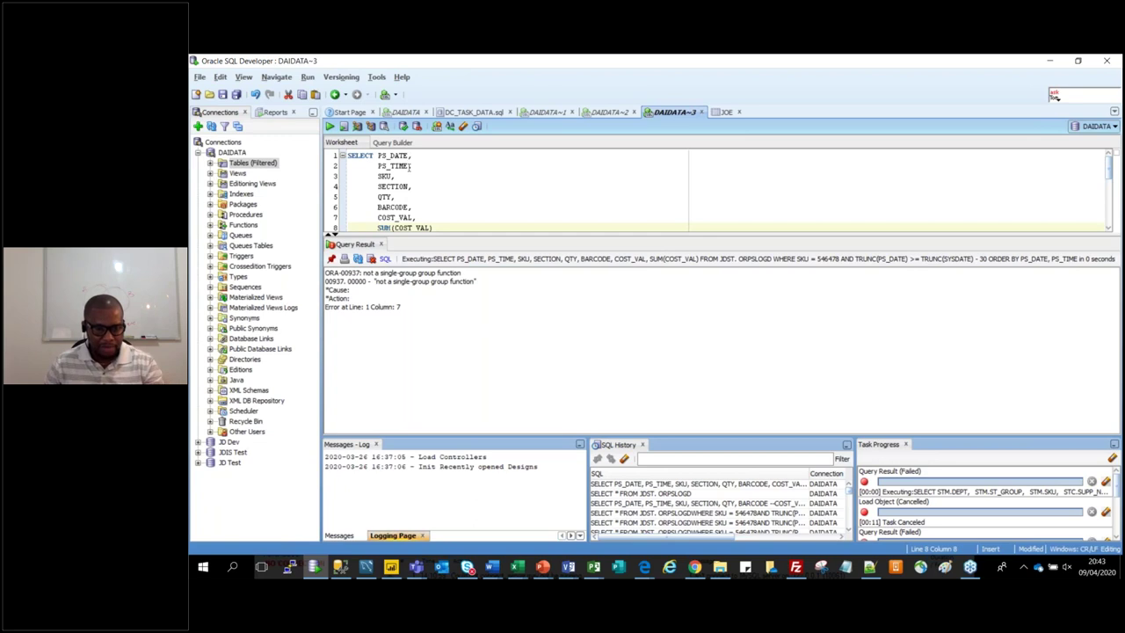
Review the reformatted query, comparing the SELECT columns with those in the GROUP BY clause
scroll(403, 176, "down", 1)
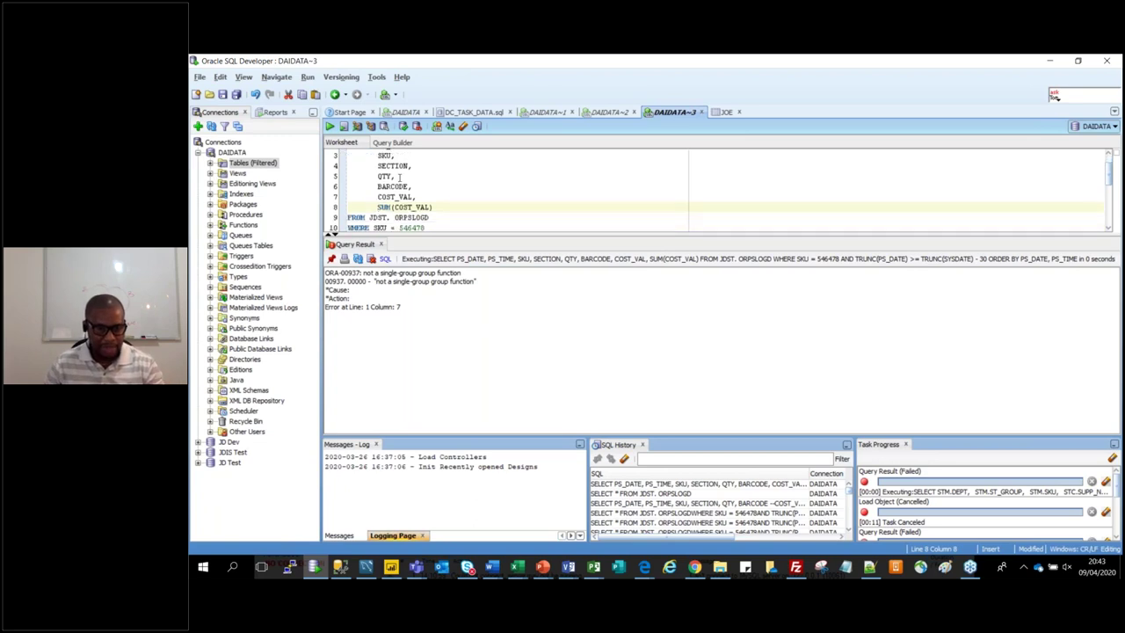
scroll(400, 177, "down", 1)
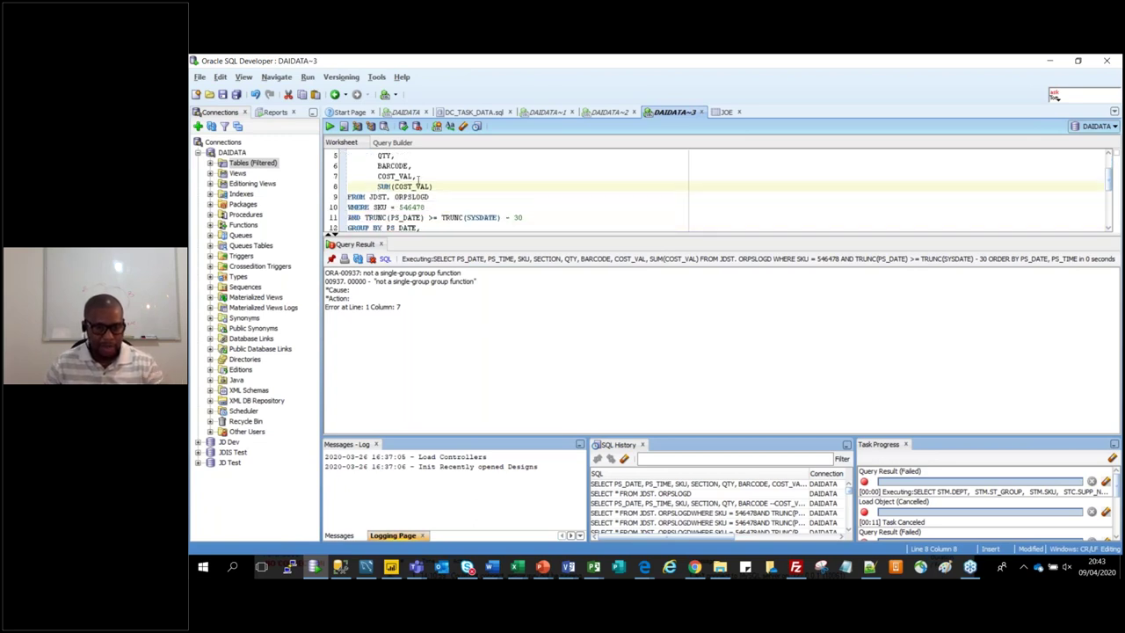
scroll(437, 183, "down", 1)
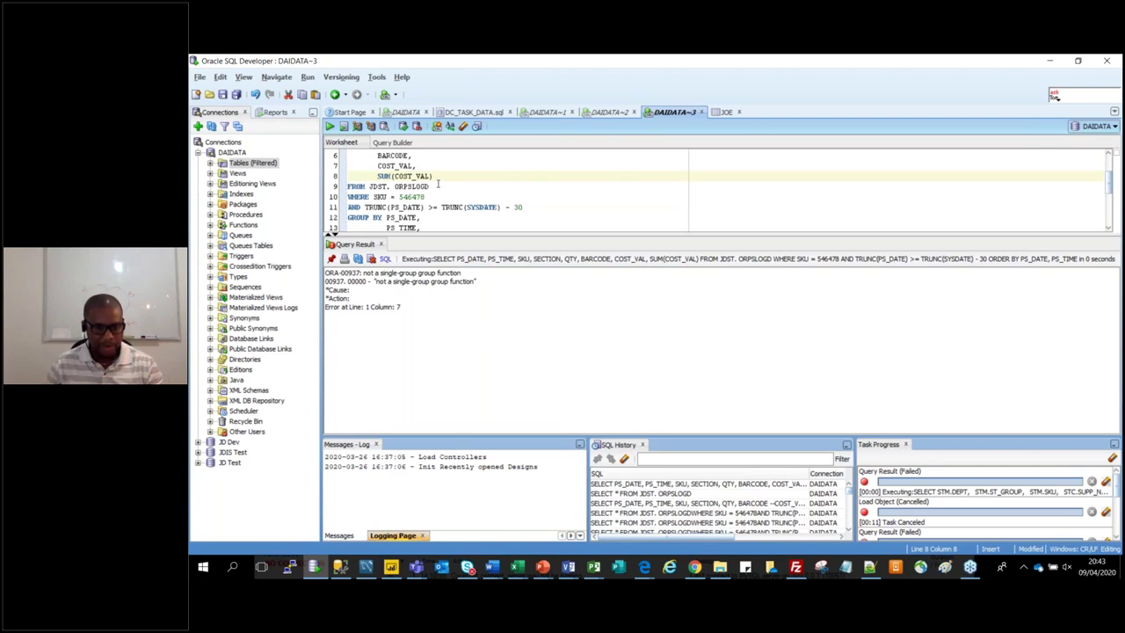
scroll(437, 183, "down", 1)
scroll(437, 180, "down", 1)
scroll(444, 189, "up", 4)
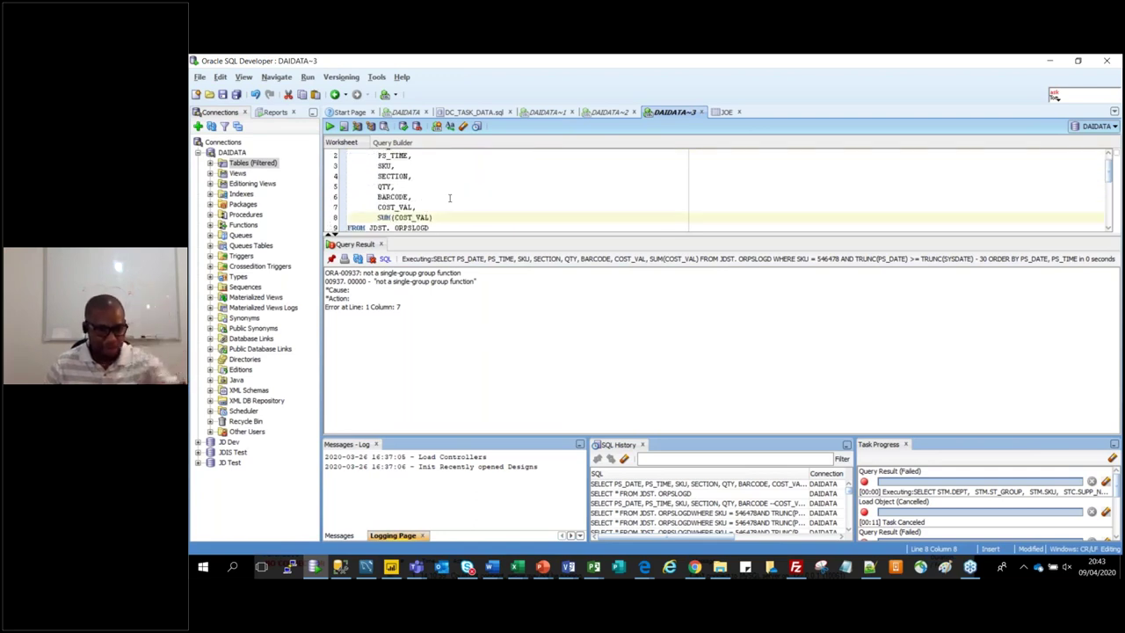
scroll(452, 204, "down", 3)
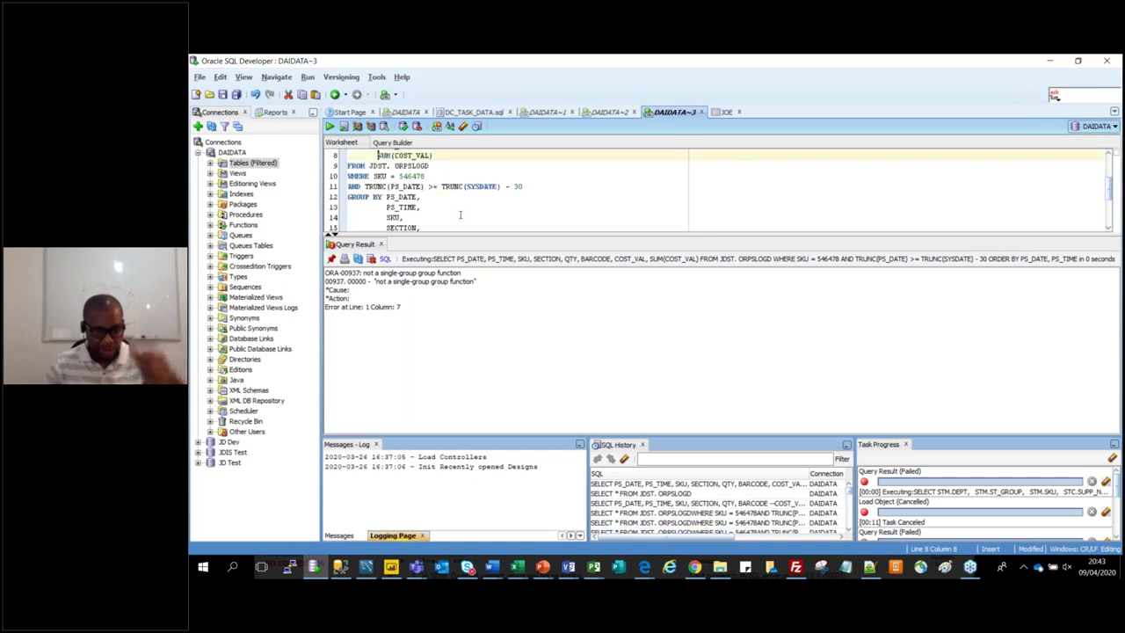
scroll(459, 214, "down", 3)
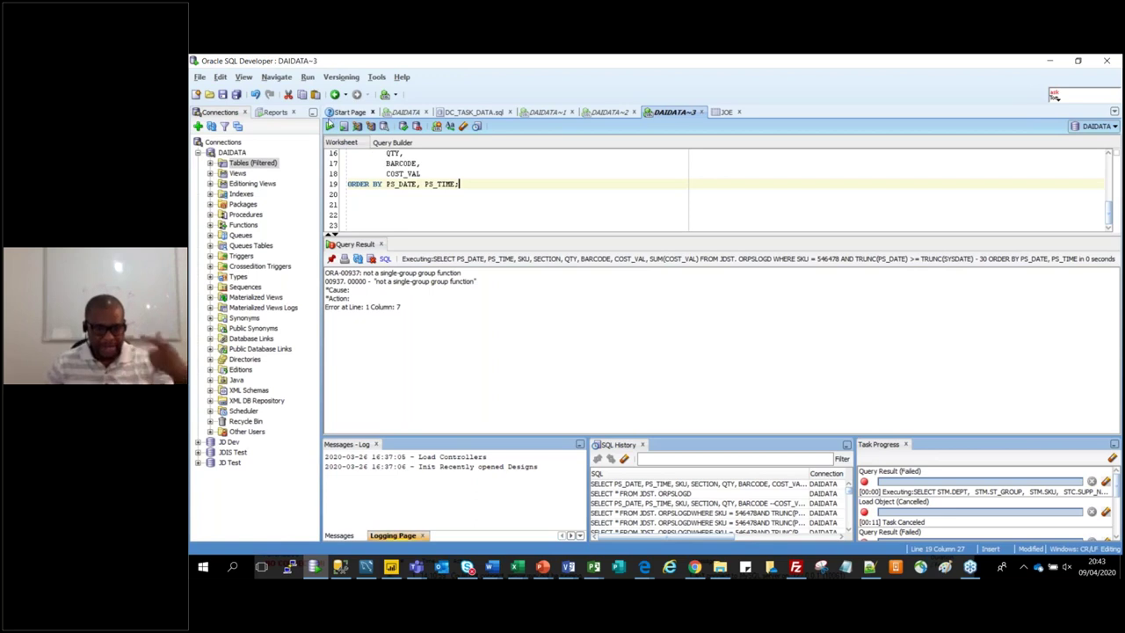
Execute the grouped query and look through the SUM(COST_VAL) column in the result rows
key("ctrl+a")
left_click(331, 128)
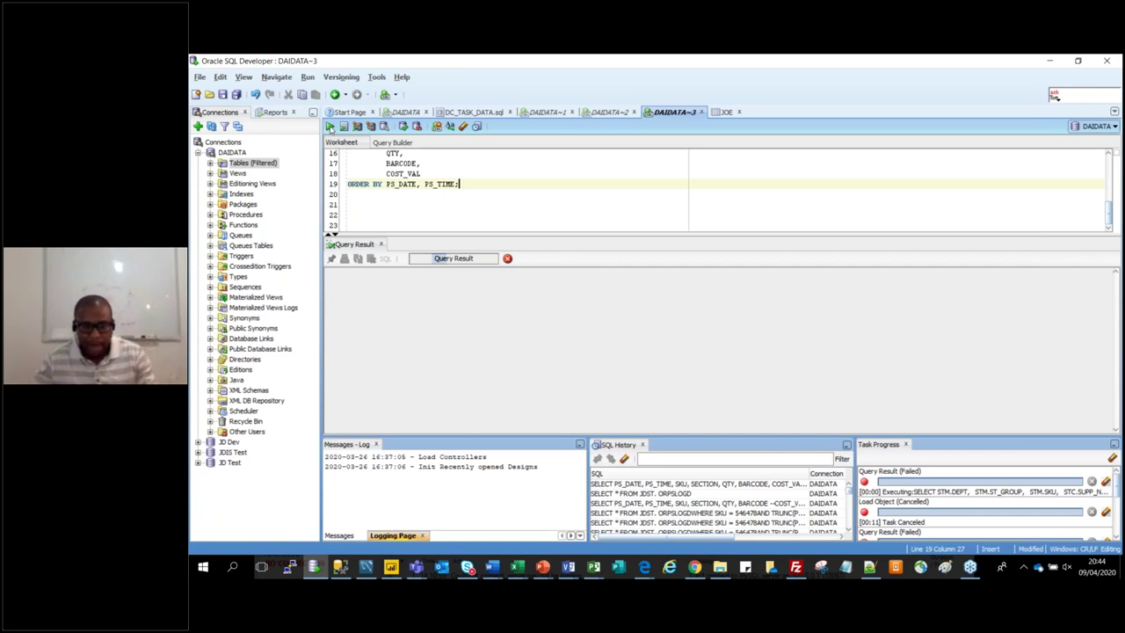
left_click(563, 286)
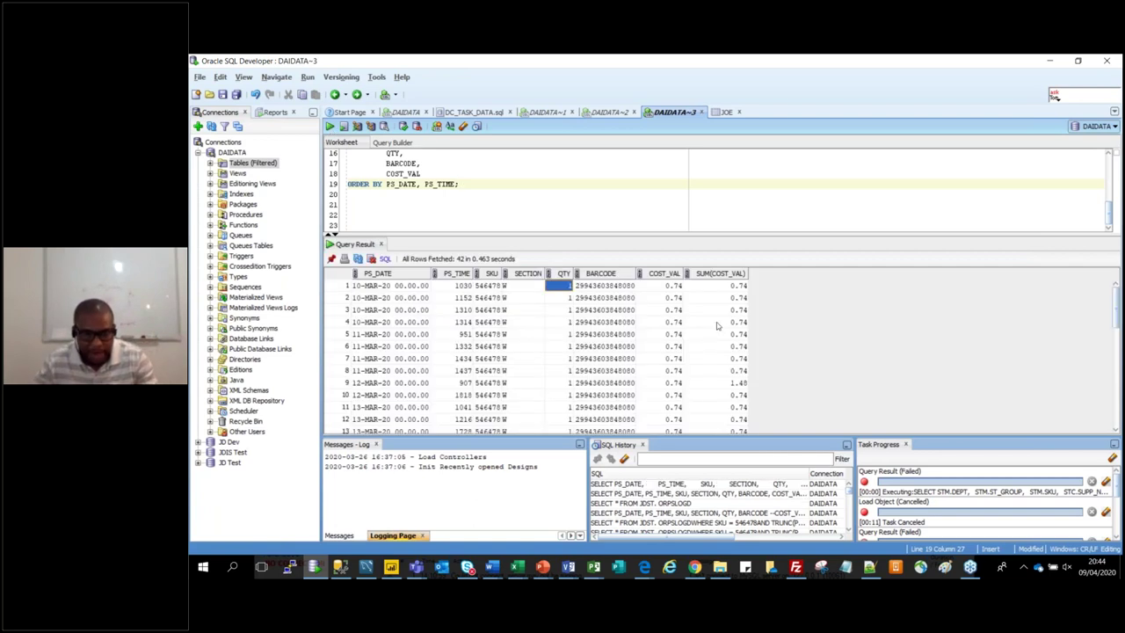
scroll(715, 334, "down", 1)
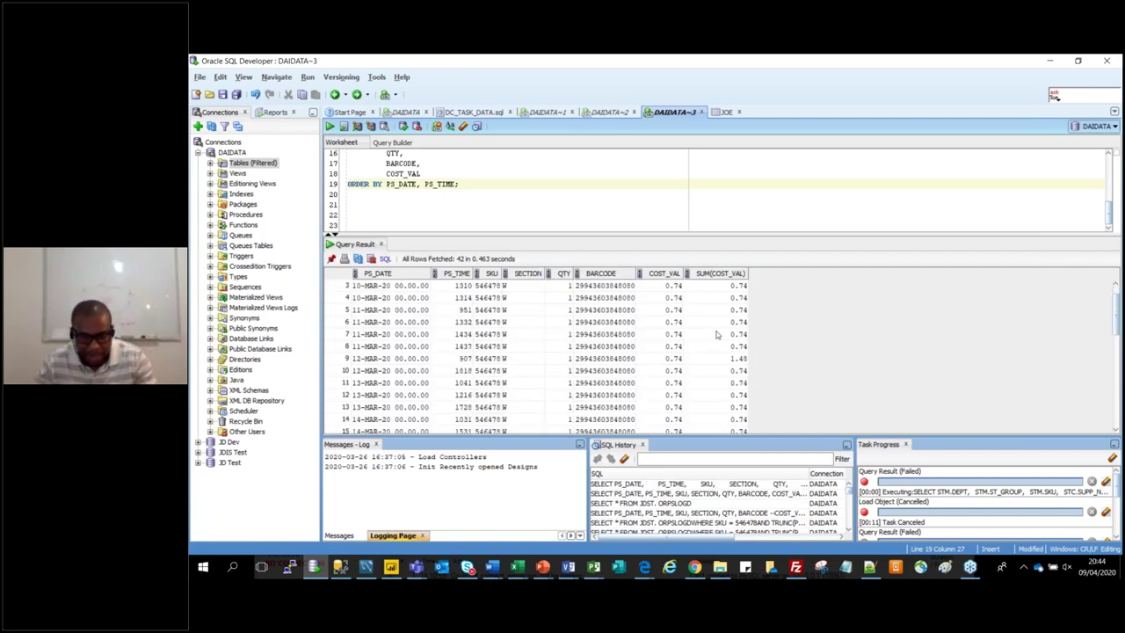
scroll(718, 334, "down", 2)
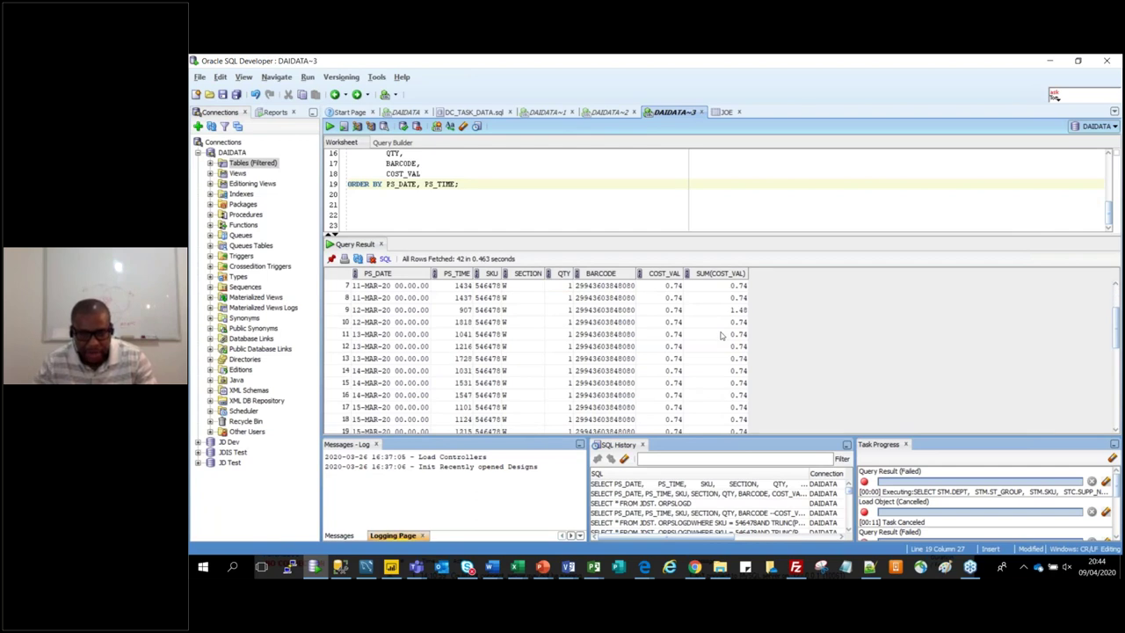
scroll(721, 334, "down", 8)
scroll(743, 335, "up", 6)
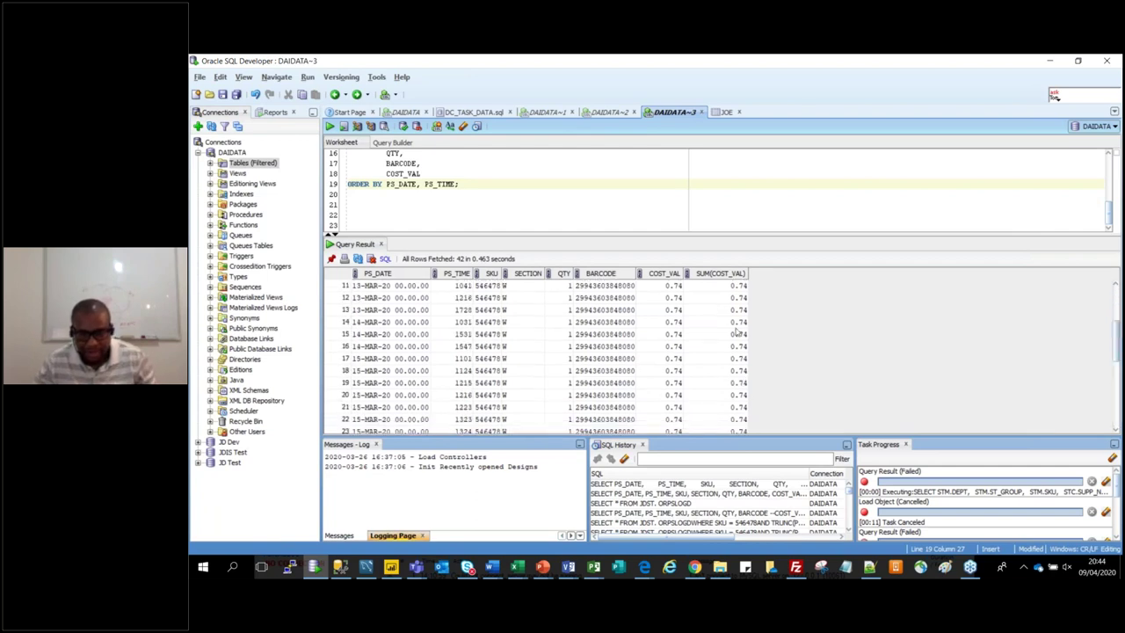
Compare the COST_VAL, QTY and SUM(COST_VAL) values across the first rows of the query result
scroll(738, 333, "up", 5)
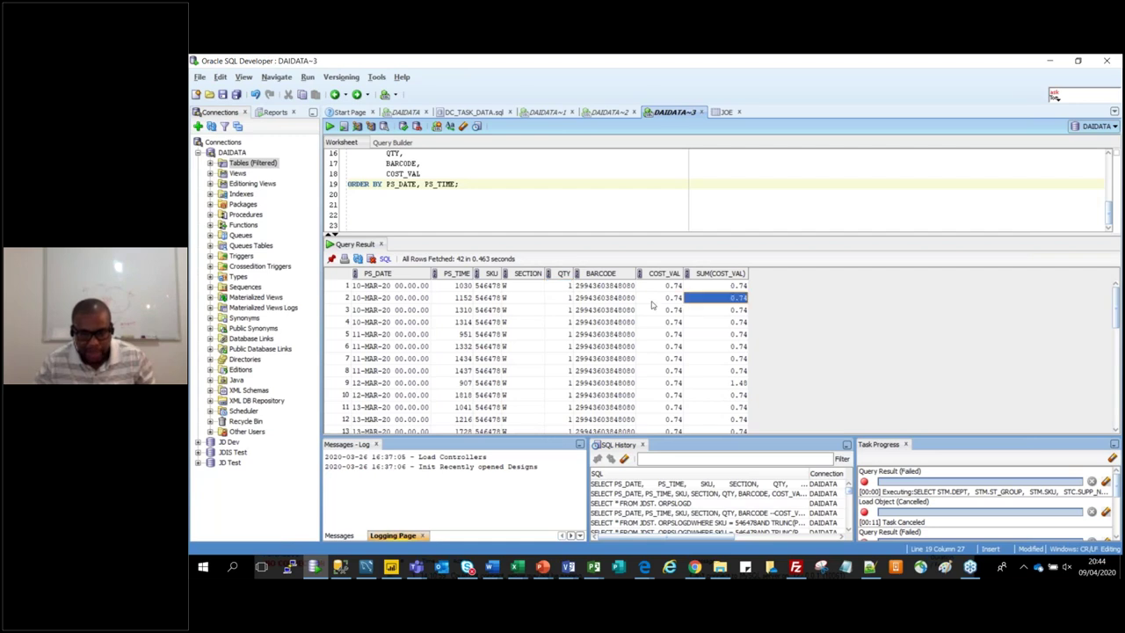
left_click(717, 335)
scroll(582, 220, "up", 1)
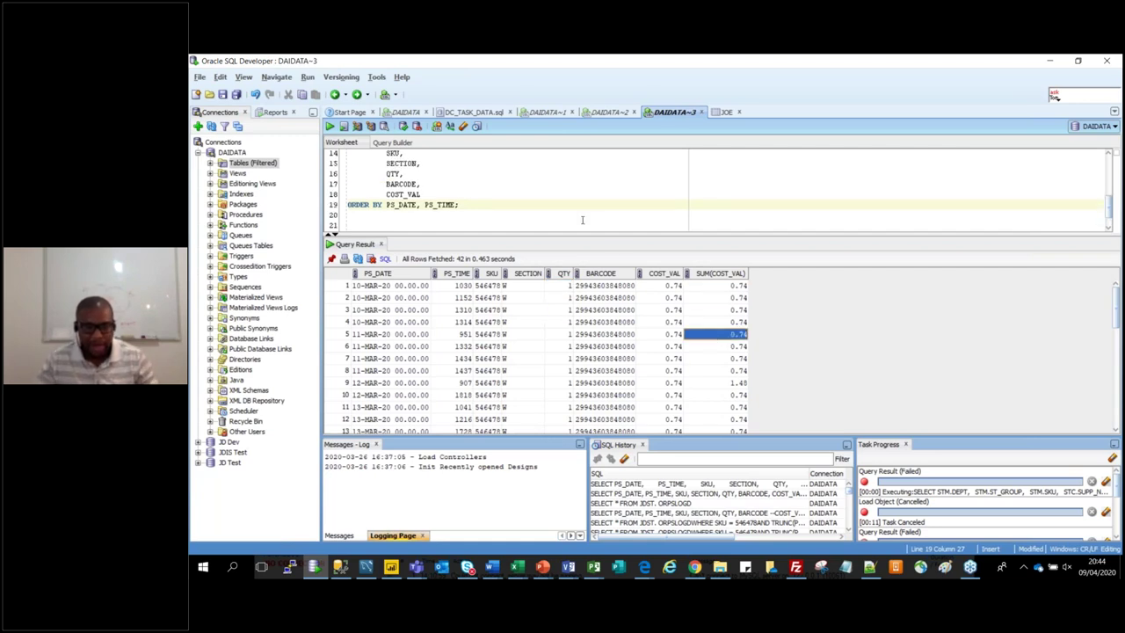
scroll(582, 220, "down", 1)
left_click(675, 323)
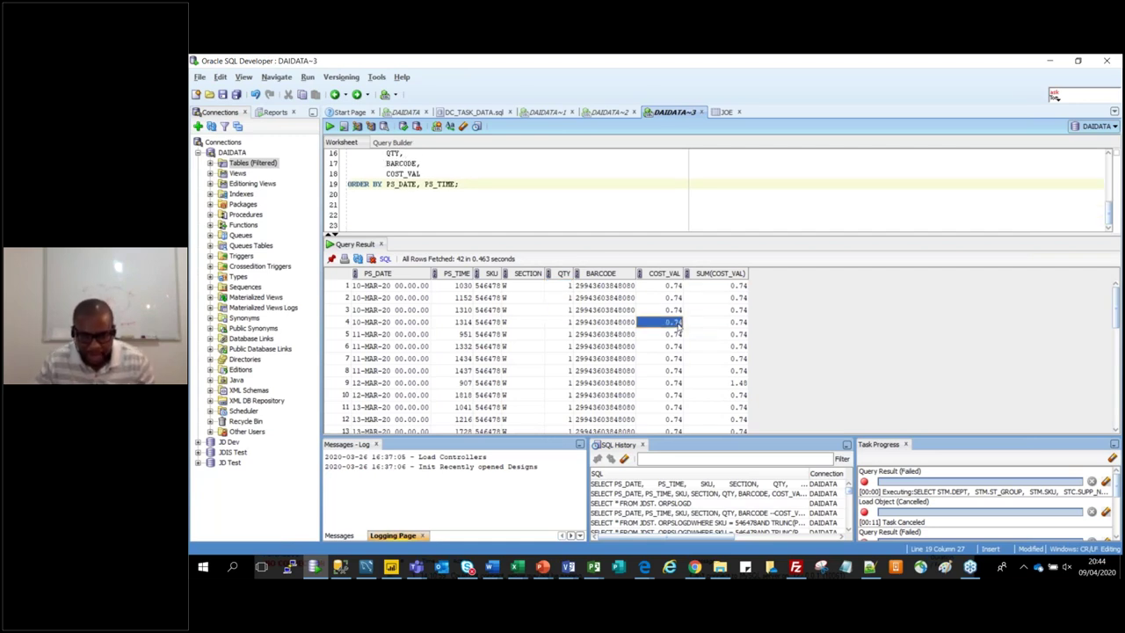
left_click(563, 323)
left_click(744, 325)
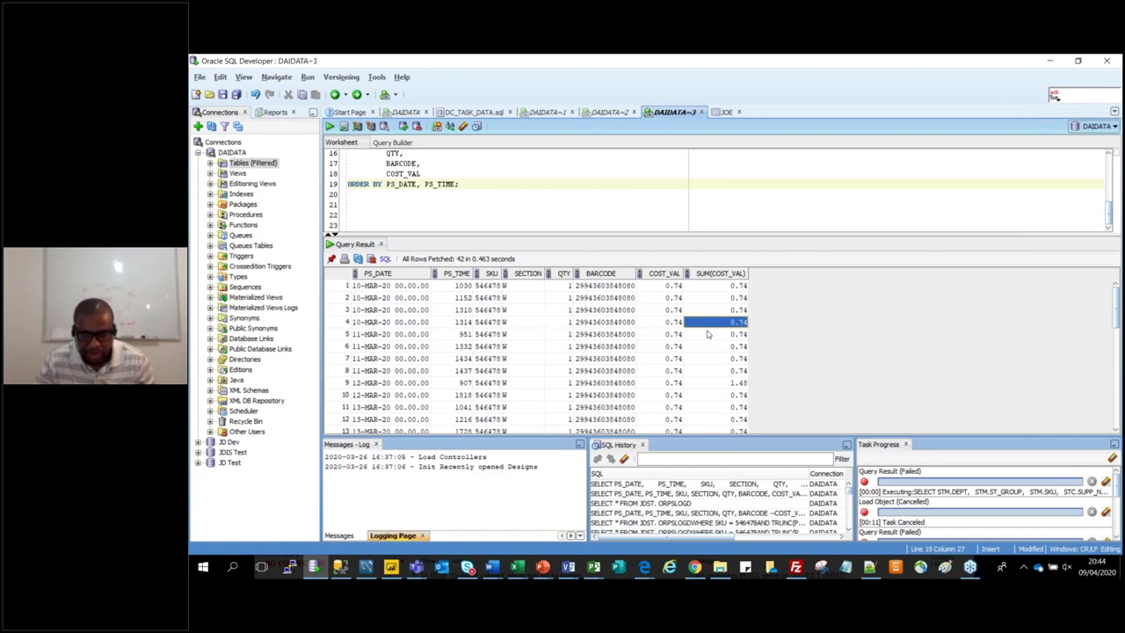
left_click(674, 335)
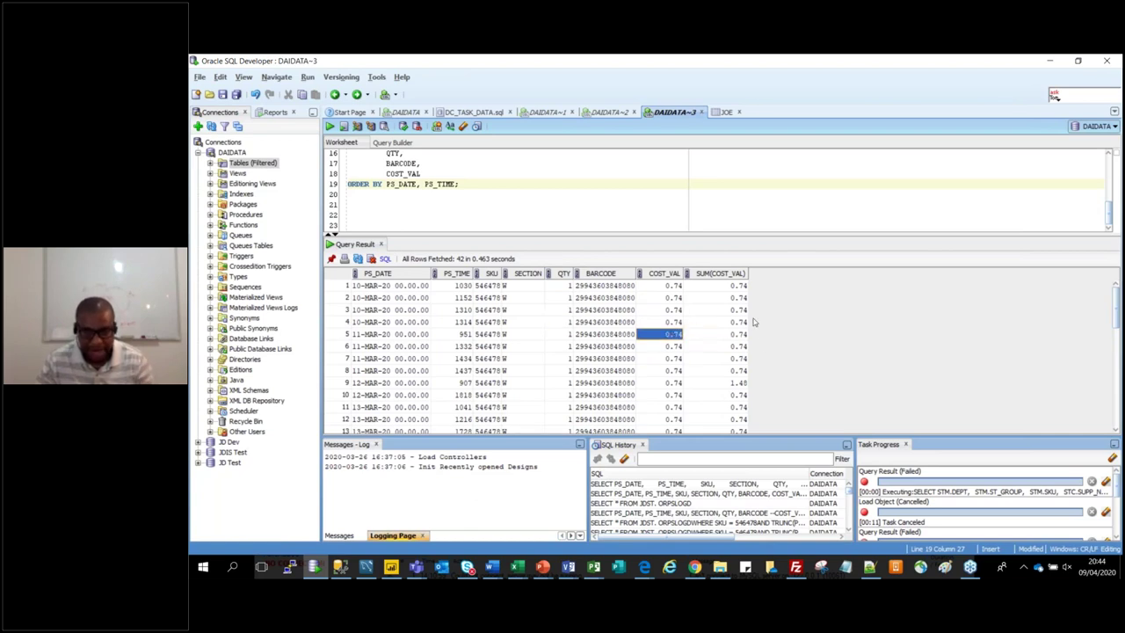
Add MAX(COST_VAL) on a new line below SUM(COST_VAL) in the SELECT list and run the query
left_click(525, 206)
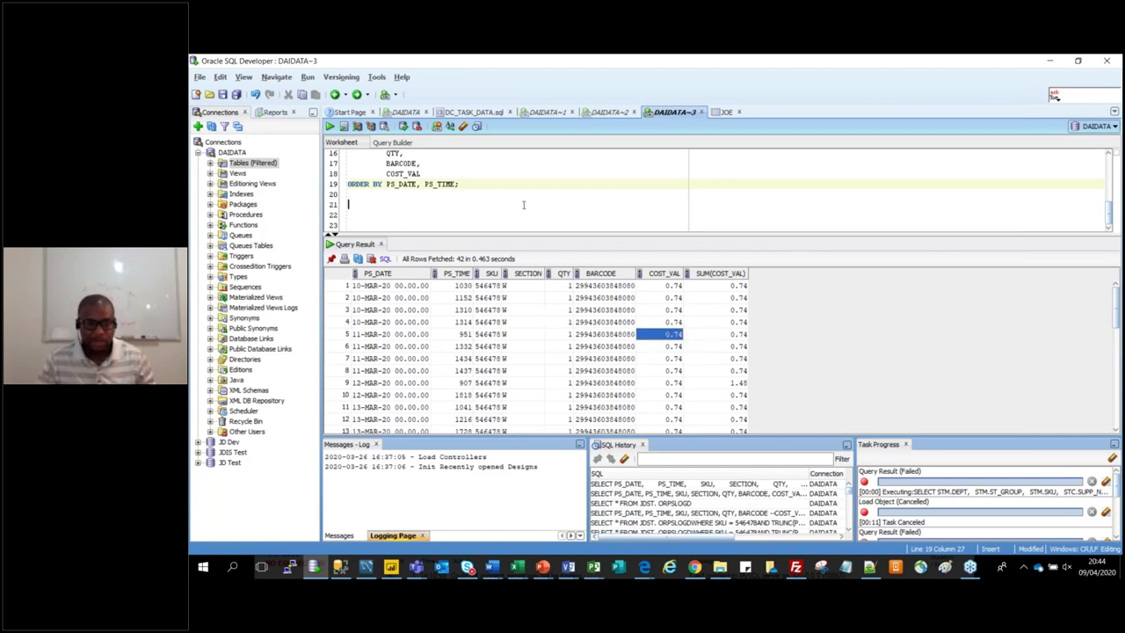
scroll(527, 200, "up", 2)
scroll(527, 199, "up", 2)
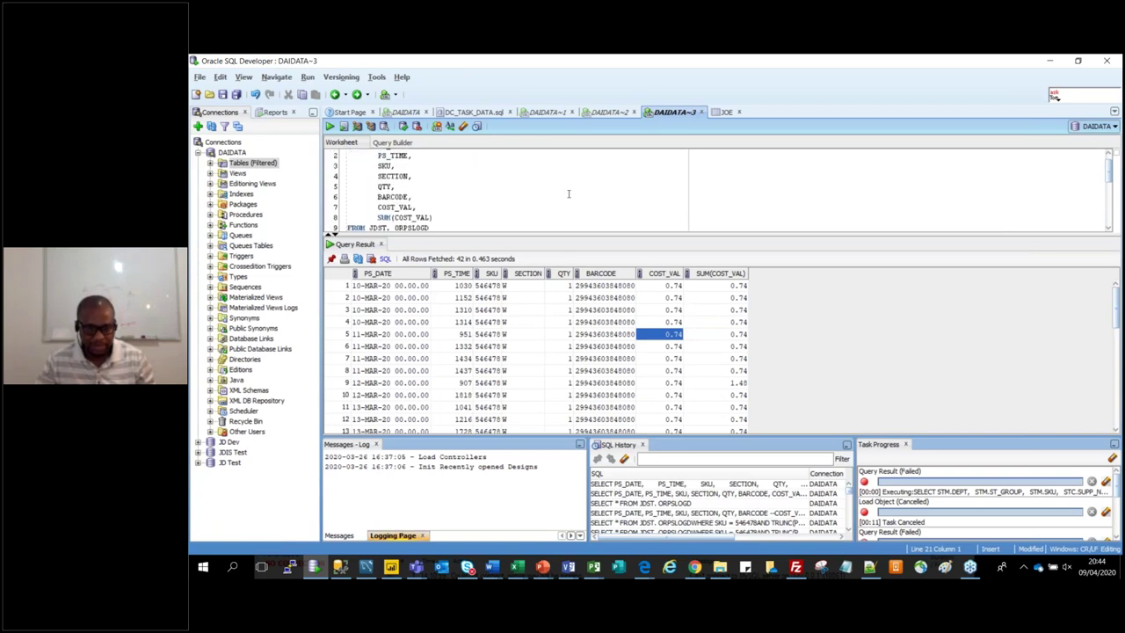
scroll(569, 193, "down", 2)
scroll(573, 188, "up", 3)
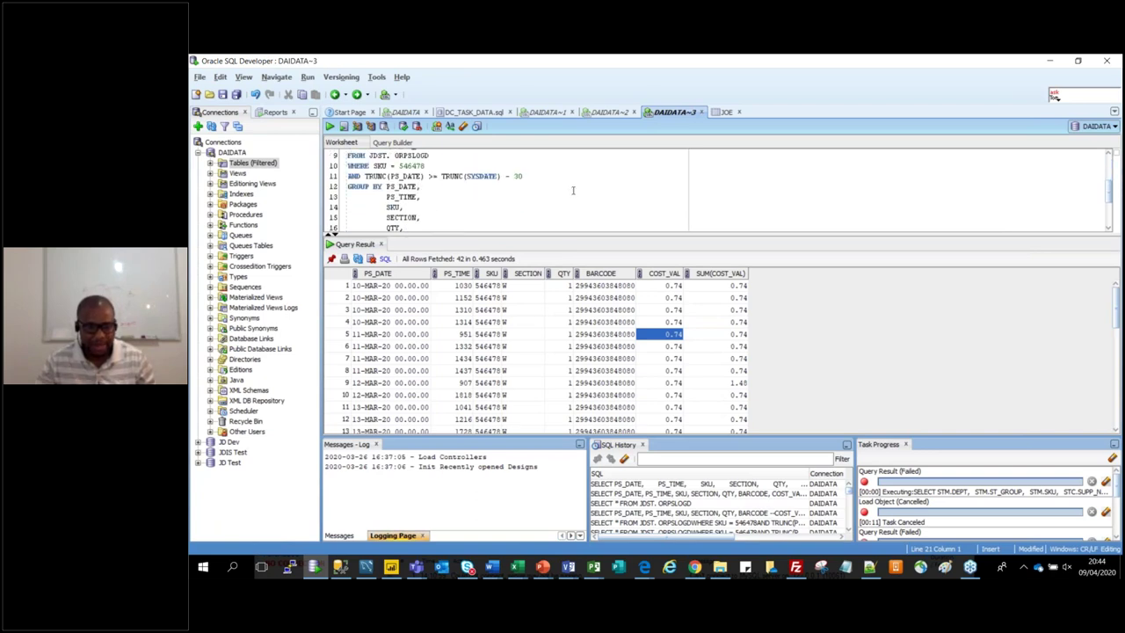
left_click(448, 181)
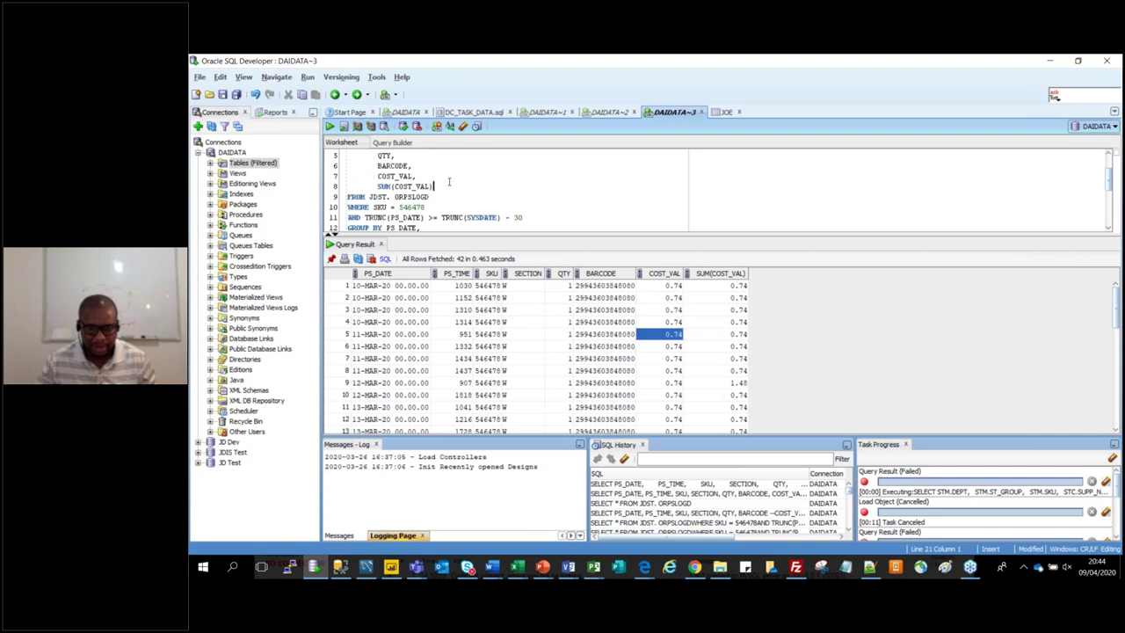
key("Return")
type("M")
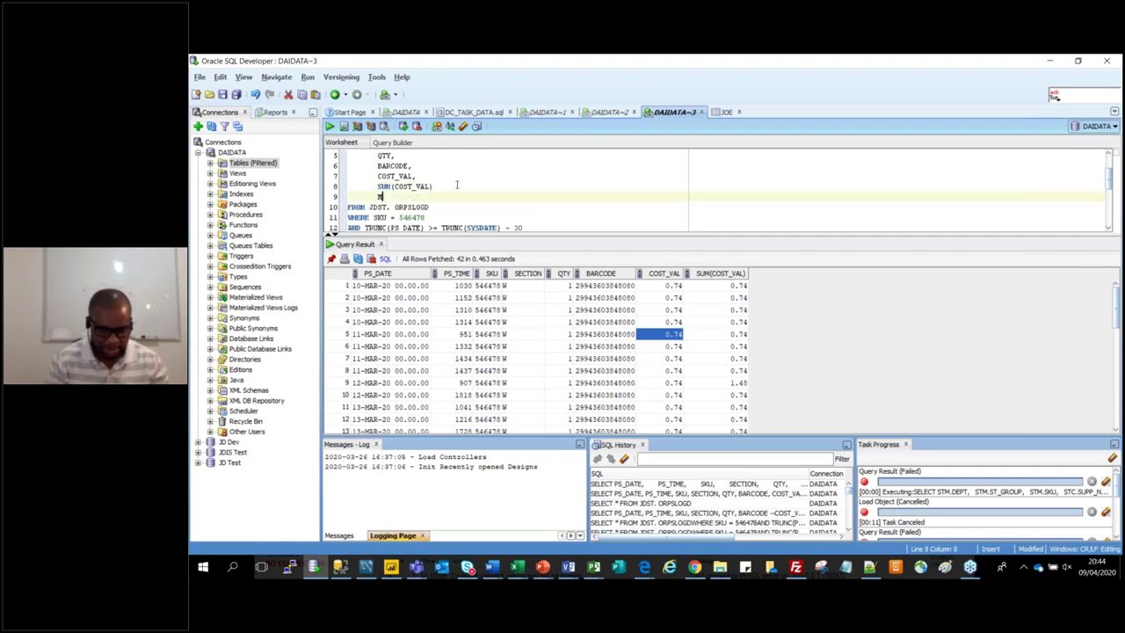
type("A")
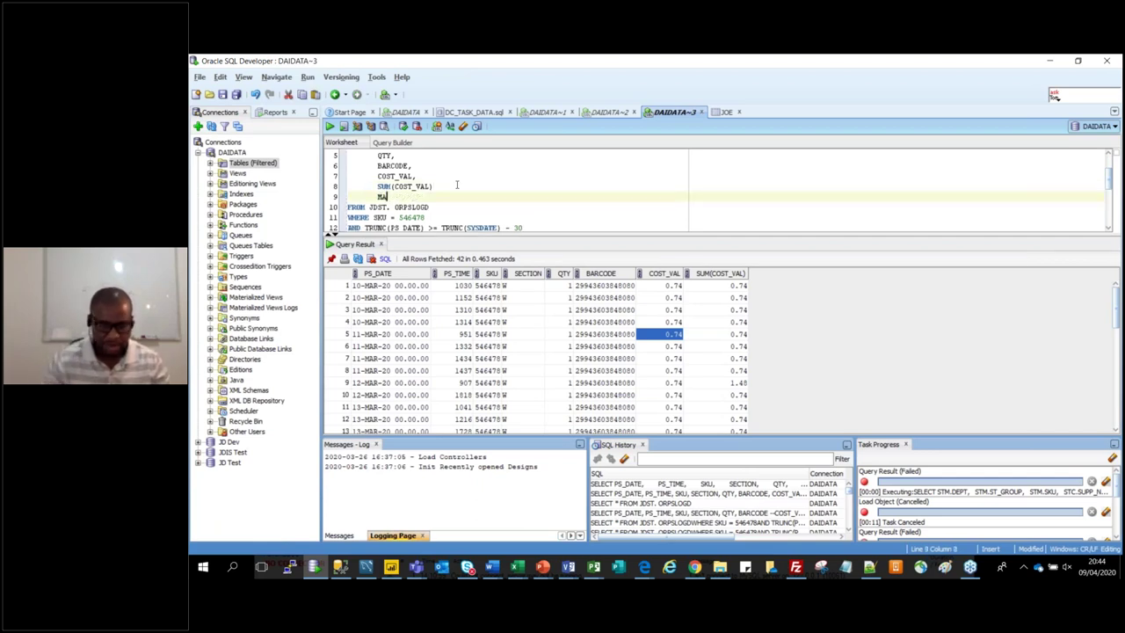
type("X(")
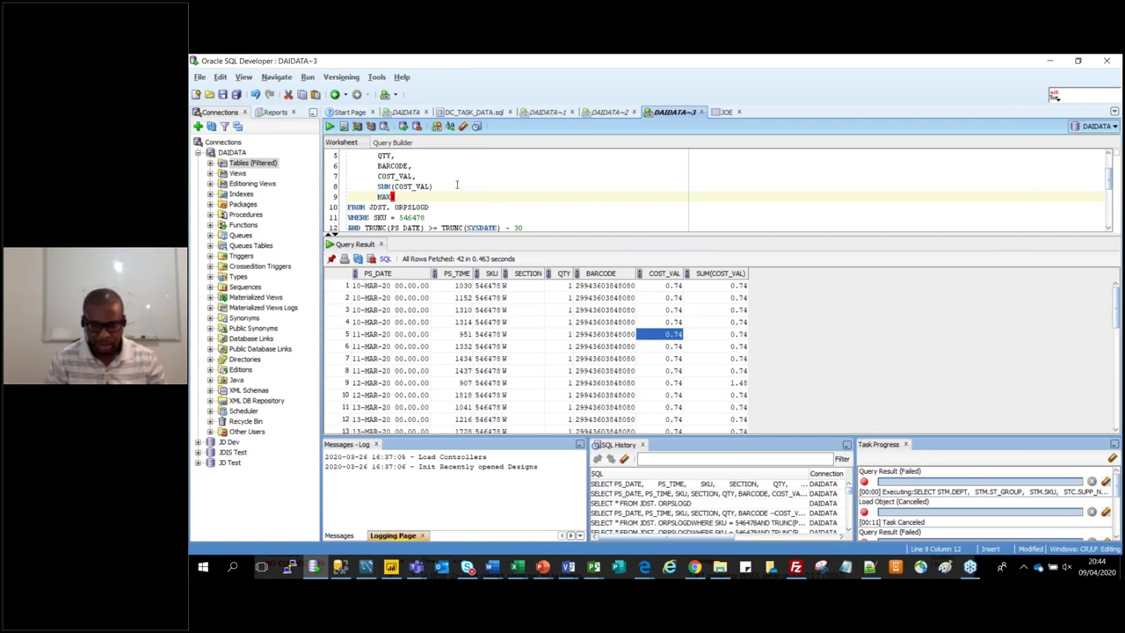
type("COS")
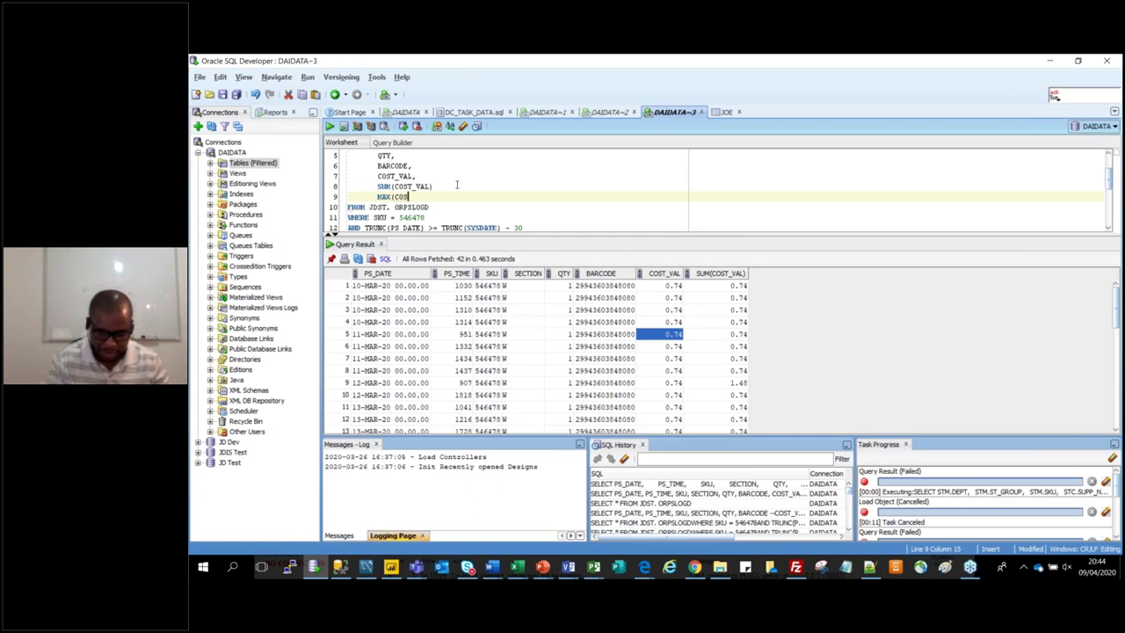
type("T_VAL)")
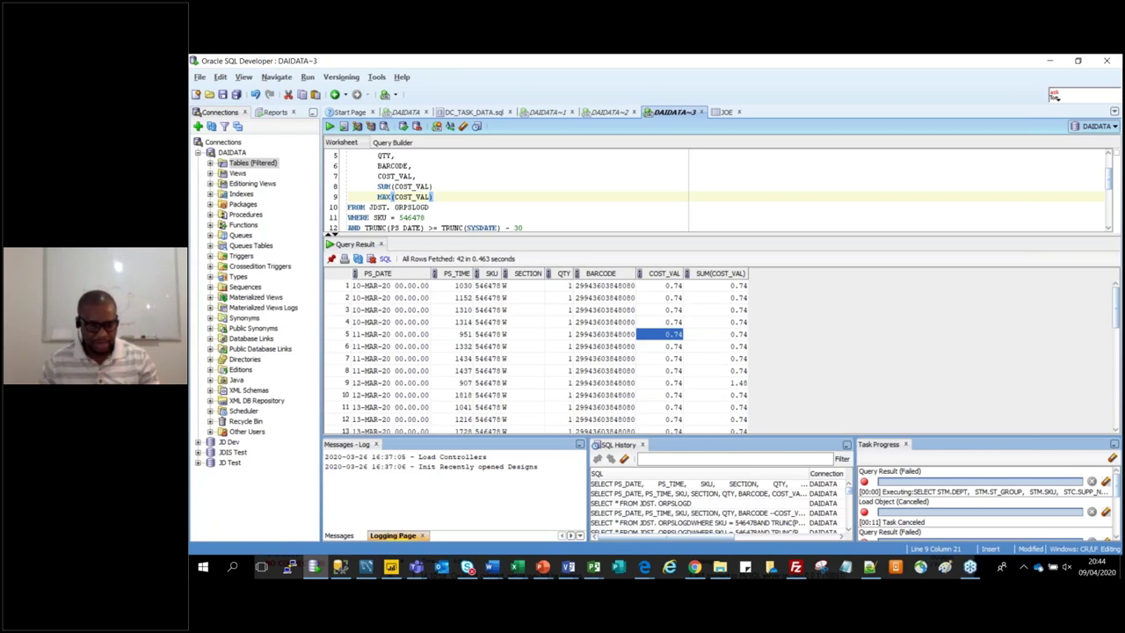
key("ctrl+Return")
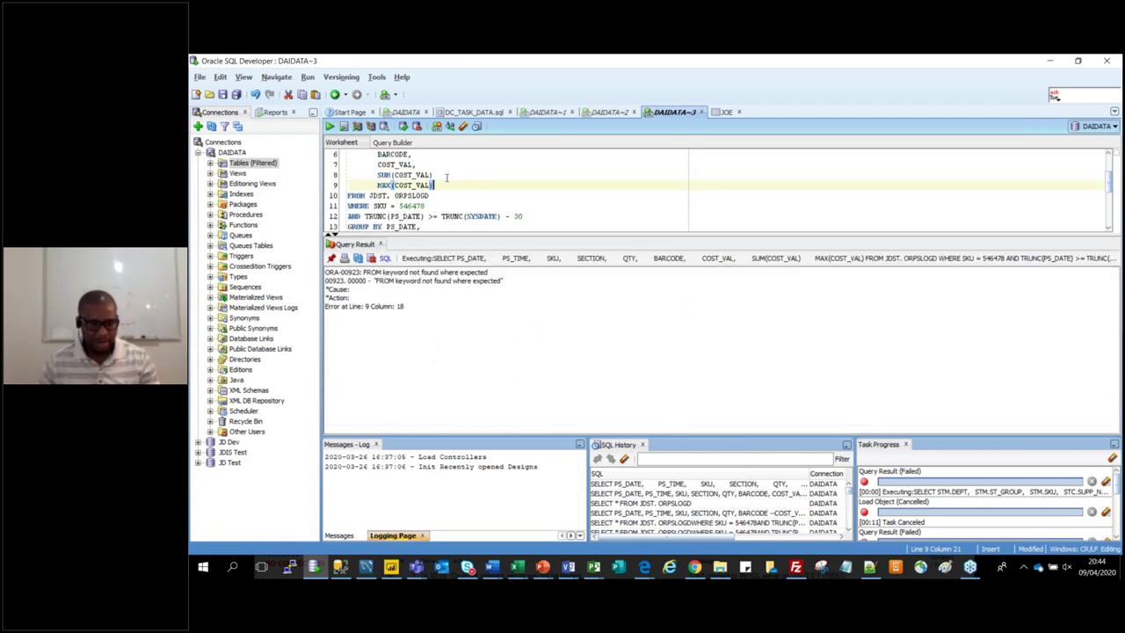
Add the missing comma after SUM(COST_VAL), rerun the query and review the MAX(COST_VAL) column in the results
left_click(444, 175)
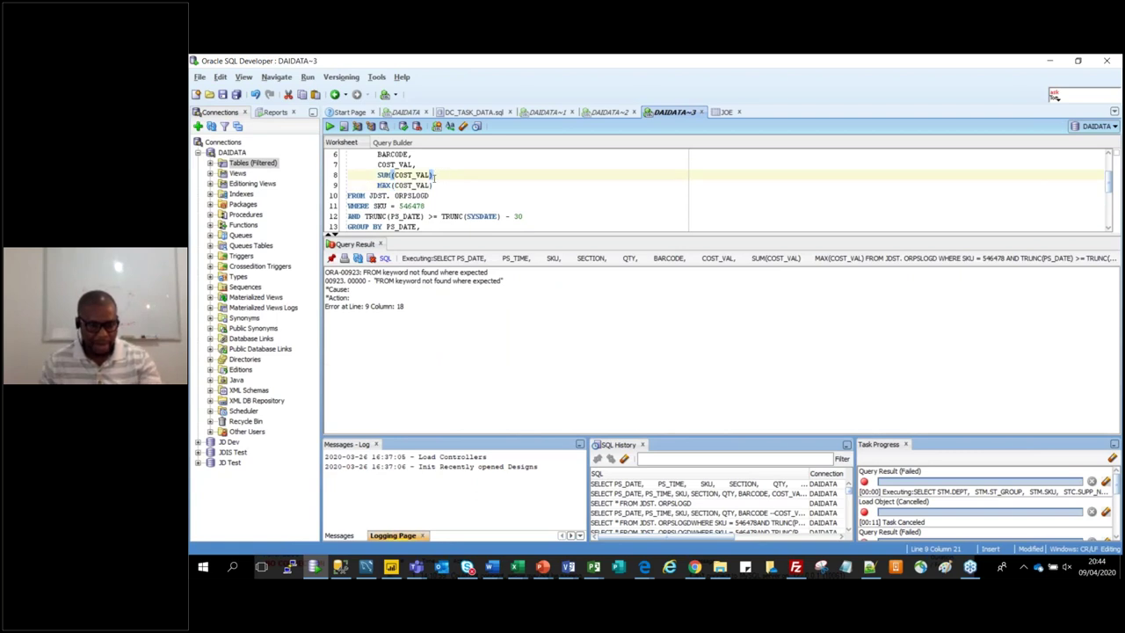
type(",")
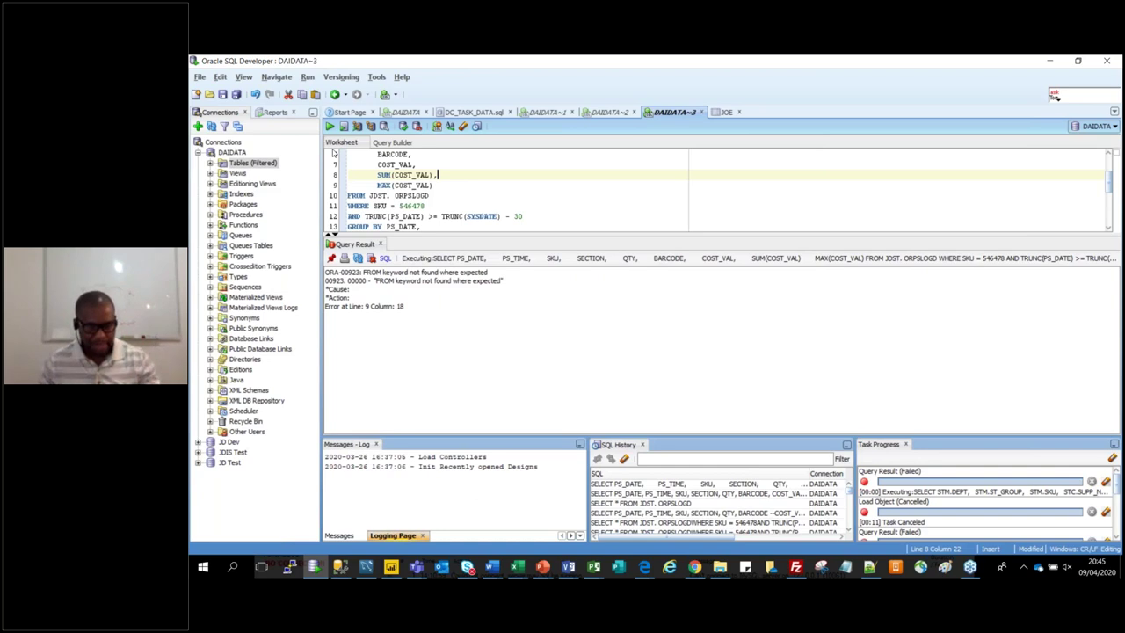
key("ctrl+space")
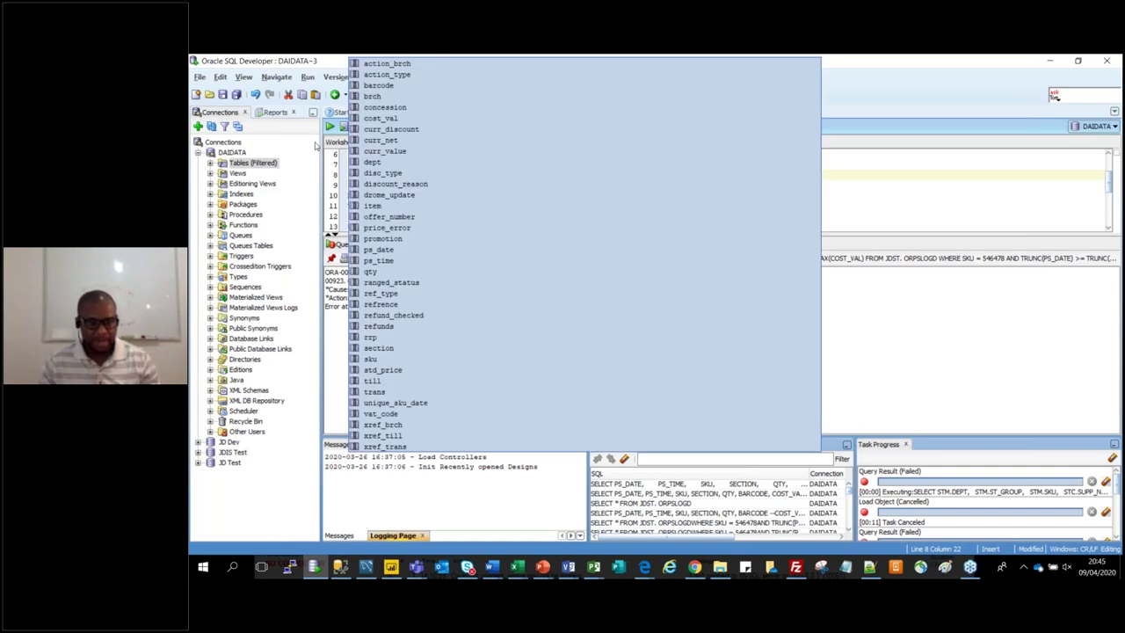
key("Escape")
key("ctrl+a")
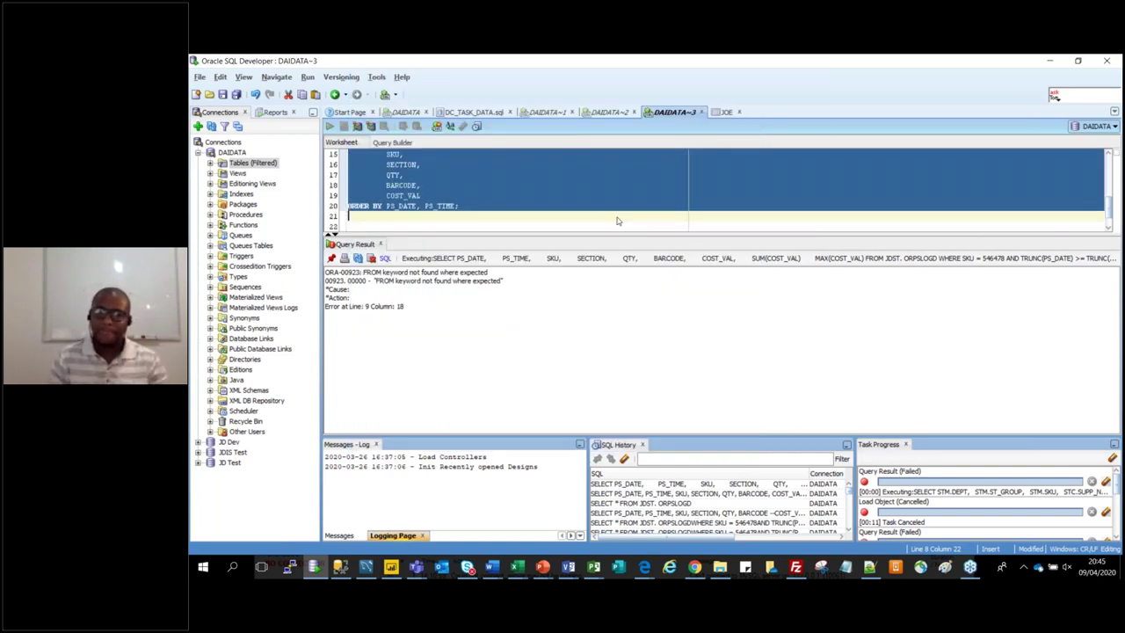
key("ctrl+Return")
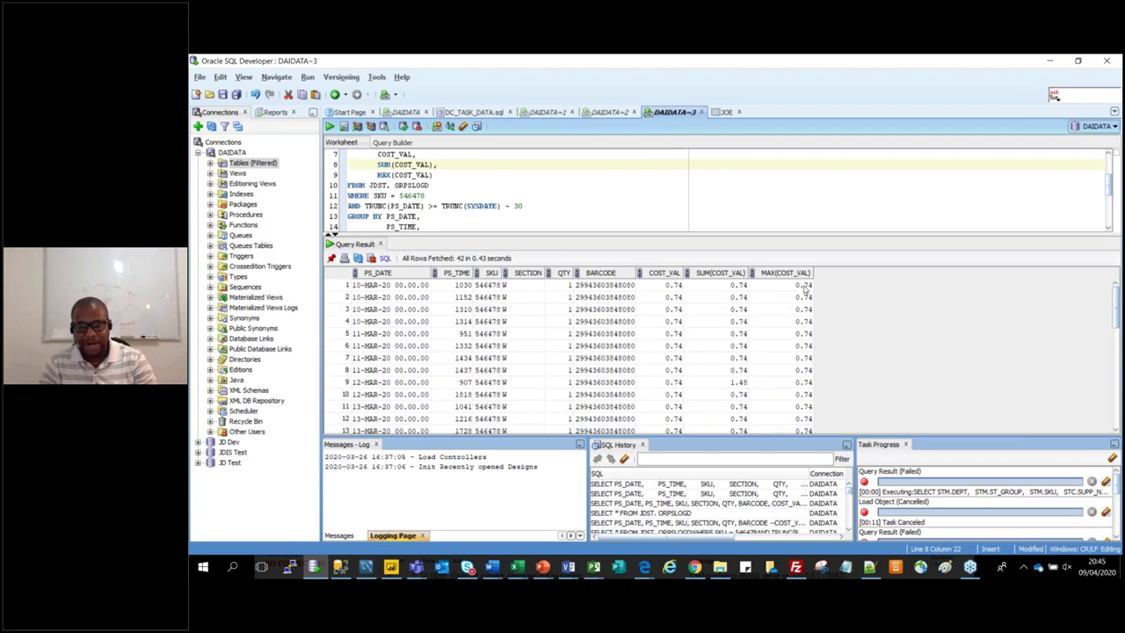
scroll(804, 291, "down", 1)
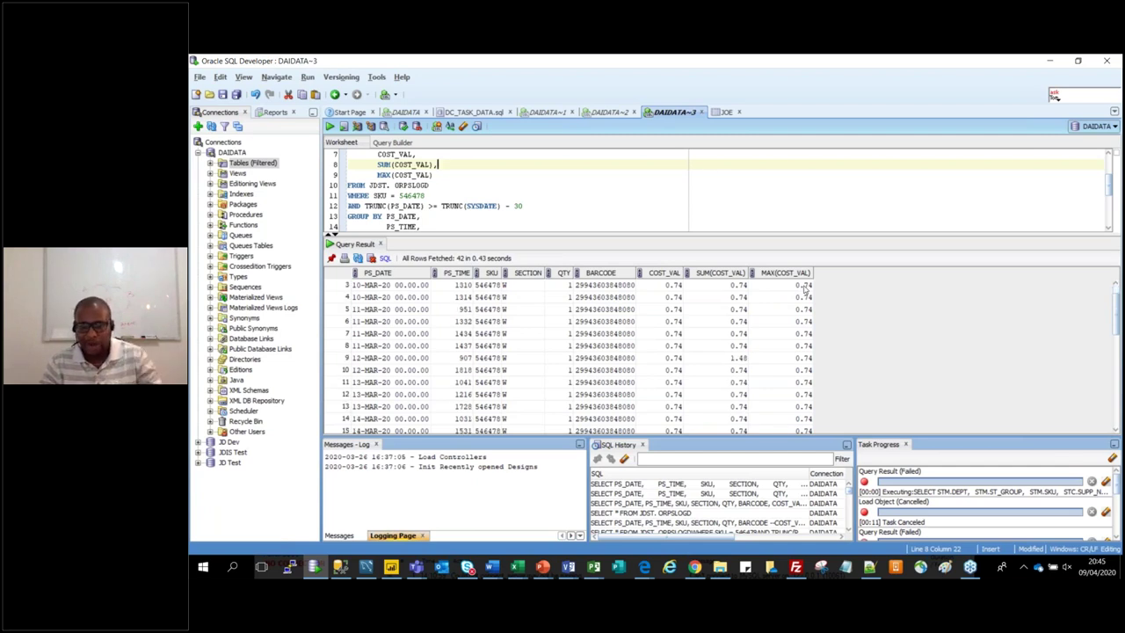
scroll(804, 290, "down", 2)
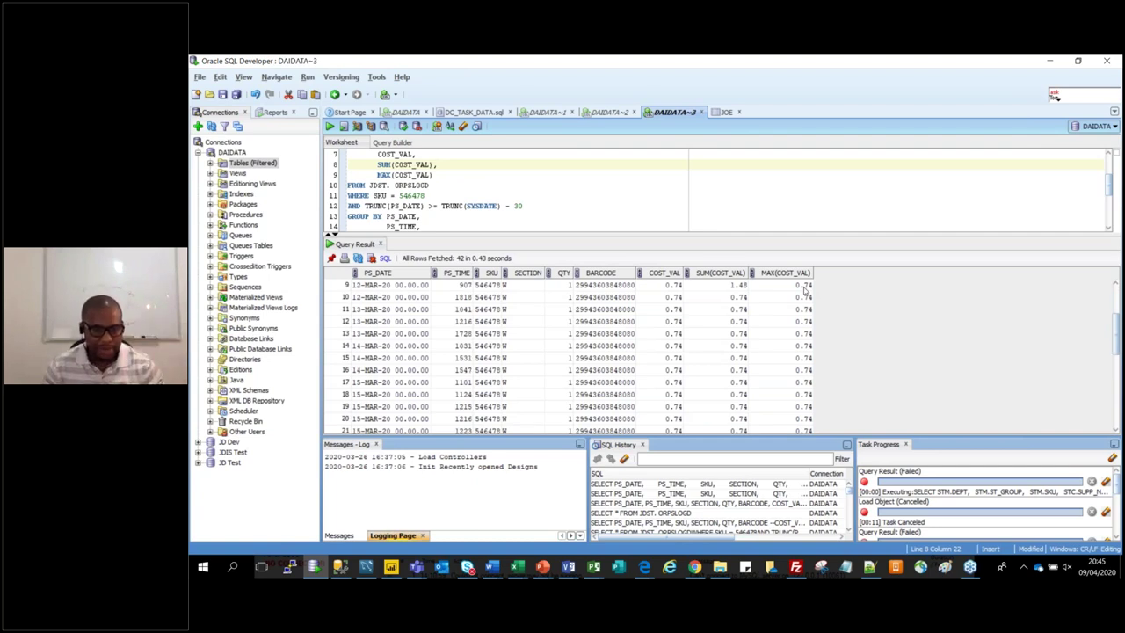
scroll(804, 290, "down", 4)
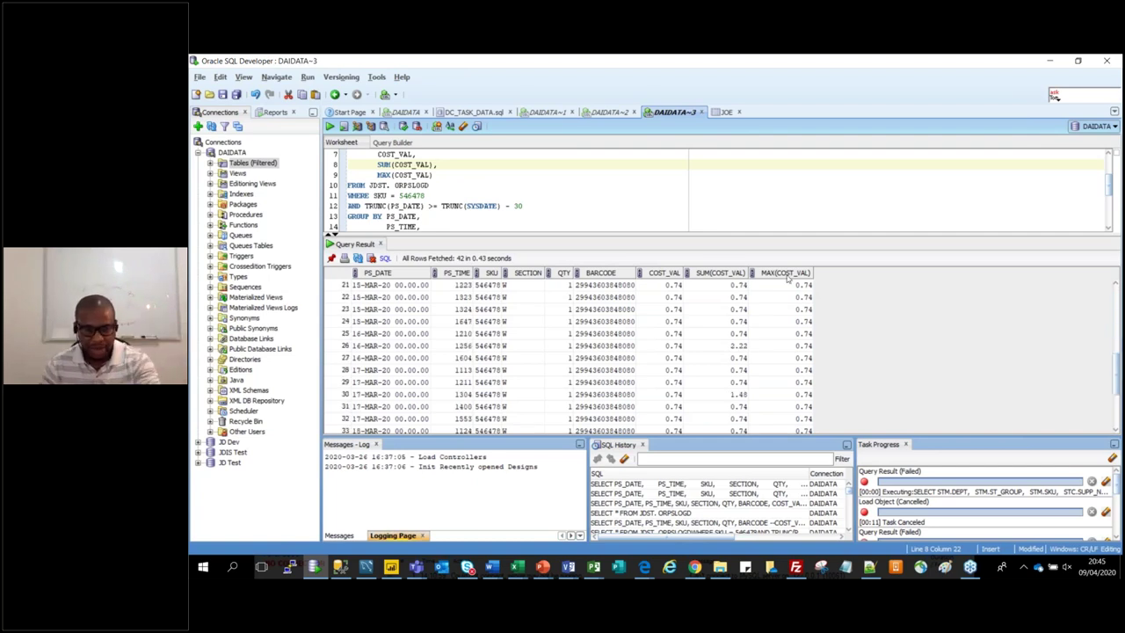
scroll(787, 277, "up", 5)
scroll(441, 208, "up", 1)
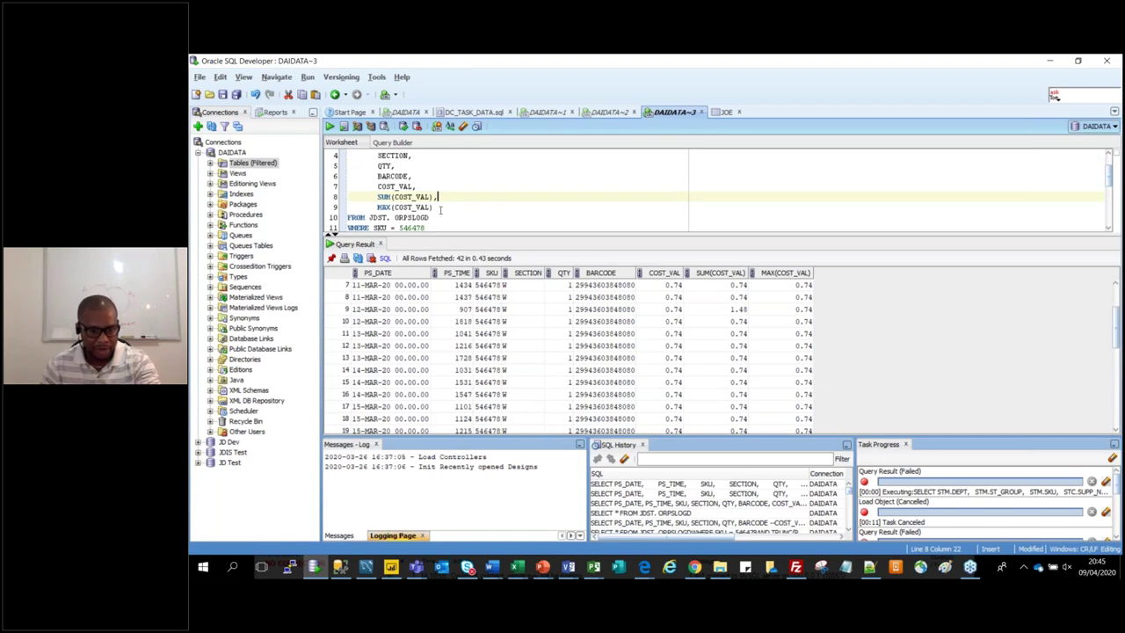
Remove the SUM and MAX columns and the whole GROUP BY clause, keeping ORDER BY PS_DATE, PS_TIME, and rerun the query
key("ctrl+z")
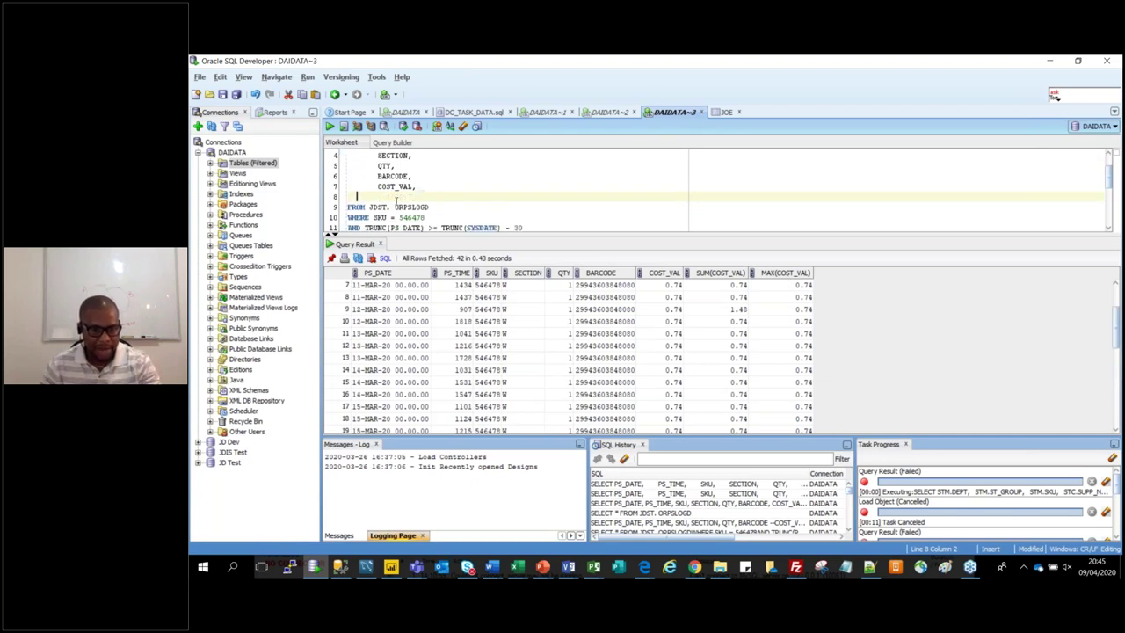
scroll(430, 211, "down", 2)
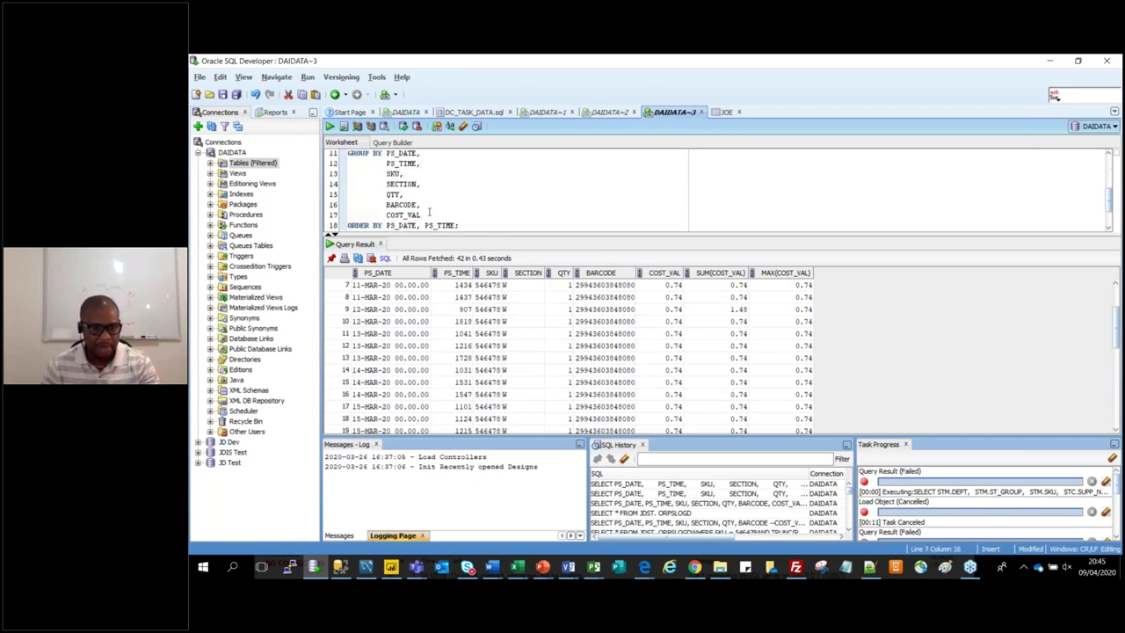
left_click_drag(429, 211, 391, 204)
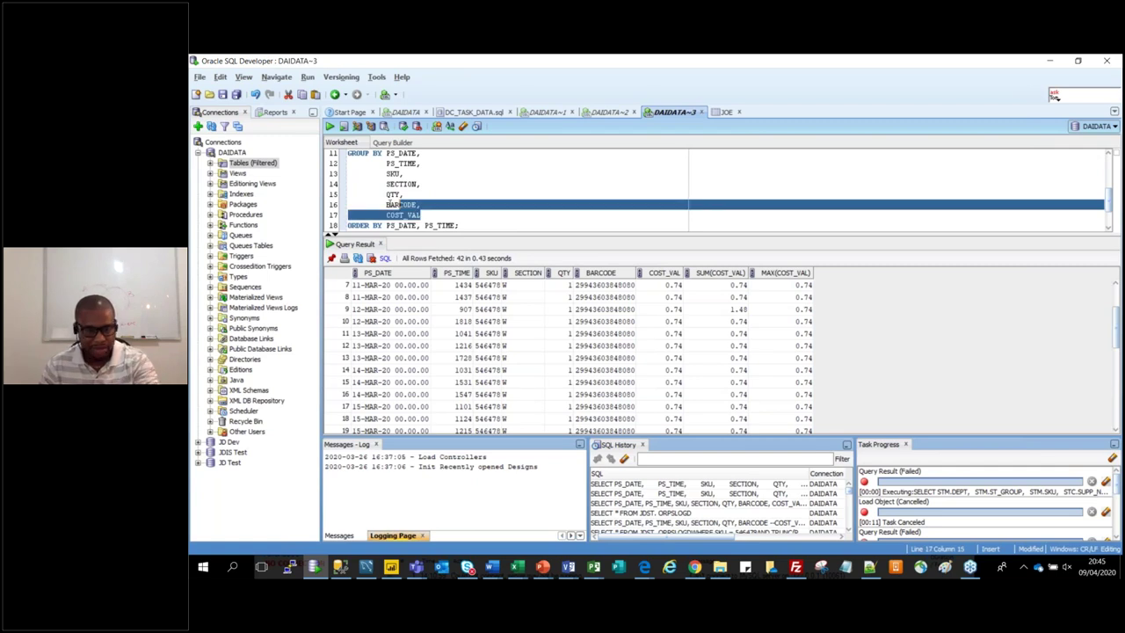
left_click_drag(391, 204, 344, 196)
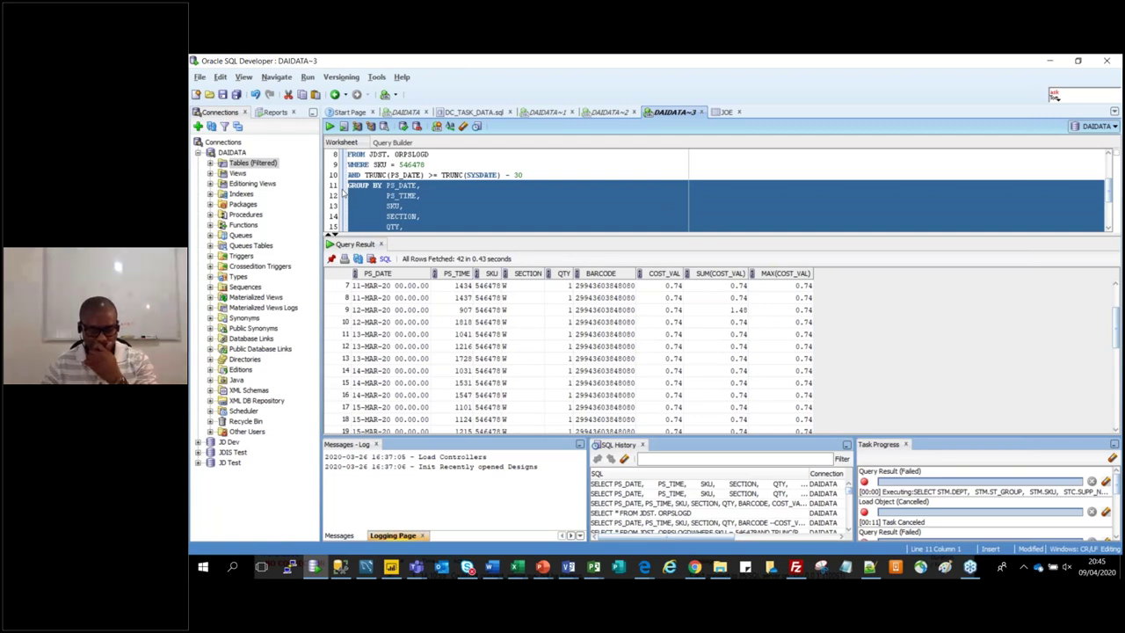
type("ORDER BY PS_DATE, PS_TIME;")
key("ctrl+Return")
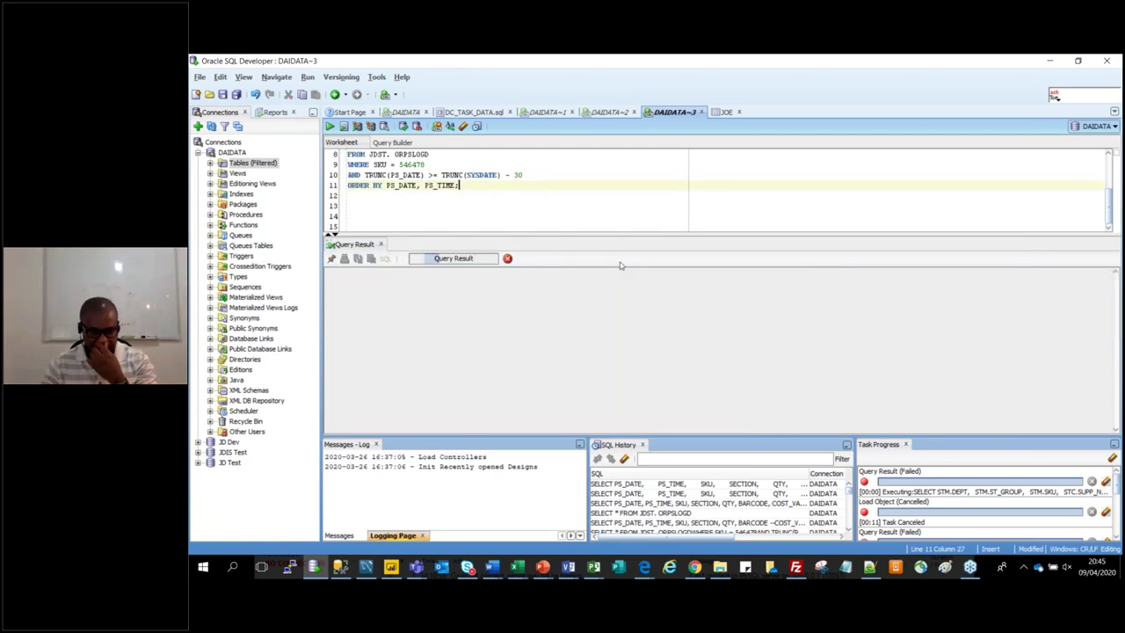
right_click(482, 342)
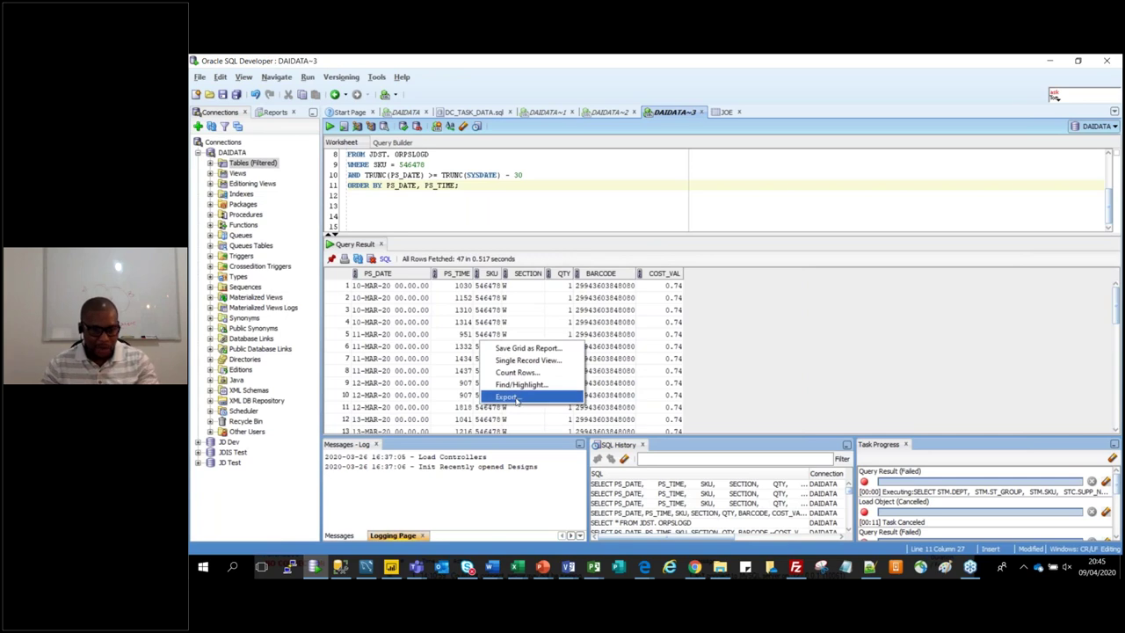
left_click(515, 398)
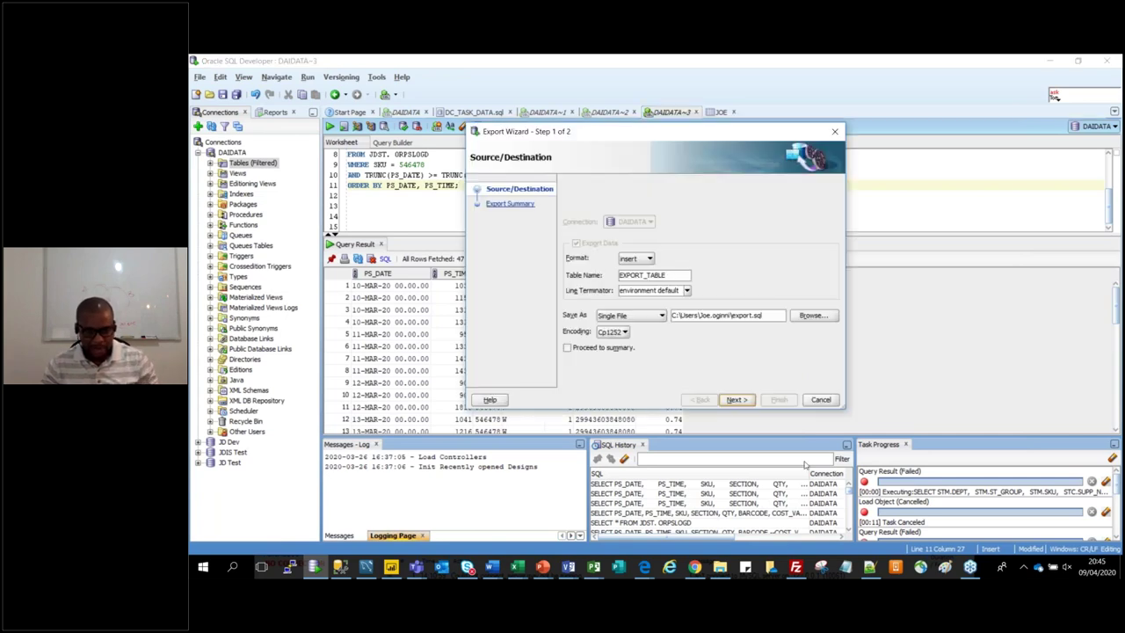
left_click(821, 399)
Start an export of the query result grid and set its format to xls
right_click(503, 367)
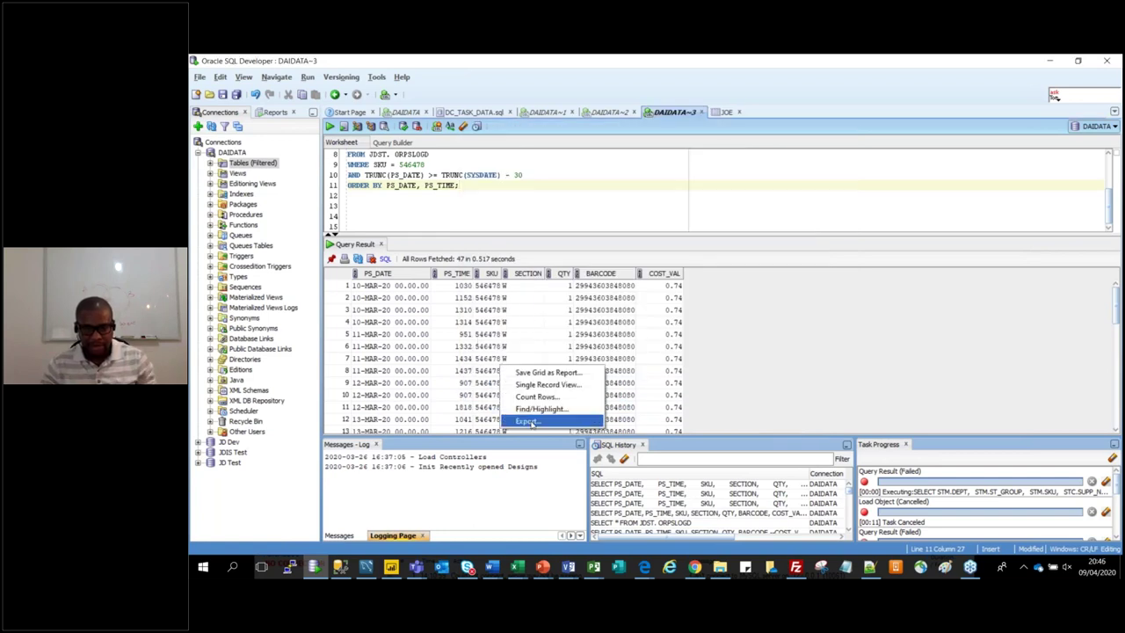
left_click(530, 422)
left_click(649, 258)
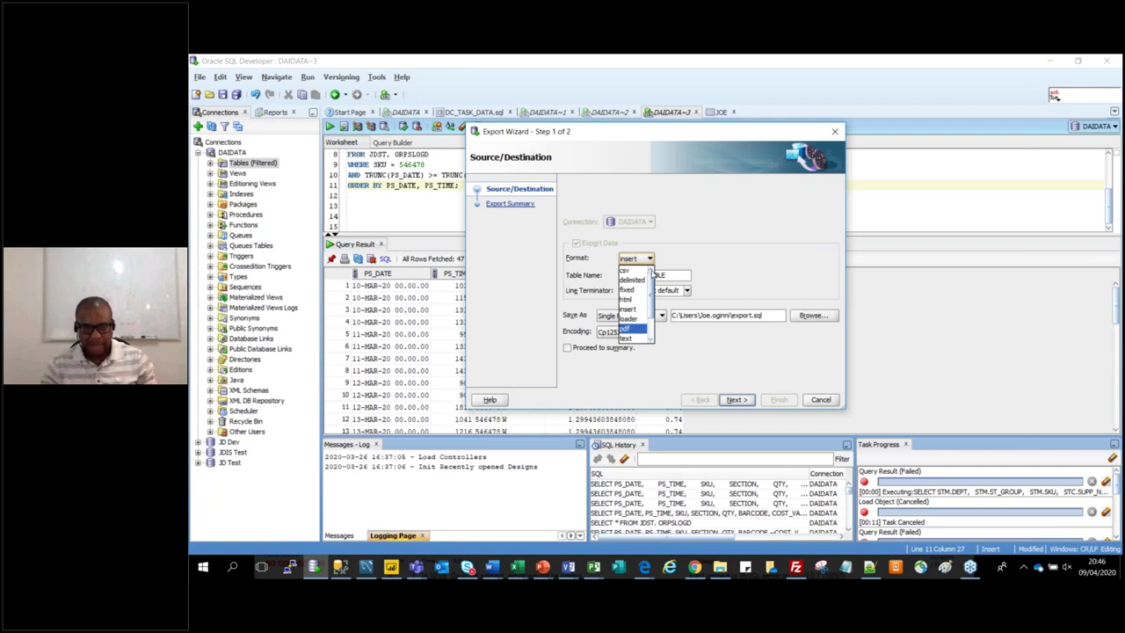
scroll(651, 281, "down", 2)
scroll(653, 303, "down", 1)
left_click(631, 322)
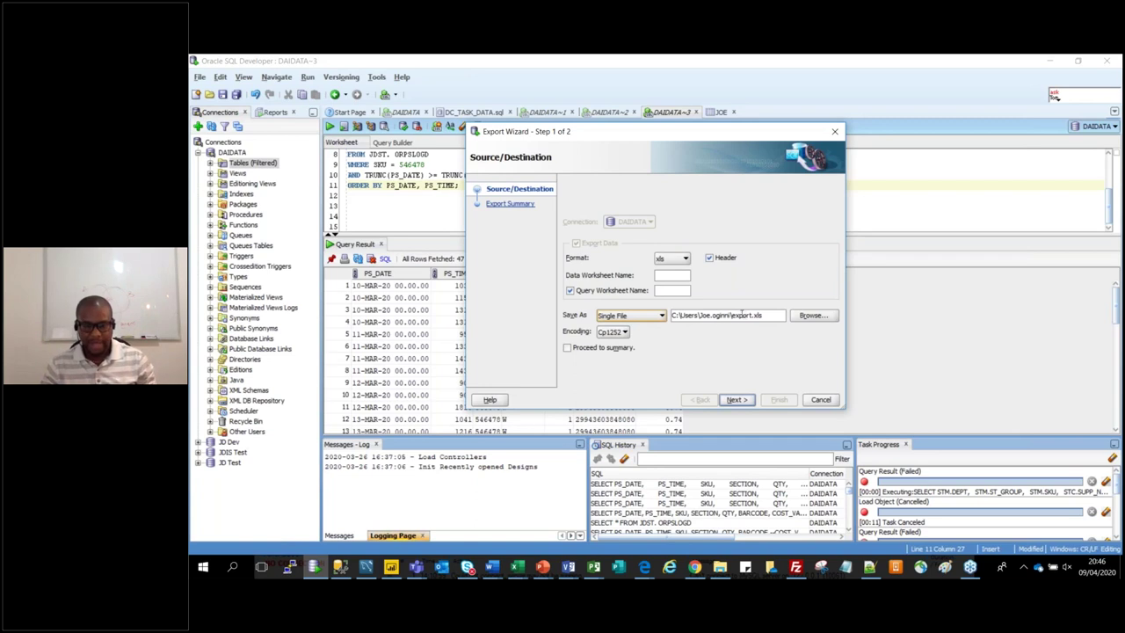
Rename the export file to SAMPLE.xls in the default folder and finish the export
left_click(761, 315)
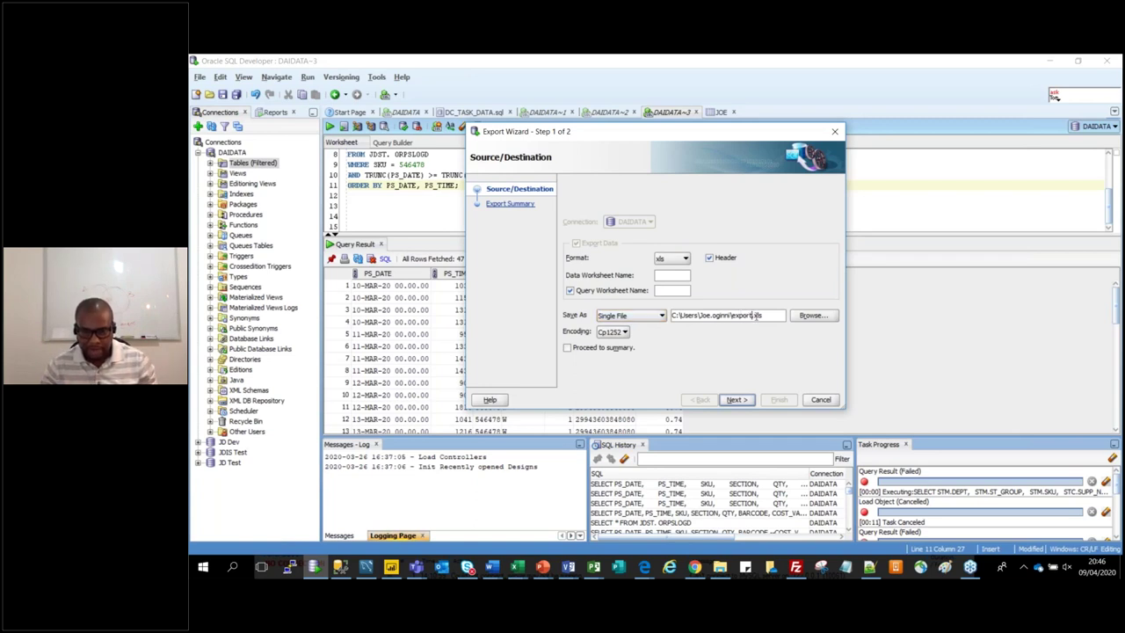
key("BackSpace")
key("BackSpace")
key("BackSpace")
key("BackSpace")
key("BackSpace")
key("BackSpace")
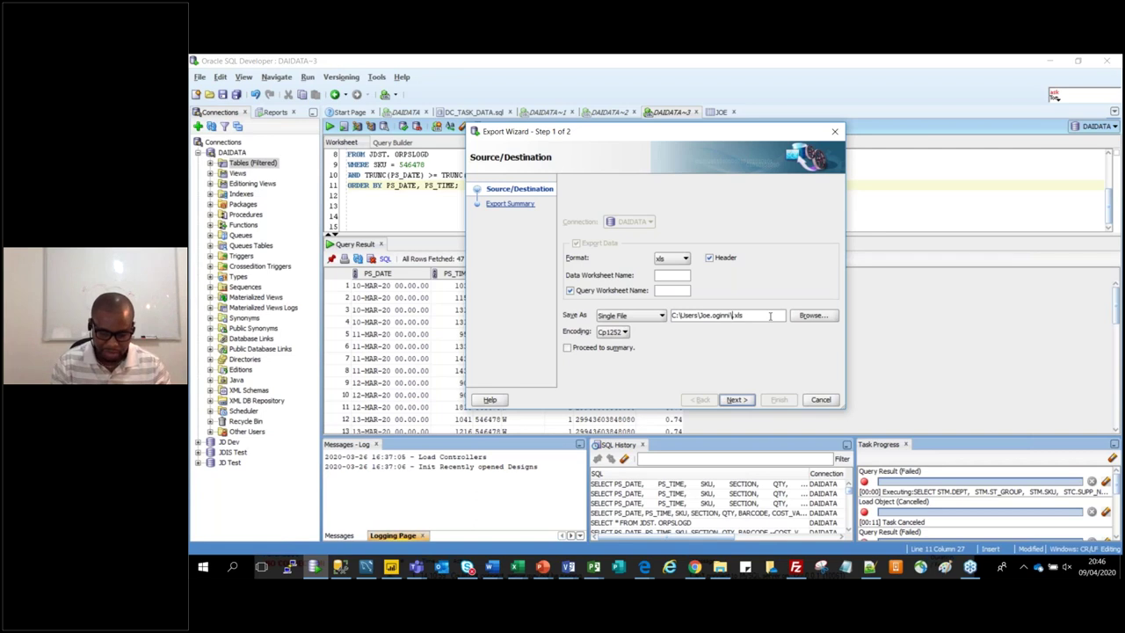
type("SAMPLE")
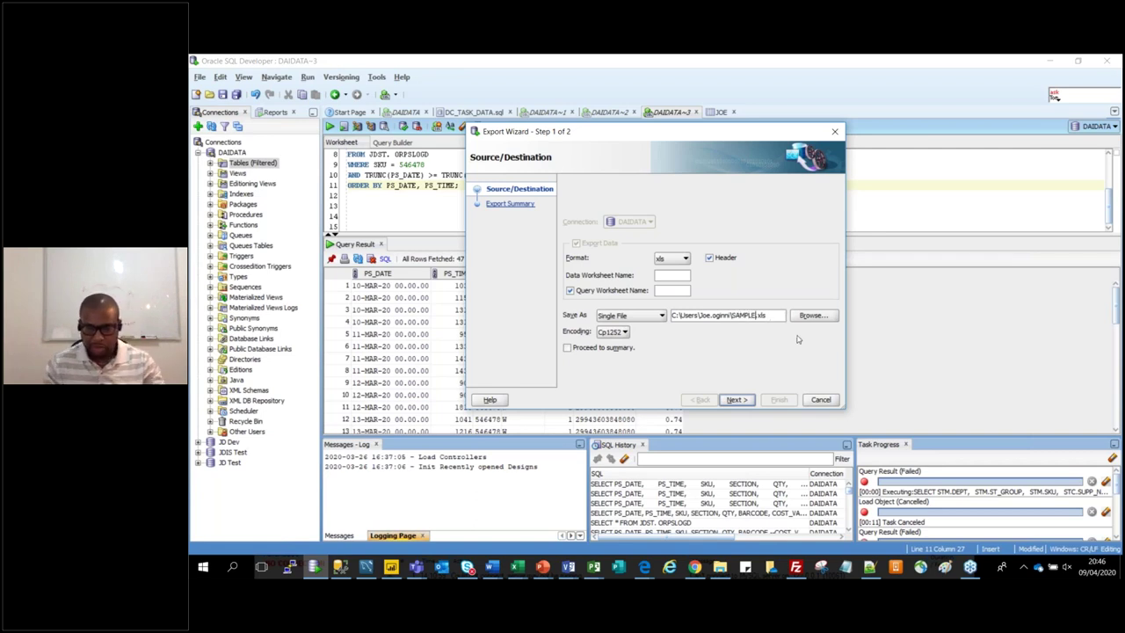
left_click(738, 400)
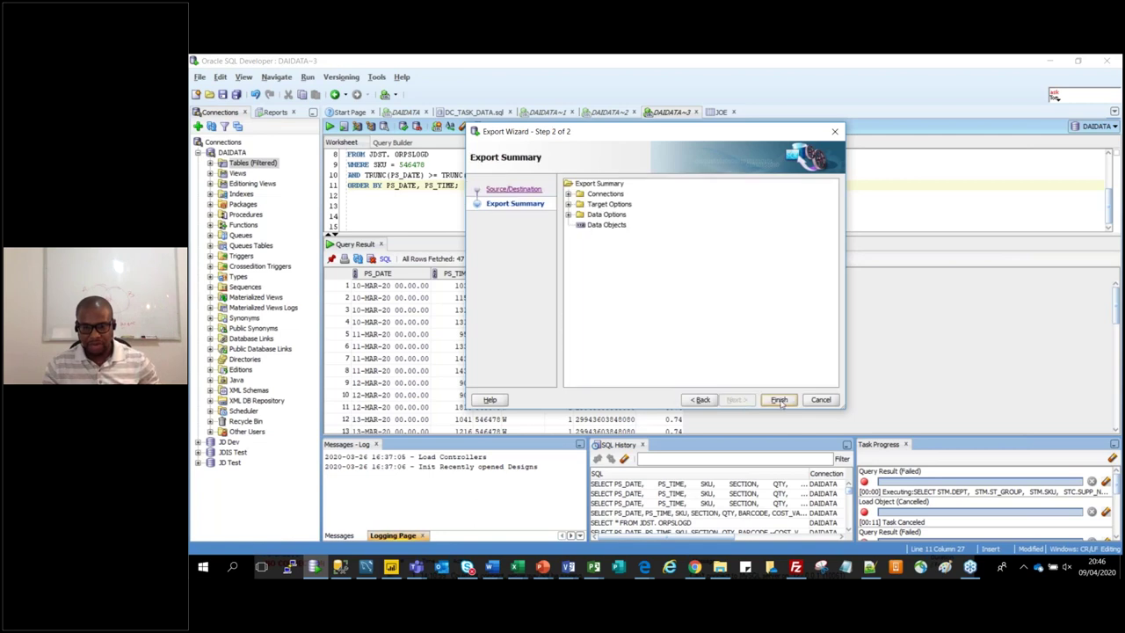
left_click(781, 402)
left_click(779, 400)
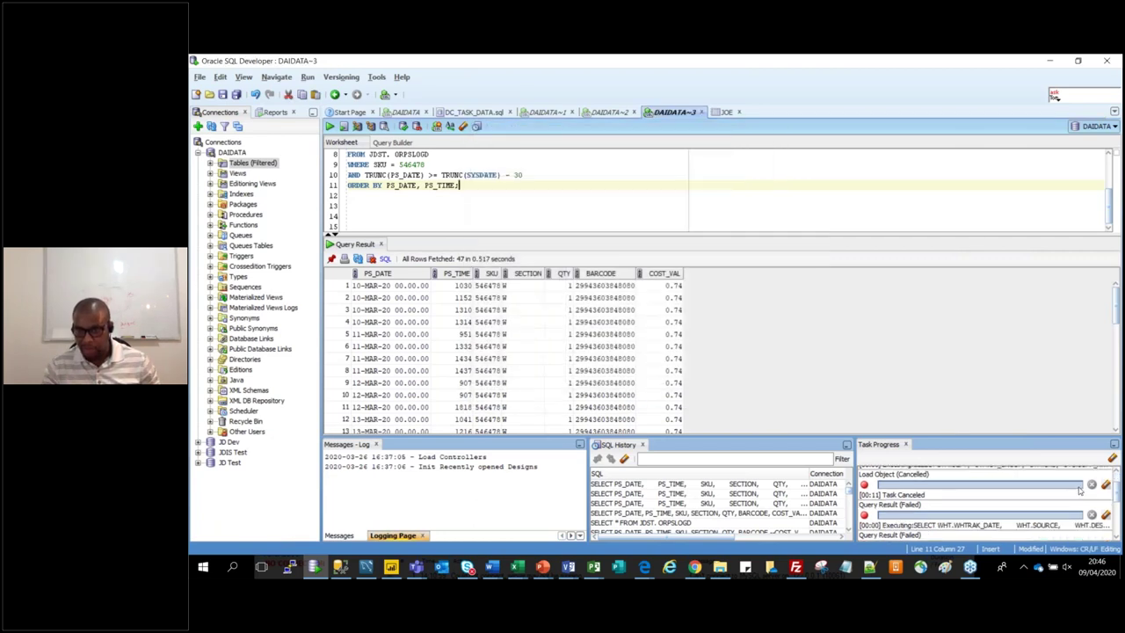
scroll(1117, 527, "down", 3)
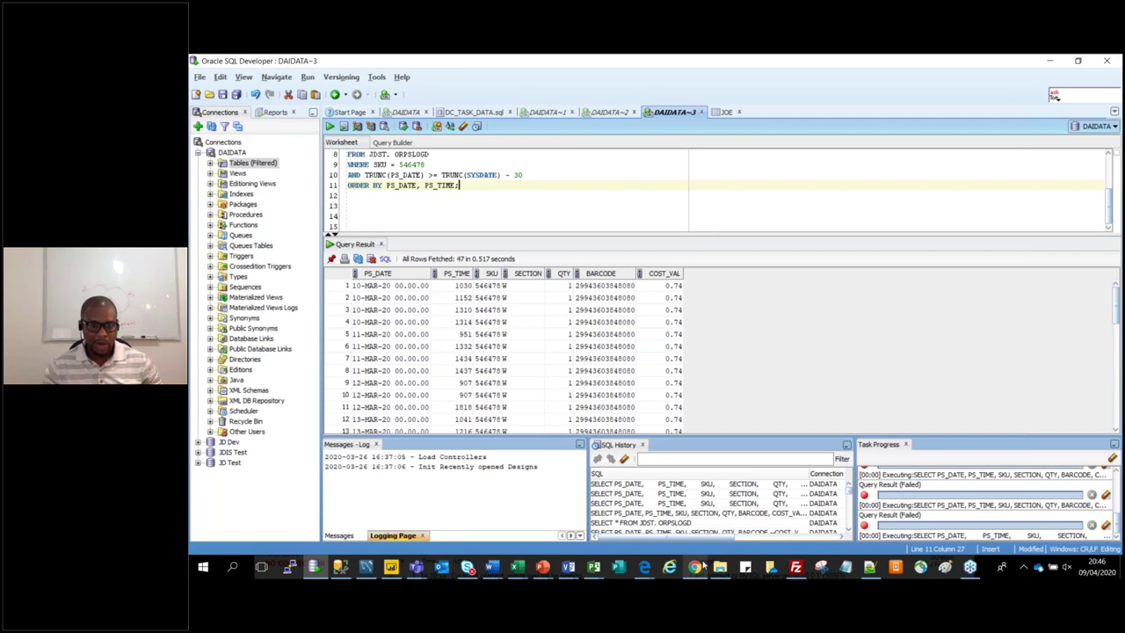
Switch to File Explorer, browse to the personal user folder under C:\Users and open the exported SAMPLE workbook
left_click(720, 568)
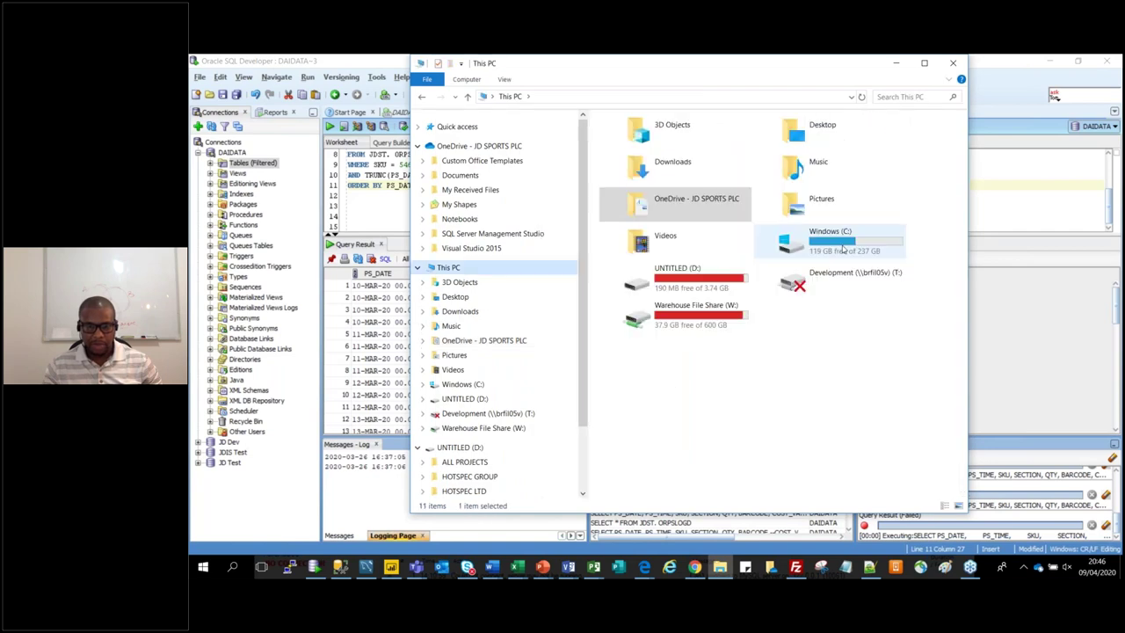
double_click(842, 249)
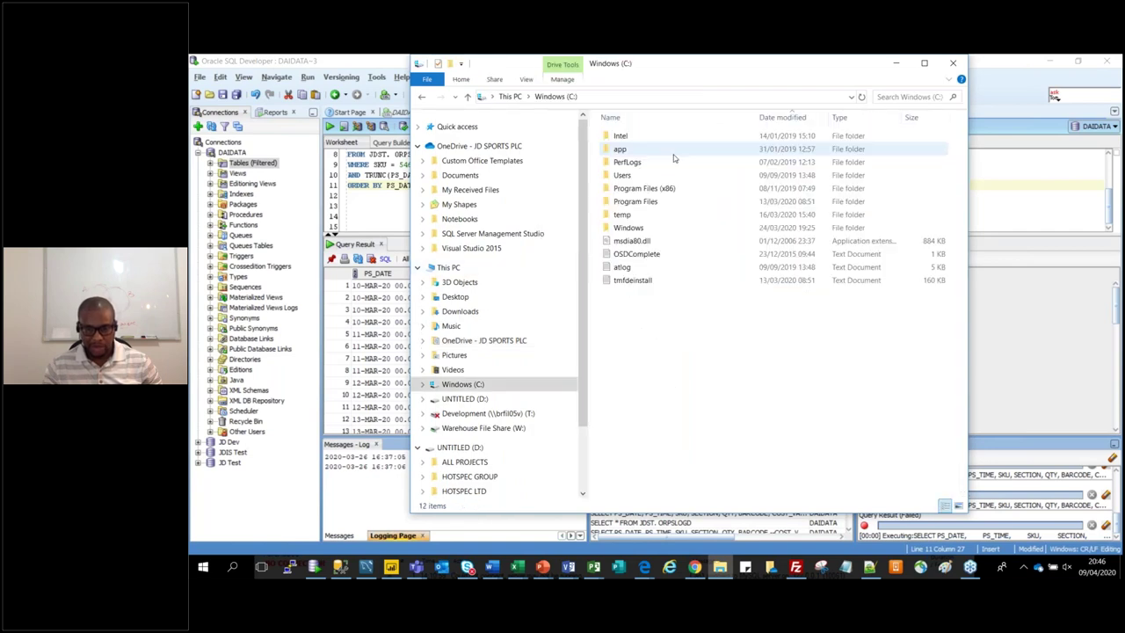
double_click(622, 175)
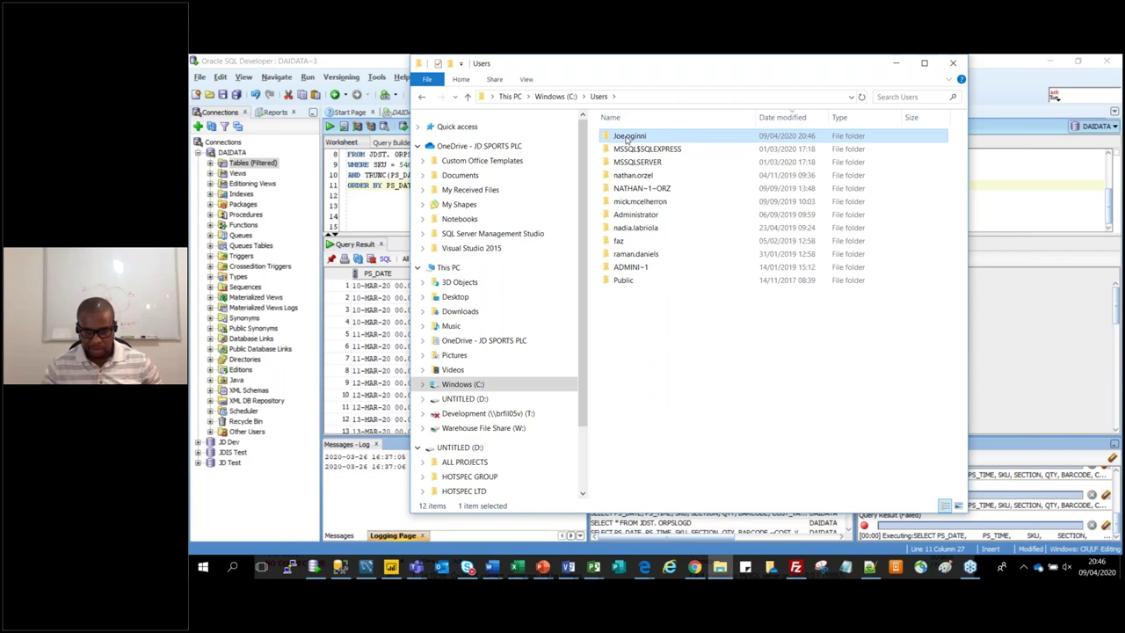
double_click(629, 137)
scroll(632, 445, "down", 3)
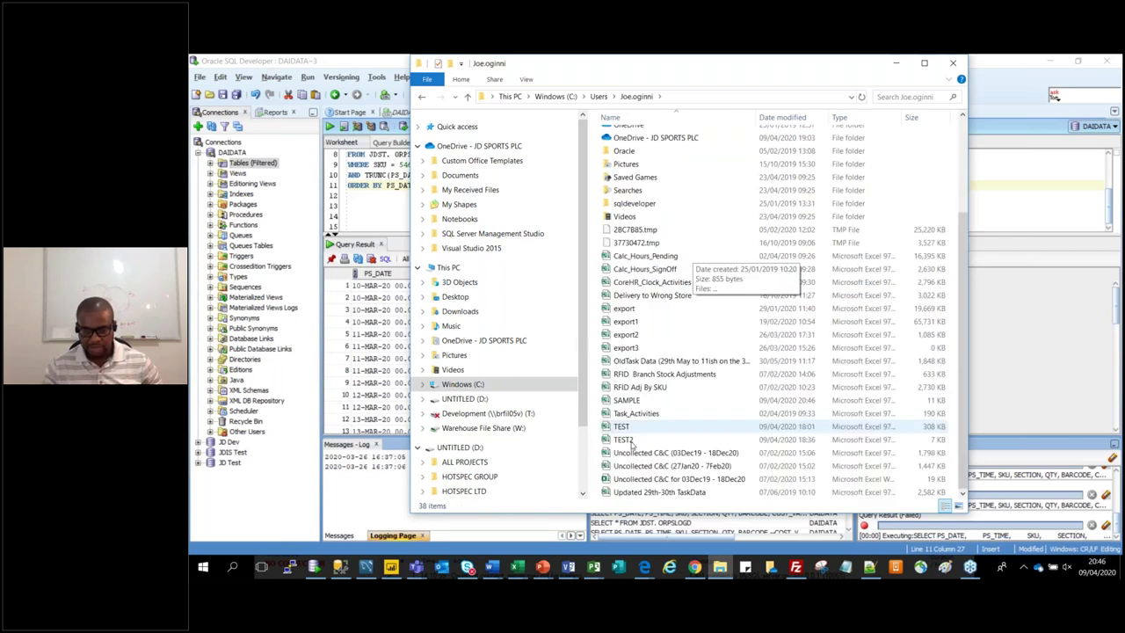
left_click(633, 401)
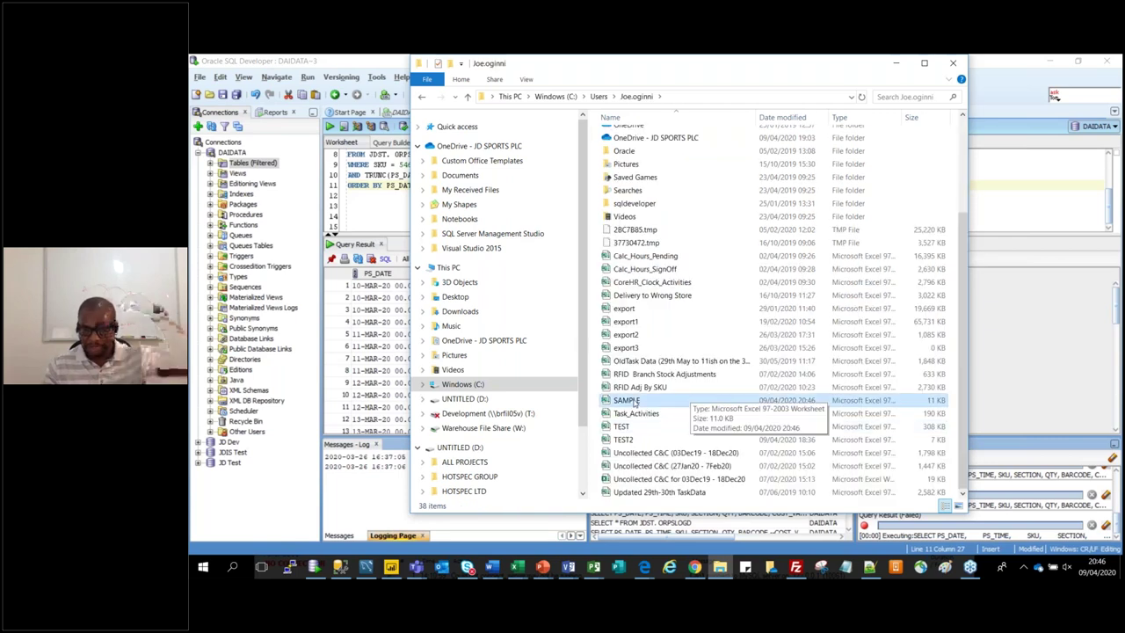
left_click(633, 402)
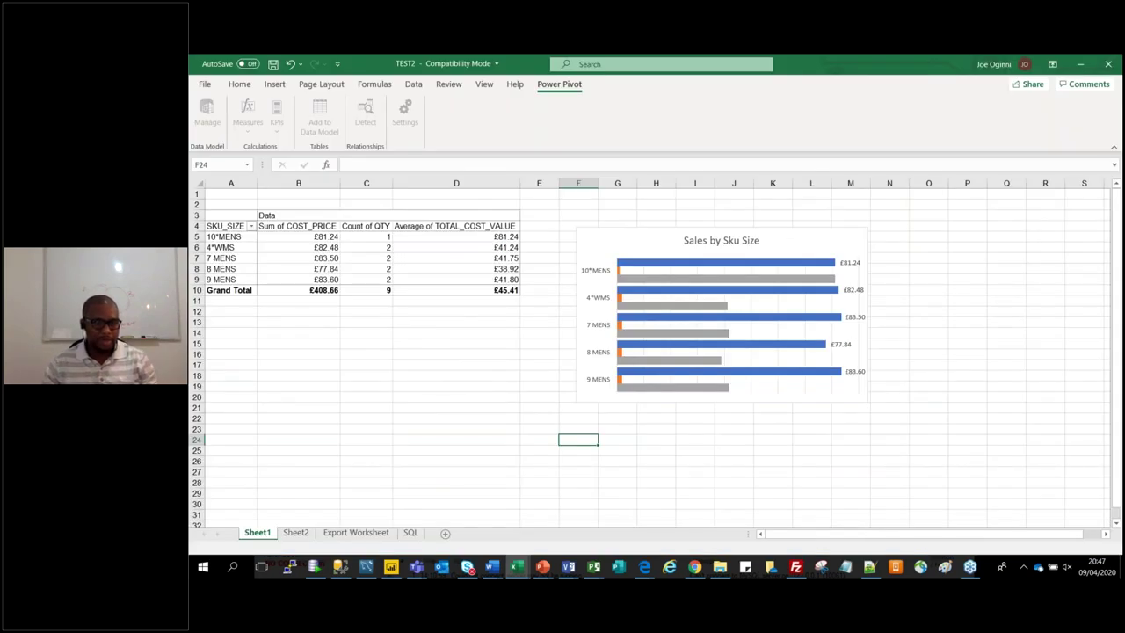
Widen all columns of the Export Worksheet slightly and make the header row bold
key("ctrl+a")
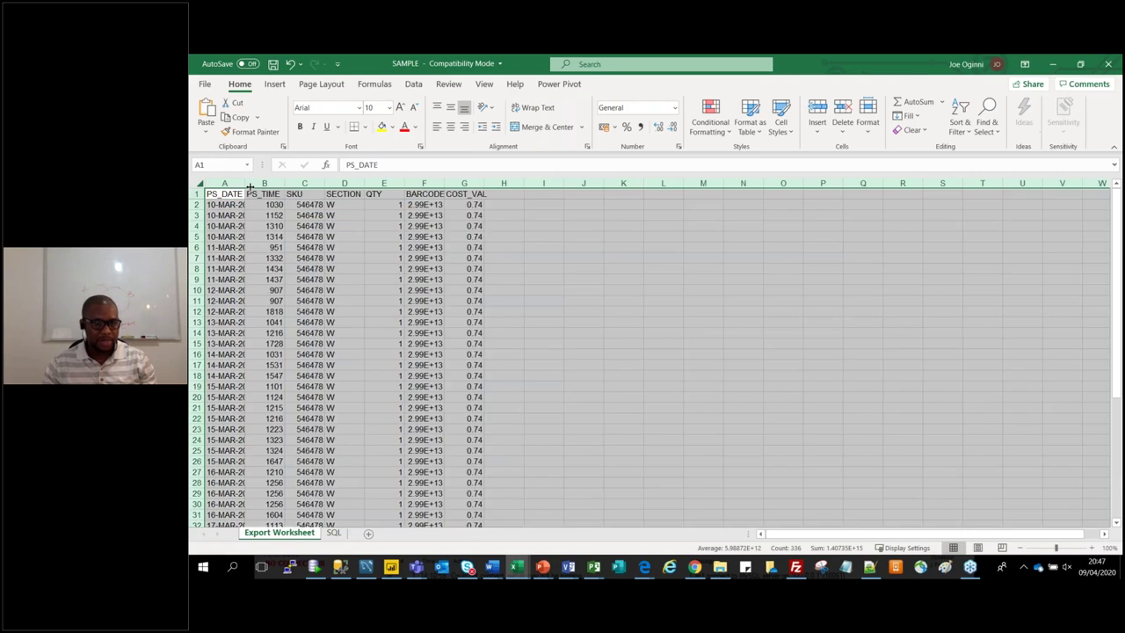
left_click_drag(251, 187, 253, 186)
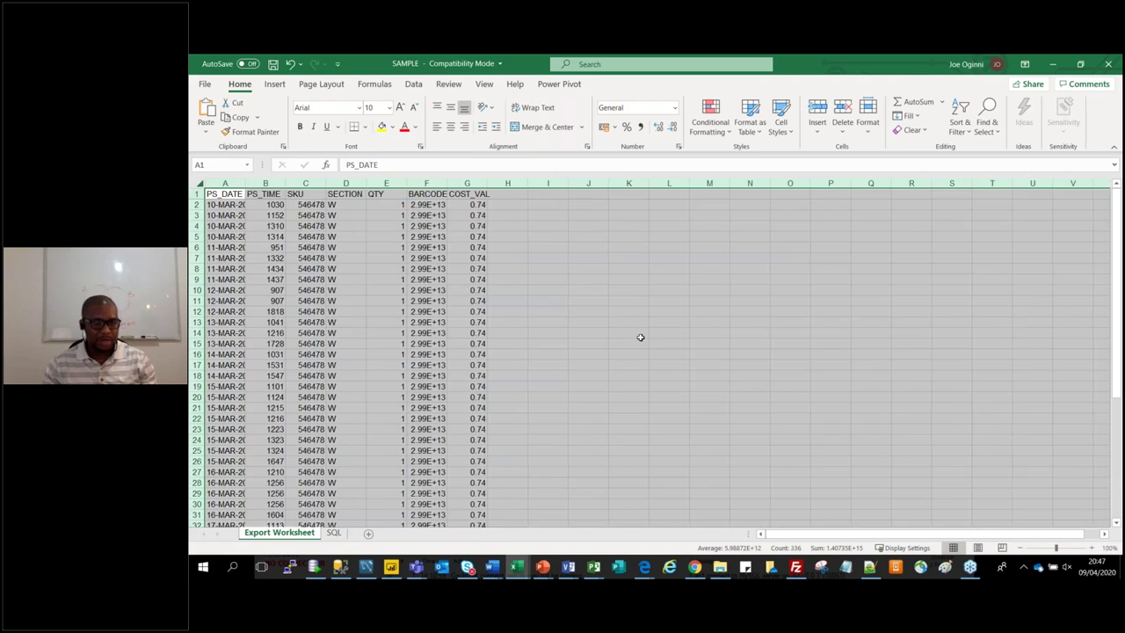
left_click(640, 337)
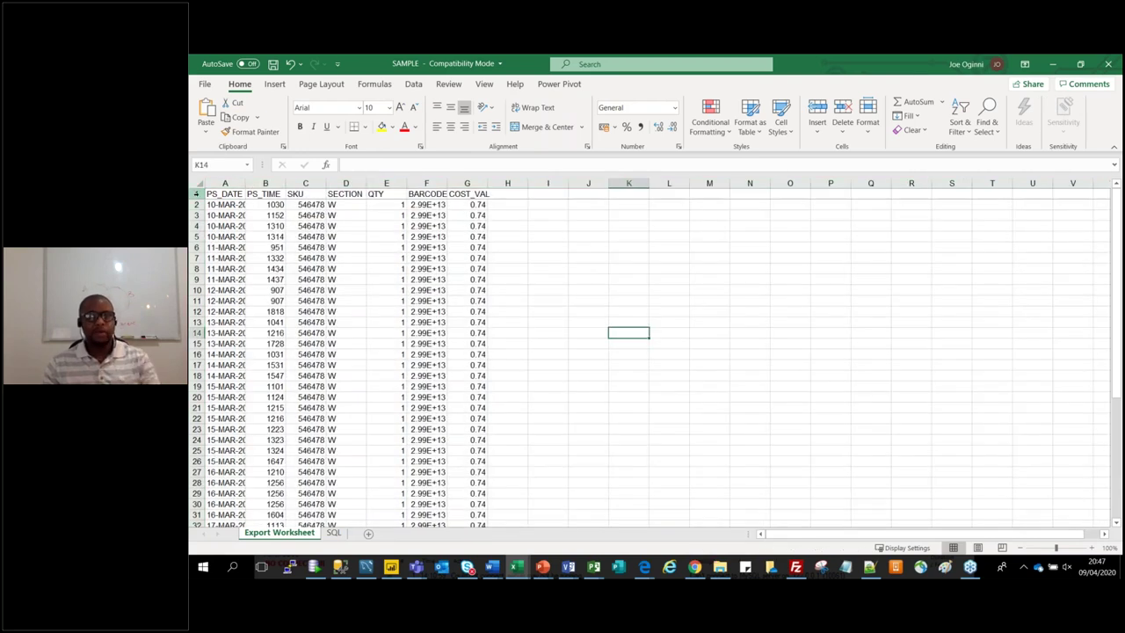
key("ctrl+Home")
key("shift+space")
left_click(539, 250)
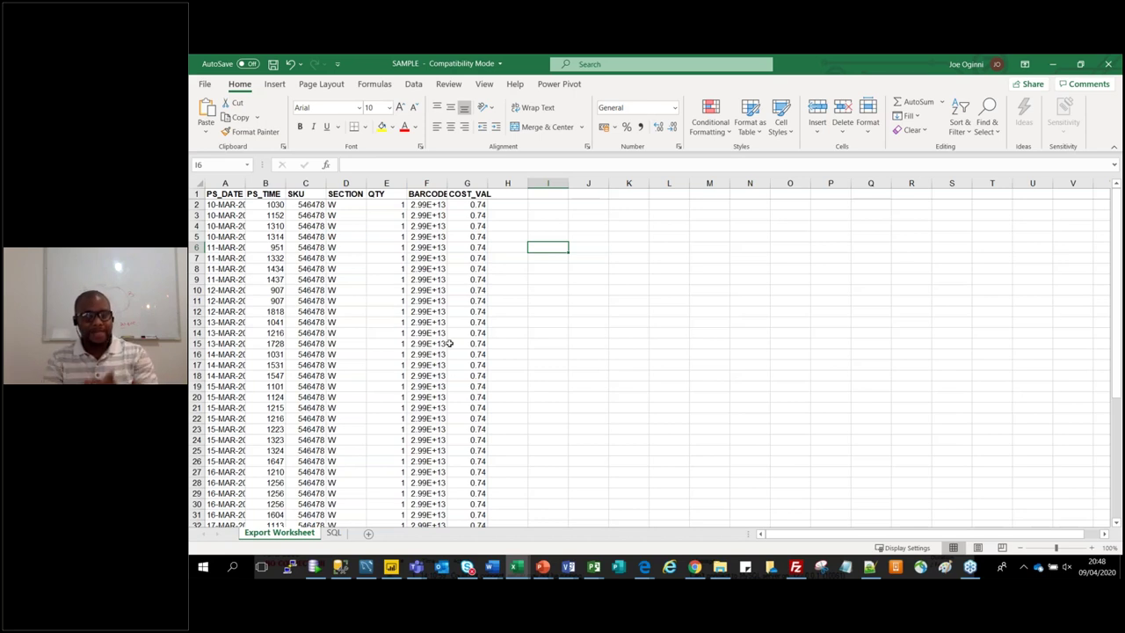
left_click(669, 570)
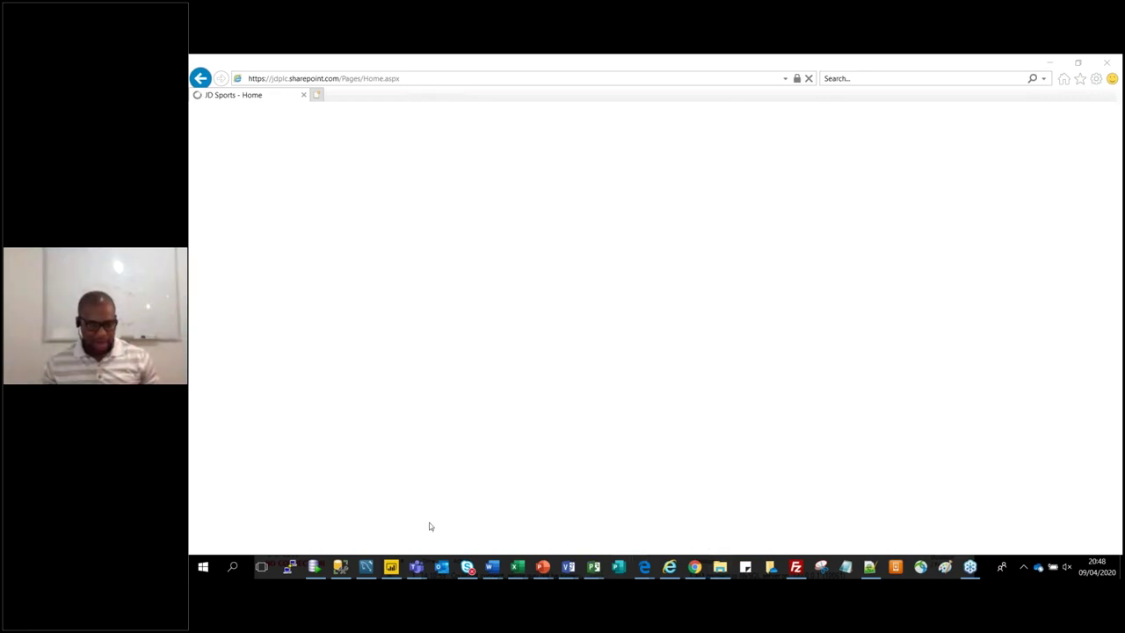
left_click(314, 567)
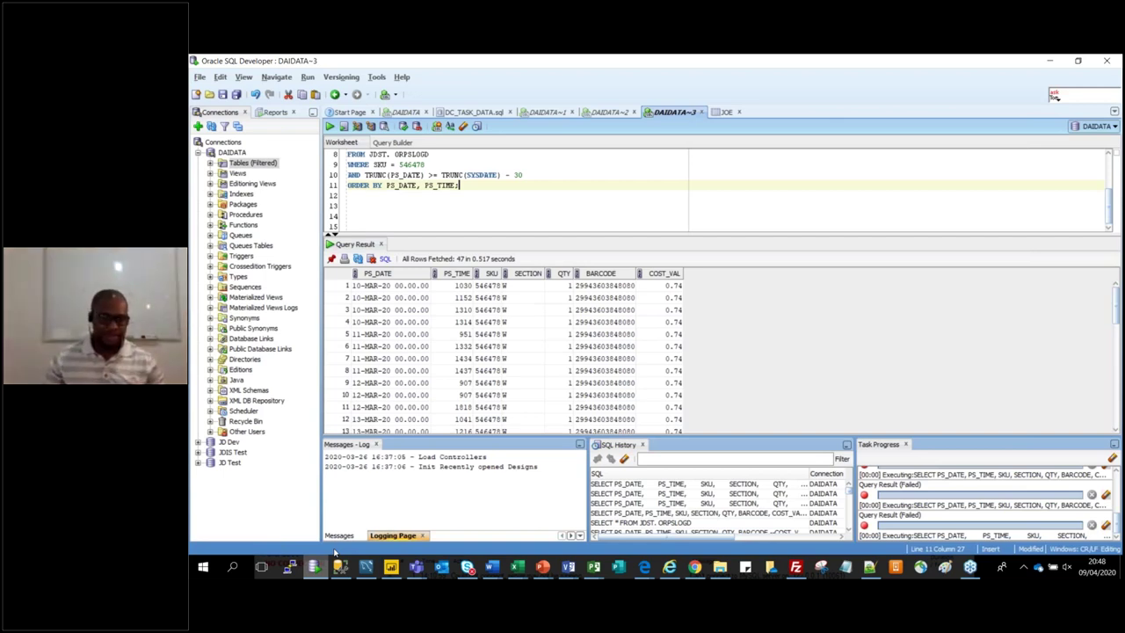
key("alt+Tab")
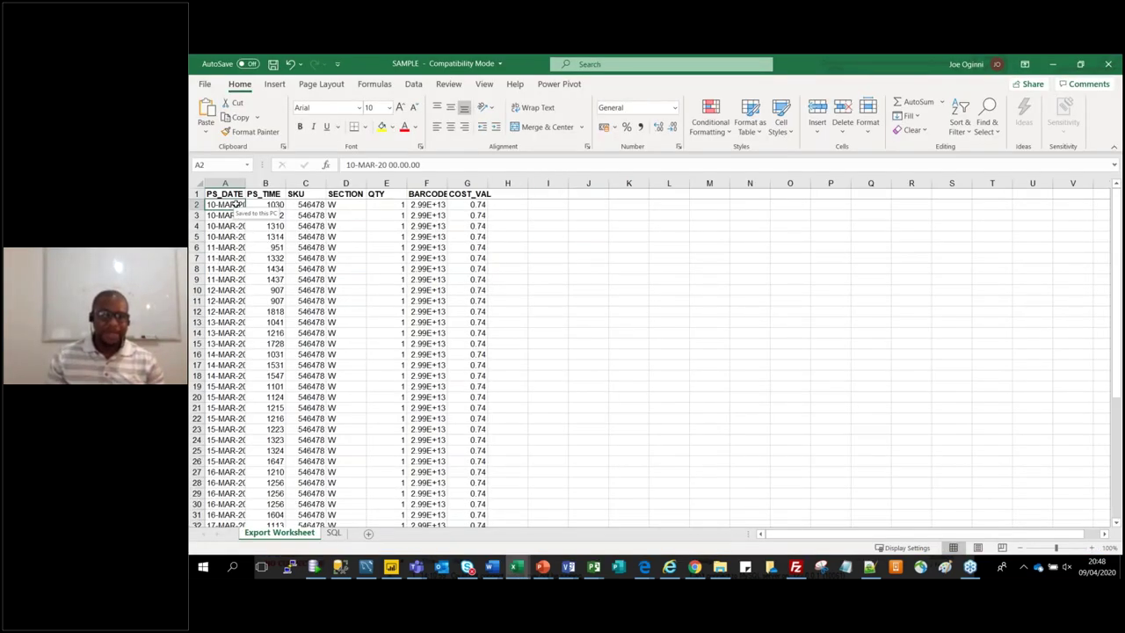
Autofit all columns of the Export Worksheet to their contents and clear the whole-sheet selection
left_click(276, 85)
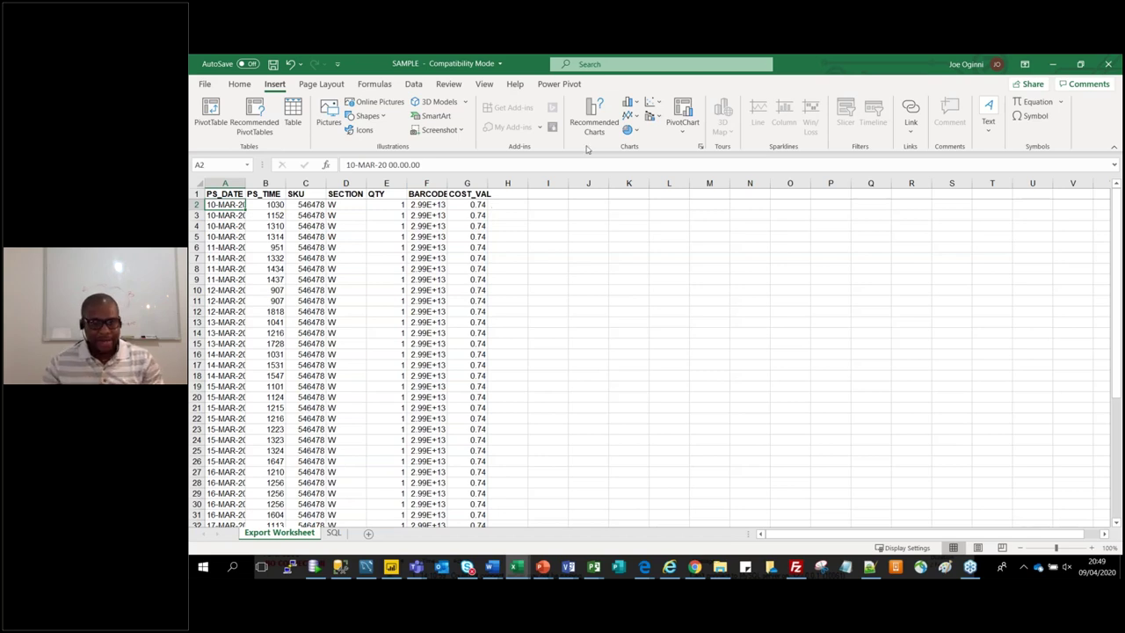
left_click(233, 218)
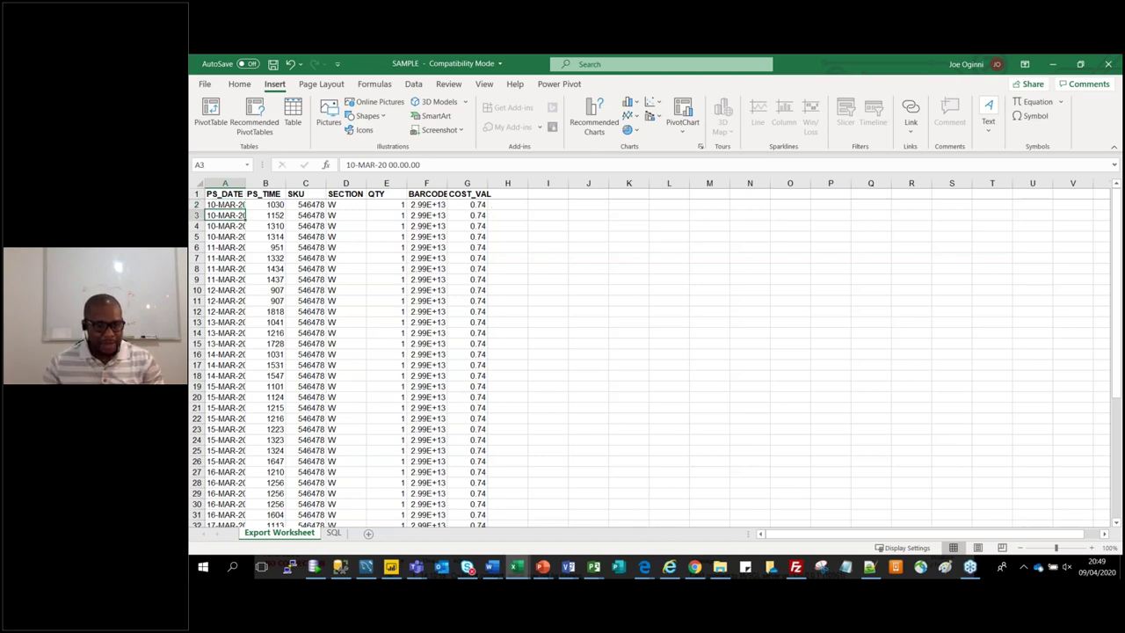
left_click(233, 228)
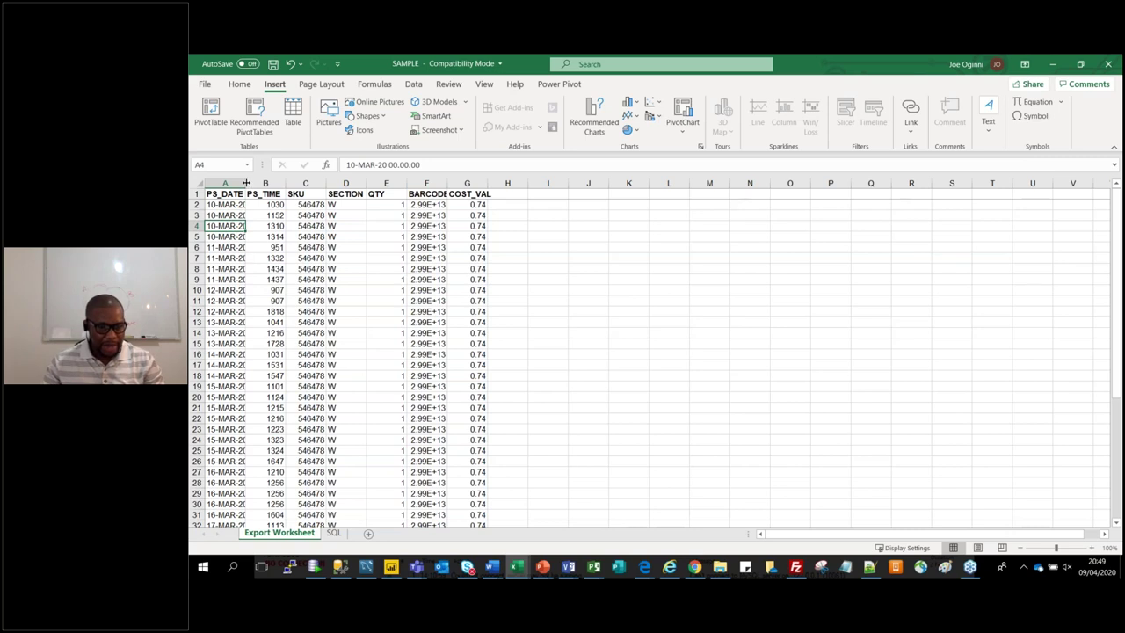
left_click_drag(248, 183, 254, 181)
left_click(199, 185)
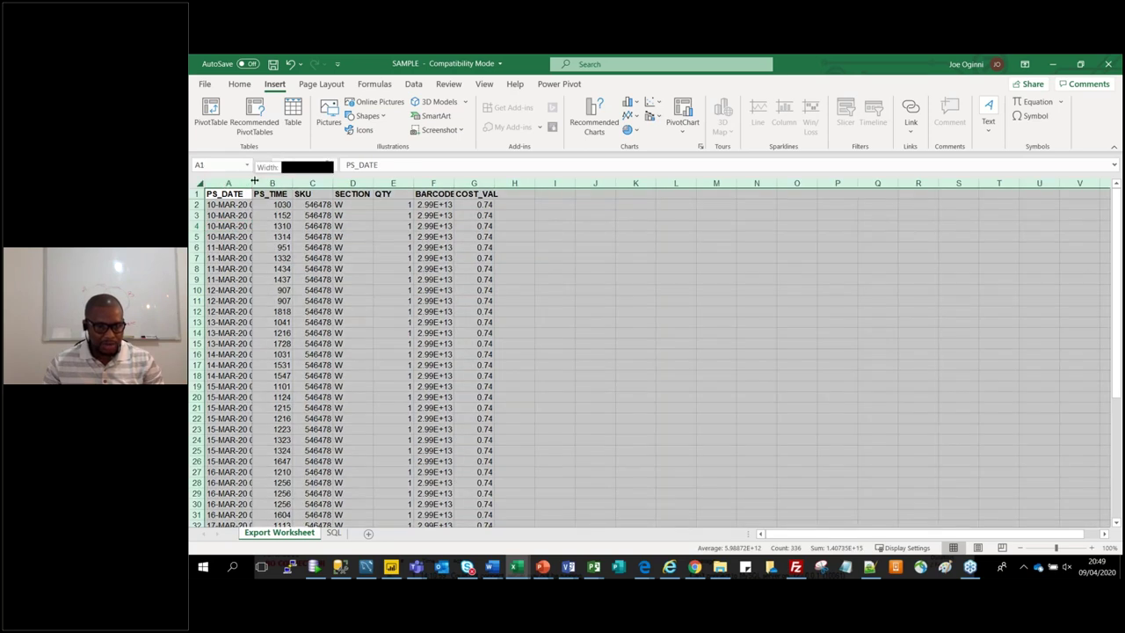
double_click(254, 182)
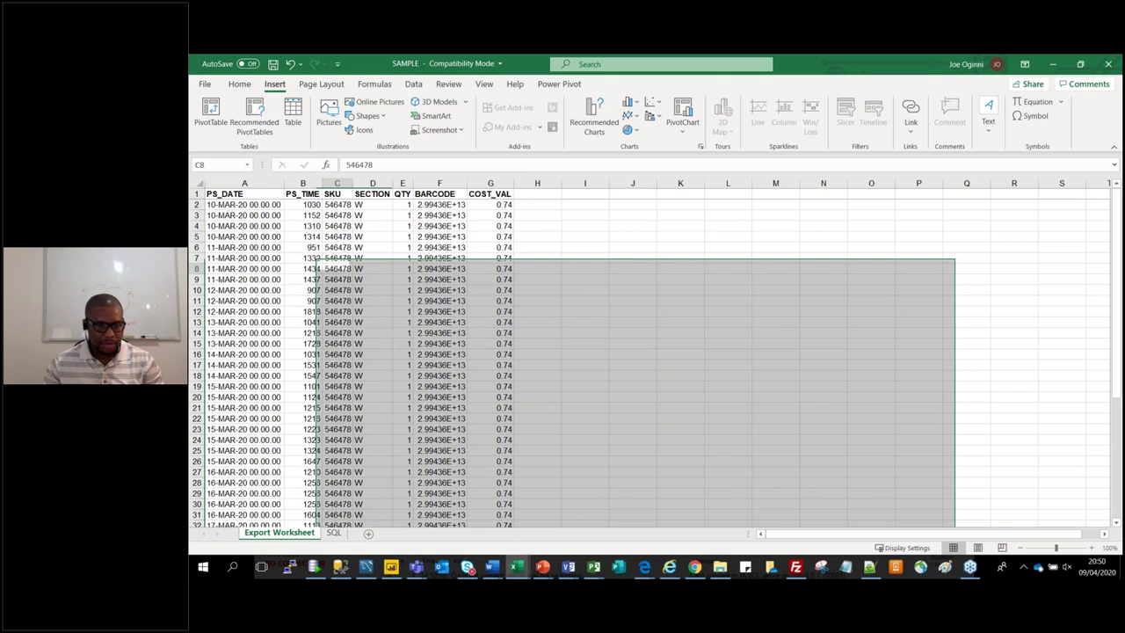
left_click(338, 268)
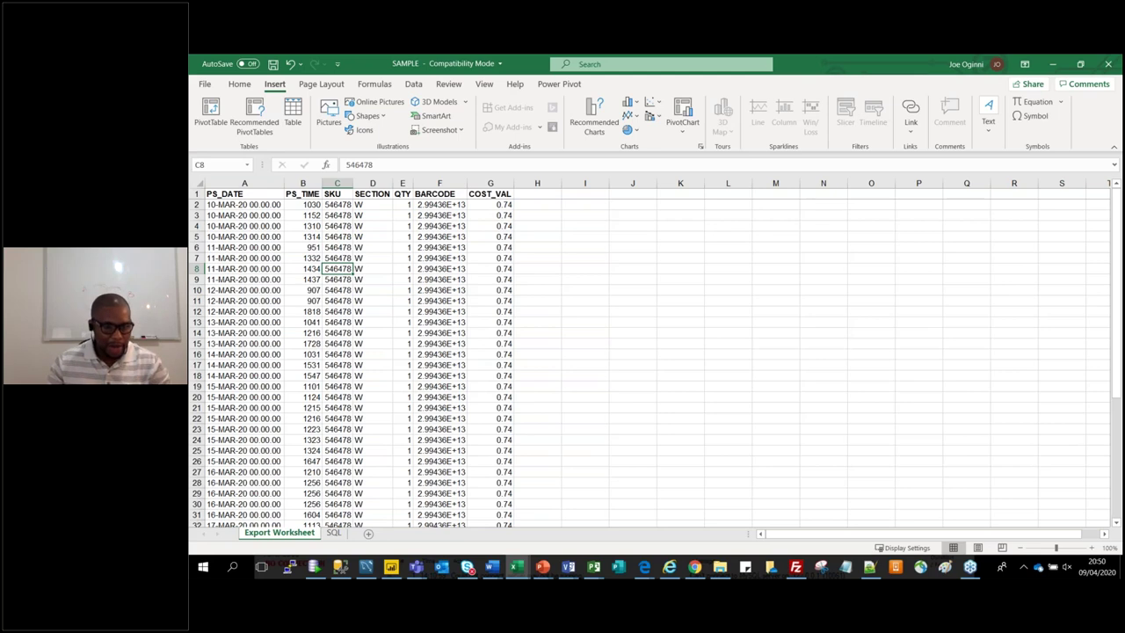
left_click(585, 279)
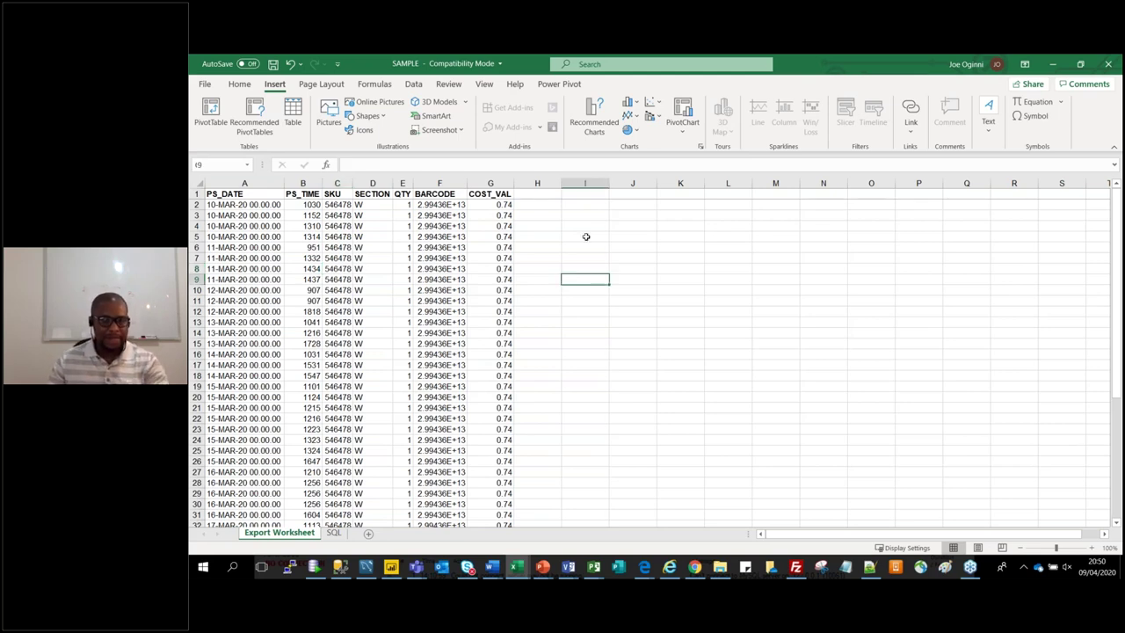
Examine the PS_DATE entries row by row, followed by the SECTION and BARCODE columns of the exported data
left_click(264, 205)
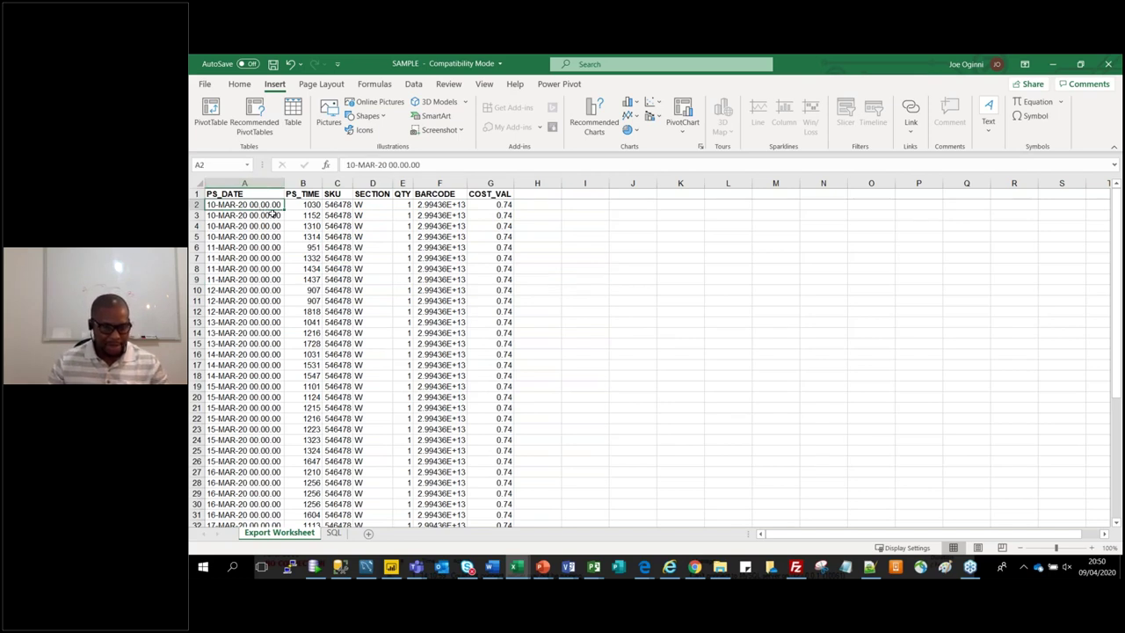
key("Down")
key("Down")
key("Down")
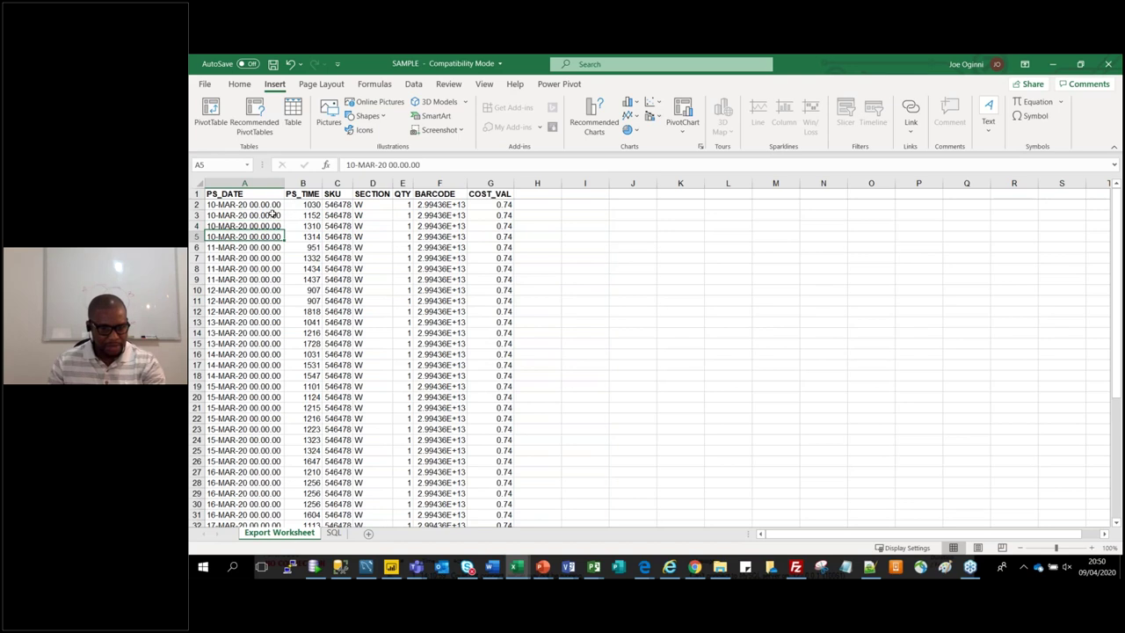
key("Down")
key("Down")
key("Down")
key("Down")
key("Down")
key("Down")
key("Down")
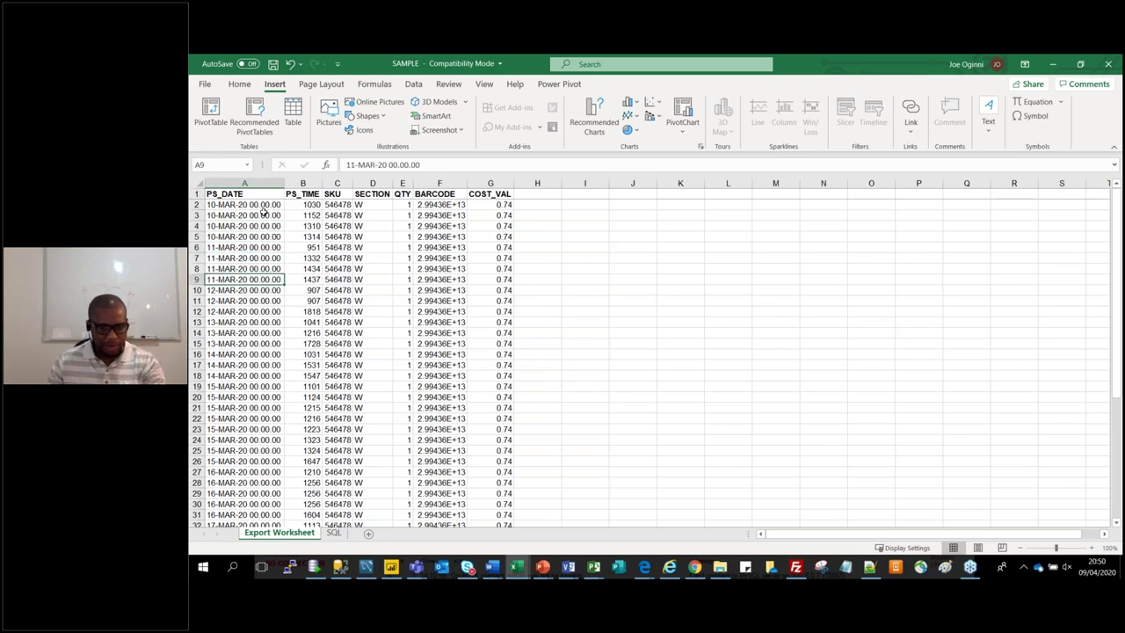
left_click(384, 182)
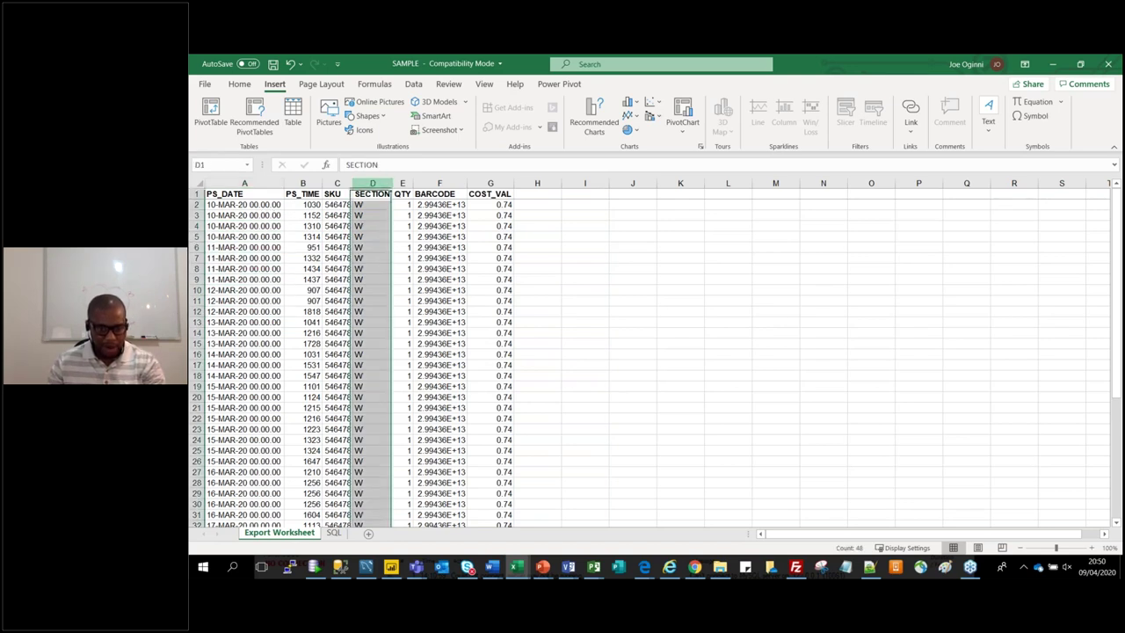
left_click(439, 183)
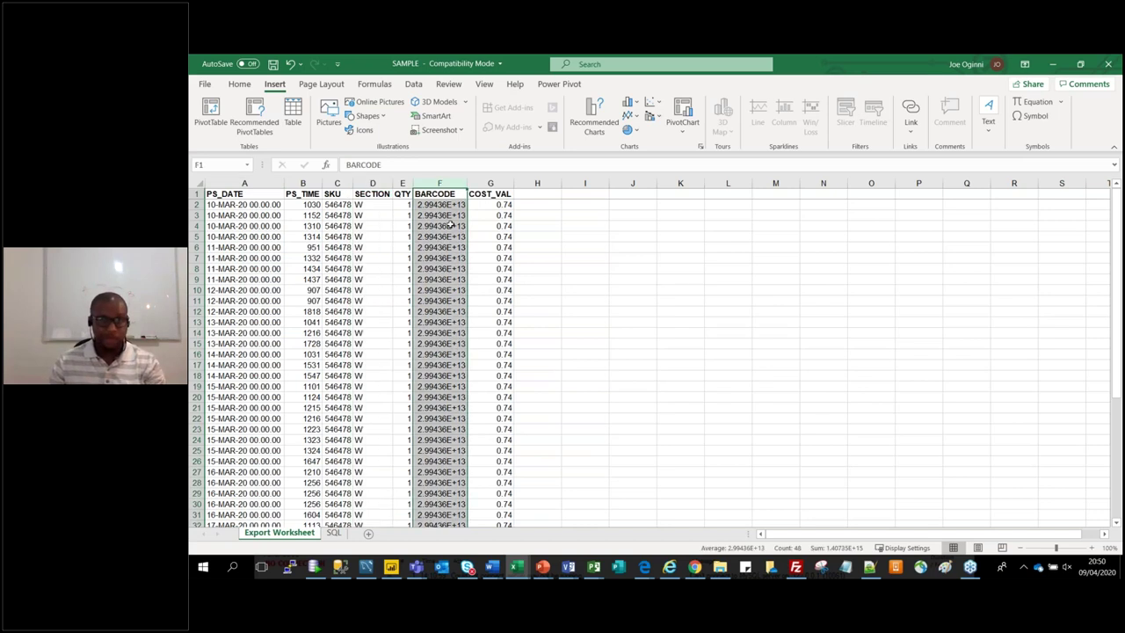
left_click(440, 408)
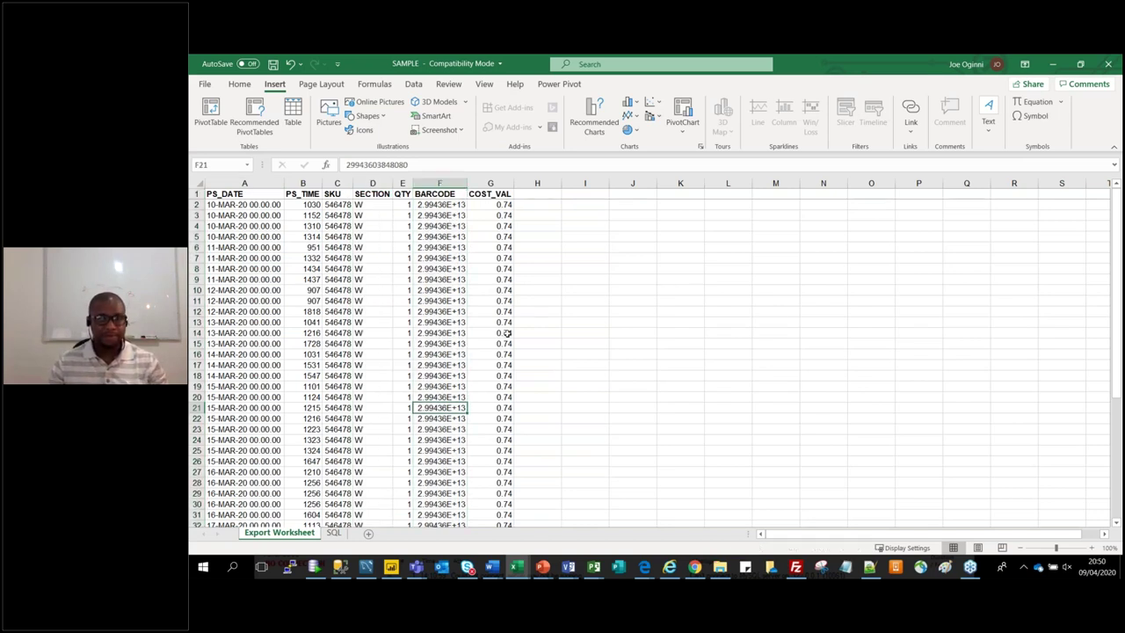
Examine the PS_DATE entries of the Export Worksheet from the header through the last data row, along with a BARCODE value
left_click(237, 205)
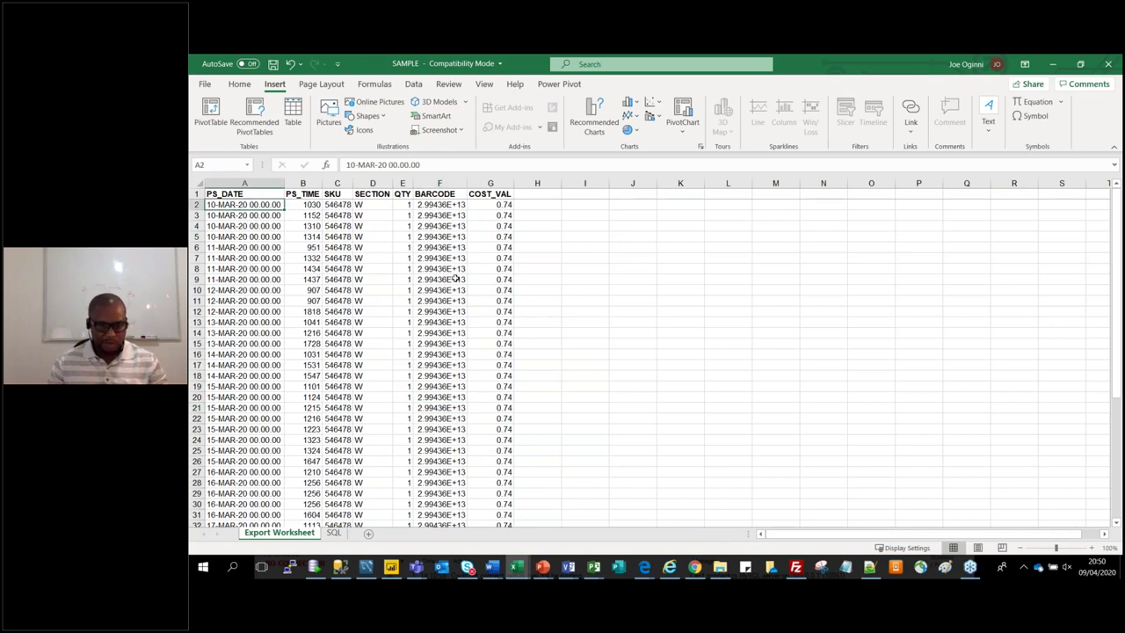
left_click(457, 279)
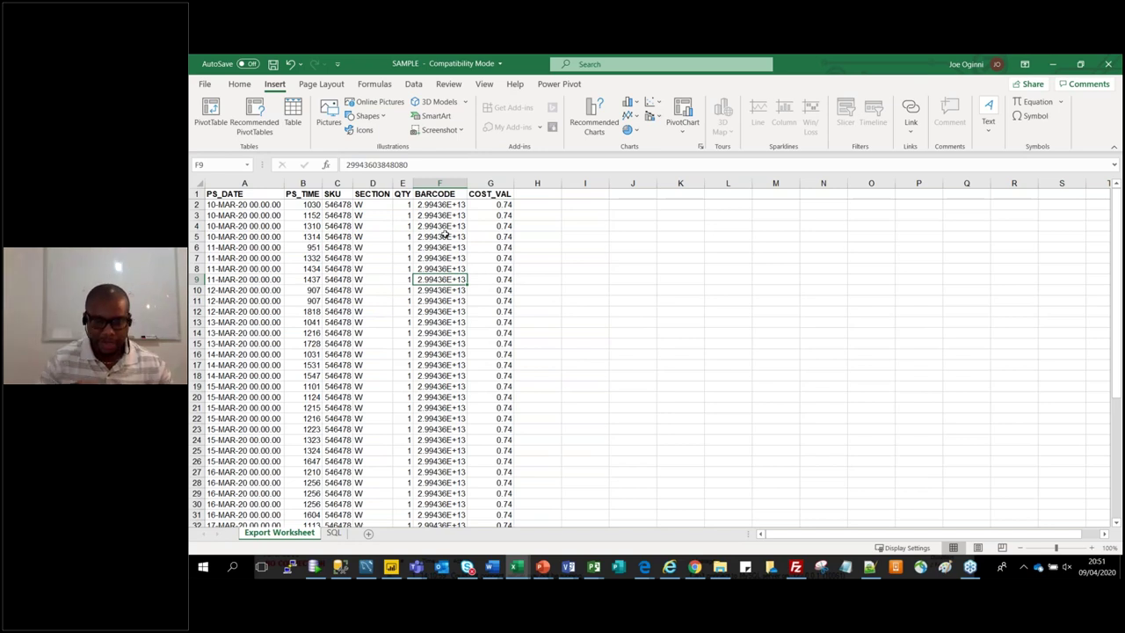
left_click(244, 206)
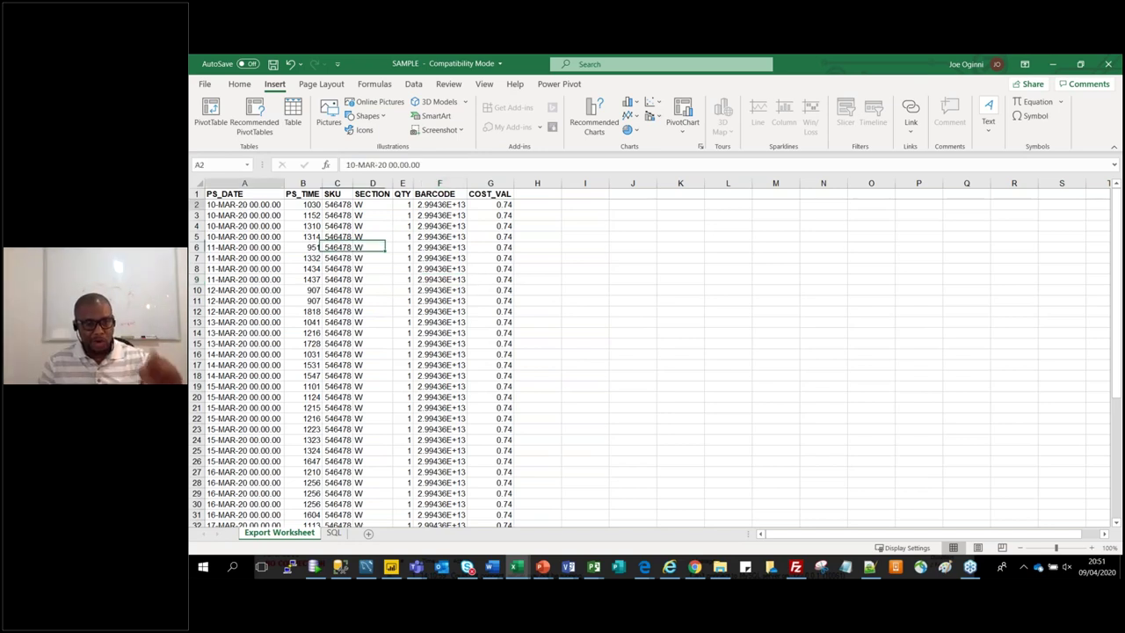
left_click(255, 217)
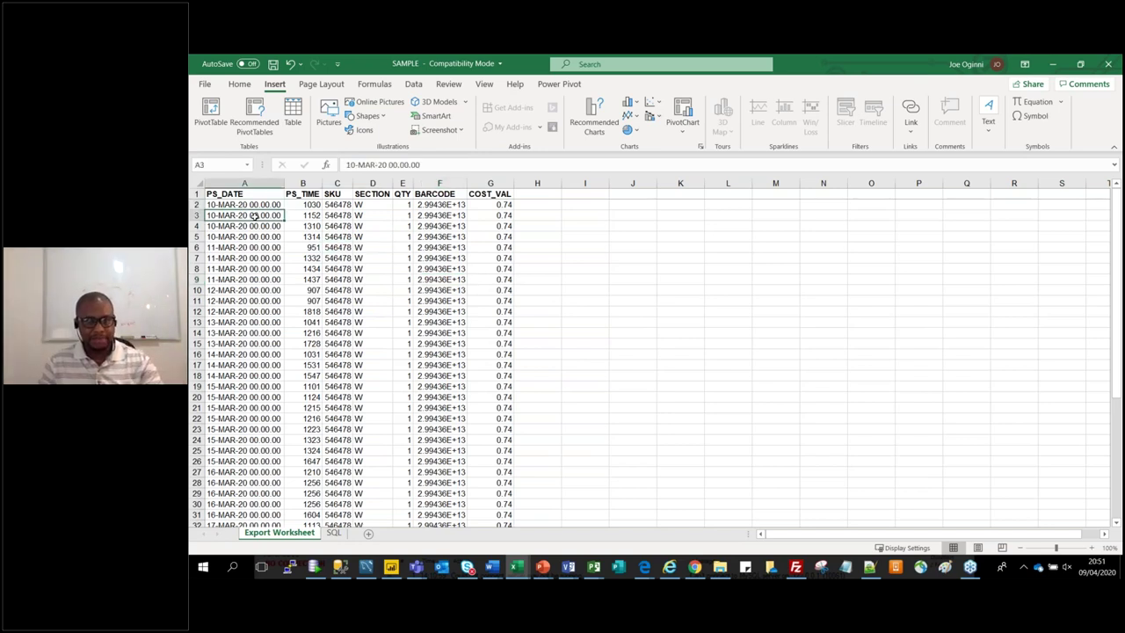
left_click(240, 194)
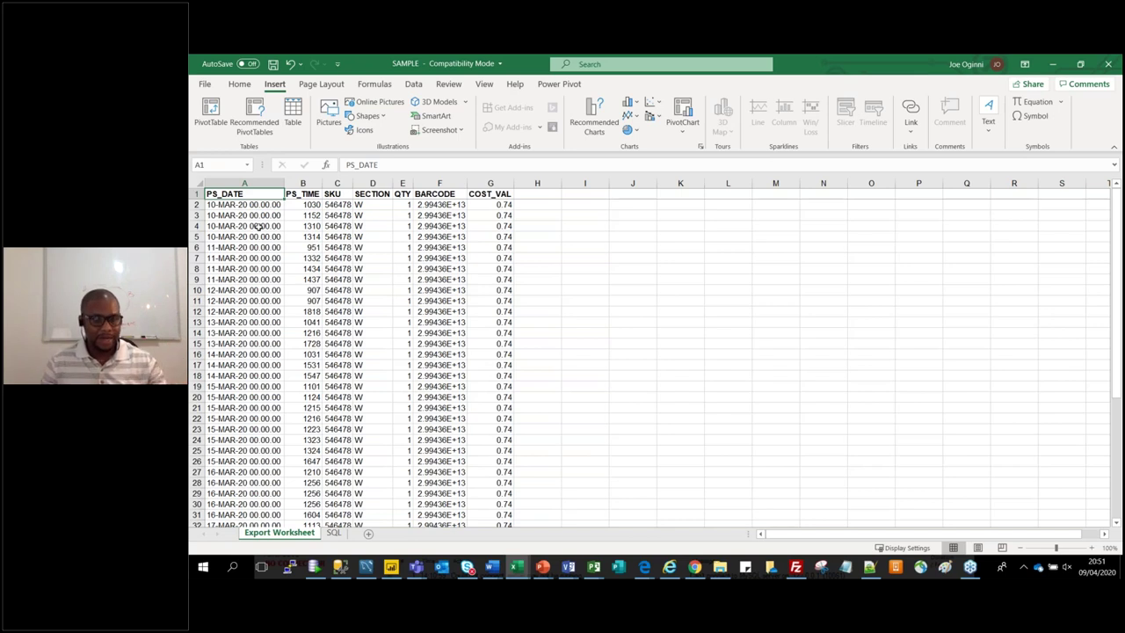
left_click(257, 226)
left_click(256, 236)
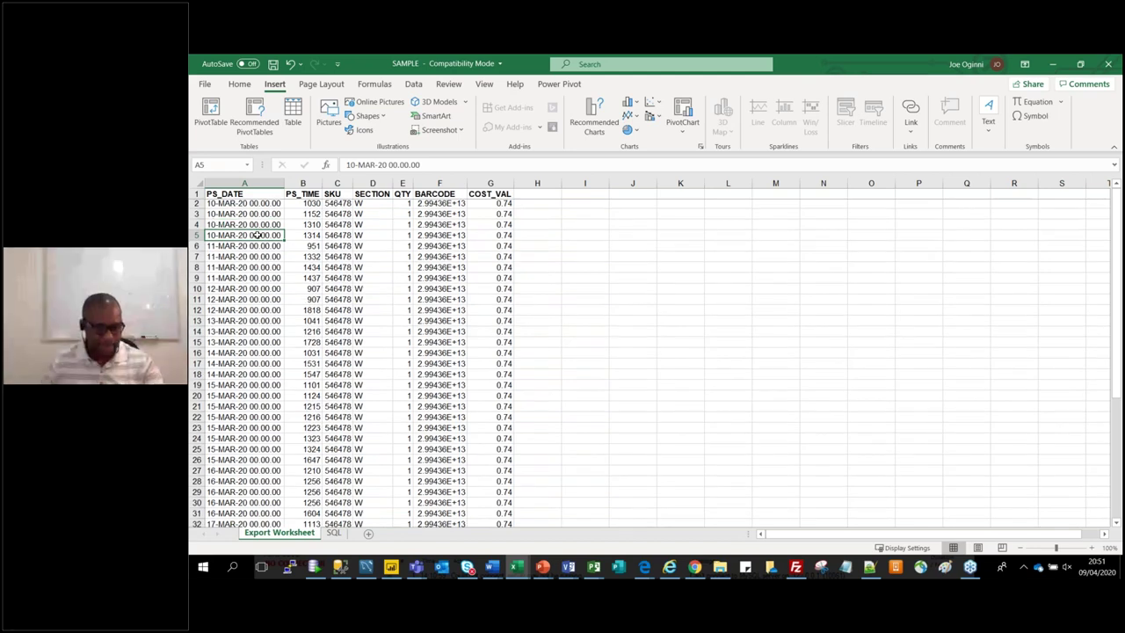
scroll(256, 236, "down", 1)
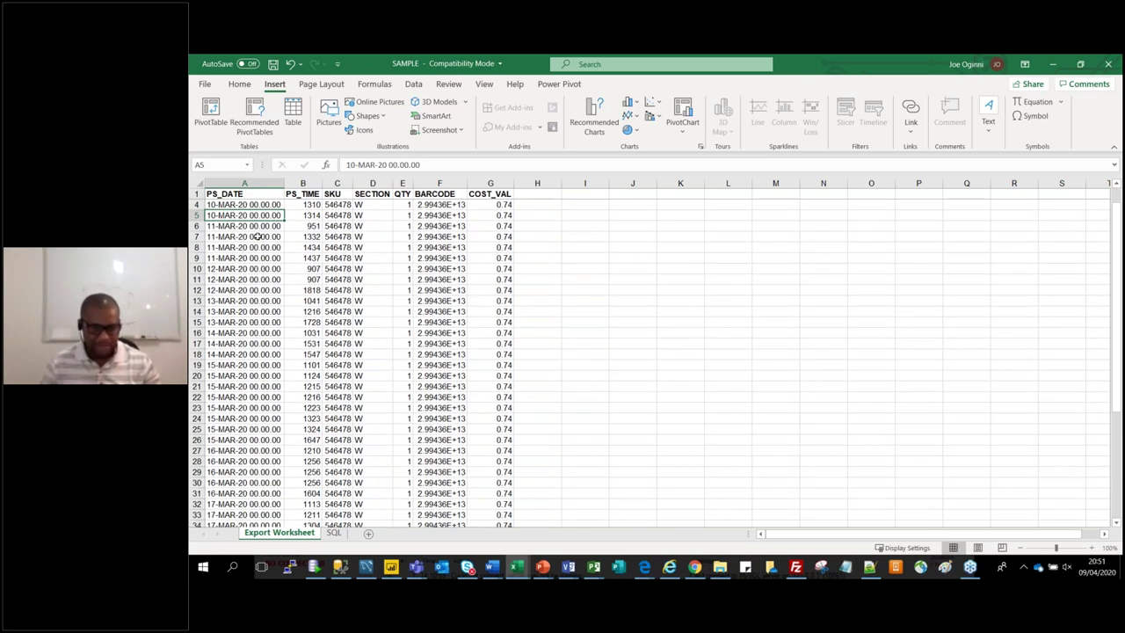
scroll(256, 235, "down", 10)
left_click(244, 311)
scroll(245, 367, "up", 2)
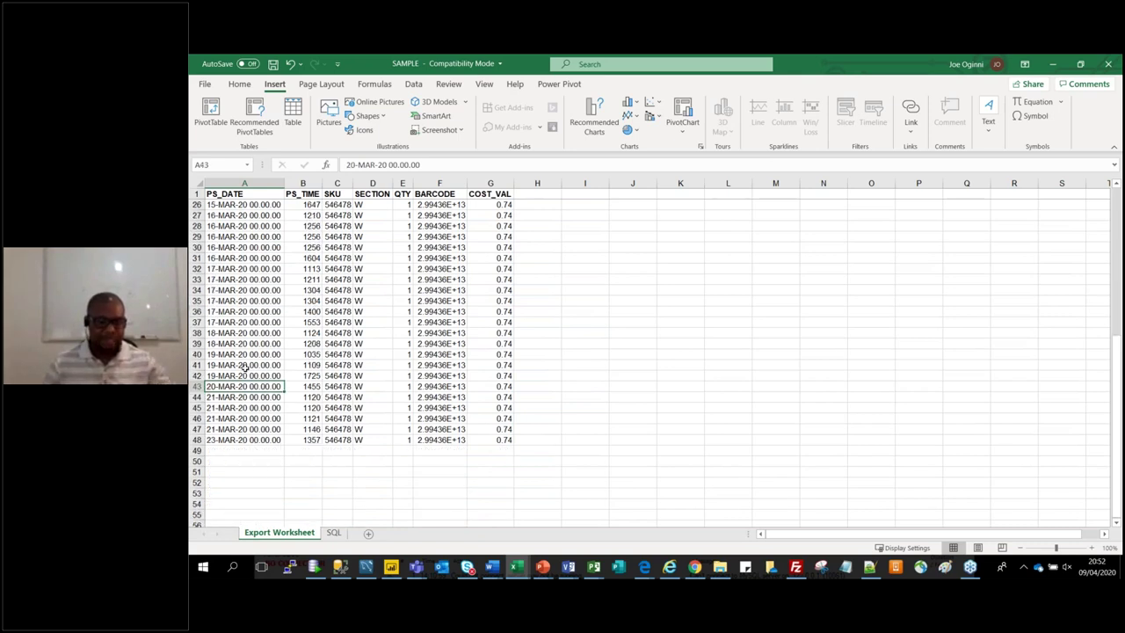
scroll(245, 367, "down", 2)
scroll(247, 363, "down", 1)
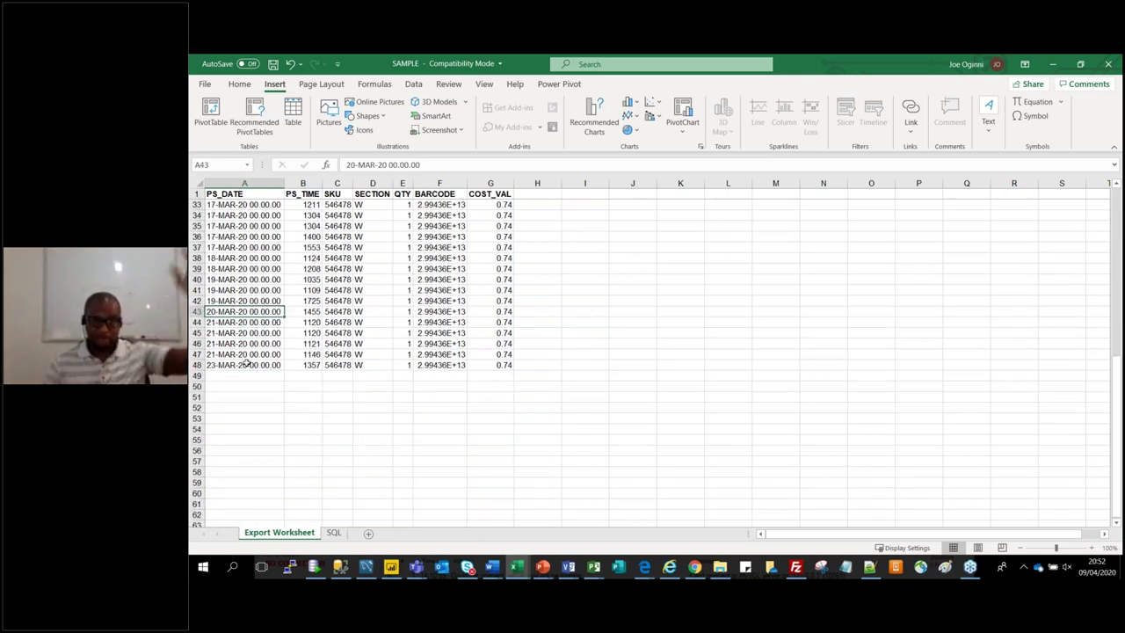
scroll(247, 363, "up", 2)
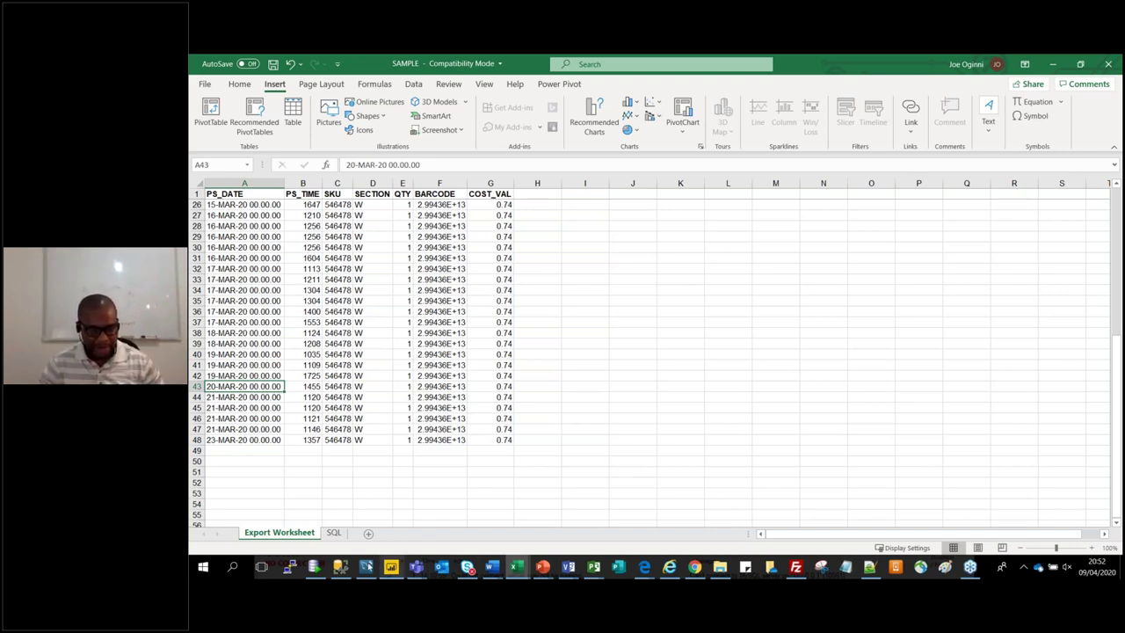
Switch to Oracle SQL Developer, add the statement DESCRIBE JDST.ORPSLOGD; below the sales query and run it
left_click(313, 568)
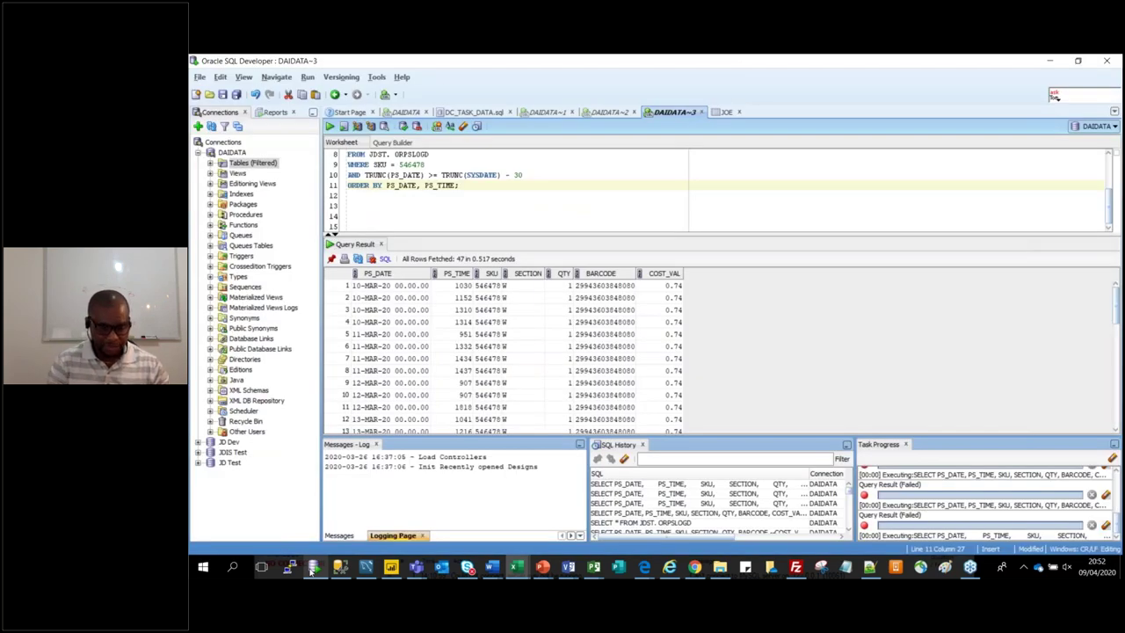
left_click(490, 206)
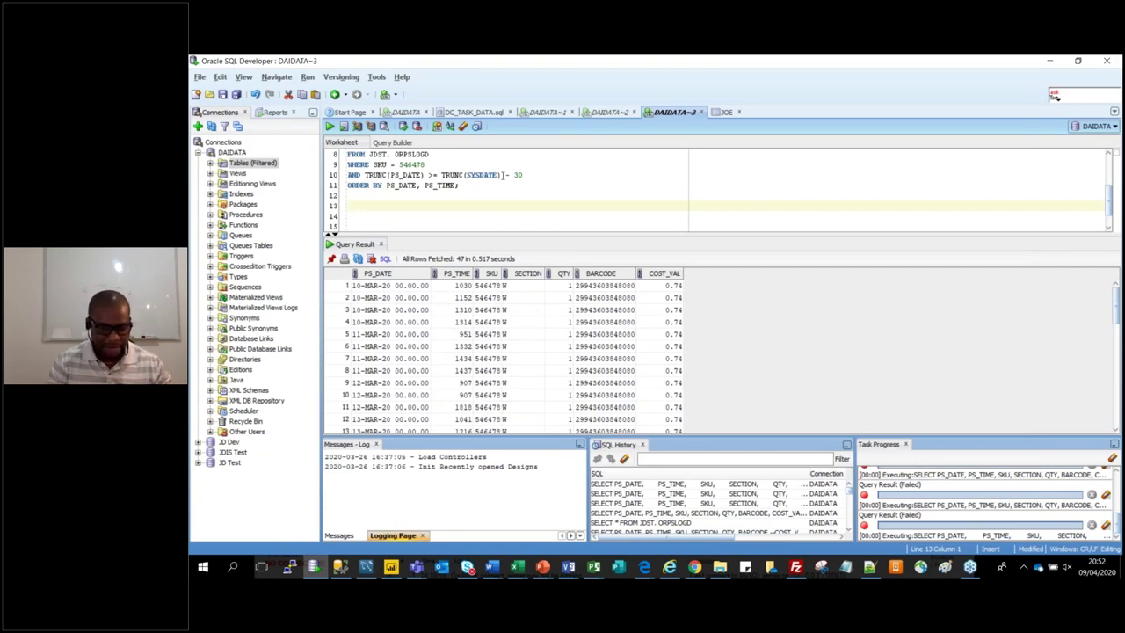
type("DESCRIBE")
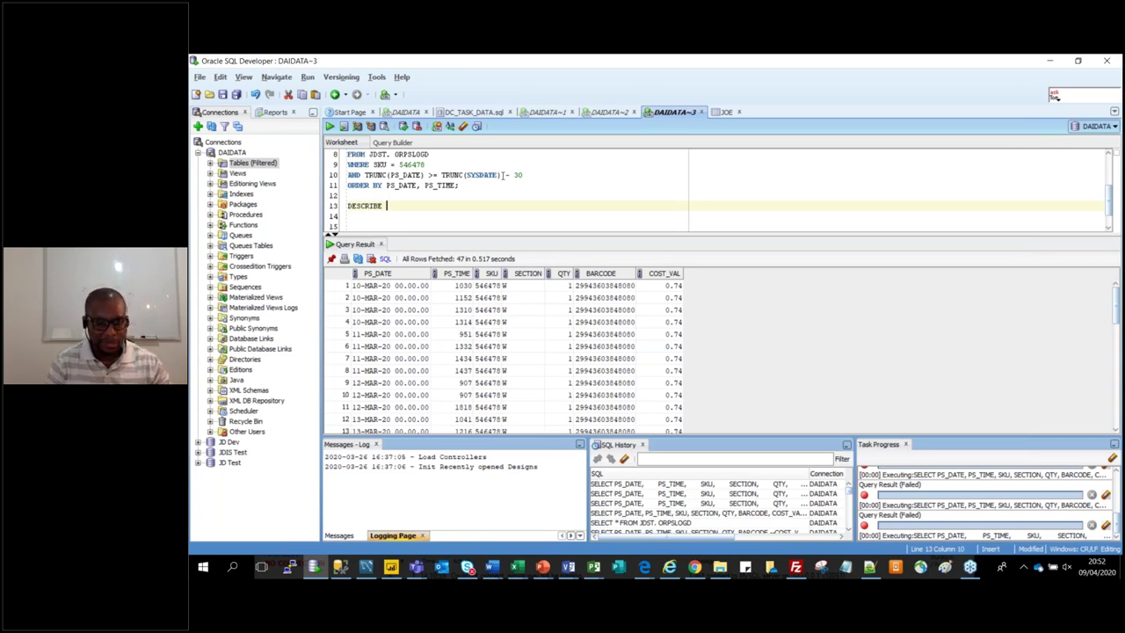
key("ctrl+space")
scroll(923, 222, "down", 1)
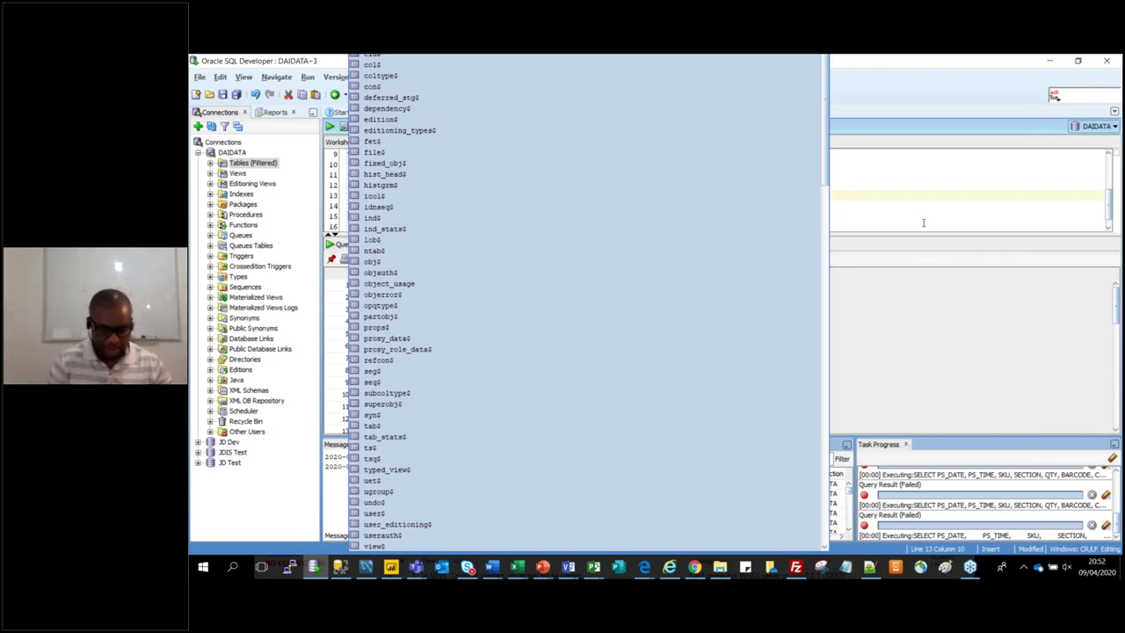
key("Escape")
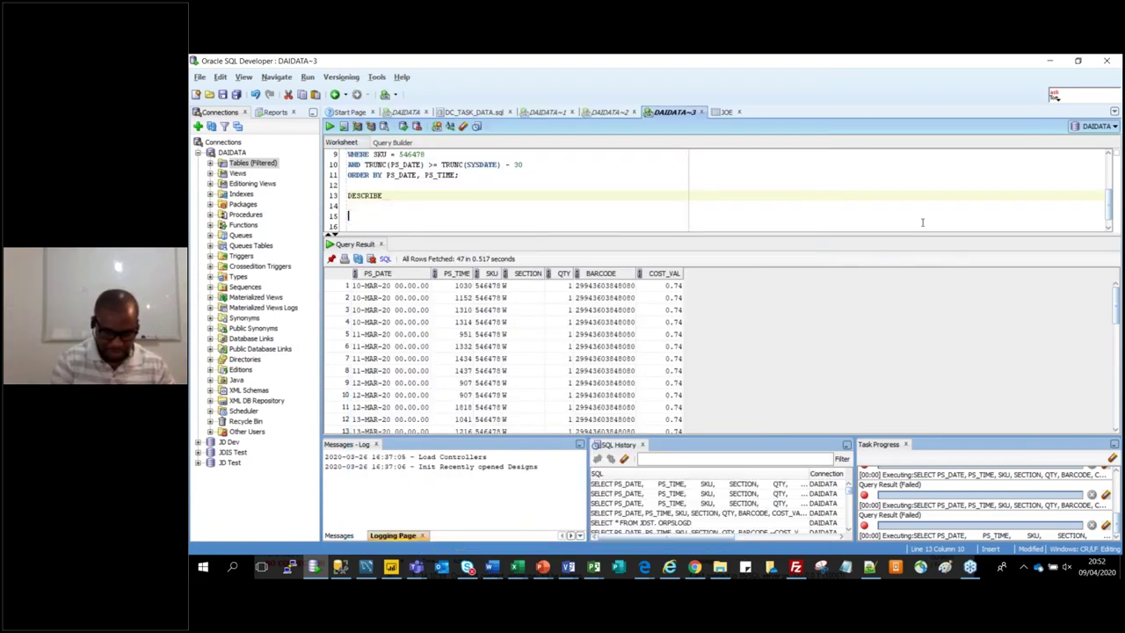
type("JDST")
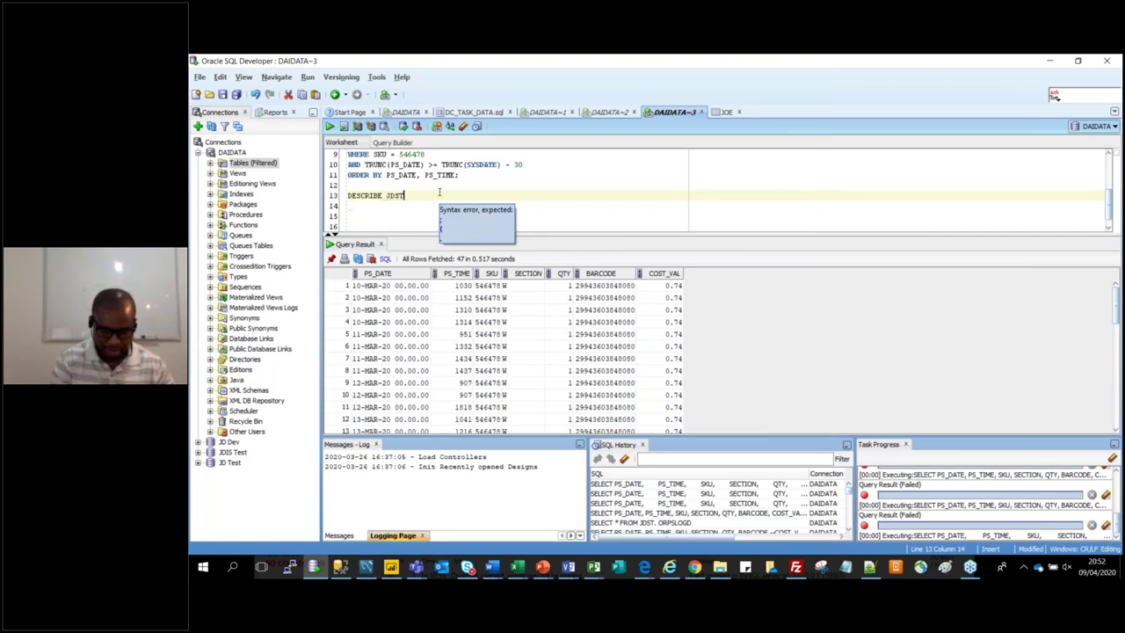
type(".ORPS")
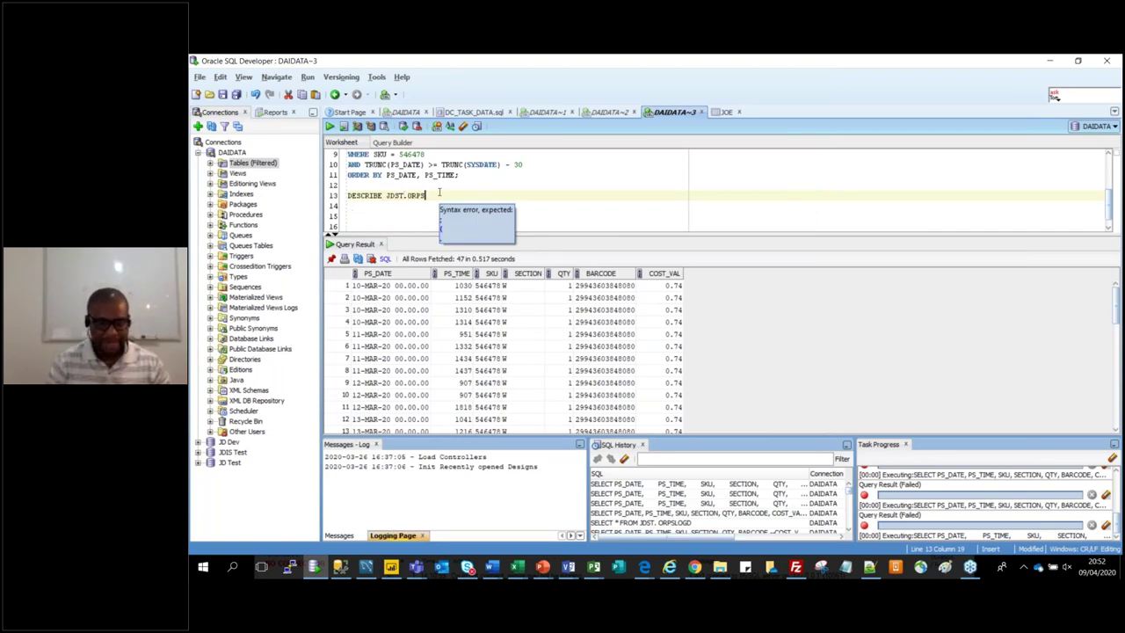
type("LOGD;")
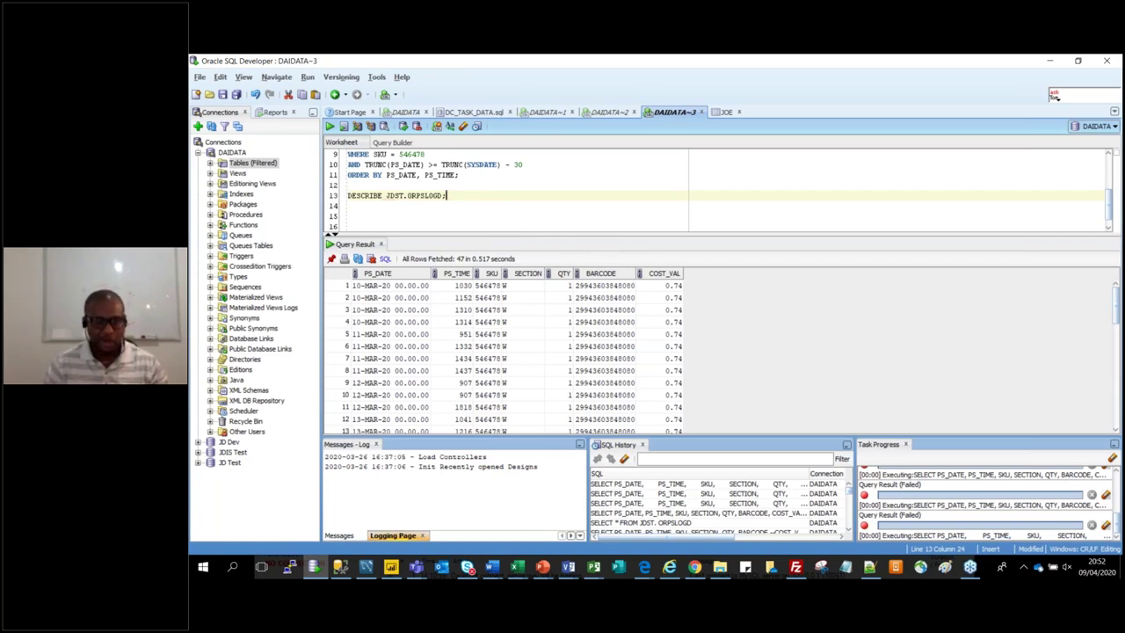
key("F5")
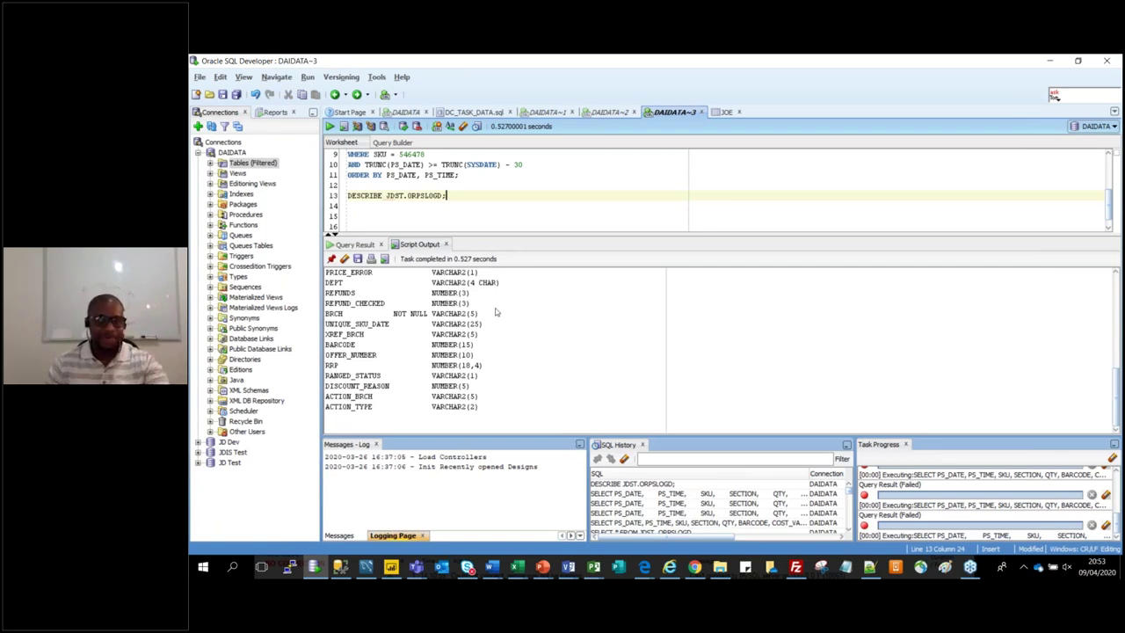
Examine the column names and data types of JDST.ORPSLOGD in the script output, from PS_DATE through the last column
scroll(496, 311, "up", 1)
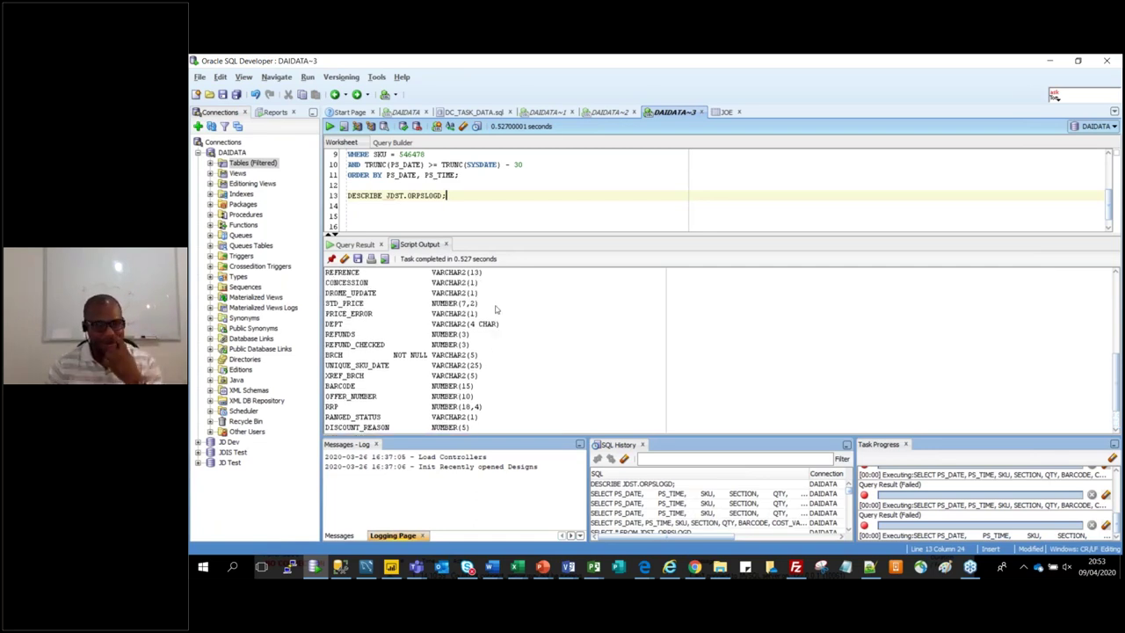
scroll(495, 308, "up", 6)
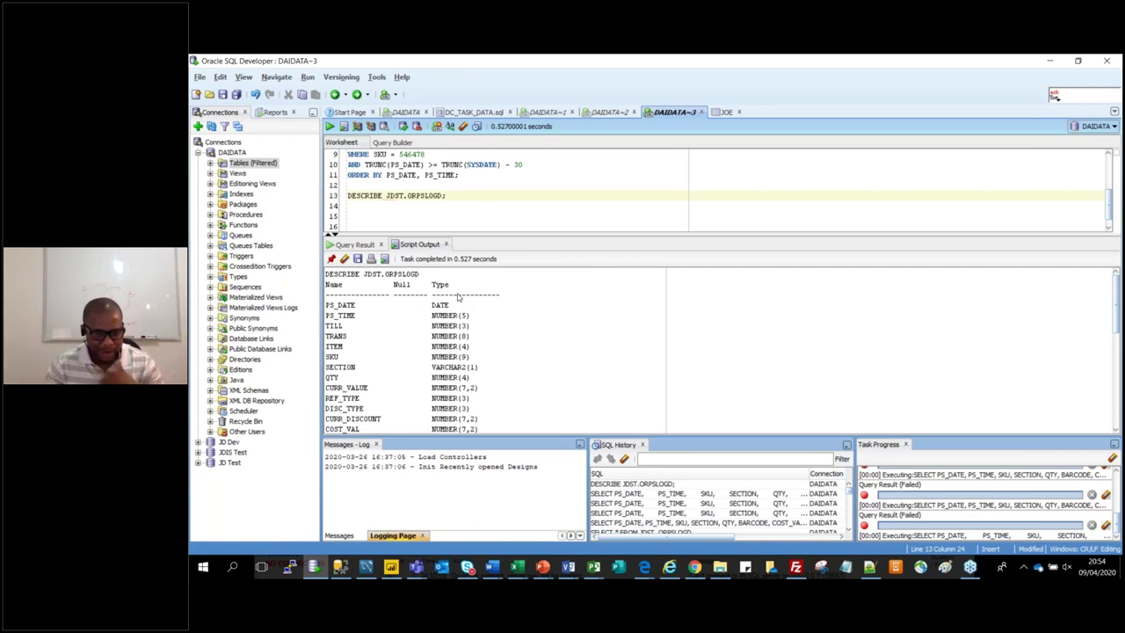
scroll(400, 325, "down", 2)
scroll(400, 326, "down", 1)
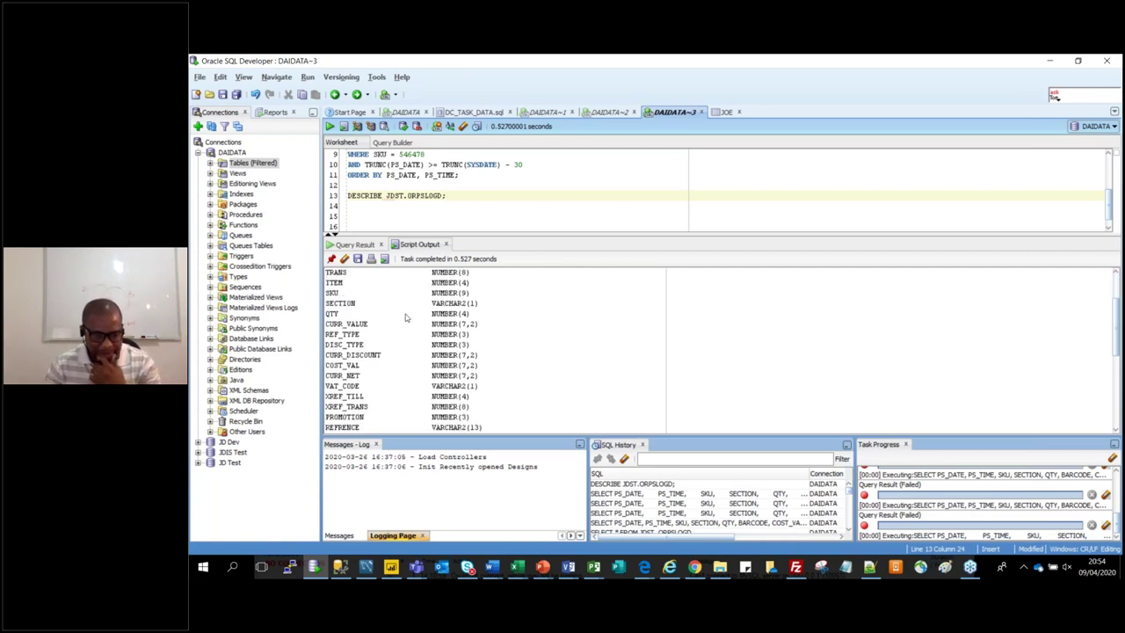
scroll(405, 313, "up", 3)
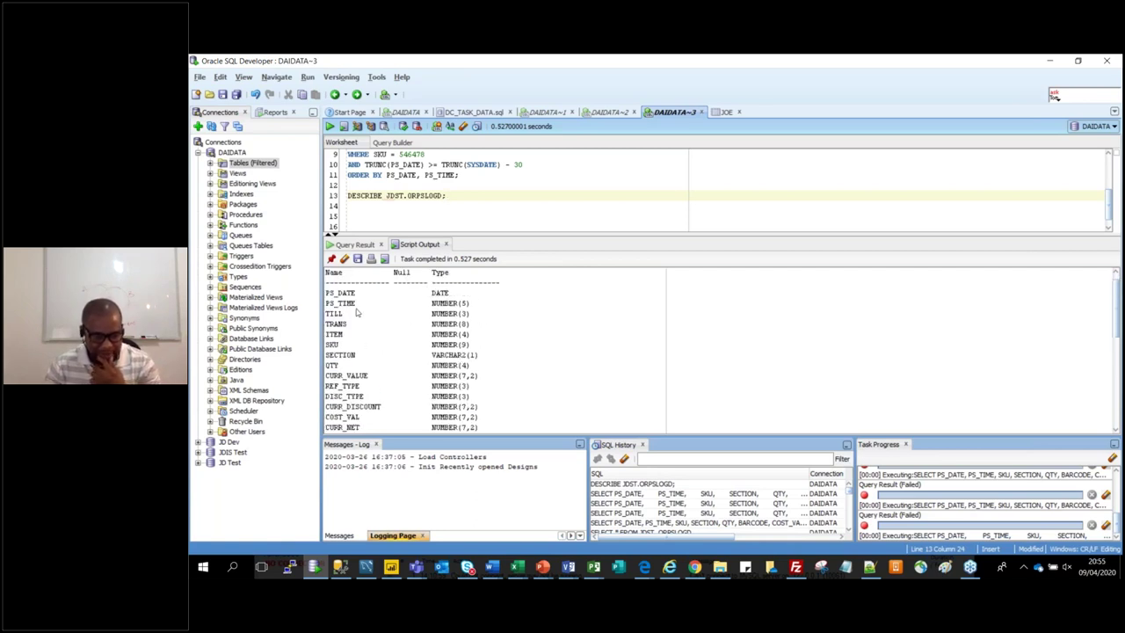
left_click(476, 312)
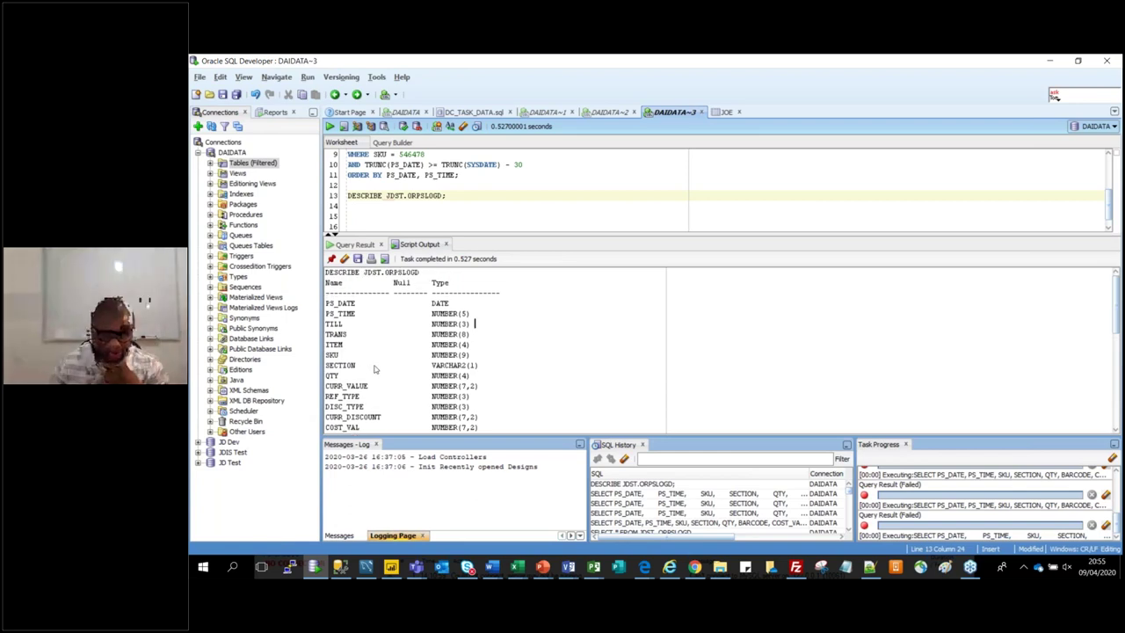
scroll(374, 369, "down", 1)
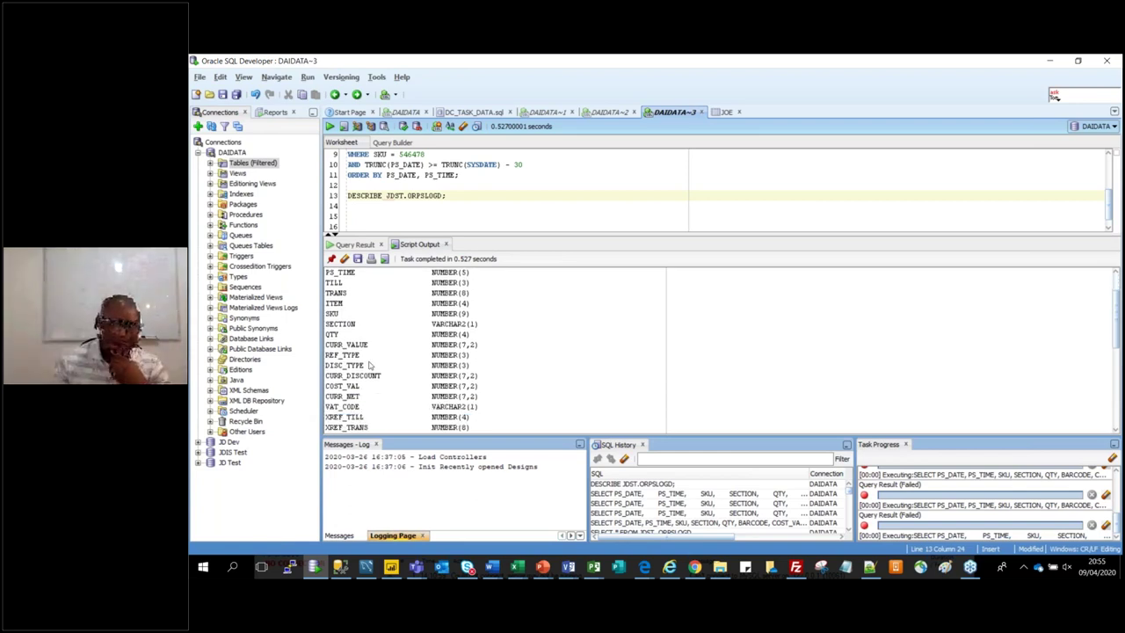
scroll(373, 370, "down", 1)
scroll(369, 365, "up", 3)
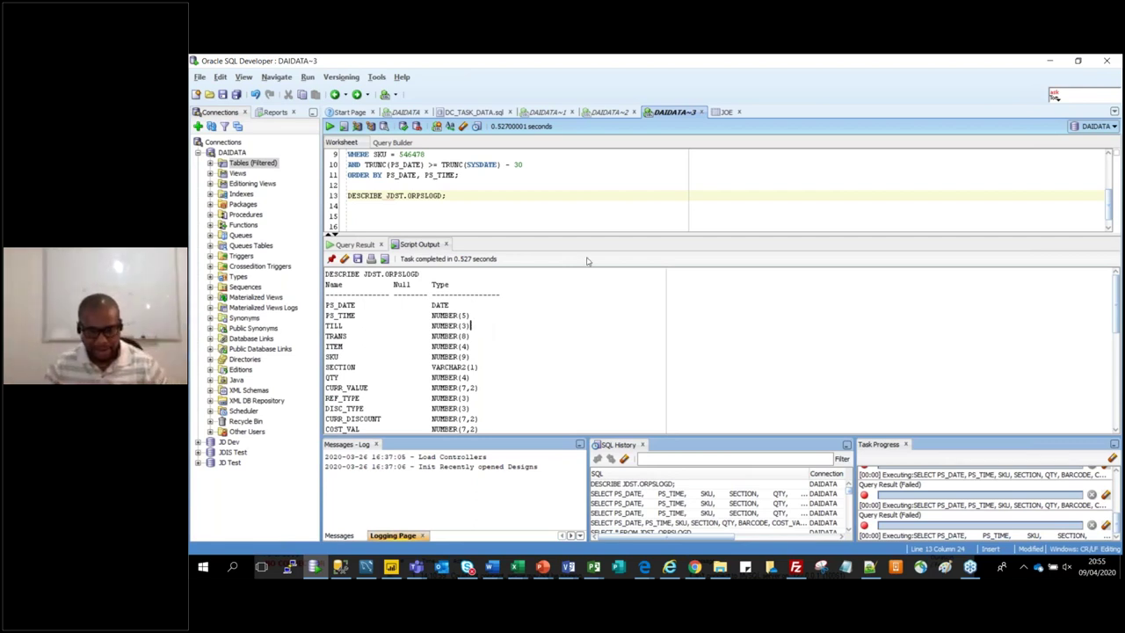
Switch back to the SAMPLE workbook in Excel
left_click(517, 569)
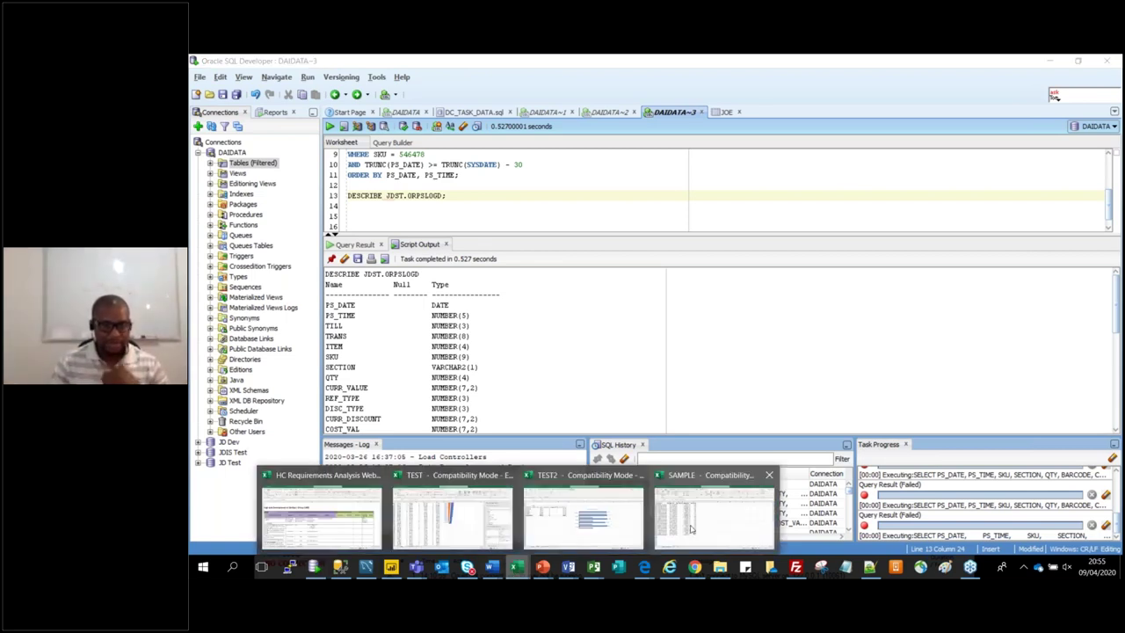
left_click(691, 529)
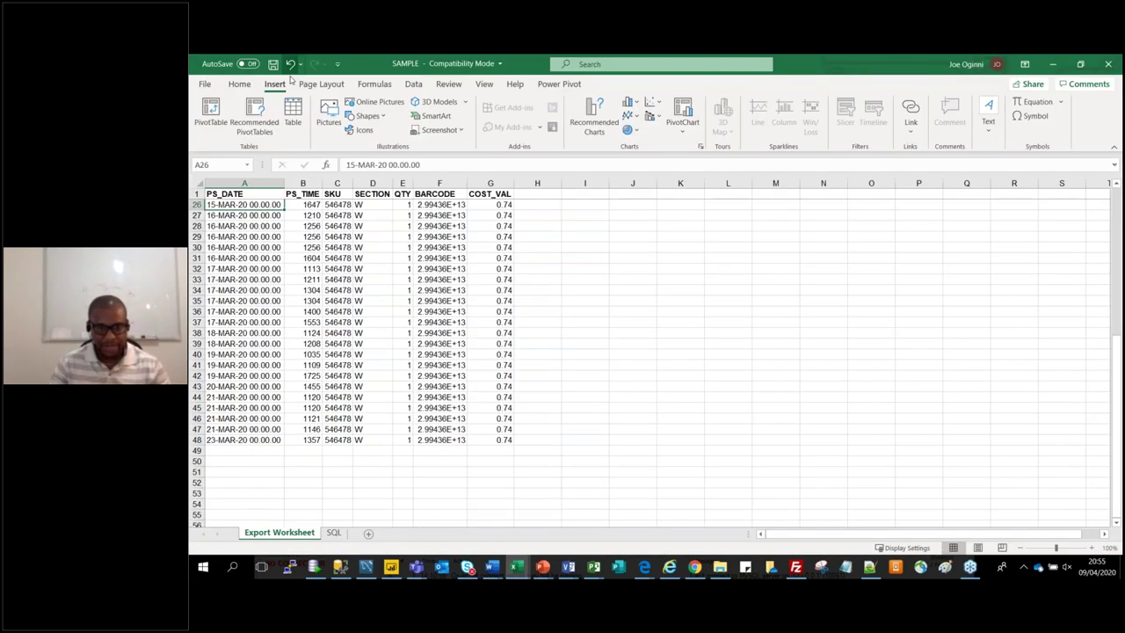
key("alt+n")
key("v")
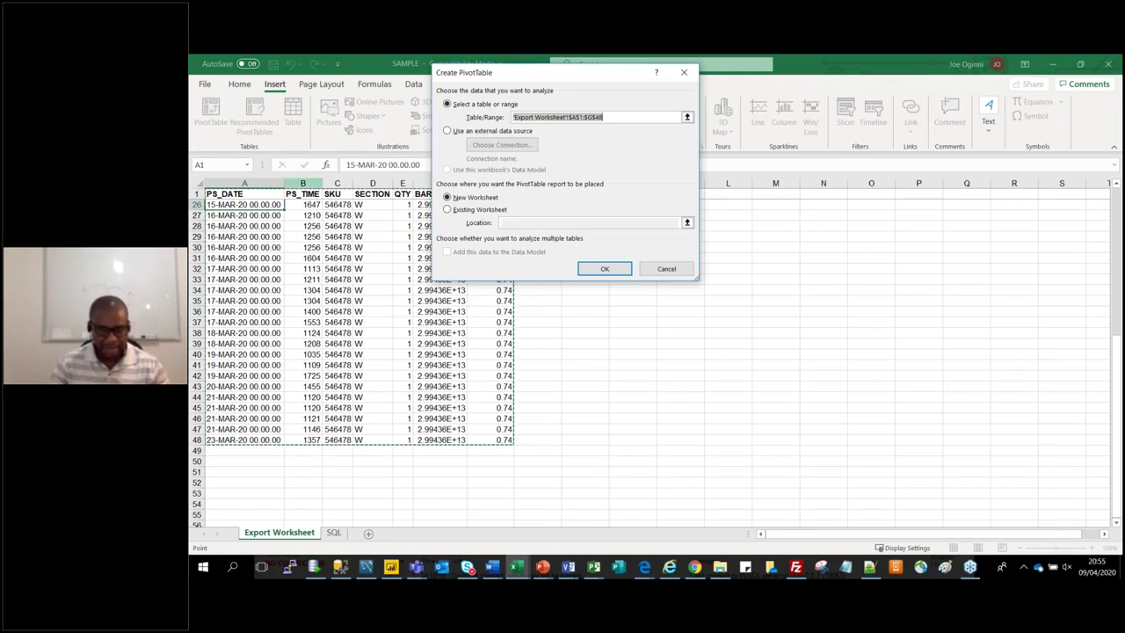
key("Escape")
left_click(588, 213)
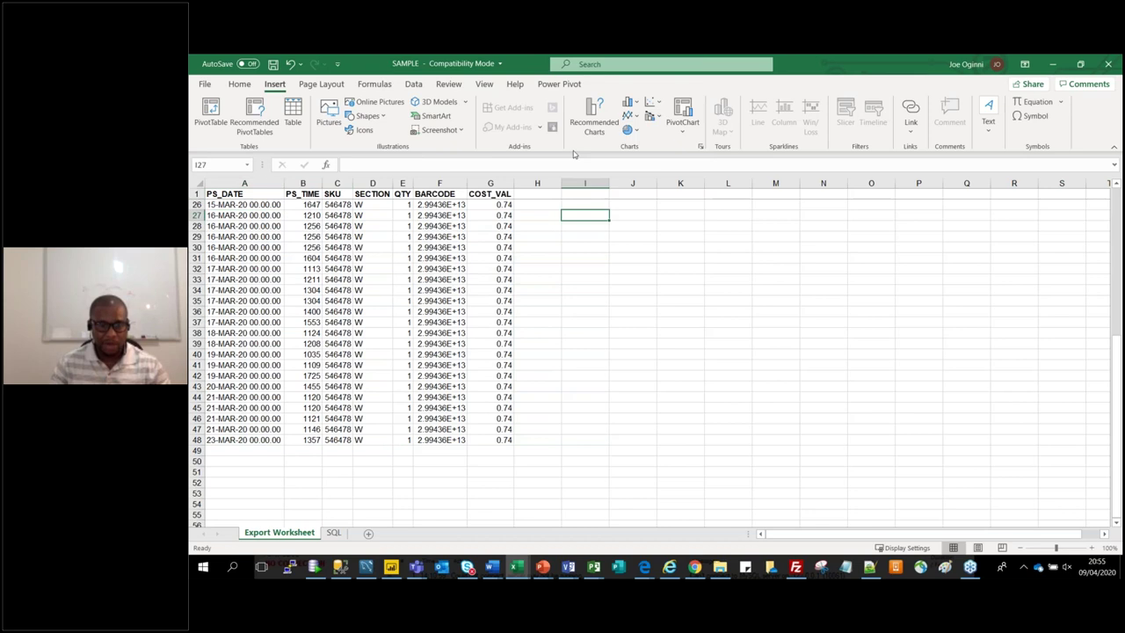
left_click(211, 113)
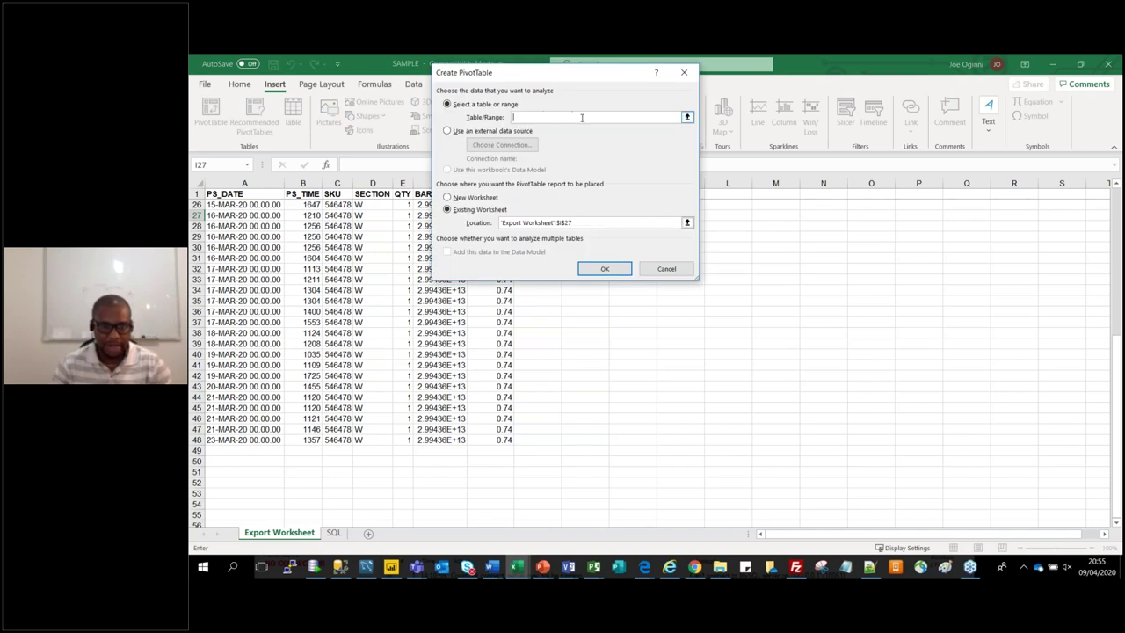
left_click(688, 117)
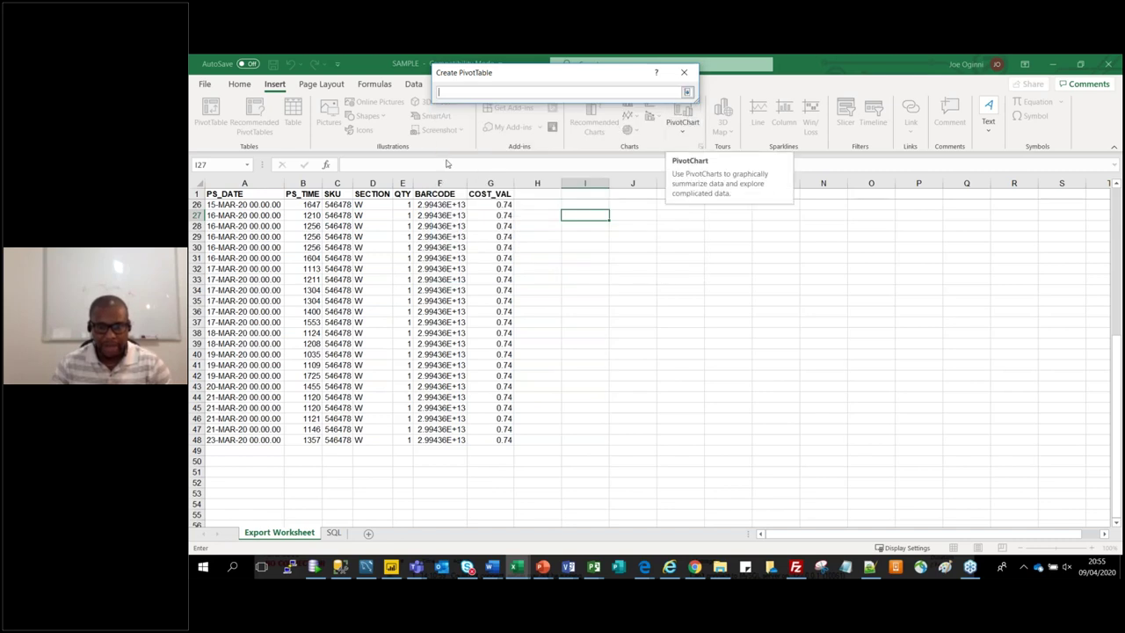
left_click(211, 203)
left_click_drag(218, 204, 501, 439)
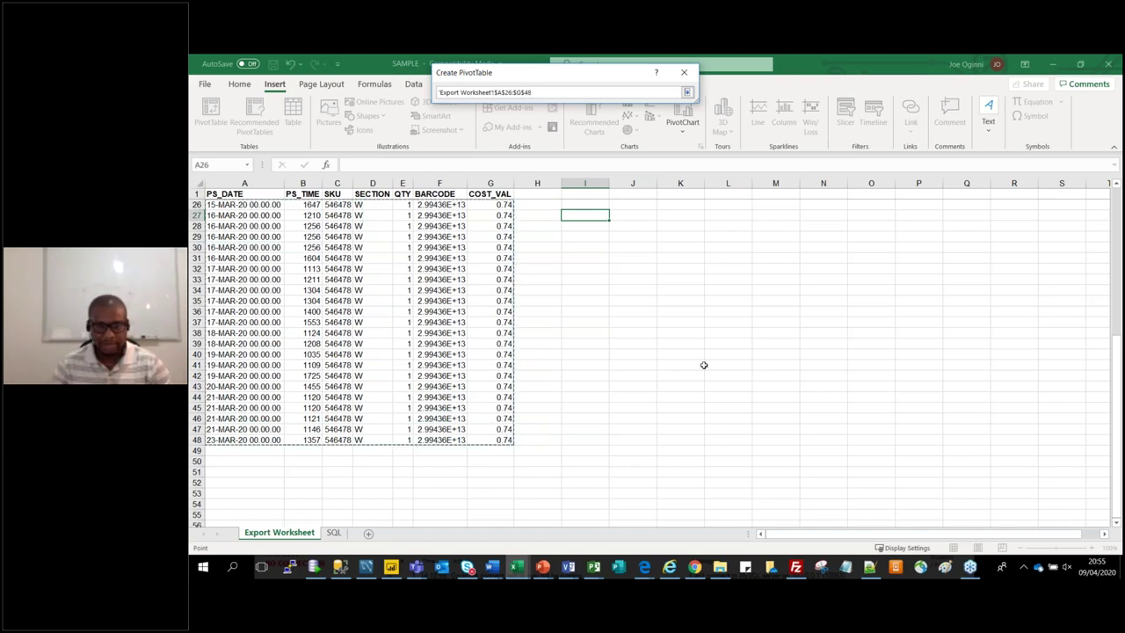
left_click(688, 93)
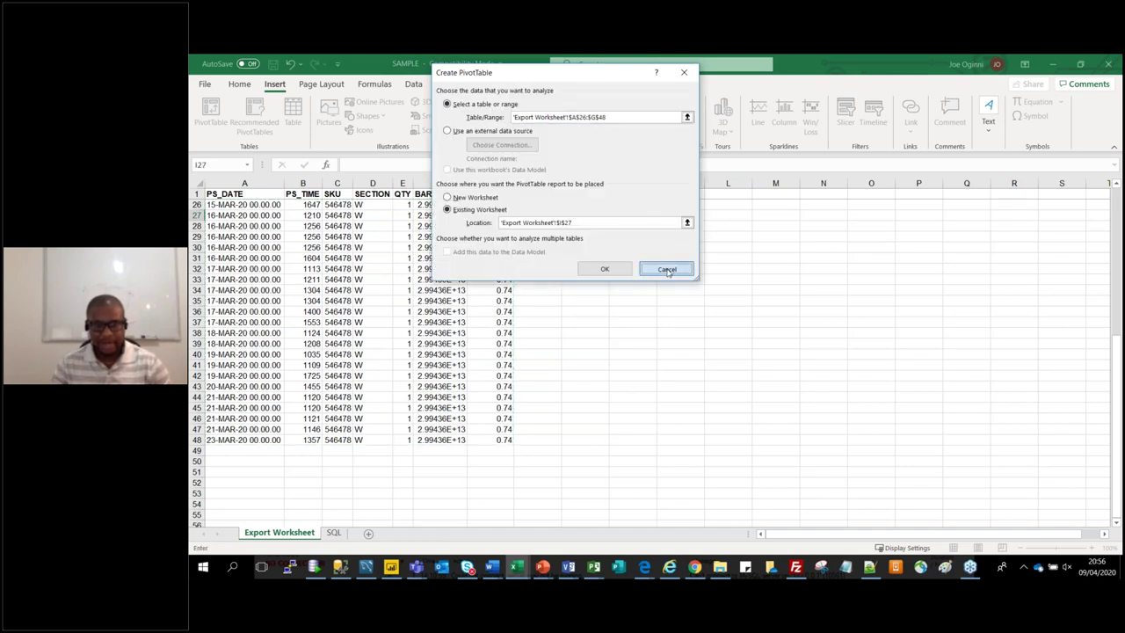
left_click(668, 270)
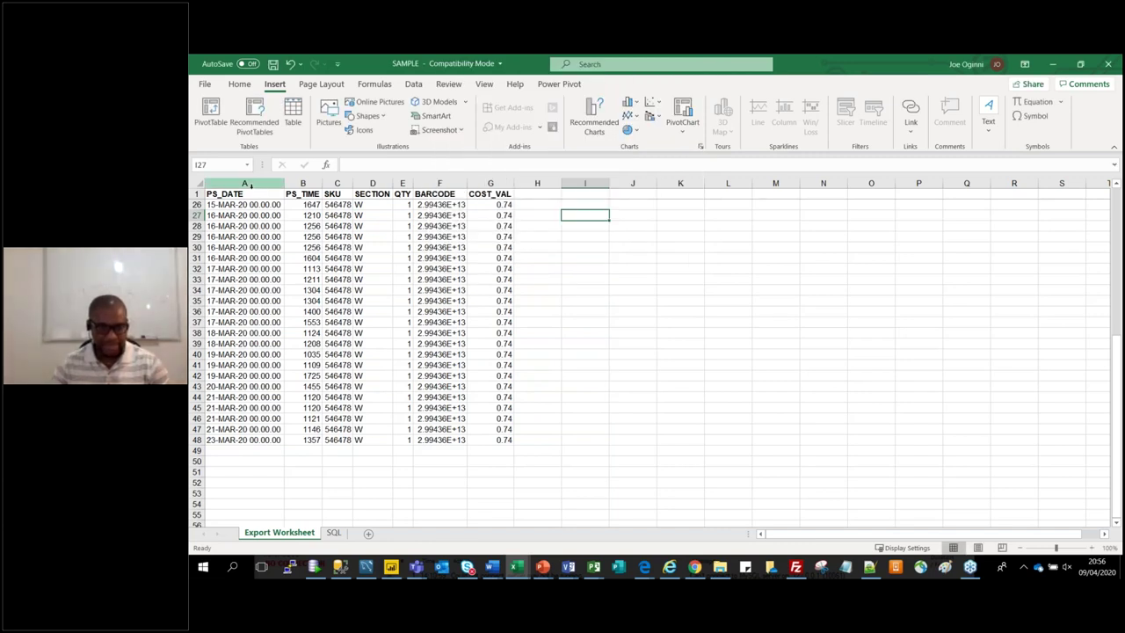
left_click(243, 354)
key("Right")
key("Right")
key("Right")
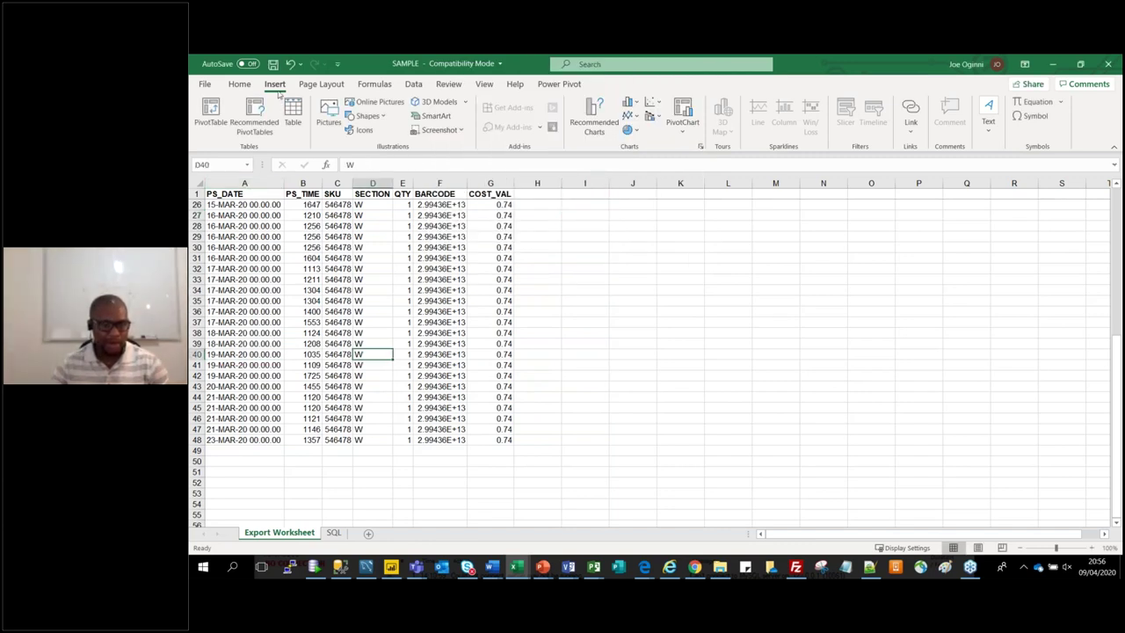
left_click(204, 125)
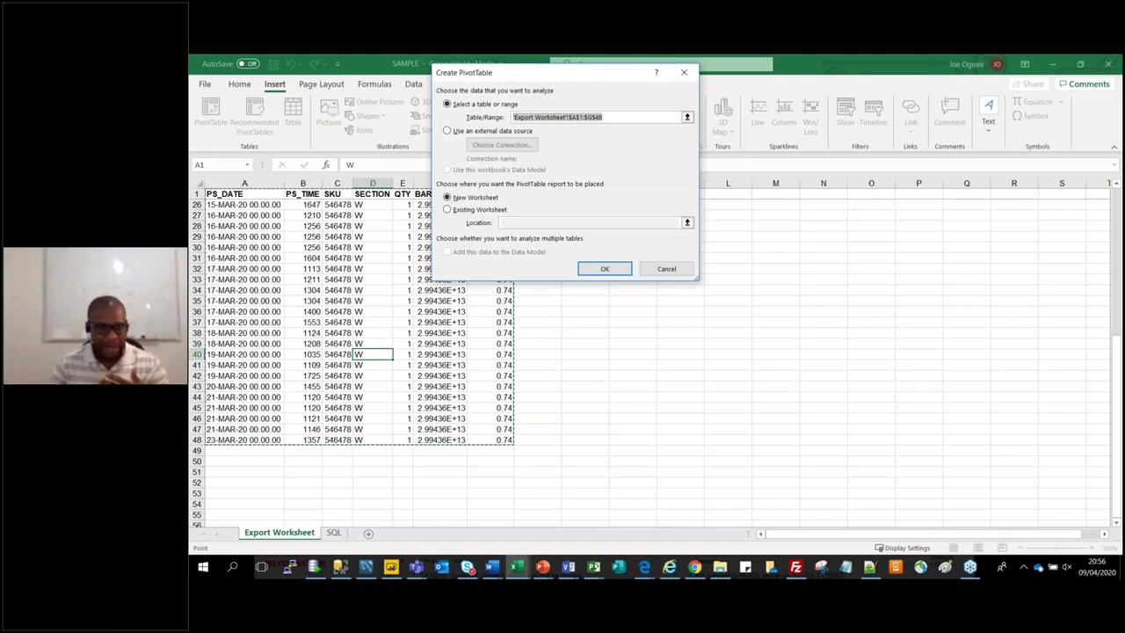
left_click(687, 118)
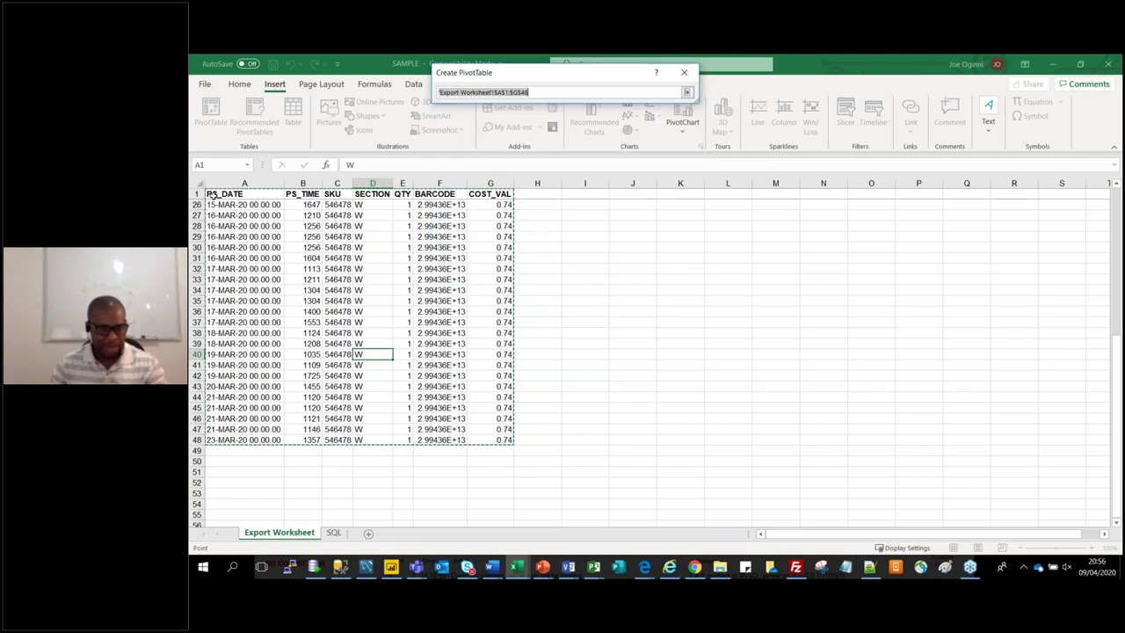
left_click_drag(211, 196, 468, 265)
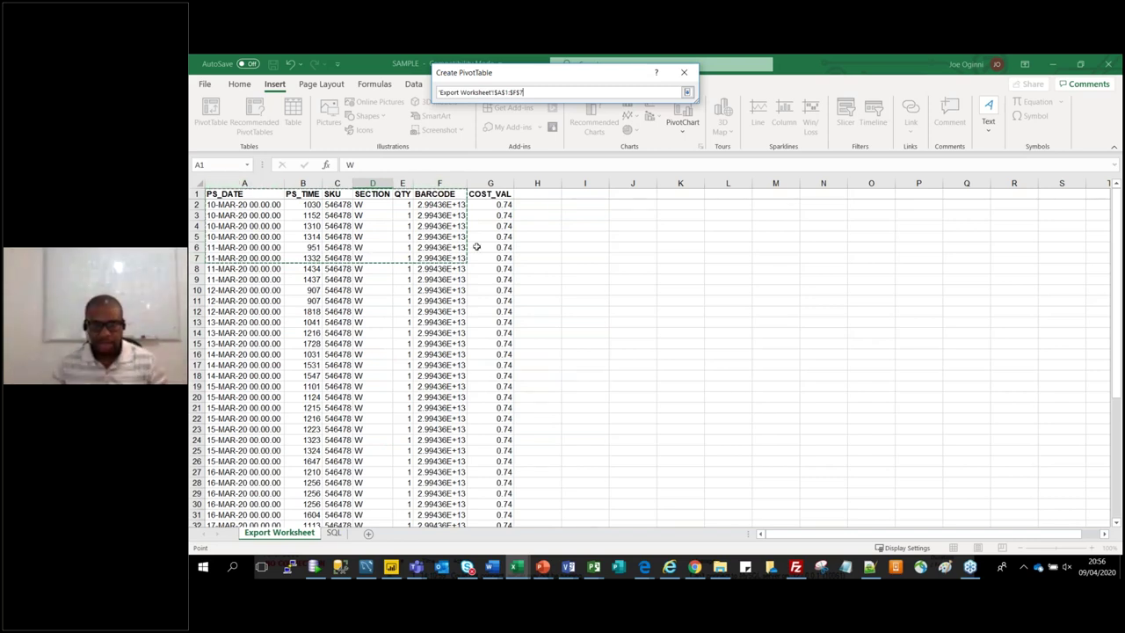
left_click(686, 91)
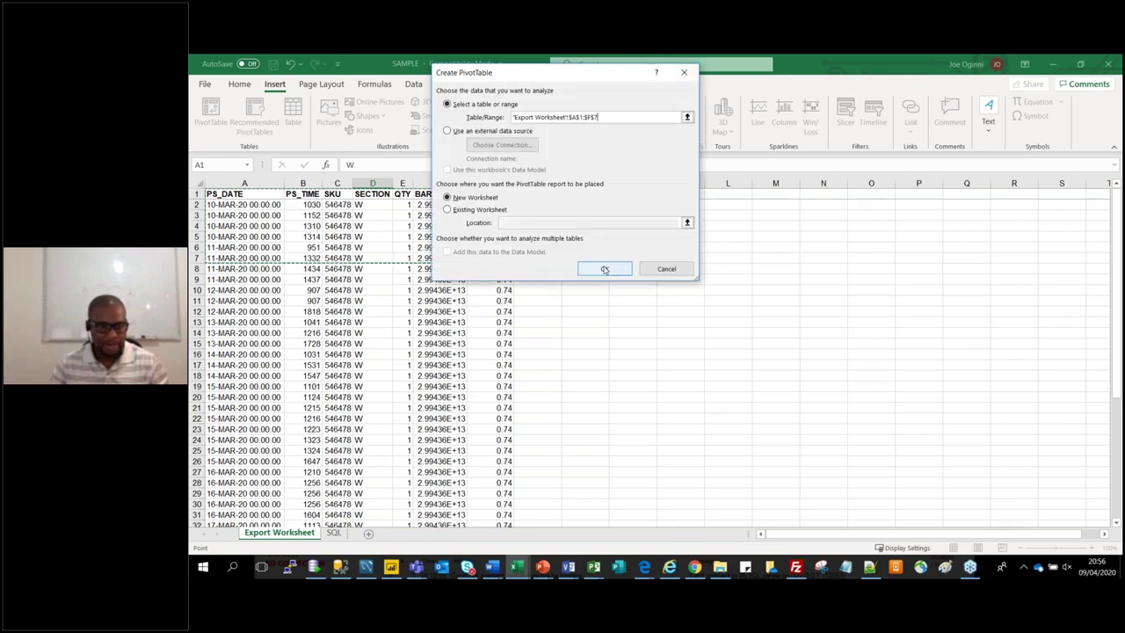
left_click(604, 269)
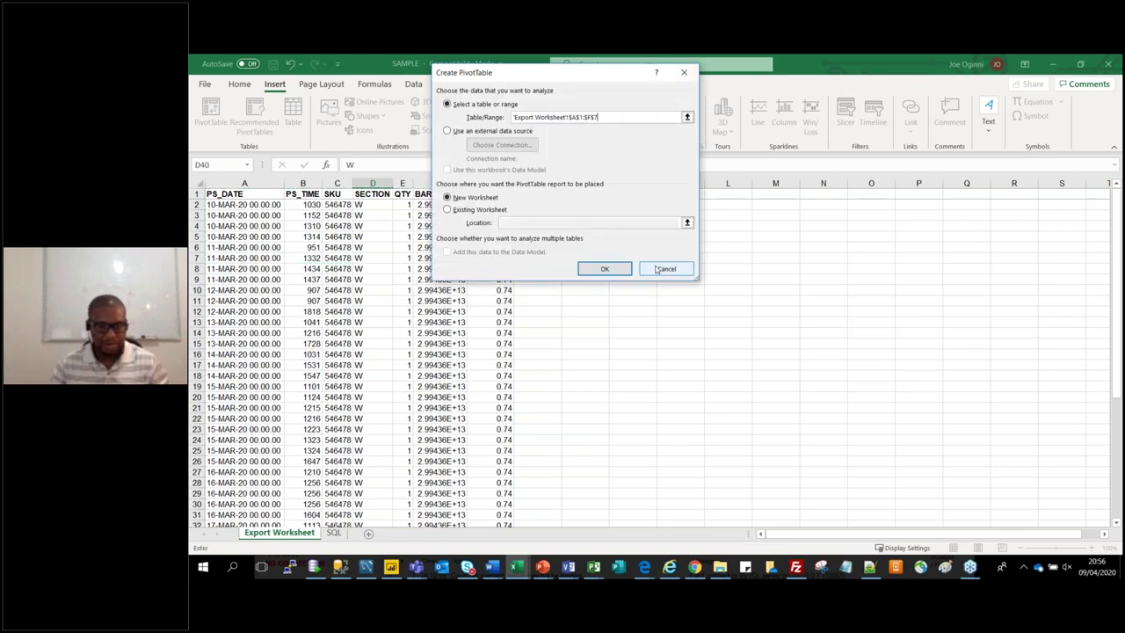
left_click(658, 269)
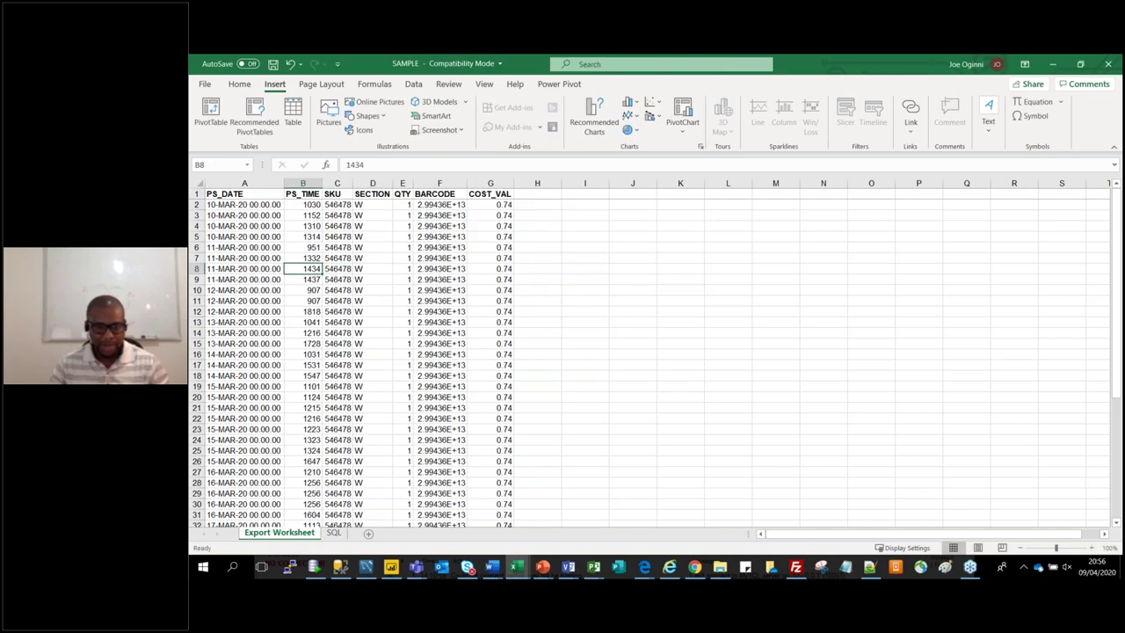
Create a PivotTable on a new worksheet from the Export Worksheet range $A$1:$G$48
left_click(210, 112)
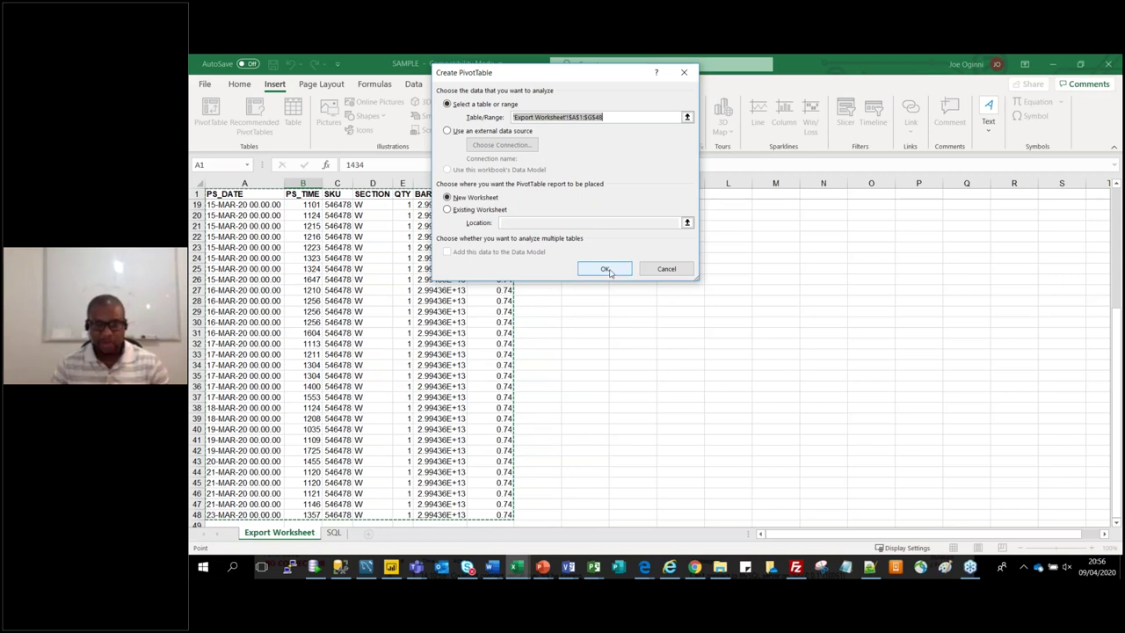
key("alt+e")
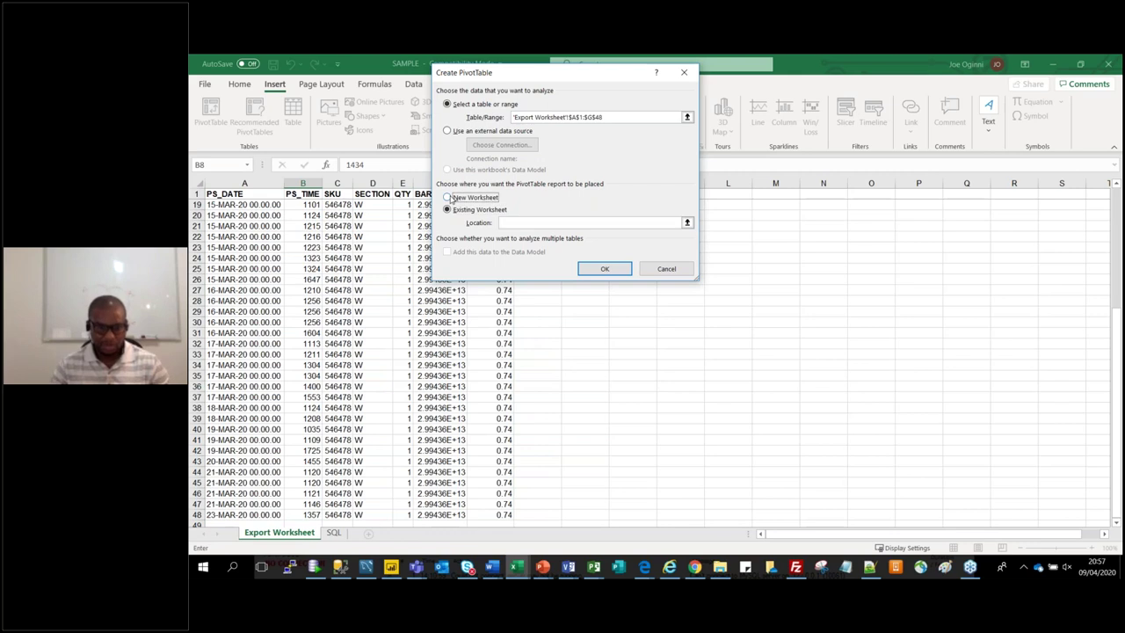
left_click(448, 198)
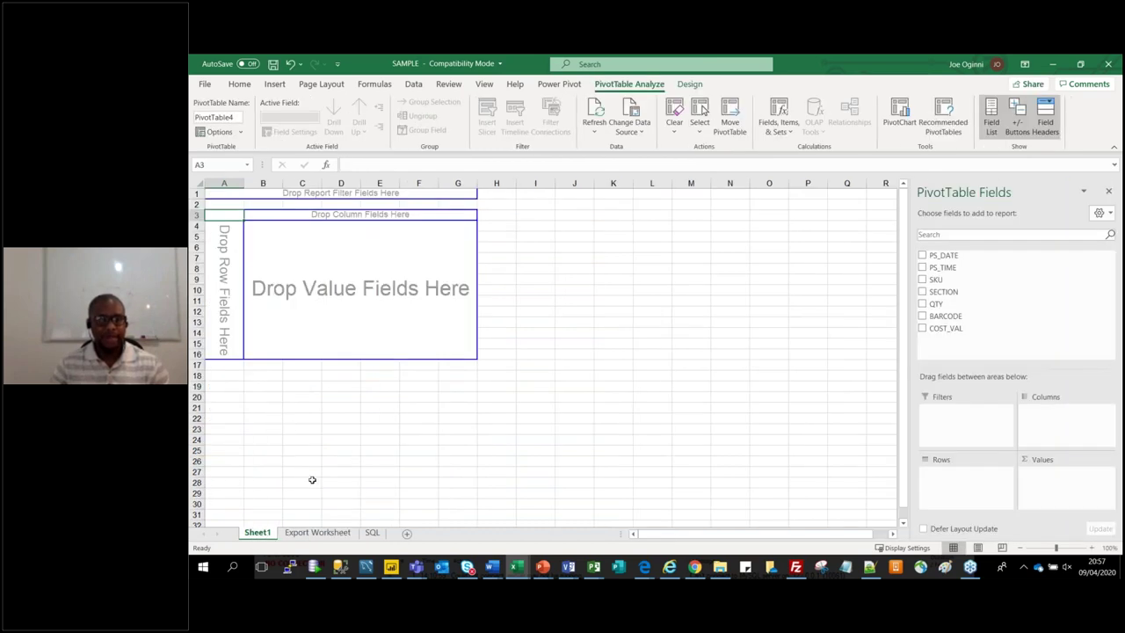
Review the source rows on the Export Worksheet and return to the empty PivotTable on Sheet1 with its field list showing
left_click(324, 533)
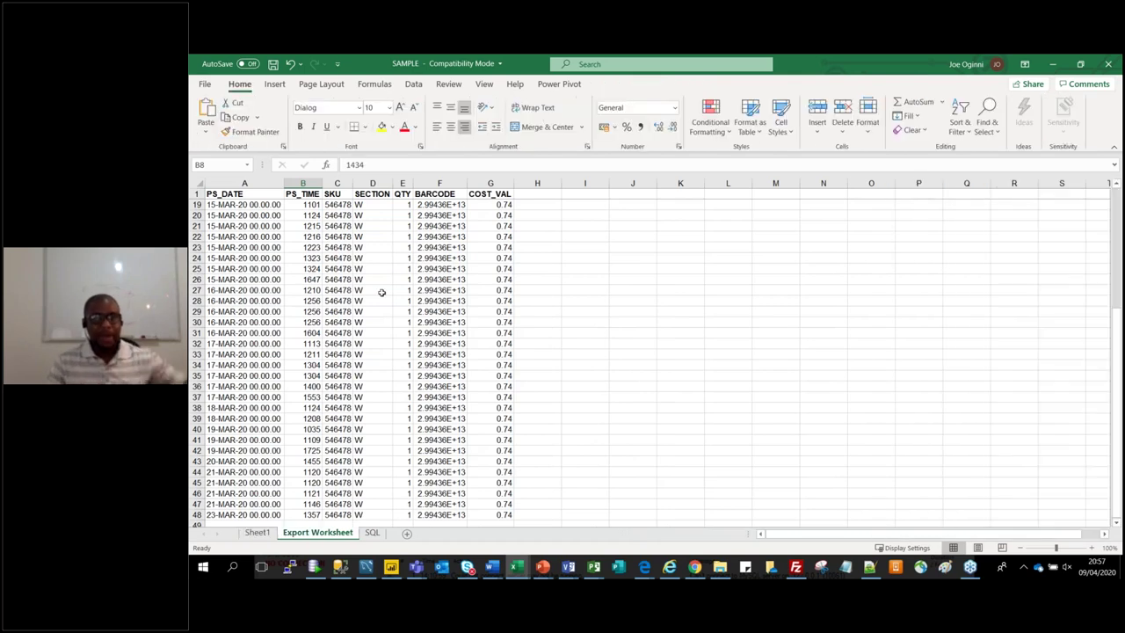
left_click(258, 532)
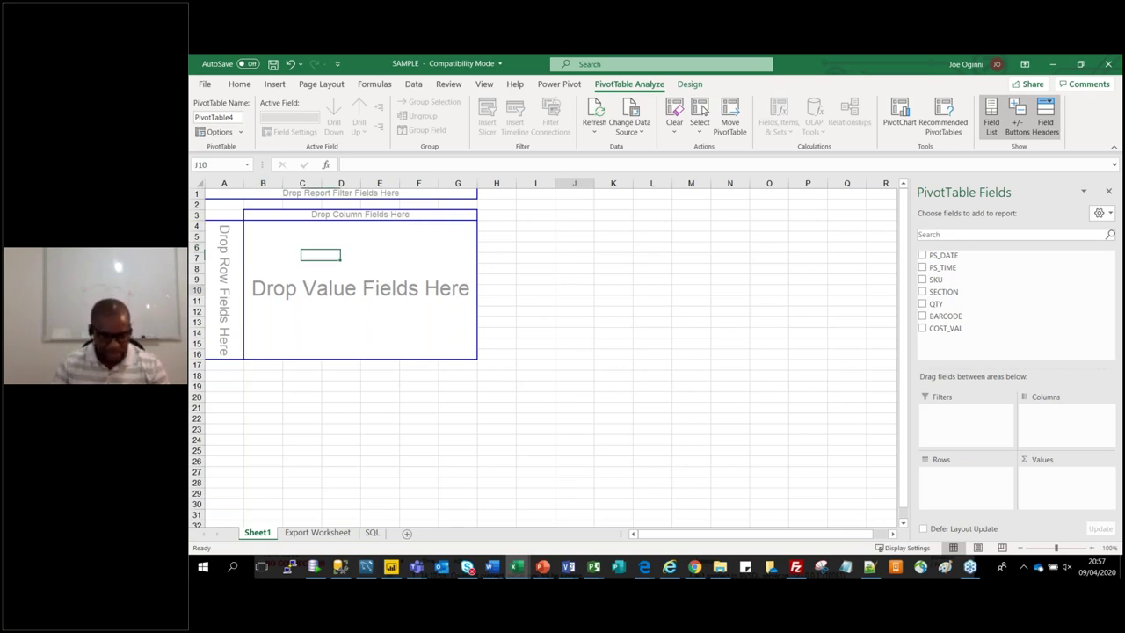
left_click(570, 288)
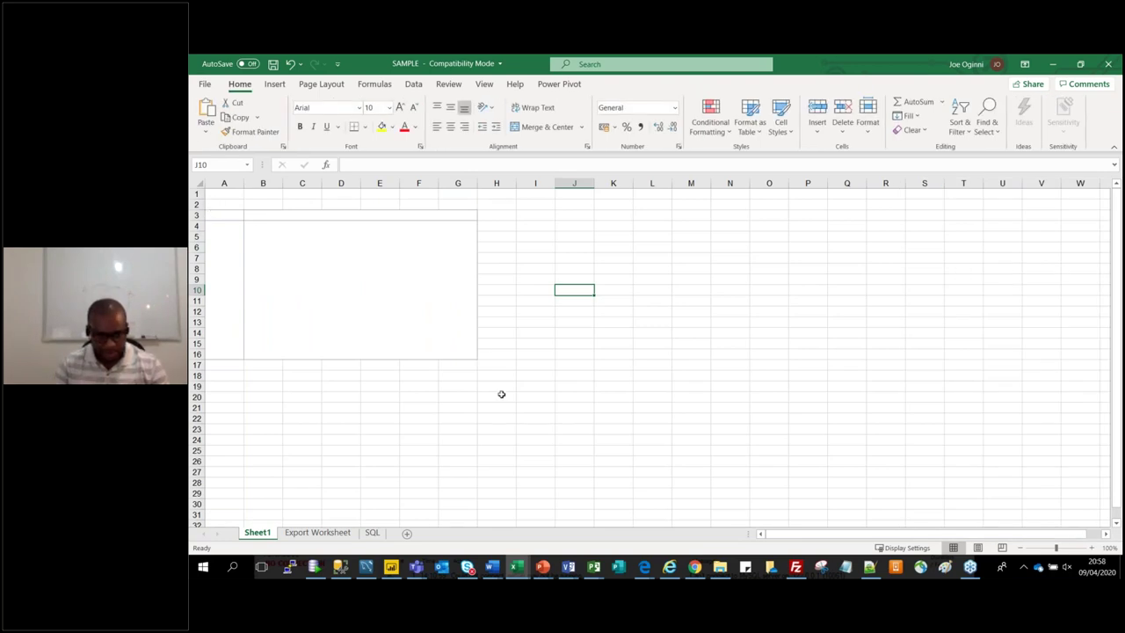
left_click(268, 279)
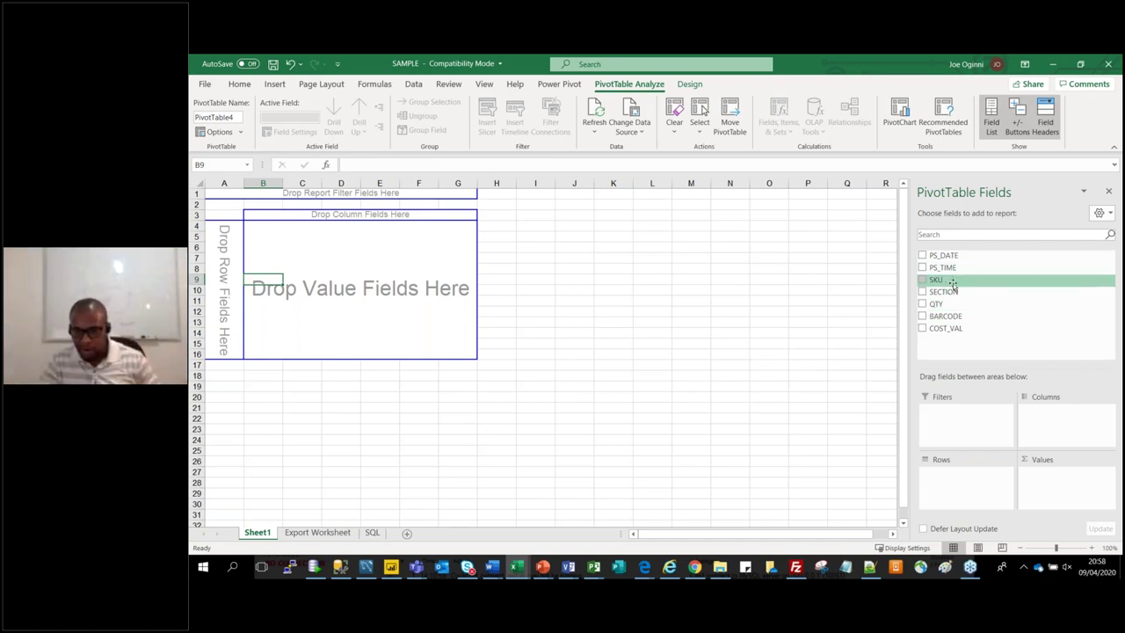
Try out the SKU and SECTION fields in the PivotTable, taking SECTION out of the rows again
left_click_drag(954, 280, 834, 480)
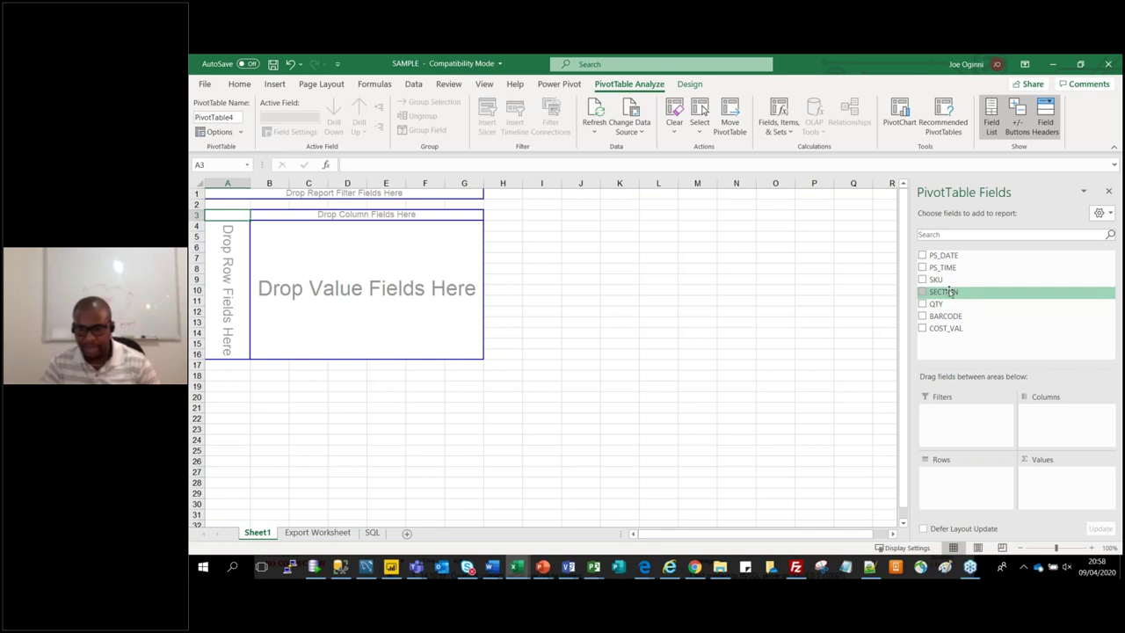
left_click_drag(956, 297, 967, 475)
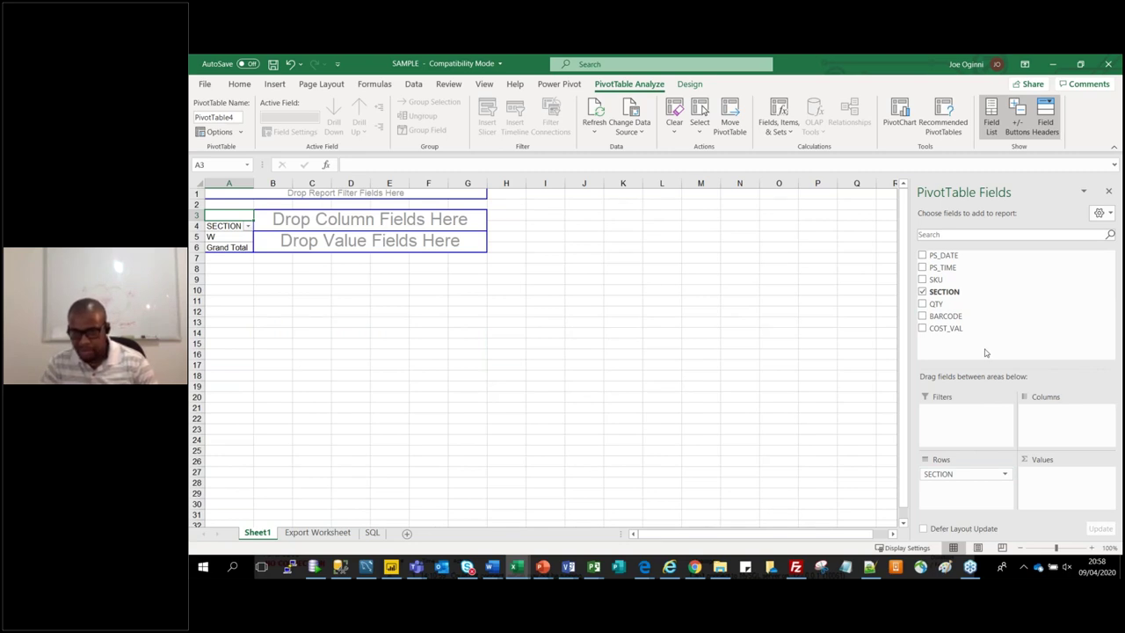
left_click_drag(950, 475, 1004, 321)
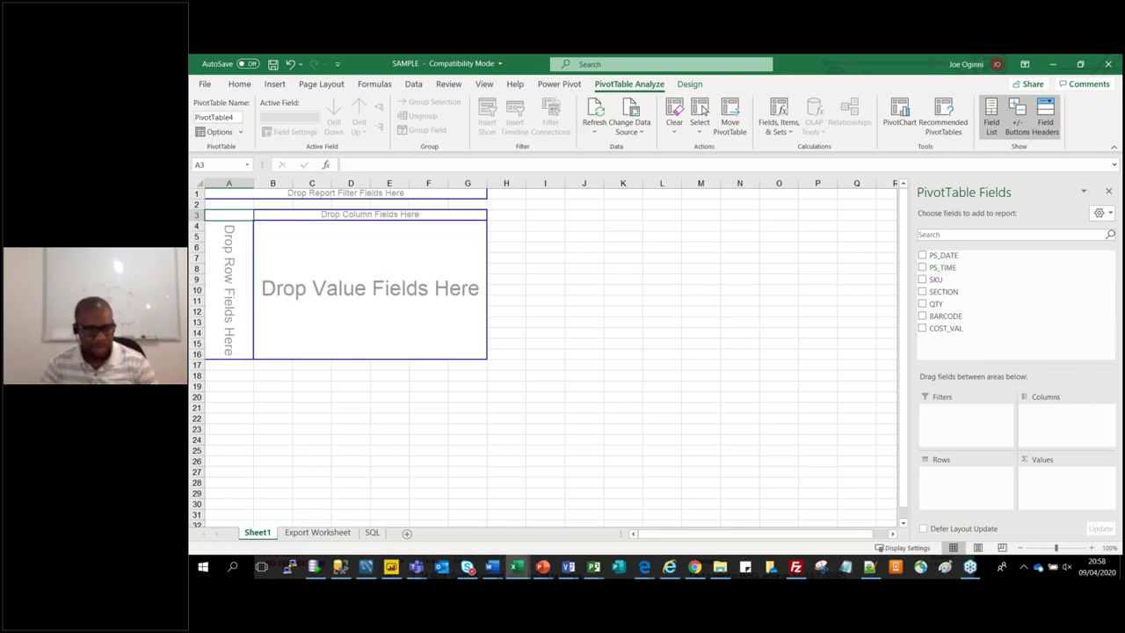
Add BARCODE as the PivotTable's row field and dismiss the warning
left_click_drag(946, 315, 949, 472)
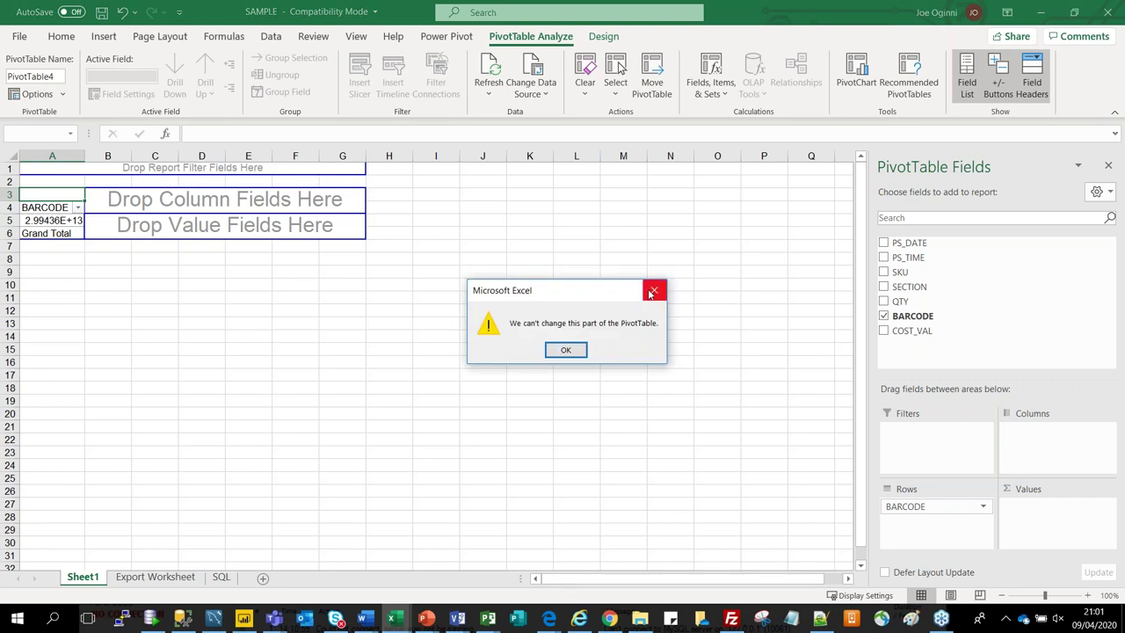
key("Return")
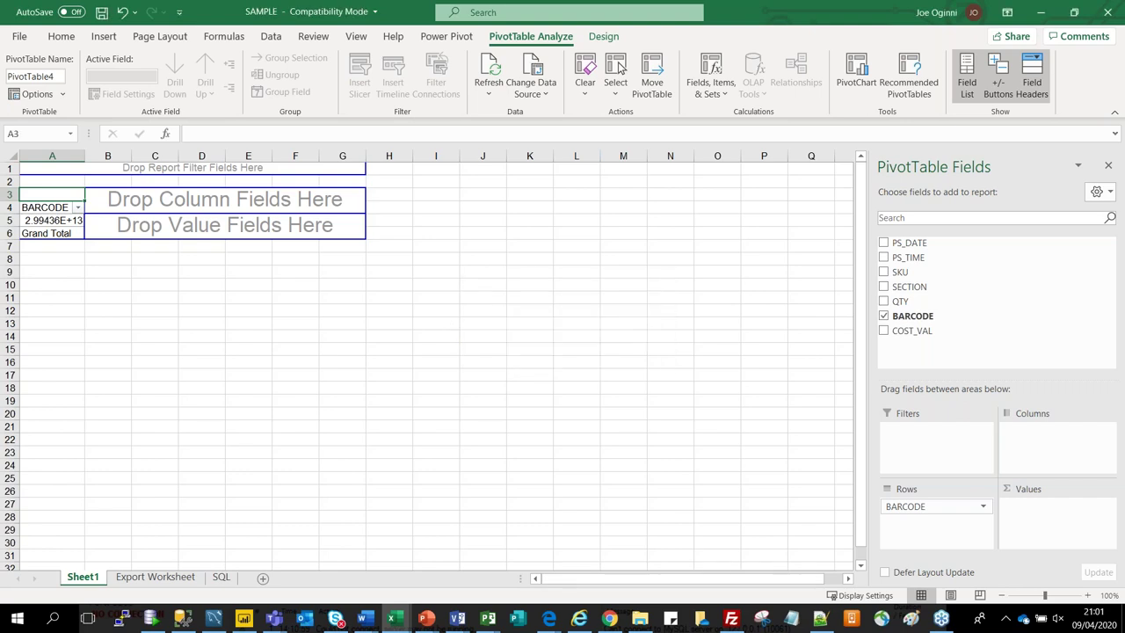
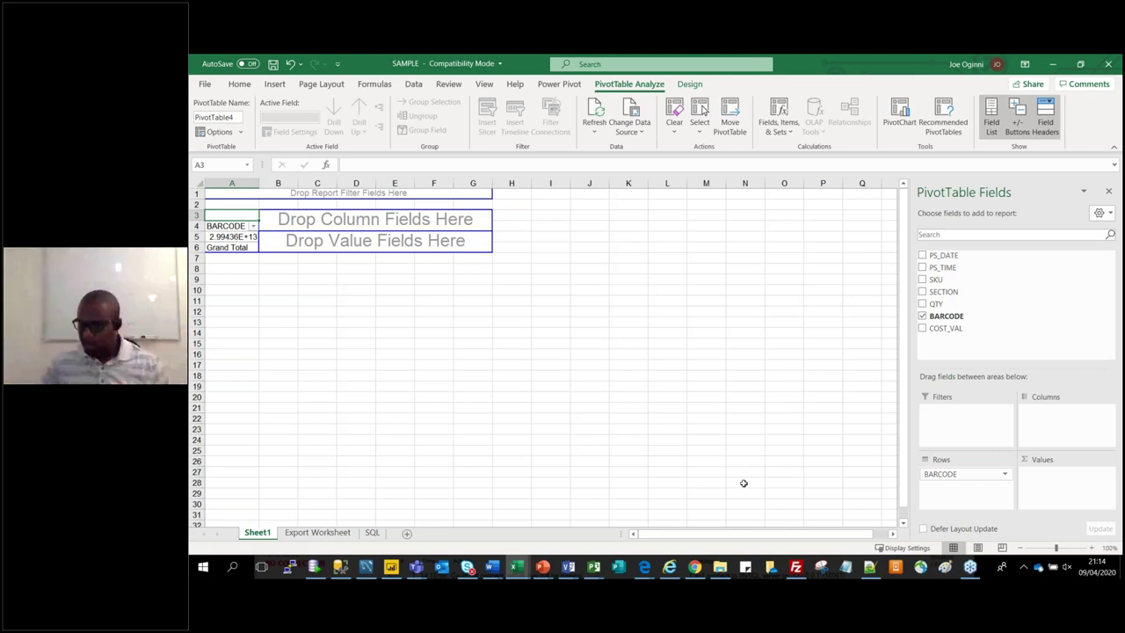
Switch to Oracle SQL Developer, clear the old script output and rerun DESCRIBE JDST.ORPSLOGD; for fresh output
left_click(309, 569)
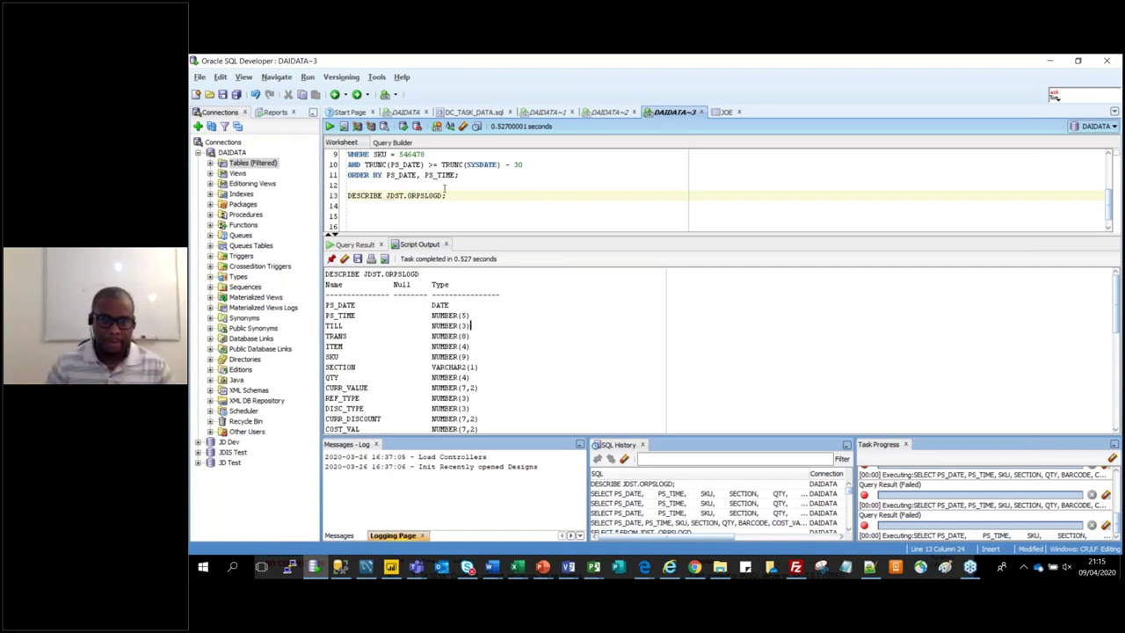
left_click(460, 197)
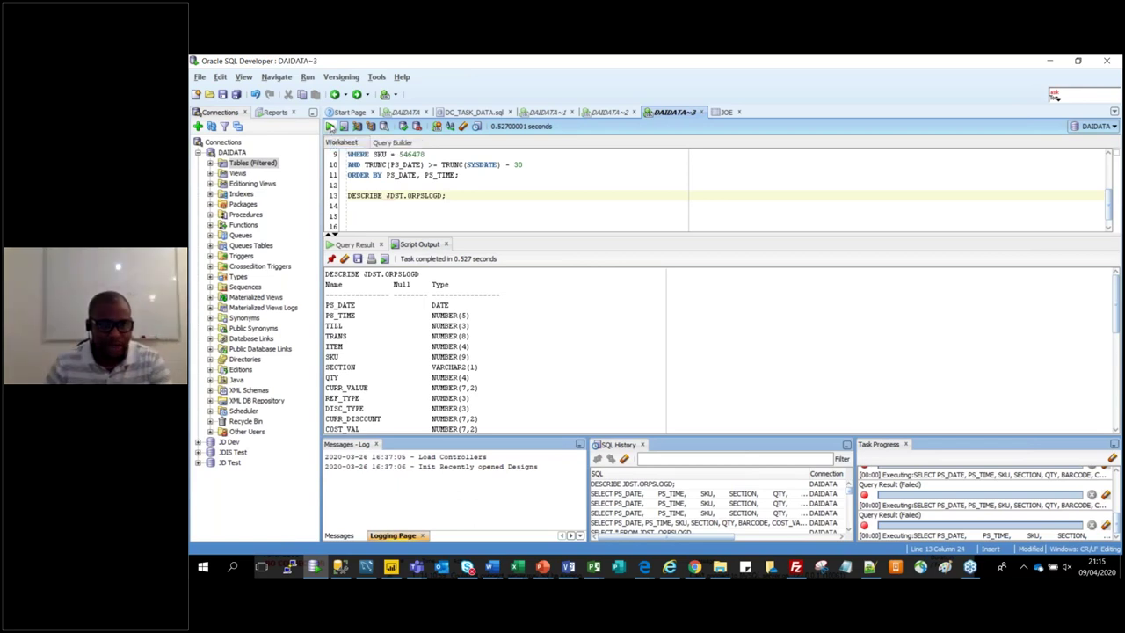
left_click(330, 126)
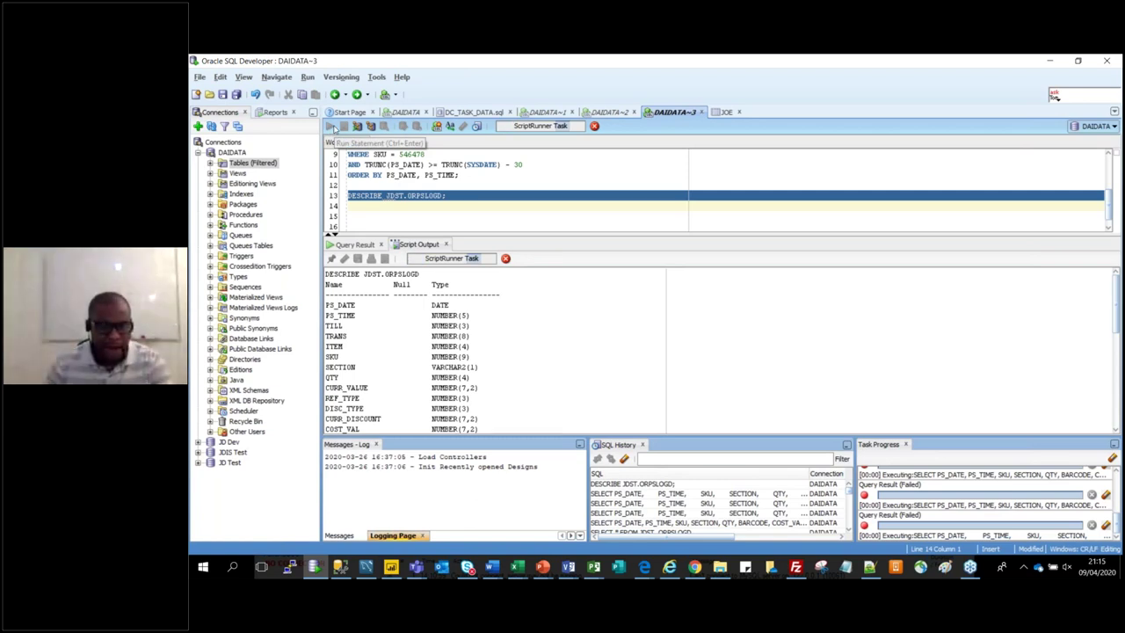
left_click(333, 128)
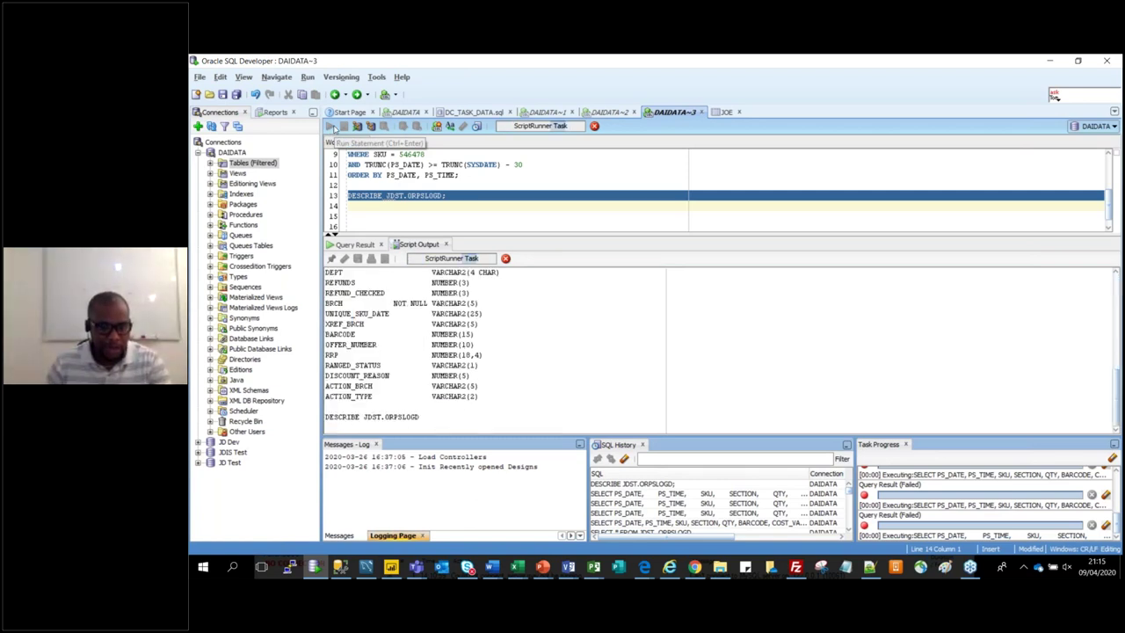
scroll(467, 376, "up", 4)
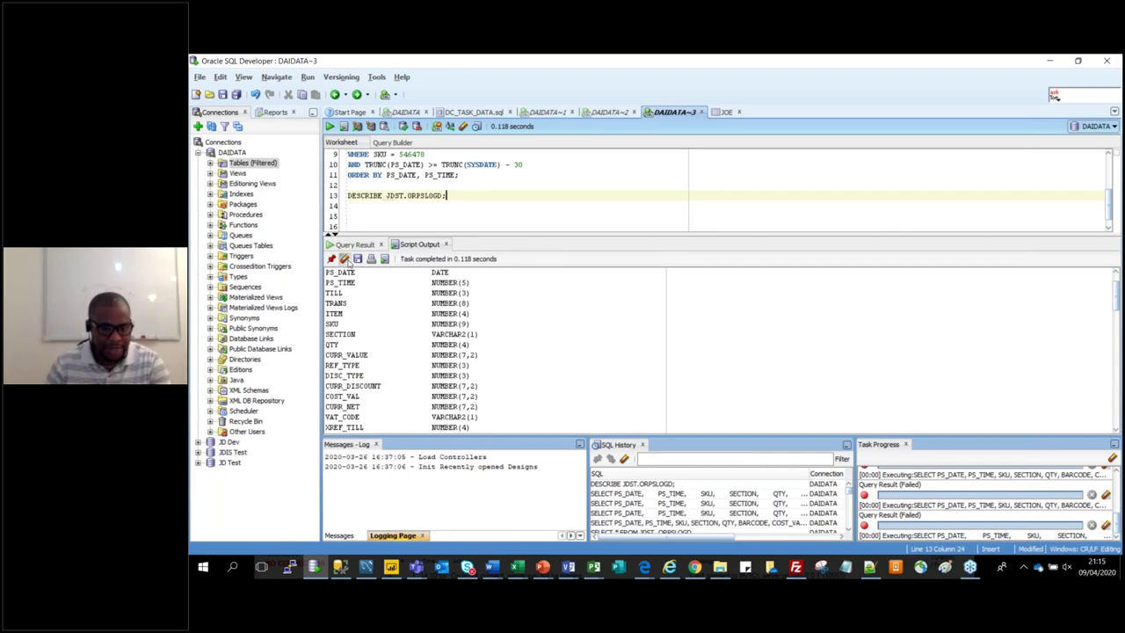
left_click(344, 259)
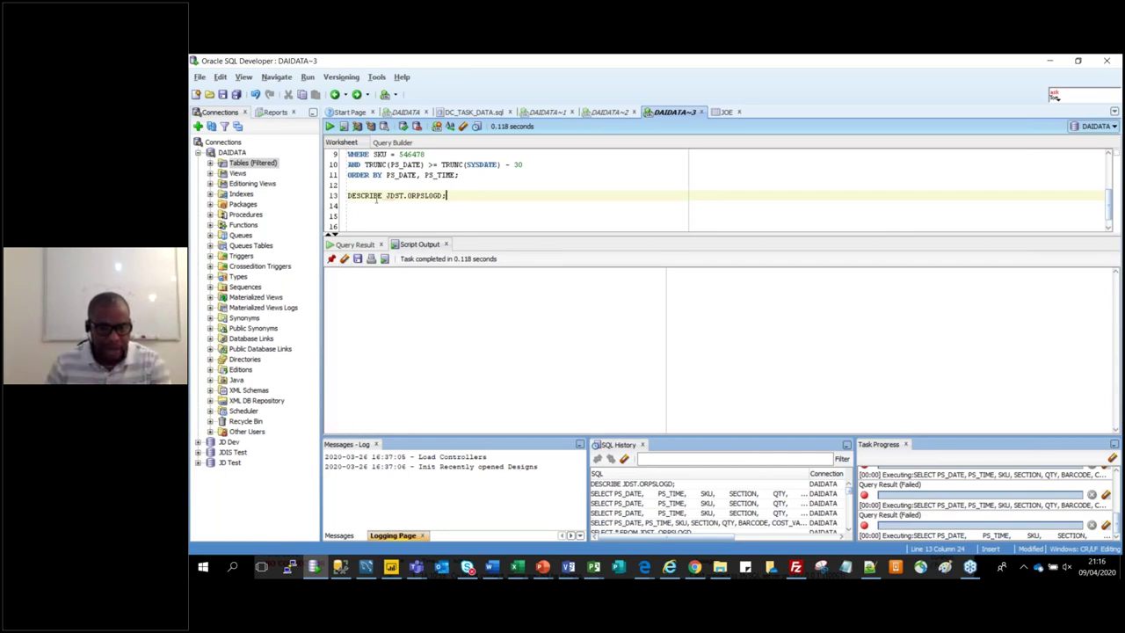
left_click(330, 127)
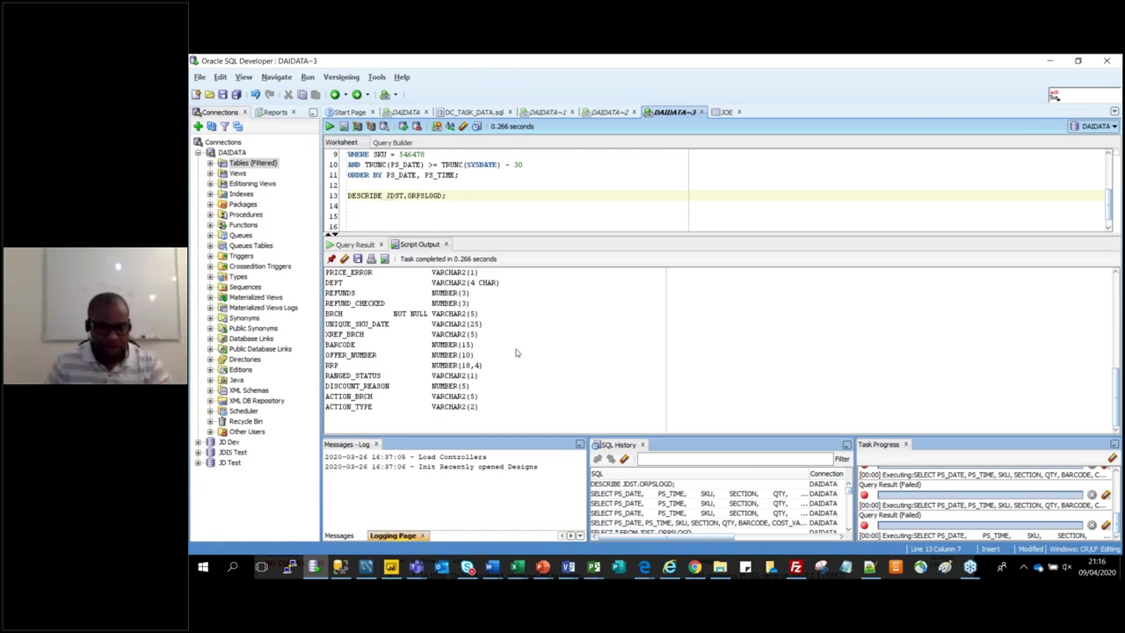
Examine the data types of JDST.ORPSLOGD in the script output, especially those of PS_DATE, PS_TIME, TRANS and SECTION
scroll(517, 352, "up", 1)
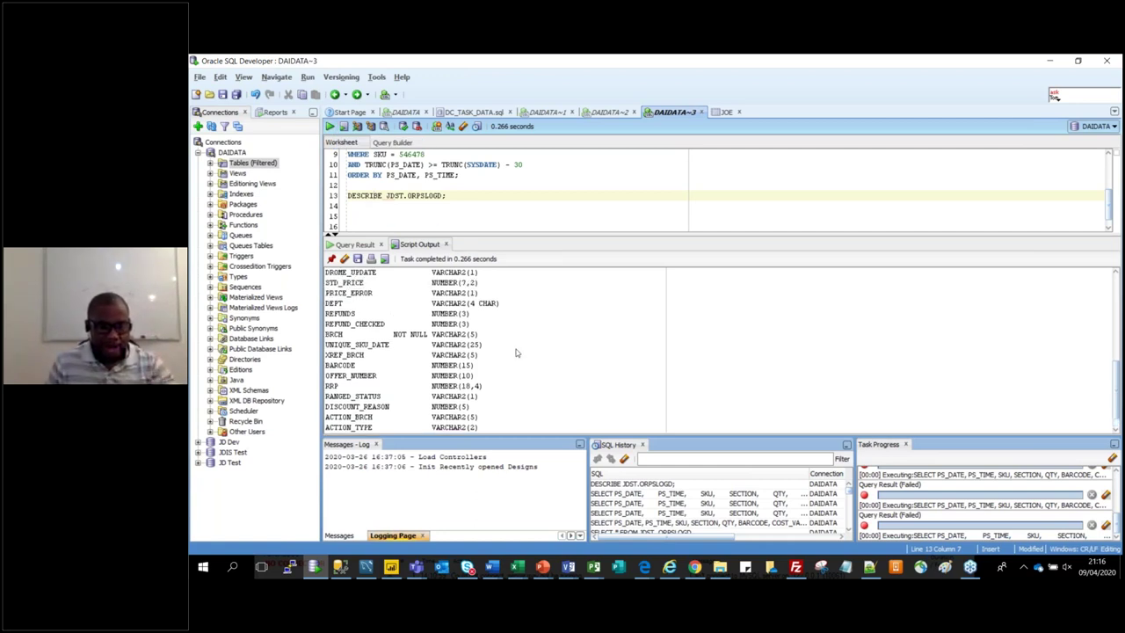
scroll(517, 352, "up", 1)
scroll(510, 351, "up", 4)
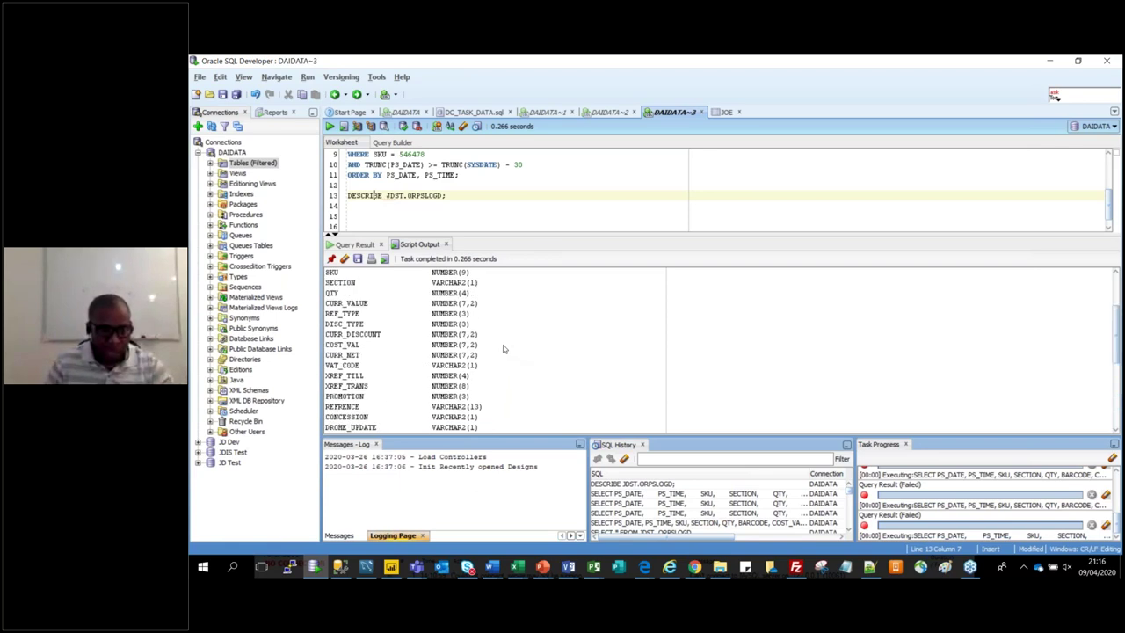
scroll(487, 337, "up", 3)
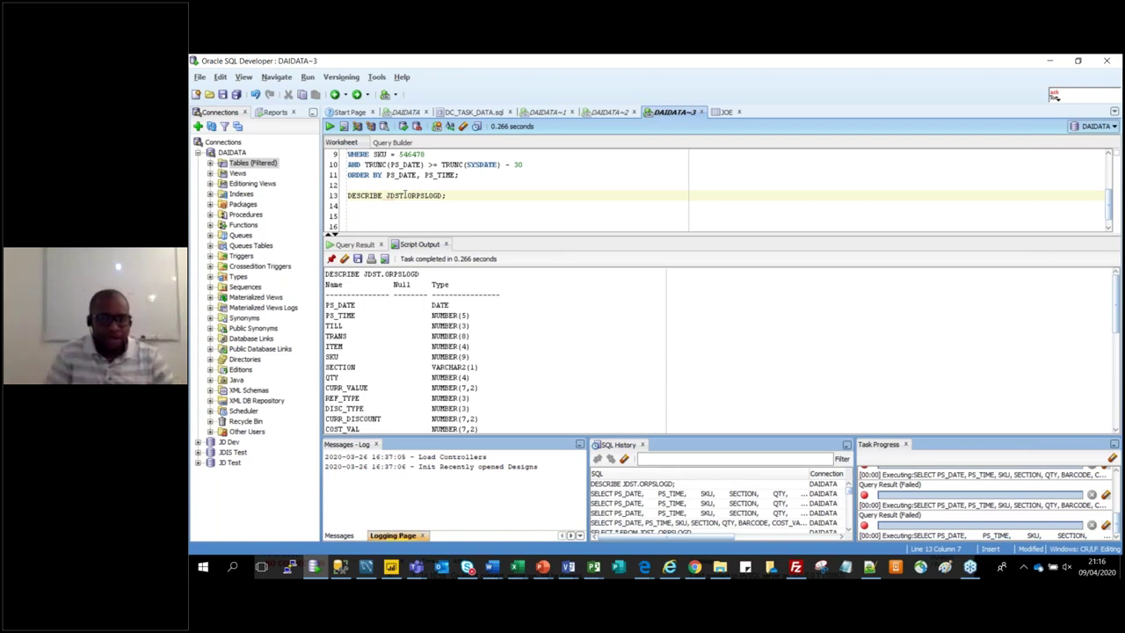
left_click(356, 307)
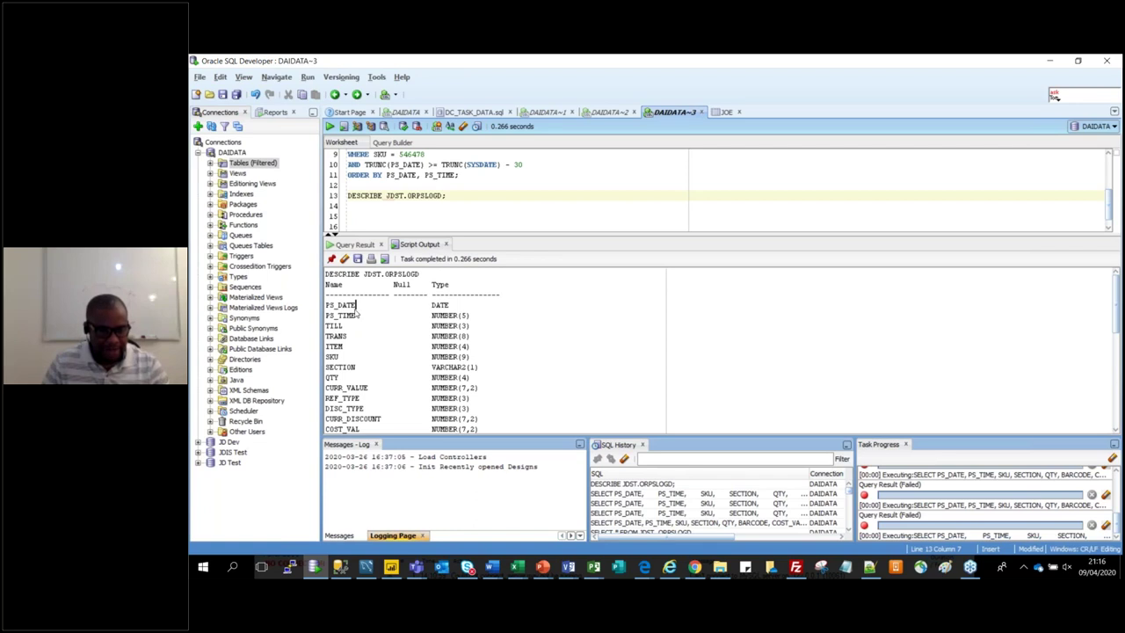
left_click(469, 315)
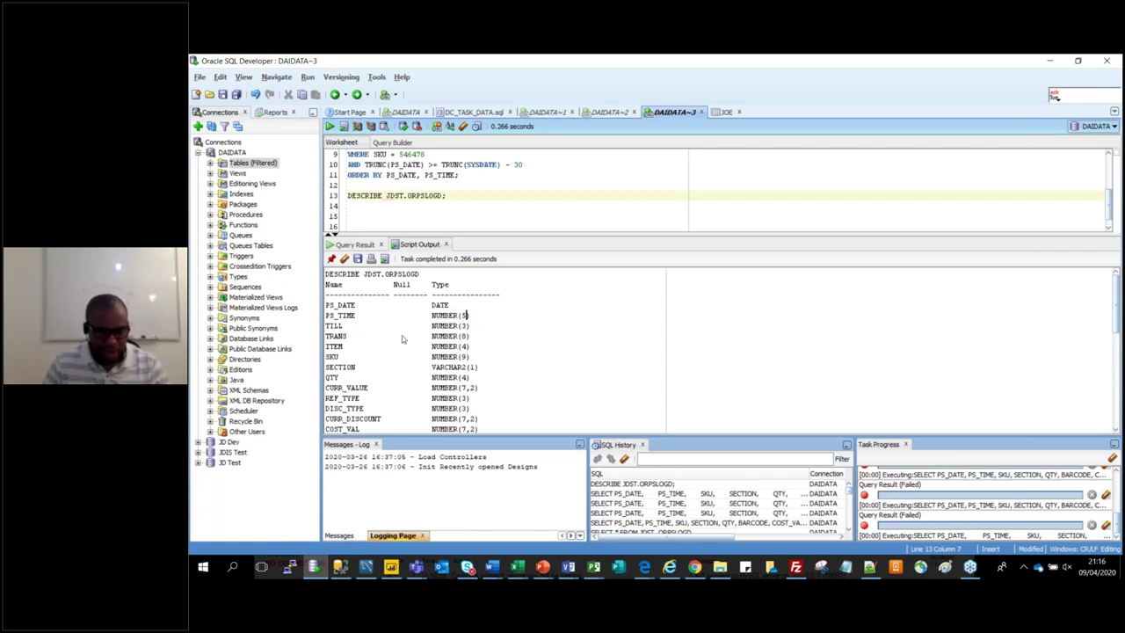
left_click(361, 367)
left_click(484, 369)
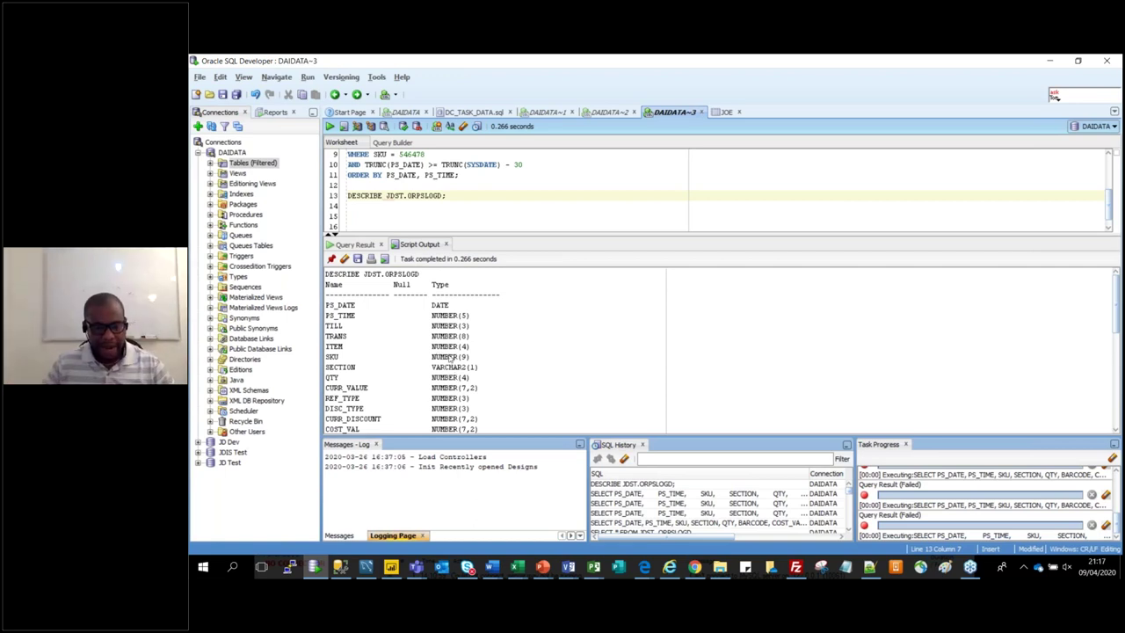
left_click(483, 335)
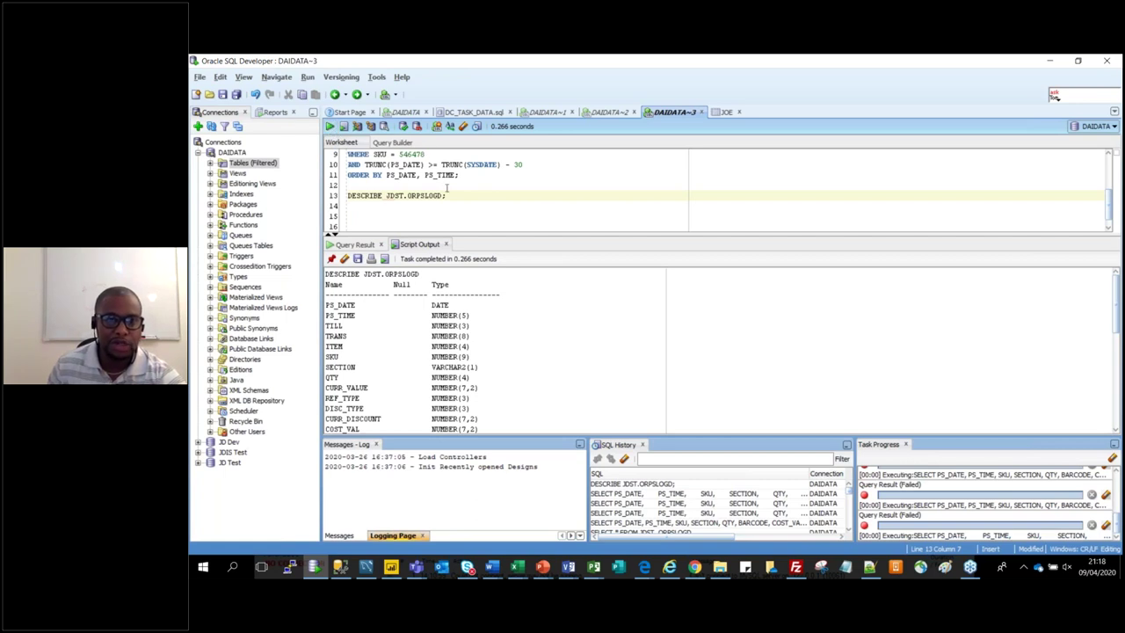
left_click(476, 200)
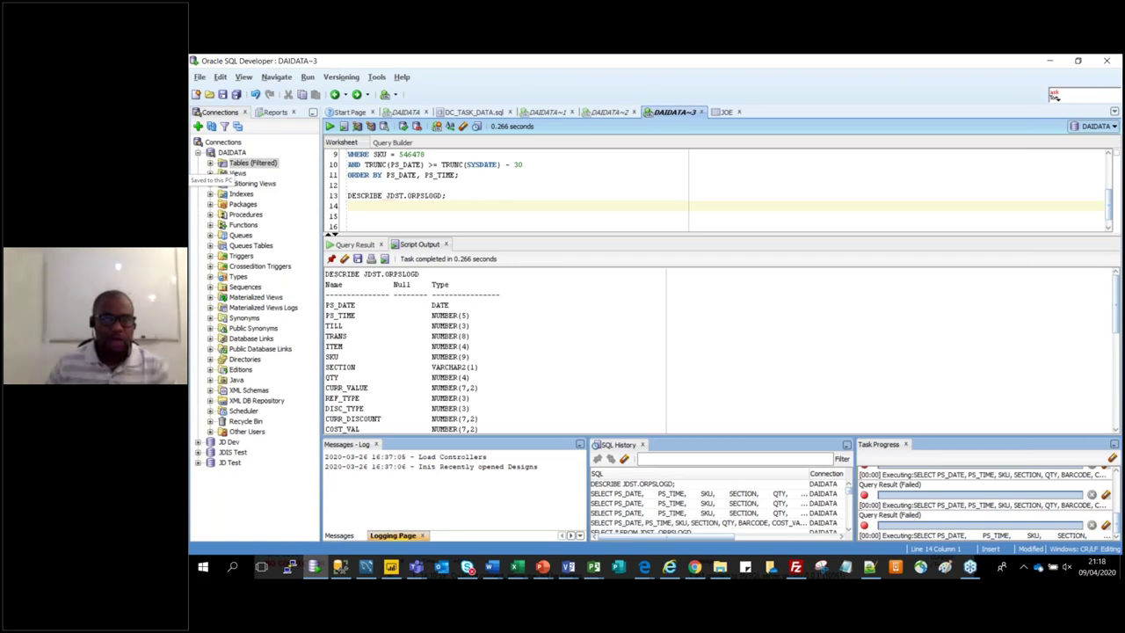
Open the TEST2 workbook in Excel and delete the Sales by SkuSize chart from Sheet1
key("alt")
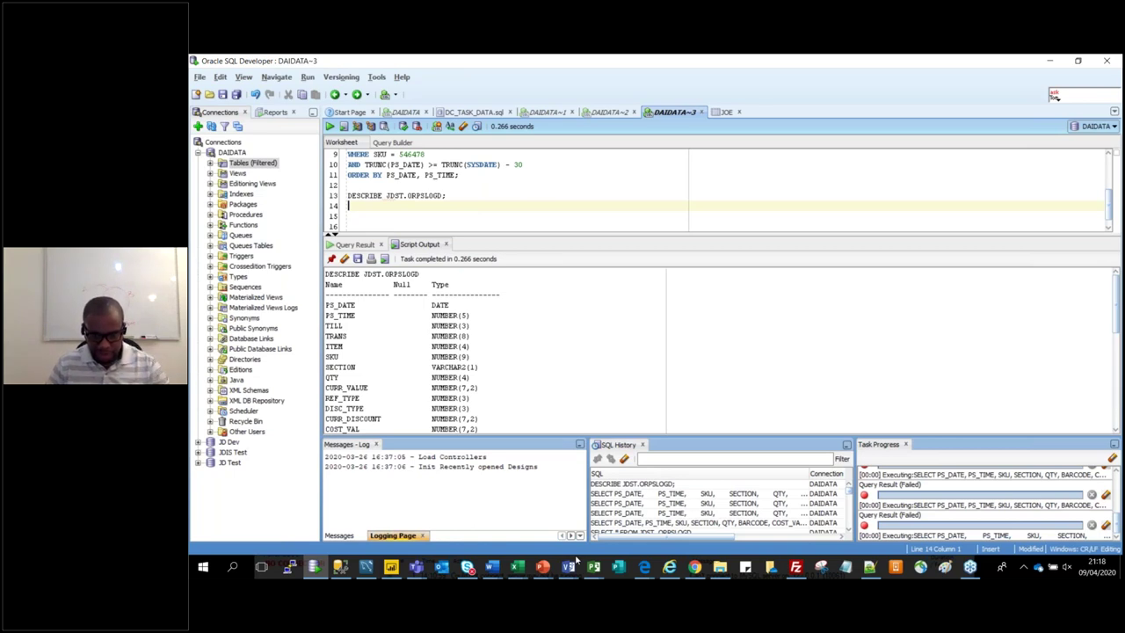
left_click(517, 567)
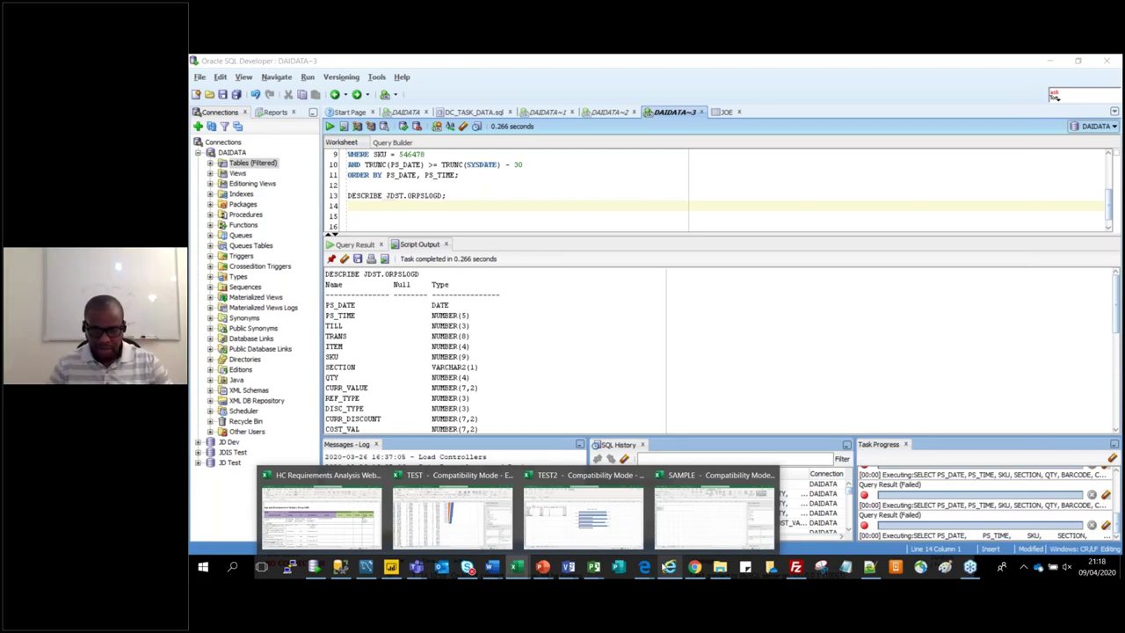
left_click(720, 567)
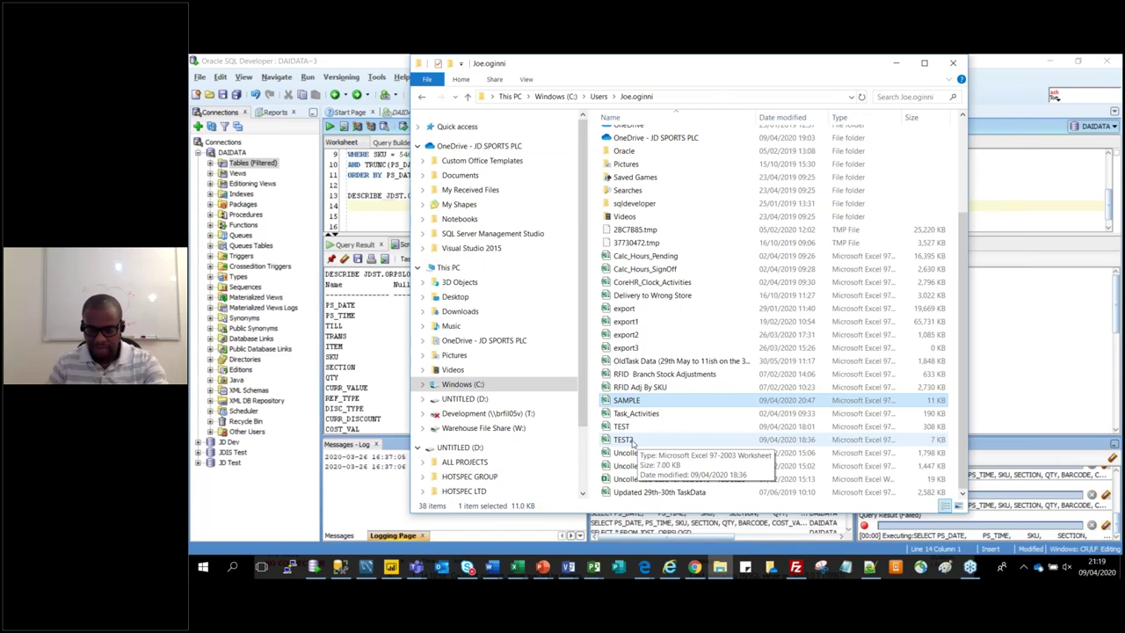
double_click(624, 439)
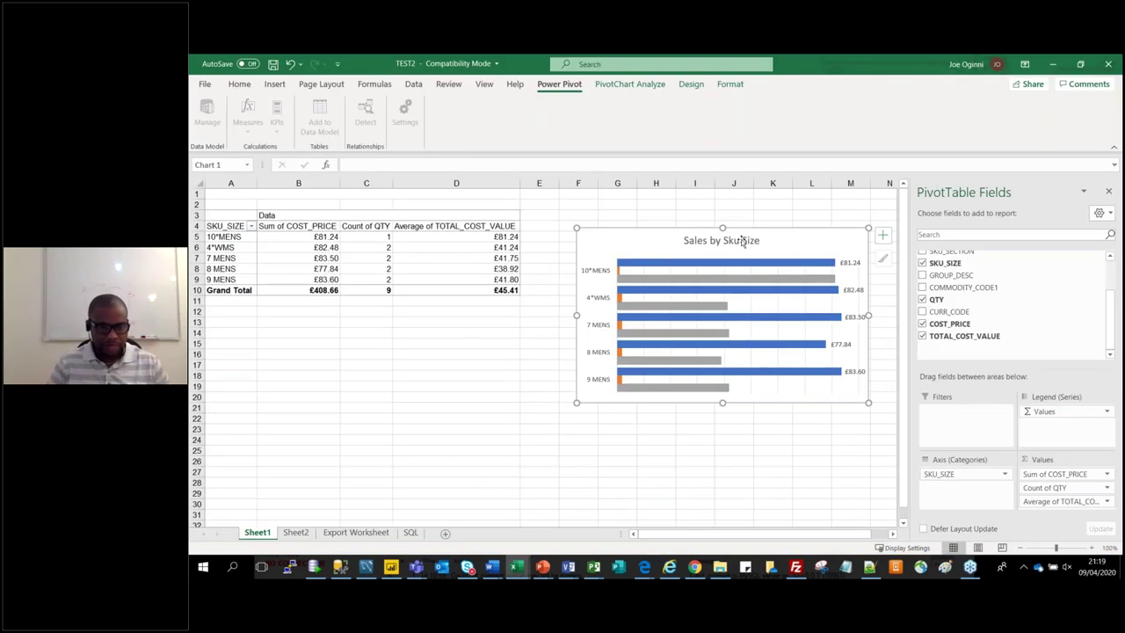
key("Delete")
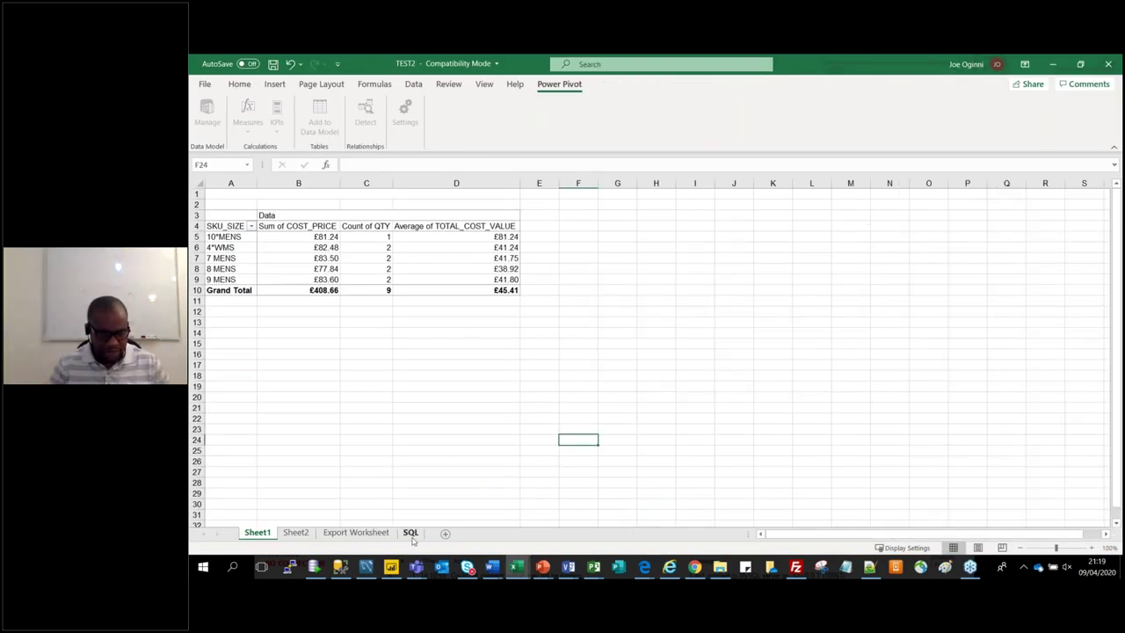
Examine the query text stored across row 2 of the SQL sheet, from WHT.WHTRAK_DATE through the cost price column
left_click(410, 533)
left_click(233, 204)
left_click(301, 204)
left_click(341, 204)
left_click(422, 204)
left_click(527, 206)
left_click(574, 204)
left_click_drag(811, 536, 881, 533)
left_click(1009, 206)
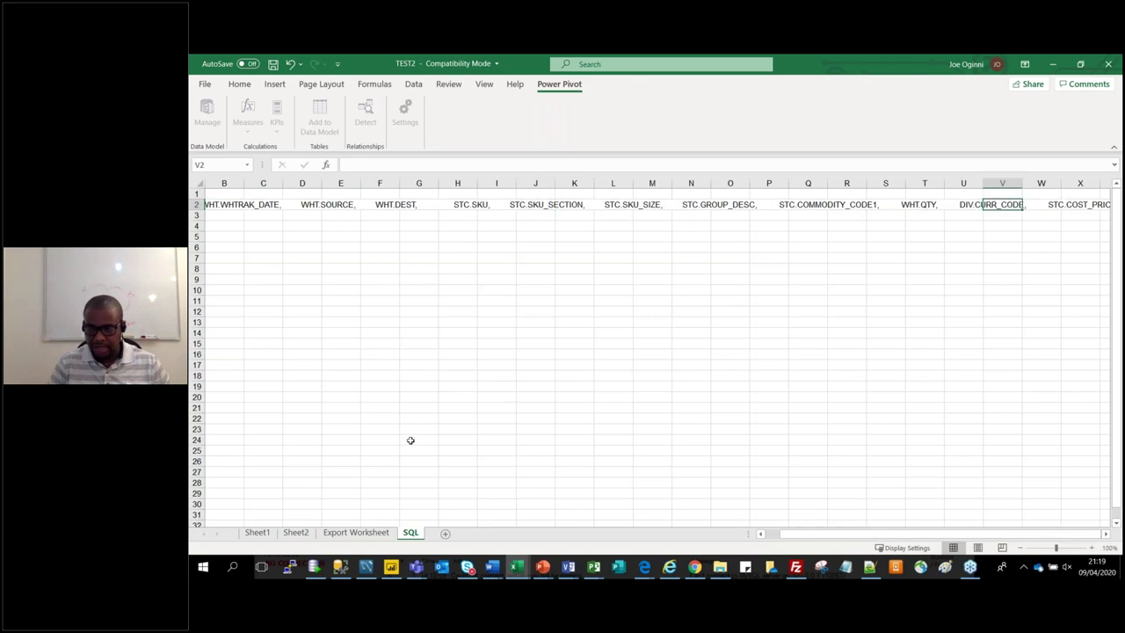
Autofit all column widths on the Export Worksheet sheet to their contents
left_click(359, 533)
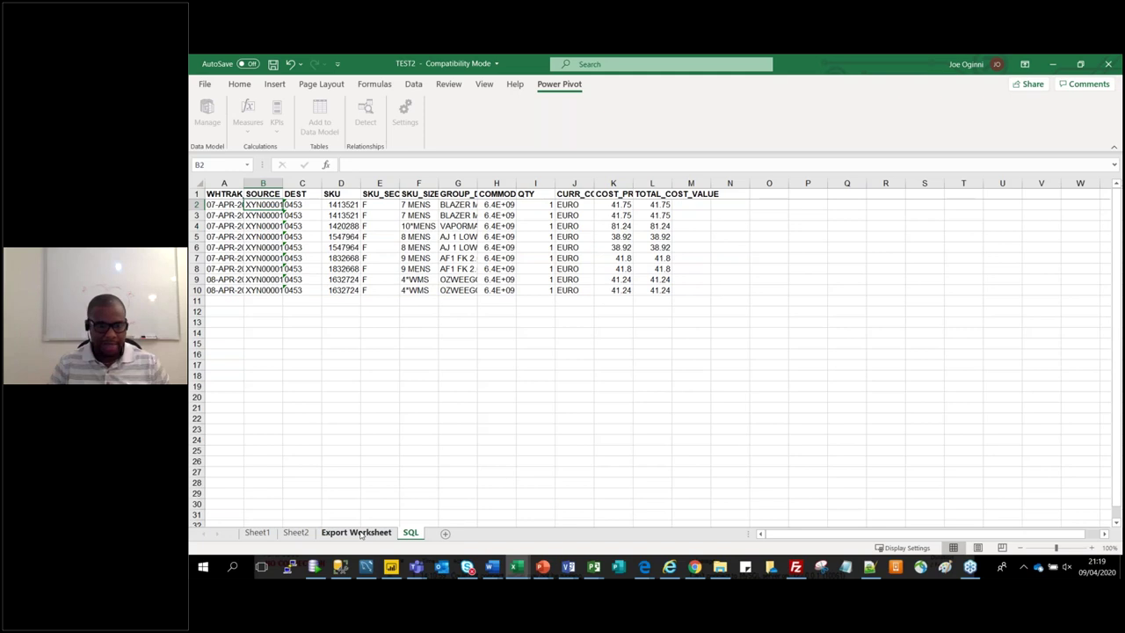
left_click(561, 247)
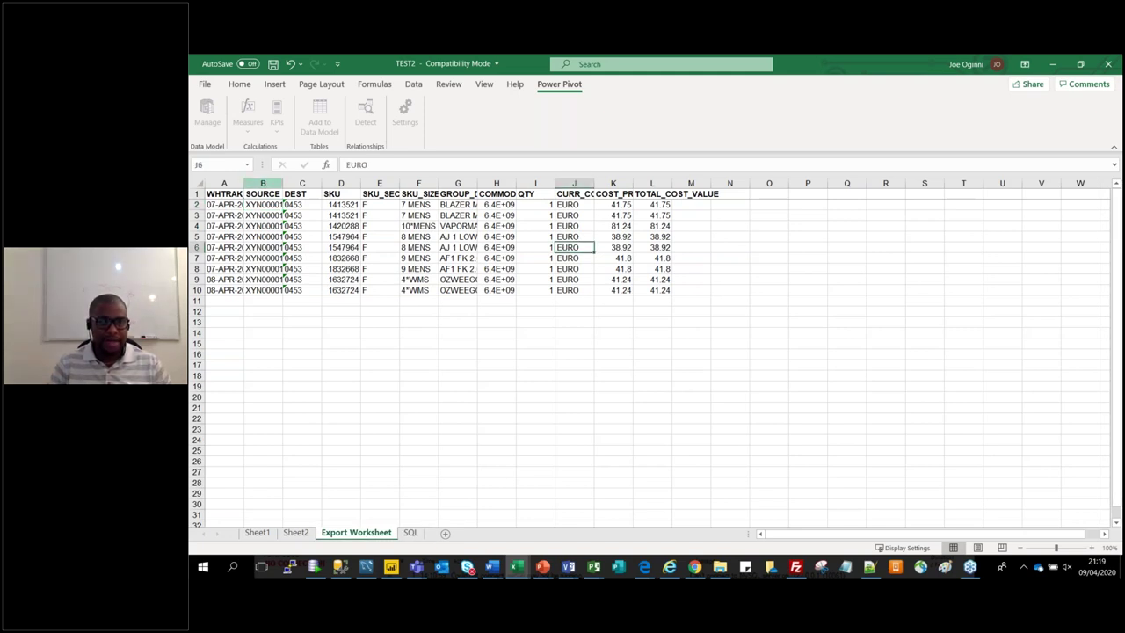
left_click(199, 183)
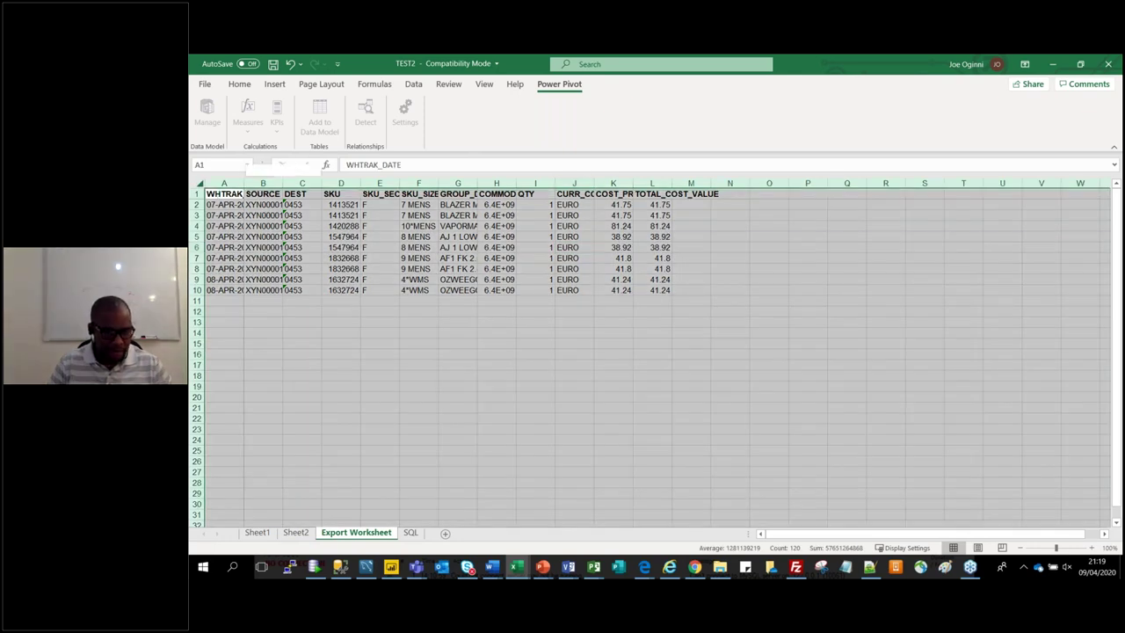
double_click(243, 183)
left_click(370, 329)
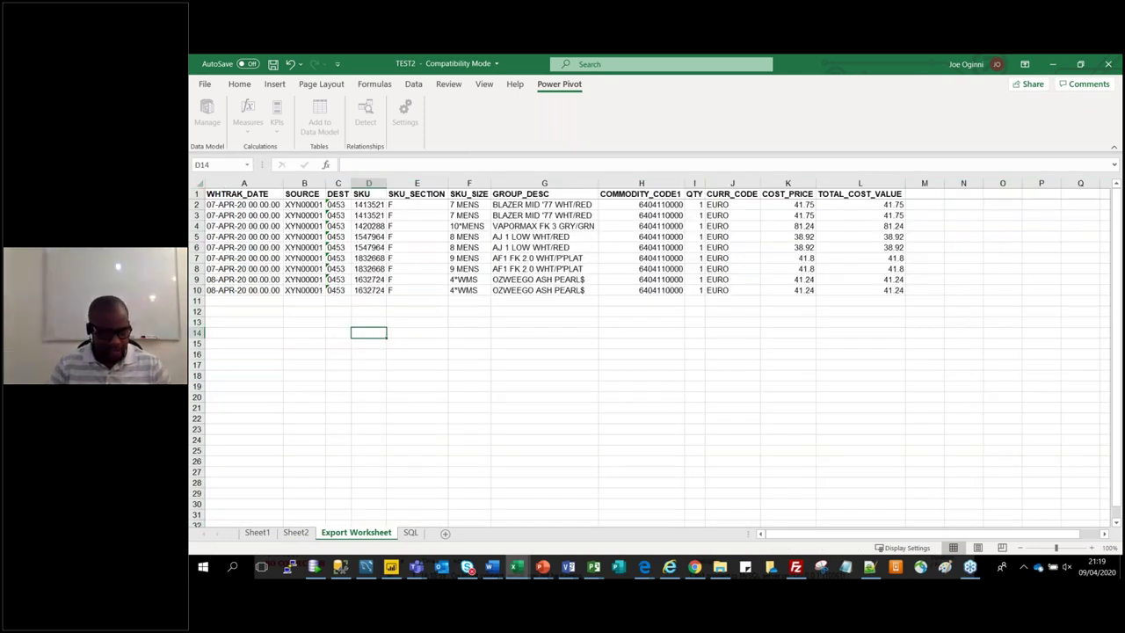
Create a PivotTable on a new worksheet from the Export Worksheet range $A$1:$L$10
left_click(244, 247)
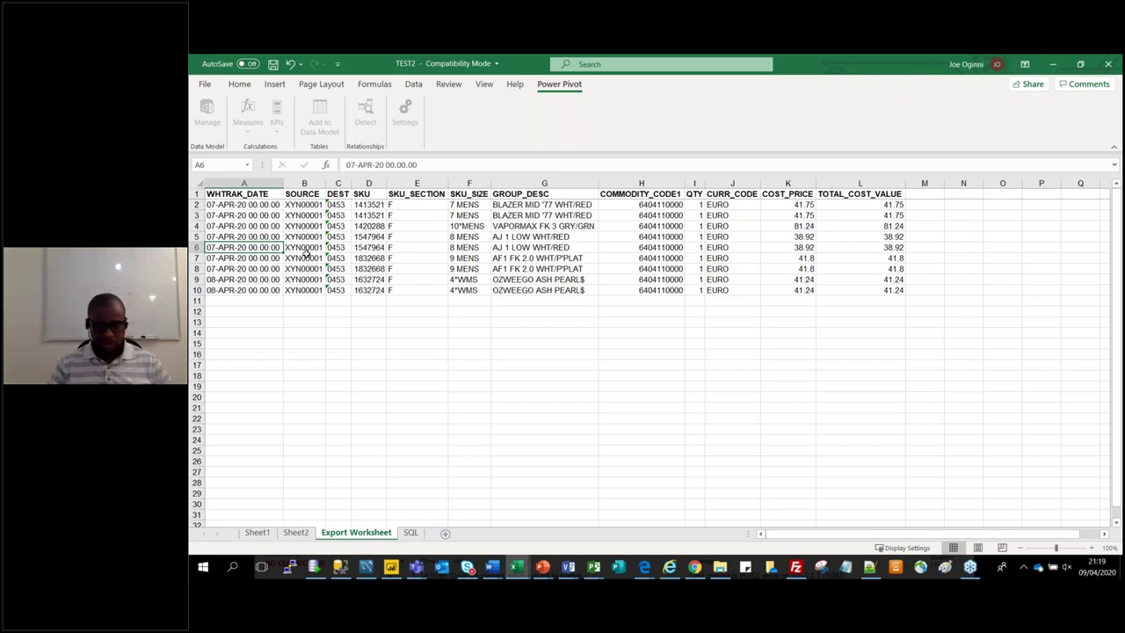
left_click(304, 226)
left_click(275, 84)
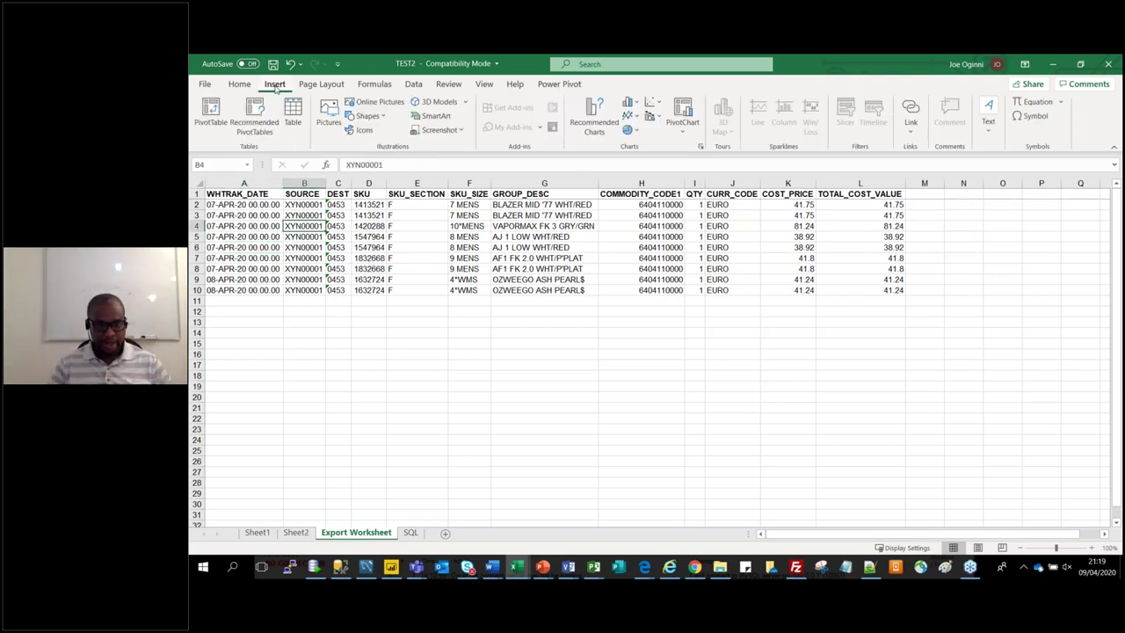
left_click(211, 112)
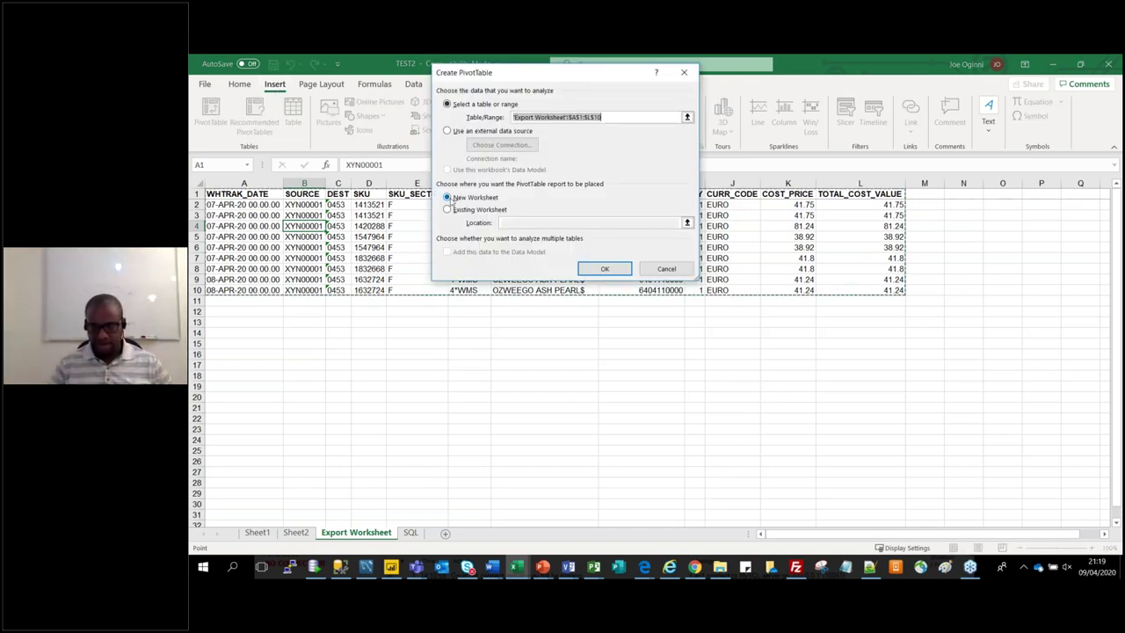
left_click(448, 199)
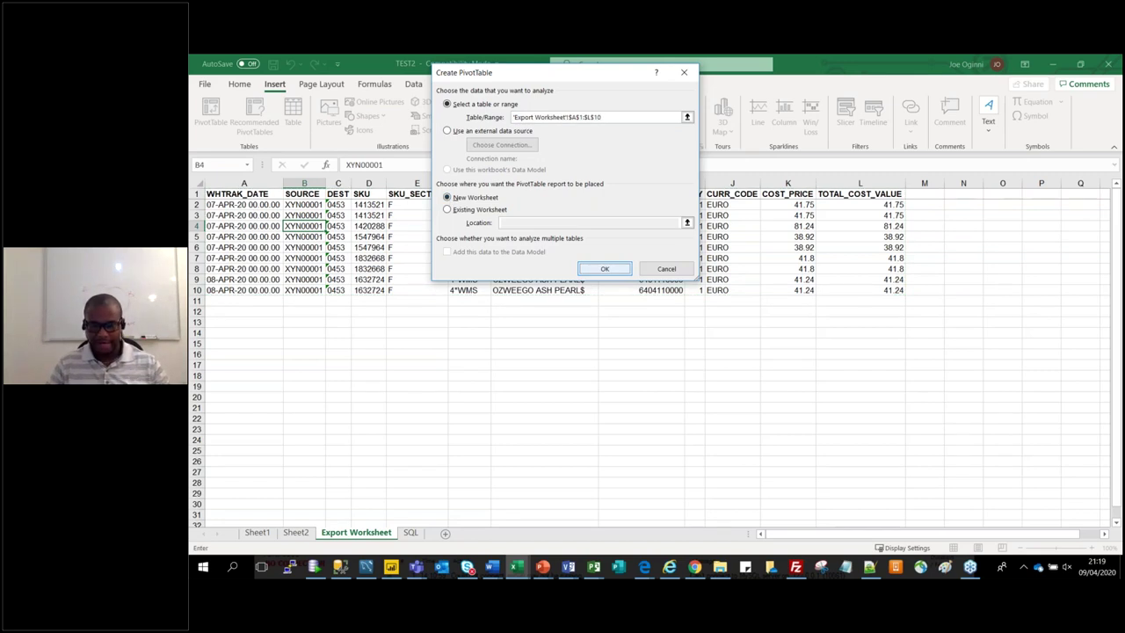
left_click(605, 268)
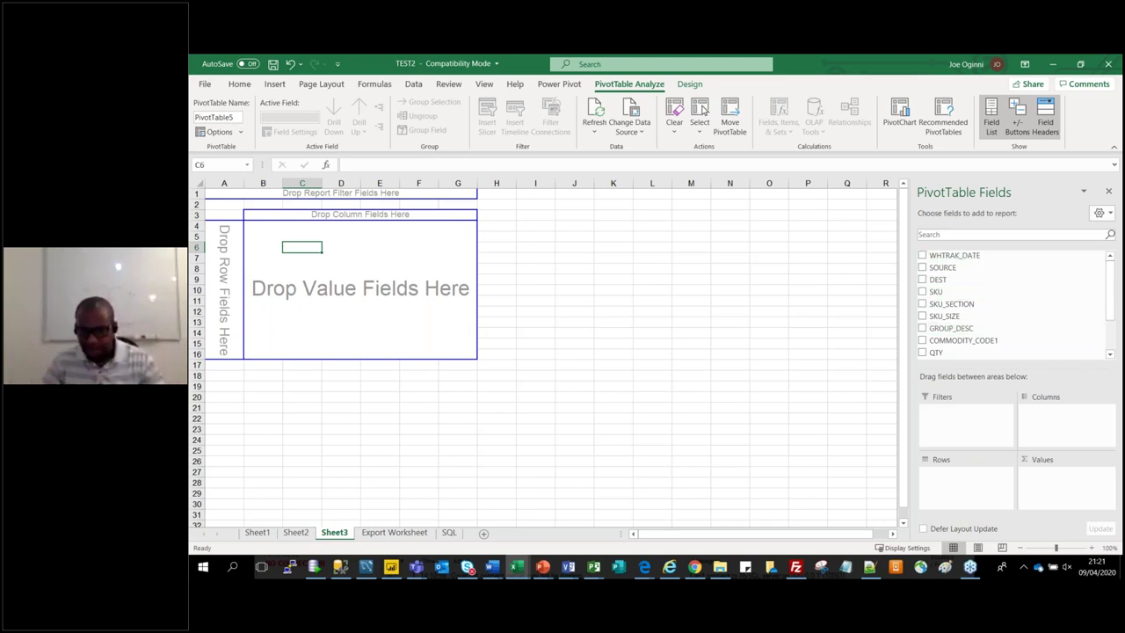
Set SKU_SIZE as the PivotTable's row field and add QTY, COMMODITY_CODE1 and COST_PRICE as summed values
left_click_drag(957, 318, 972, 494)
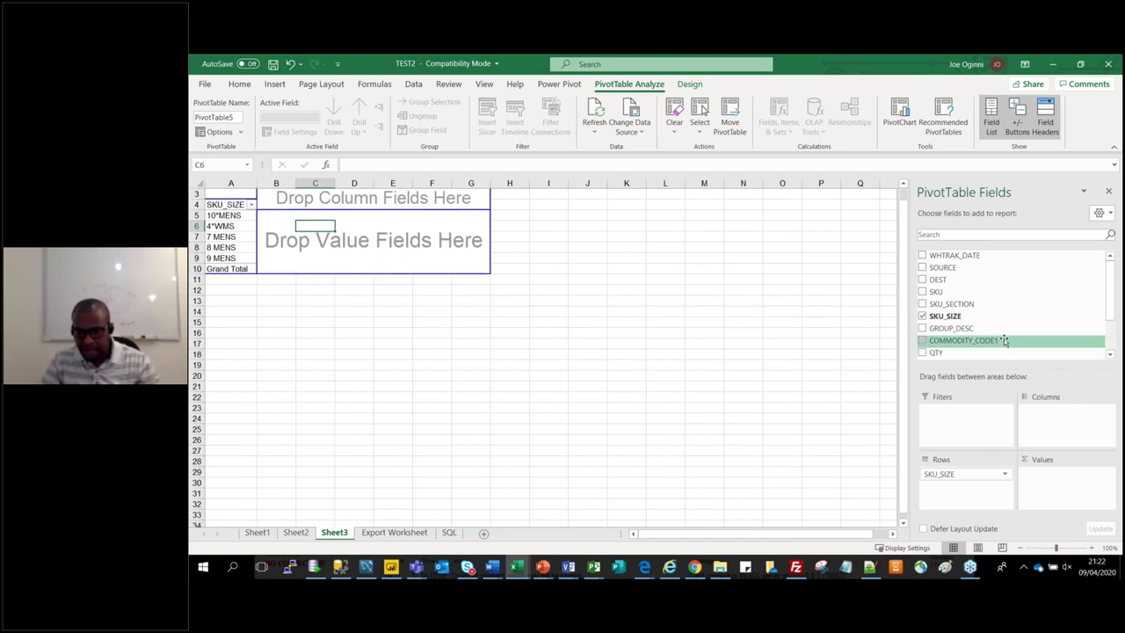
left_click_drag(937, 353, 1043, 472)
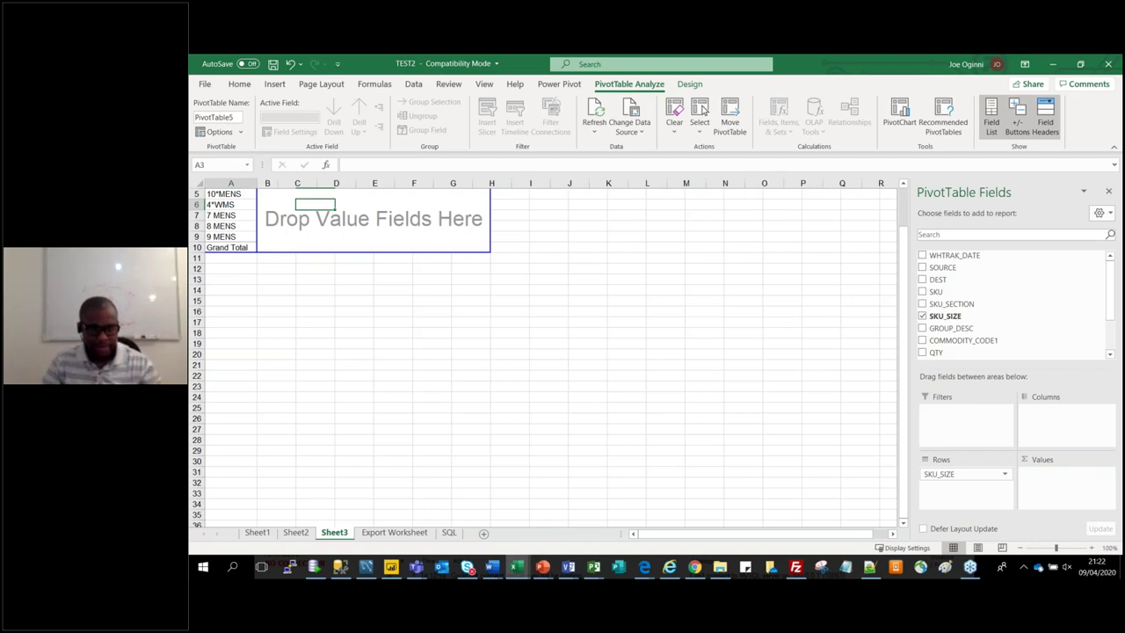
left_click_drag(1114, 299, 1117, 329)
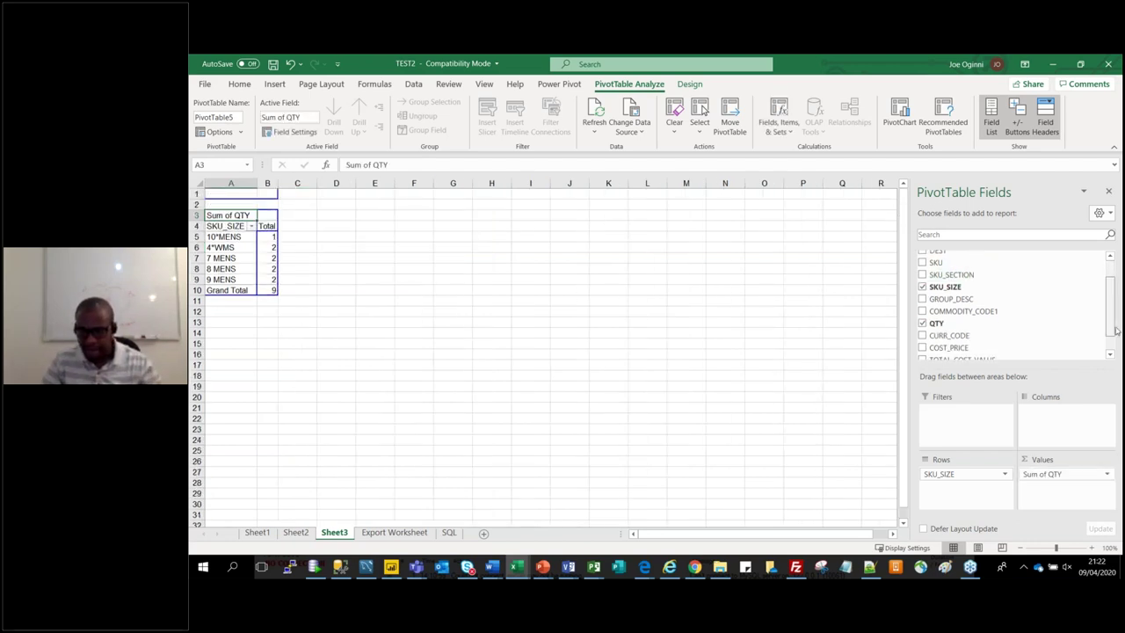
scroll(1046, 327, "down", 1)
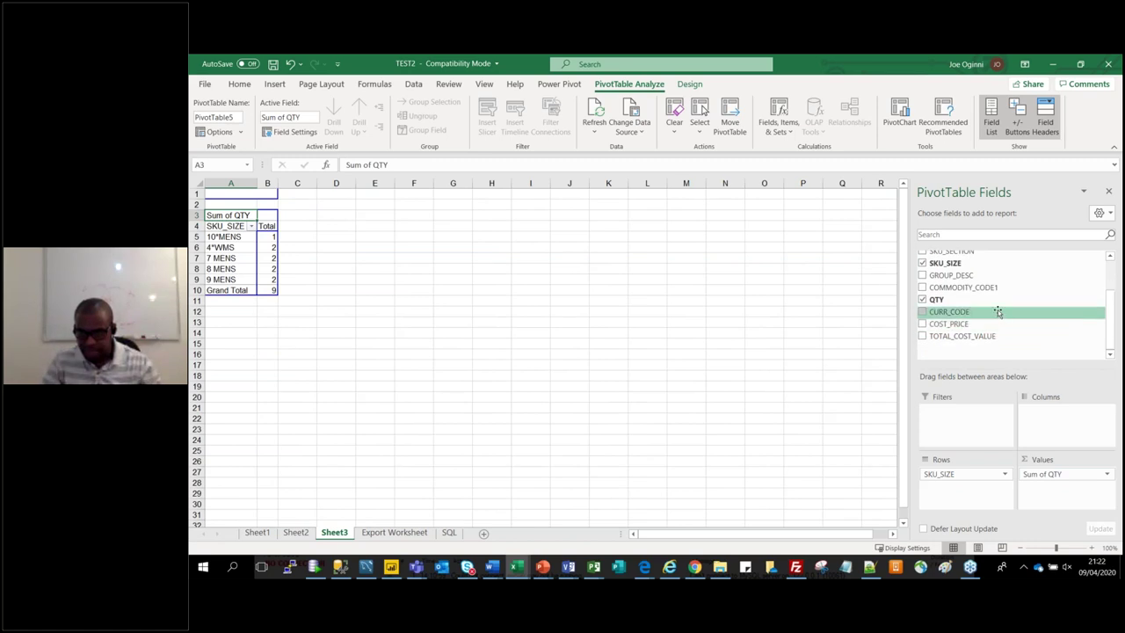
left_click_drag(976, 290, 1071, 503)
left_click_drag(949, 324, 1067, 516)
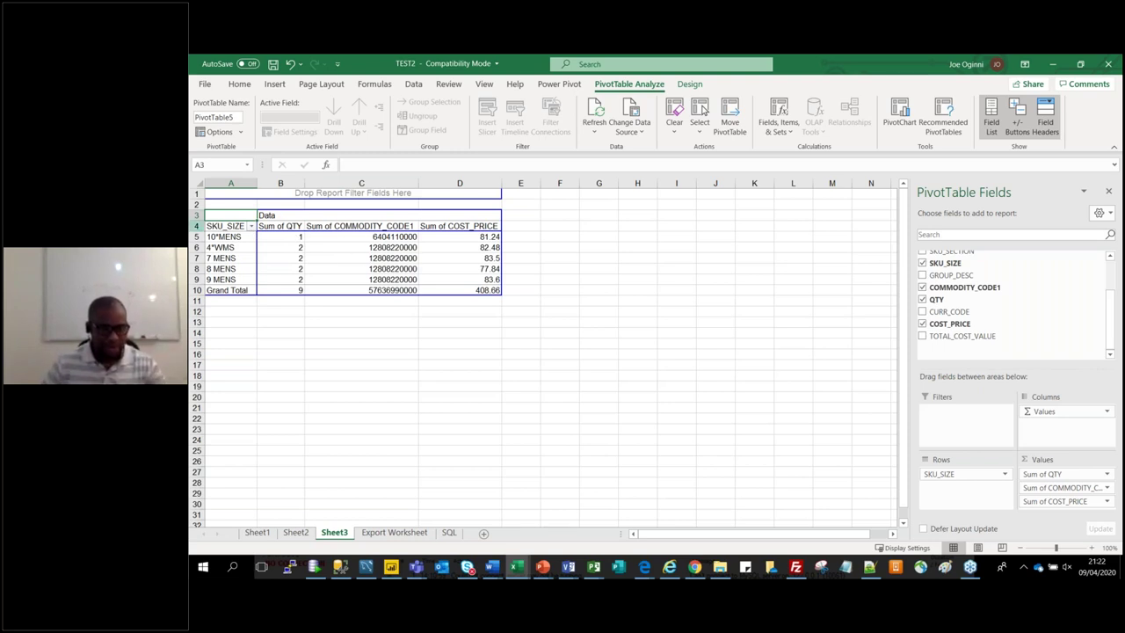
Make the PivotTable's header row 4 and Grand Total row 10 bold
left_click_drag(205, 226, 208, 223)
left_click(238, 83)
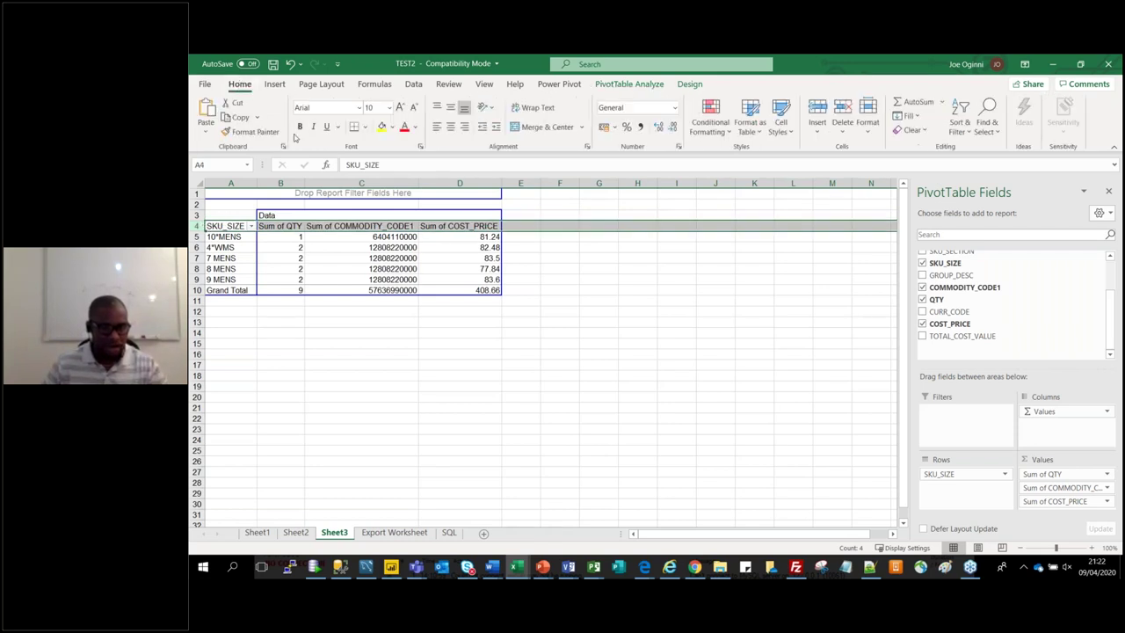
left_click(197, 290)
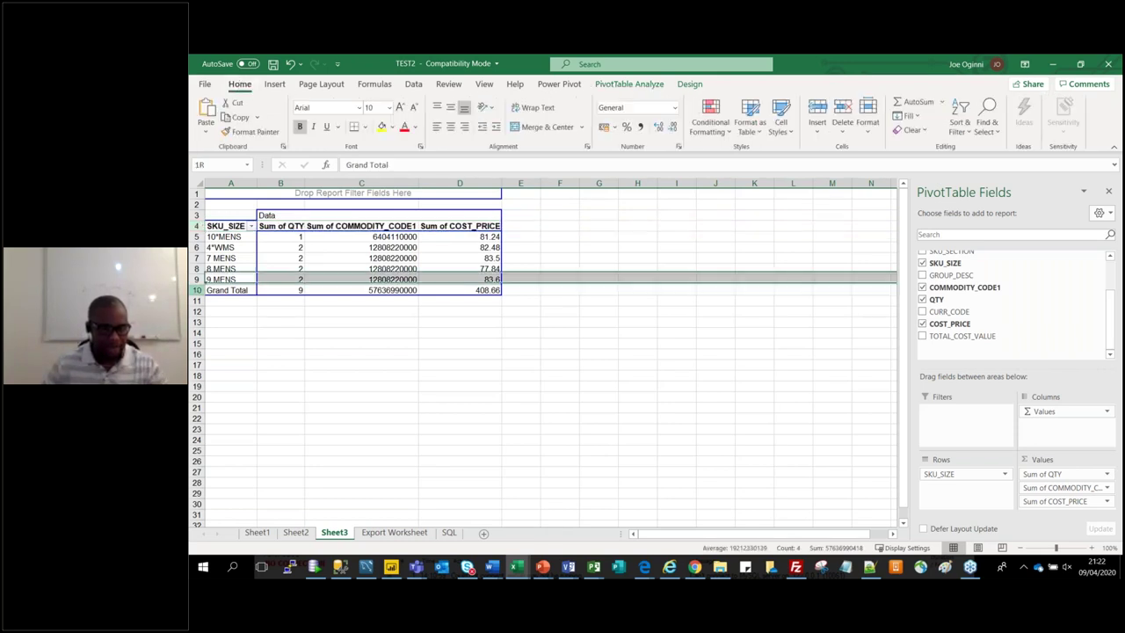
left_click(300, 127)
left_click(480, 374)
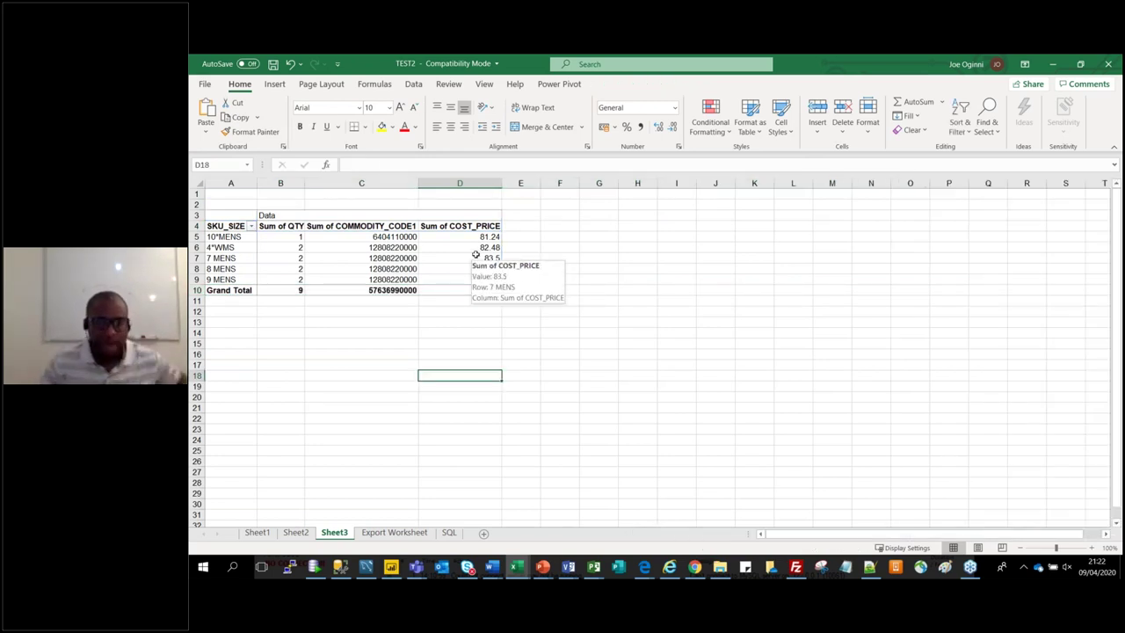
Examine the PivotTable's commodity code and cost price sums for each SKU size
left_click_drag(389, 249, 390, 261)
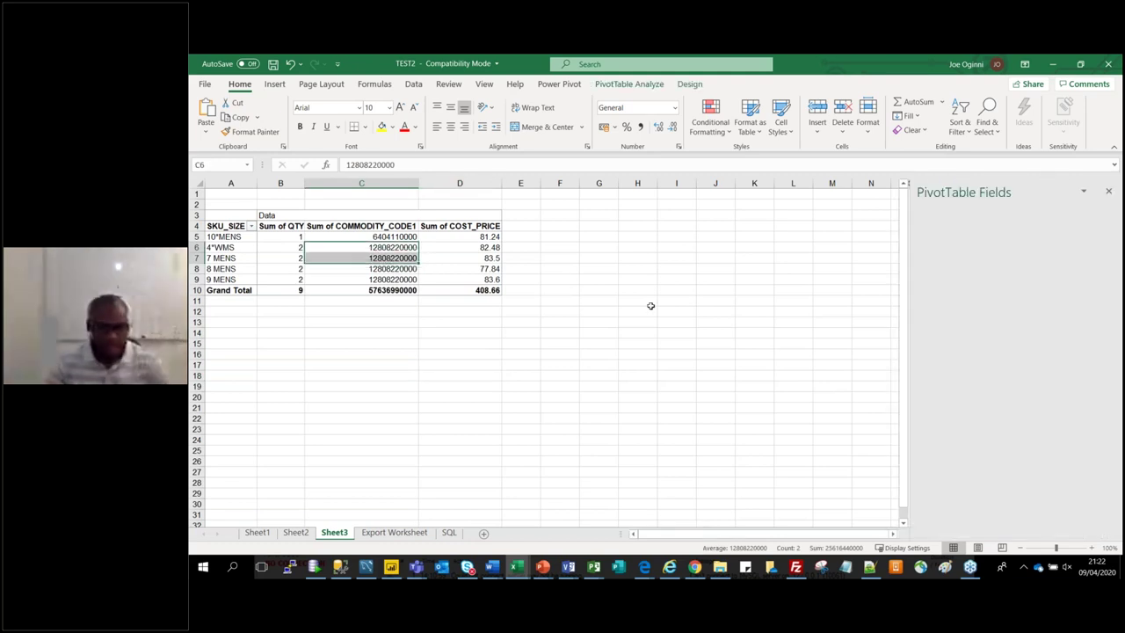
left_click(464, 269)
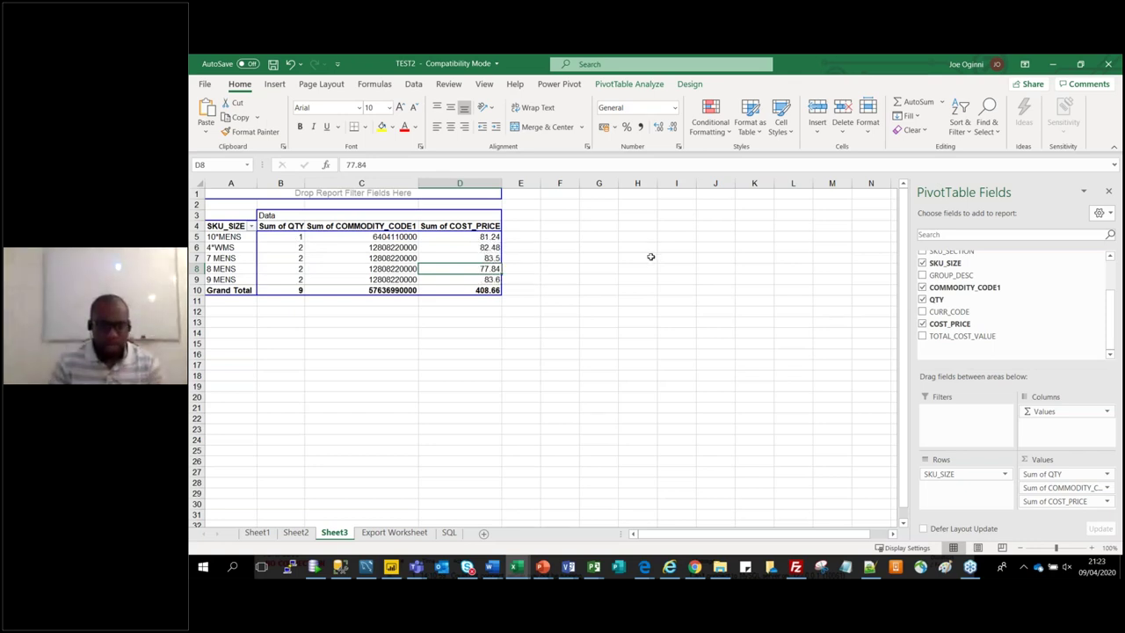
left_click(483, 237)
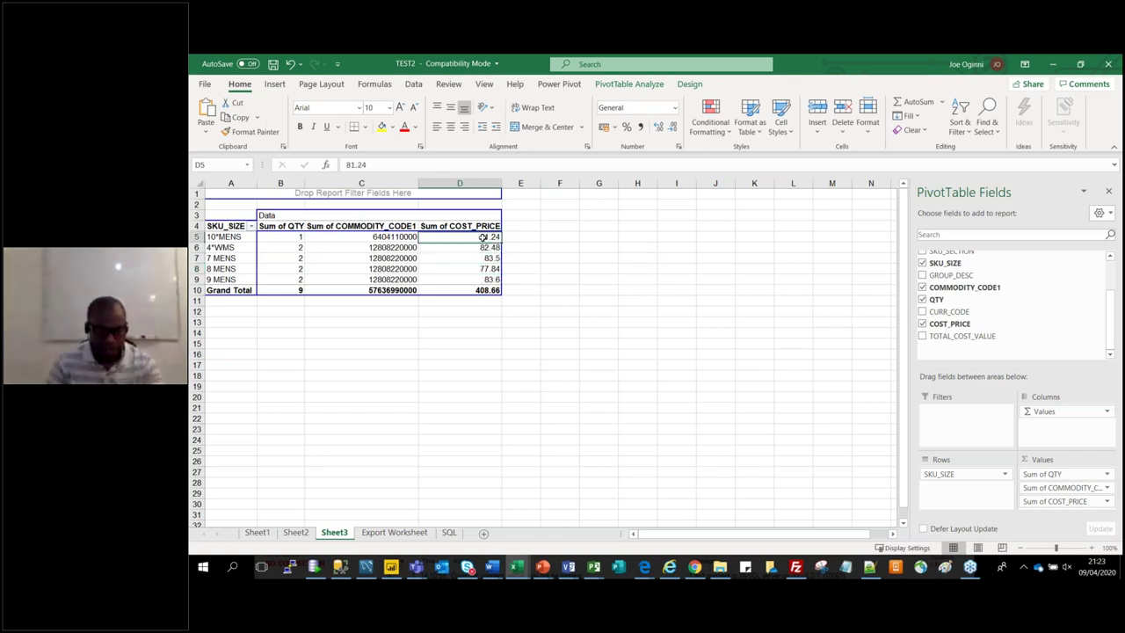
key("Down")
key("Down")
key("Down")
key("Down")
key("Down")
key("Down")
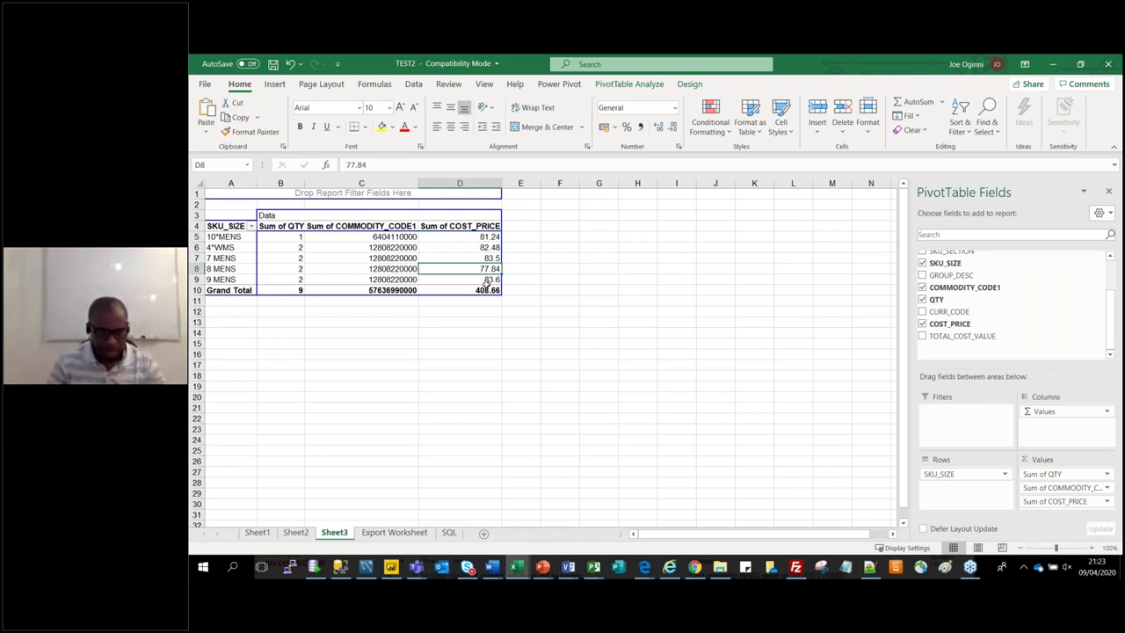
left_click(489, 279)
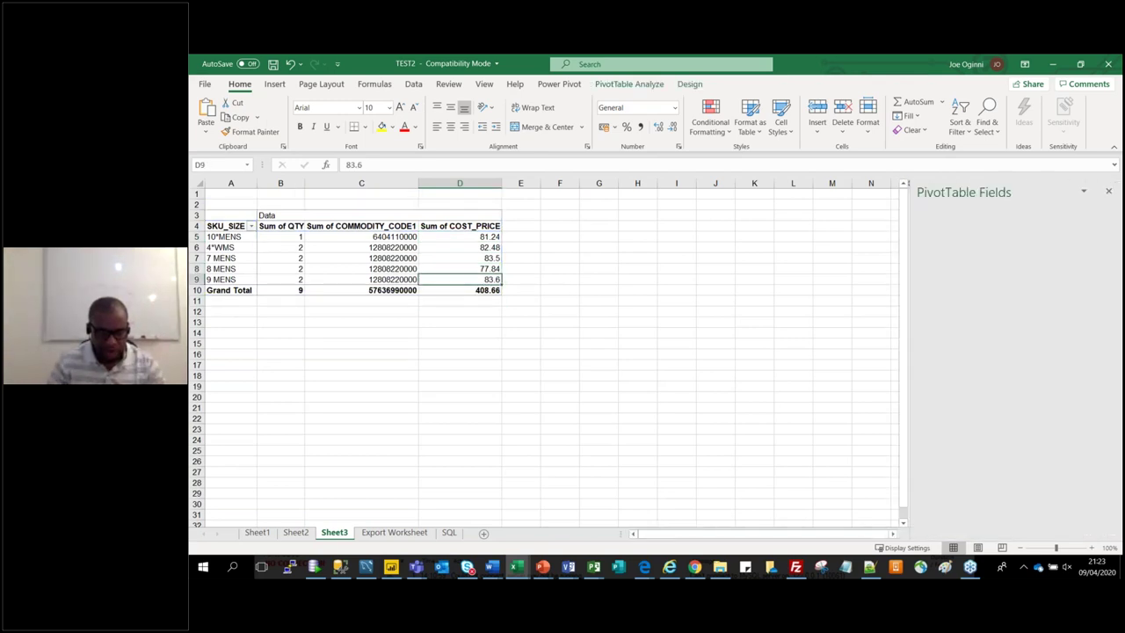
left_click(459, 236)
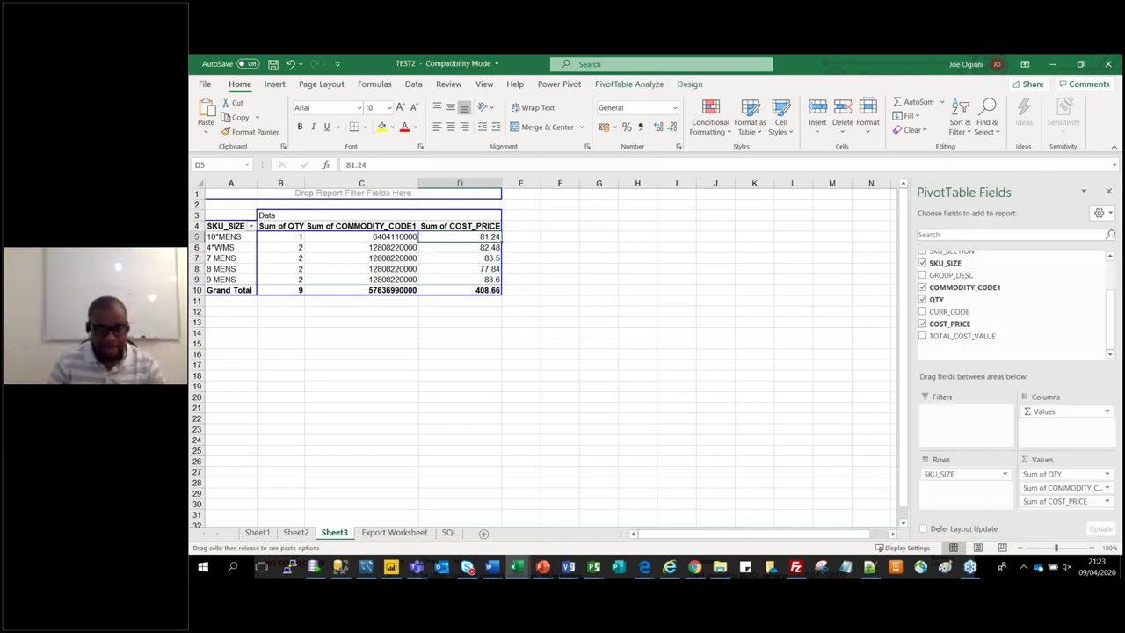
right_click(488, 240)
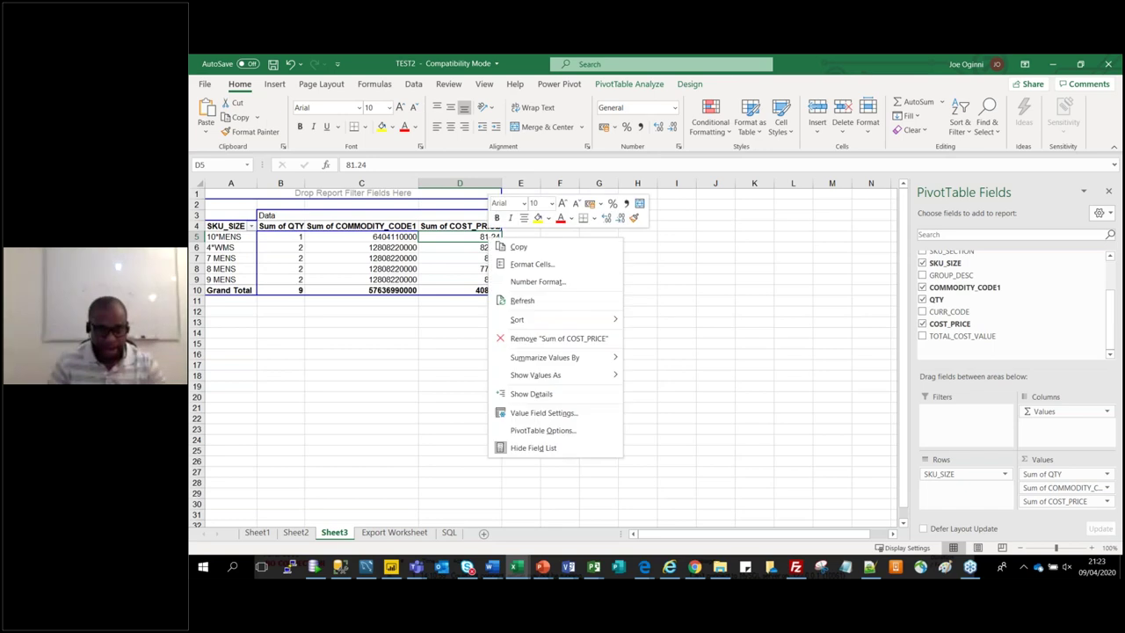
left_click(538, 414)
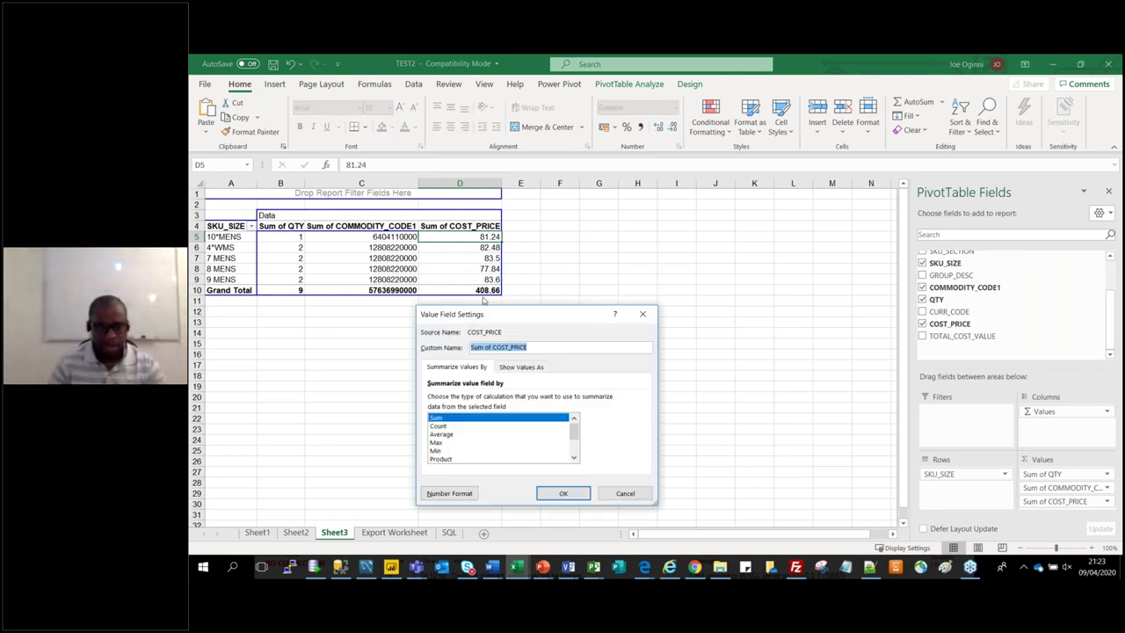
left_click(627, 493)
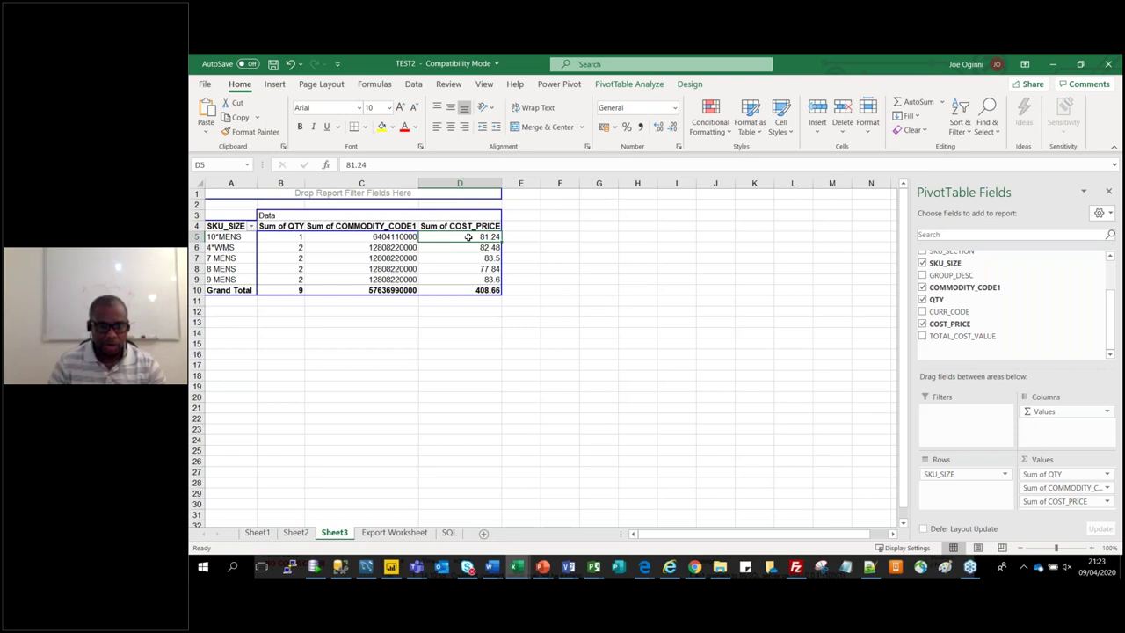
Format the PivotTable's Sum of COST_PRICE values as Currency with the £ symbol and two decimal places
right_click(471, 238)
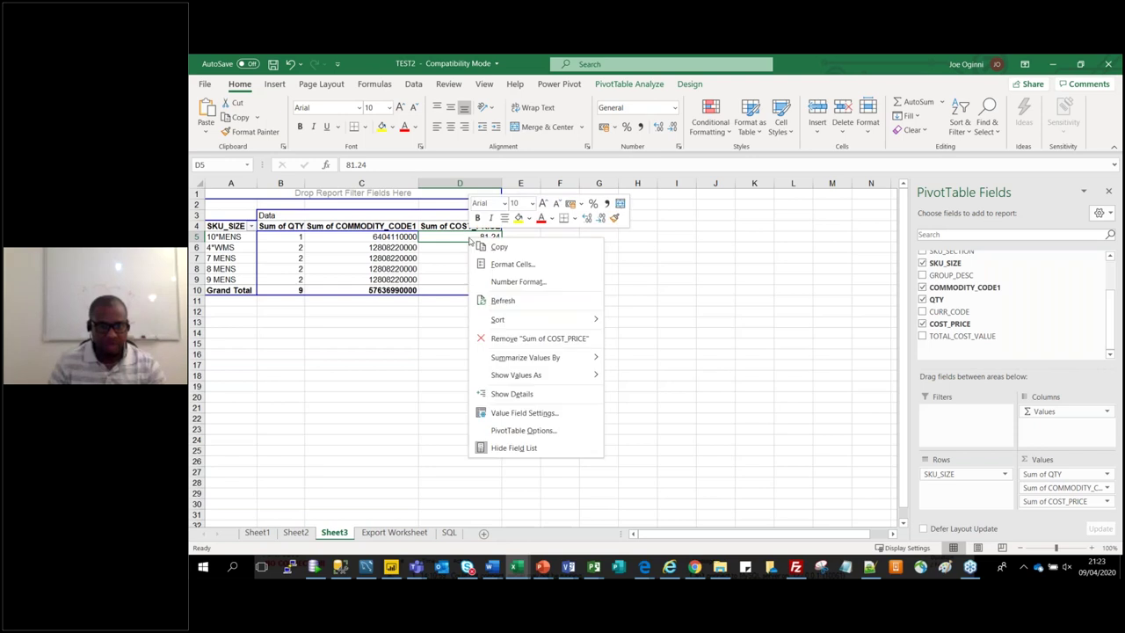
left_click(519, 413)
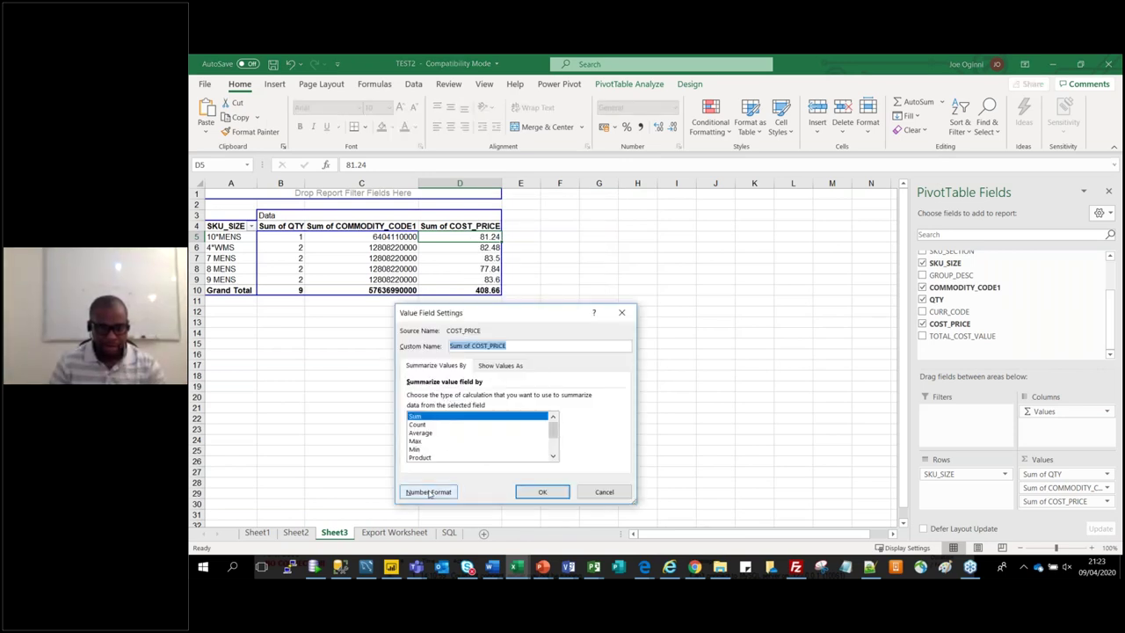
left_click(429, 493)
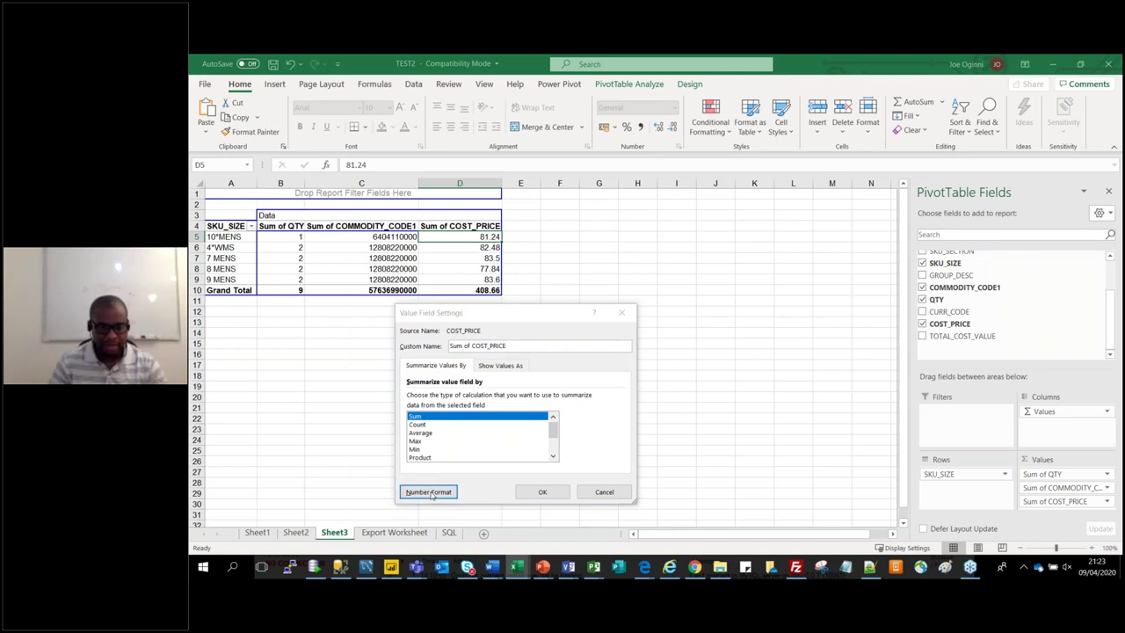
left_click(390, 321)
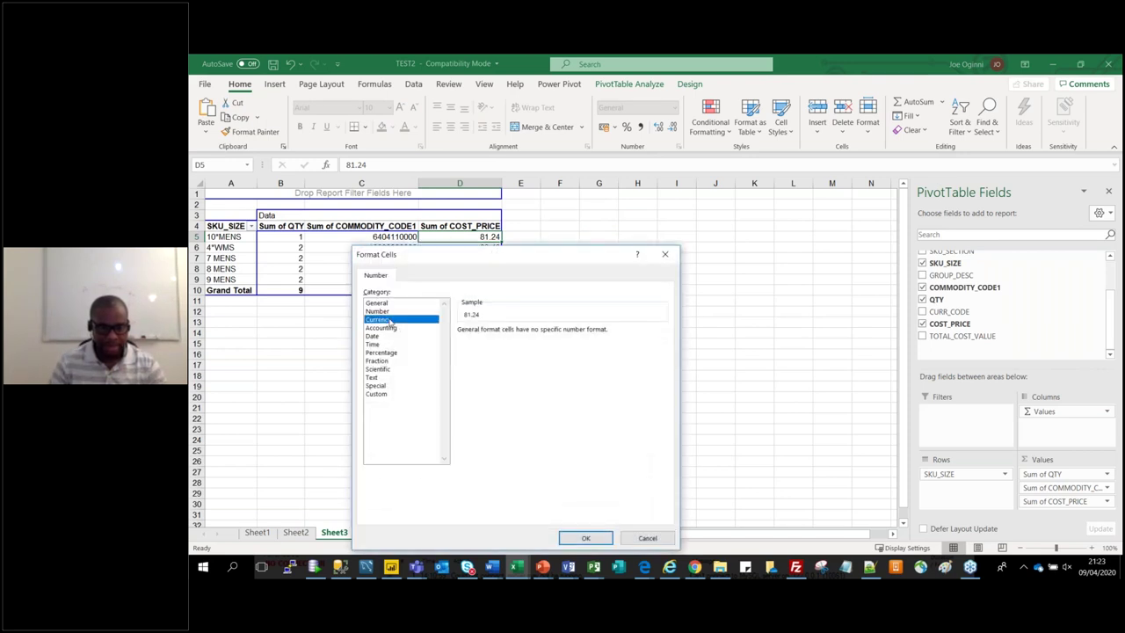
left_click(527, 346)
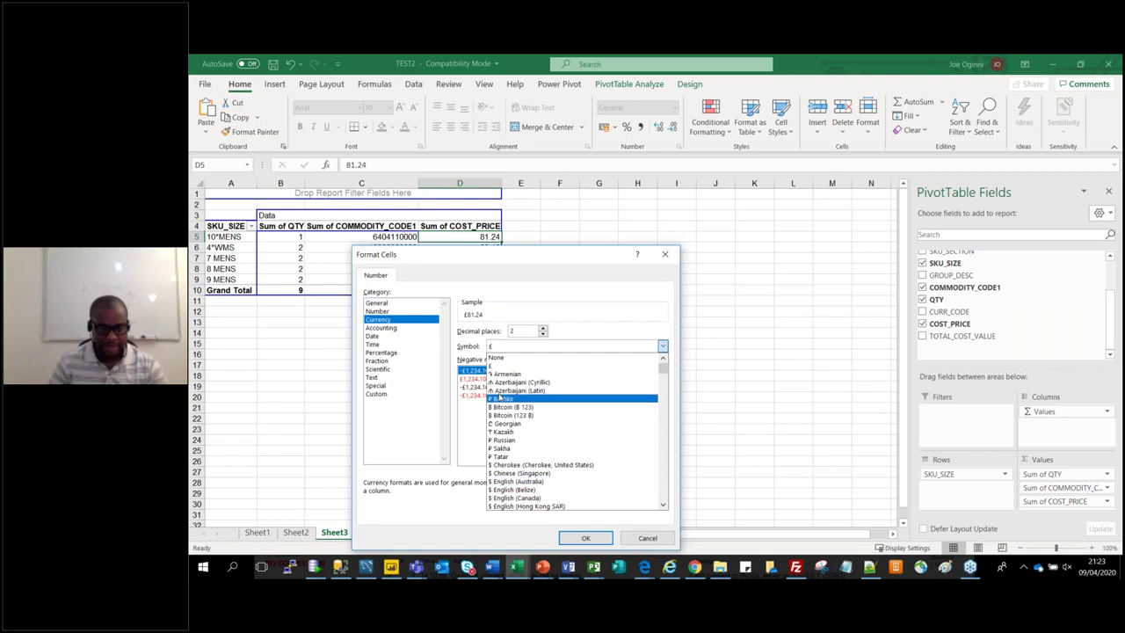
left_click(543, 328)
left_click(543, 328)
left_click(543, 334)
left_click(585, 536)
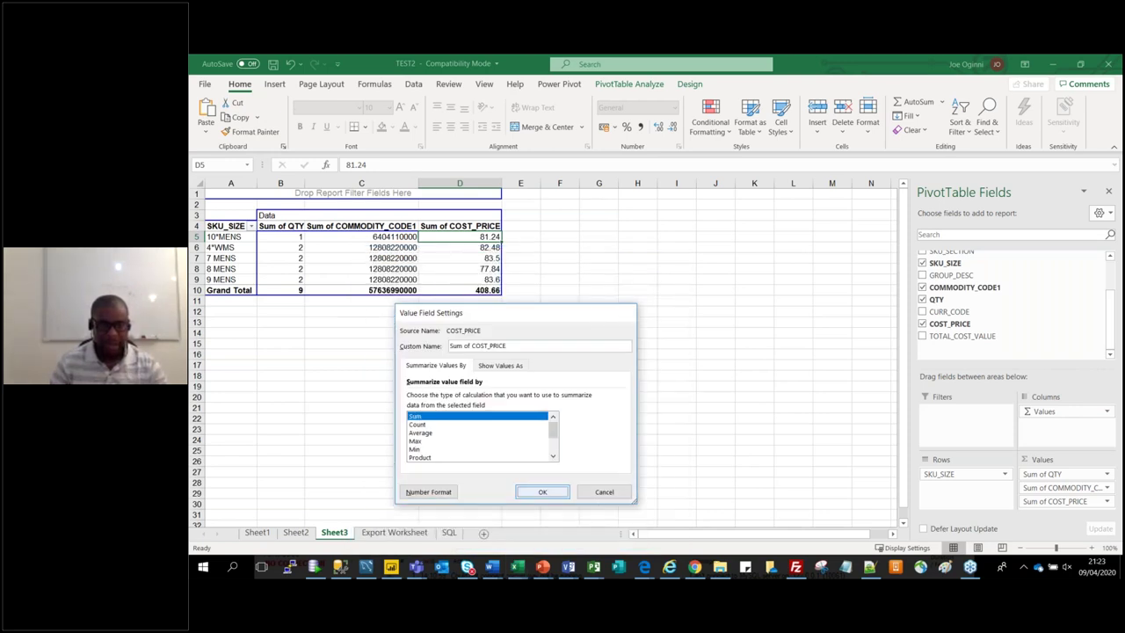
key("Return")
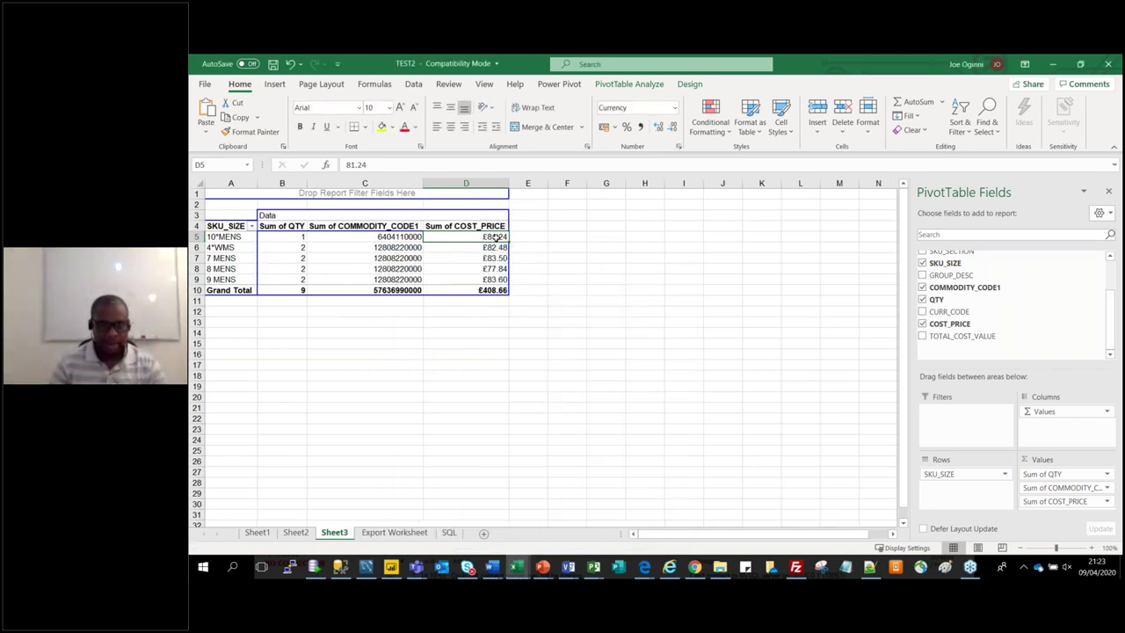
left_click(576, 307)
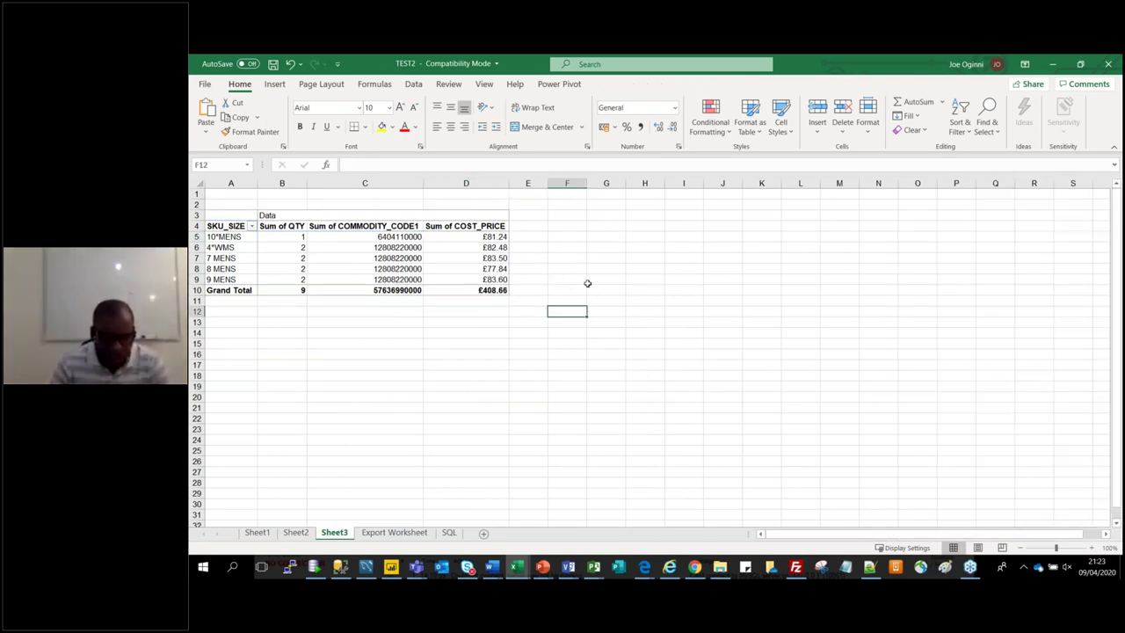
left_click(589, 282)
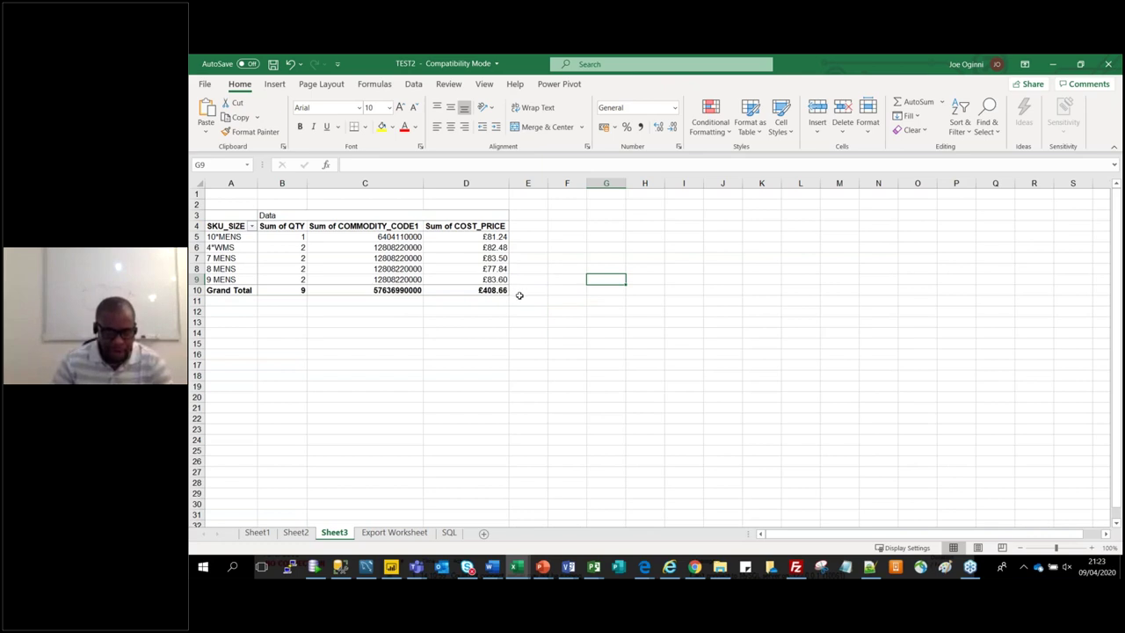
Sort the PivotTable's SKU sizes by Sum of COST_PRICE from largest to smallest
left_click(498, 237)
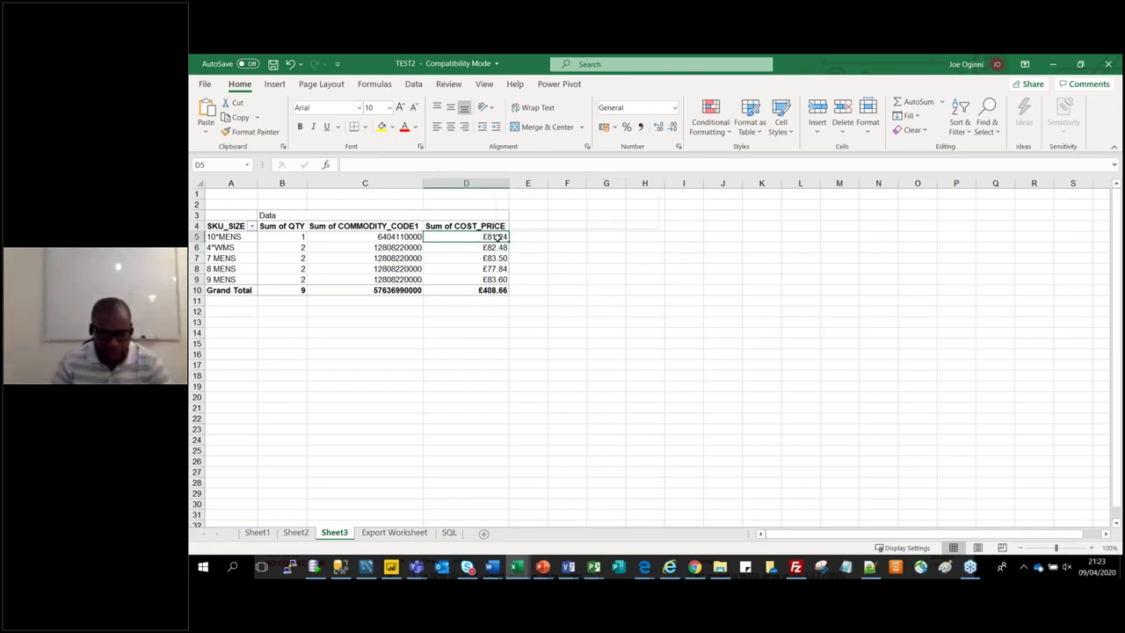
right_click(498, 237)
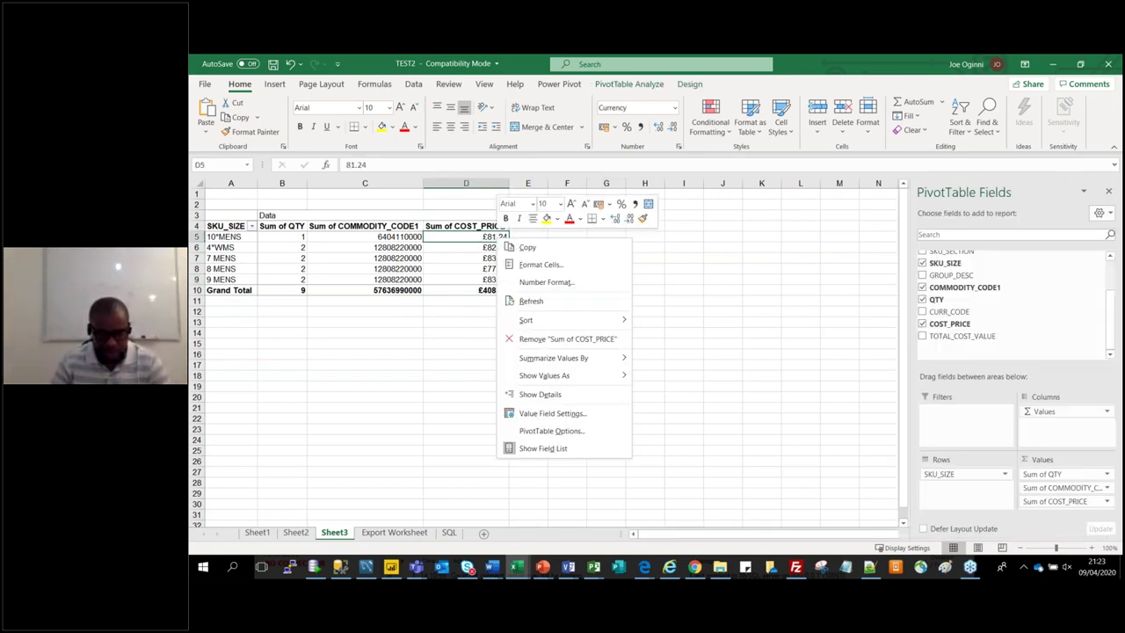
mouse_move(524, 321)
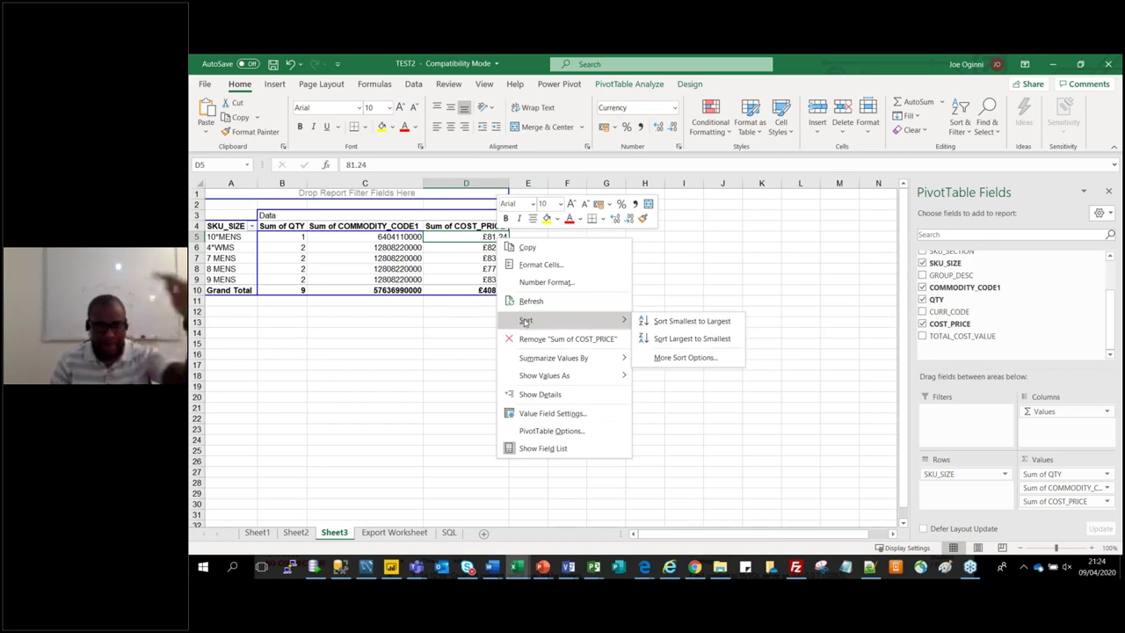
left_click(693, 339)
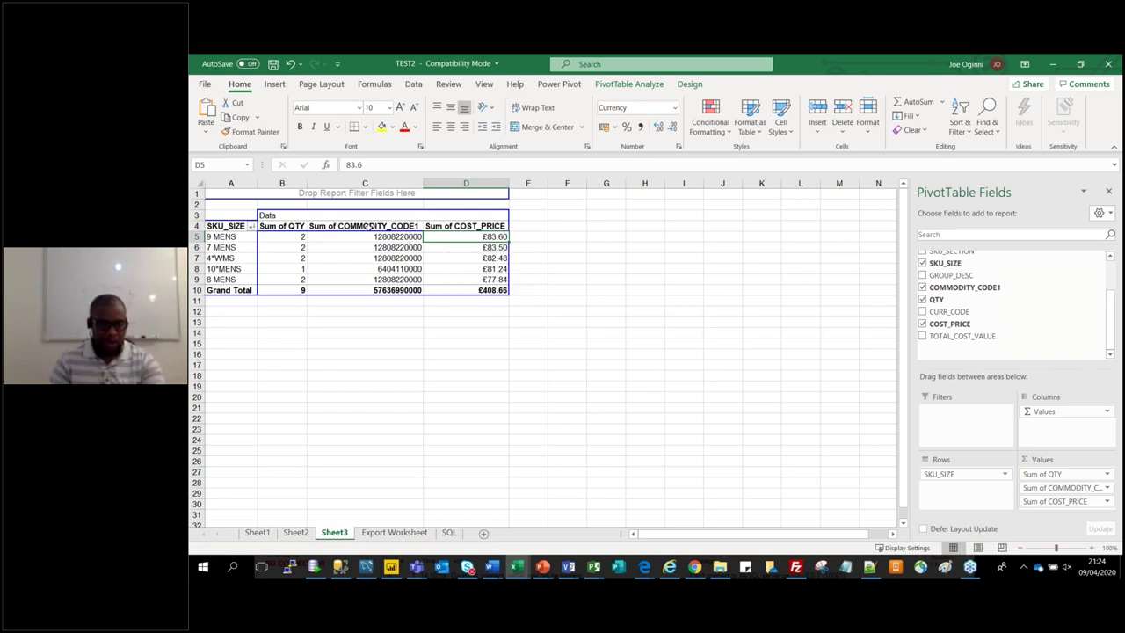
Format the PivotTable's Sum of QTY values as Number with 0 decimal places
left_click(400, 238)
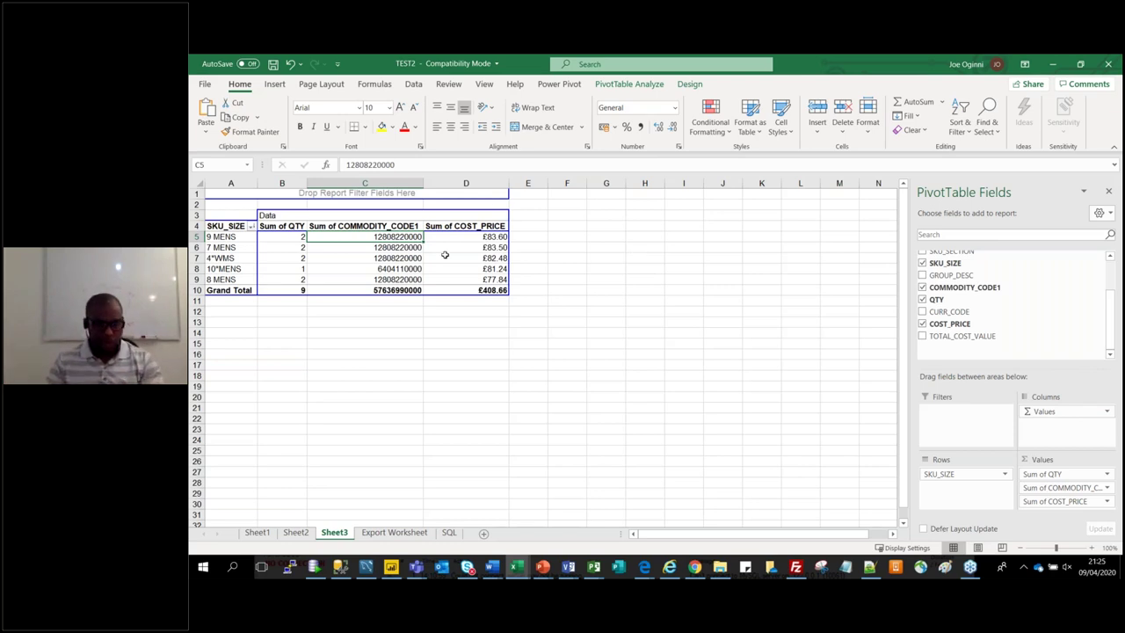
left_click(290, 239)
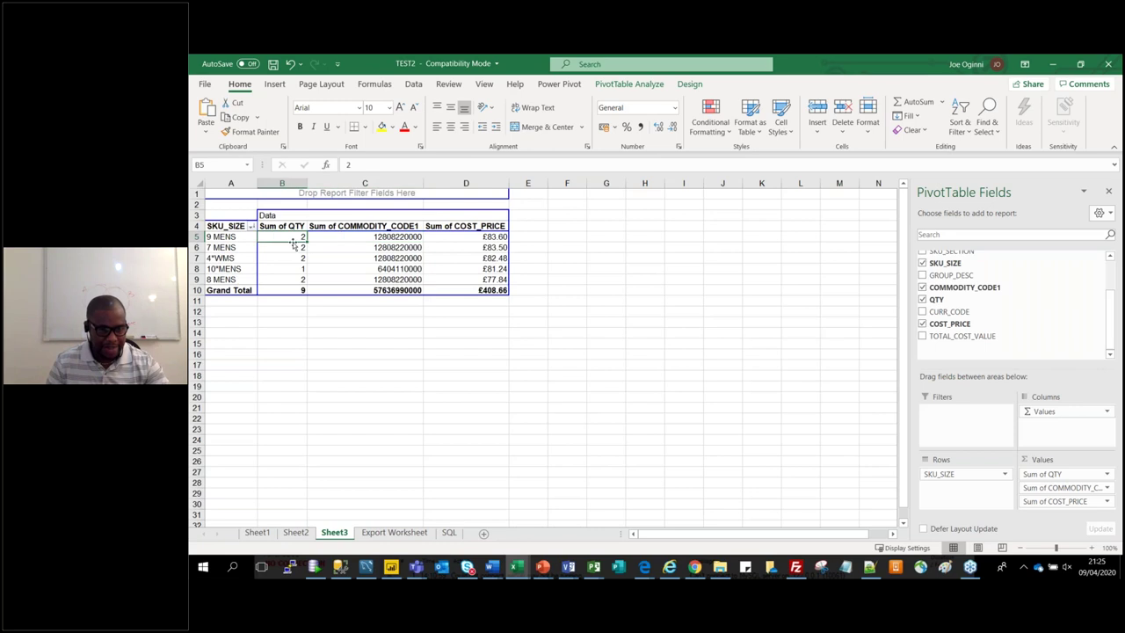
right_click(291, 235)
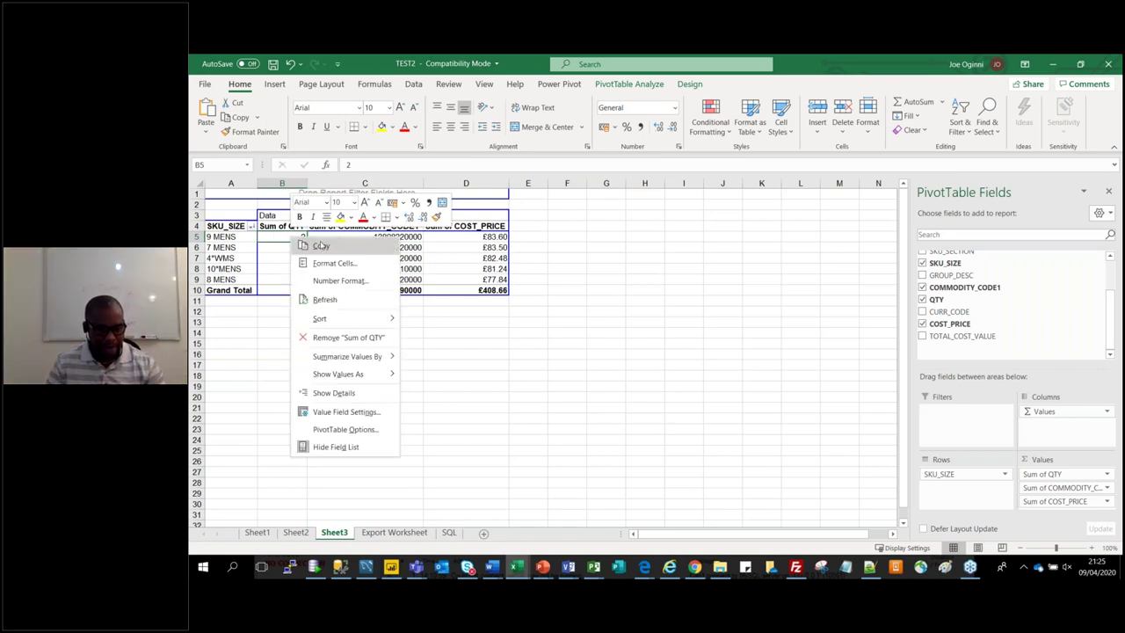
left_click(323, 300)
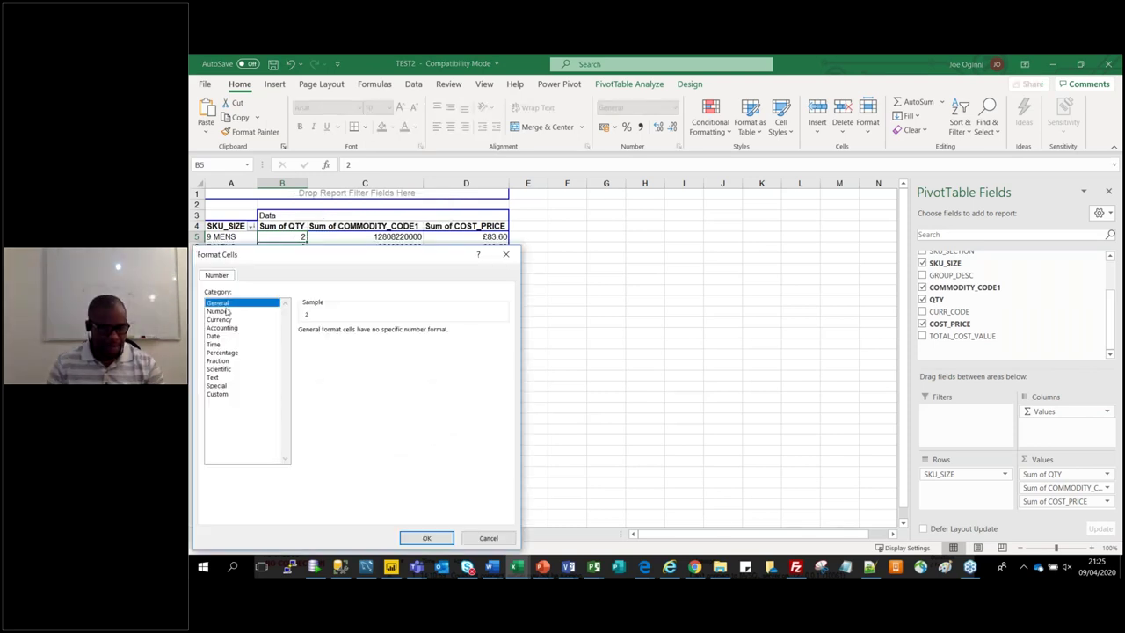
left_click(227, 311)
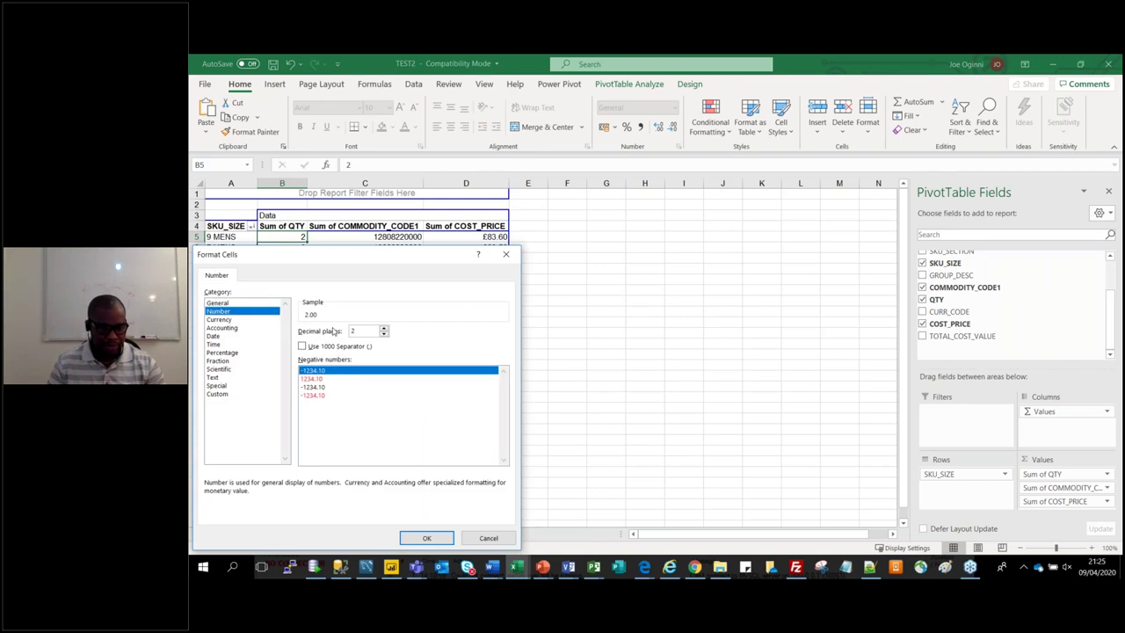
left_click(385, 335)
left_click(385, 335)
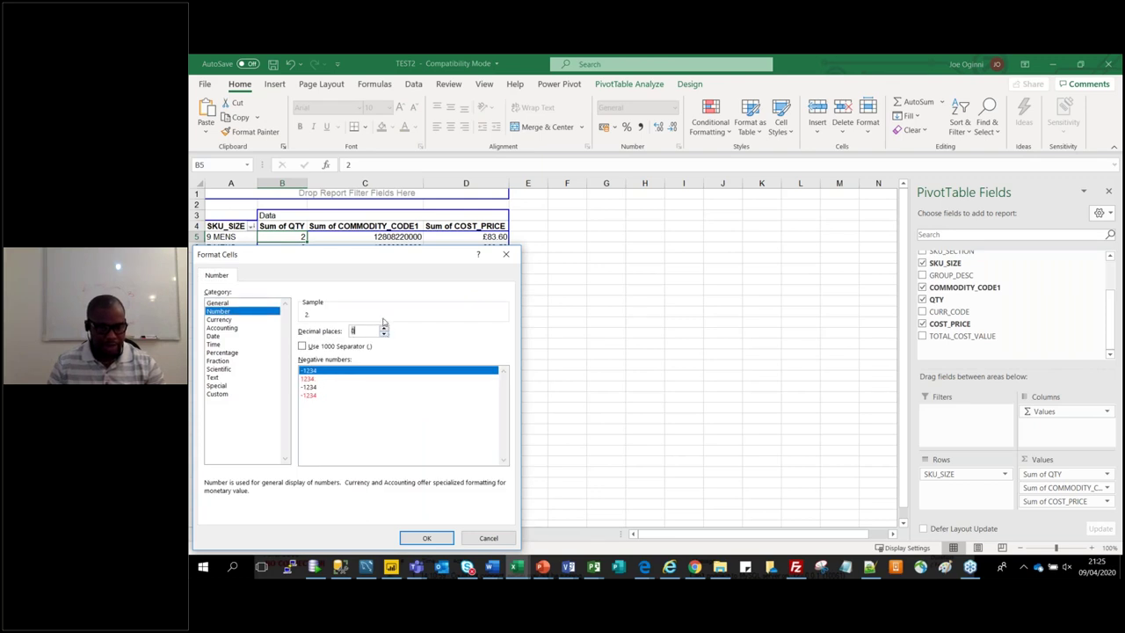
left_click(428, 538)
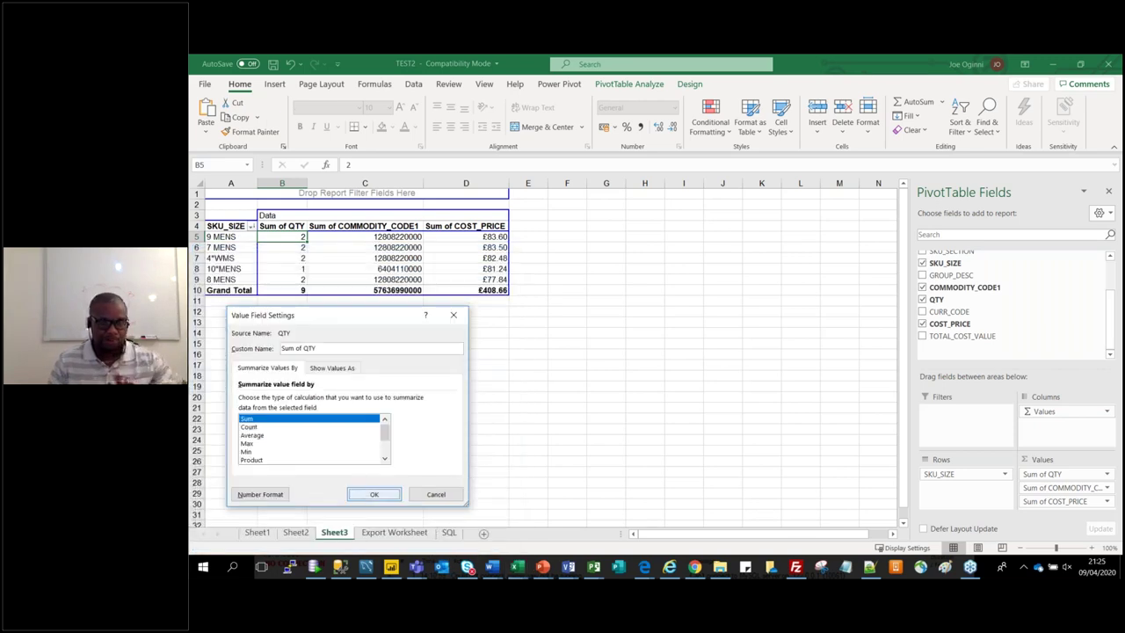
left_click(373, 494)
left_click(466, 396)
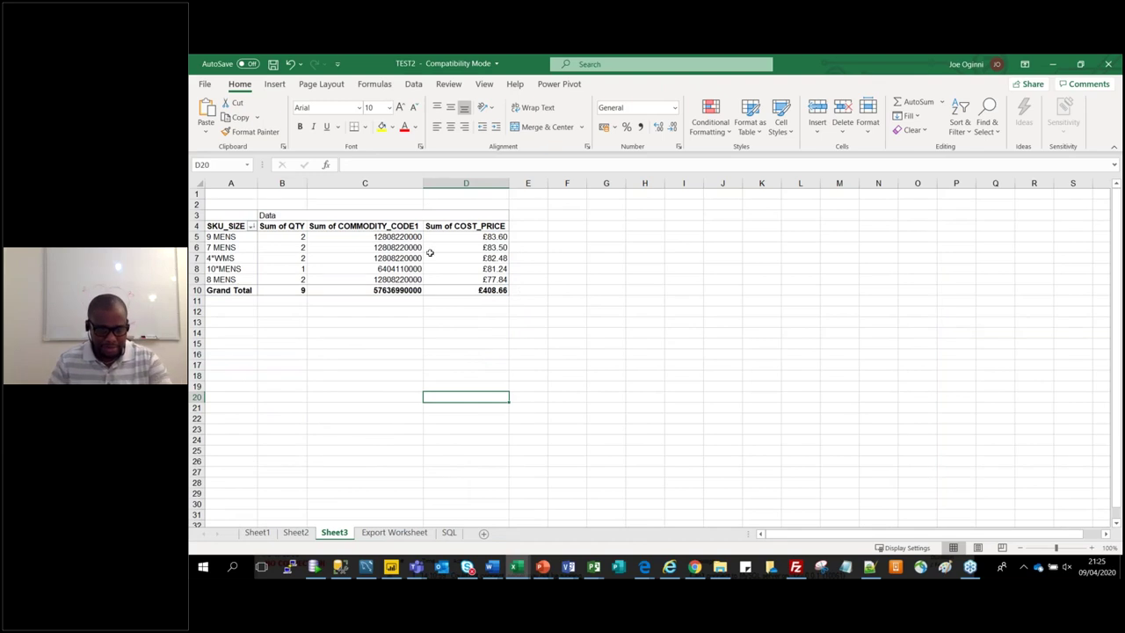
Insert a Clustered Bar PivotChart from the PivotTable and place it beside the table, starting at column E
left_click(378, 227)
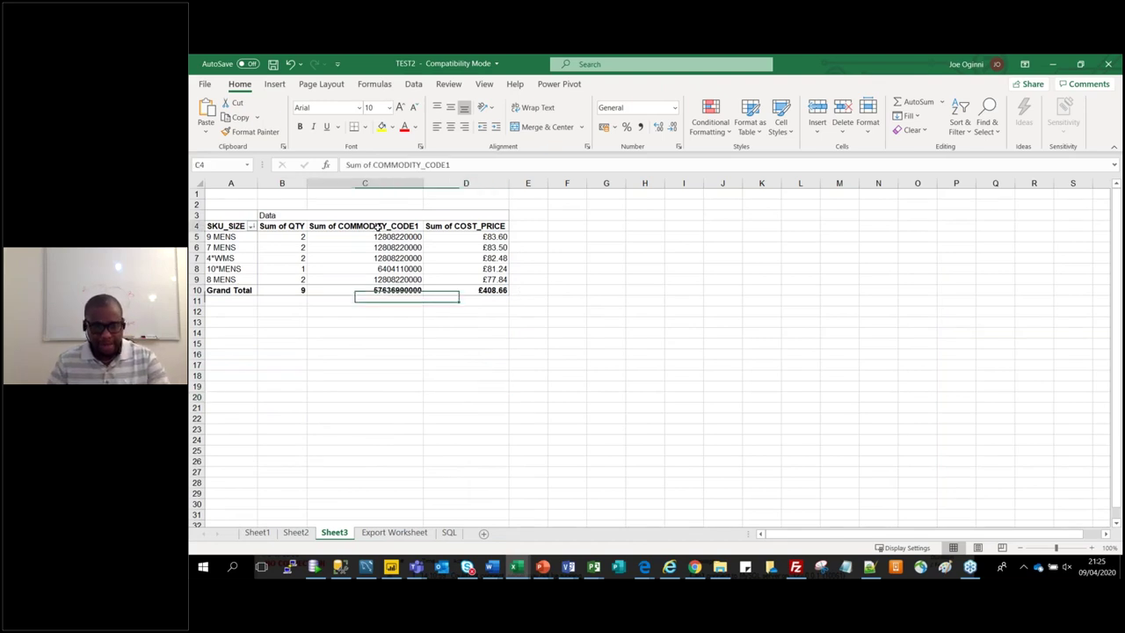
key("Down")
key("Down")
key("Down")
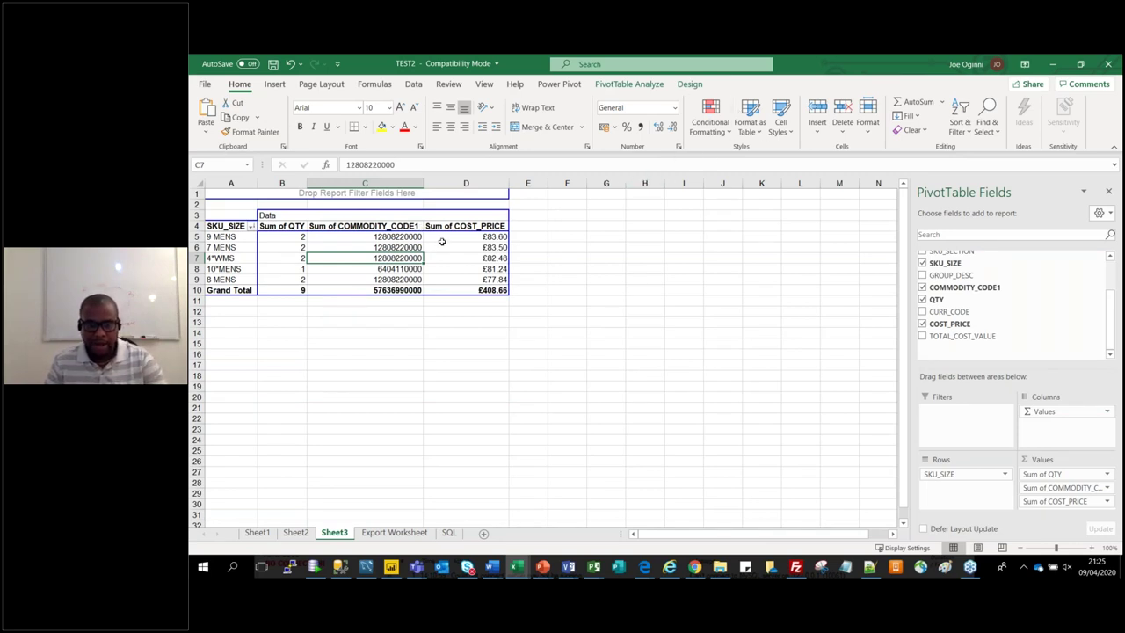
left_click(630, 84)
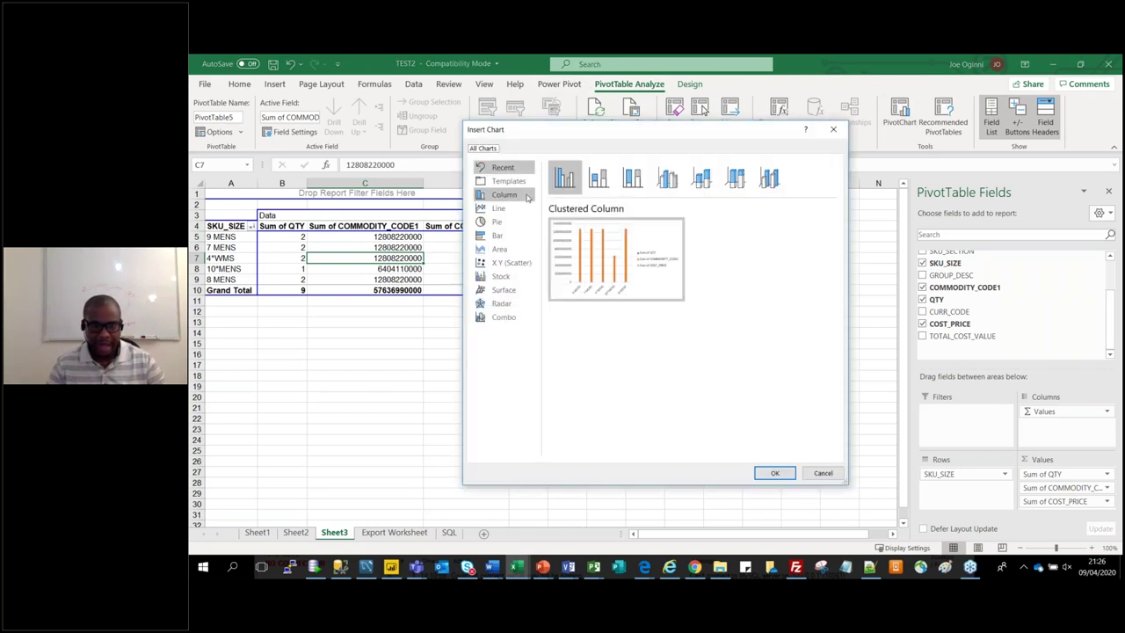
left_click(501, 236)
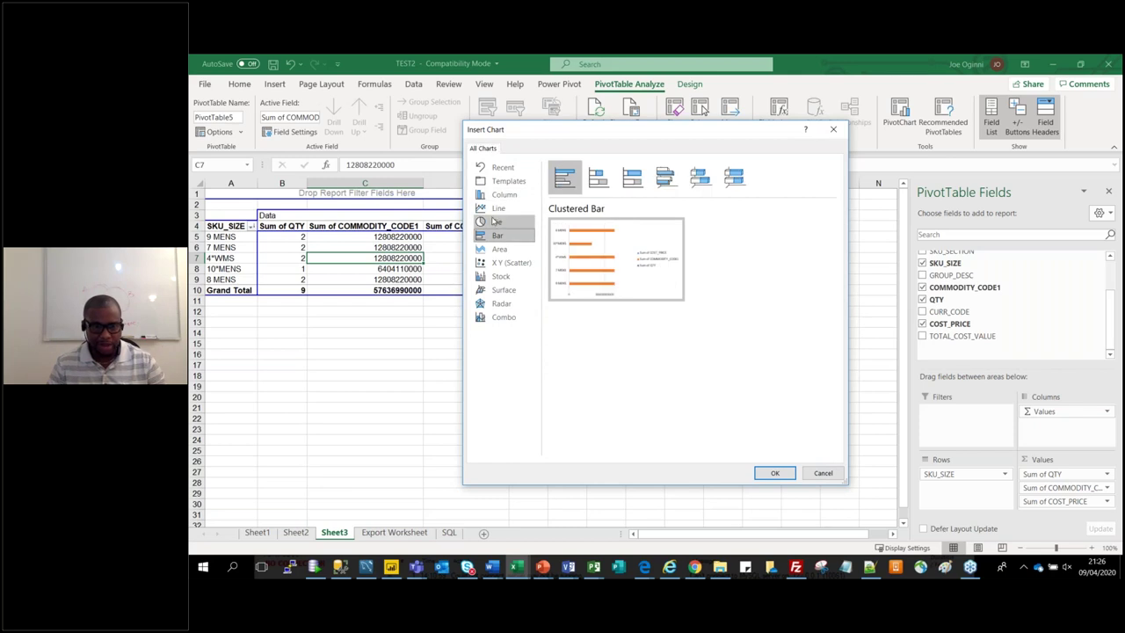
left_click(499, 222)
left_click(500, 236)
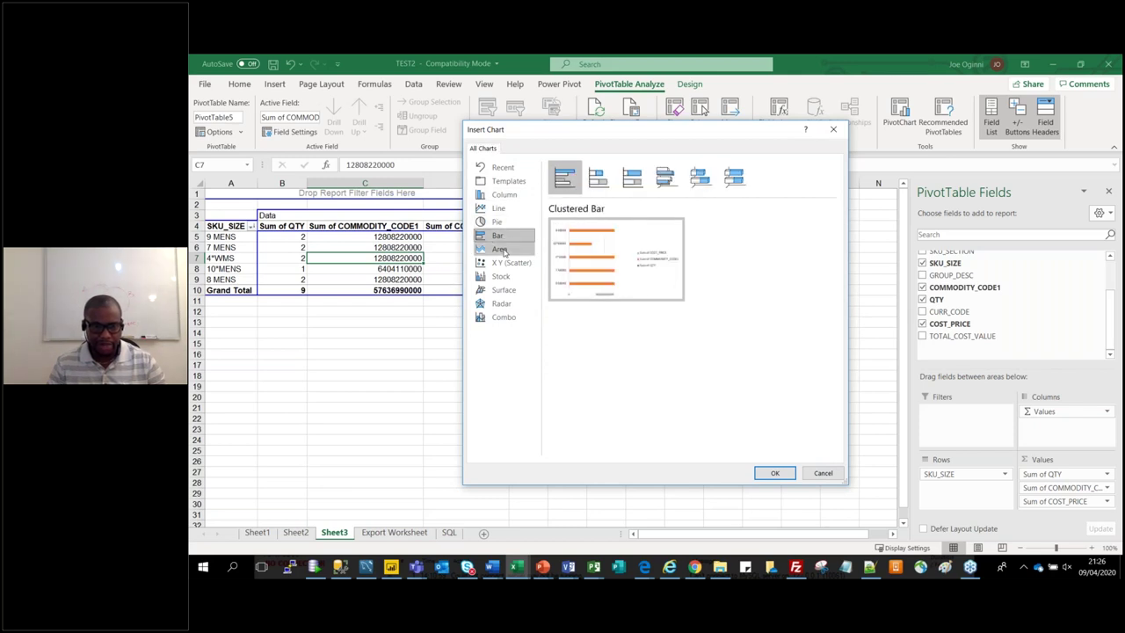
left_click(500, 249)
left_click(506, 181)
left_click(504, 194)
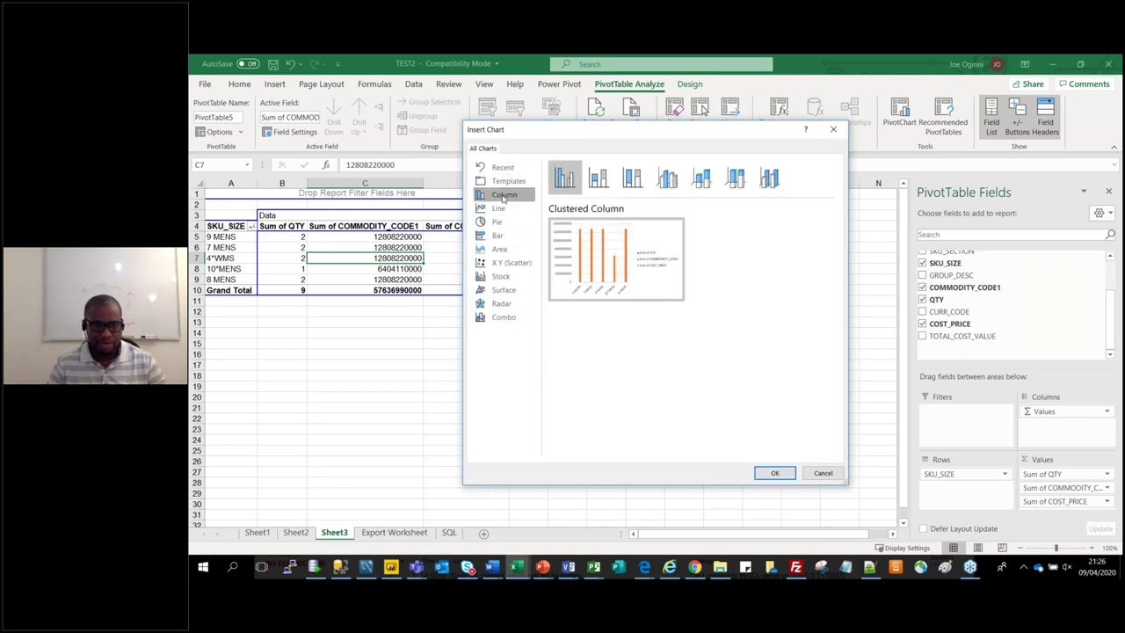
left_click(498, 222)
left_click(497, 235)
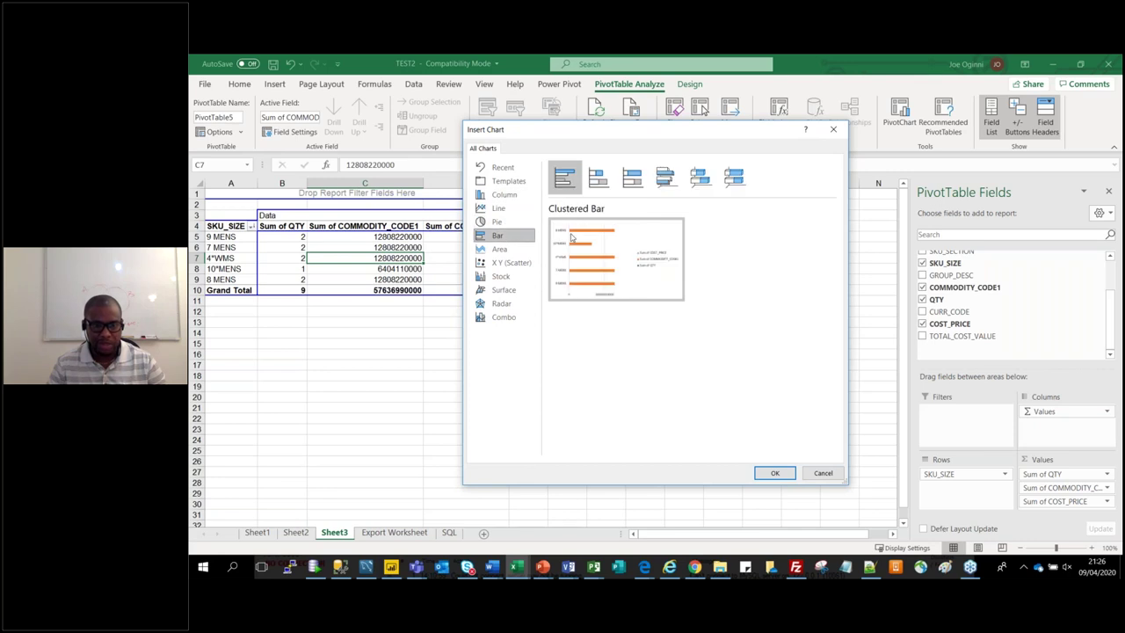
left_click(777, 474)
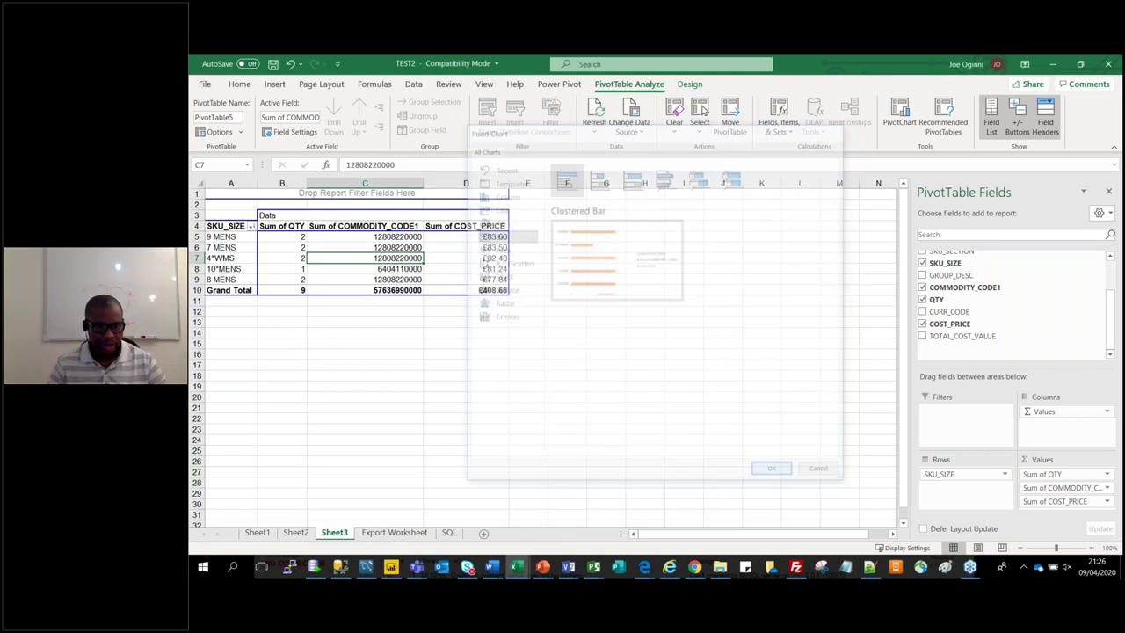
left_click_drag(599, 269, 587, 232)
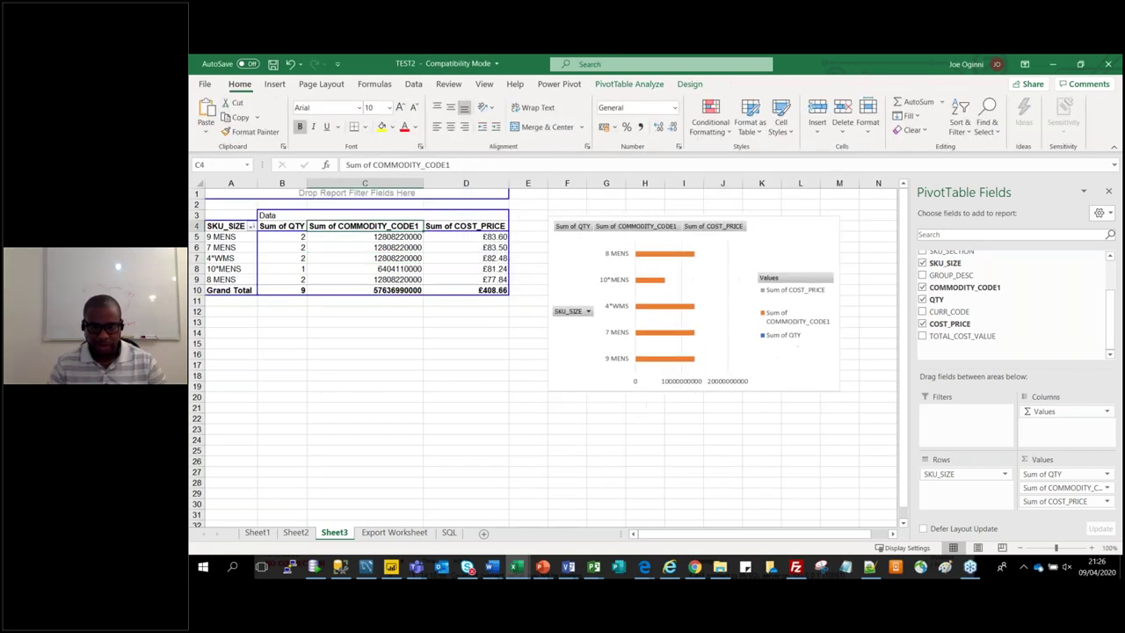
left_click_drag(766, 220, 748, 216)
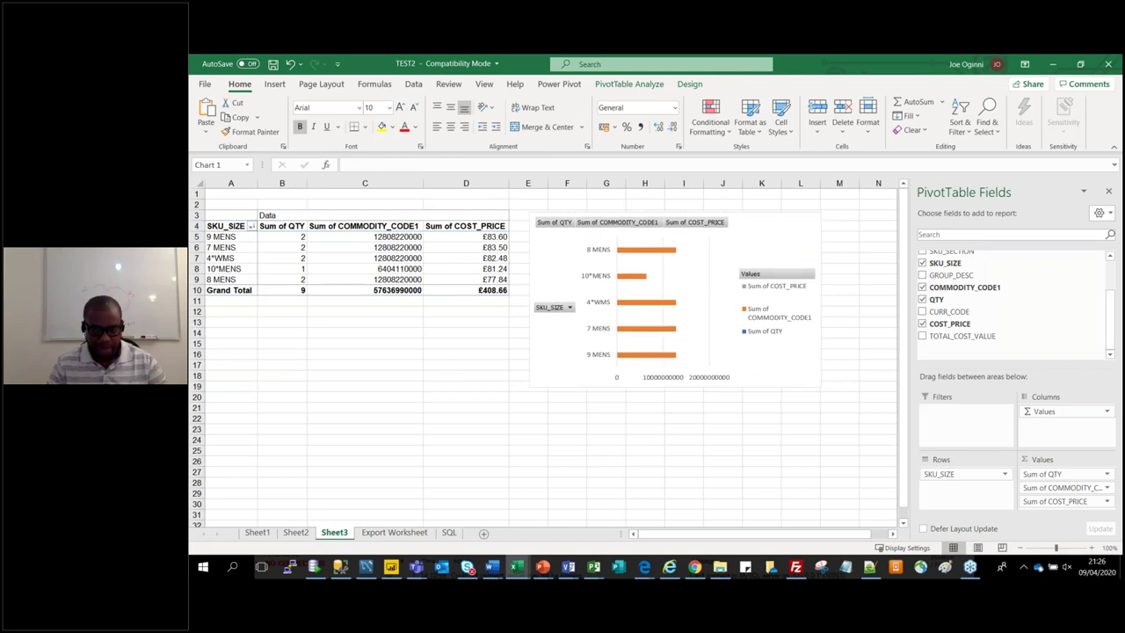
Hide all field buttons on the PivotChart and delete its legend
left_click(566, 308)
right_click(566, 308)
left_click(628, 446)
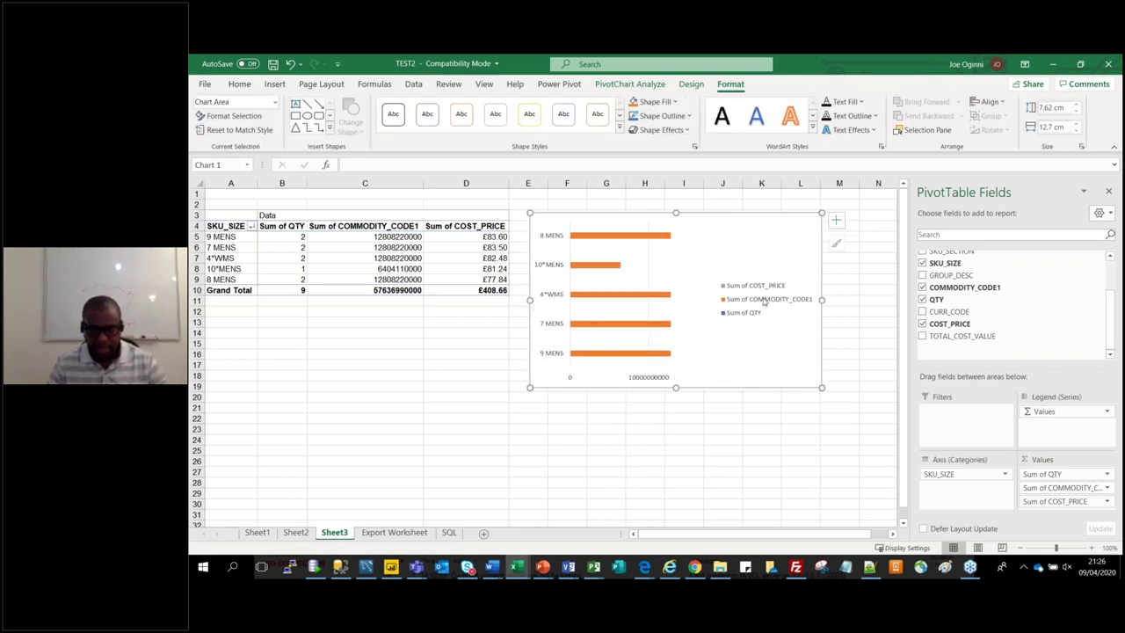
left_click(759, 290)
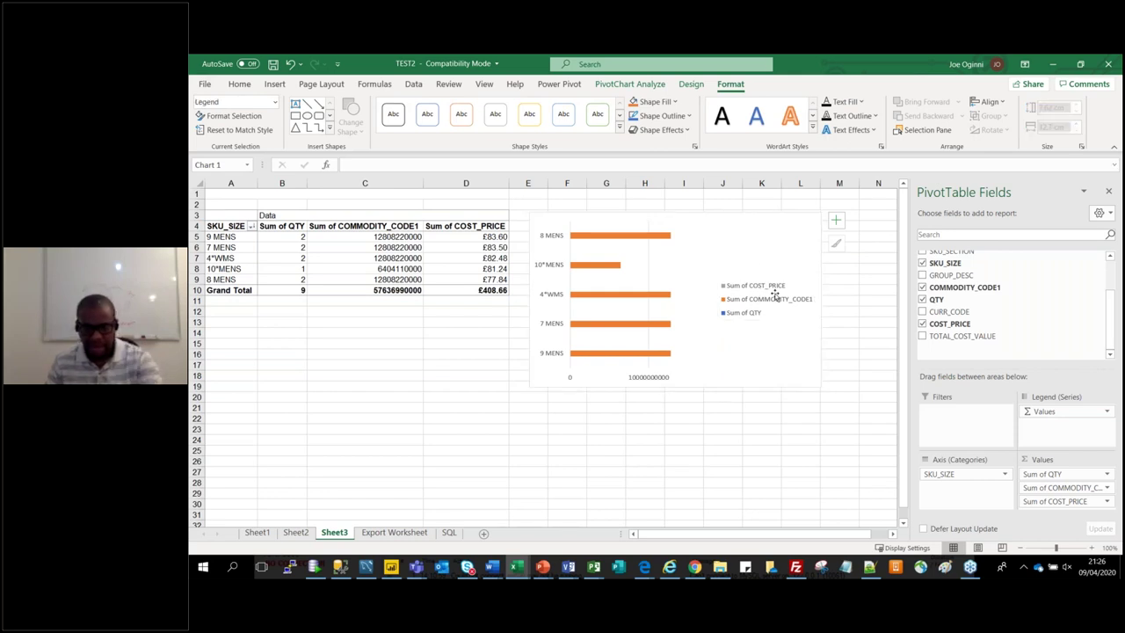
key("Delete")
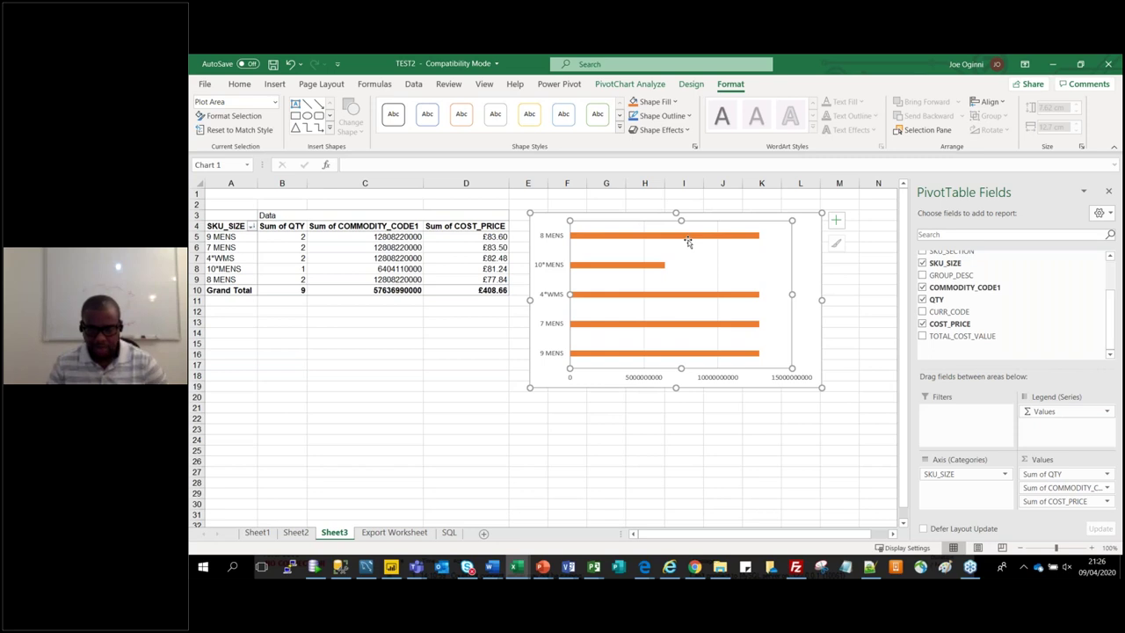
Add data labels to the orange bar series and remove Sum of COMMODITY_CODE1 from the PivotChart's values
left_click(753, 235)
left_click(837, 222)
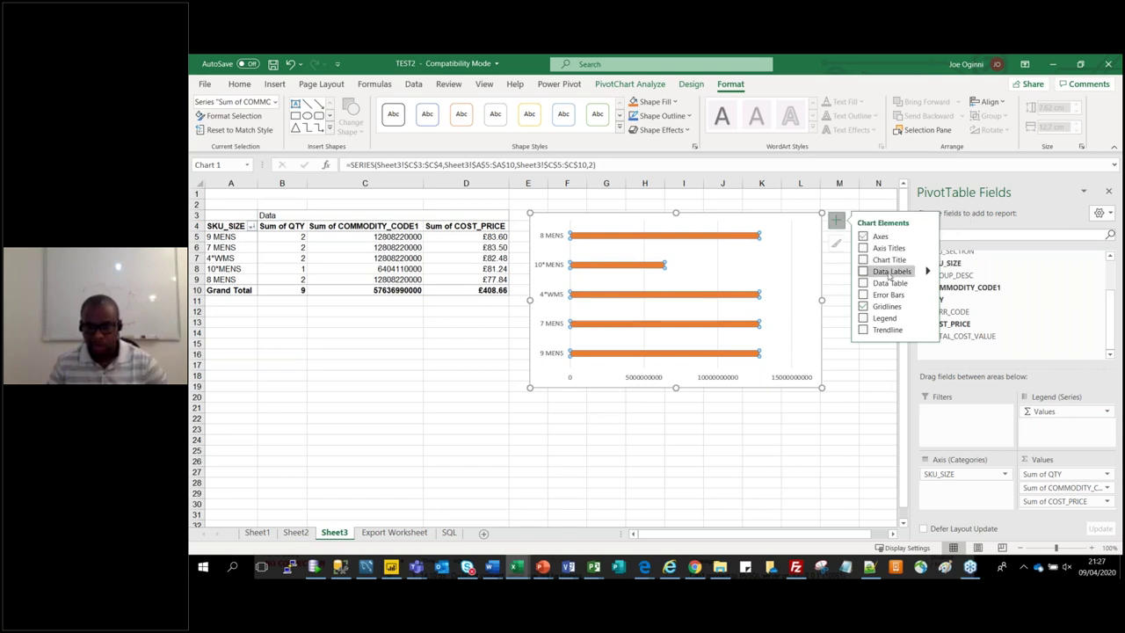
left_click(864, 271)
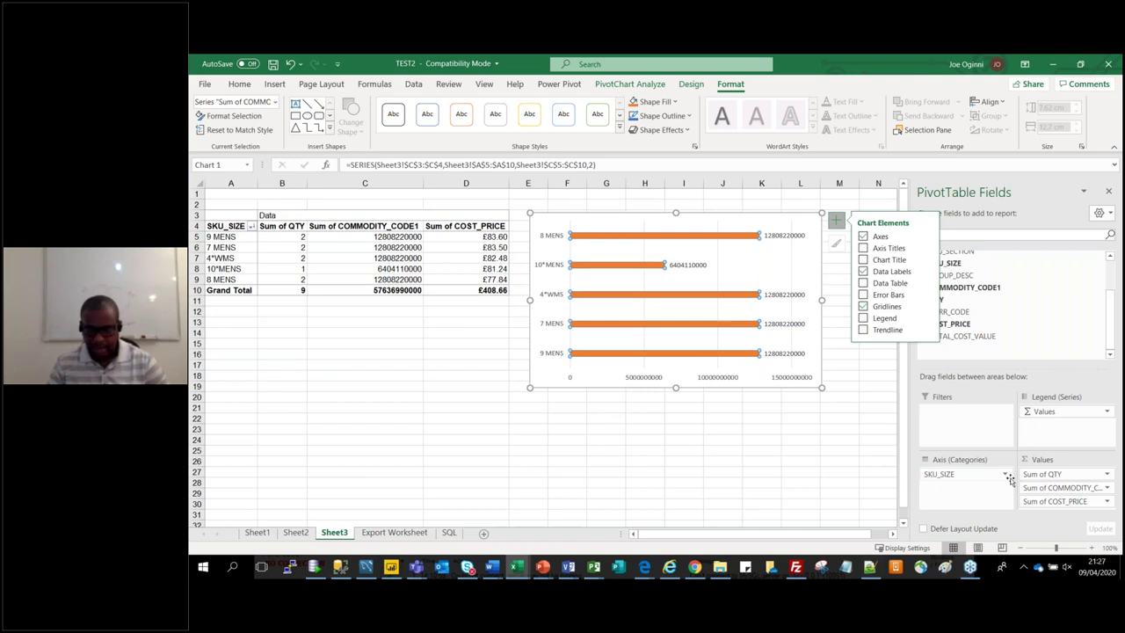
left_click_drag(1058, 490, 965, 513)
Add data labels to the Sum of COST_PRICE bars and widen the chart slightly to 13.15 cm
left_click(853, 275)
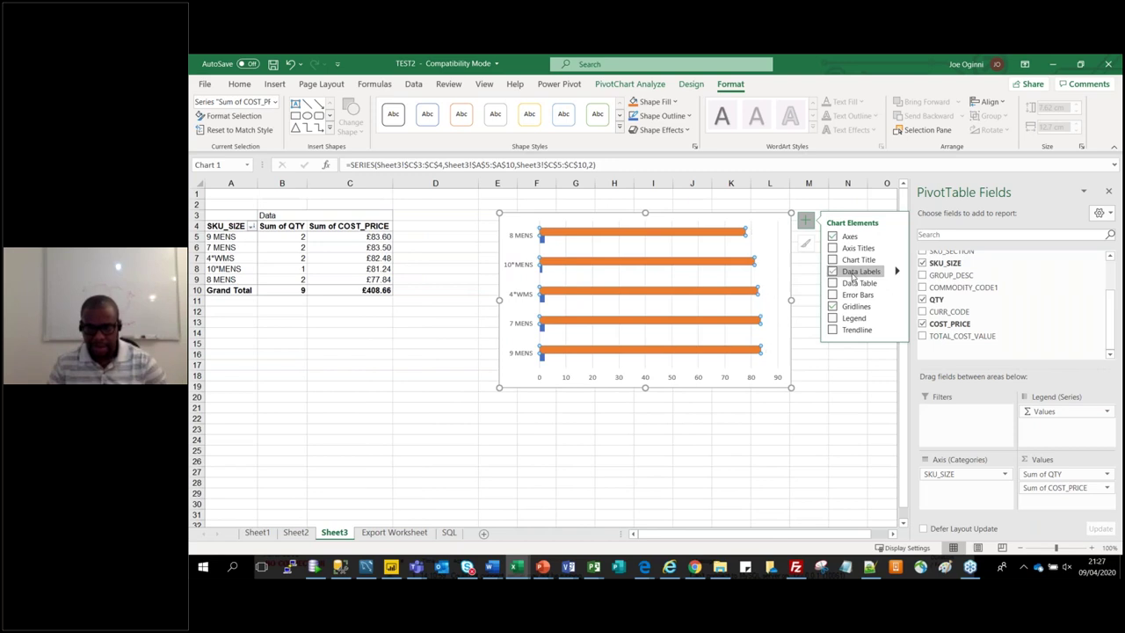
left_click_drag(800, 300, 802, 299)
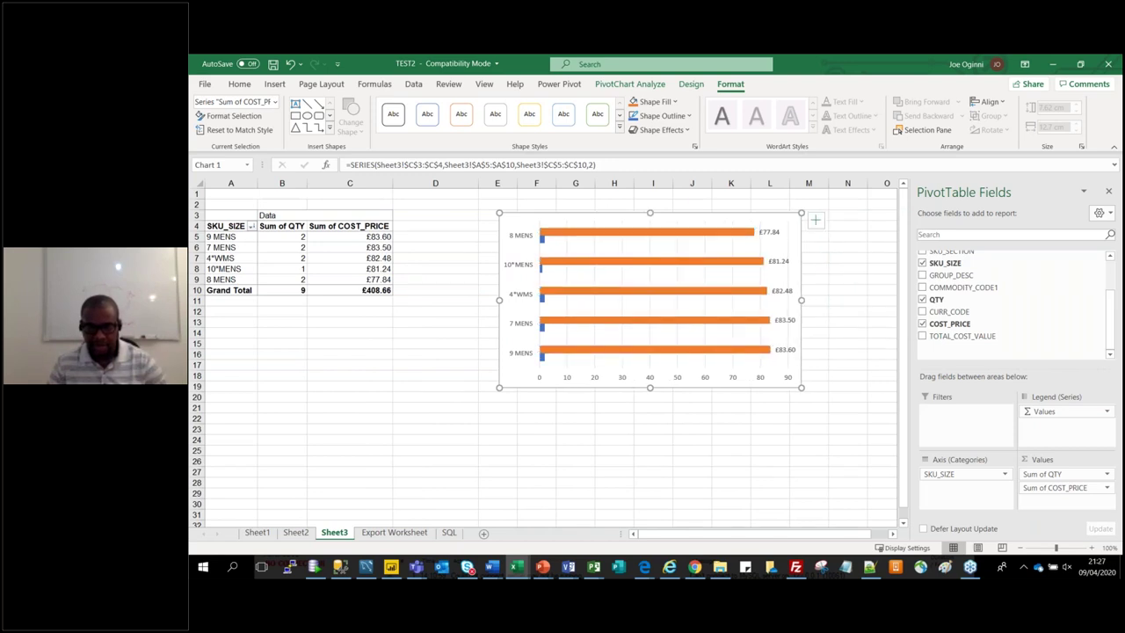
left_click(883, 387)
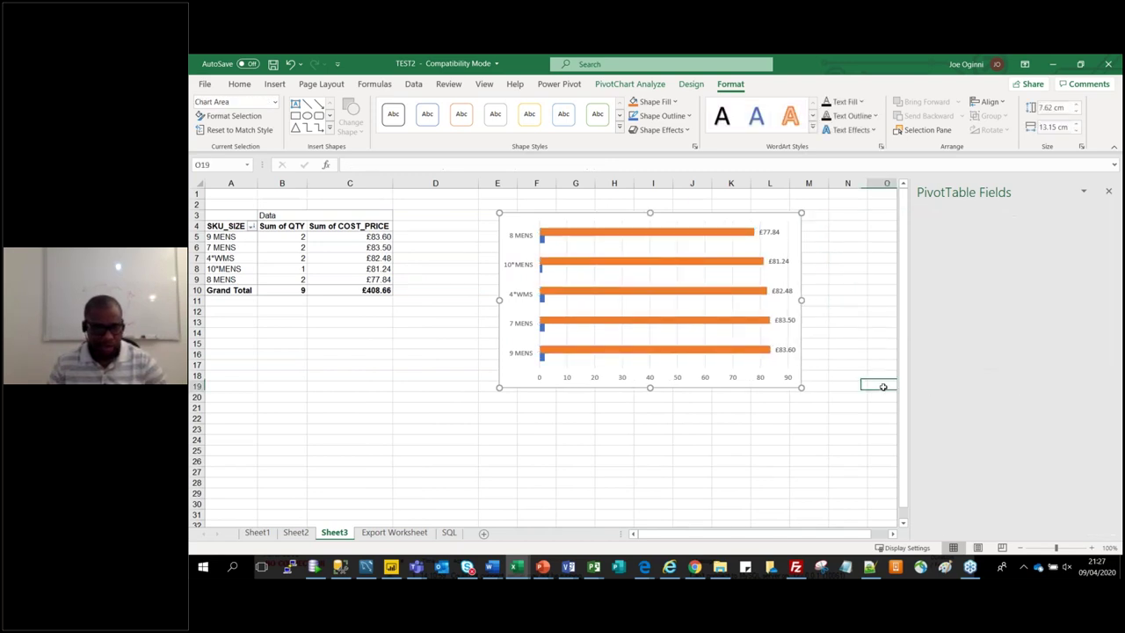
Remove Sum of QTY from the PivotTable's values, leaving only Sum of COST_PRICE
left_click(641, 334)
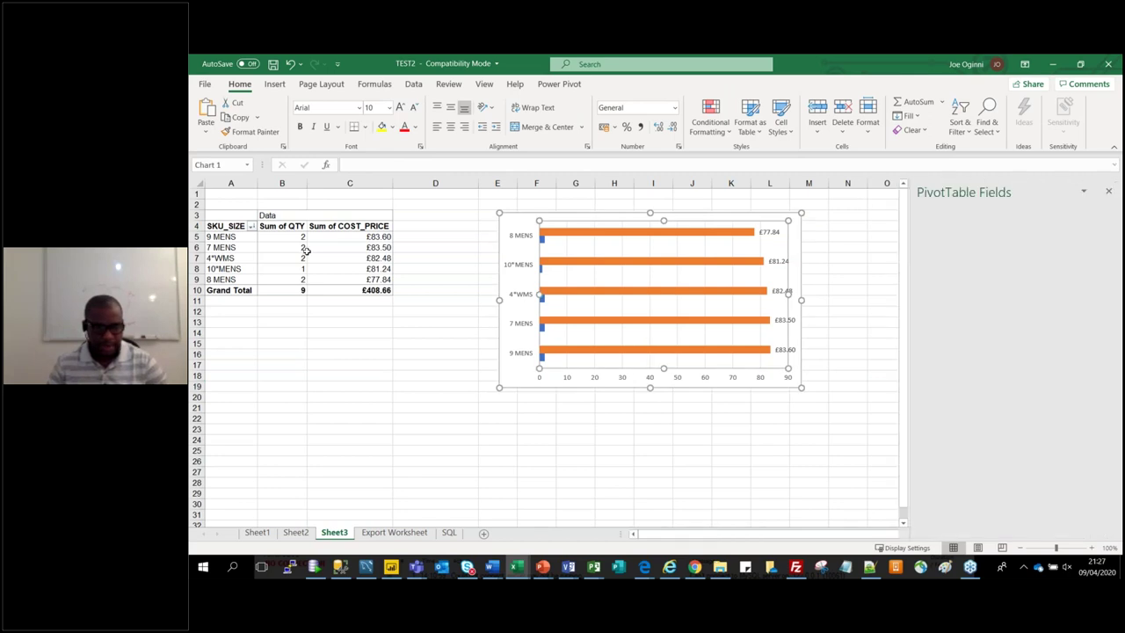
left_click(304, 250)
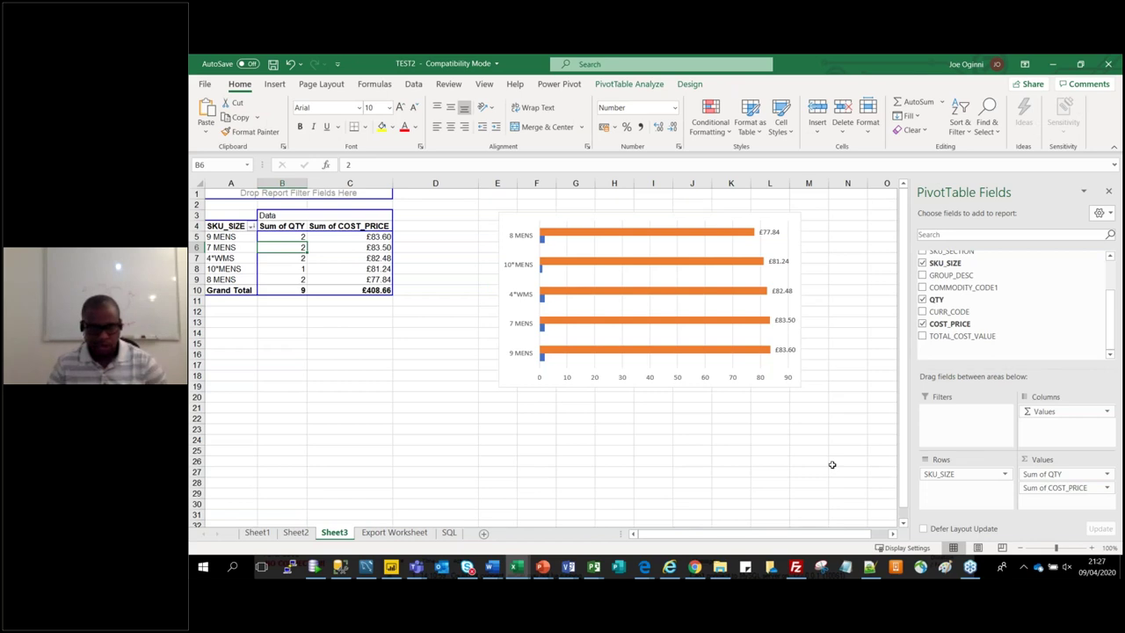
left_click_drag(831, 465, 832, 464)
left_click(784, 419)
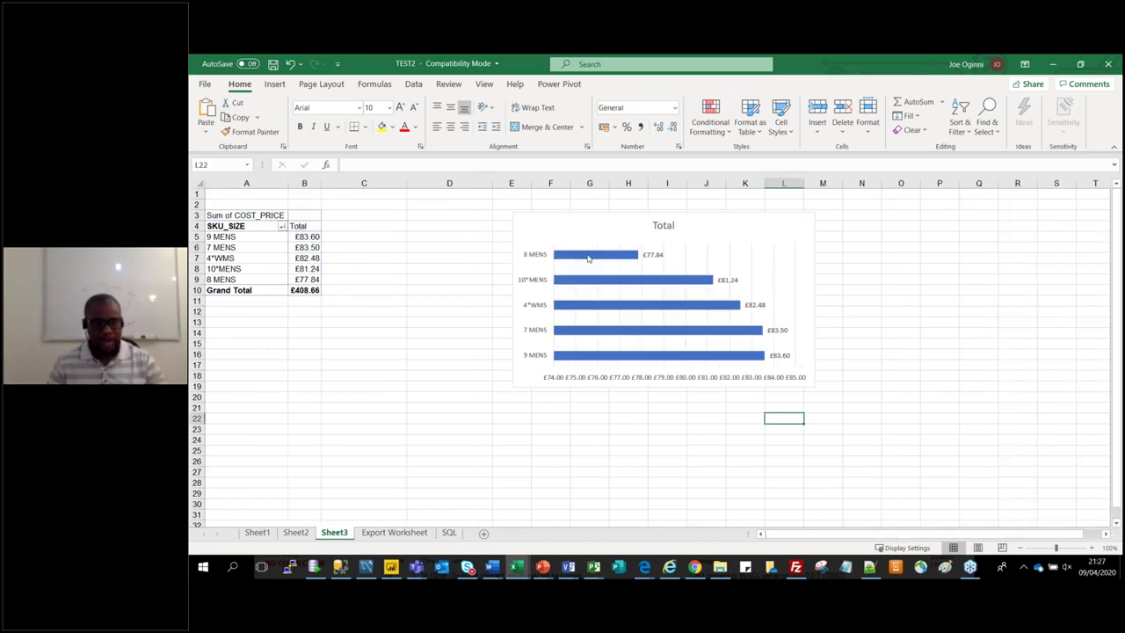
Set the gap width of the PivotChart's bar series to 42%
left_click(739, 258)
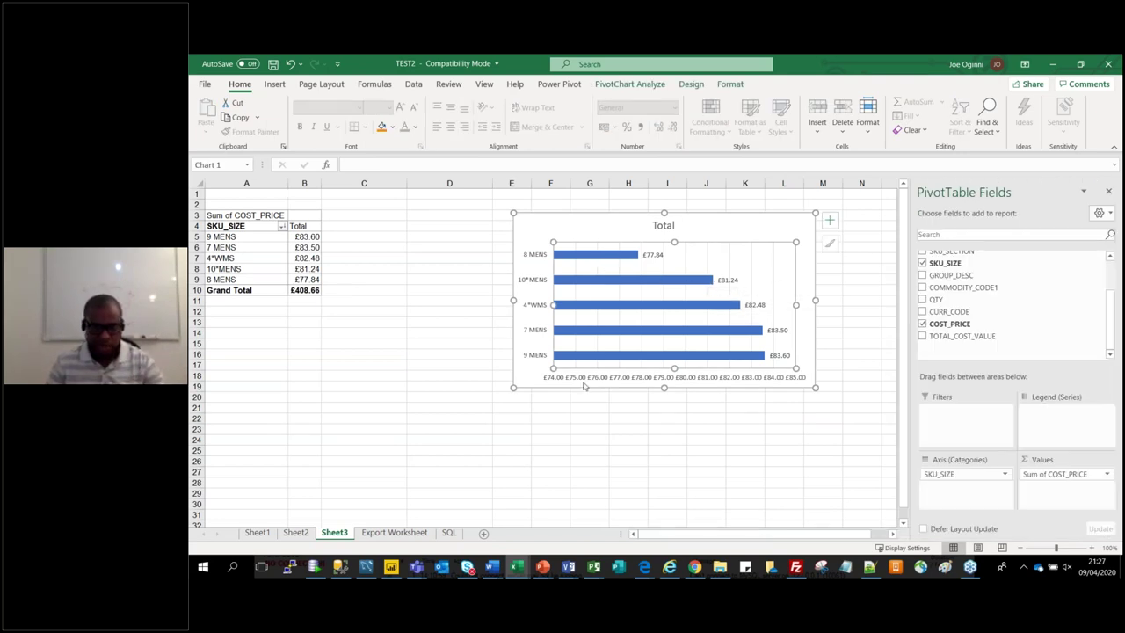
left_click(618, 255)
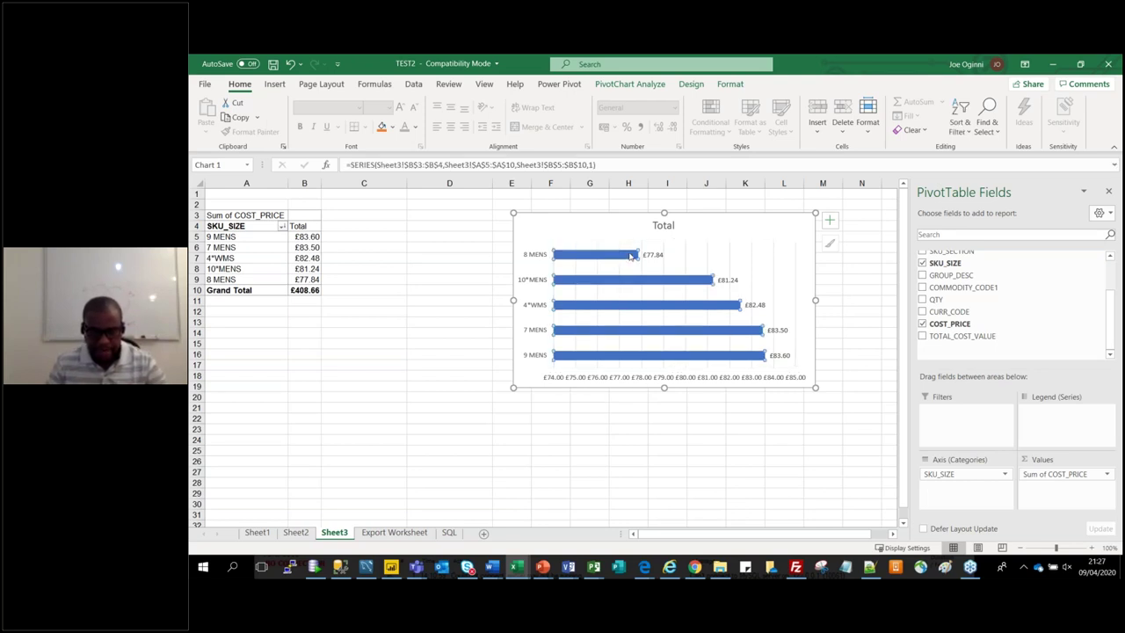
right_click(630, 255)
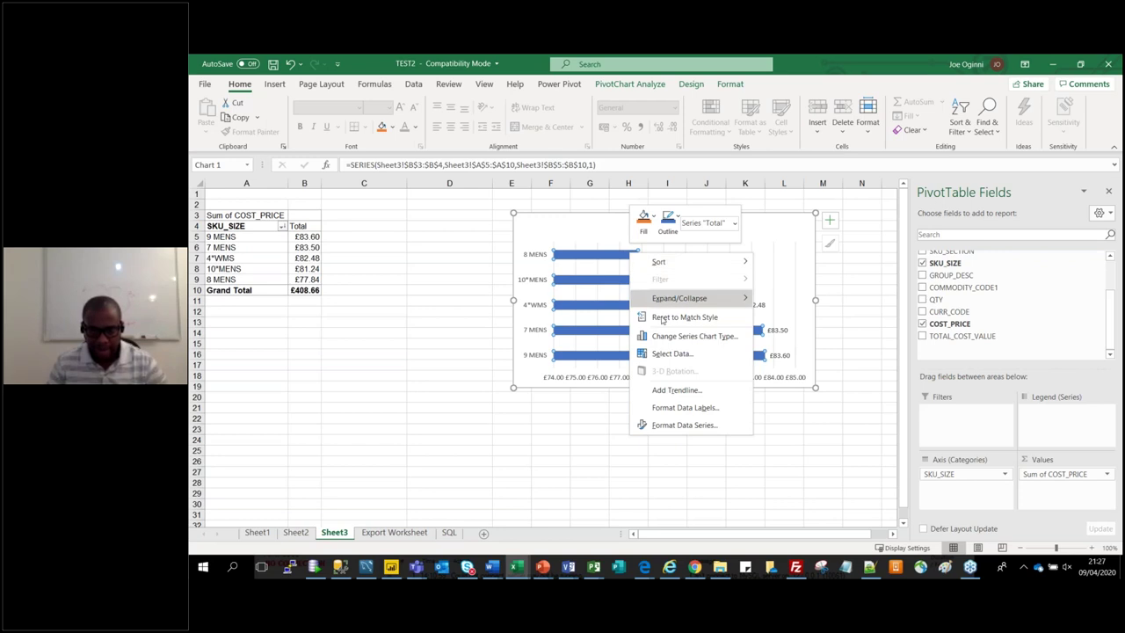
left_click(694, 426)
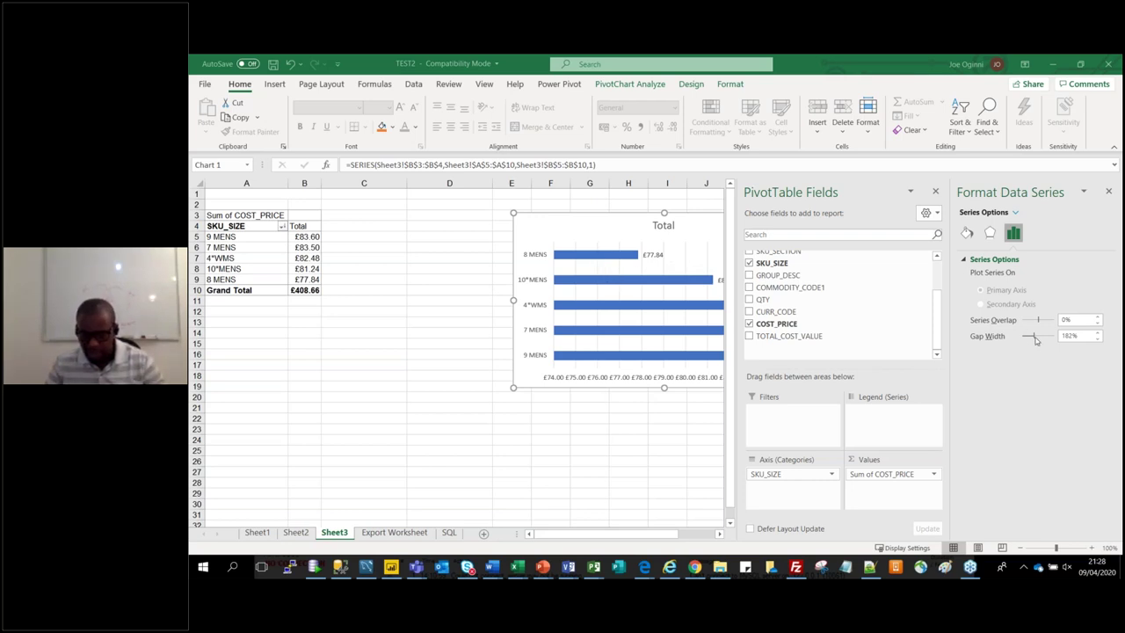
mouse_move(1036, 341)
left_mouse_down()
mouse_move(1049, 340)
mouse_move(1023, 338)
left_mouse_up()
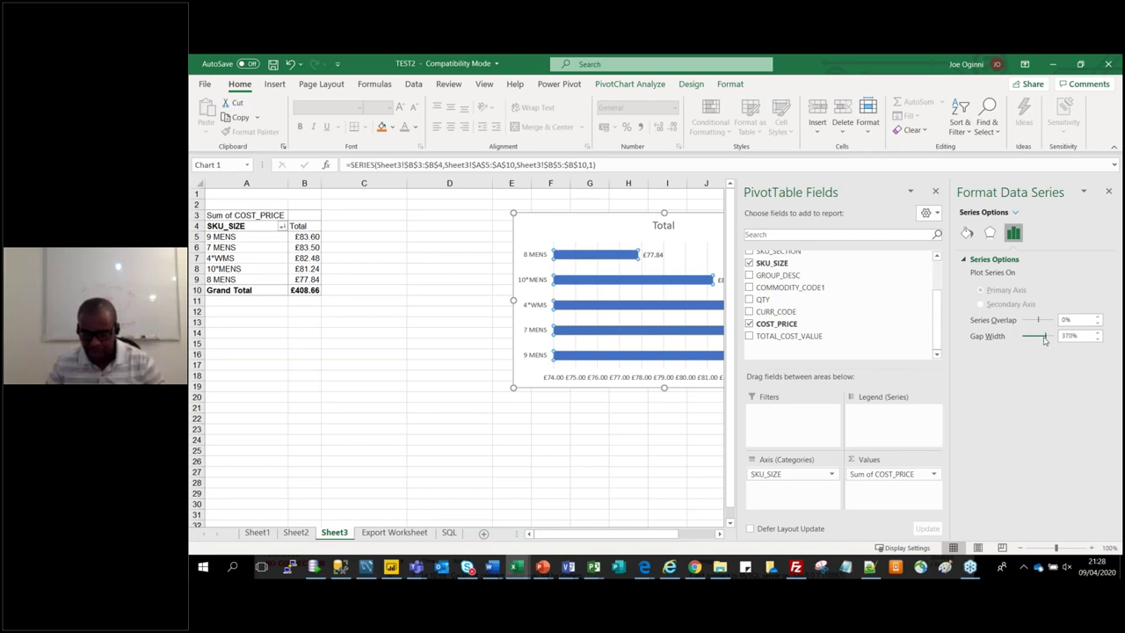
left_click(1024, 337)
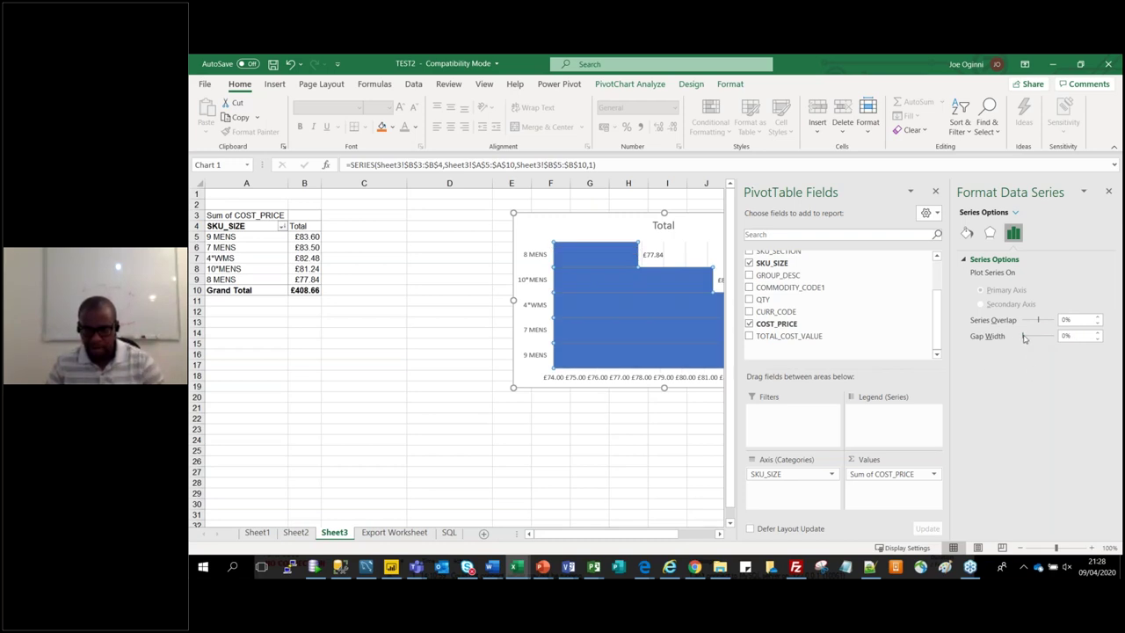
left_click_drag(1023, 337, 1029, 341)
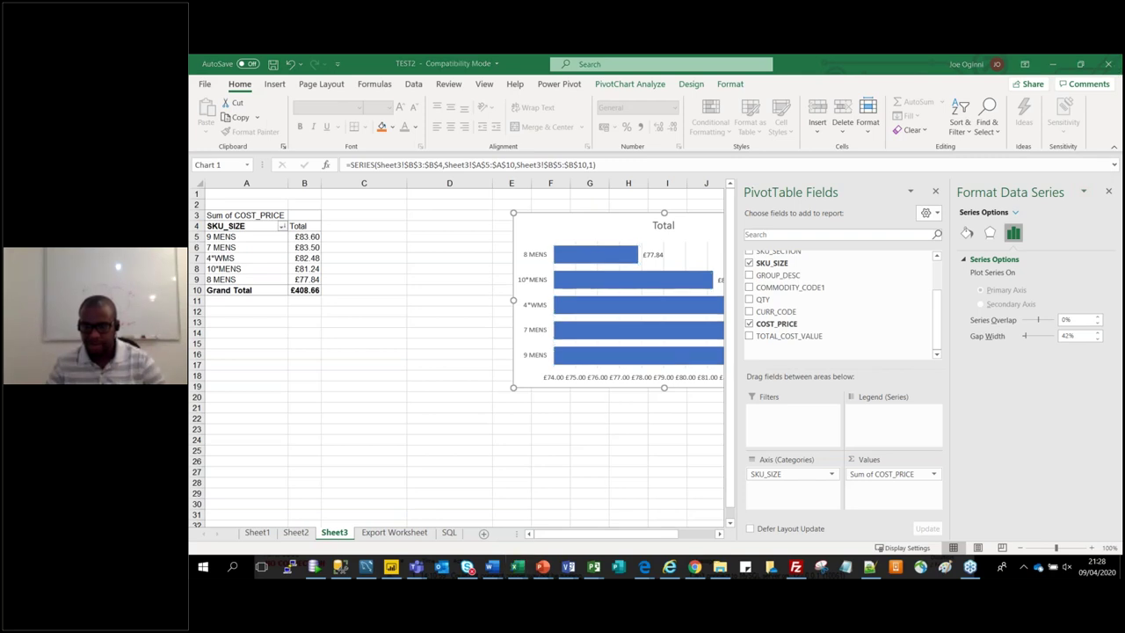
left_click(1109, 191)
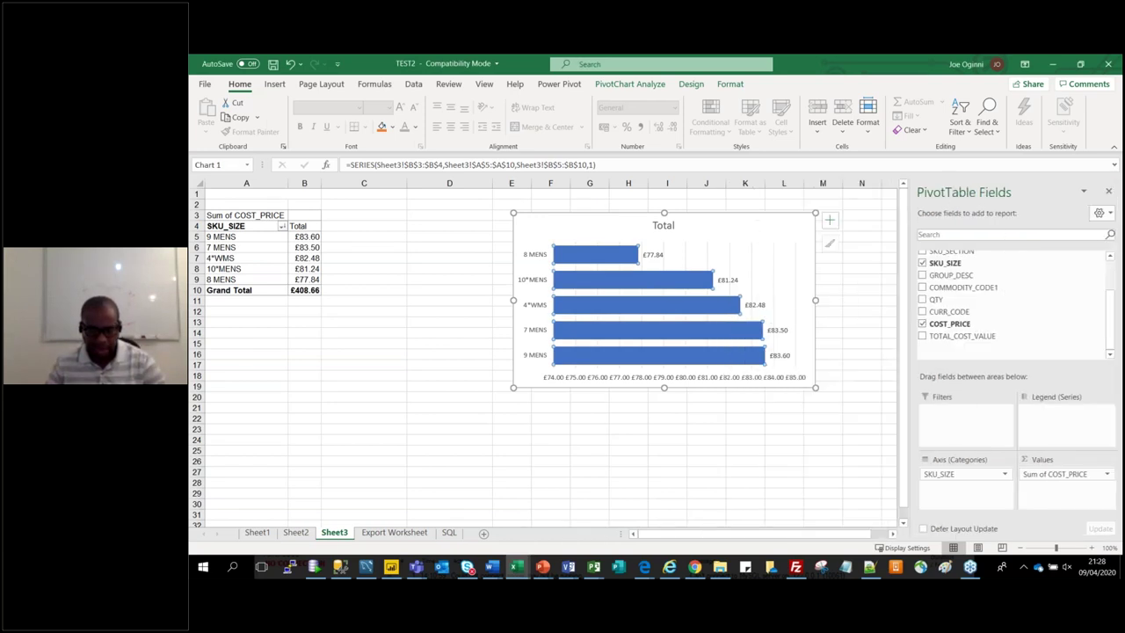
Widen the bar PivotChart slightly by extending its right edge
left_click(726, 432)
left_click(660, 330)
left_click_drag(659, 330, 674, 330)
left_click(675, 222)
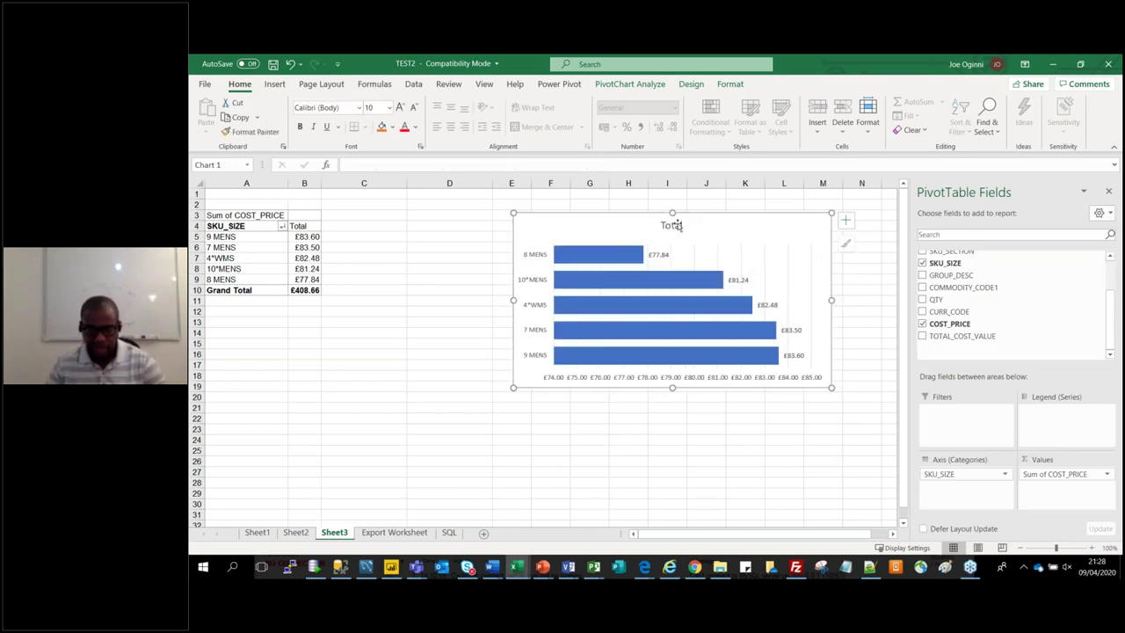
key("Delete")
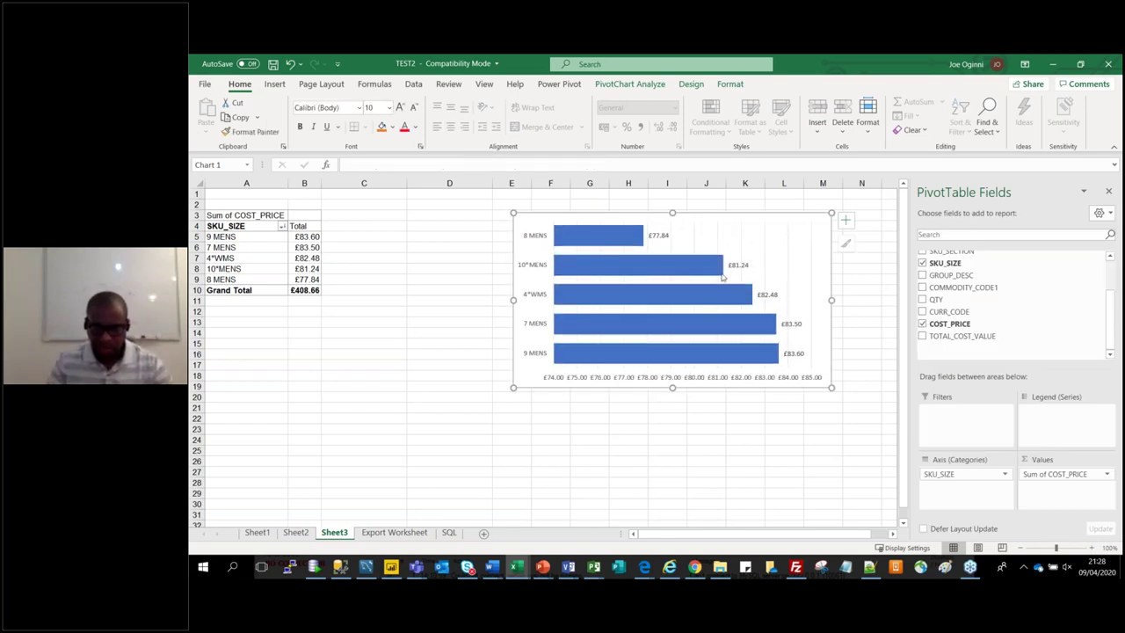
left_click(290, 63)
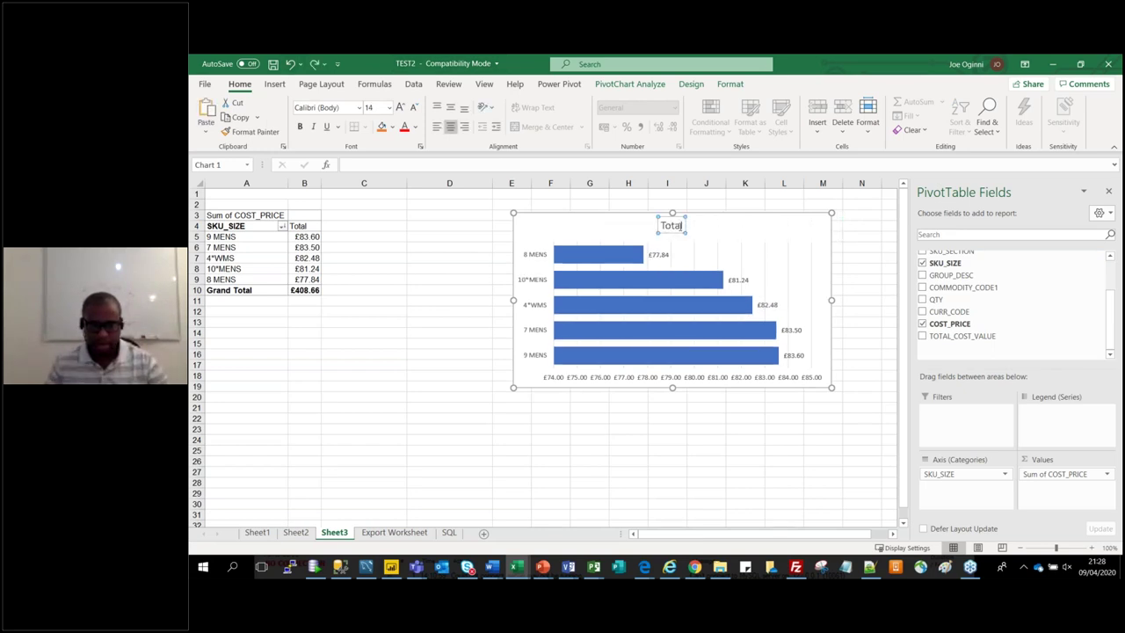
Change the bar chart's title to "Product Sales Report"
key("Delete")
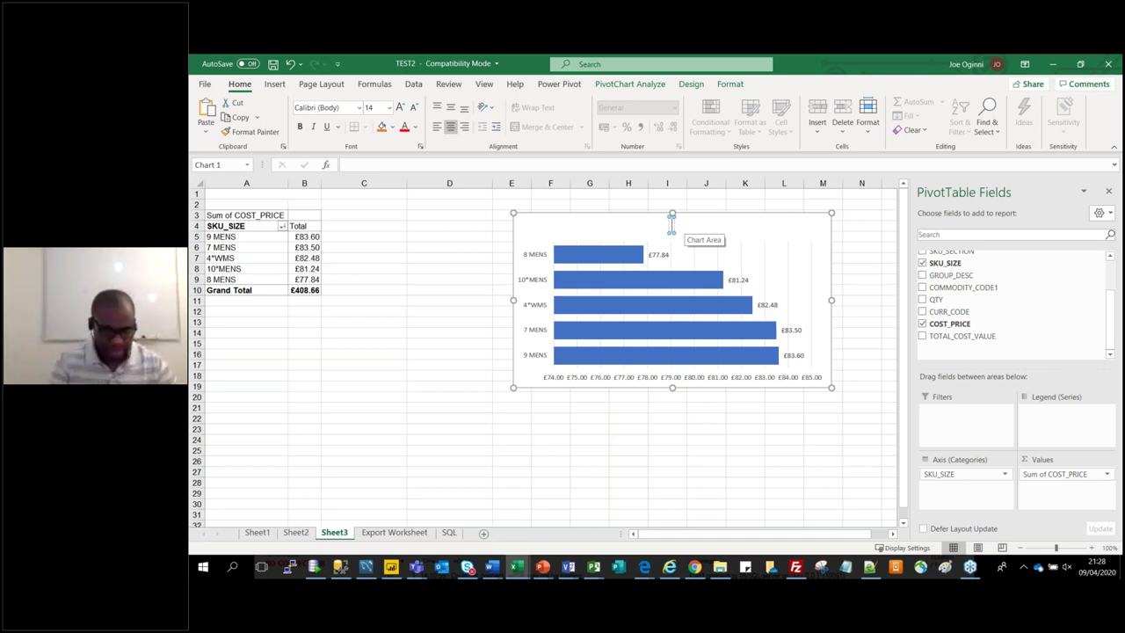
type("Sa")
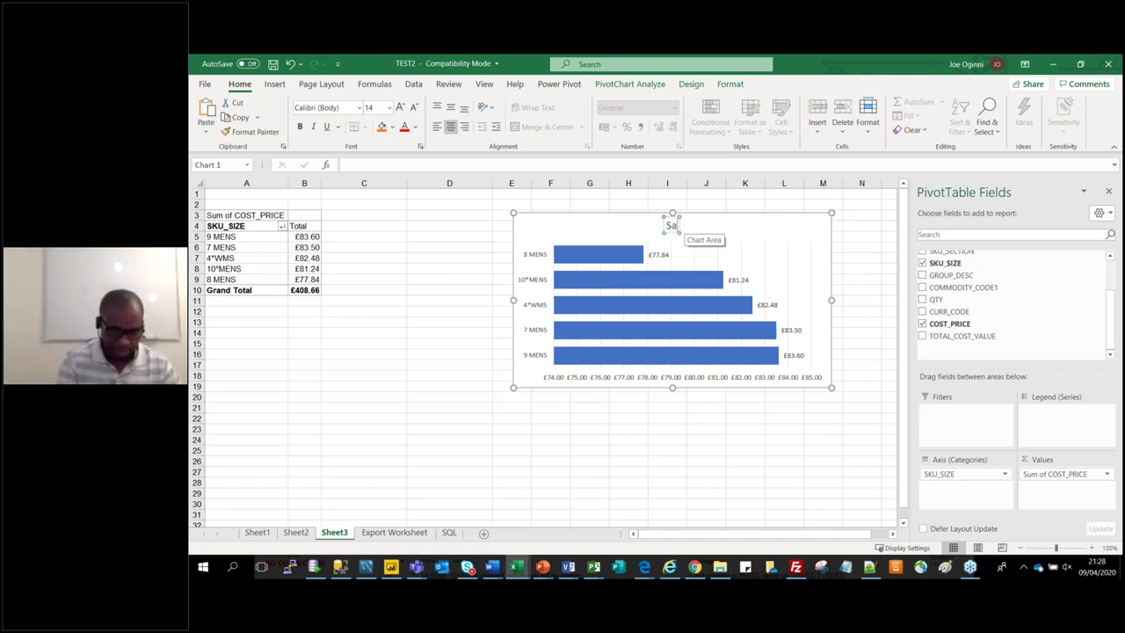
type("les")
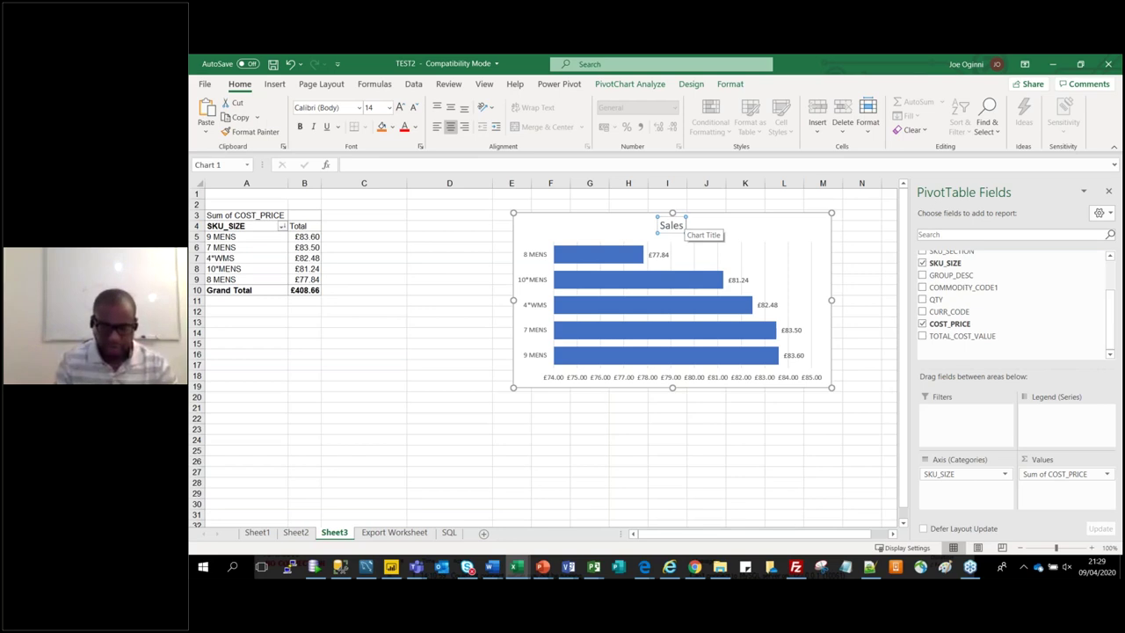
key("Escape")
type("Product aSales Re")
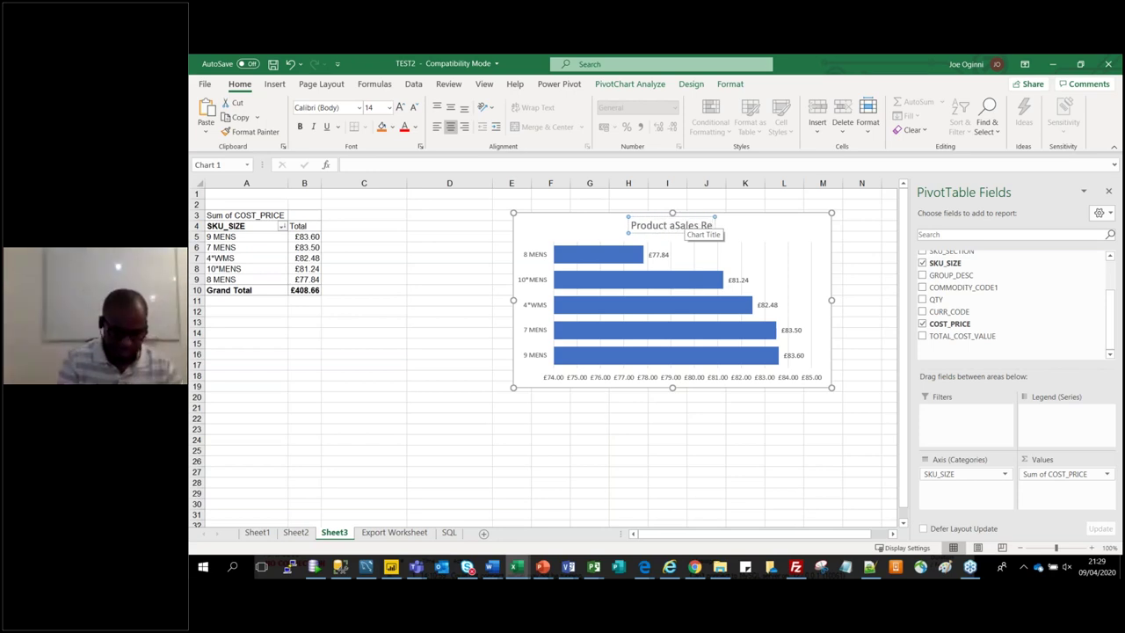
type("port")
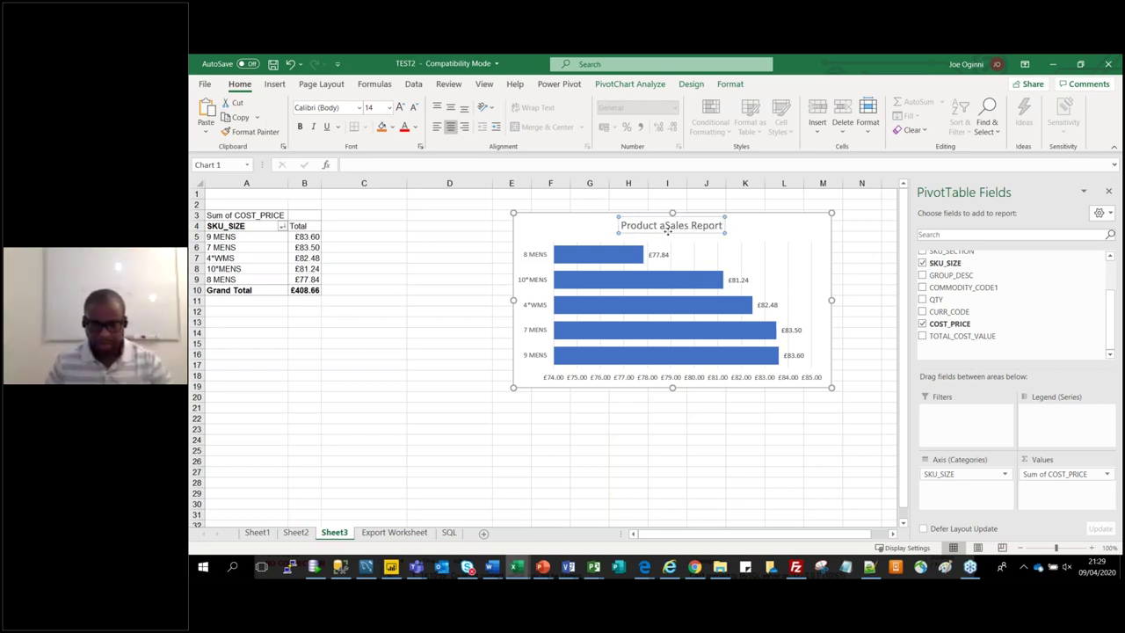
left_click(665, 225)
key("BackSpace")
left_click(684, 472)
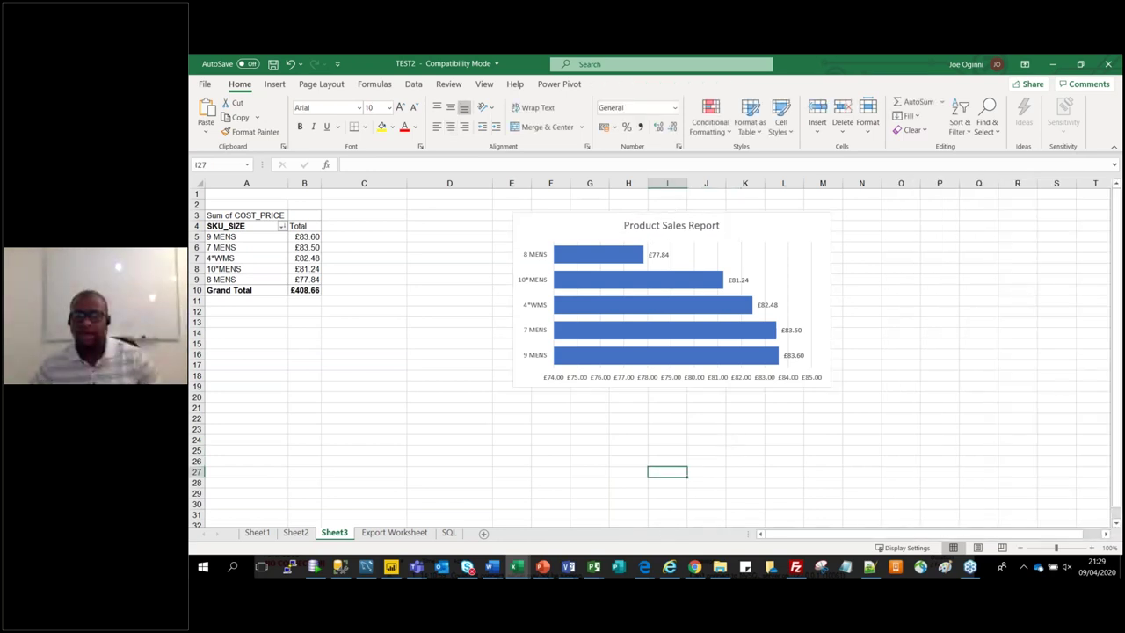
left_click(769, 341)
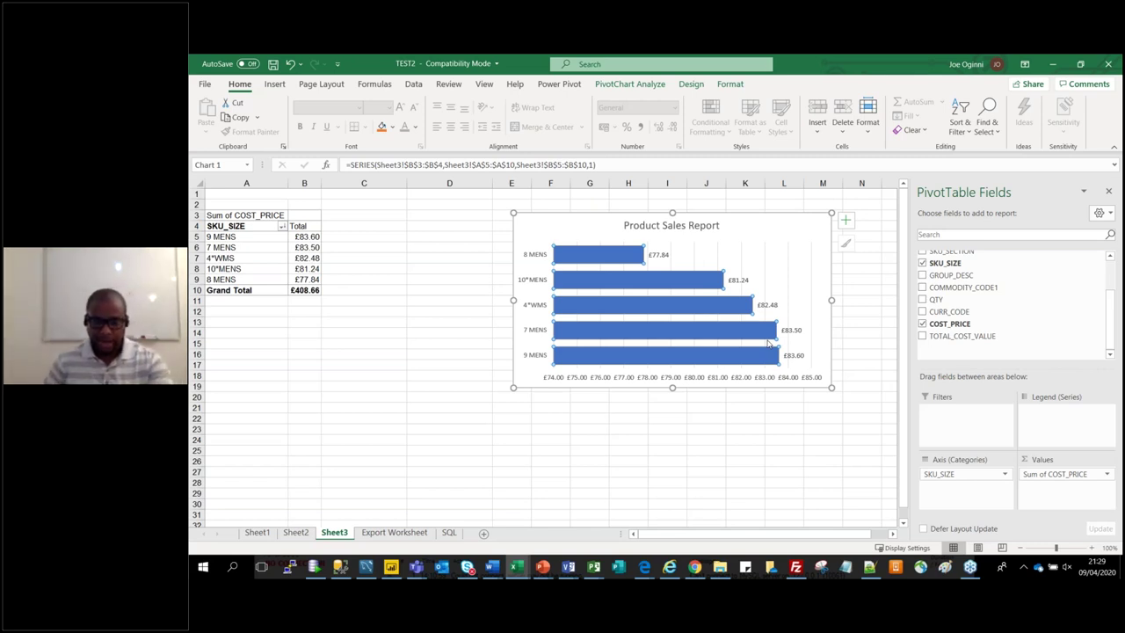
left_click(773, 439)
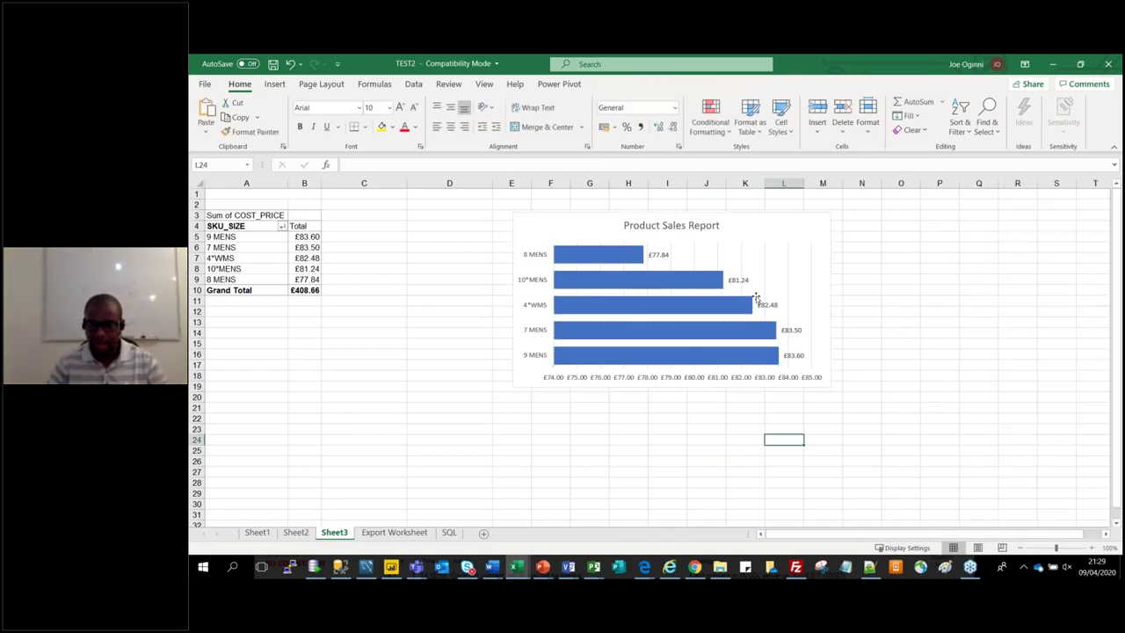
Insert a Pie PivotChart from the PivotTable and place it below the table, with its title left of the pie
left_click(277, 248)
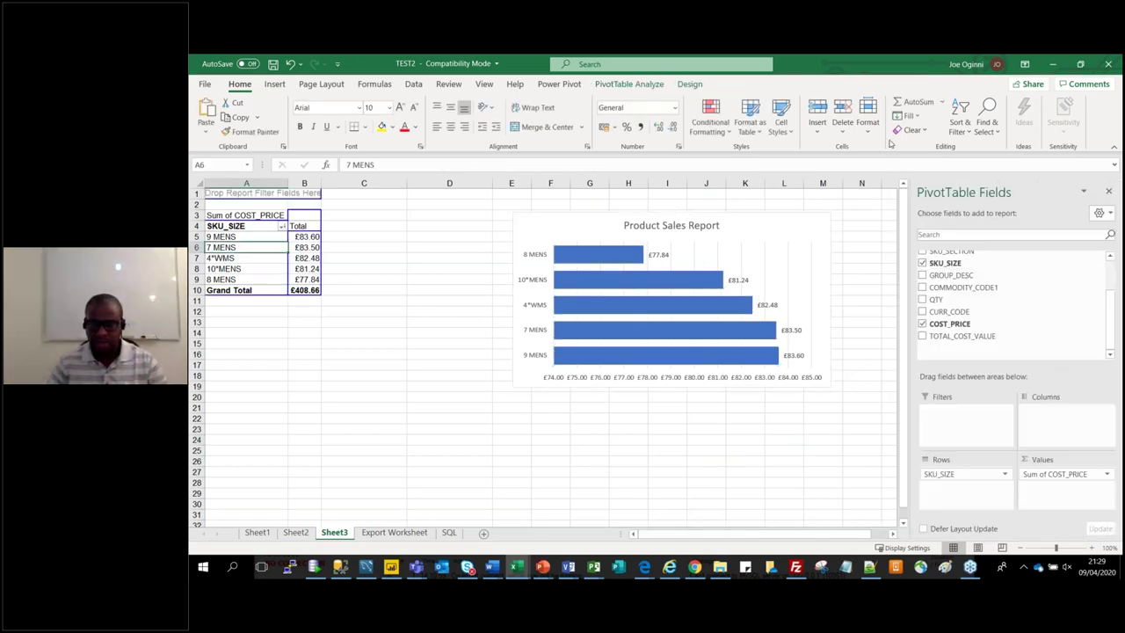
left_click(630, 84)
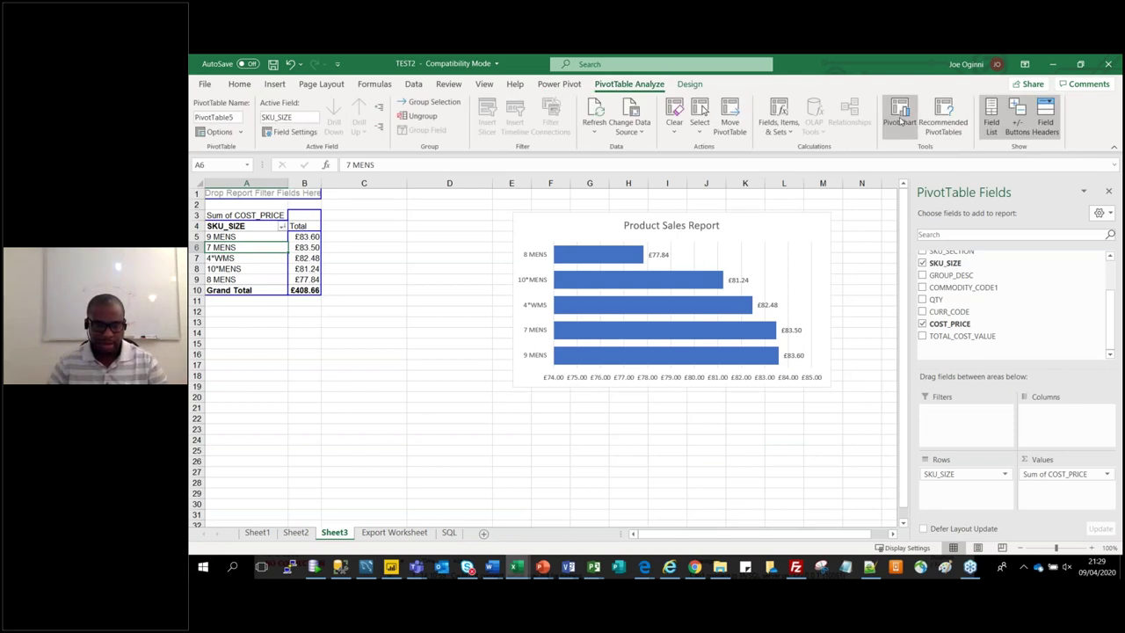
left_click(898, 121)
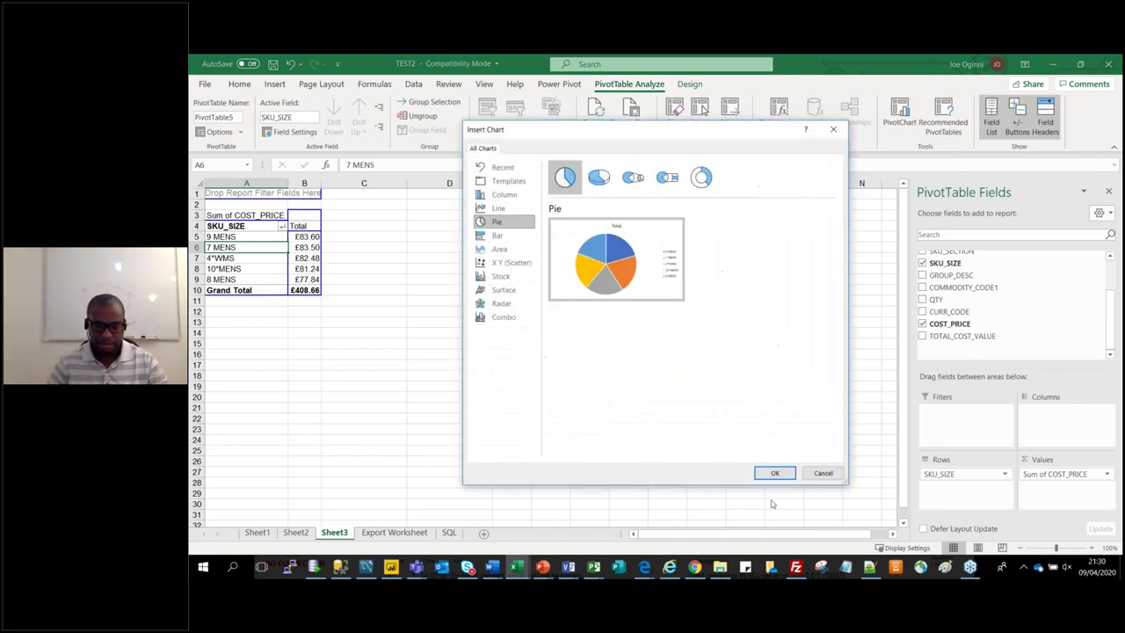
left_click(773, 474)
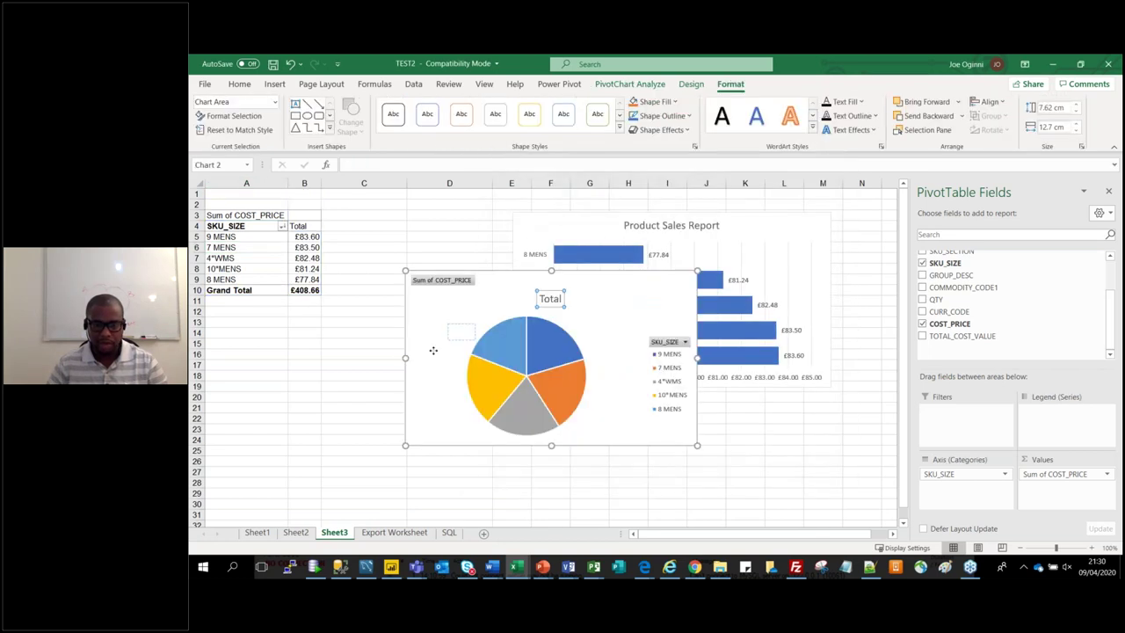
left_click_drag(433, 351, 260, 416)
Move the bar chart's title to its upper-right corner and shift the chart up and right to start in column F, row 1
left_click(717, 222)
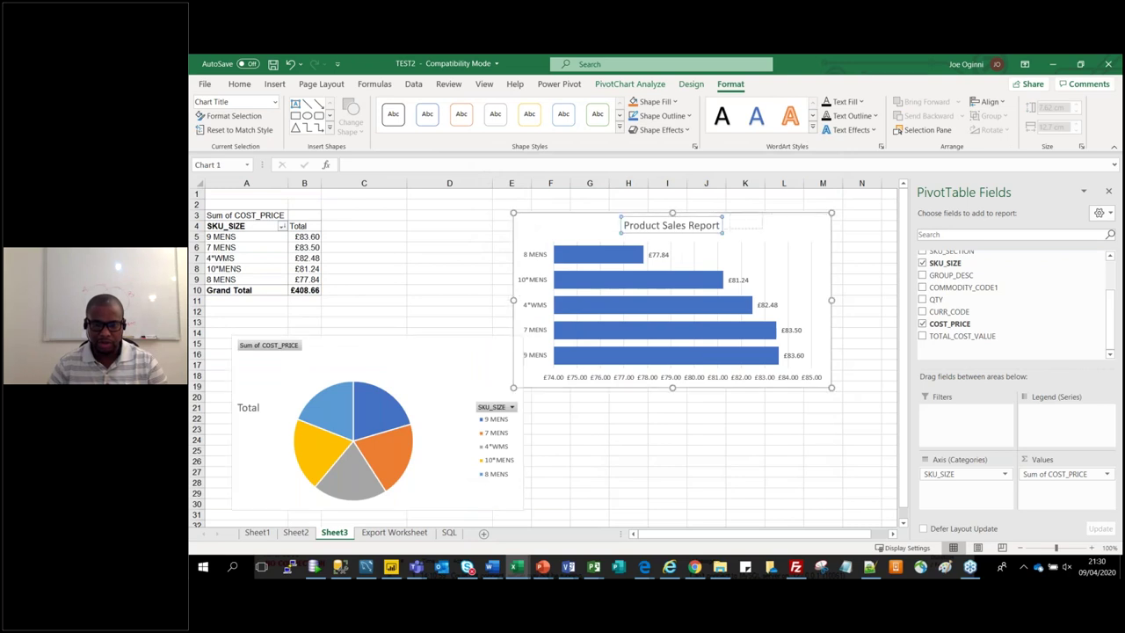
left_click_drag(716, 221, 825, 213)
left_click(685, 206)
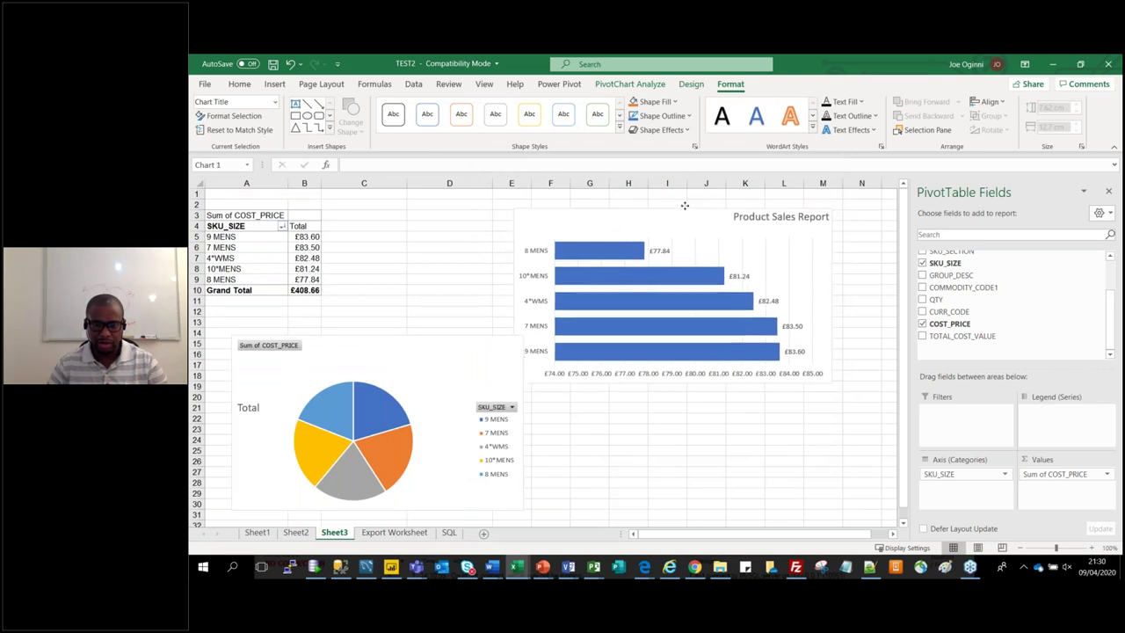
left_click_drag(685, 206, 731, 196)
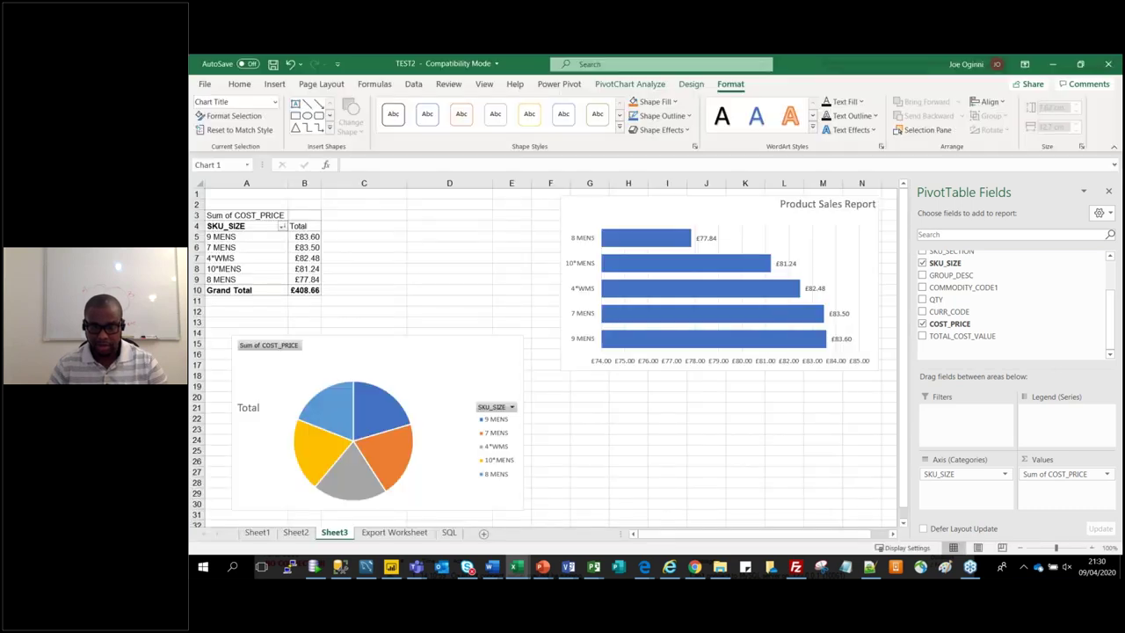
left_click(706, 492)
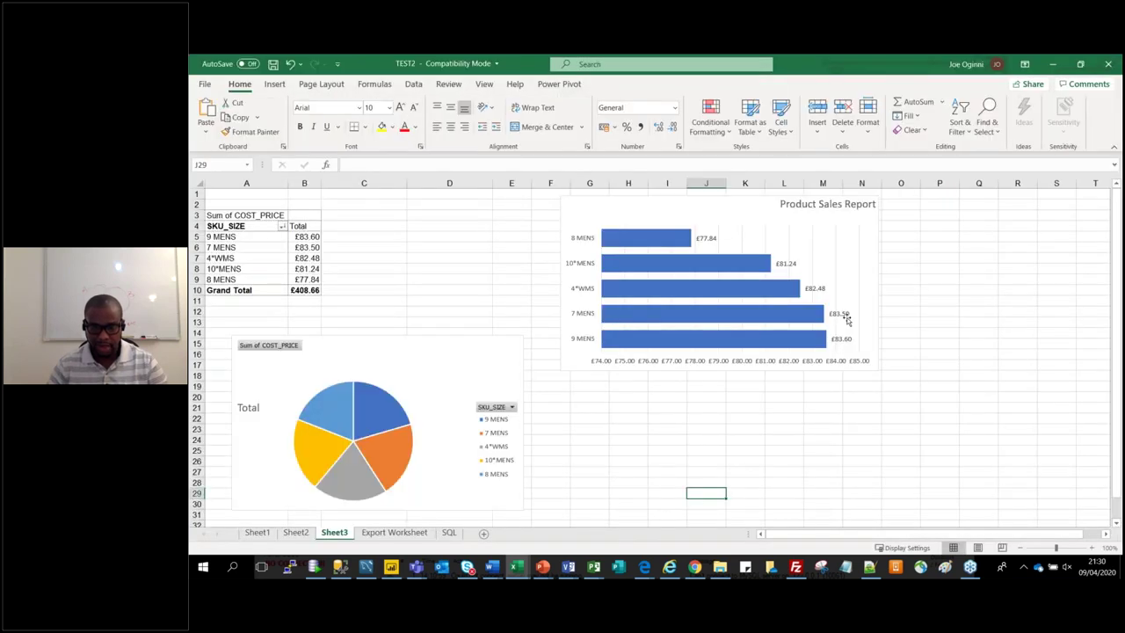
Place the bar chart beside the PivotTable and the pie chart, narrowed to about 9.82 cm, to the right of it along the sheet's first rows
left_click(848, 321)
left_click_drag(662, 200, 479, 199)
left_click(335, 346)
left_click_drag(335, 345, 741, 224)
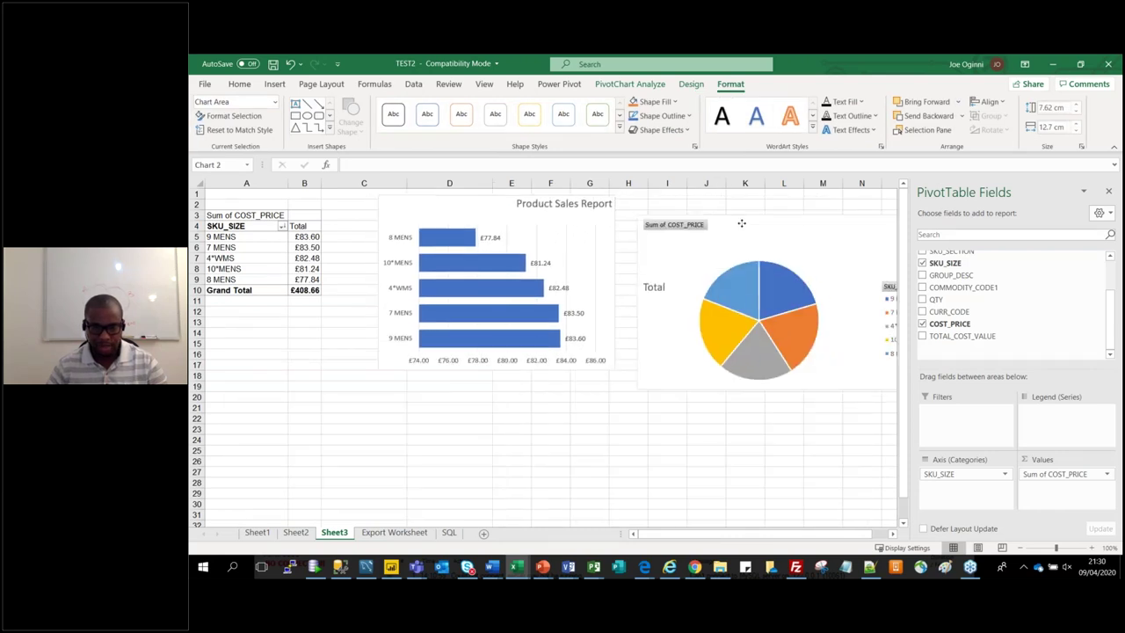
left_click_drag(633, 306, 698, 304)
left_click_drag(829, 220, 776, 208)
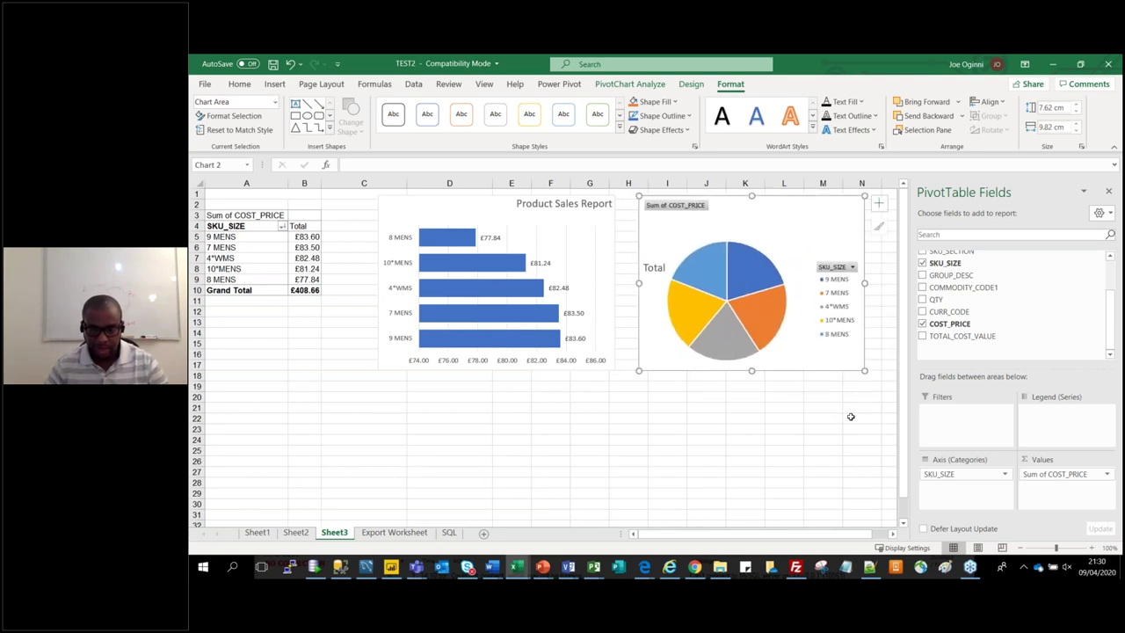
left_click(850, 417)
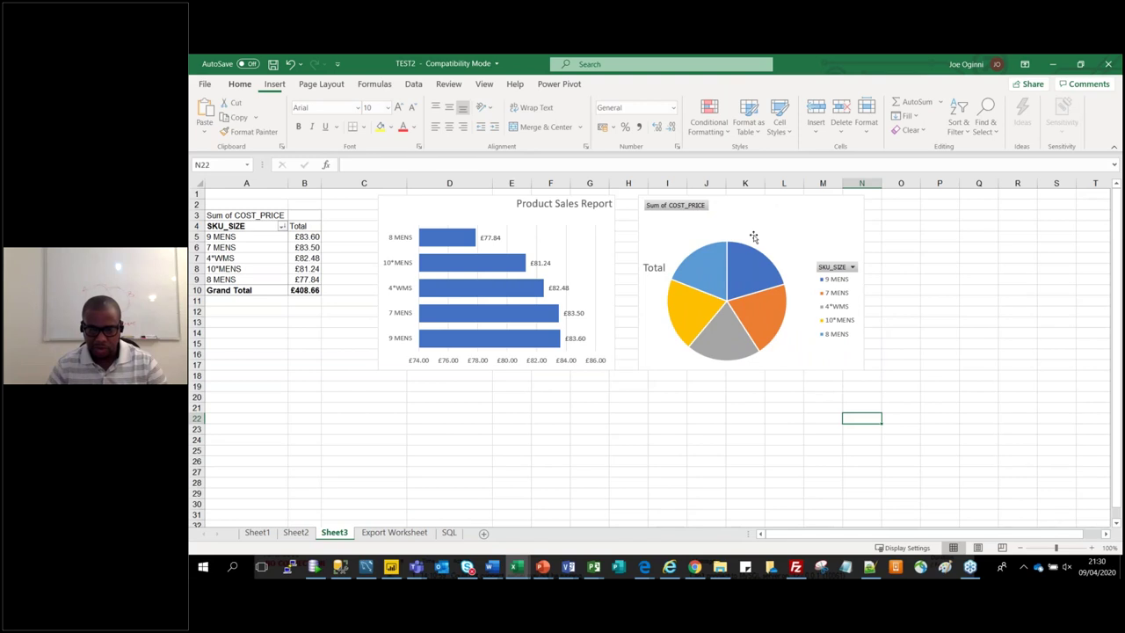
Review the SKU_SIZE sort and filter options on the pie chart without applying any
left_click(753, 237)
left_click(654, 268)
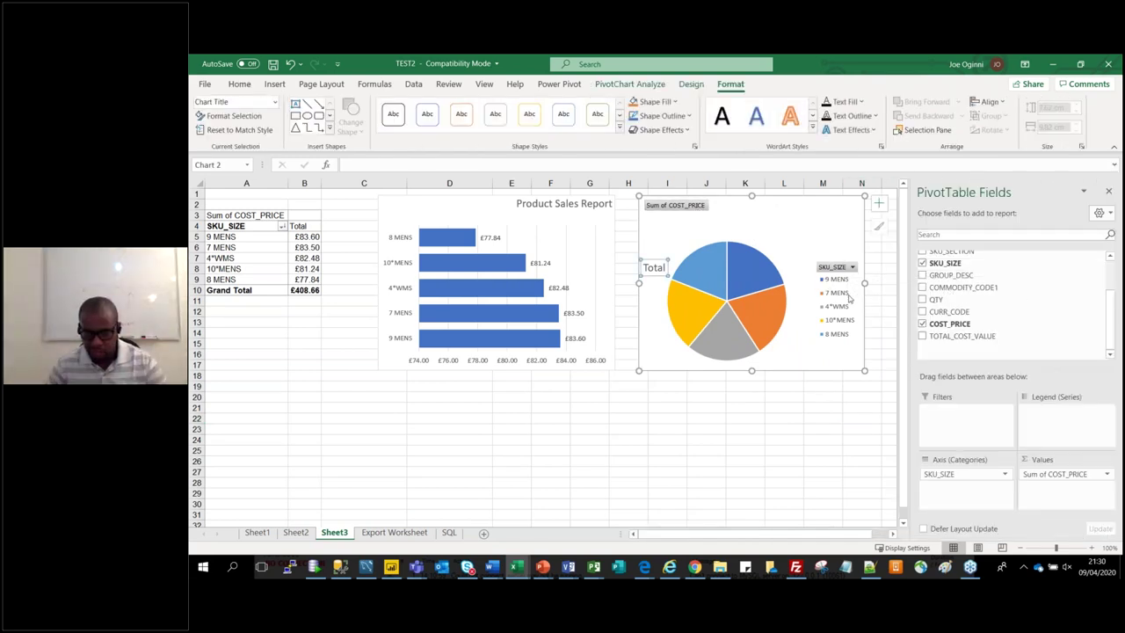
left_click(852, 267)
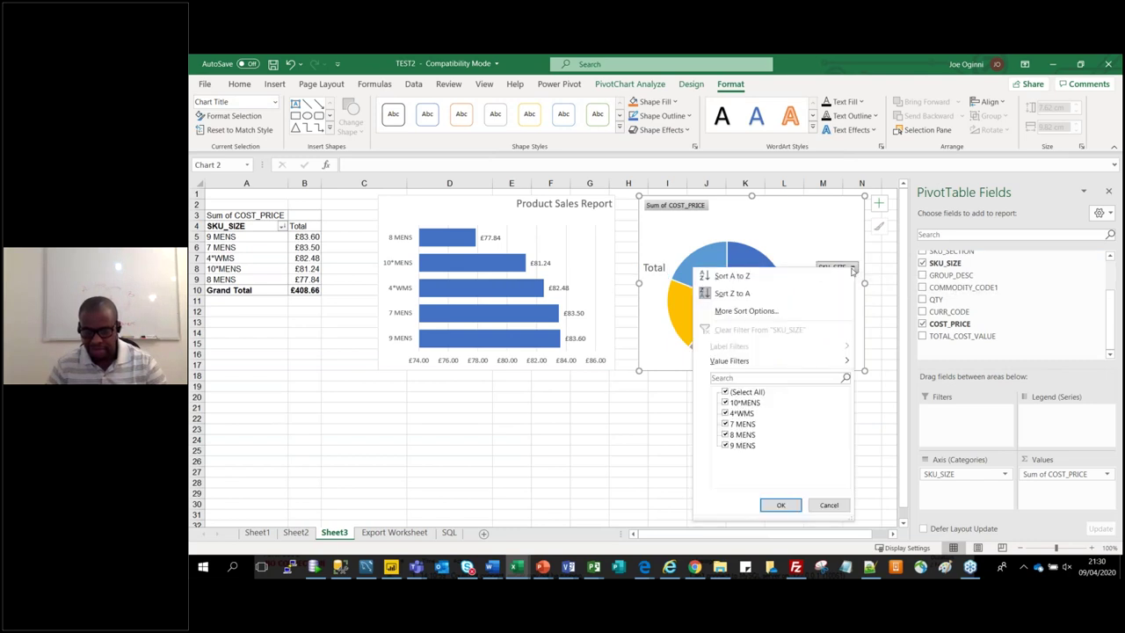
left_click(829, 505)
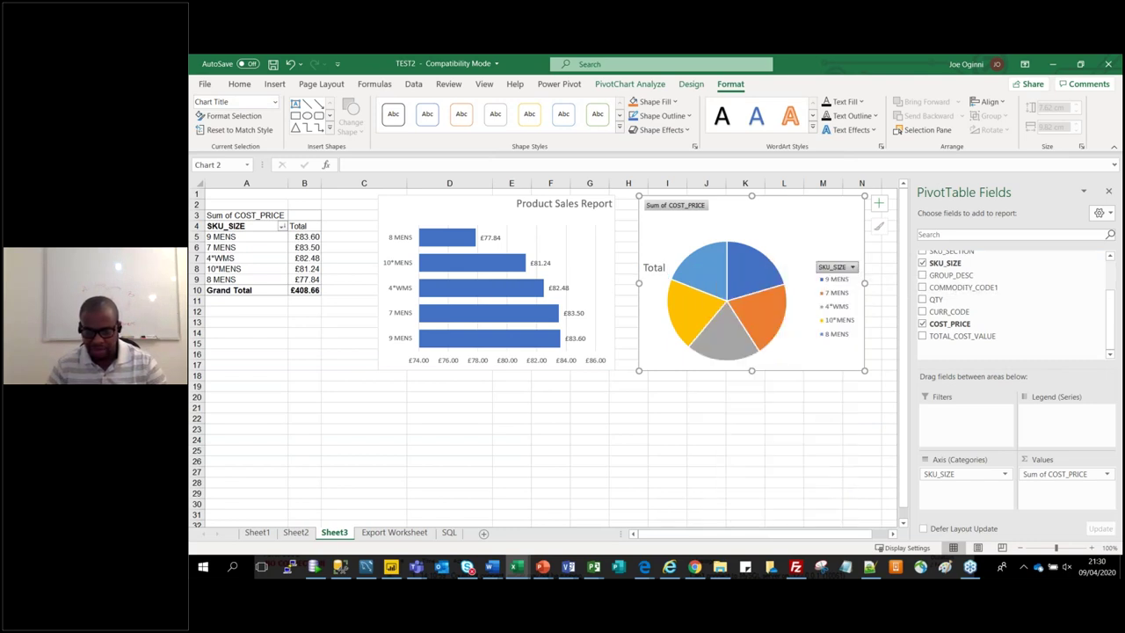
Hide all field buttons on the pie chart and move its title above the pie
left_click(706, 207)
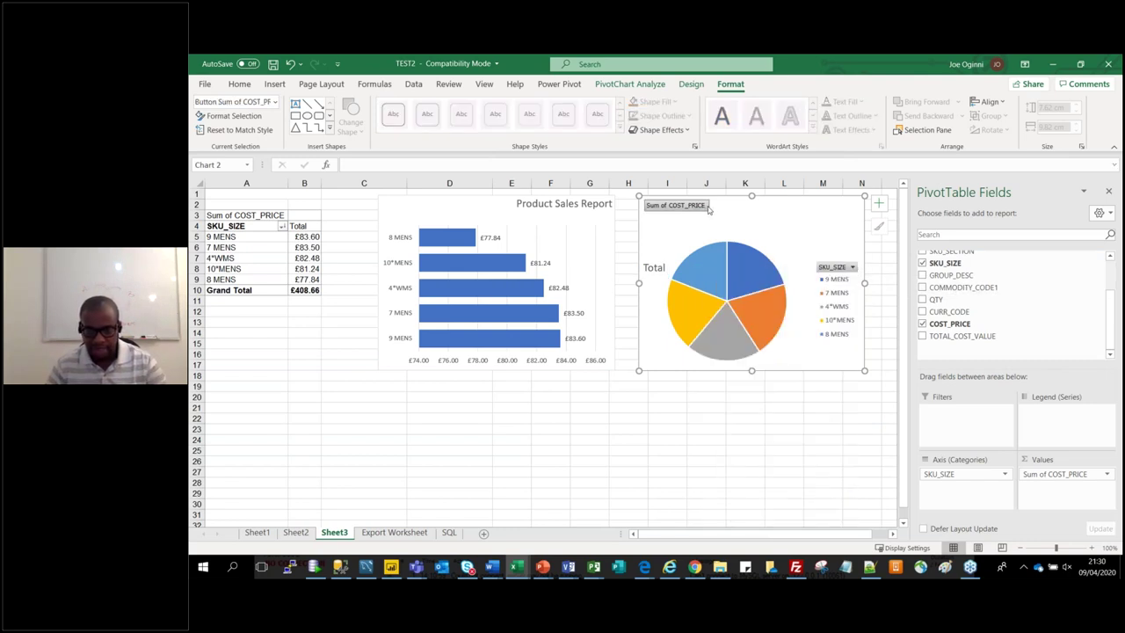
right_click(709, 208)
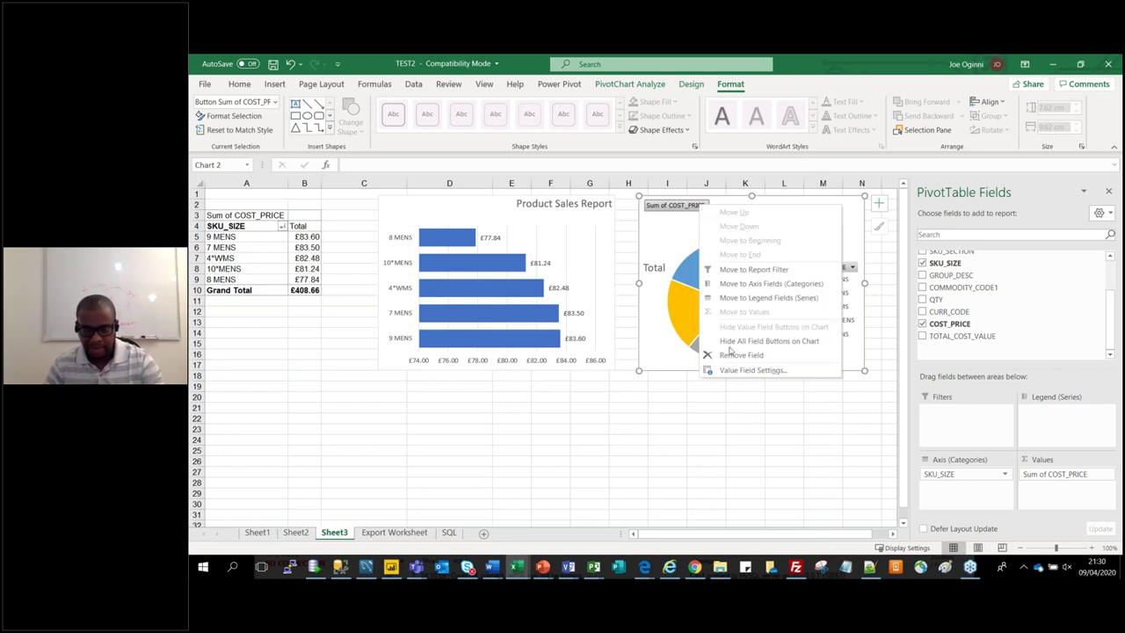
key("Escape")
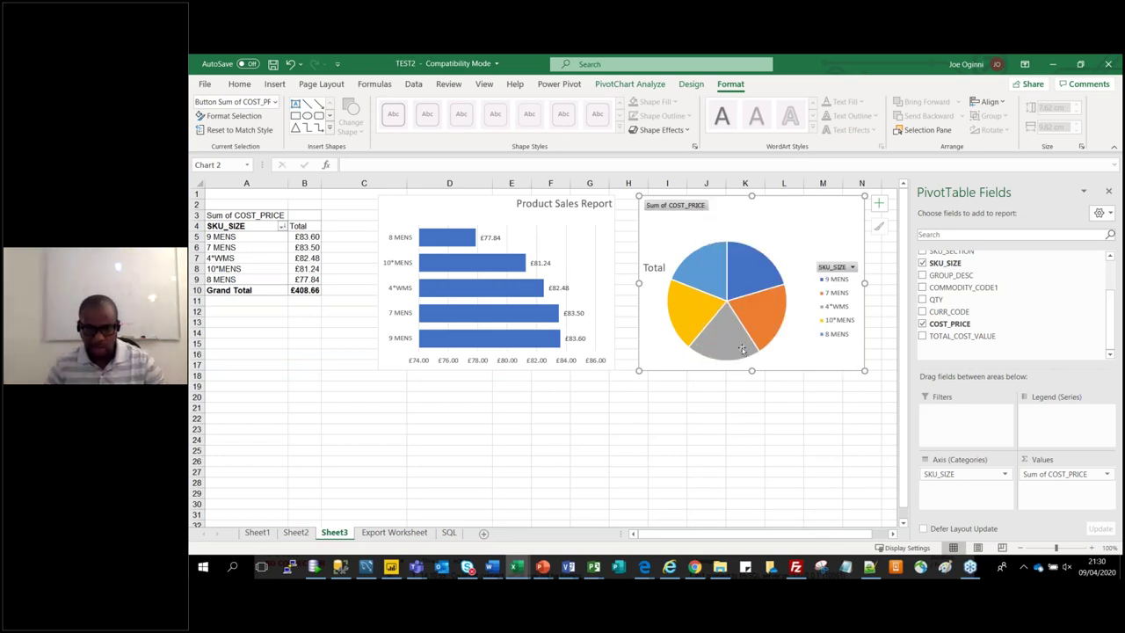
left_click(652, 266)
left_click_drag(739, 201, 738, 202)
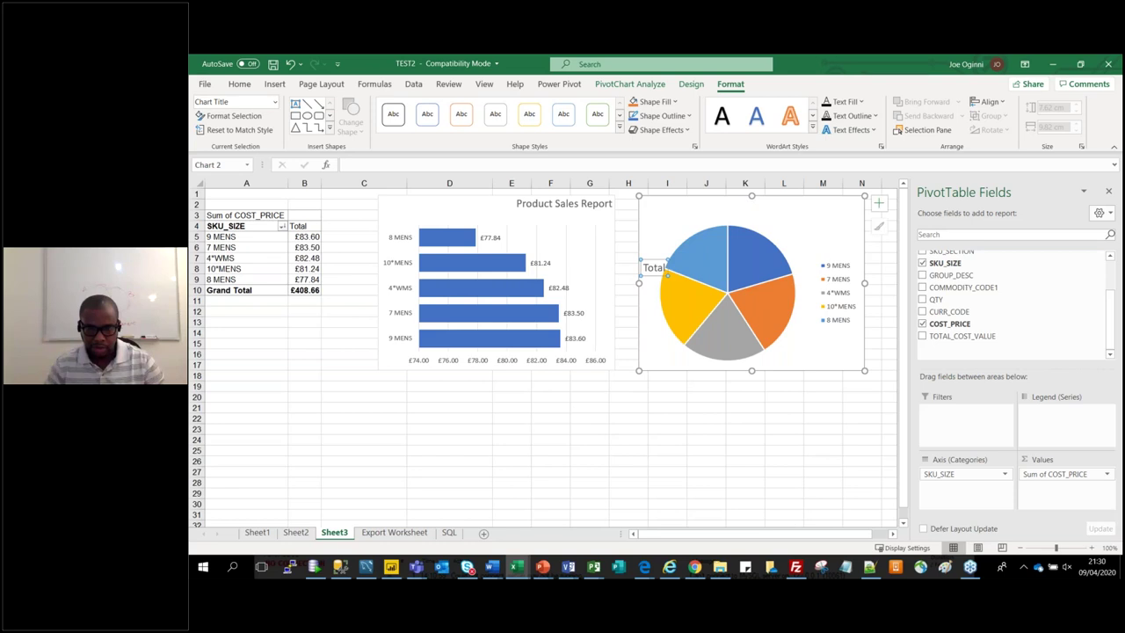
Change the pie chart's title to "Product Sales" and select the chart's legend
left_click(749, 209)
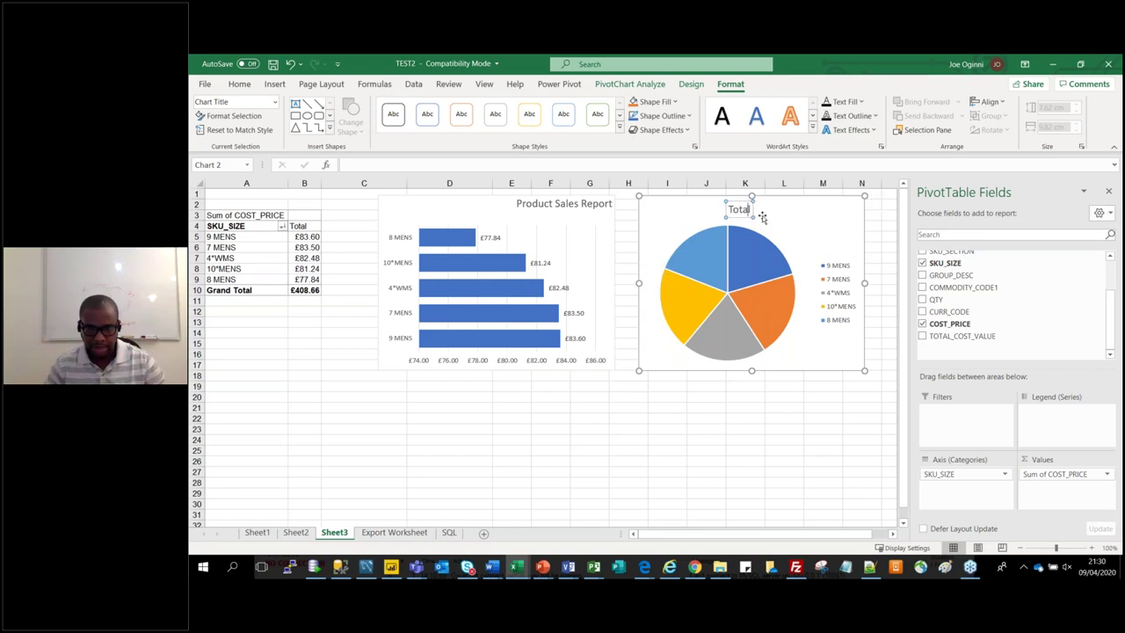
key("BackSpace")
key("BackSpace")
key("BackSpace")
key("BackSpace")
key("BackSpace")
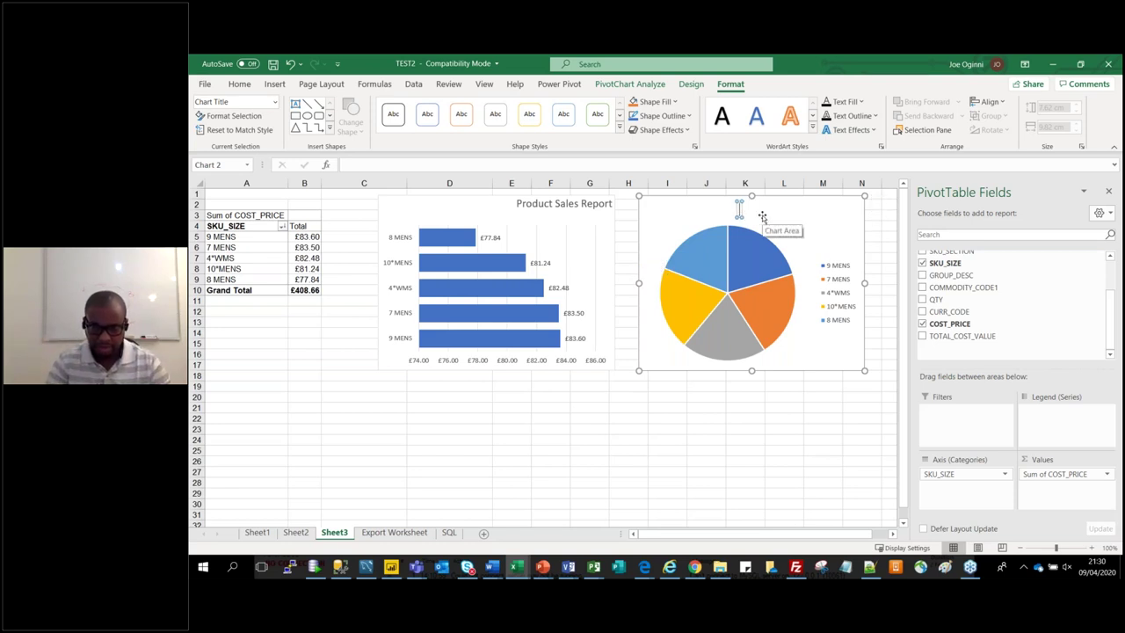
type("P")
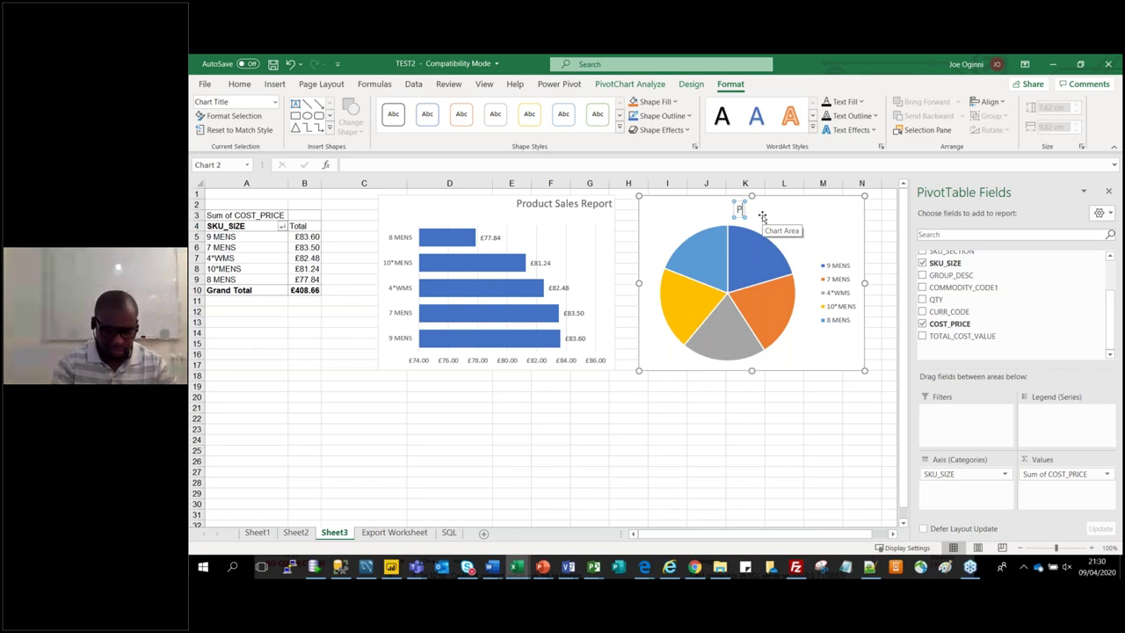
type("roduct Sales")
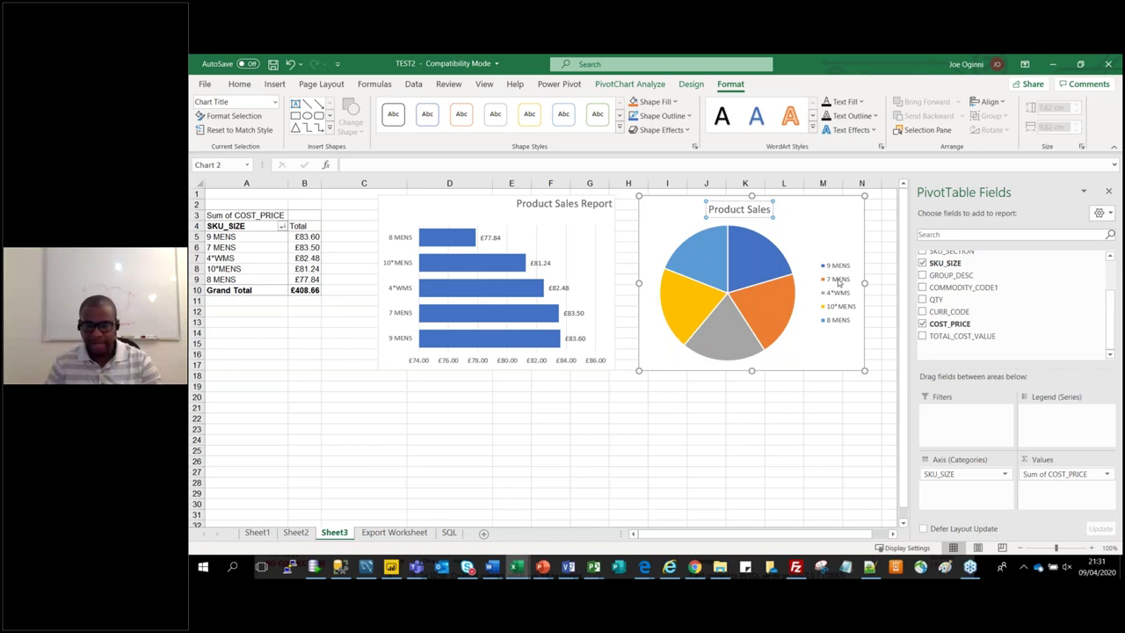
left_click(821, 248)
left_click(842, 265)
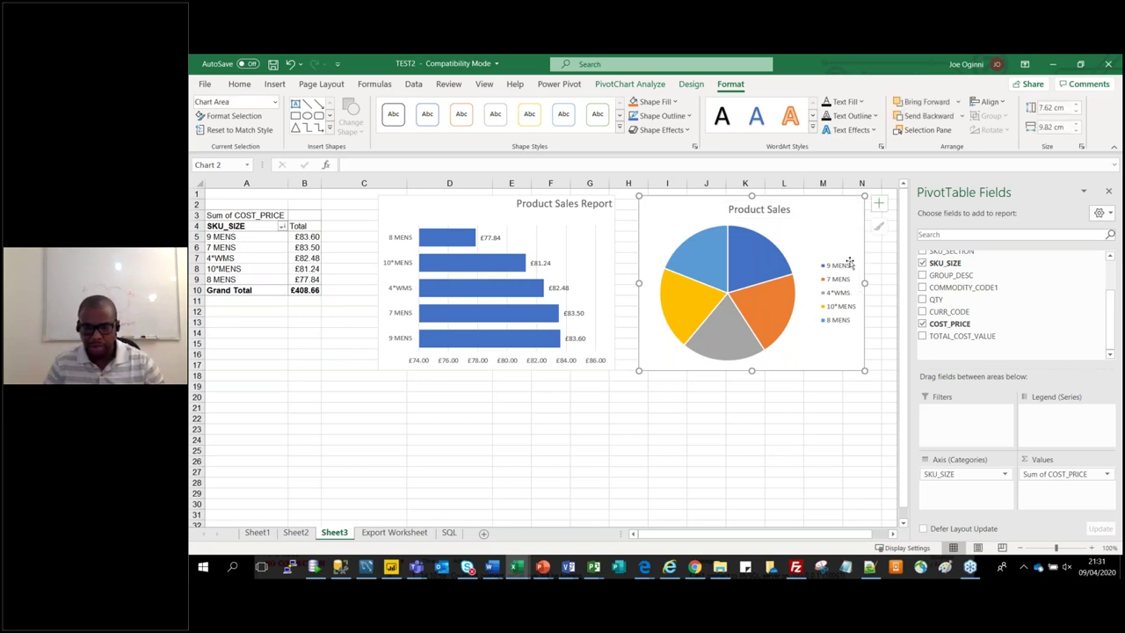
left_click(850, 262)
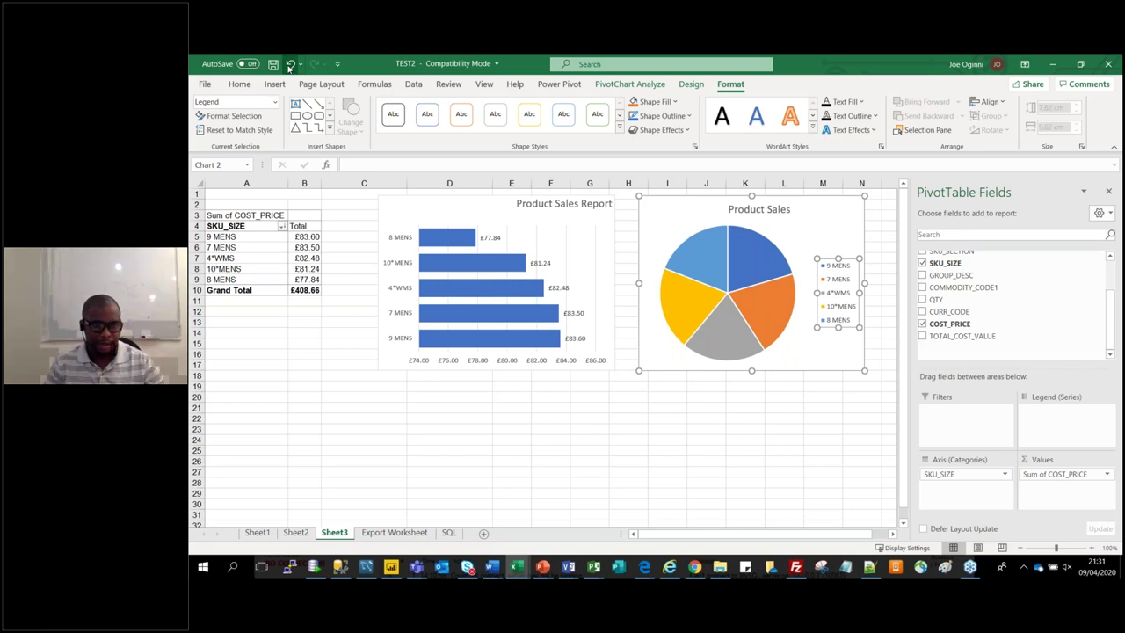
Undo the pie chart's retitling, title move and field button hiding, and check the SKU_SIZE filter options
left_click(290, 65)
left_click(291, 65)
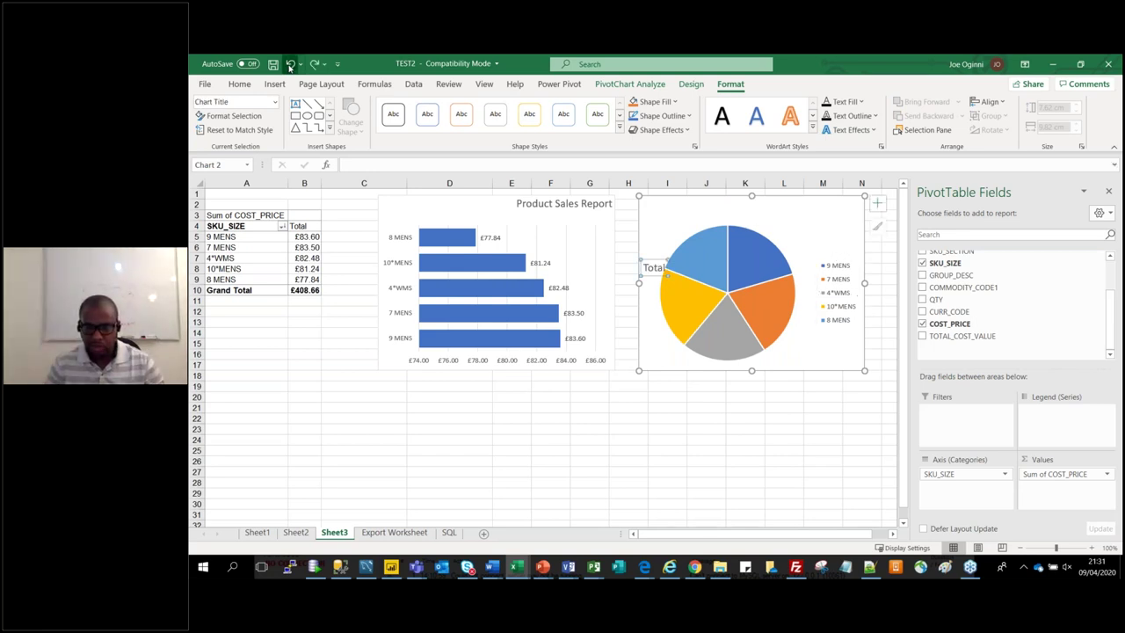
left_click(290, 65)
left_click(851, 267)
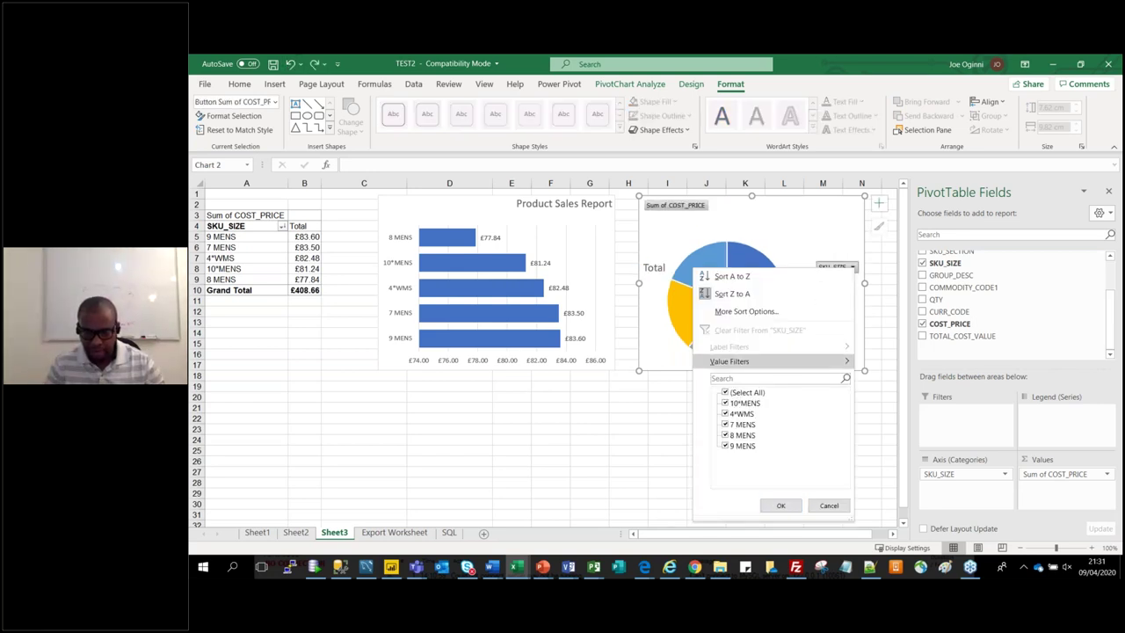
key("Escape")
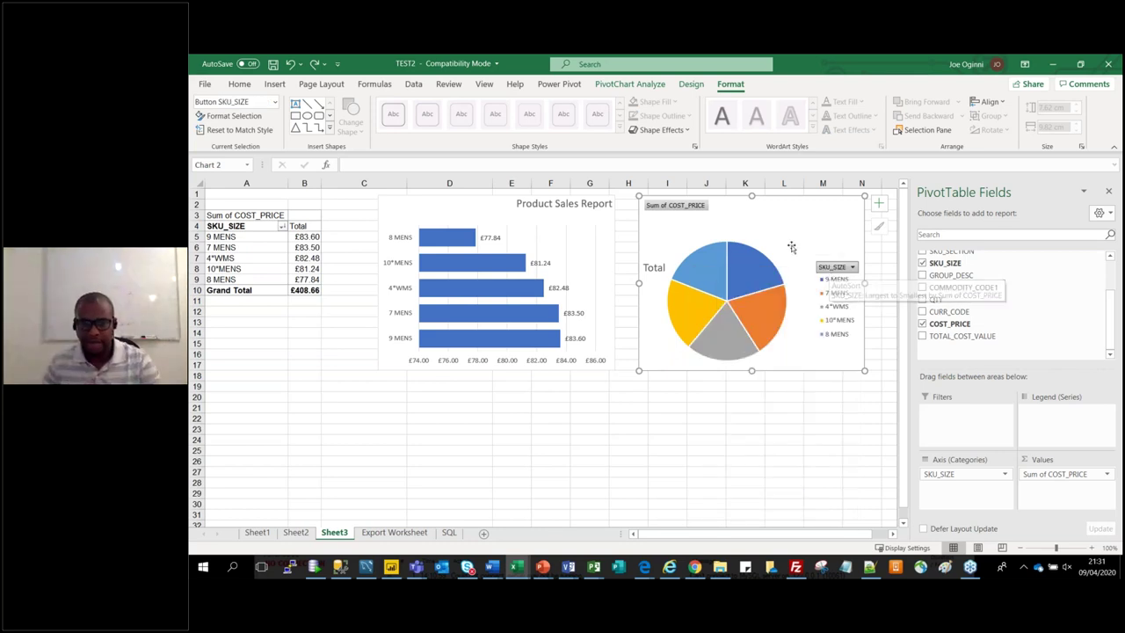
Shift the bar chart slightly left and the pie chart slightly right and up to leave a wider gap between them
left_click_drag(492, 204, 472, 196)
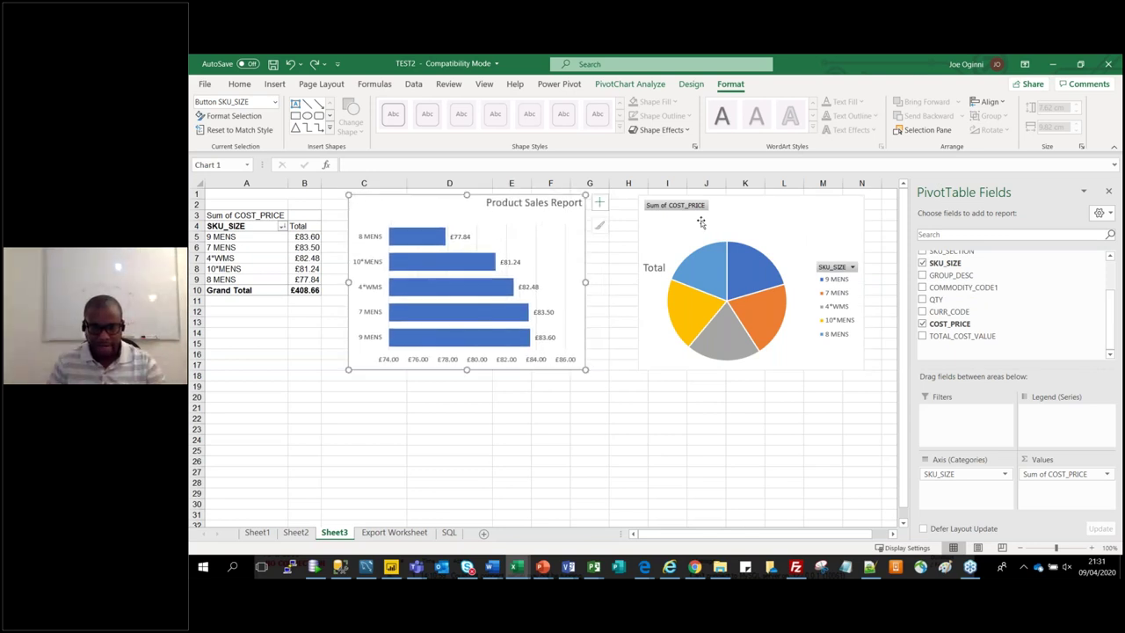
left_click_drag(726, 209, 772, 202)
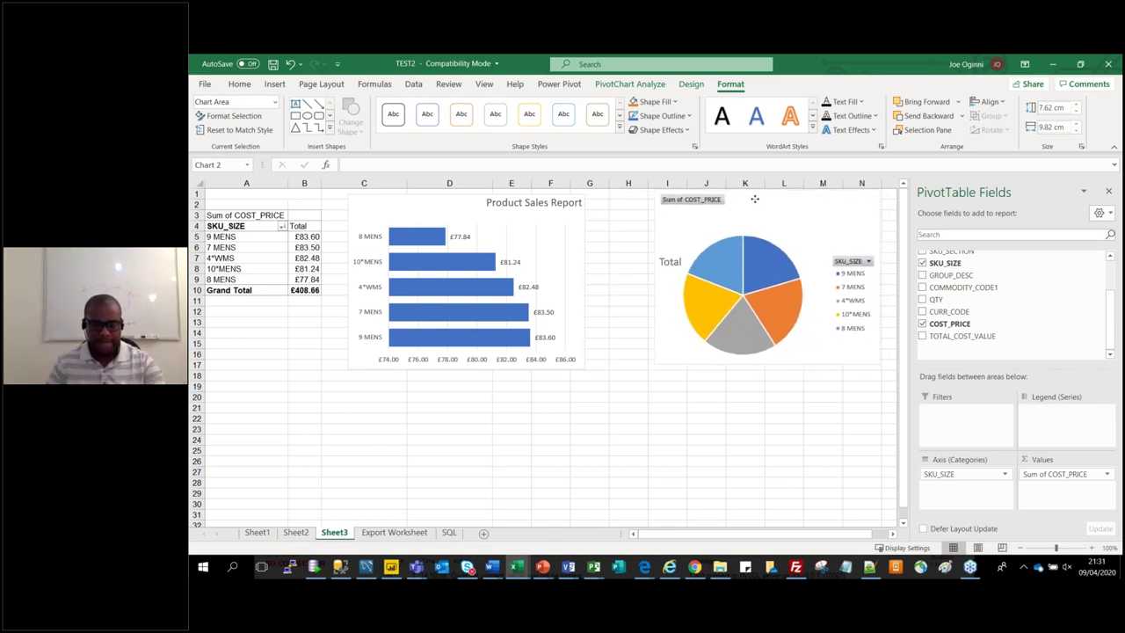
left_click_drag(453, 208, 480, 209)
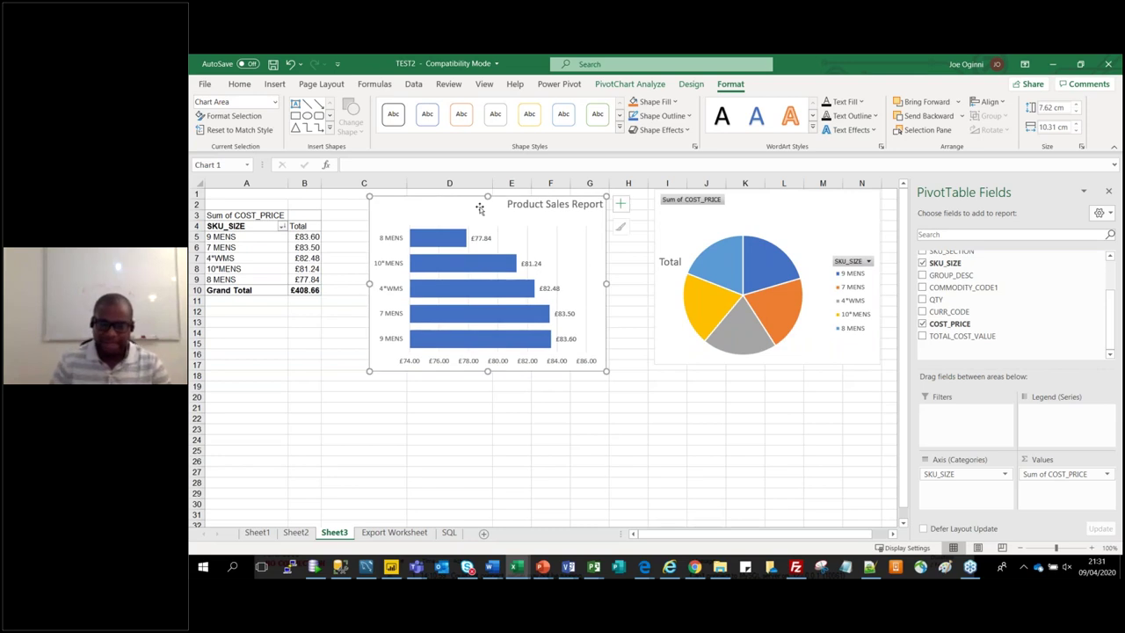
Remove the field buttons from the pie chart and move its title above the pie
left_click(711, 202)
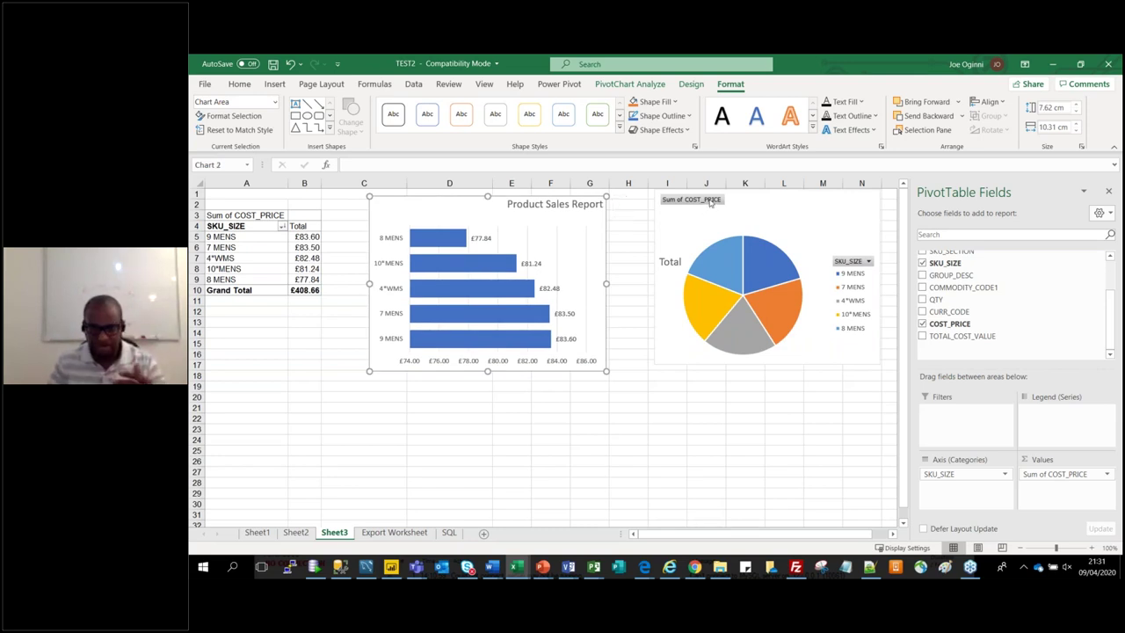
left_click(714, 202)
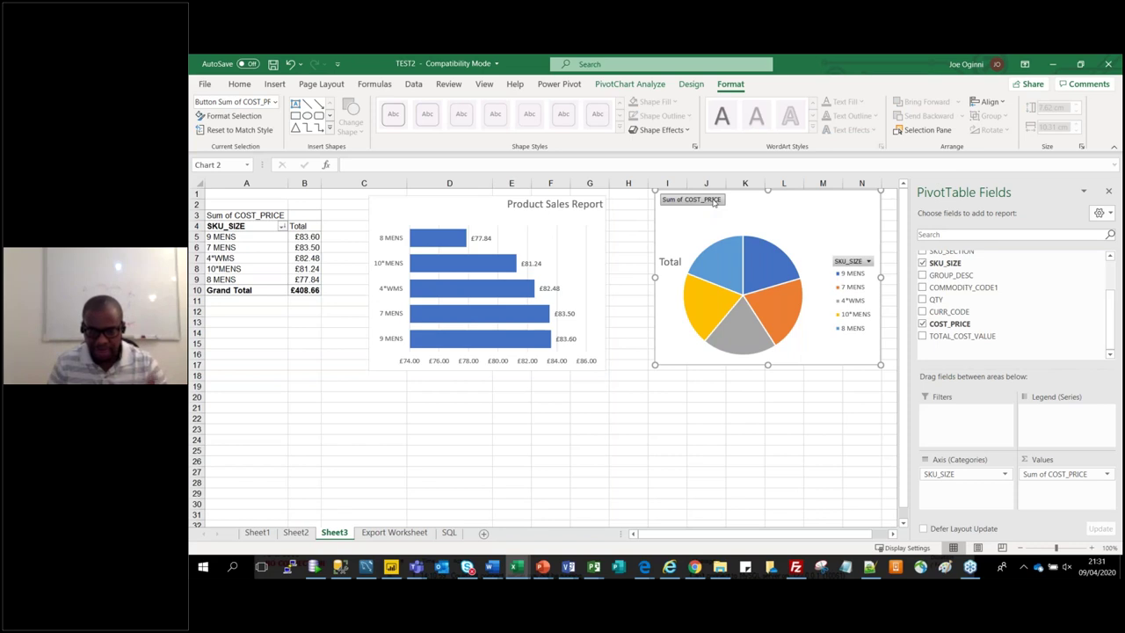
right_click(715, 200)
key("Escape")
key("Delete")
left_click_drag(714, 217, 778, 197)
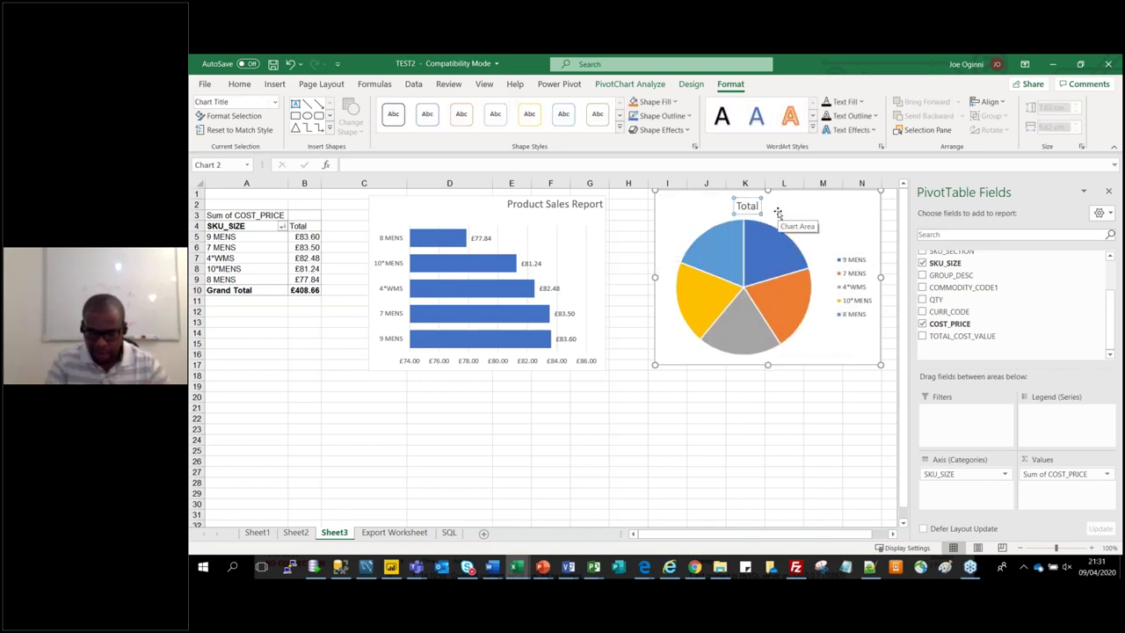
Replace the pie chart's title text with "Sales Report" and deselect the chart
type("T")
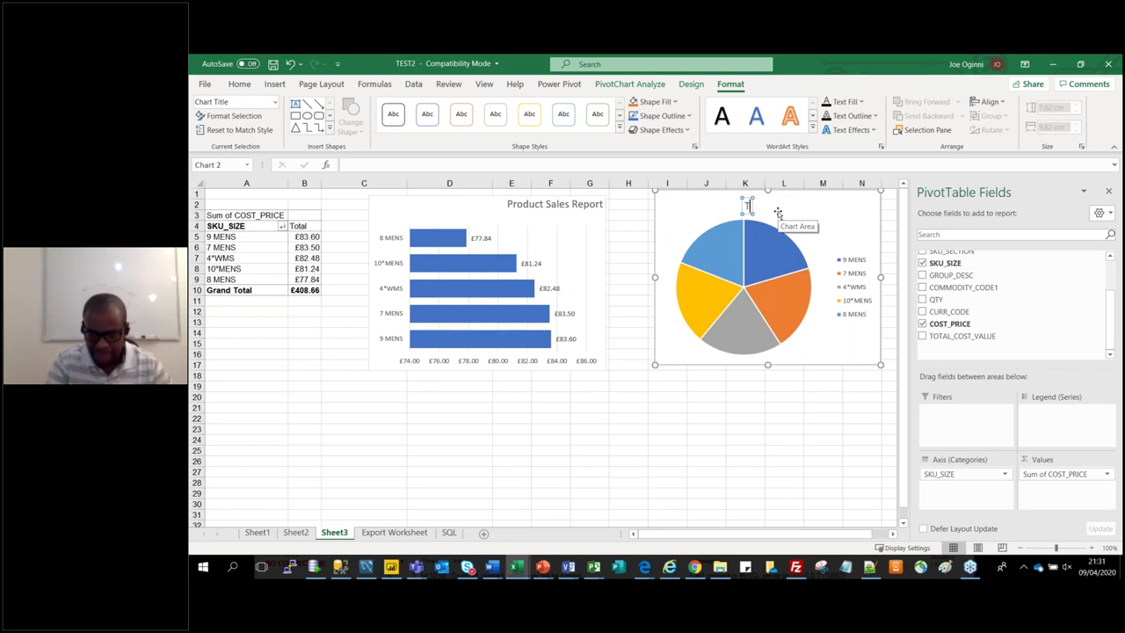
key("BackSpace")
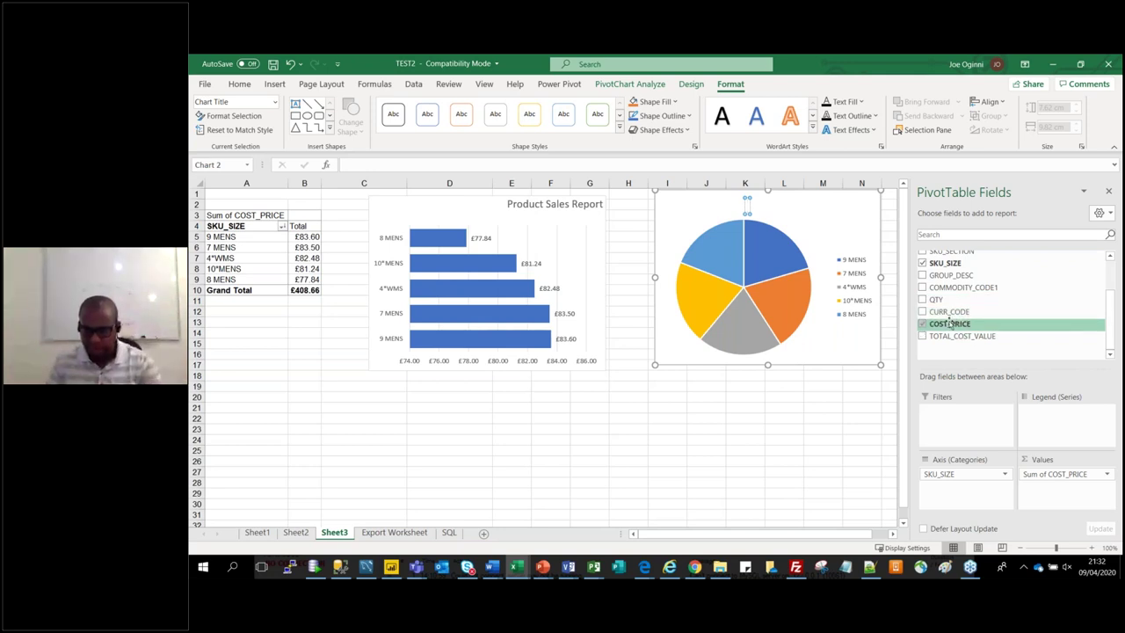
mouse_move(301, 249)
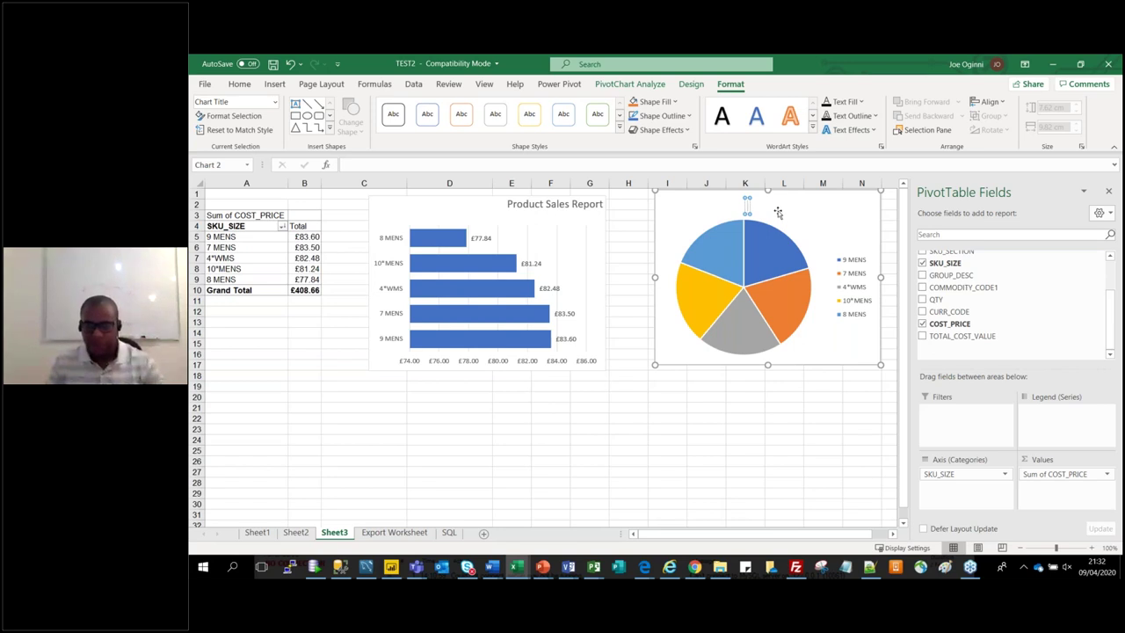
left_click_drag(784, 195, 775, 205)
key("ctrl+z")
key("ctrl+z")
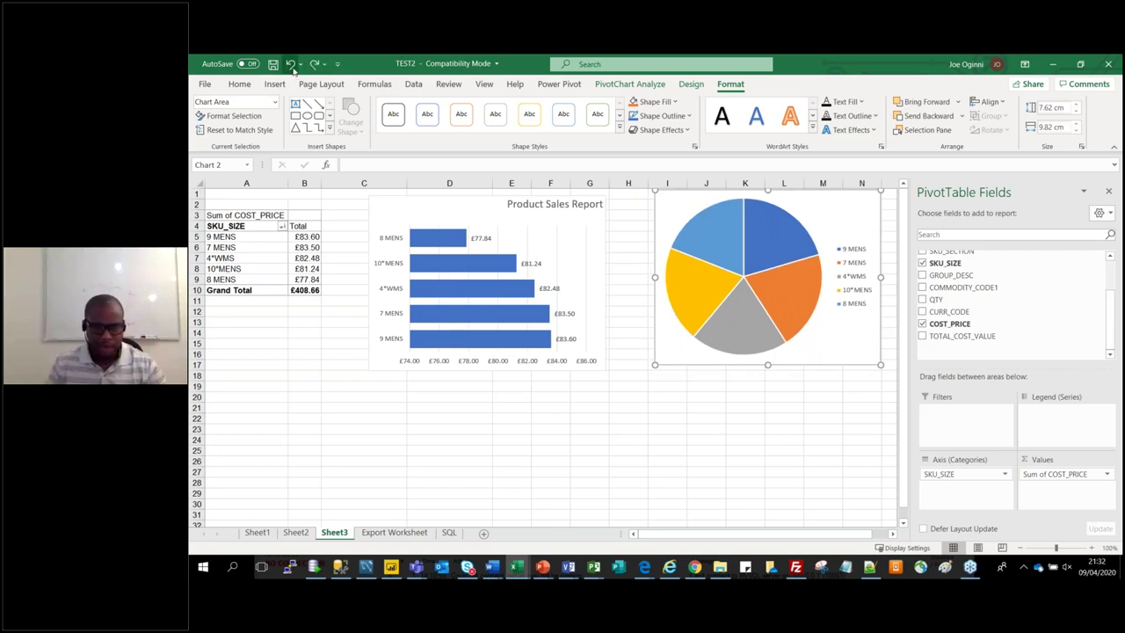
left_click(291, 65)
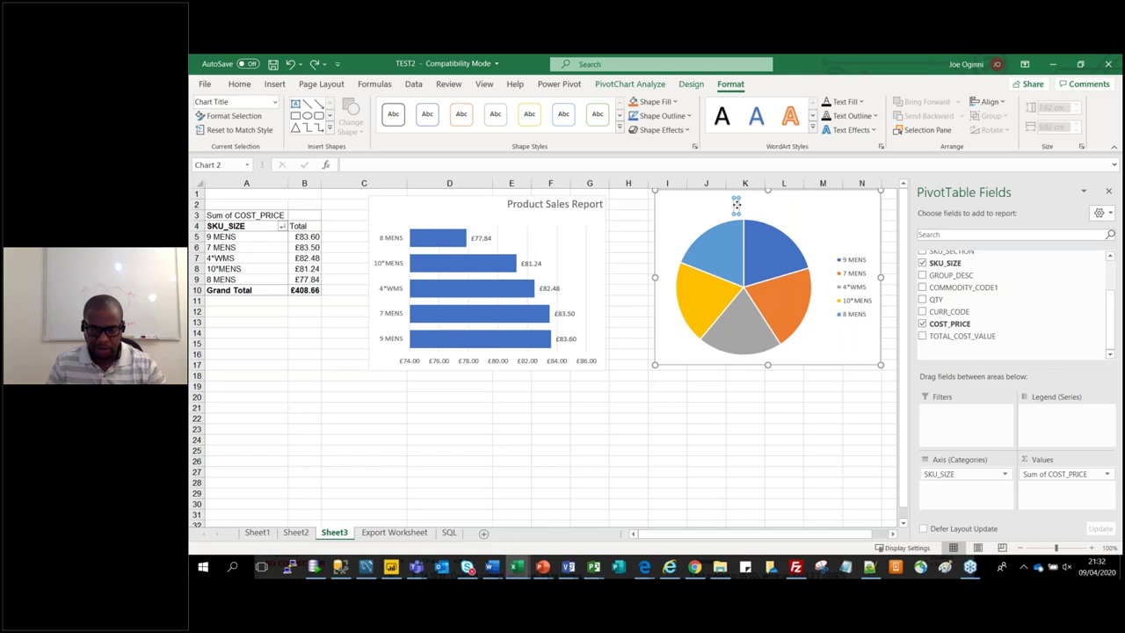
double_click(738, 203)
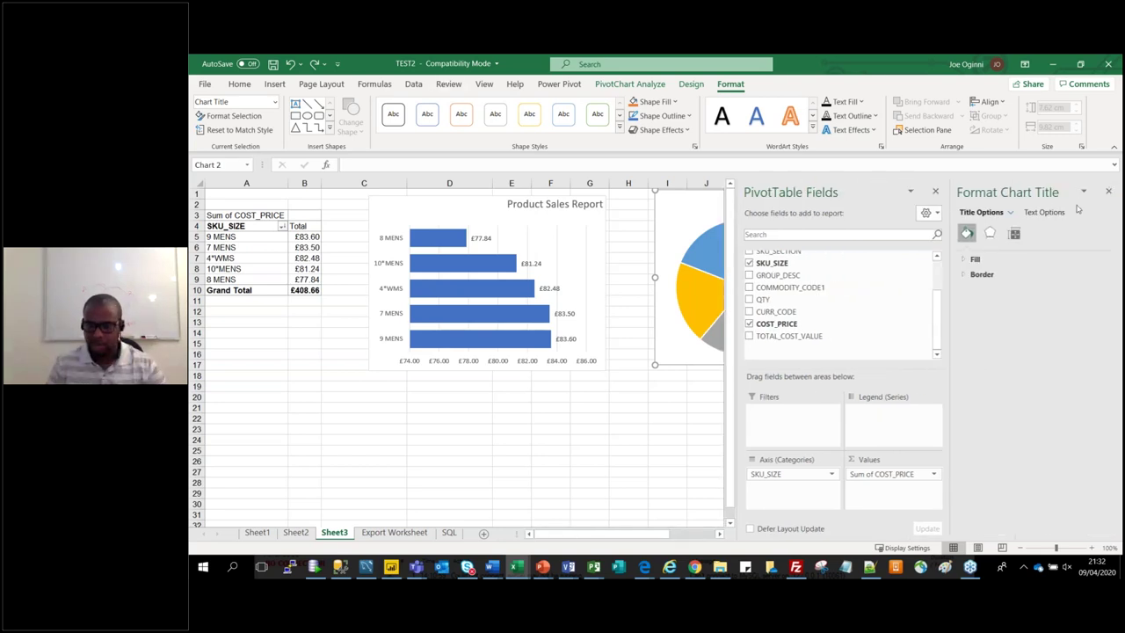
left_click(1109, 191)
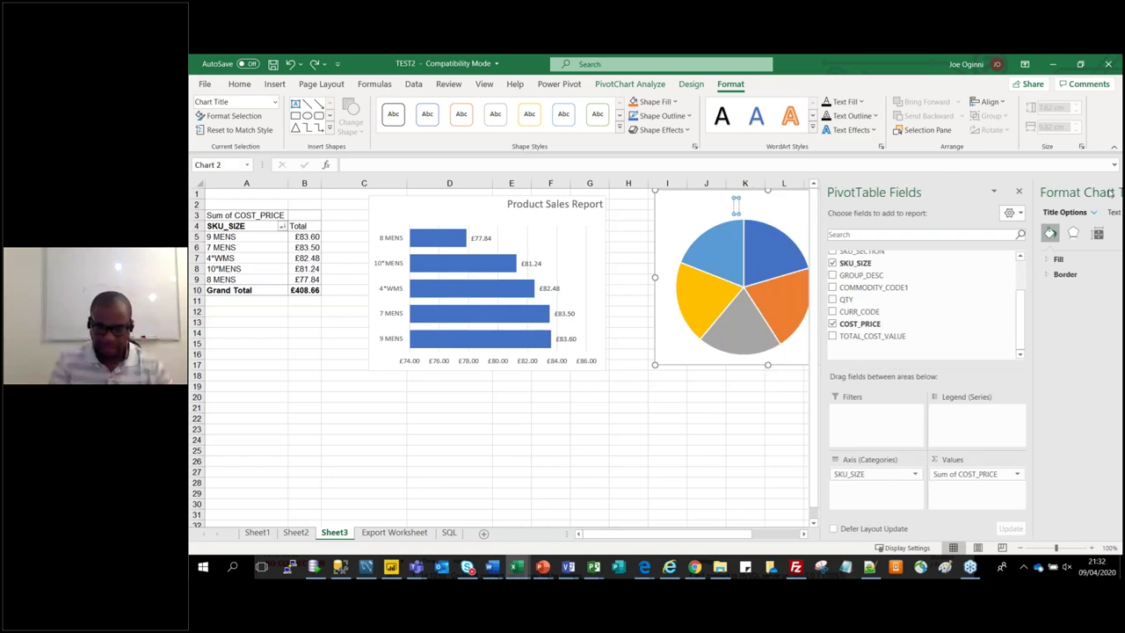
type("Sales")
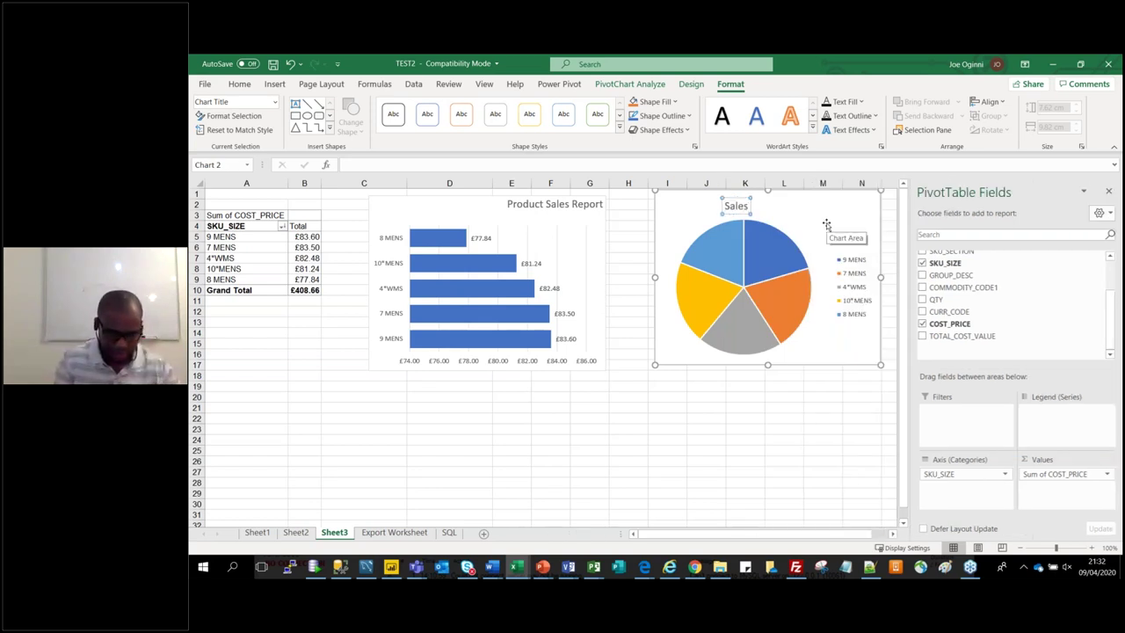
type(" Report")
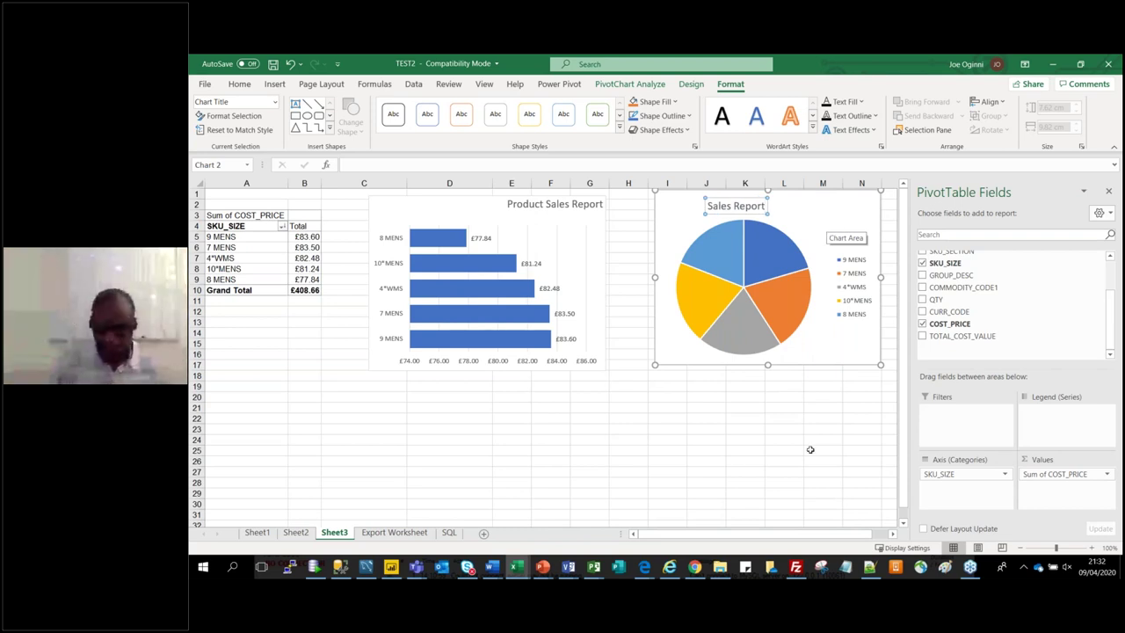
left_click(742, 456)
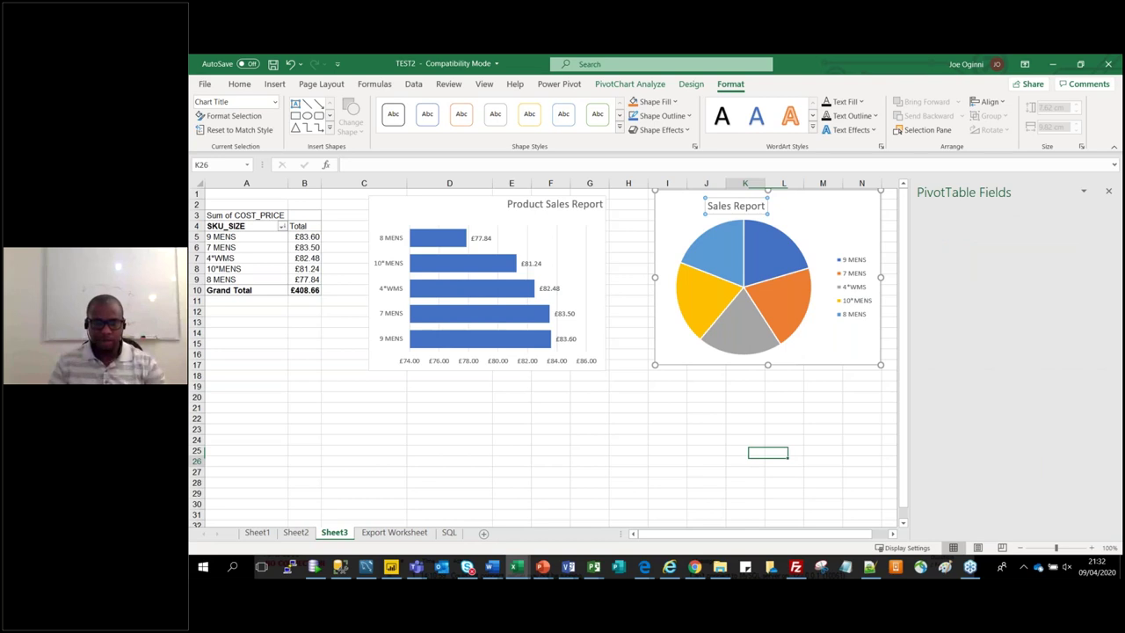
Review the finished pie chart and the cost price PivotTable, and display the source data in Export Worksheet
left_click(819, 211)
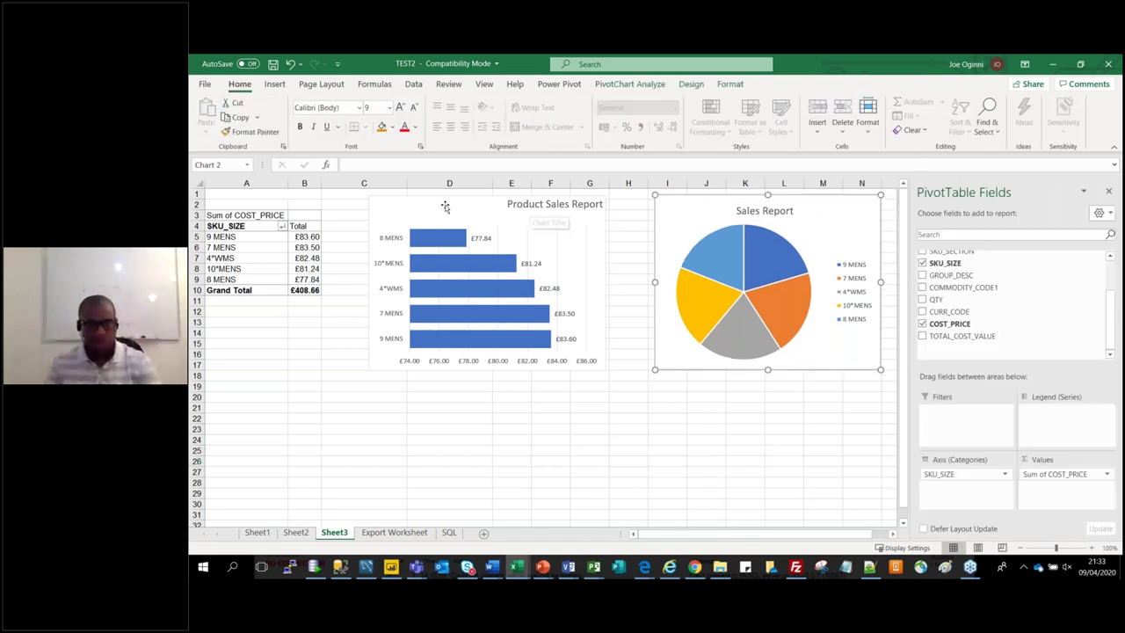
left_click(304, 237)
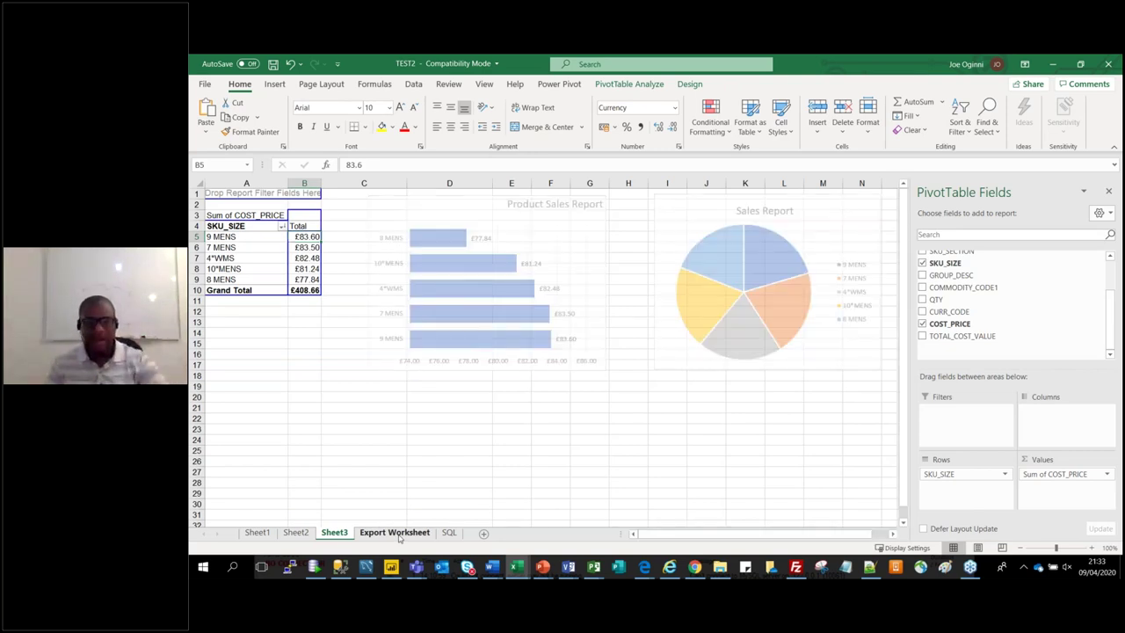
left_click(396, 532)
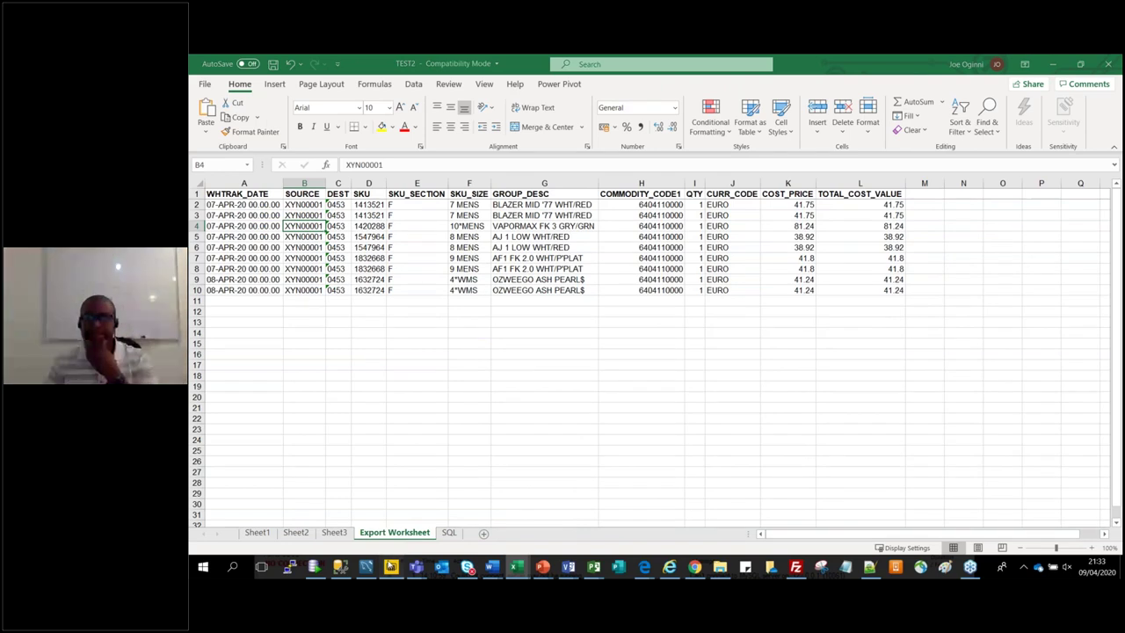
Switch to Power BI Desktop, start a SQL Server database connection and choose DirectQuery as its data connectivity mode
key("alt+Tab")
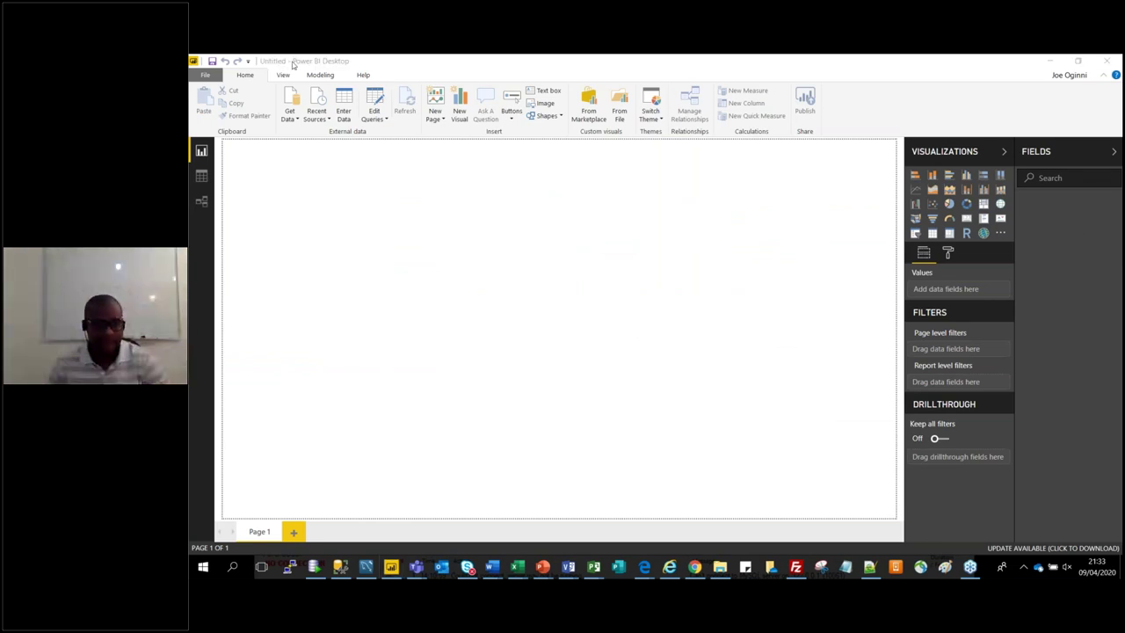
left_click(296, 120)
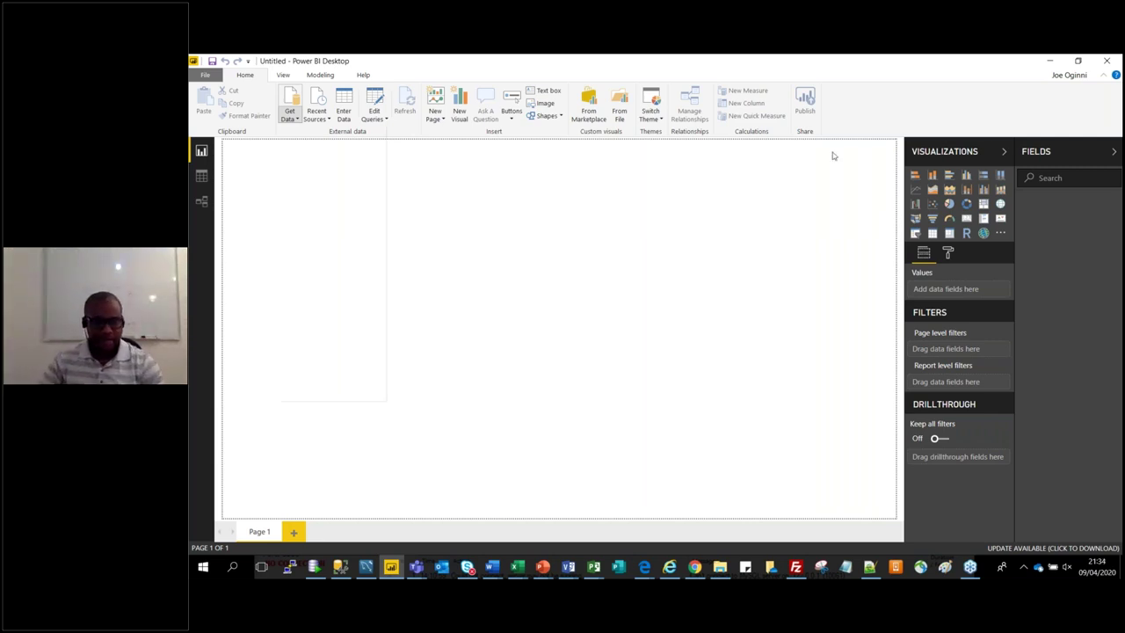
left_click(296, 122)
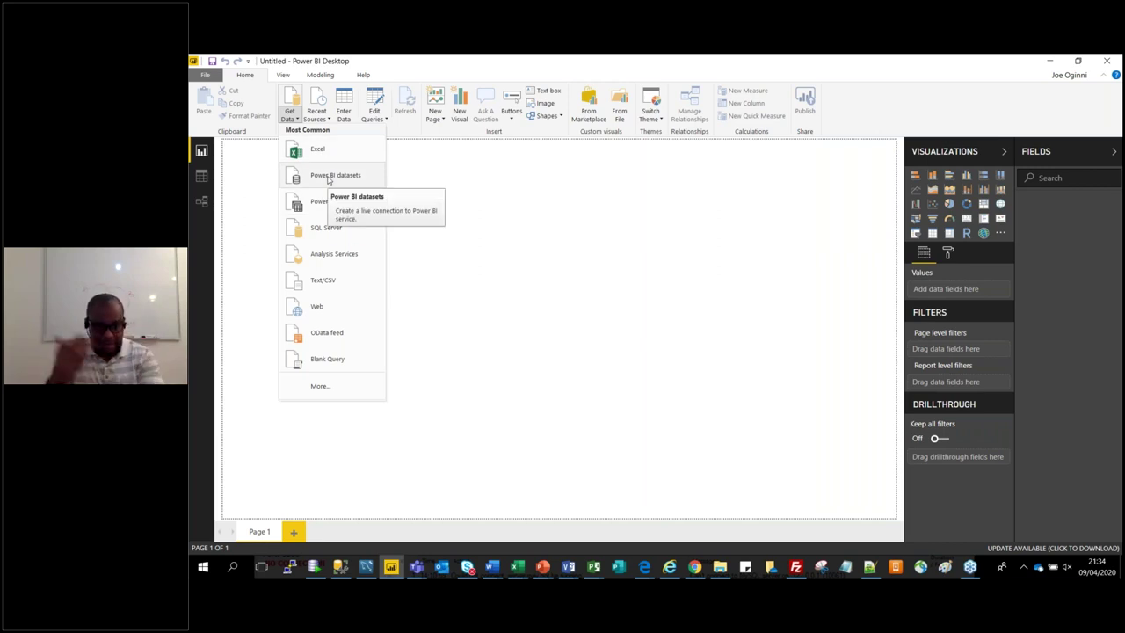
left_click(343, 230)
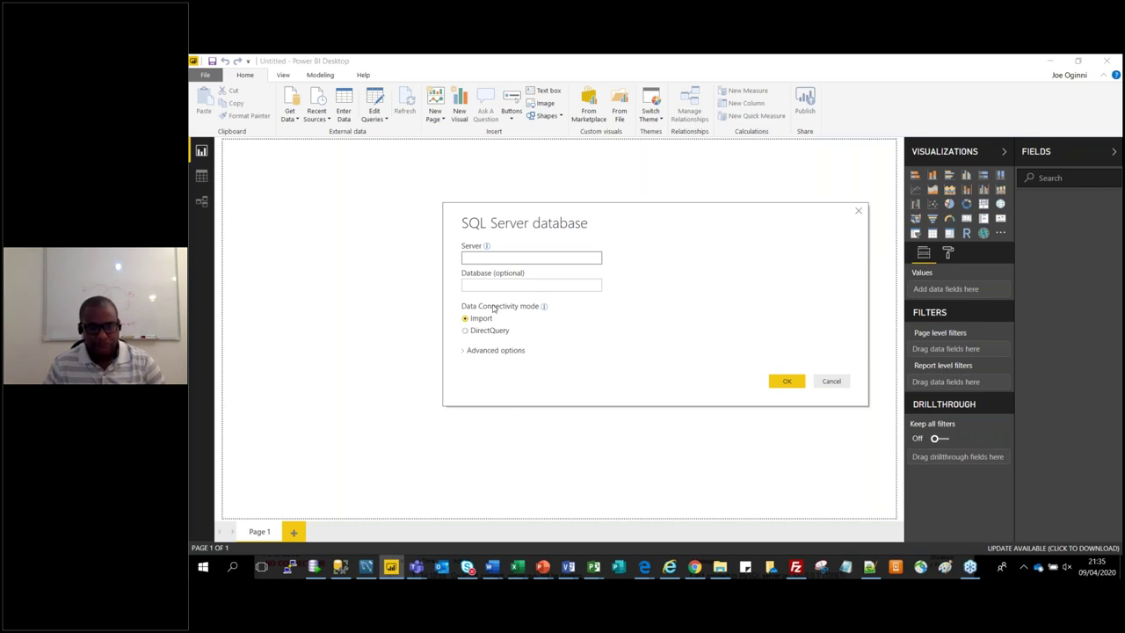
left_click(469, 332)
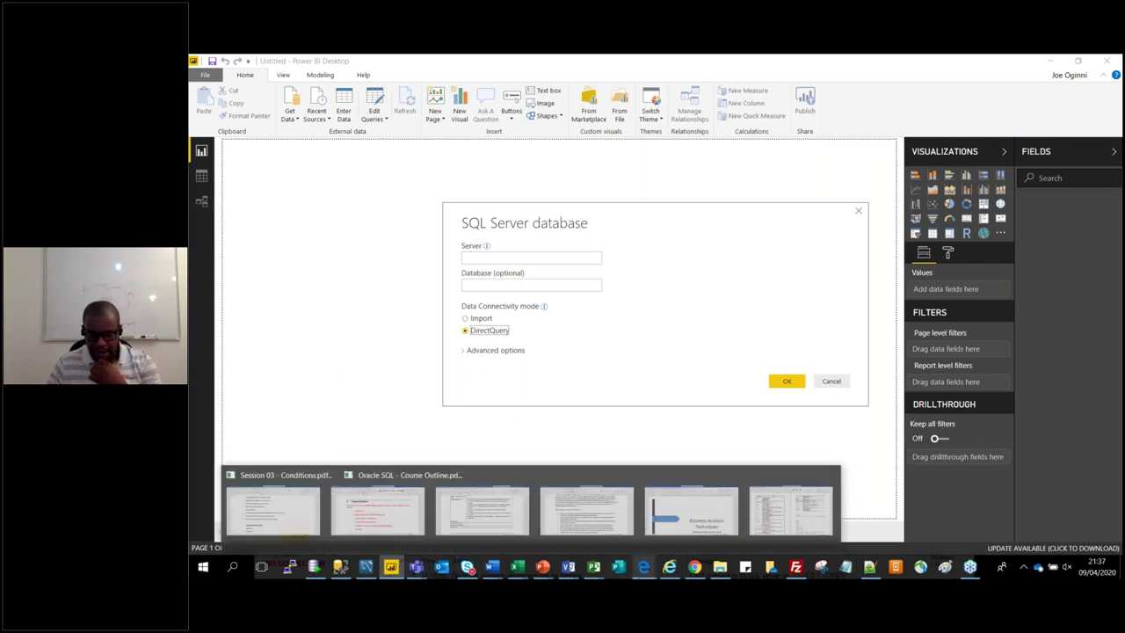
Switch to Internet Explorer and open the Connect to Oracle BI Discoverer page from the favourites
mouse_move(670, 573)
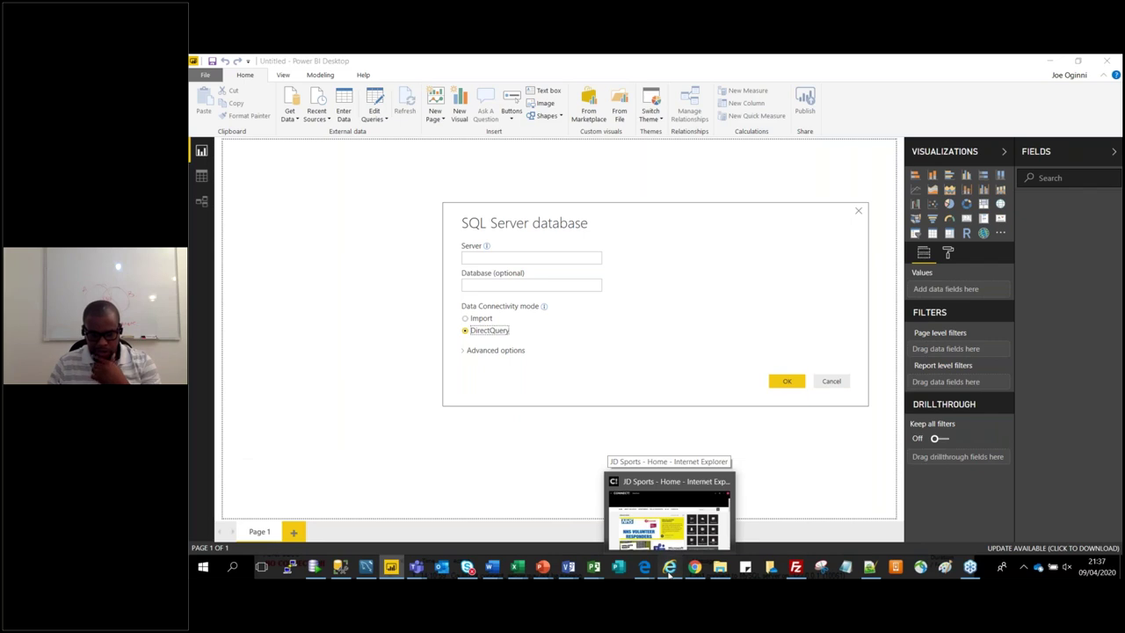
left_click(670, 571)
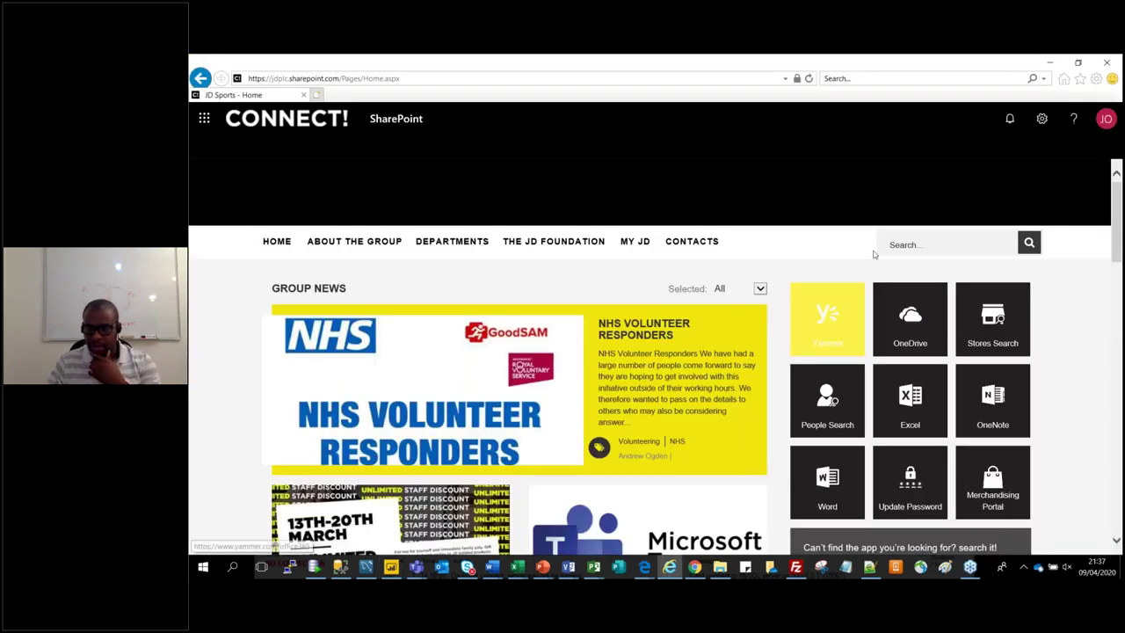
left_click(1081, 78)
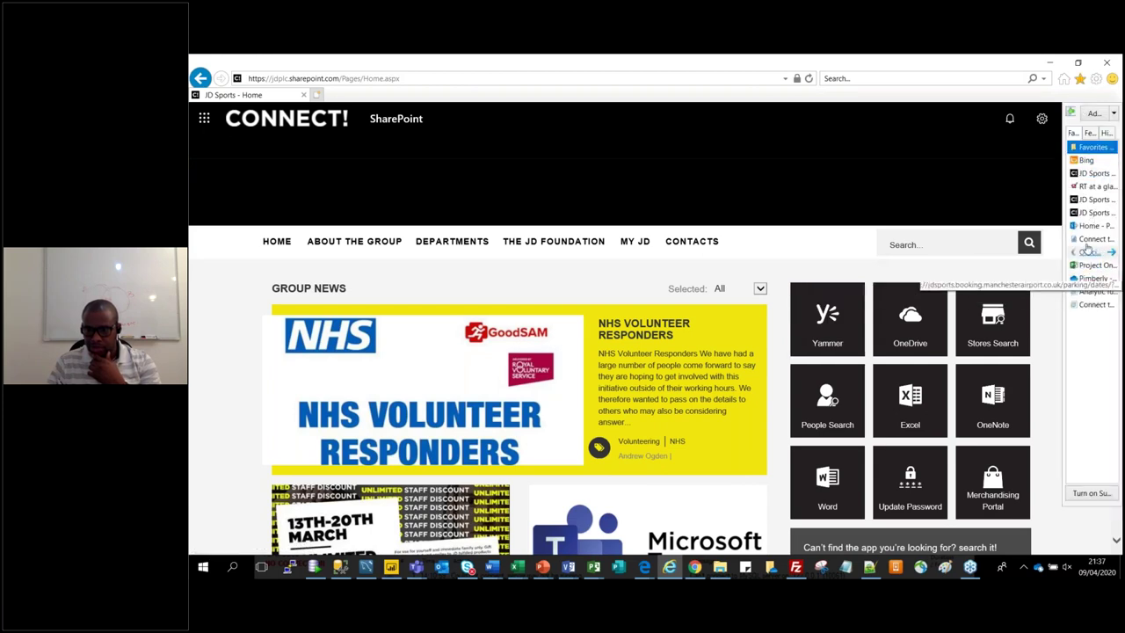
left_click(1091, 255)
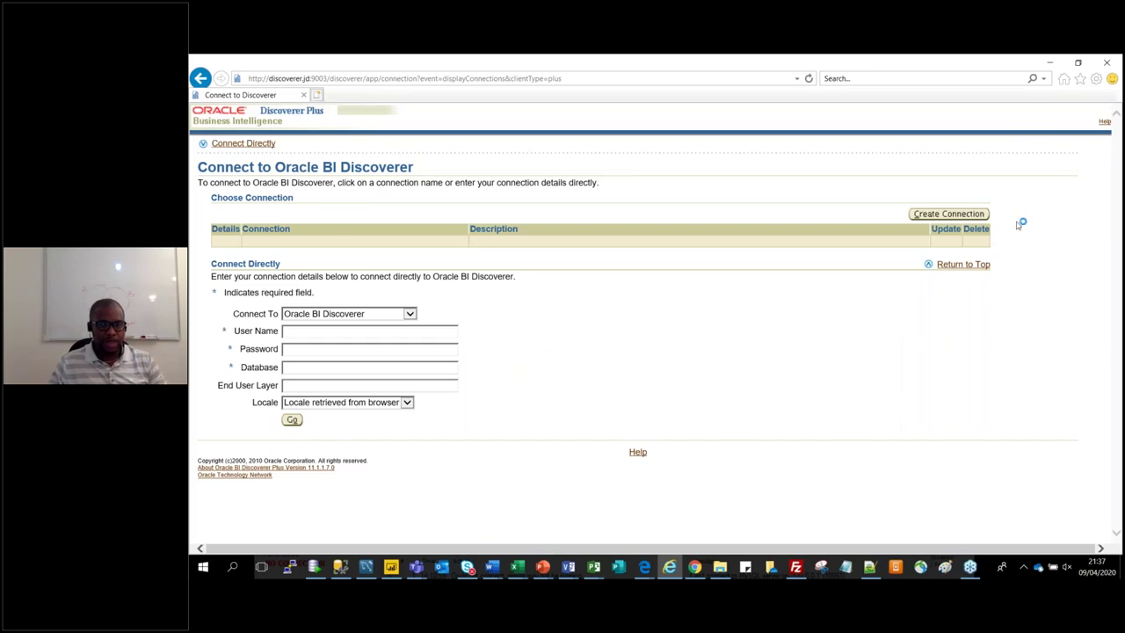
key("ctrl+t")
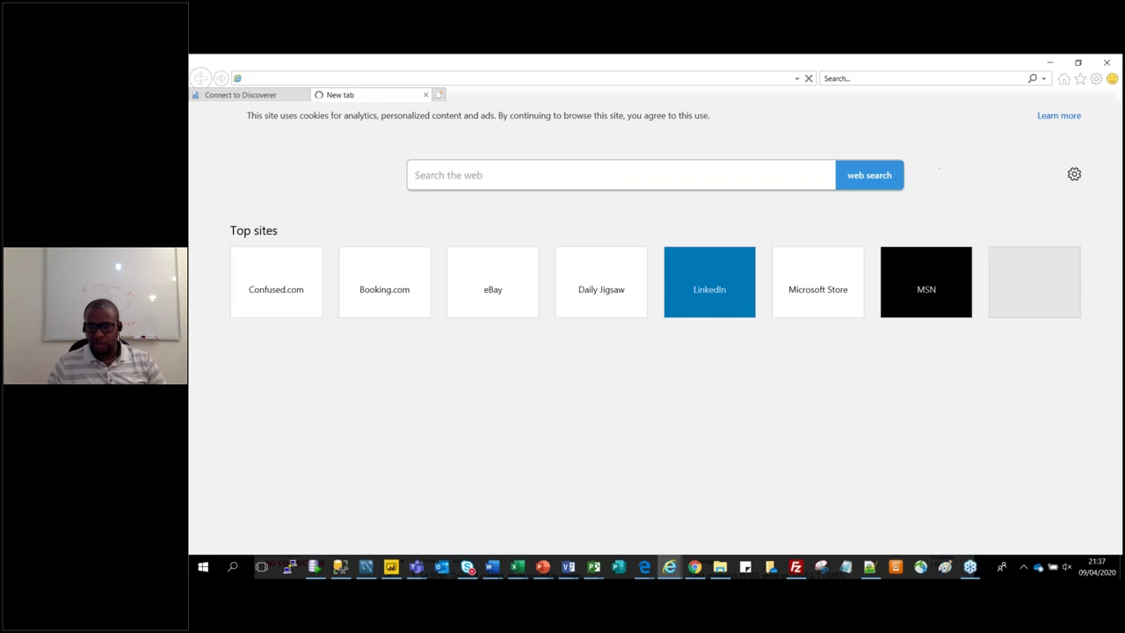
left_click(1080, 79)
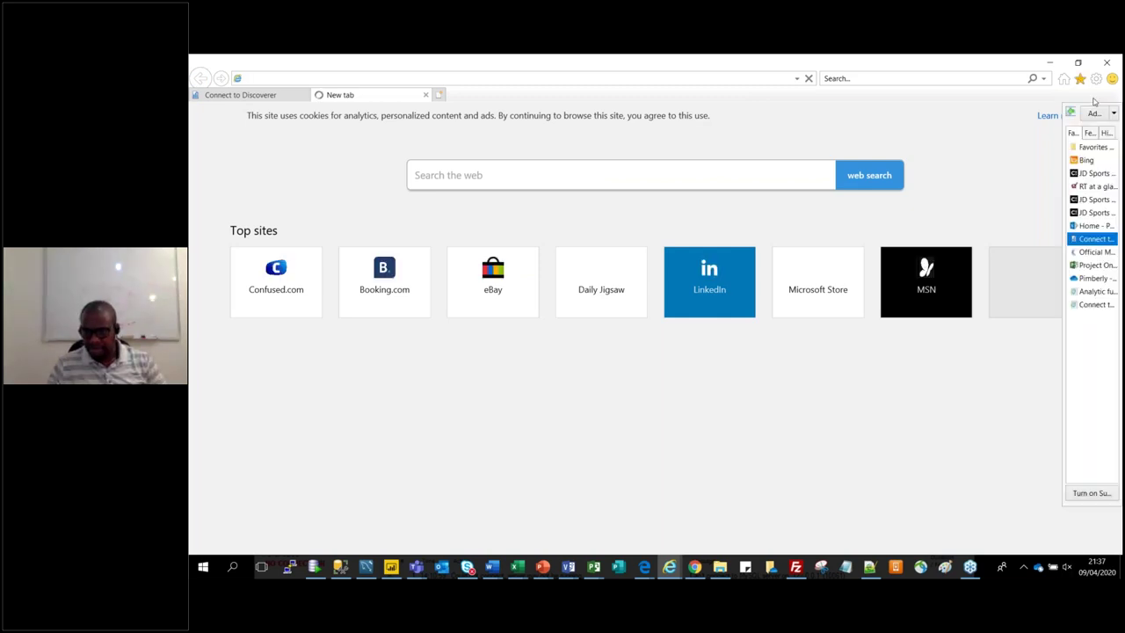
left_click(1091, 291)
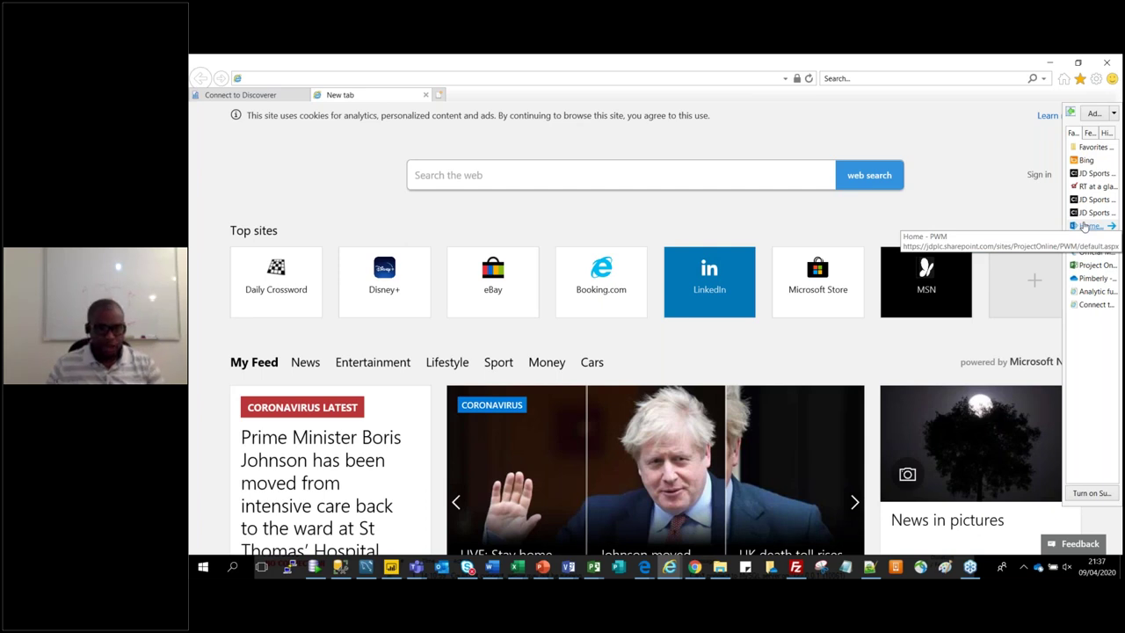
key("ctrl+Tab")
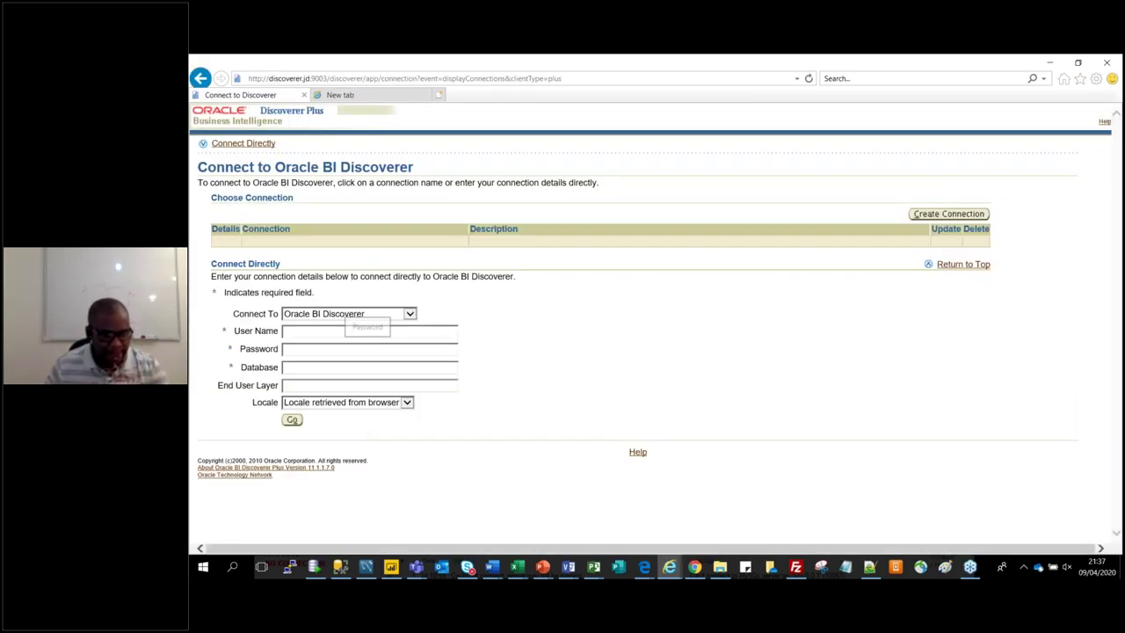
Fill in the saved user name for the direct Discoverer connection and choose prod as the database
left_click(387, 330)
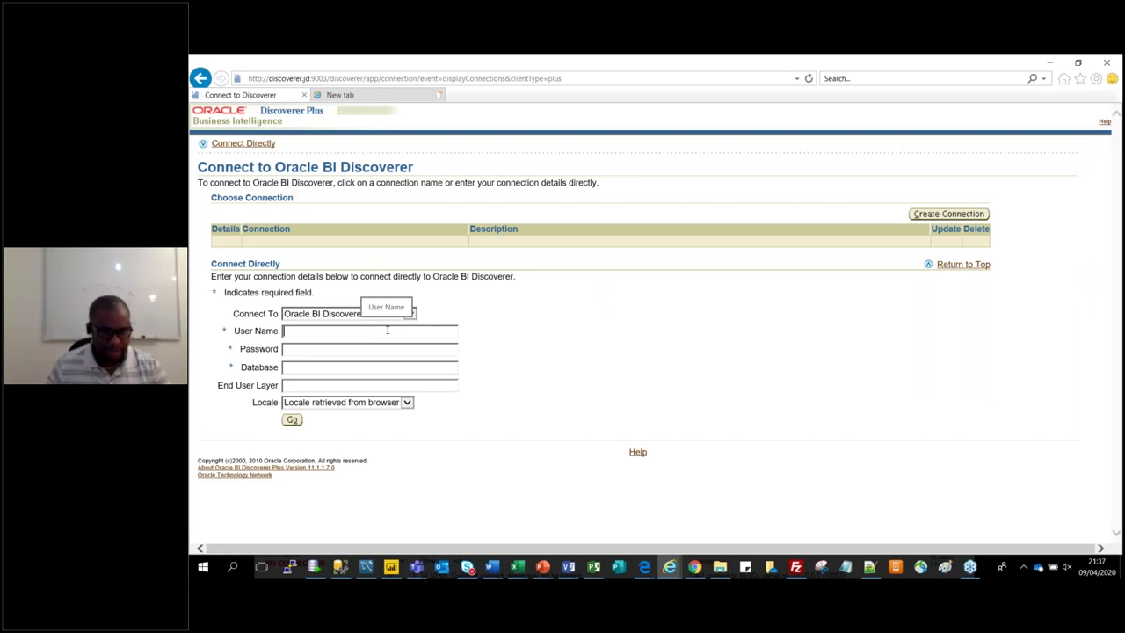
left_click(342, 330)
left_click(330, 414)
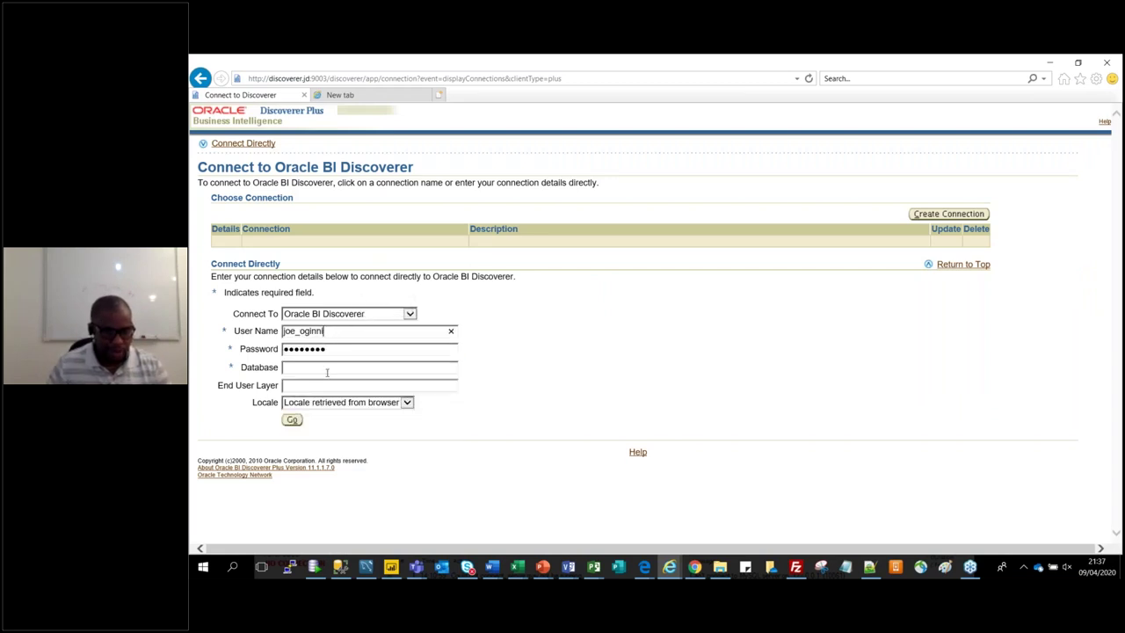
left_click(326, 373)
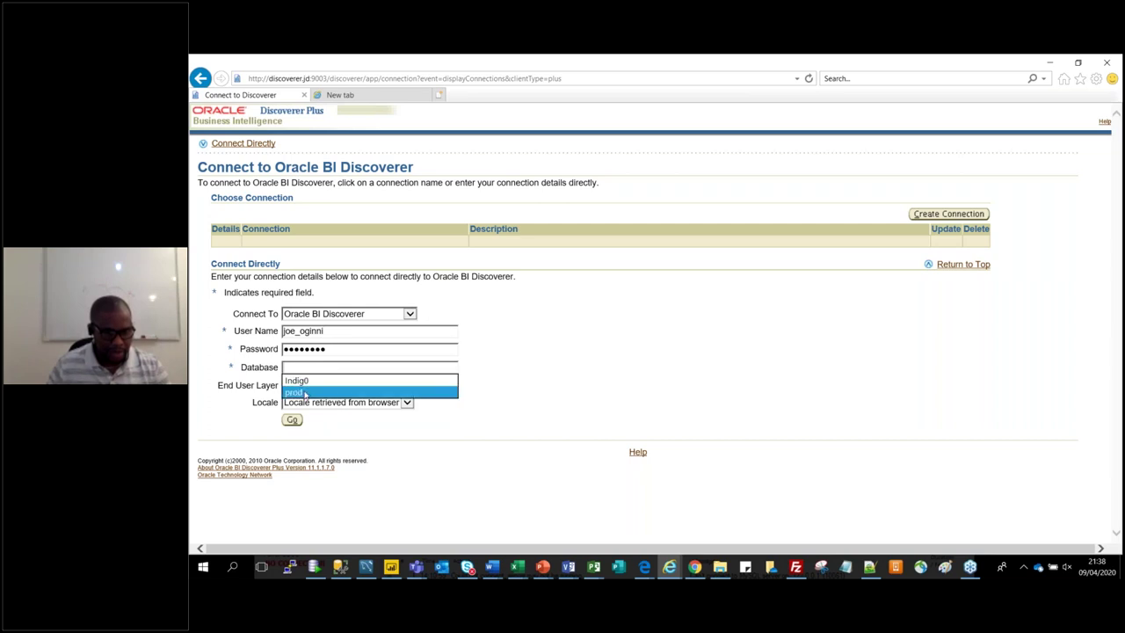
left_click(305, 393)
Replace the password with the account password and connect to Oracle BI Discoverer
key("shift+Tab")
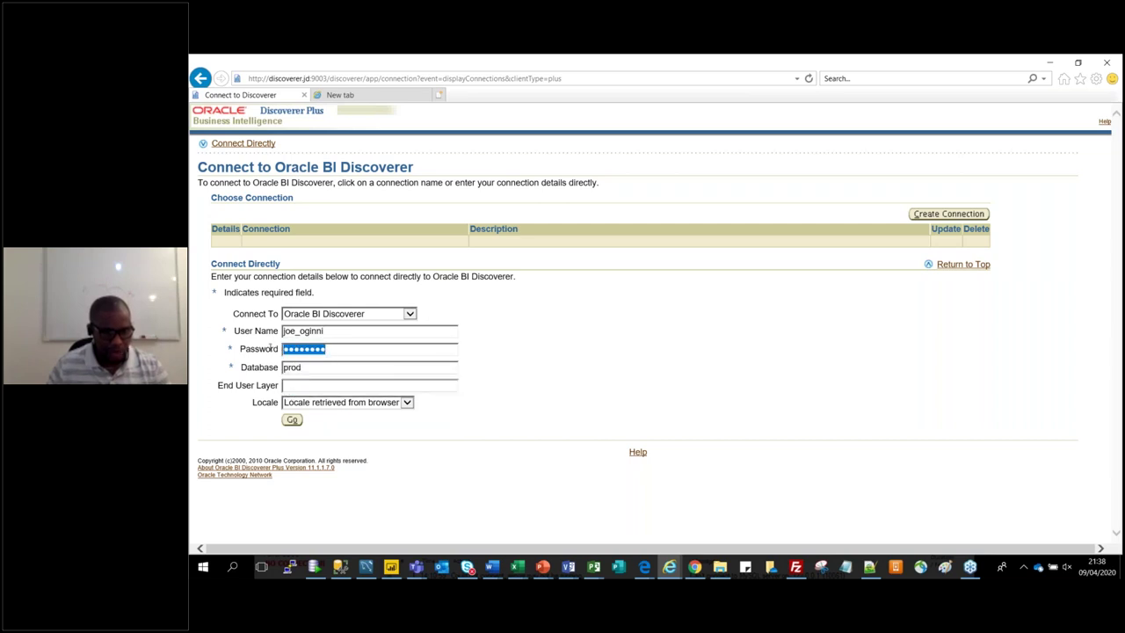
key("Caps_Lock")
type("*****")
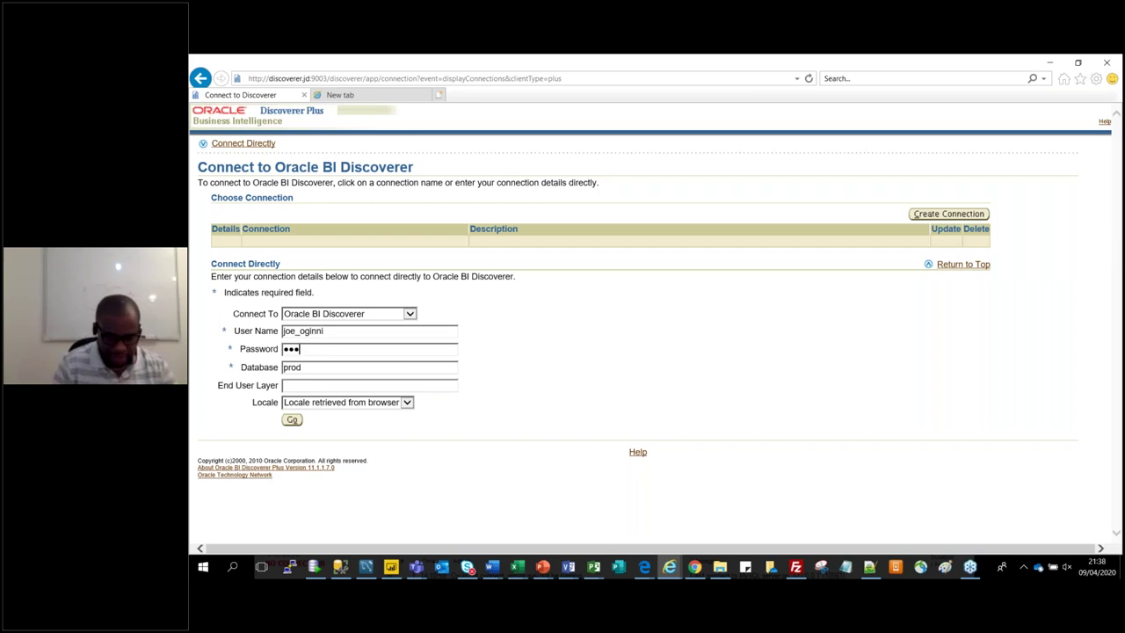
type("*")
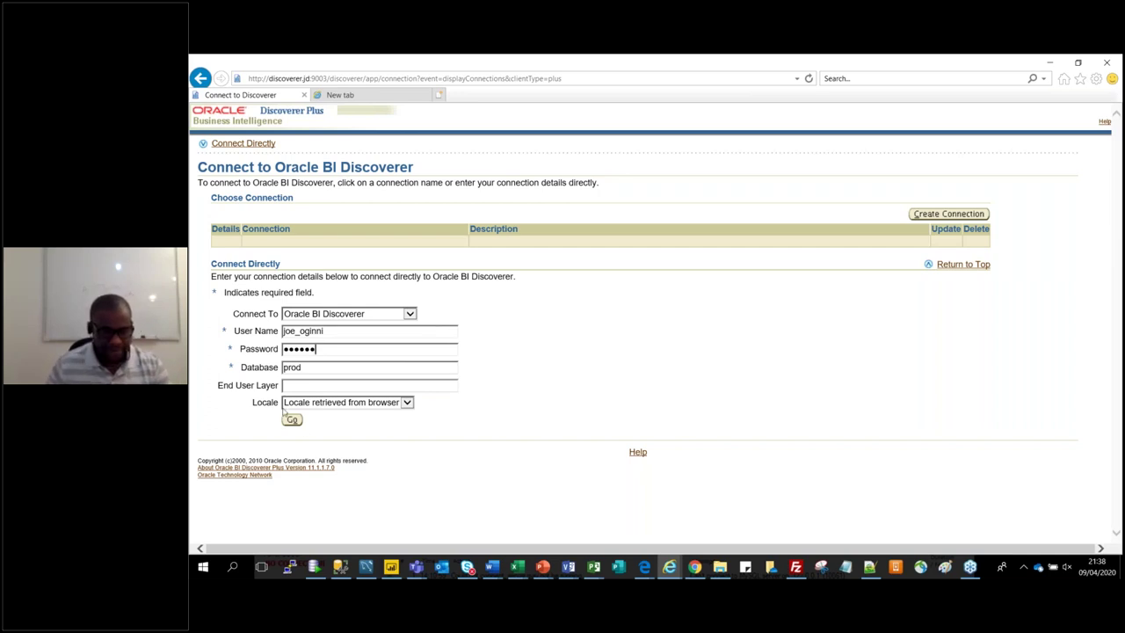
type("**")
left_click(296, 421)
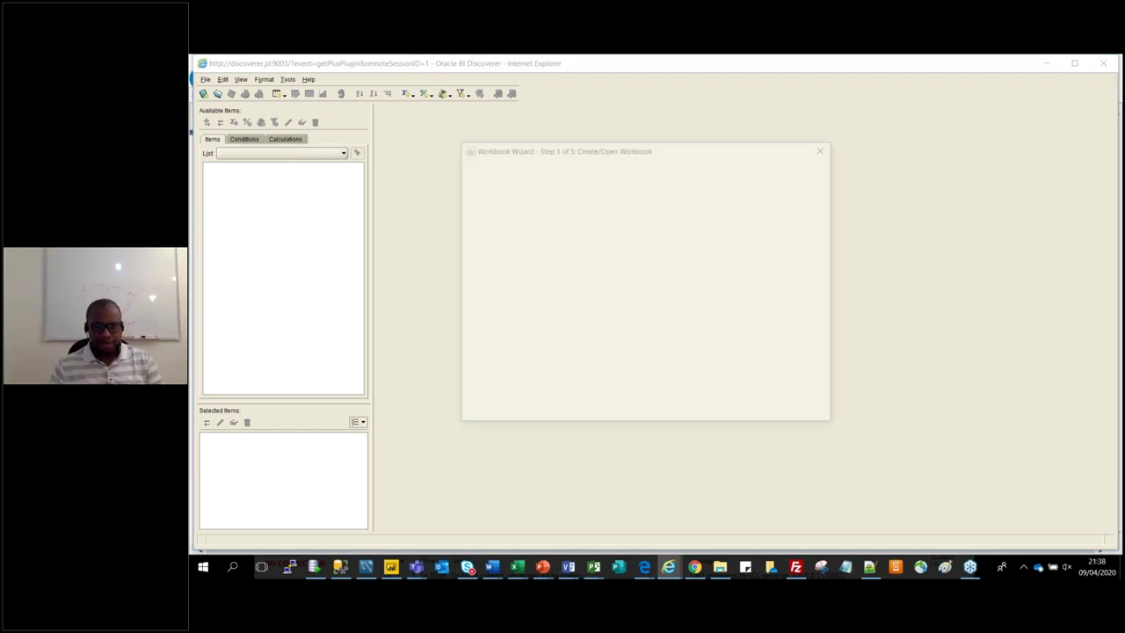
Browse the existing workbooks stored in the database under the account and close the list without opening any
left_click(706, 243)
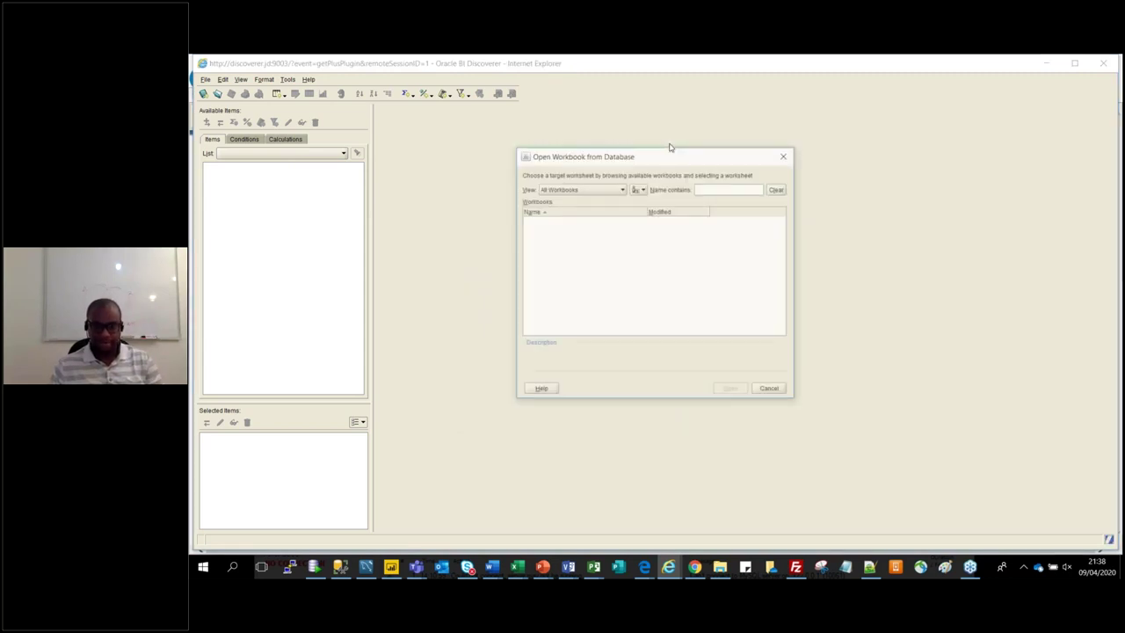
left_click(526, 230)
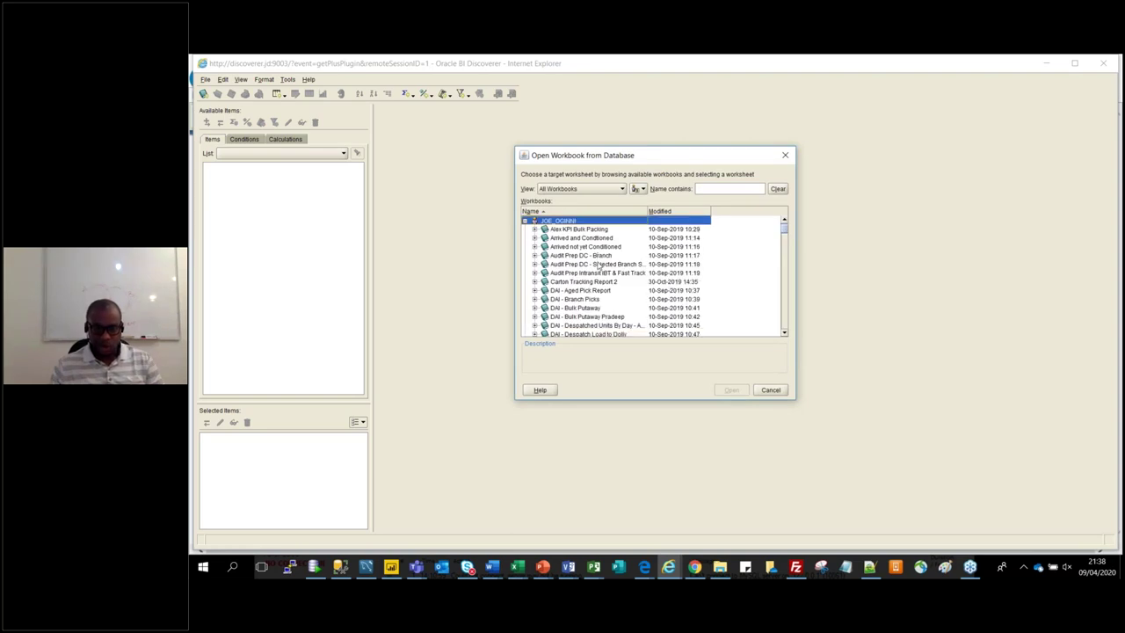
scroll(598, 266, "down", 5)
scroll(606, 259, "down", 5)
scroll(612, 255, "down", 10)
scroll(613, 252, "down", 2)
key("Escape")
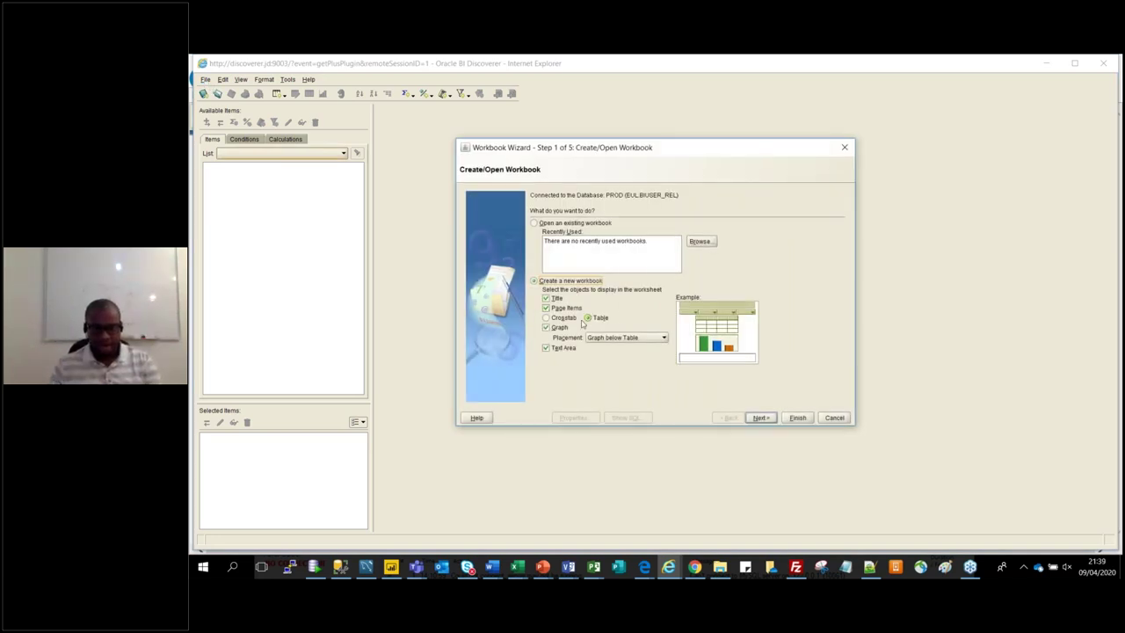
Set up a new table workbook without a graph and add all items of the Optionn folder from New Sales
left_click(546, 328)
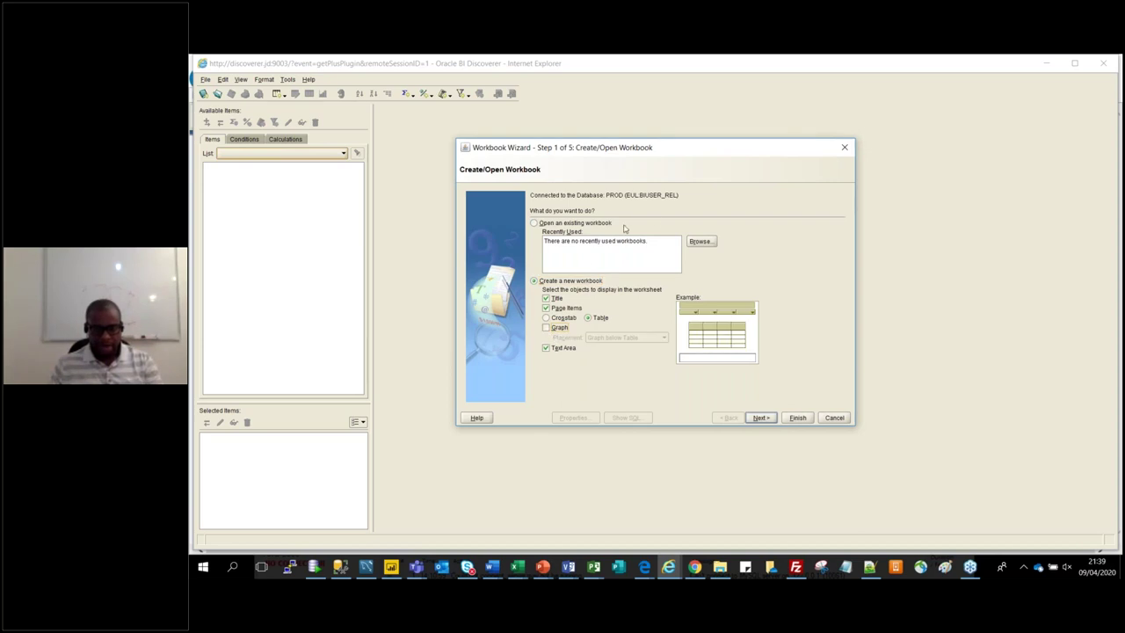
left_click(767, 418)
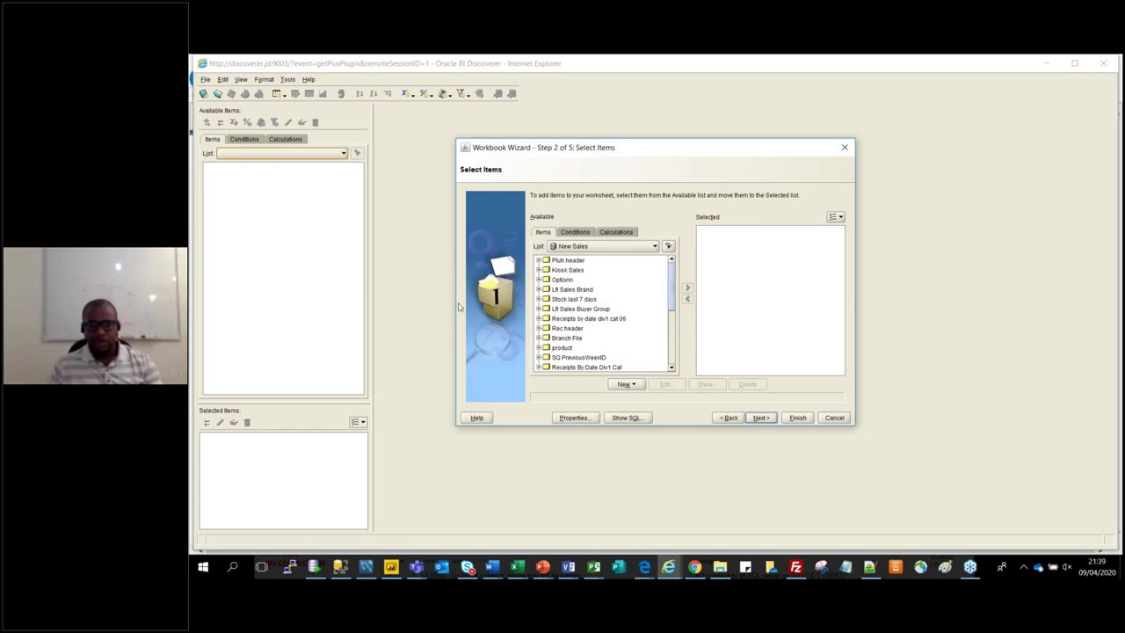
left_click(561, 280)
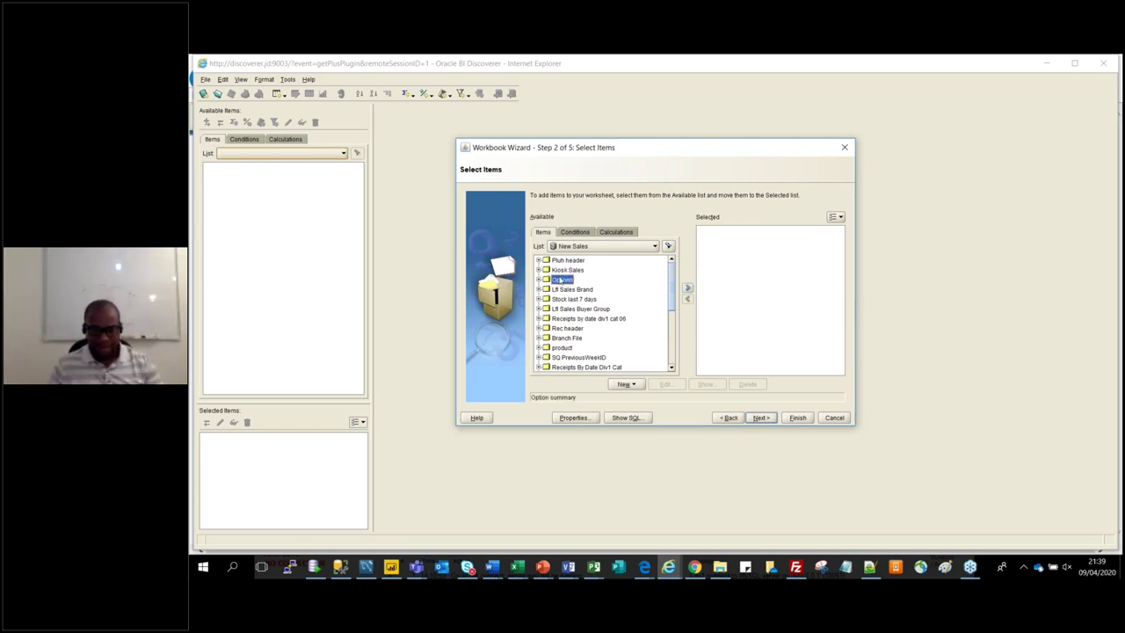
left_click(690, 288)
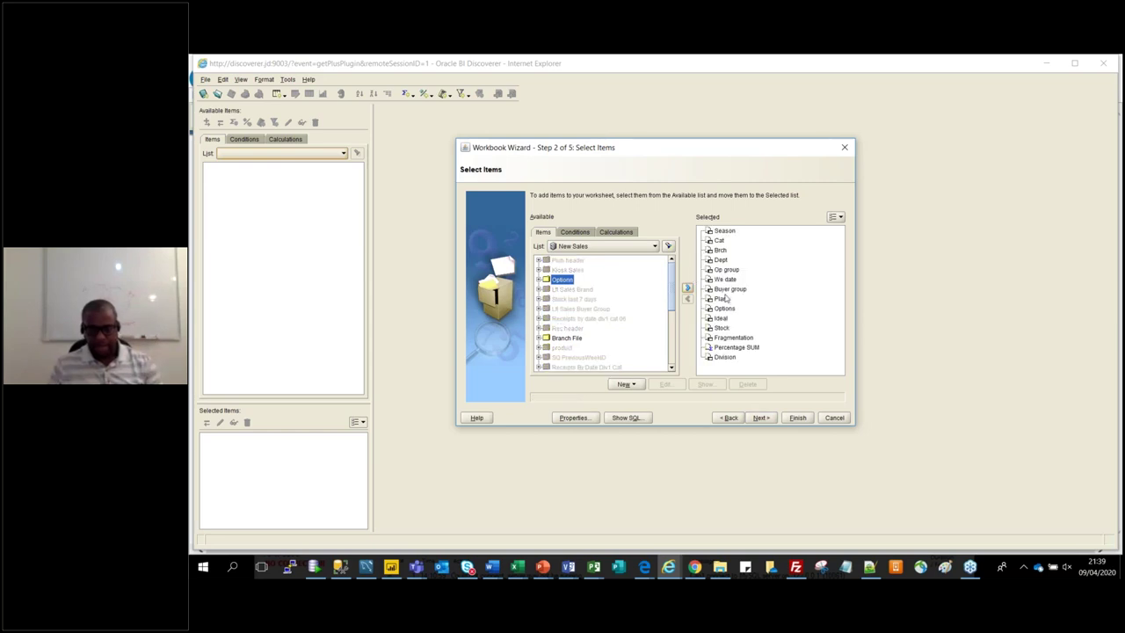
Accept the default table layout without any sort, finish the workbook and cancel its running query
left_click(761, 417)
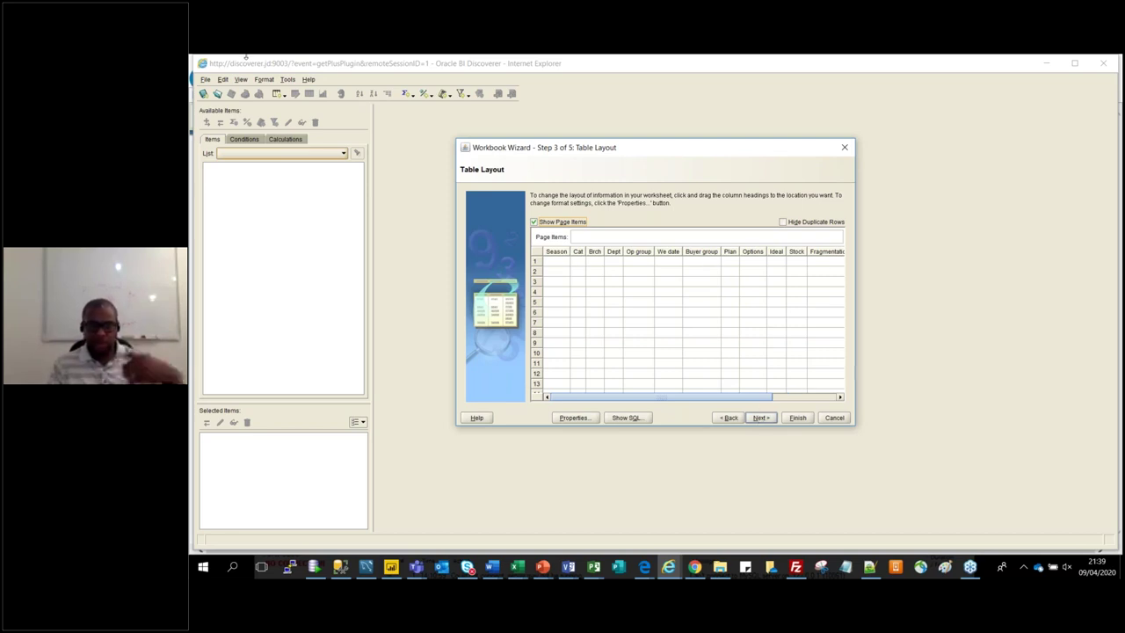
left_click(287, 80)
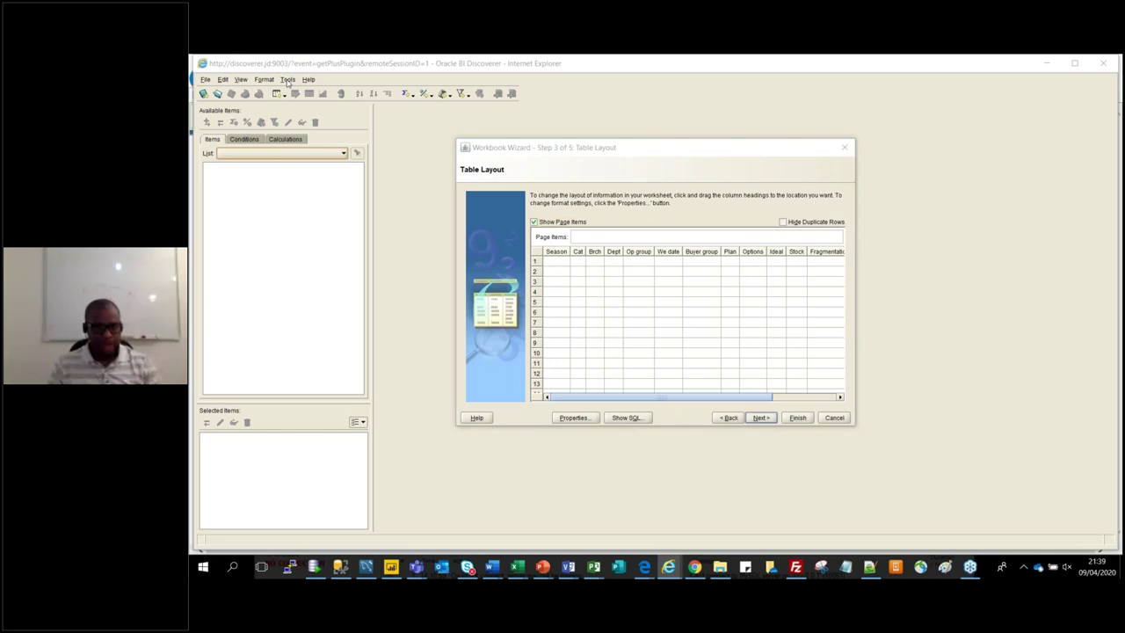
left_click(762, 418)
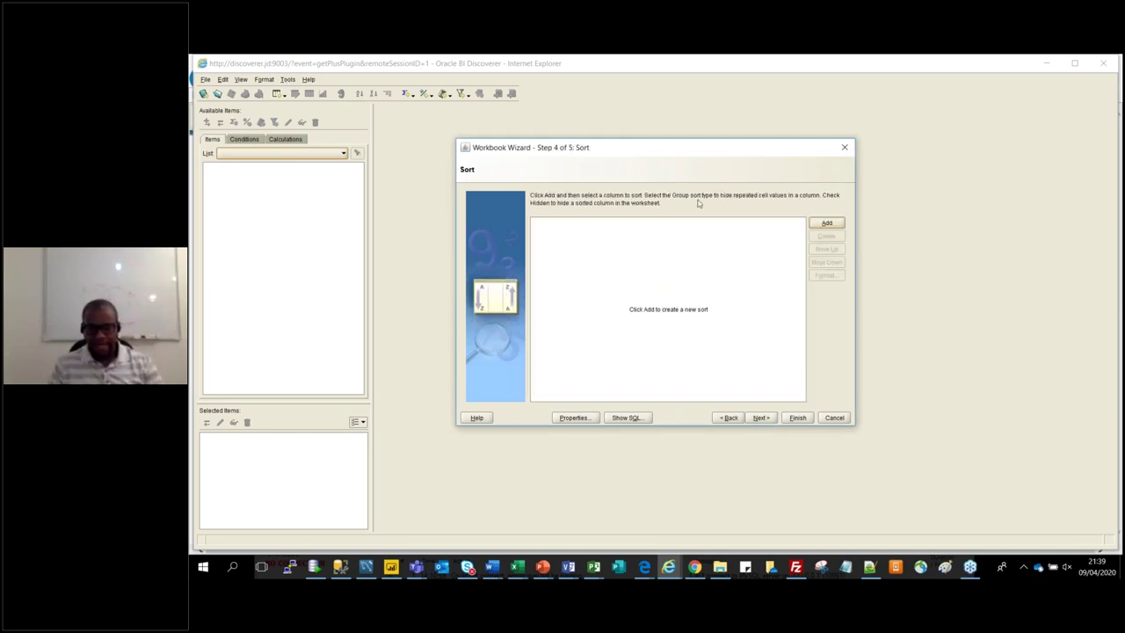
left_click(798, 420)
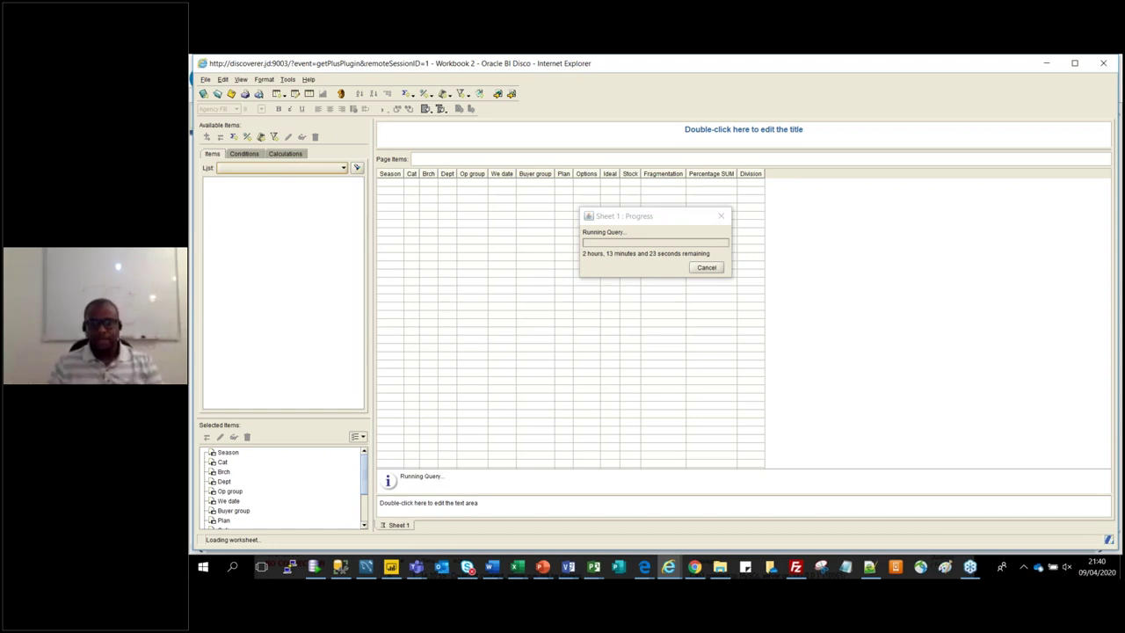
left_click(707, 268)
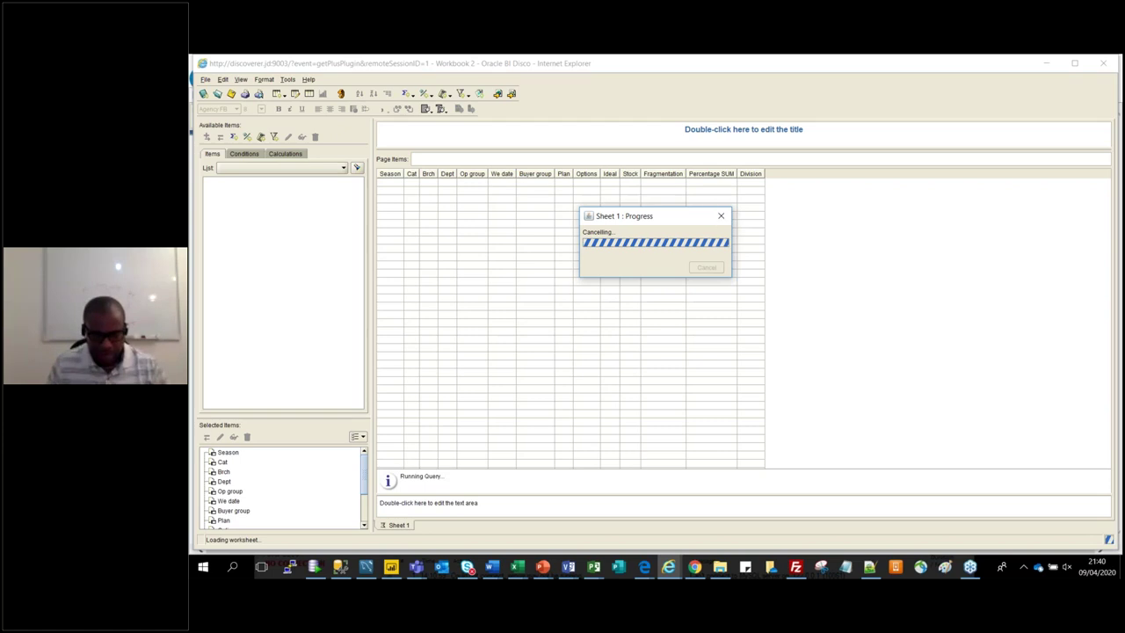
Switch to PowerPoint and bring up the SQL, Data & BI Analysis presentation
left_click(542, 567)
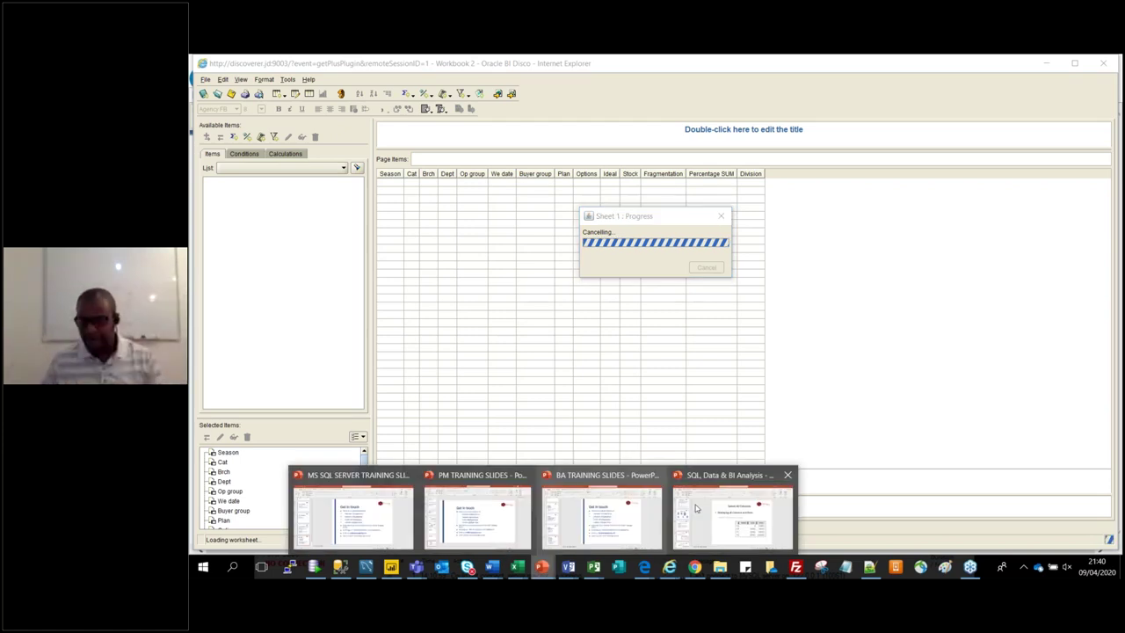
left_click(695, 509)
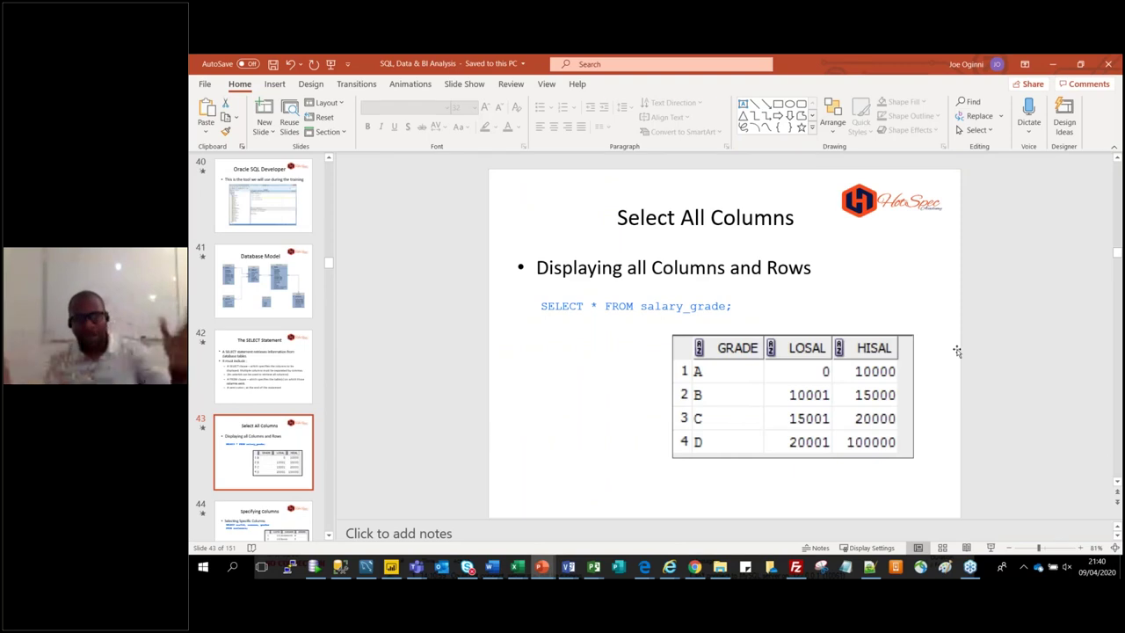